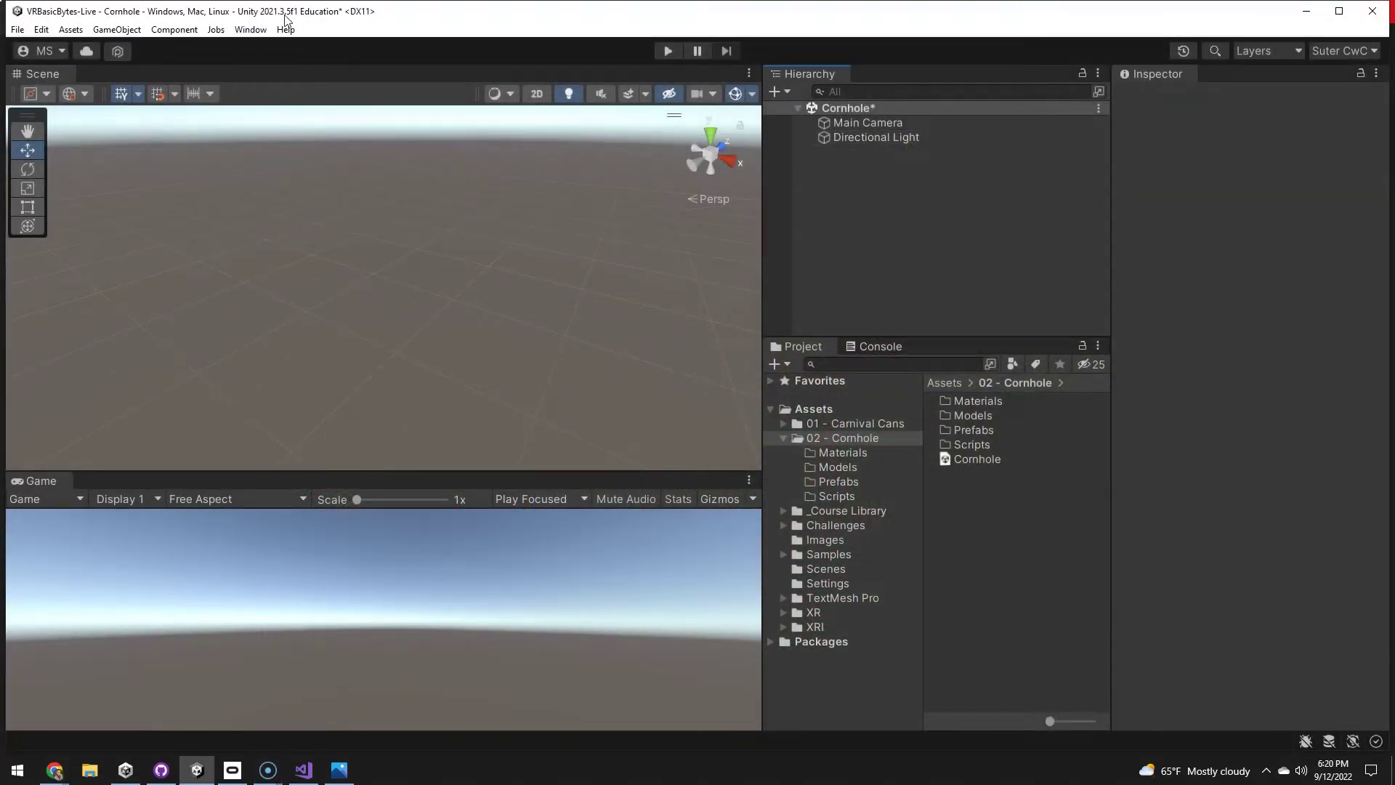
Check the installed XR Interaction Toolkit version and its imported samples in the Package Manager.
{"action": "left_click", "coordinate": [251, 29]}
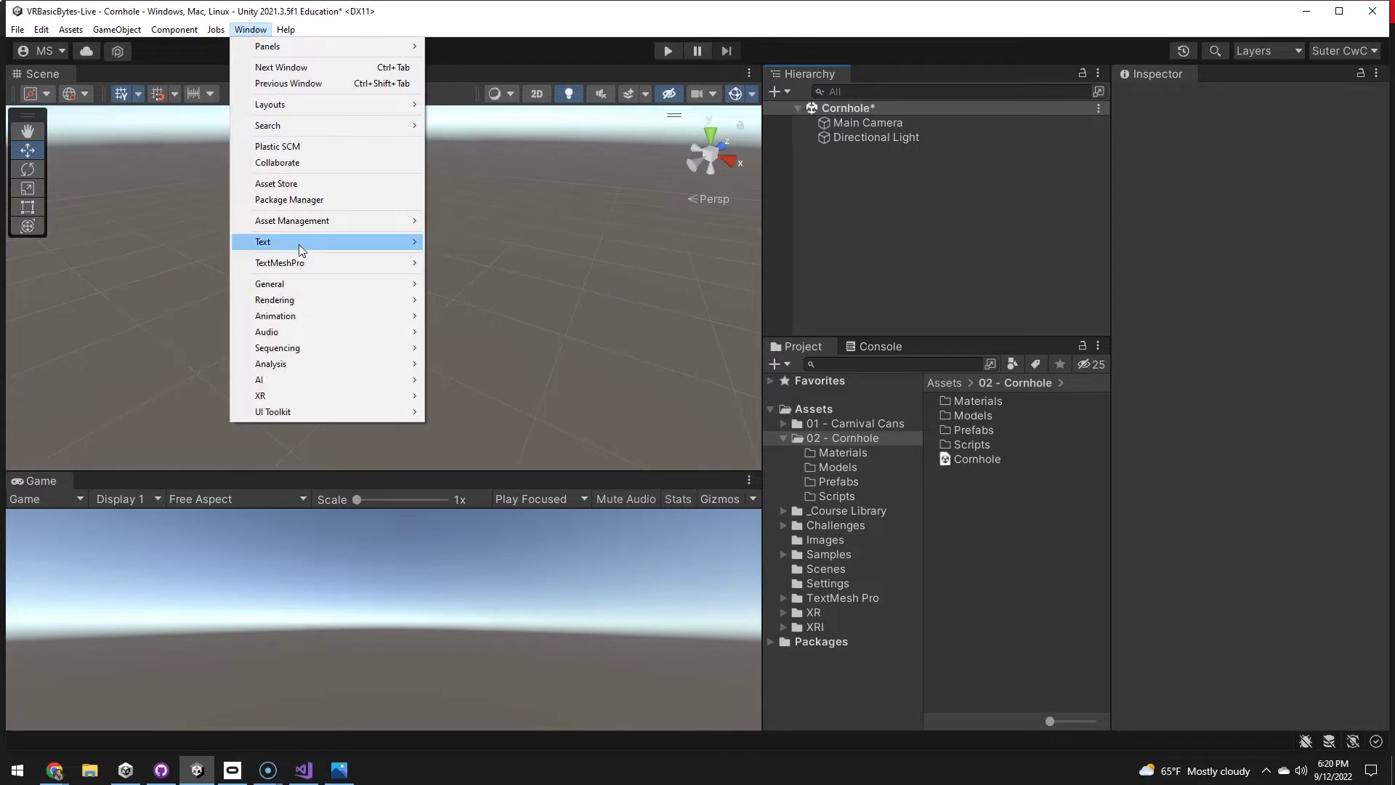
{"action": "left_click", "coordinate": [303, 201]}
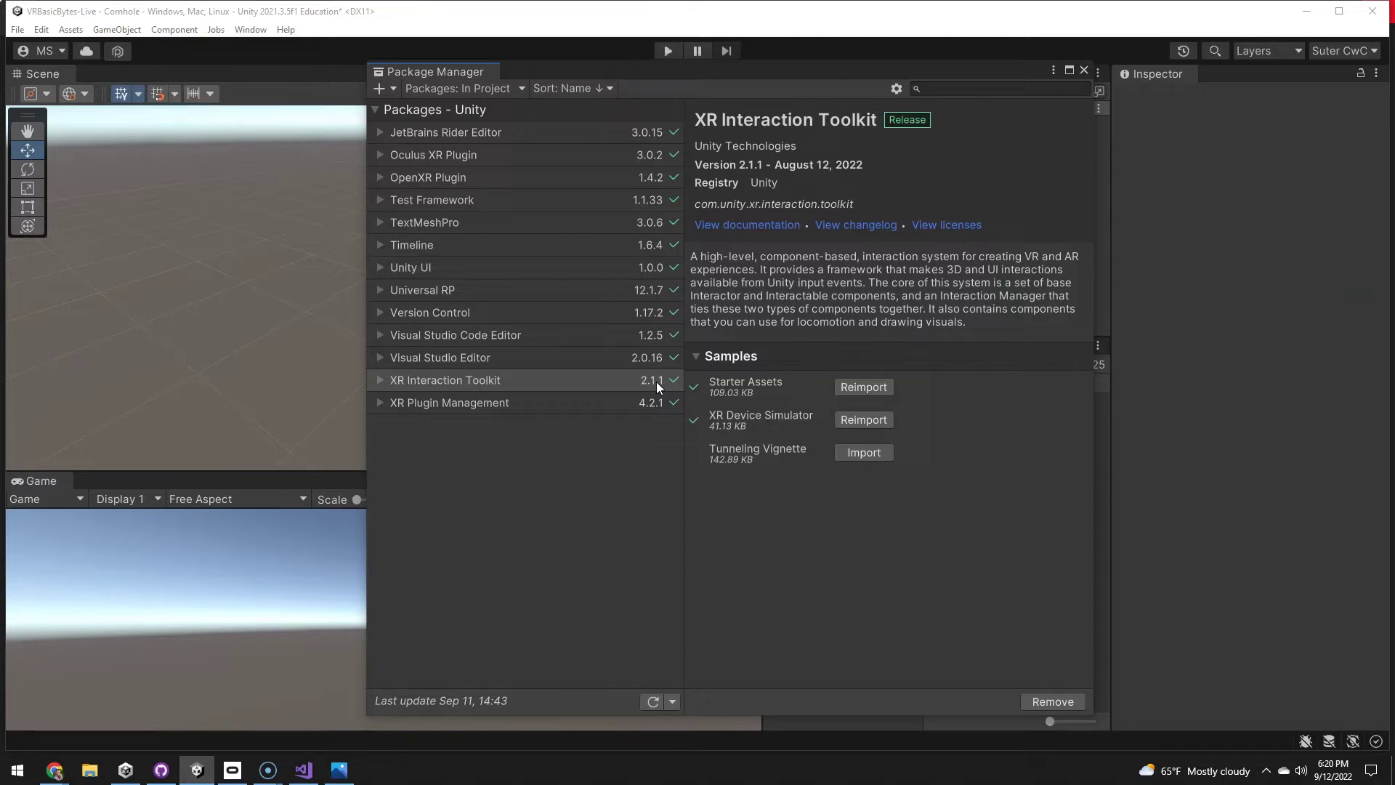
{"action": "left_click", "coordinate": [1085, 70]}
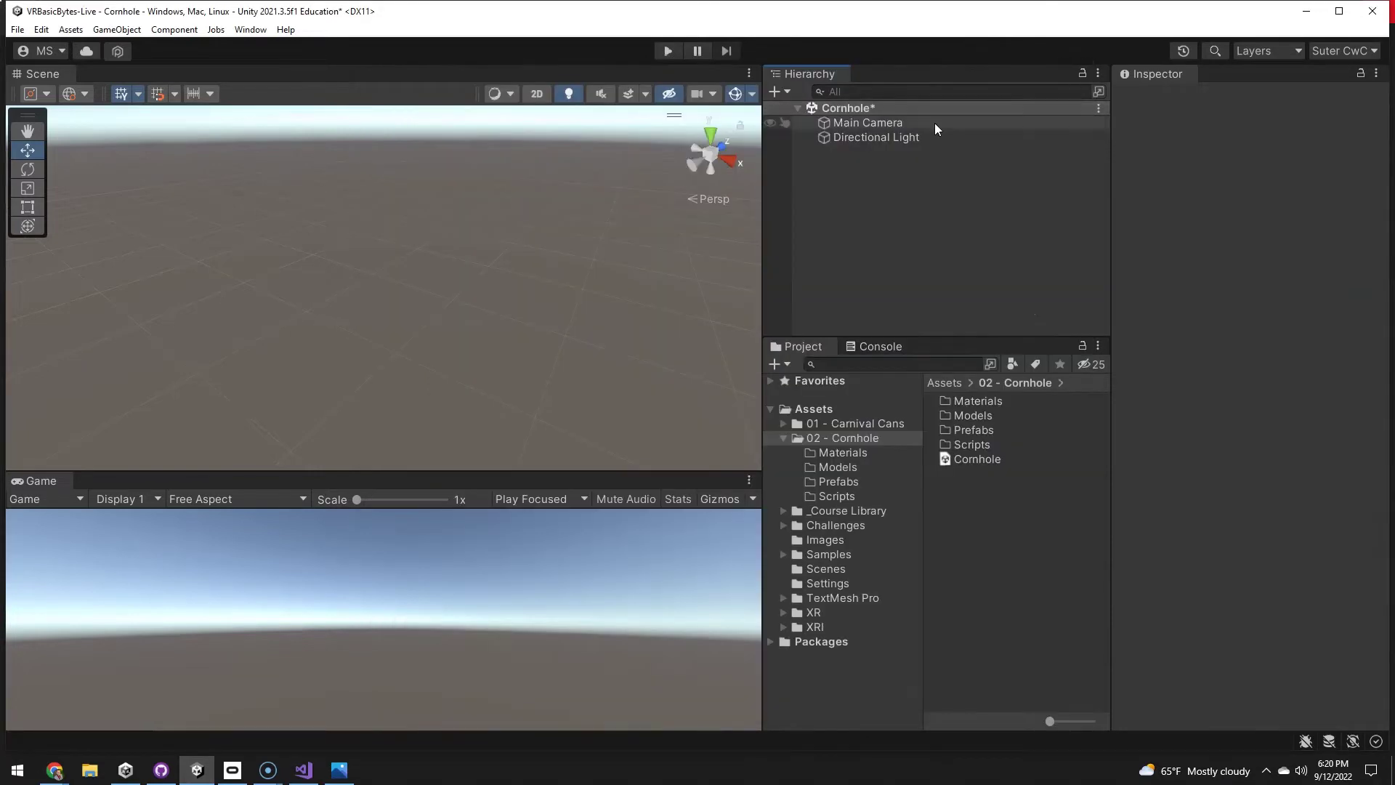
Add an XR Origin (VR) to the Cornhole scene, place it below the Main Camera, and delete that standalone Main Camera.
{"action": "right_click", "coordinate": [841, 172]}
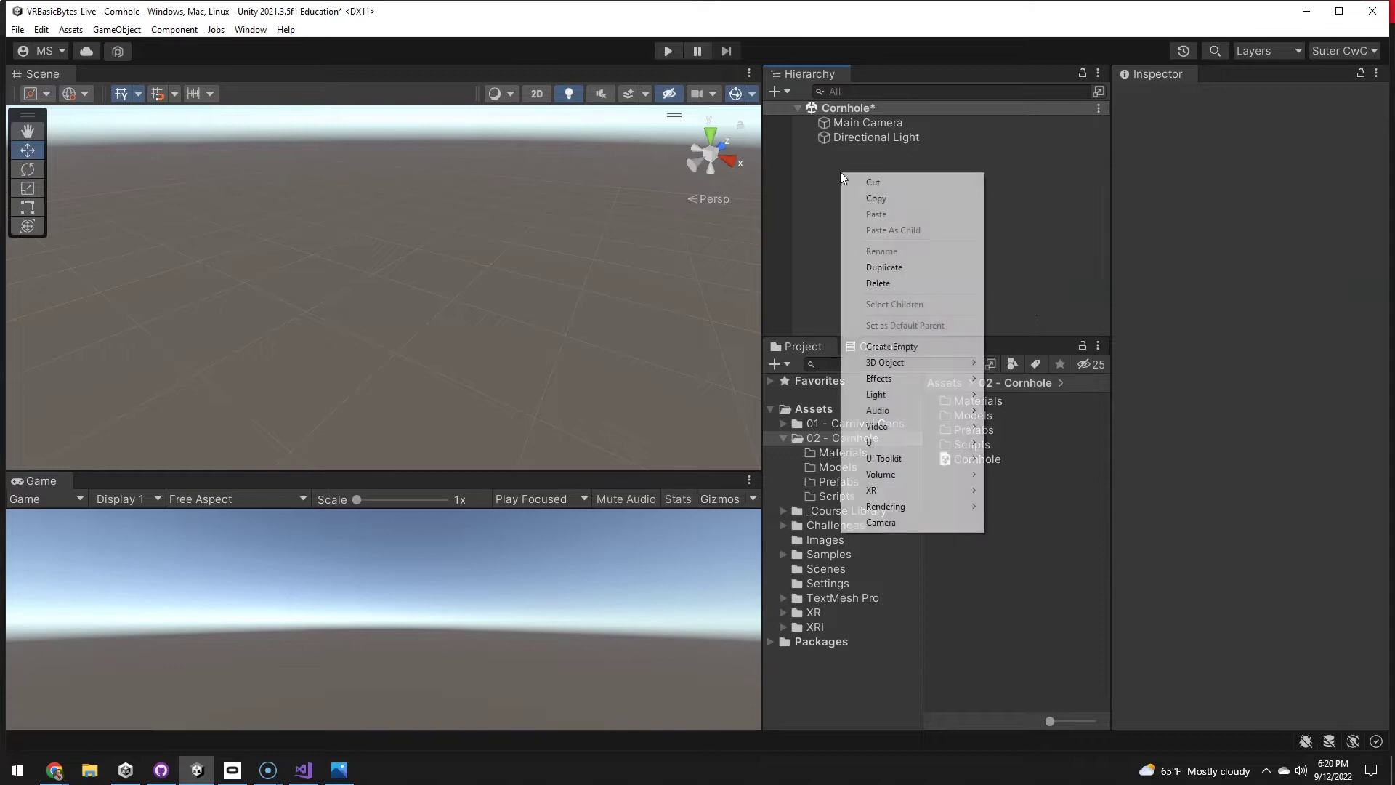
{"action": "mouse_move", "coordinate": [873, 498]}
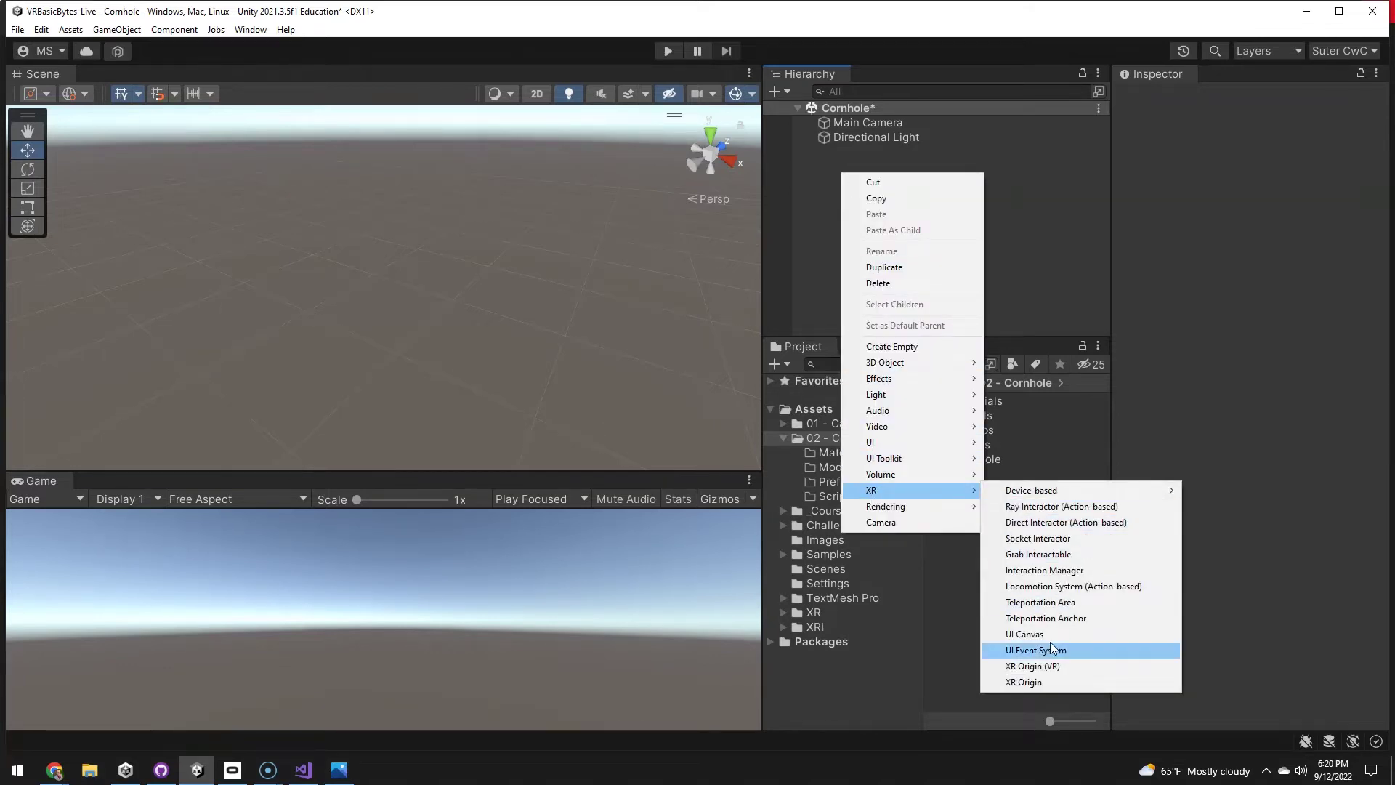
{"action": "left_click", "coordinate": [1044, 667]}
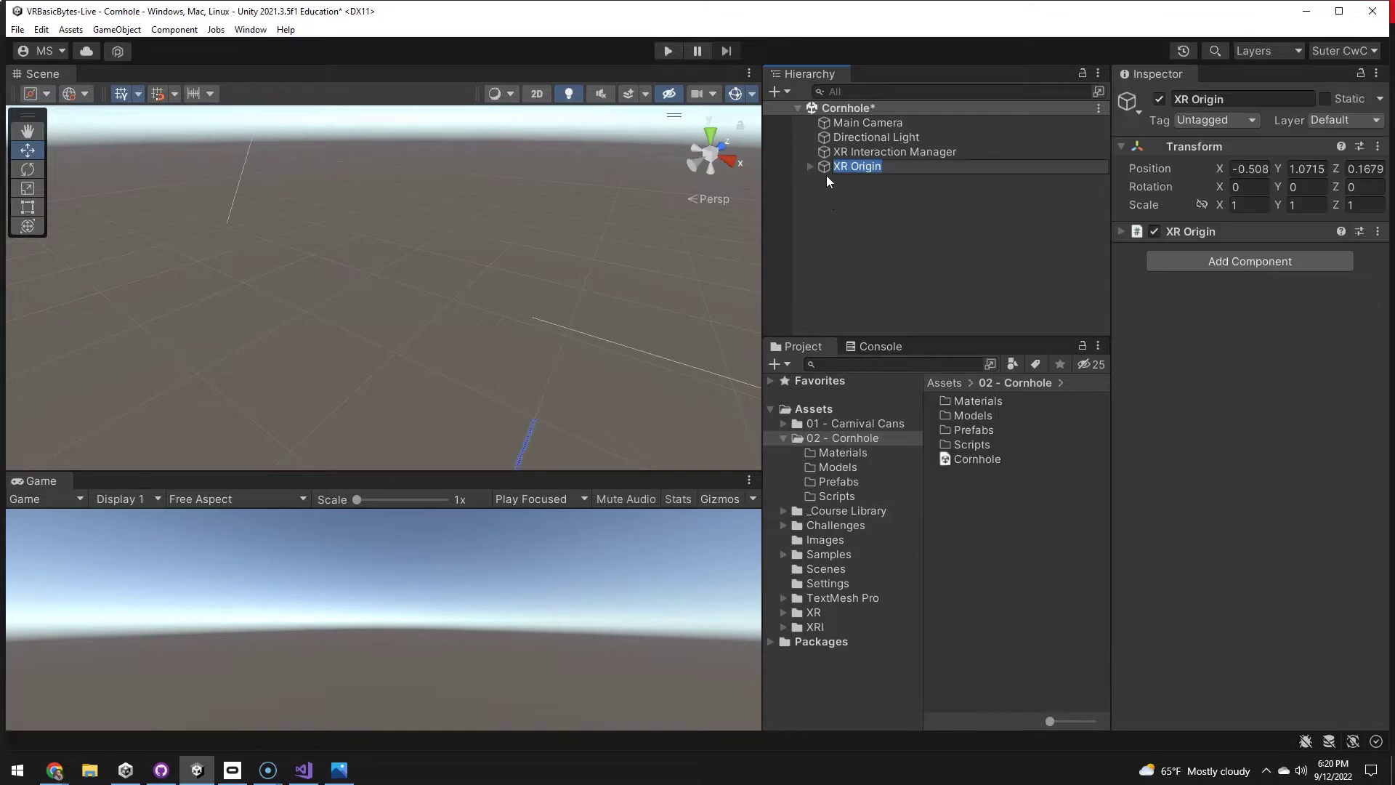
{"action": "left_click_drag", "start_coordinate": [826, 172], "coordinate": [825, 132]}
{"action": "left_click", "coordinate": [843, 124]}
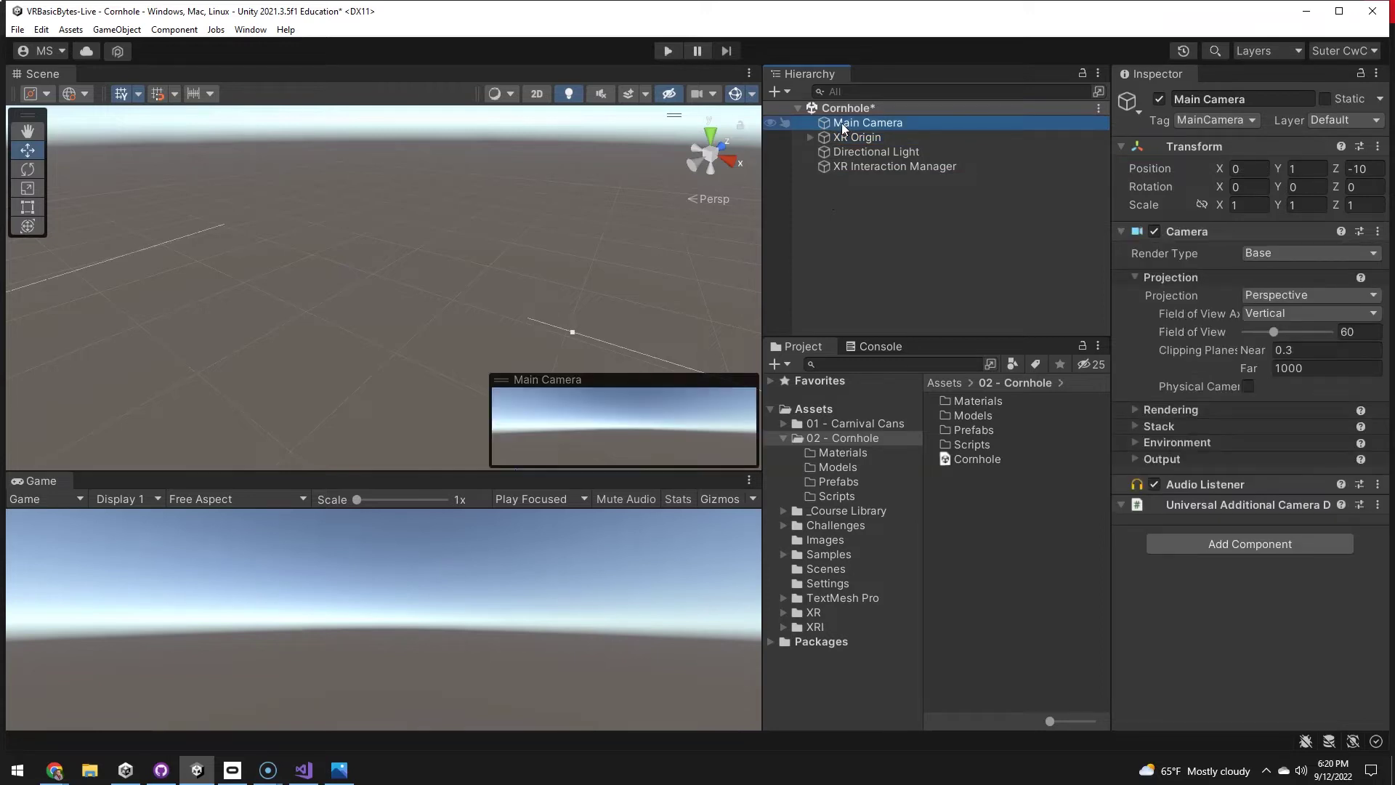
{"action": "key", "text": "Delete"}
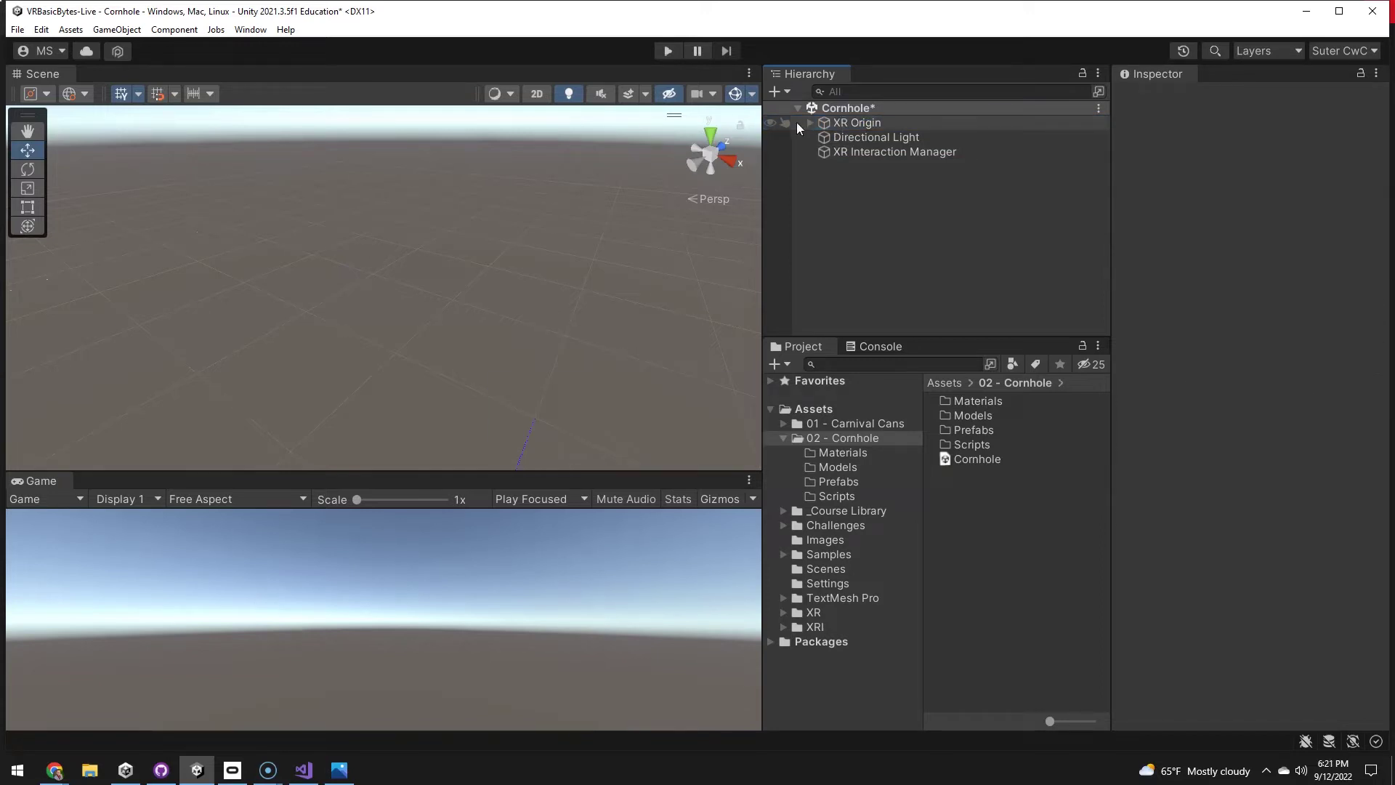
Apply the XRI Default Left Controller preset to the XR Controller component of the XR Origin's LeftHand Controller.
{"action": "left_click", "coordinate": [809, 122]}
{"action": "left_click", "coordinate": [824, 138]}
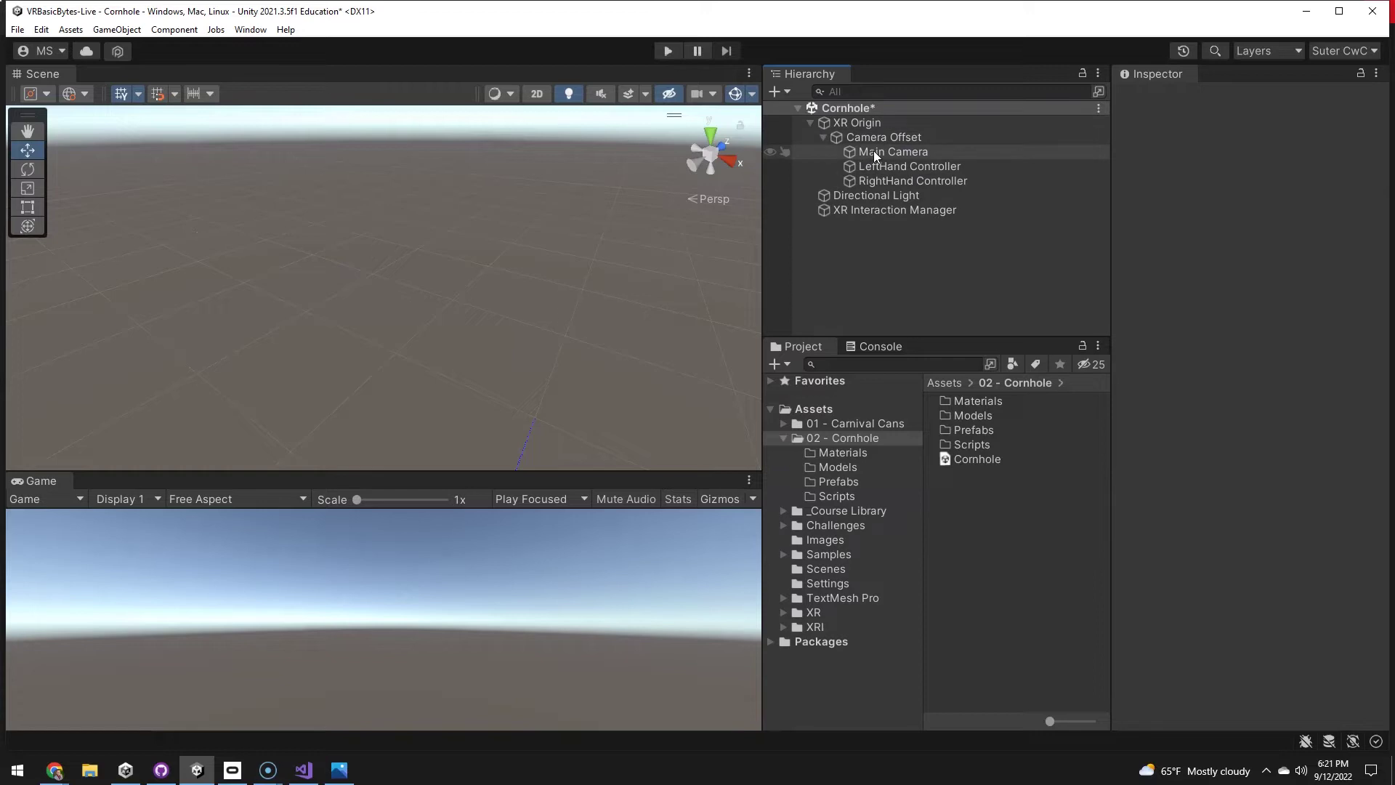
{"action": "left_click", "coordinate": [879, 166]}
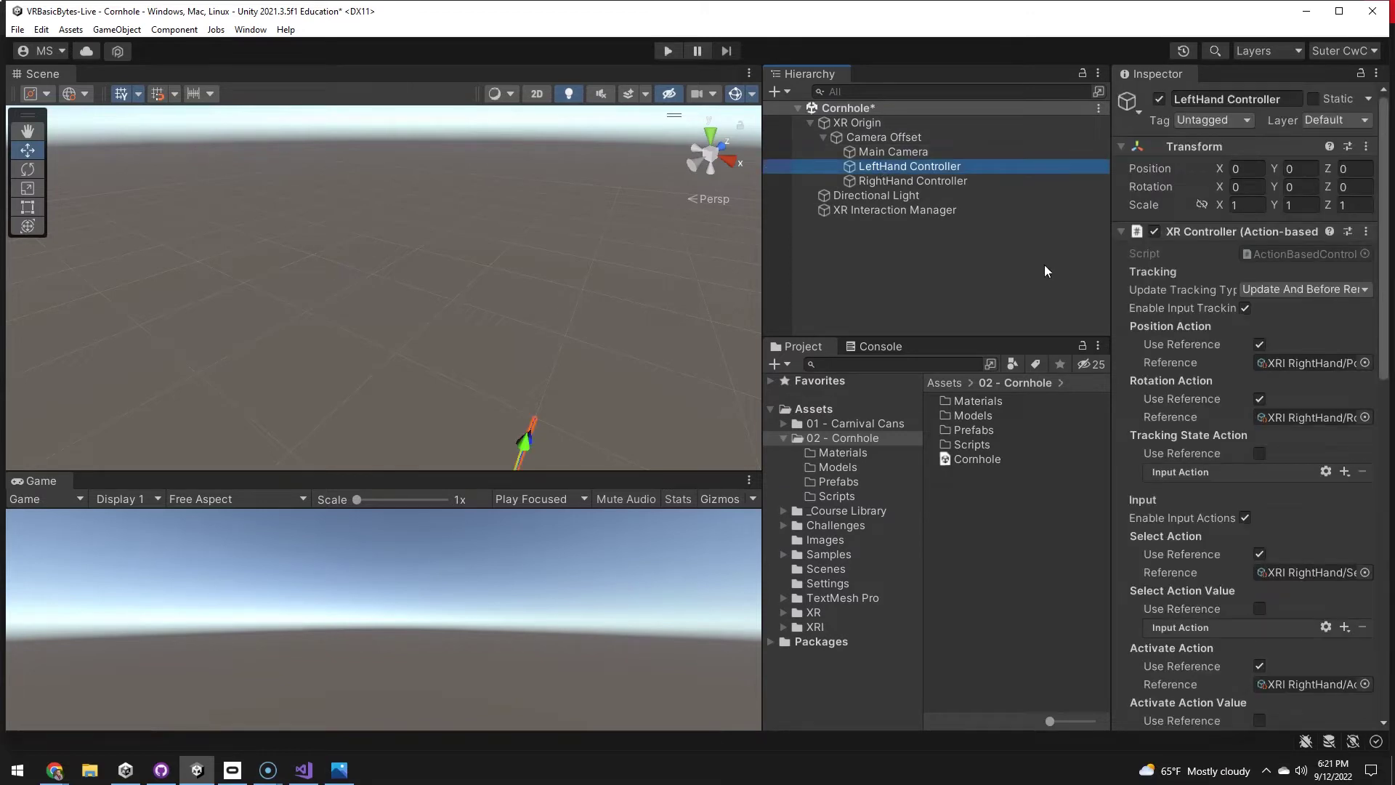
{"action": "left_click", "coordinate": [892, 181]}
{"action": "left_click", "coordinate": [891, 167]}
{"action": "left_click", "coordinate": [1349, 231]}
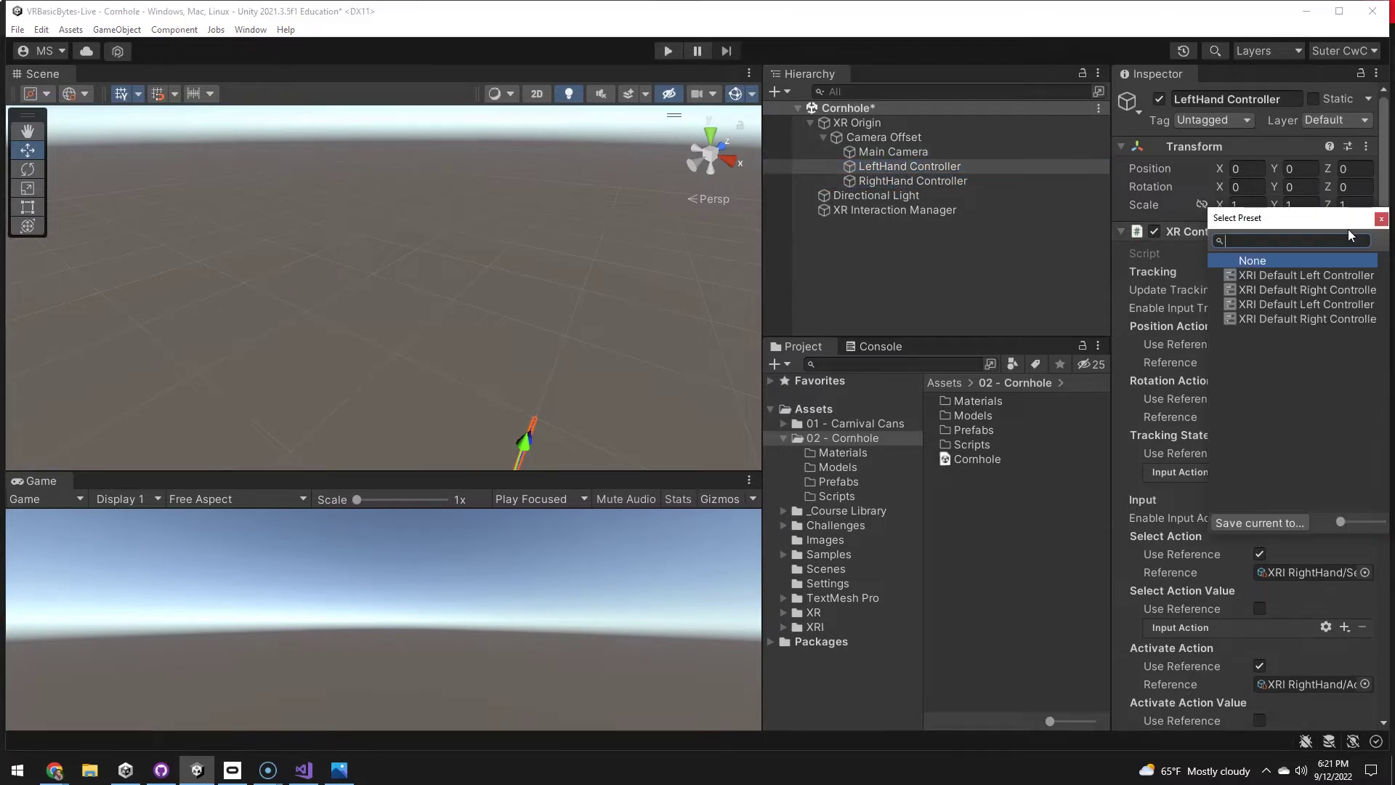
{"action": "double_click", "coordinate": [1314, 276]}
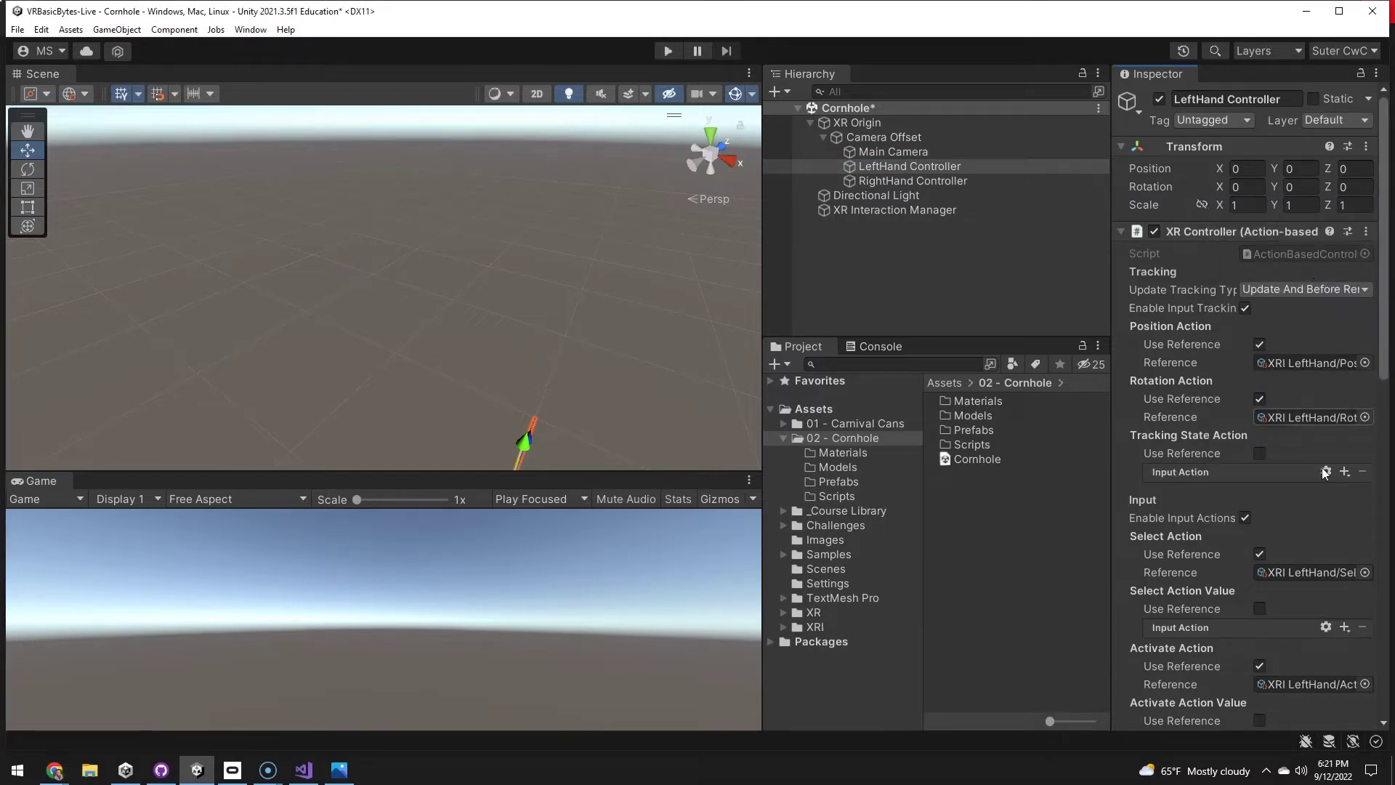
{"action": "left_click", "coordinate": [824, 138]}
{"action": "right_click_drag", "start_coordinate": [665, 287], "coordinate": [678, 390]}
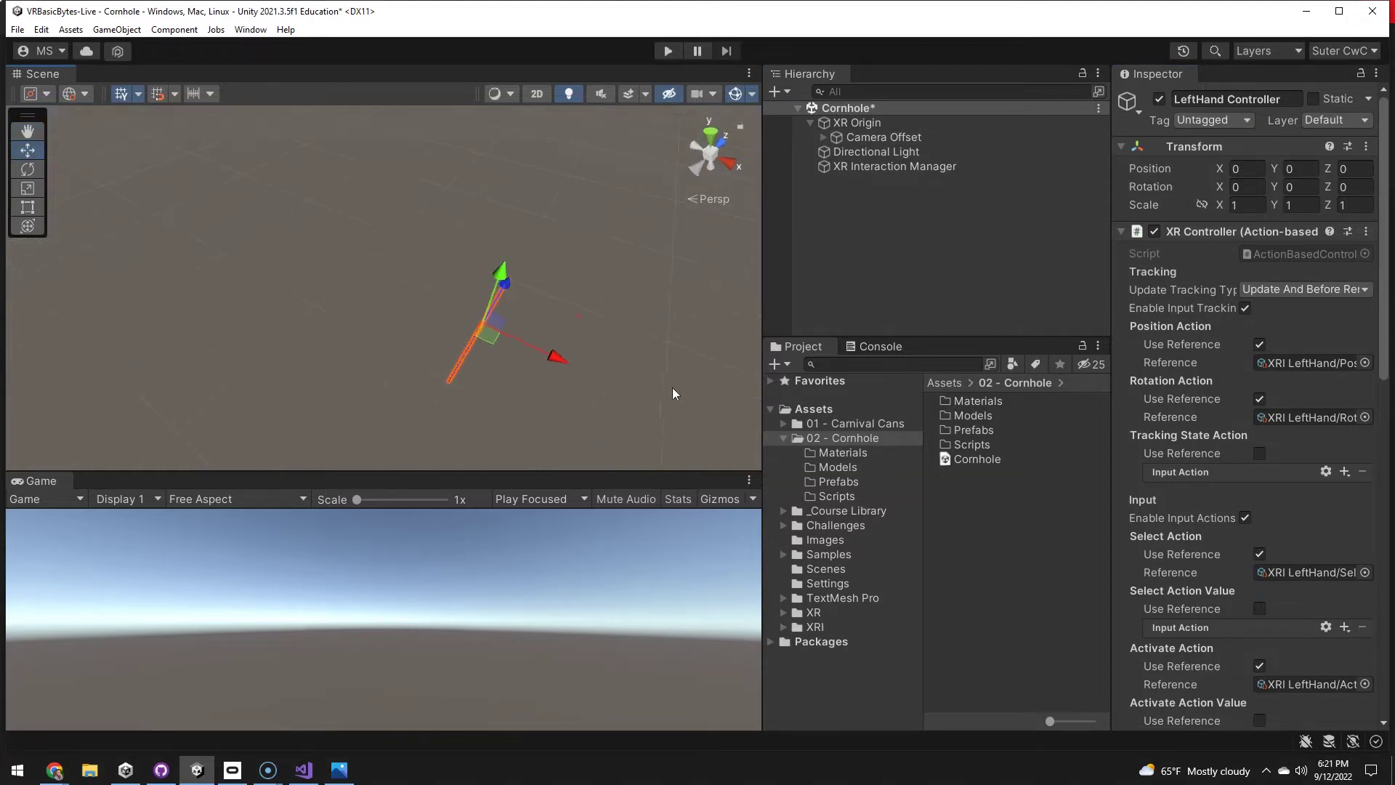
{"action": "left_click", "coordinate": [811, 121]}
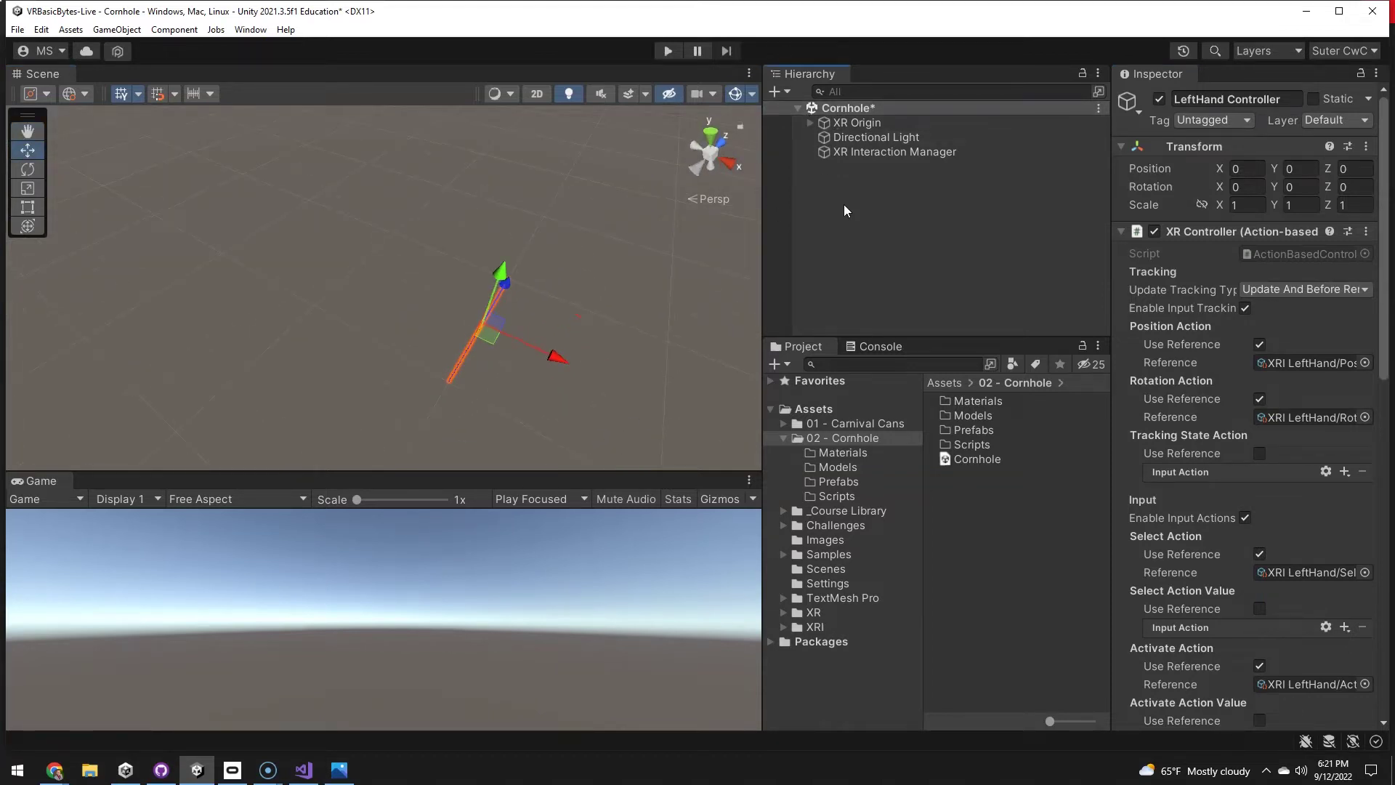
Start an asset import into the 02 - Cornhole Models folder and replace the CornholeModels folder in Downloads by extracting CornholeModels.zip again.
{"action": "double_click", "coordinate": [968, 416]}
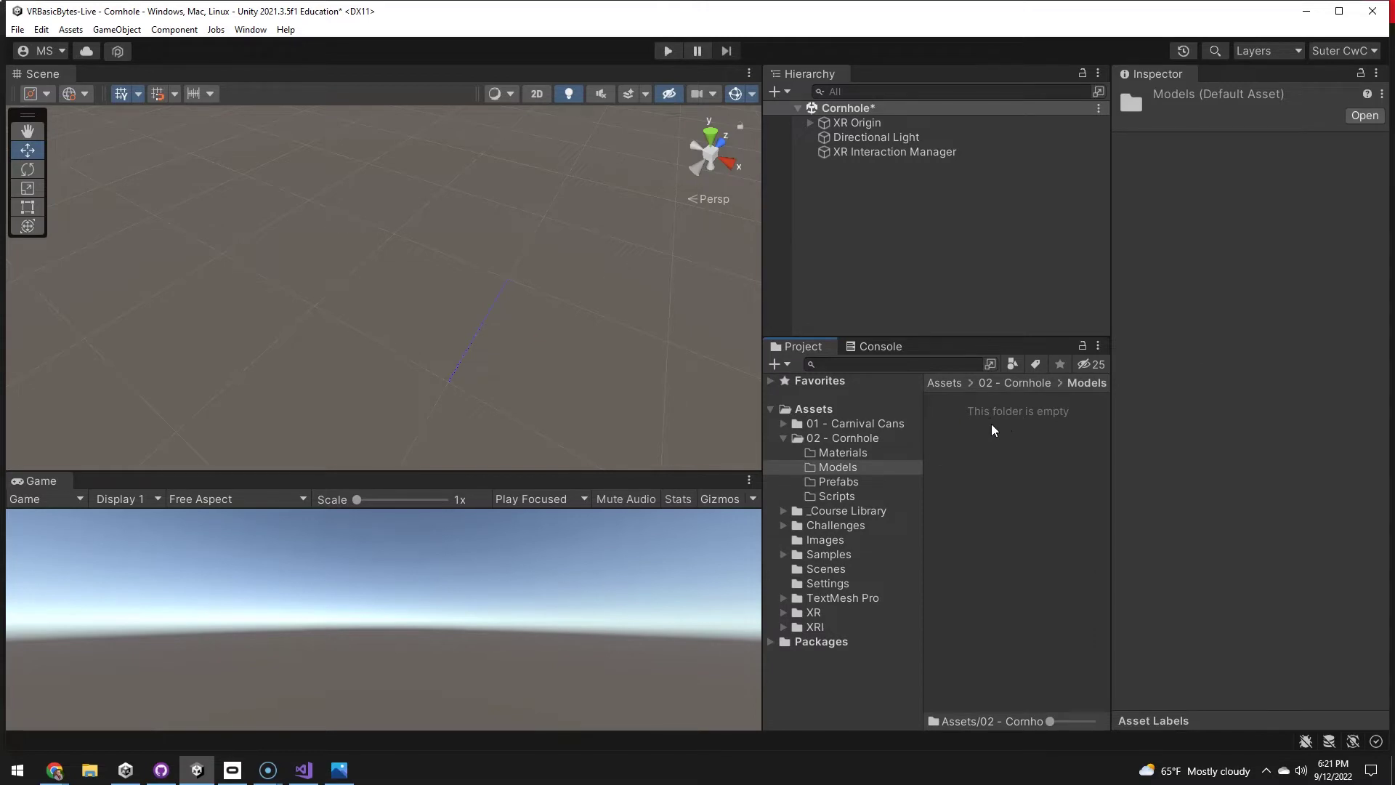
{"action": "right_click", "coordinate": [974, 417]}
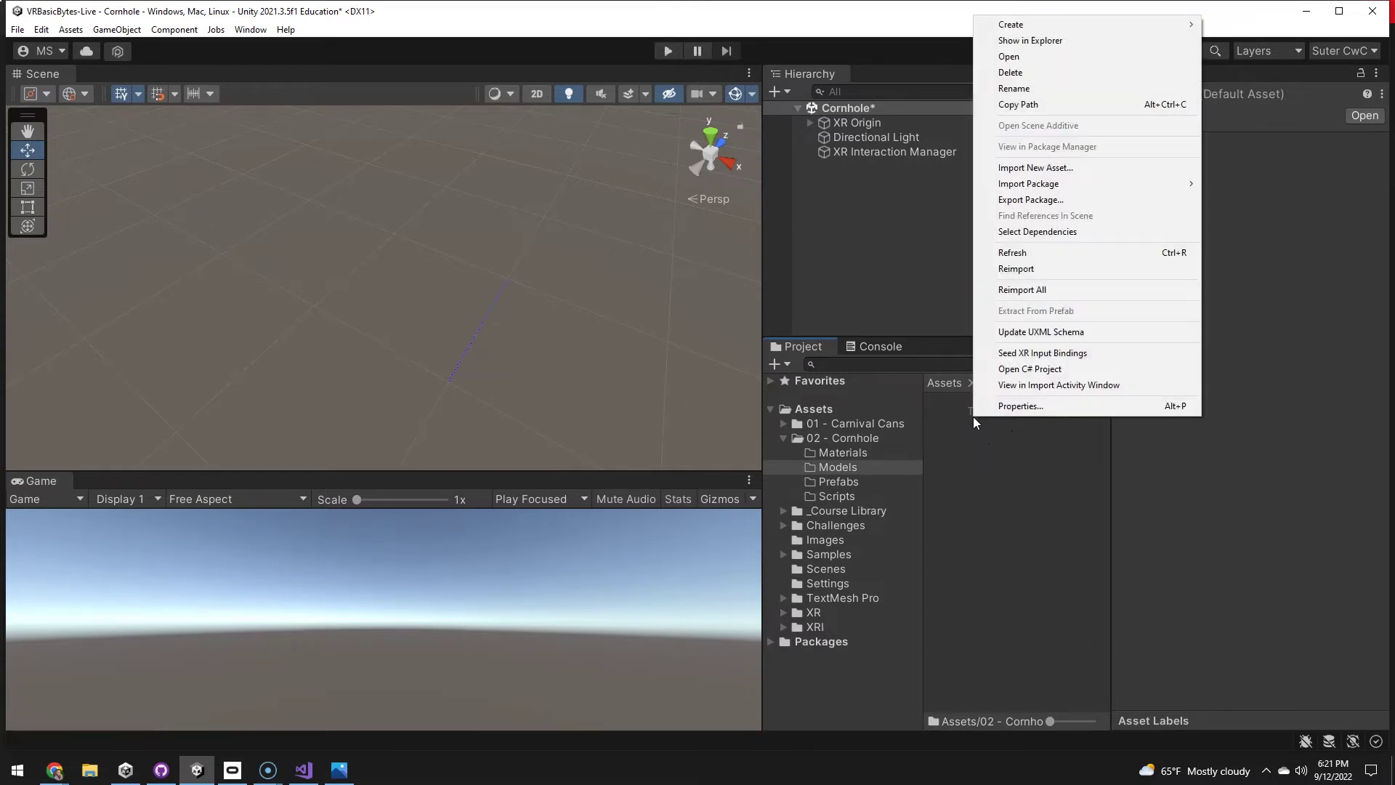
{"action": "left_click", "coordinate": [1041, 169]}
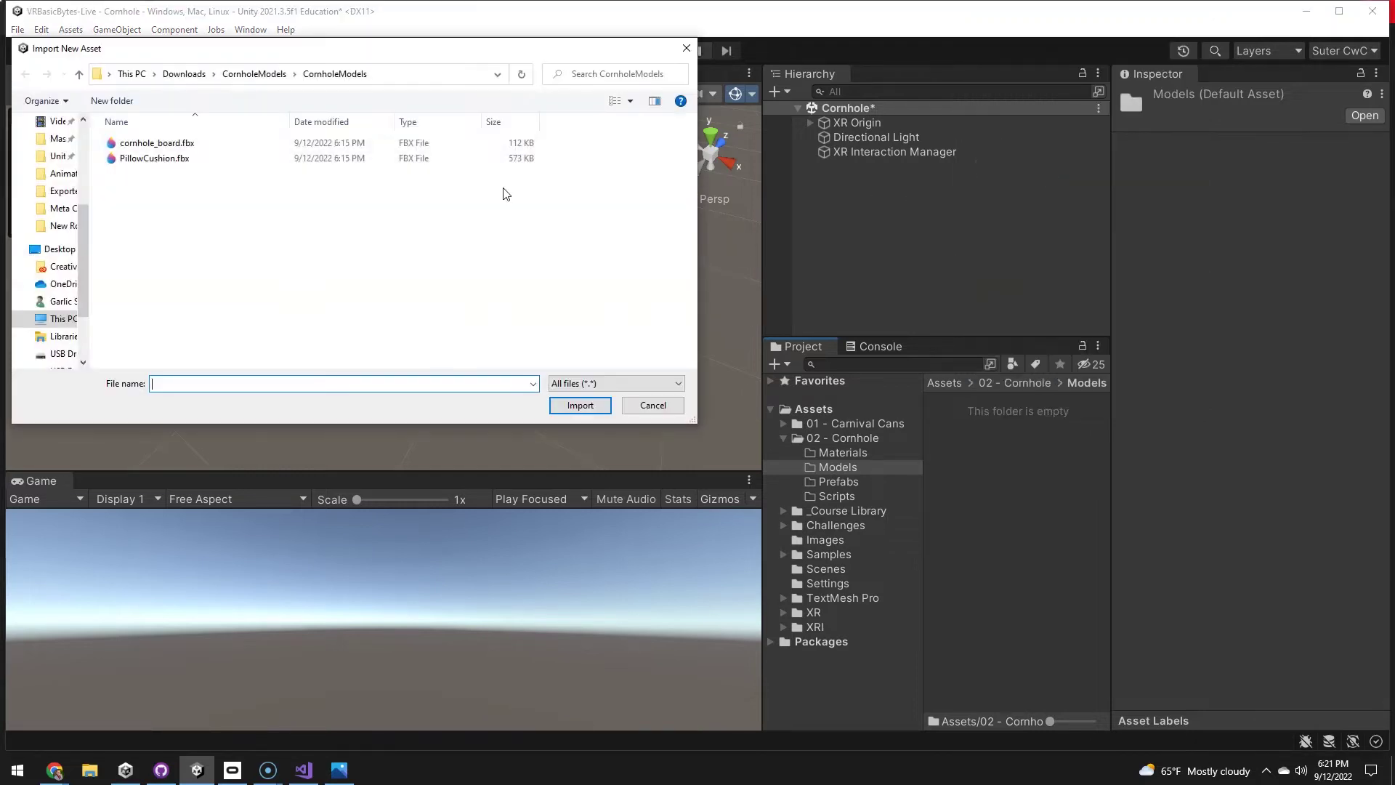
{"action": "scroll", "coordinate": [66, 234], "scroll_direction": "up", "scroll_amount": 3}
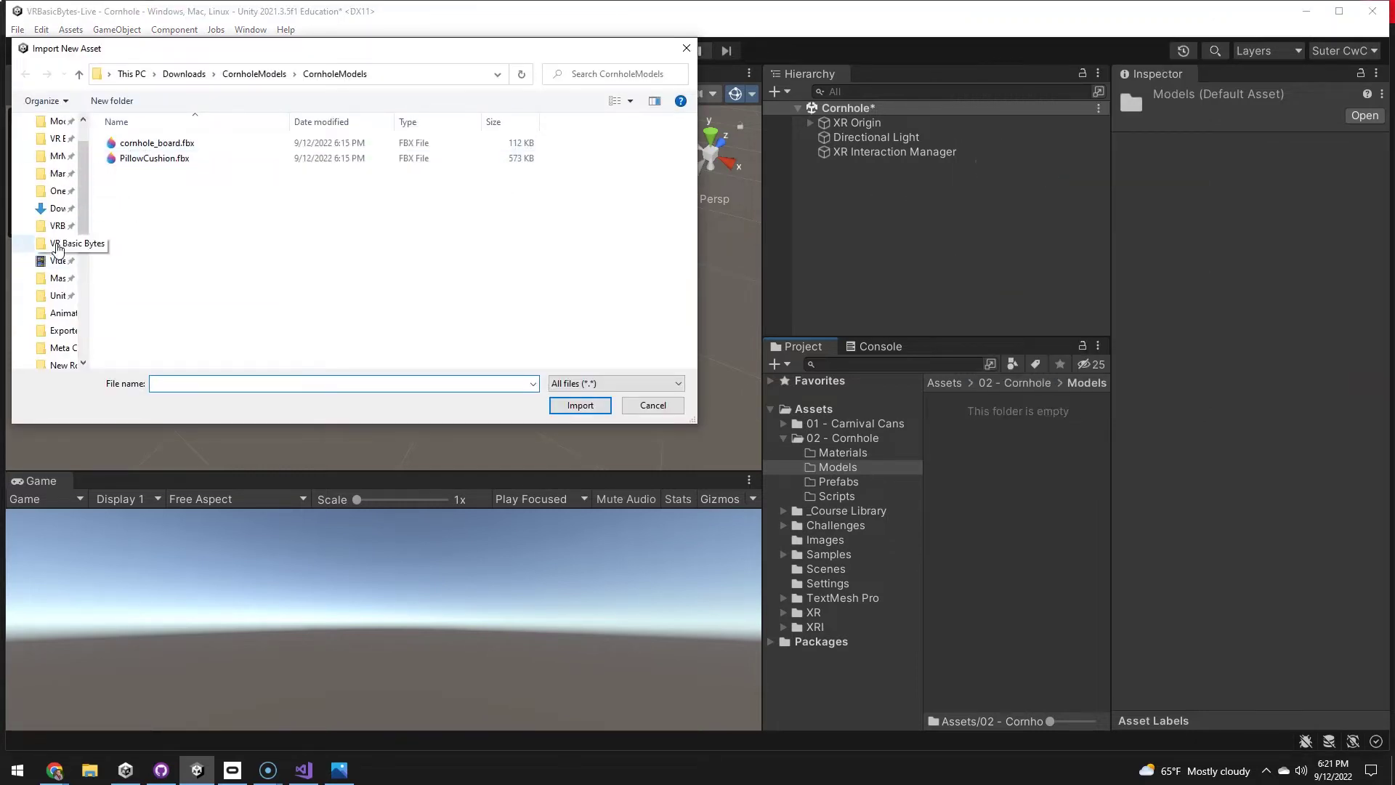
{"action": "left_click", "coordinate": [56, 208]}
{"action": "left_click", "coordinate": [567, 226]}
{"action": "key", "text": "Delete"}
{"action": "left_click", "coordinate": [183, 231]}
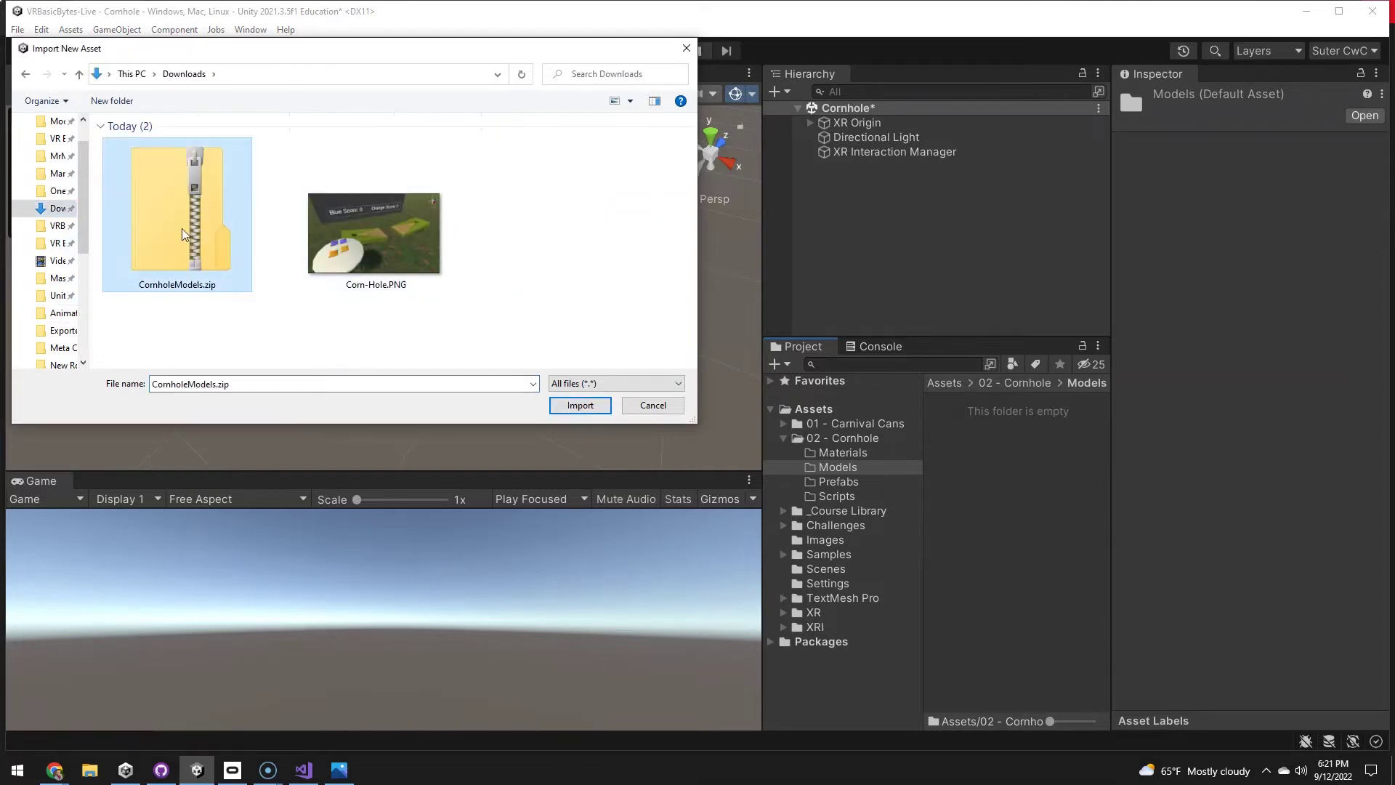
{"action": "right_click", "coordinate": [182, 231]}
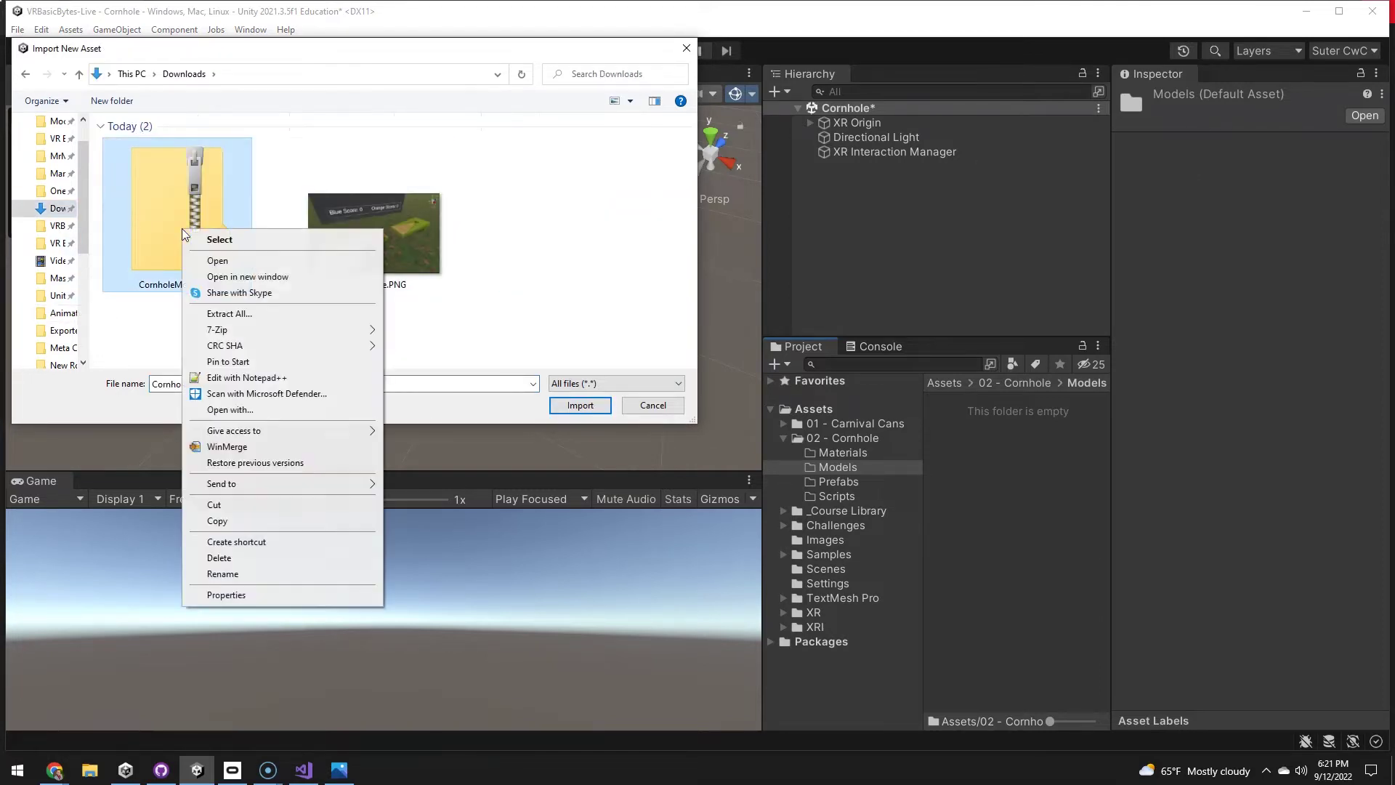
{"action": "left_click", "coordinate": [228, 313]}
{"action": "left_click", "coordinate": [825, 523]}
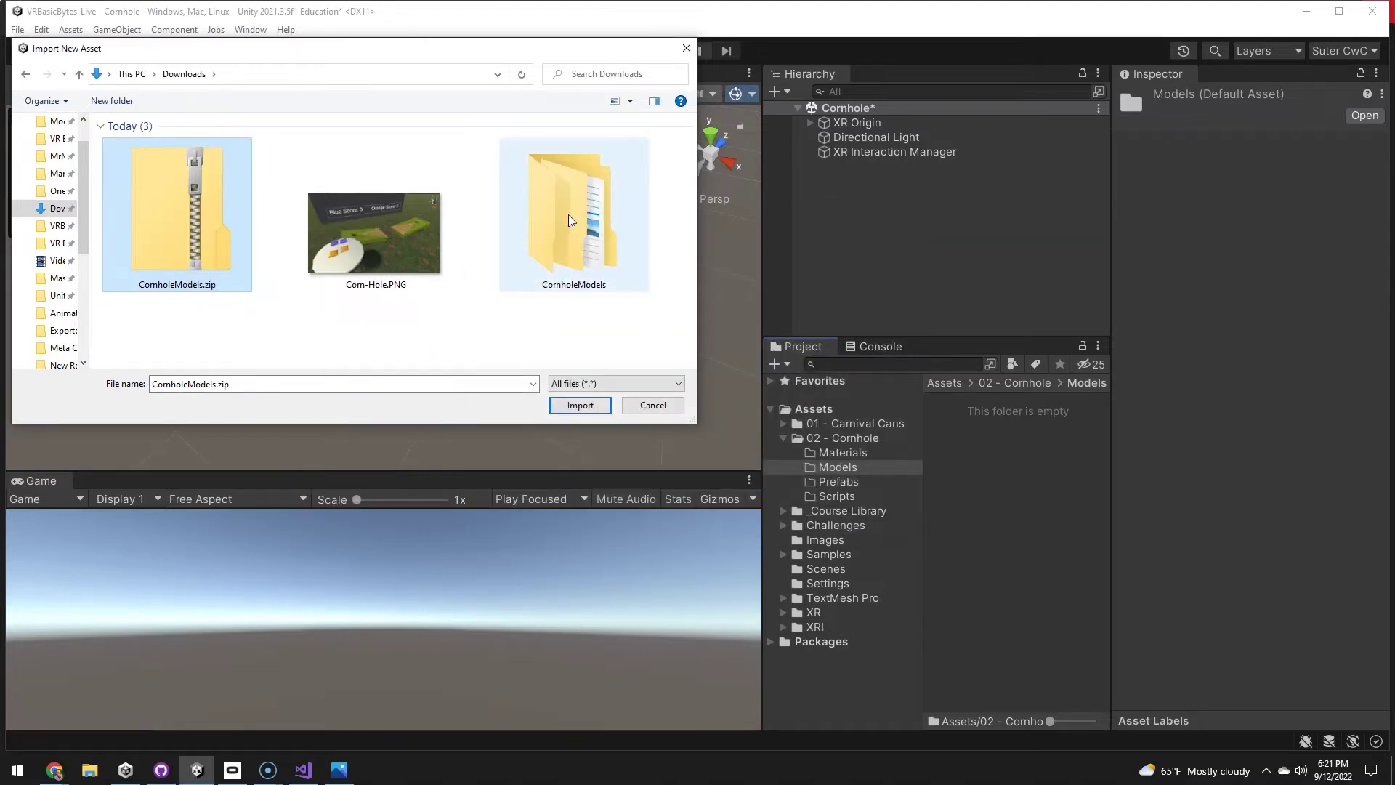
Import cornhole_board.fbx and PillowCushion.fbx from the extracted CornholeModels folder into the Models folder.
{"action": "double_click", "coordinate": [564, 212]}
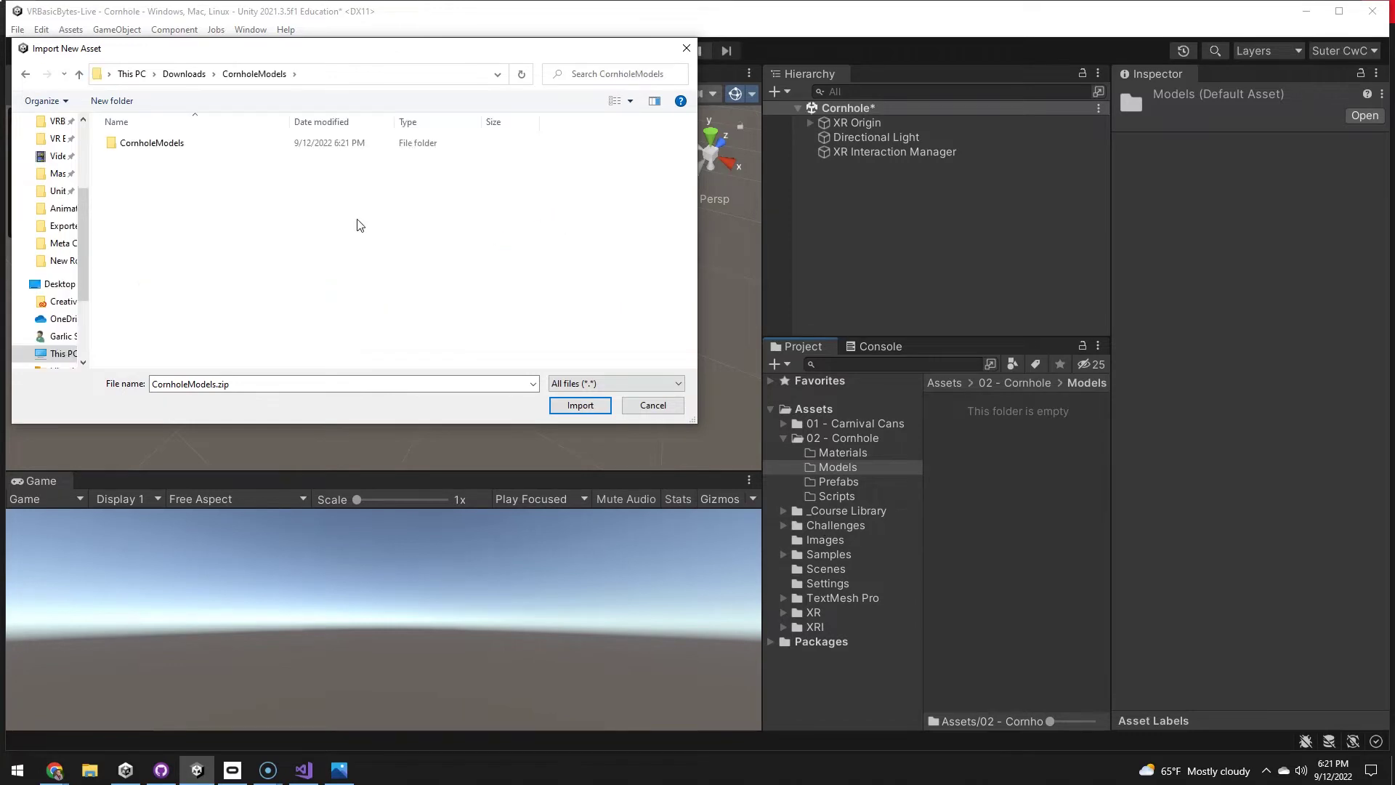
{"action": "left_click", "coordinate": [150, 145]}
{"action": "double_click", "coordinate": [150, 145]}
{"action": "left_click_drag", "start_coordinate": [166, 178], "coordinate": [162, 141]}
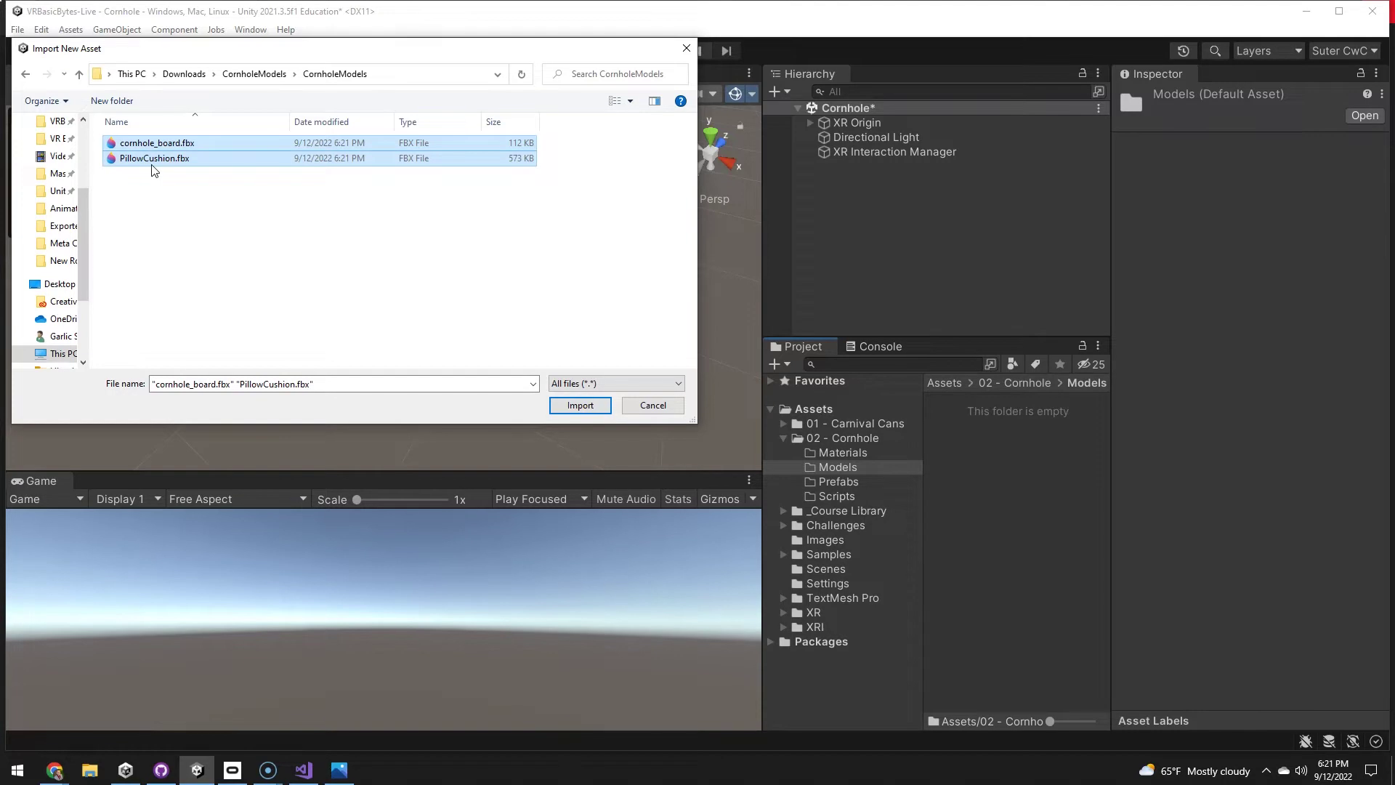
{"action": "left_click", "coordinate": [580, 405]}
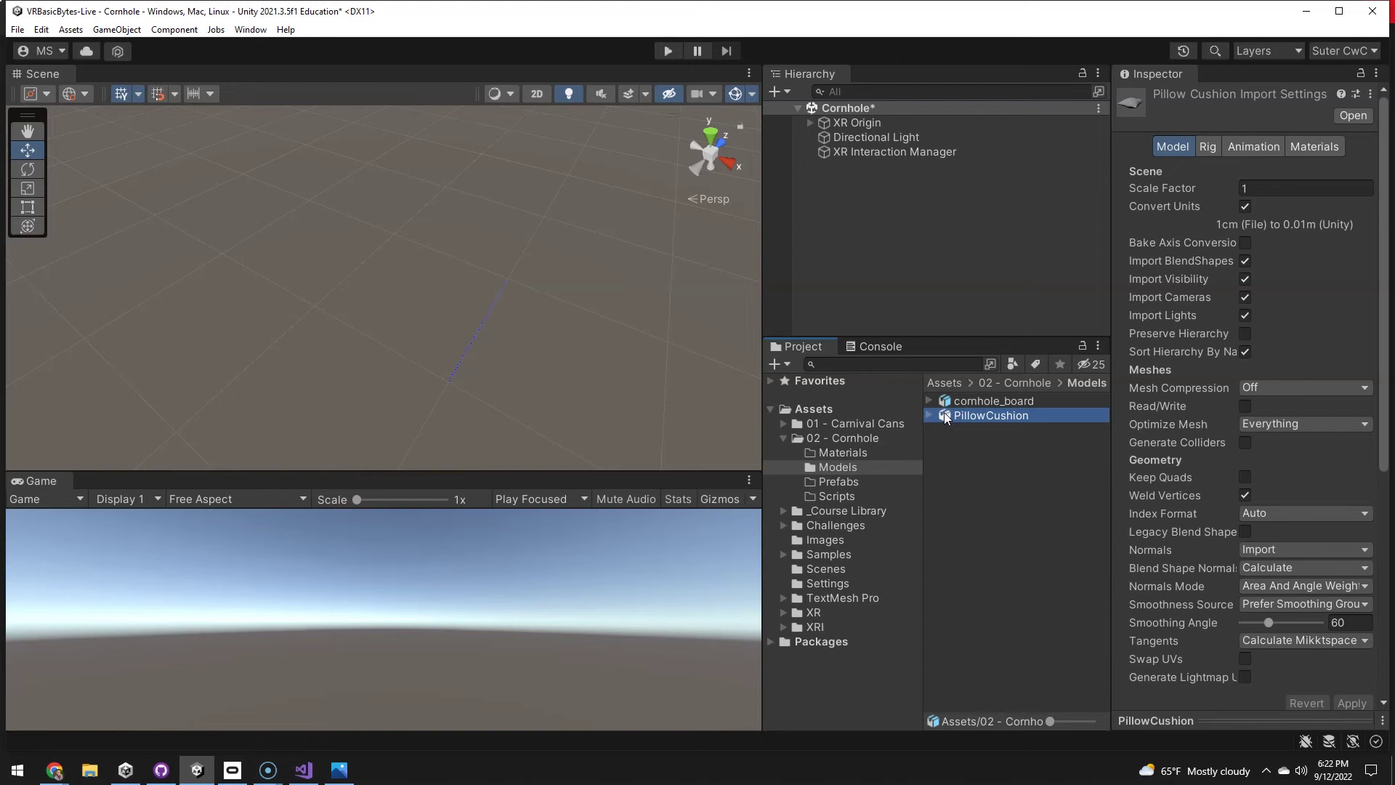
Place the cornhole_board and PillowCushion models side by side in the scene and unpack both prefabs completely.
{"action": "left_click_drag", "start_coordinate": [947, 407], "coordinate": [461, 278]}
{"action": "left_click_drag", "start_coordinate": [942, 416], "coordinate": [595, 272]}
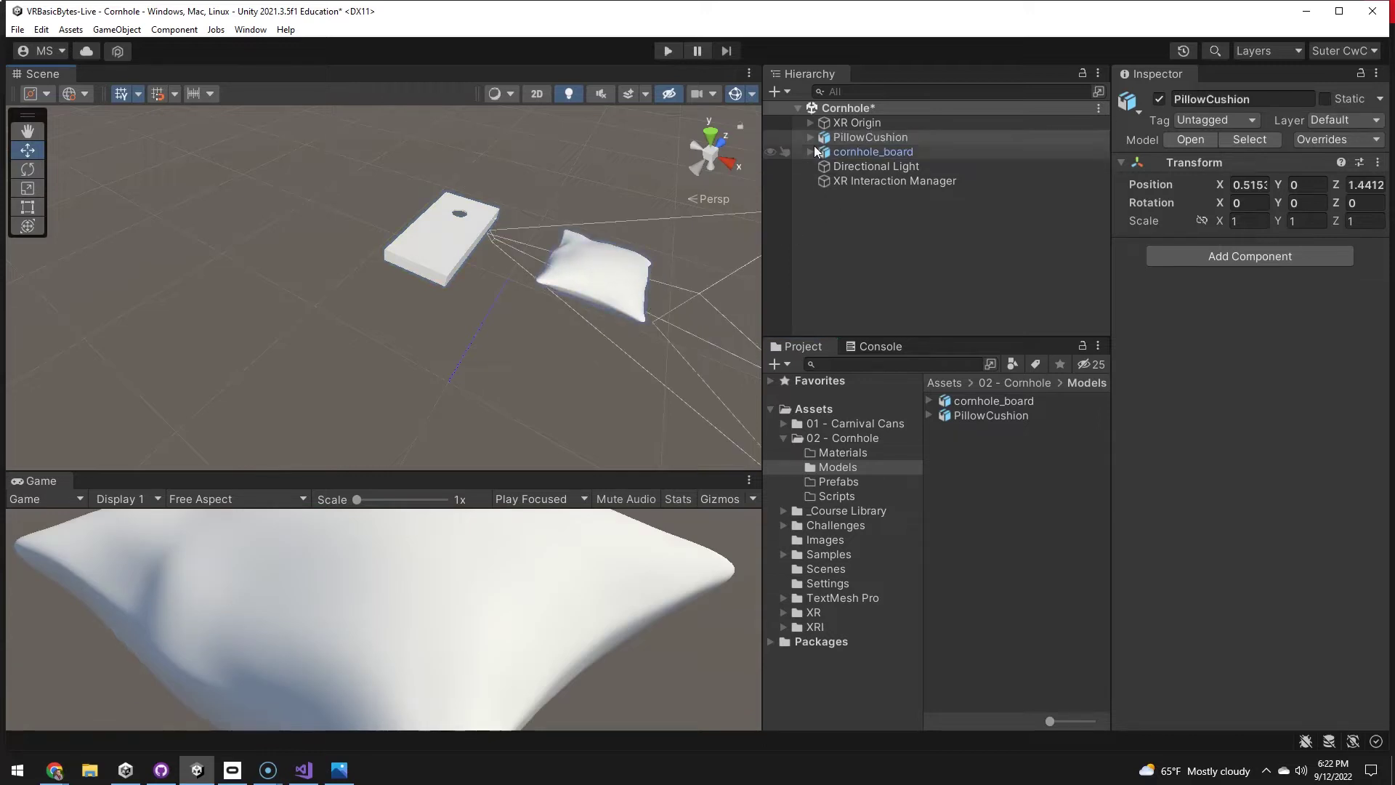
{"action": "right_click", "coordinate": [826, 136]}
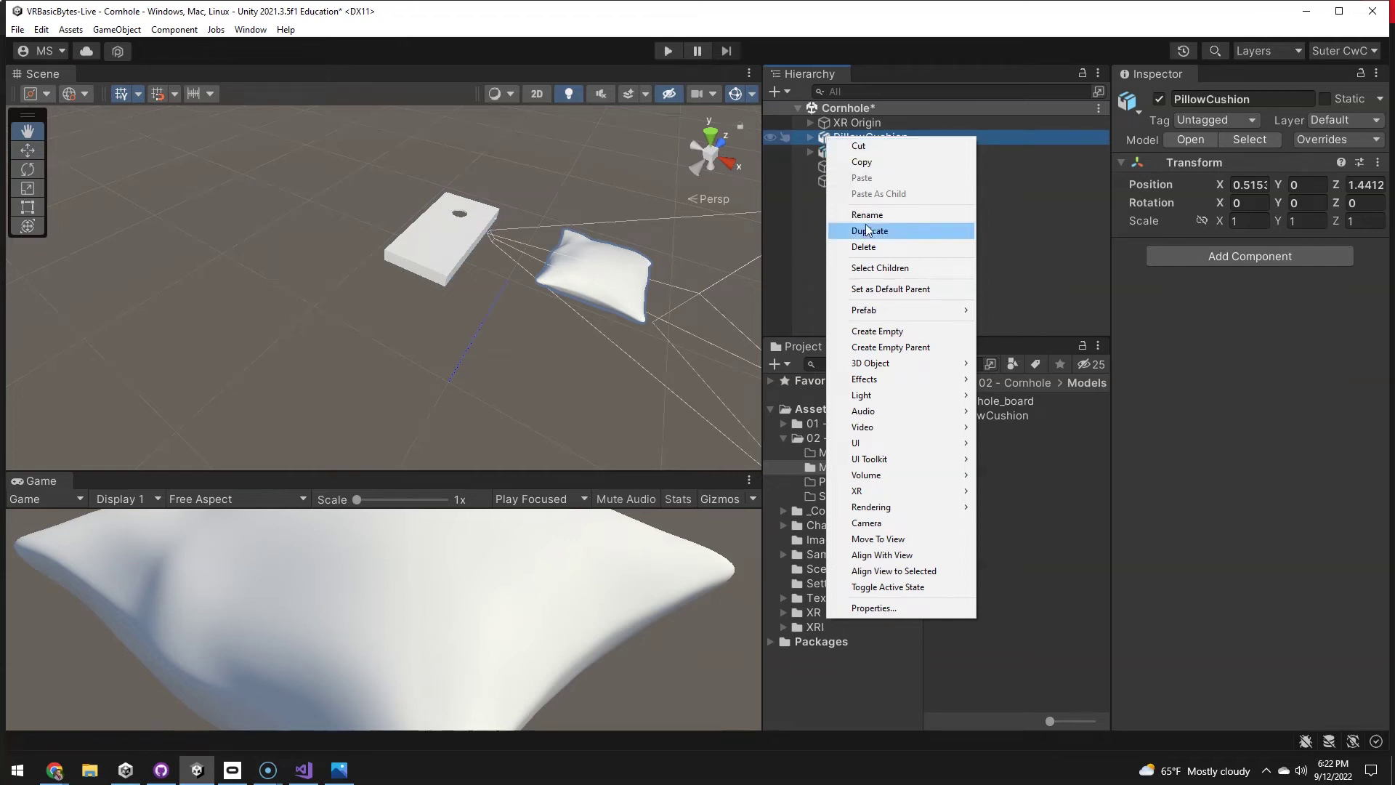
{"action": "mouse_move", "coordinate": [881, 311]}
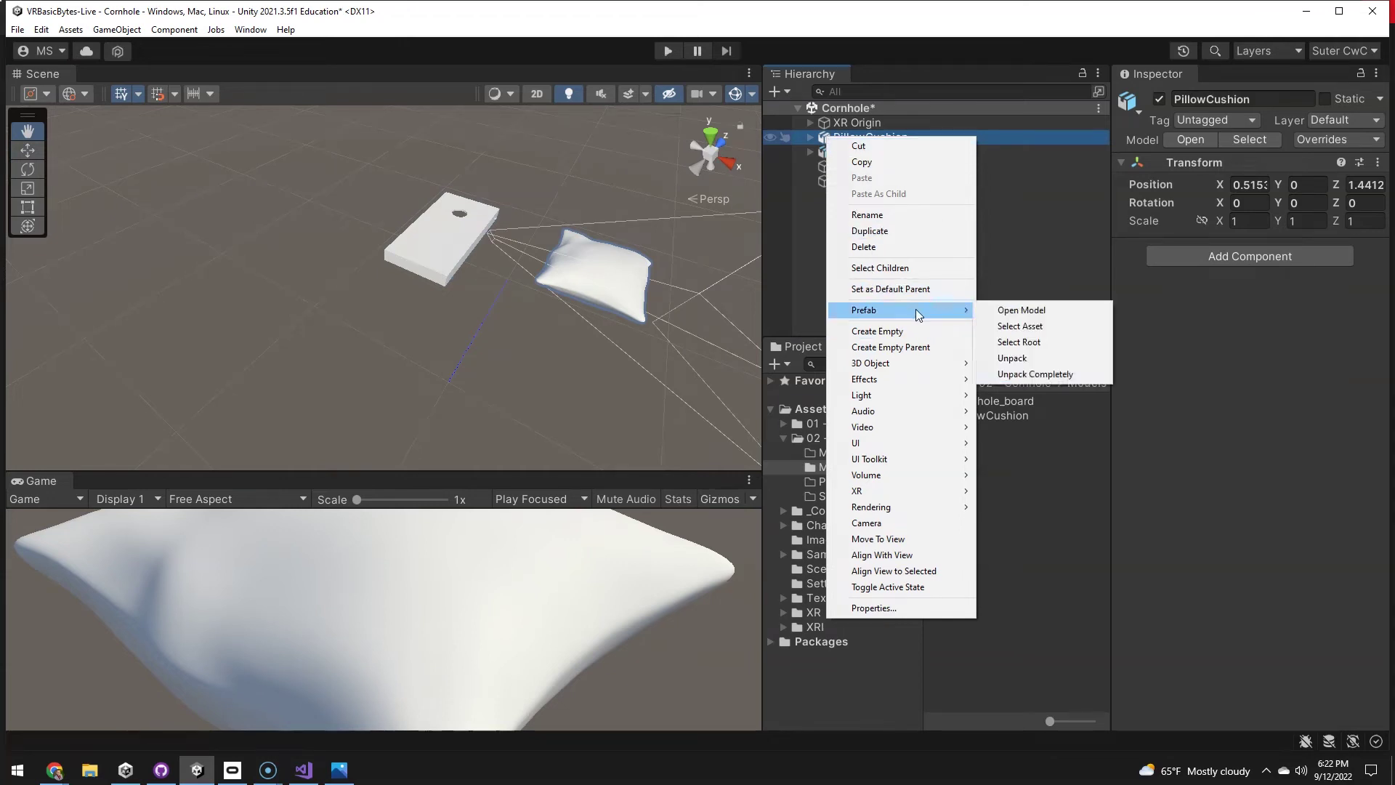
{"action": "left_click", "coordinate": [1028, 374]}
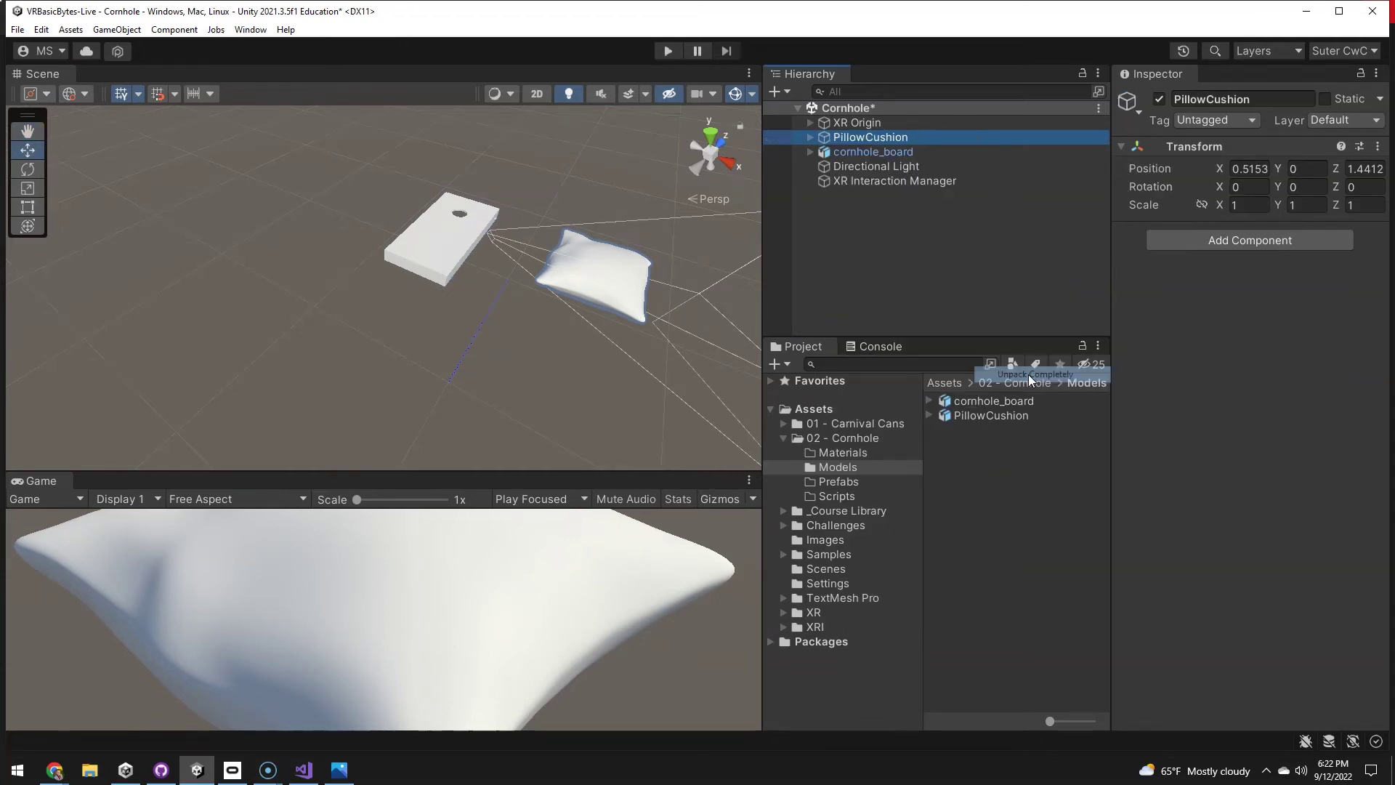
{"action": "right_click", "coordinate": [827, 152]}
{"action": "mouse_move", "coordinate": [884, 325]}
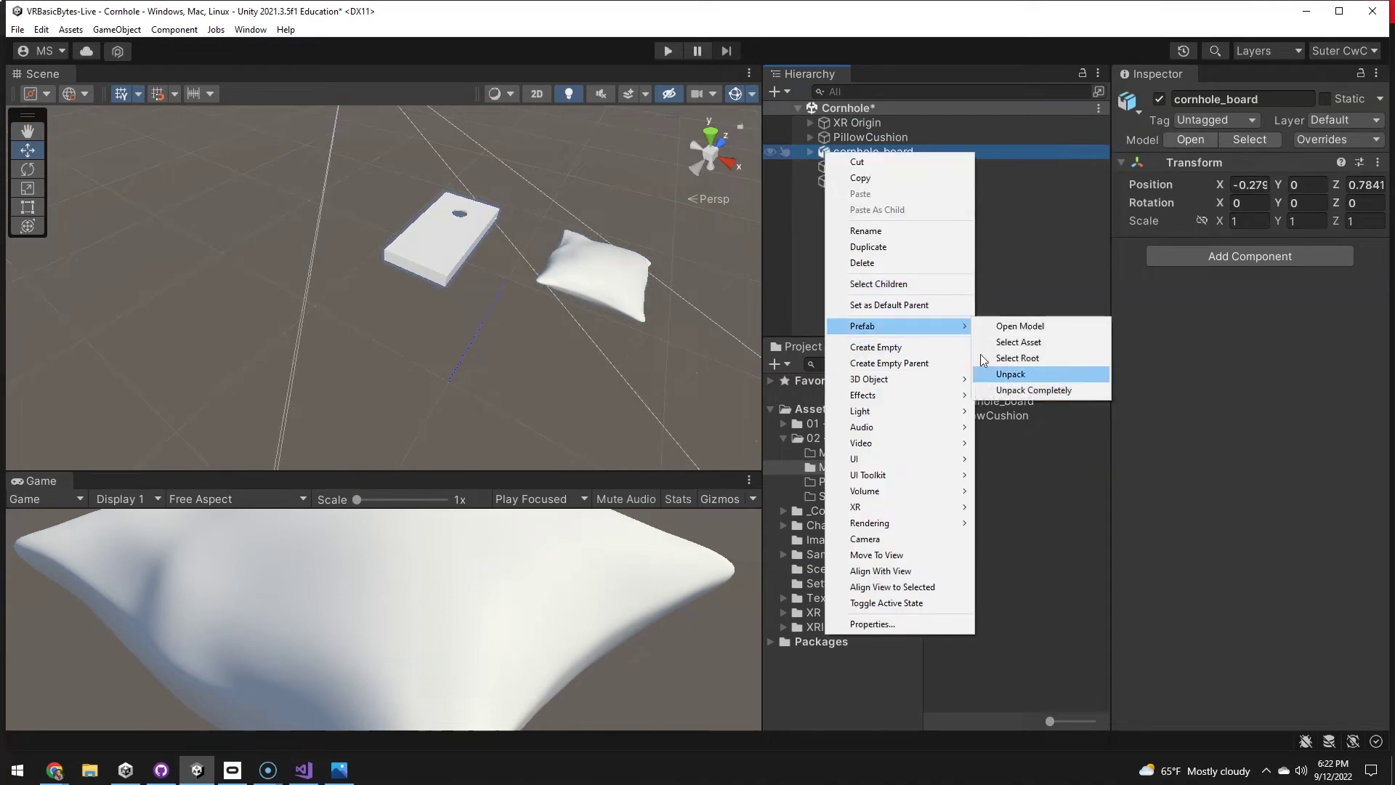
{"action": "left_click", "coordinate": [1001, 390]}
Delete the Camera and Lamp objects contained in PillowCushion.
{"action": "left_click", "coordinate": [810, 136]}
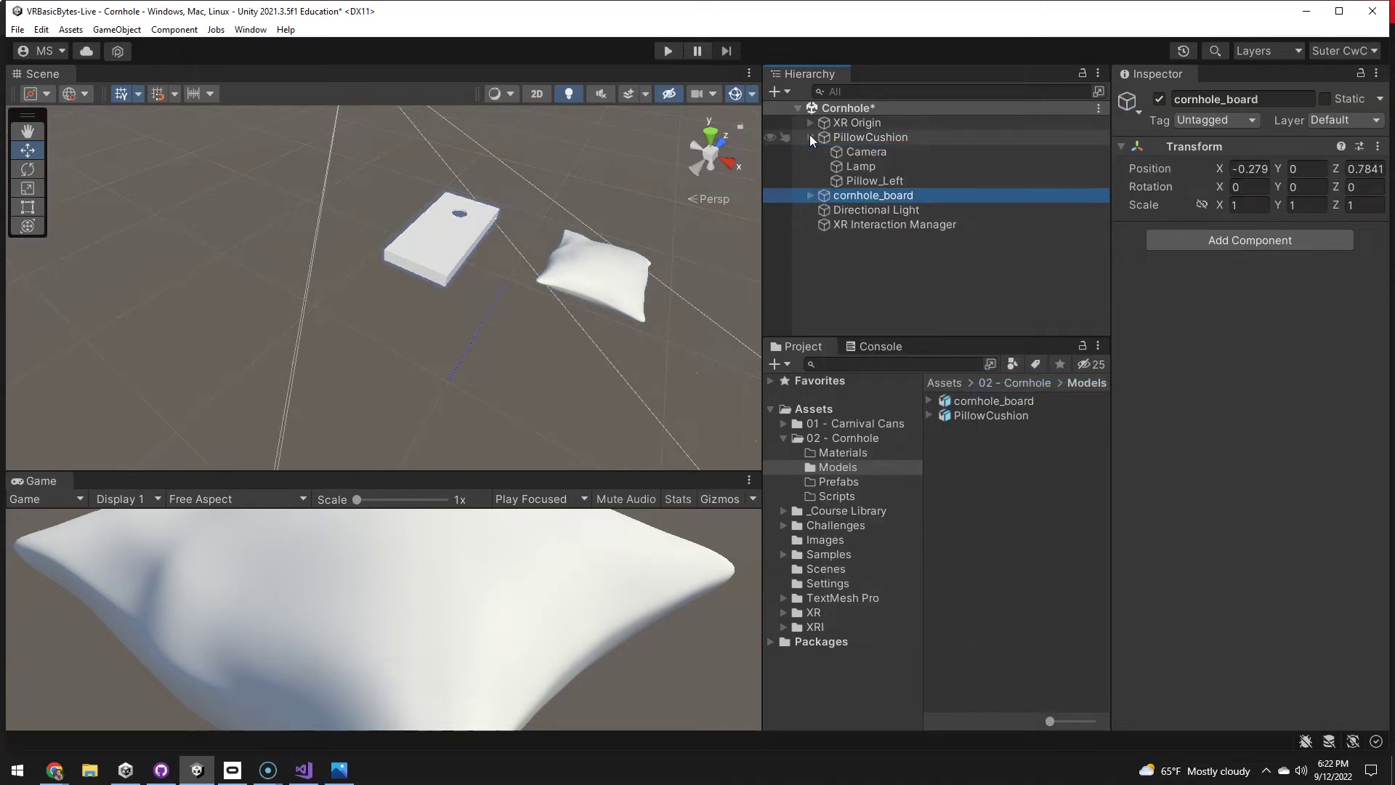
{"action": "left_click", "coordinate": [852, 155]}
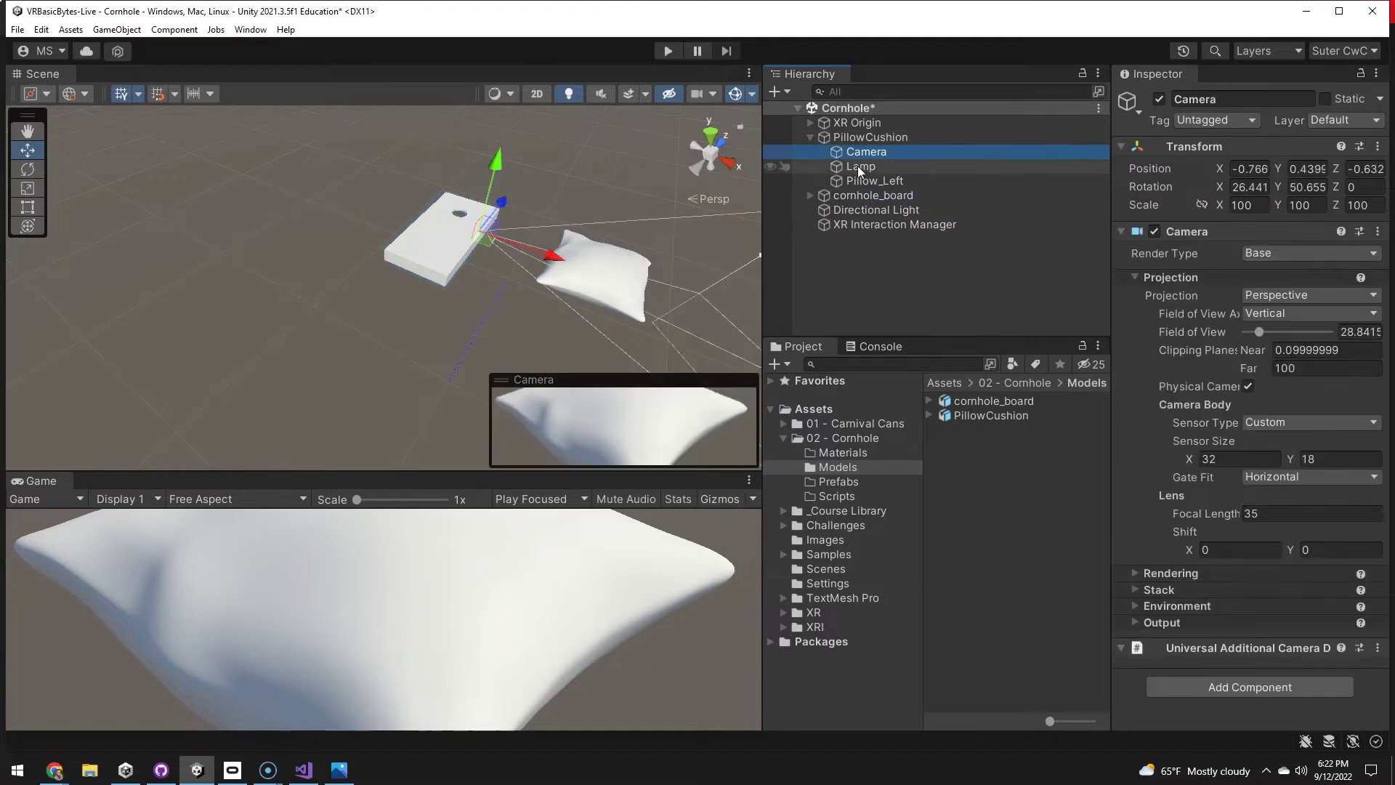
{"action": "left_click", "coordinate": [859, 168], "text": "ctrl"}
{"action": "key", "text": "Delete"}
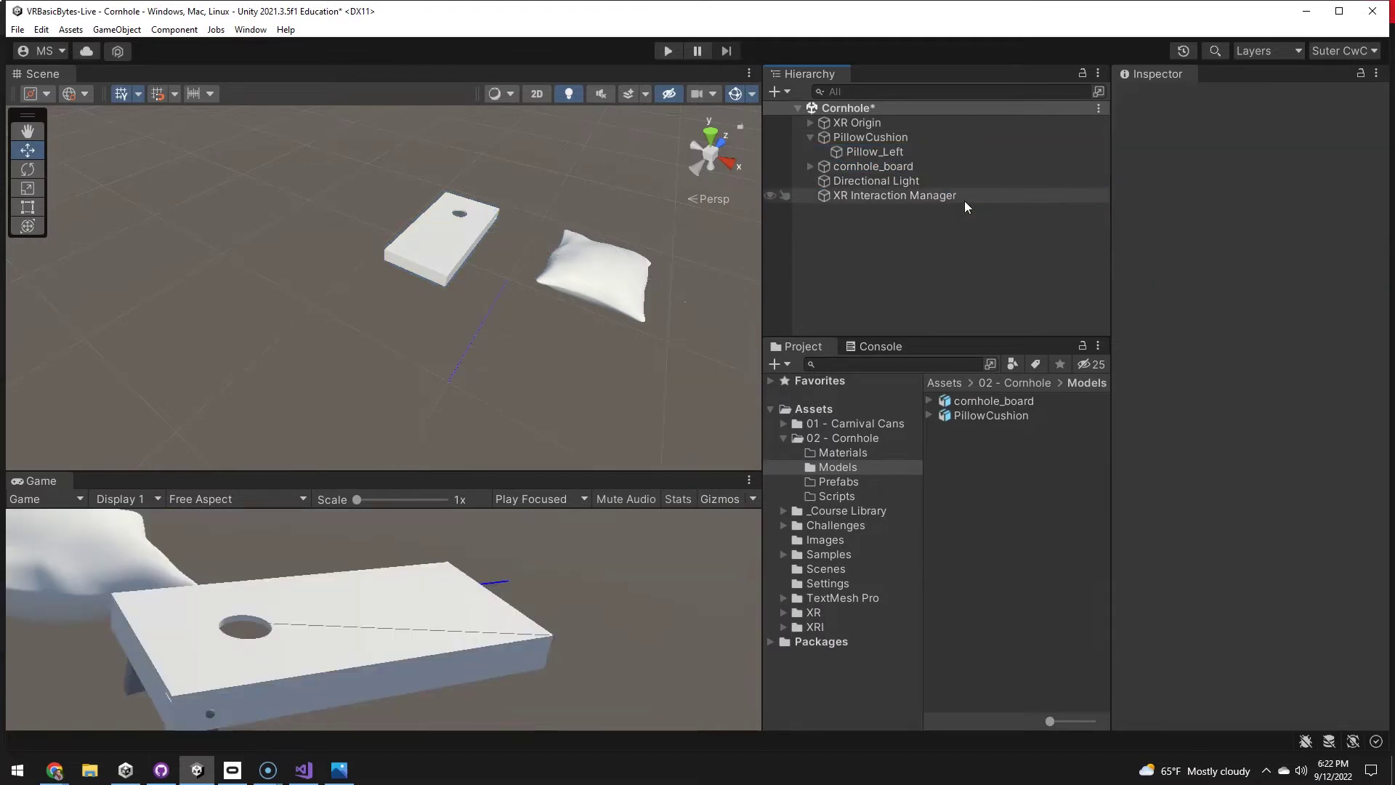
Move Pillow_Left out of PillowCushion to the top level of the scene and delete the empty PillowCushion parent.
{"action": "left_click_drag", "start_coordinate": [843, 149], "coordinate": [844, 136]}
{"action": "left_click", "coordinate": [844, 150]}
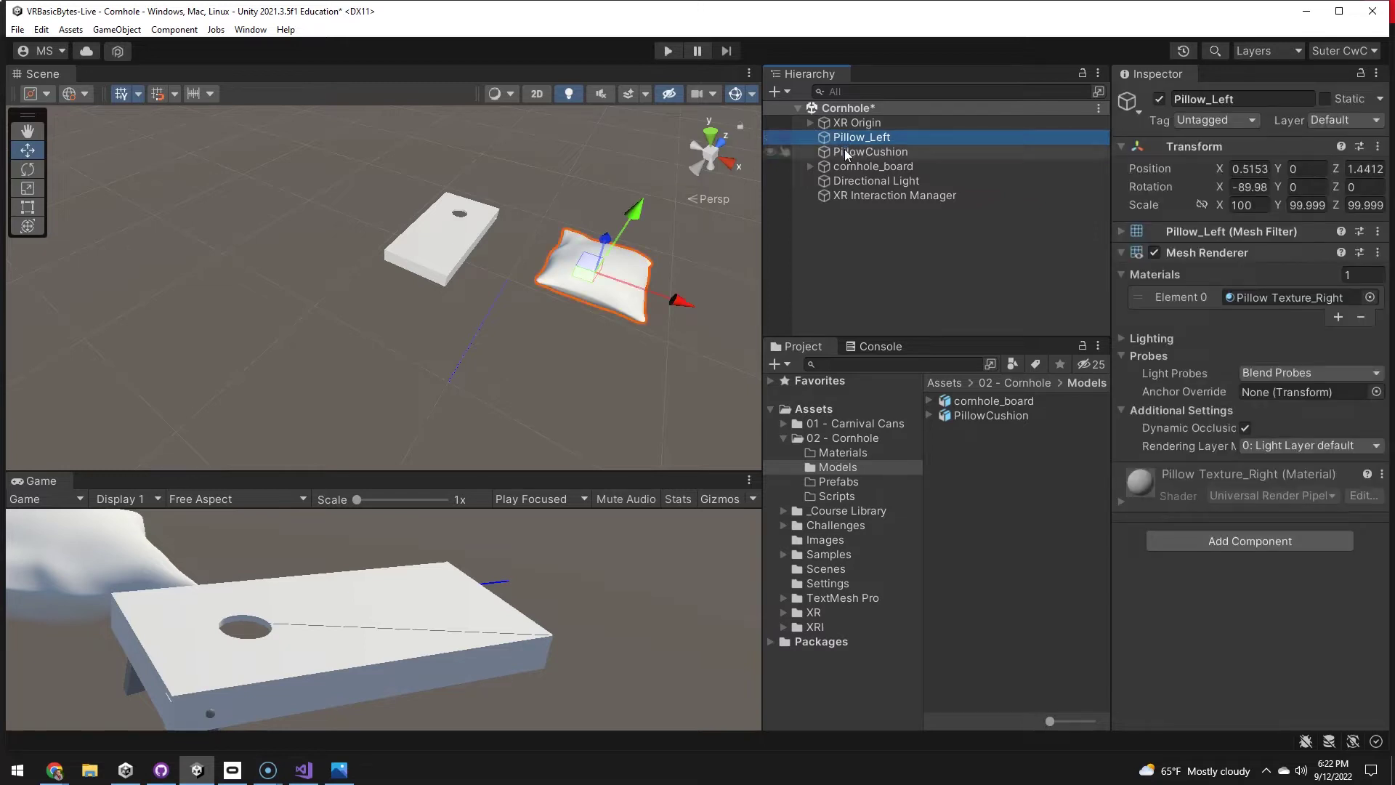
{"action": "key", "text": "Delete"}
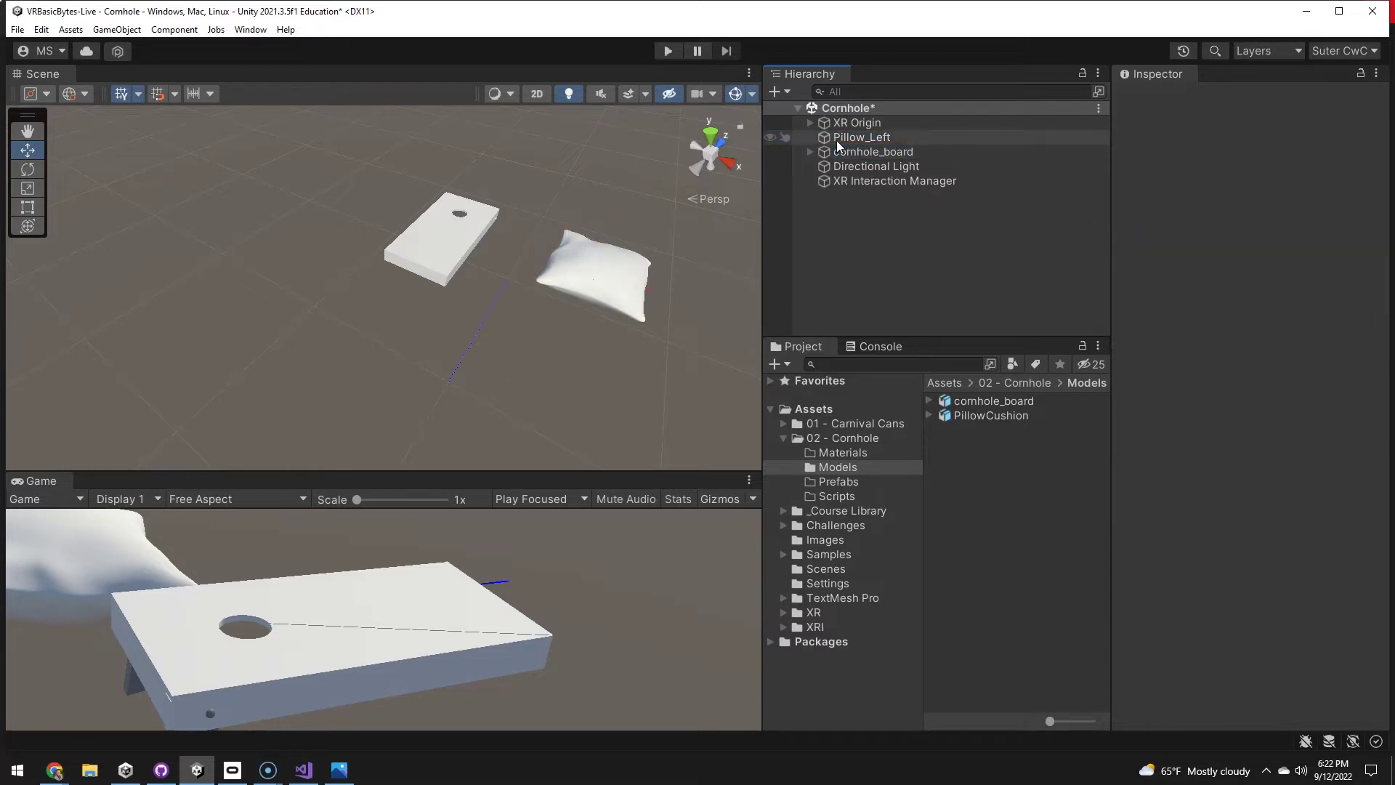
Rename the Pillow_Left object as Beanbag_Orange.
{"action": "left_click", "coordinate": [843, 137]}
{"action": "left_click", "coordinate": [844, 137]}
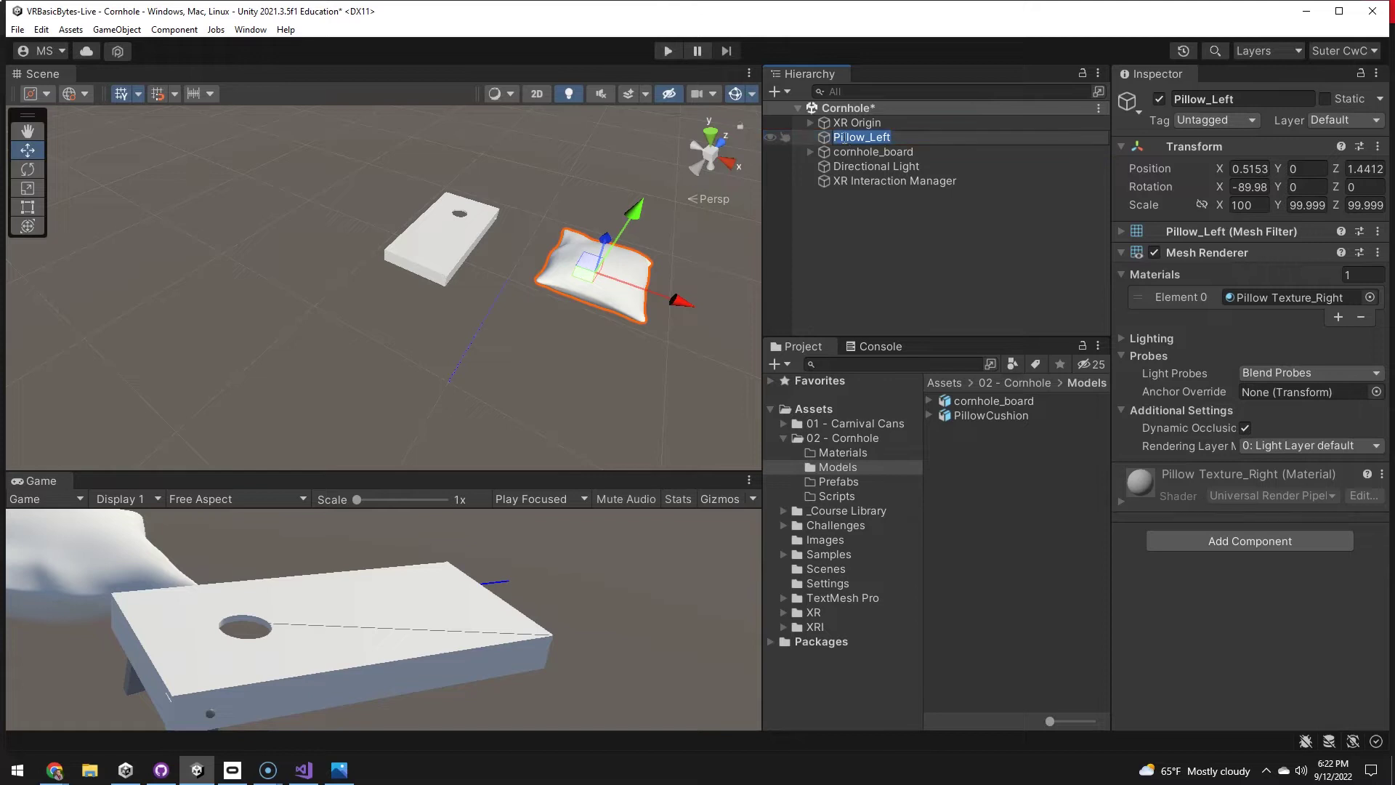
{"action": "type", "text": "Beanbag_Orange"}
{"action": "key", "text": "Return"}
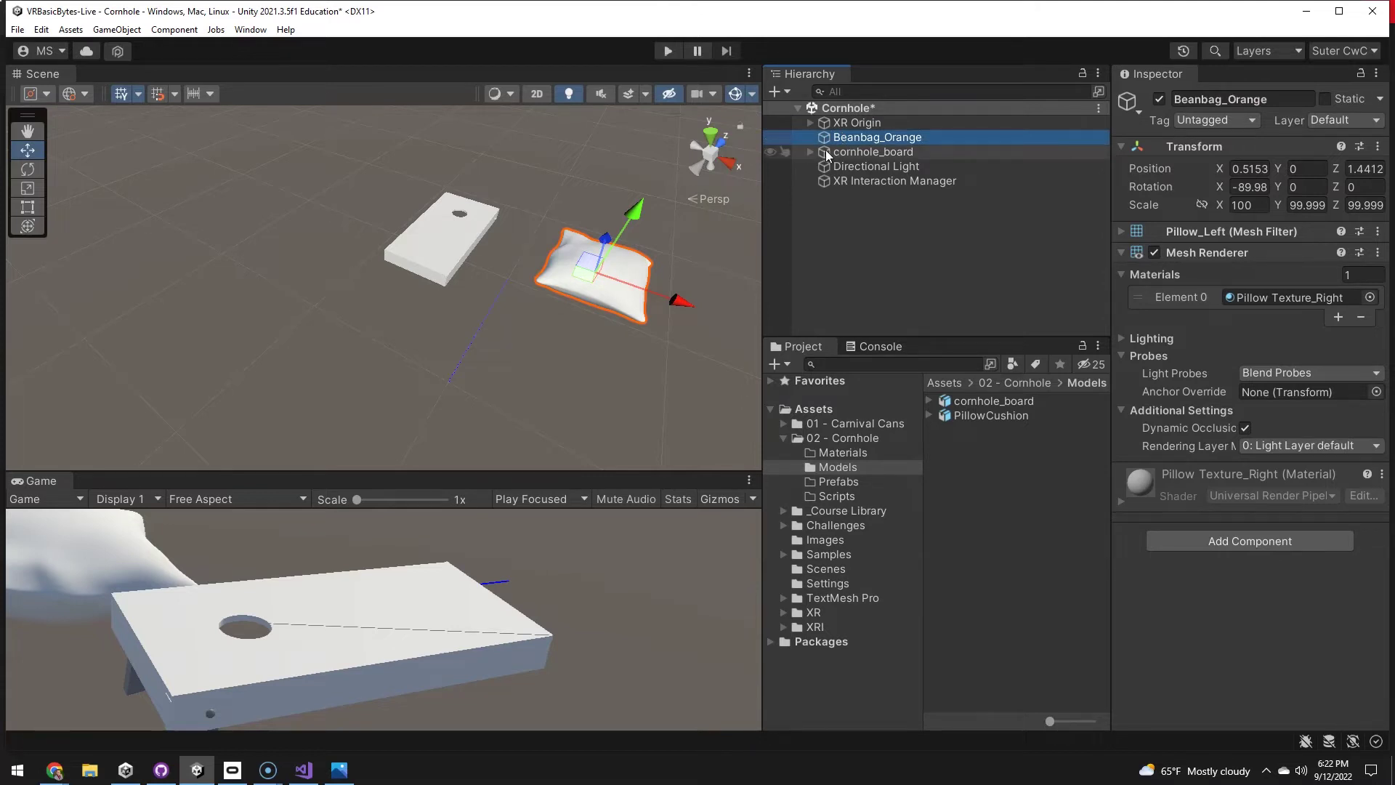
Delete the Camera and Lamp objects contained in cornhole_board.
{"action": "left_click", "coordinate": [826, 149]}
{"action": "left_click", "coordinate": [810, 151]}
{"action": "left_click", "coordinate": [855, 167]}
{"action": "key", "text": "Delete"}
{"action": "scroll", "coordinate": [852, 181], "scroll_direction": "down", "scroll_amount": 3}
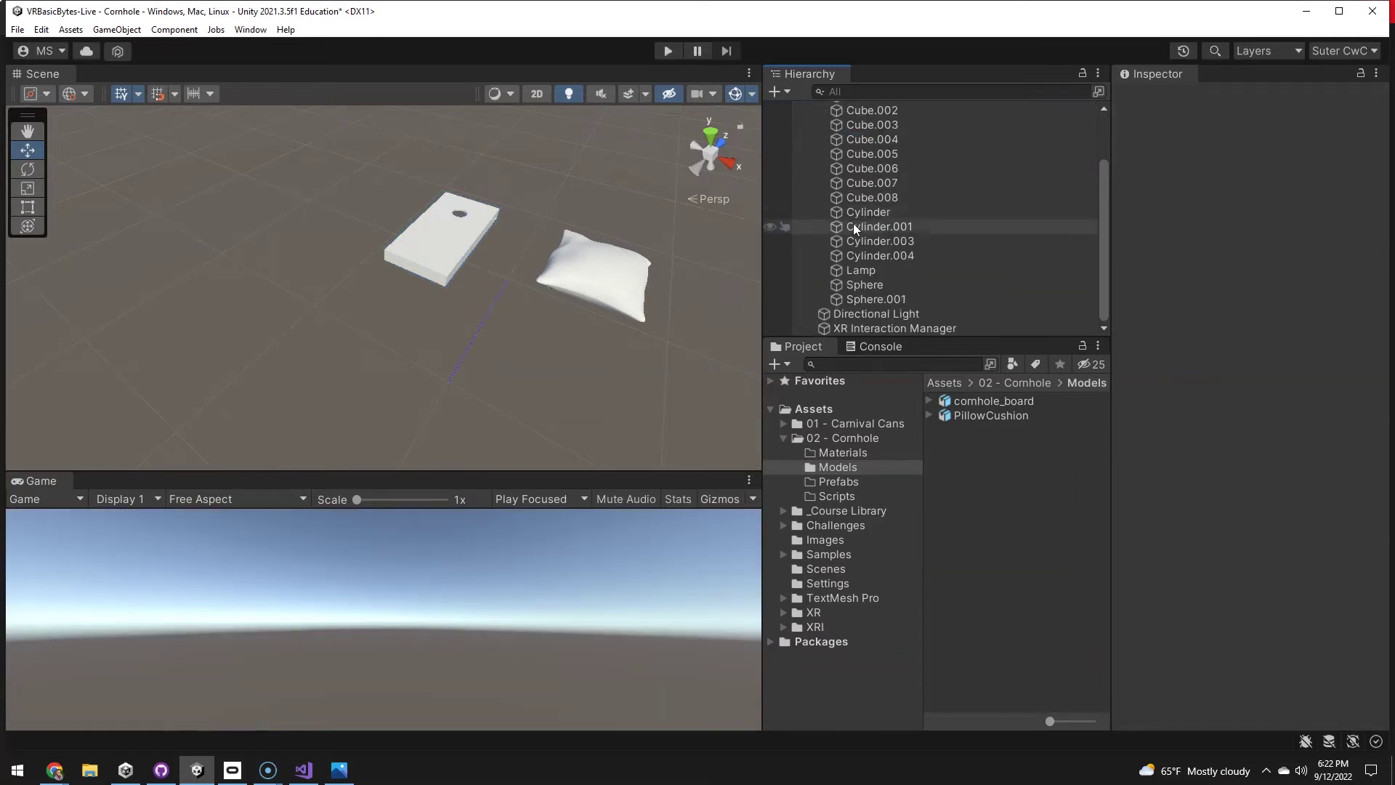
{"action": "left_click", "coordinate": [856, 267]}
{"action": "key", "text": "Delete"}
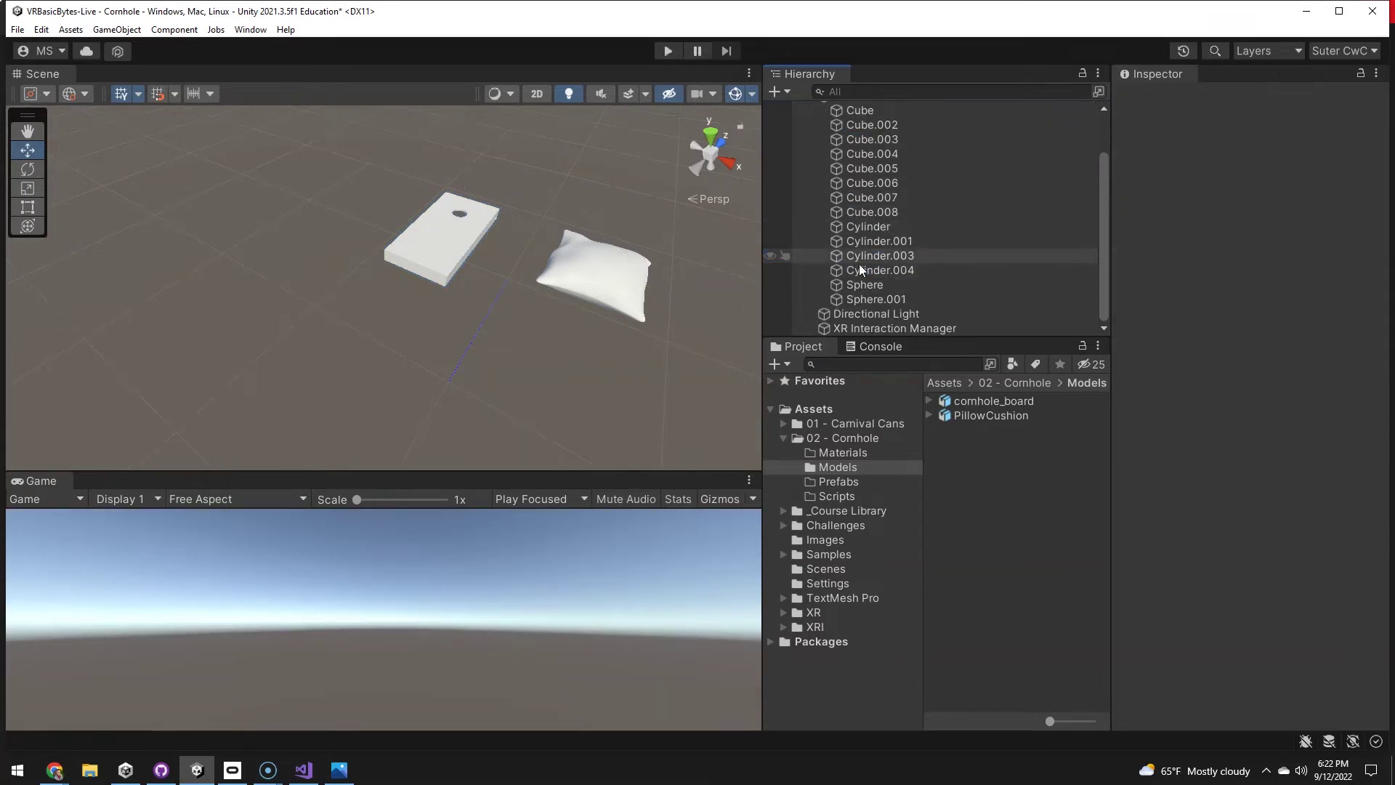
{"action": "scroll", "coordinate": [855, 247], "scroll_direction": "up", "scroll_amount": 2}
{"action": "left_click", "coordinate": [808, 151]}
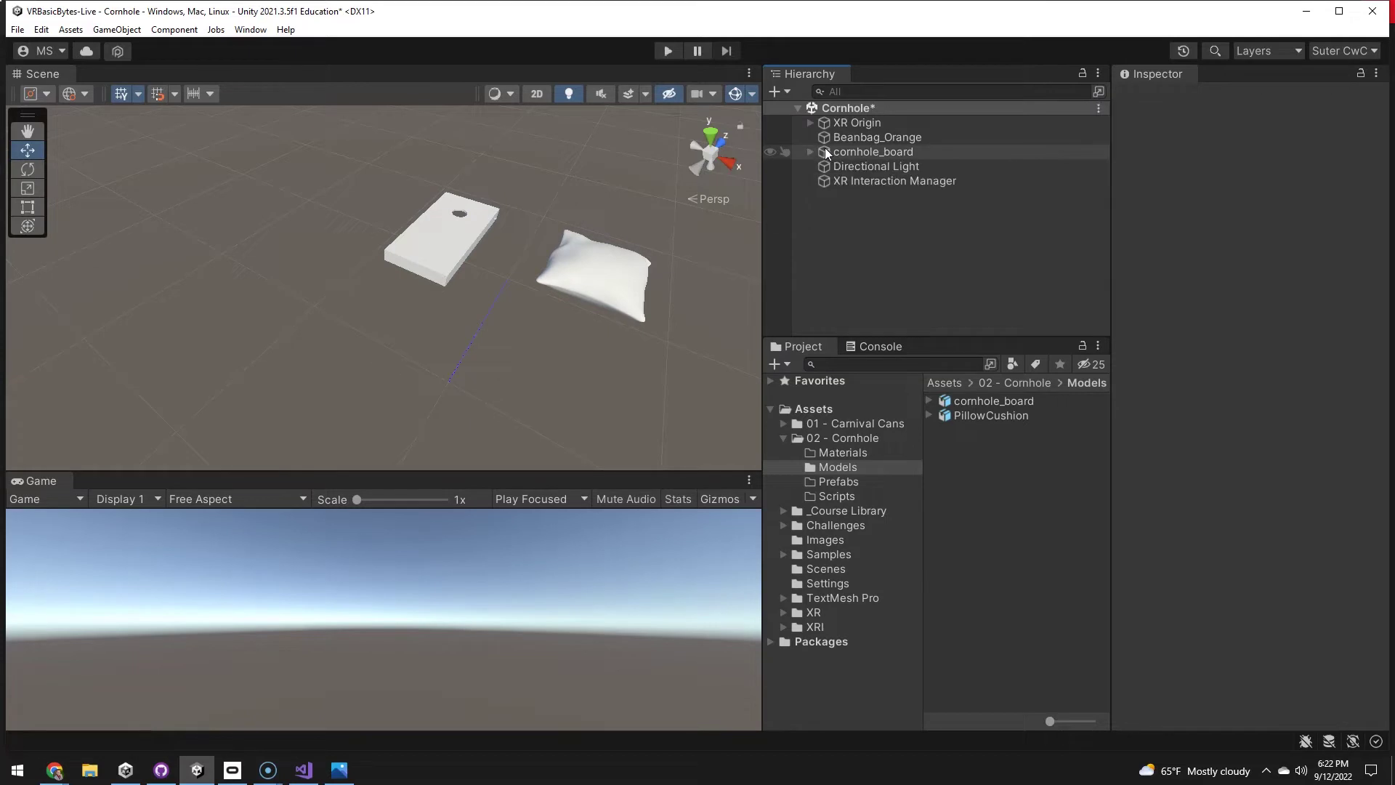
{"action": "left_click", "coordinate": [823, 149]}
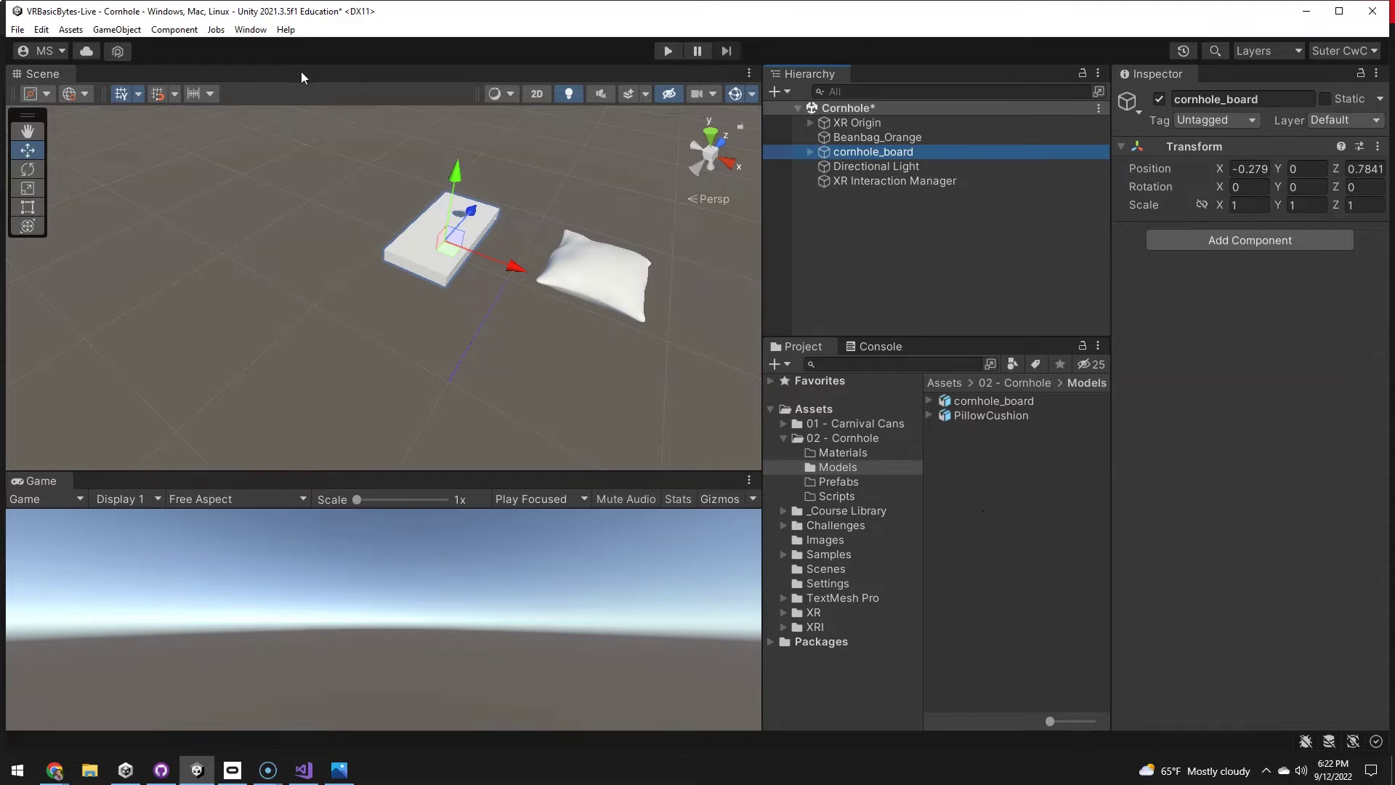
Open the Package Manager and list the packages in My Assets.
{"action": "left_click", "coordinate": [248, 30]}
{"action": "mouse_move", "coordinate": [293, 221]}
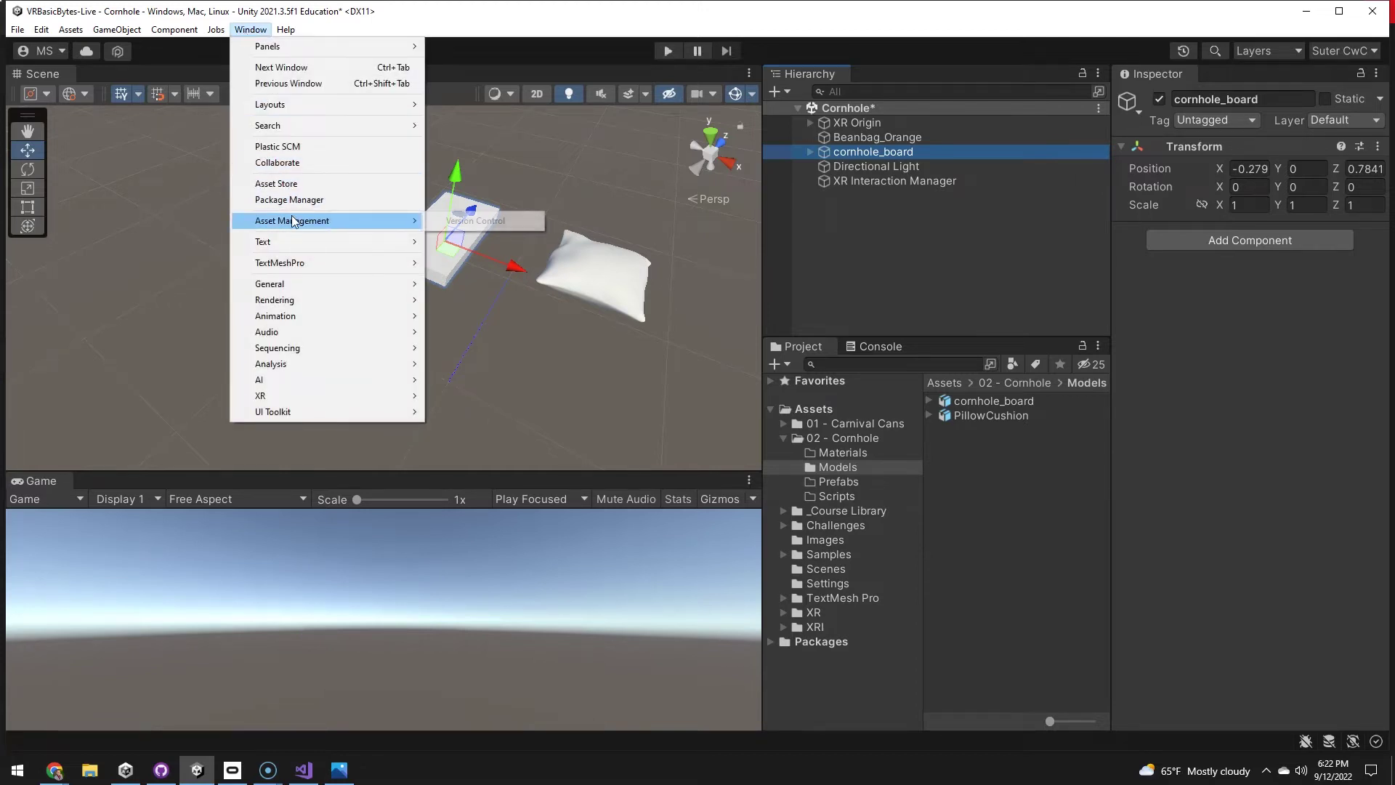
{"action": "left_click", "coordinate": [293, 199]}
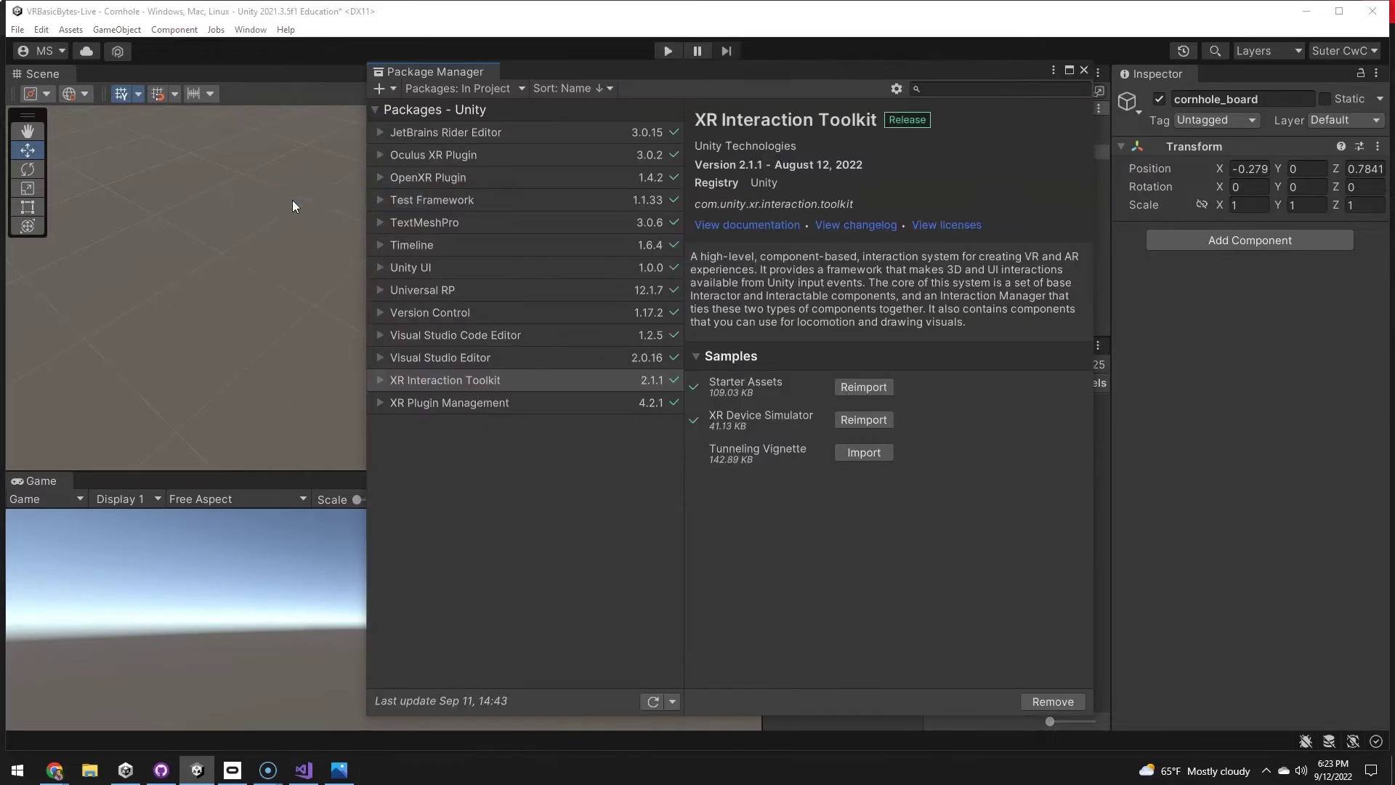
{"action": "left_click", "coordinate": [450, 88]}
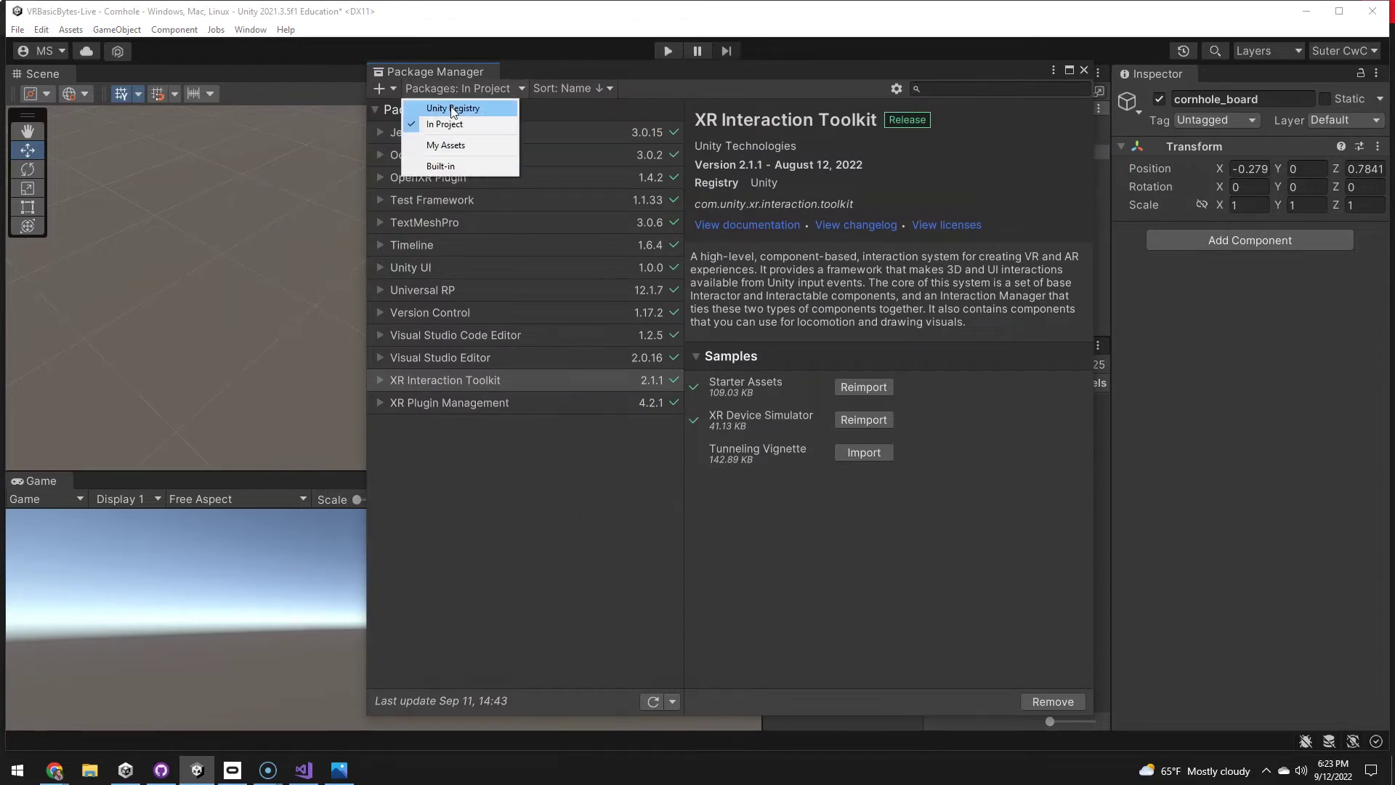
{"action": "left_click", "coordinate": [439, 145]}
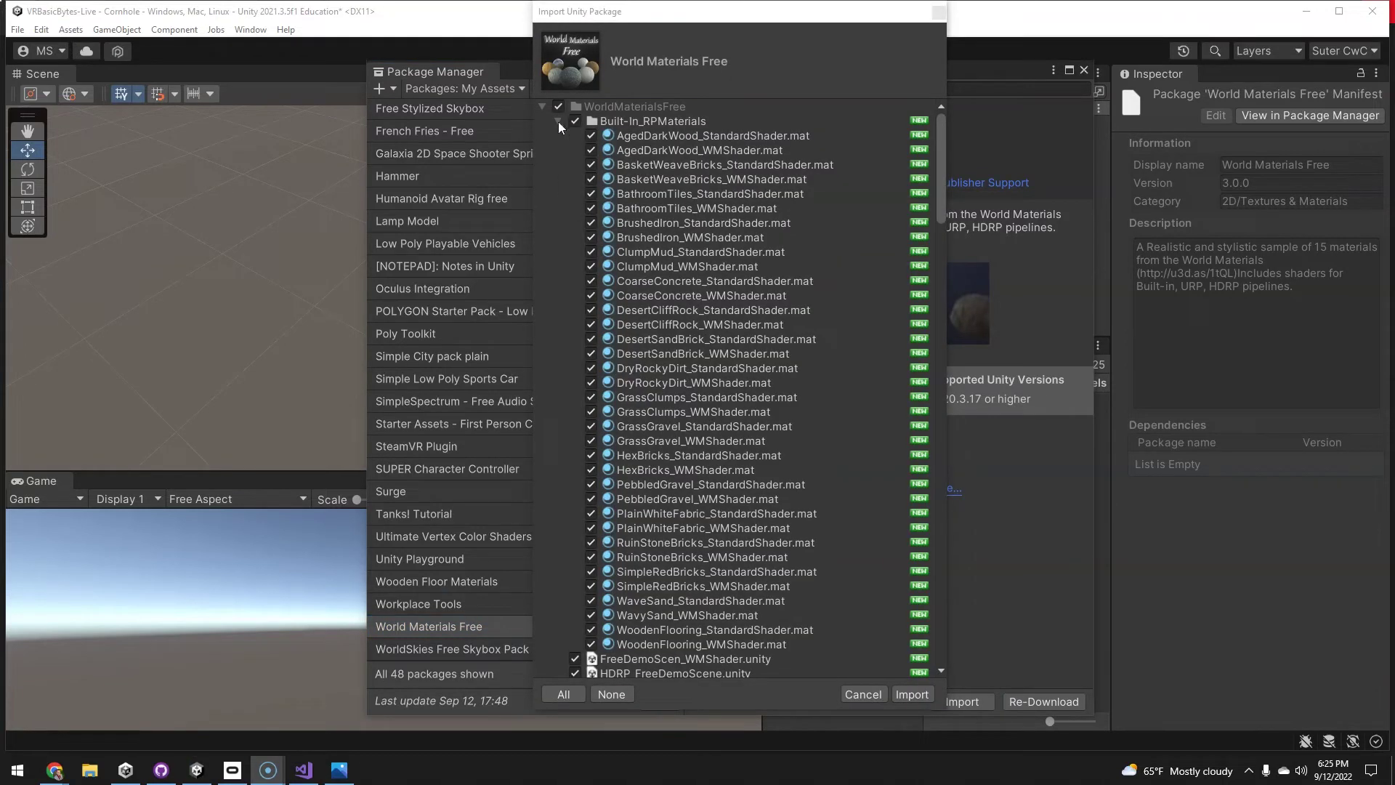
Collapse the subfolders in the World Materials Free import list to get an overview of its contents.
{"action": "left_click", "coordinate": [558, 121]}
{"action": "left_click", "coordinate": [555, 120]}
{"action": "left_click", "coordinate": [557, 165]}
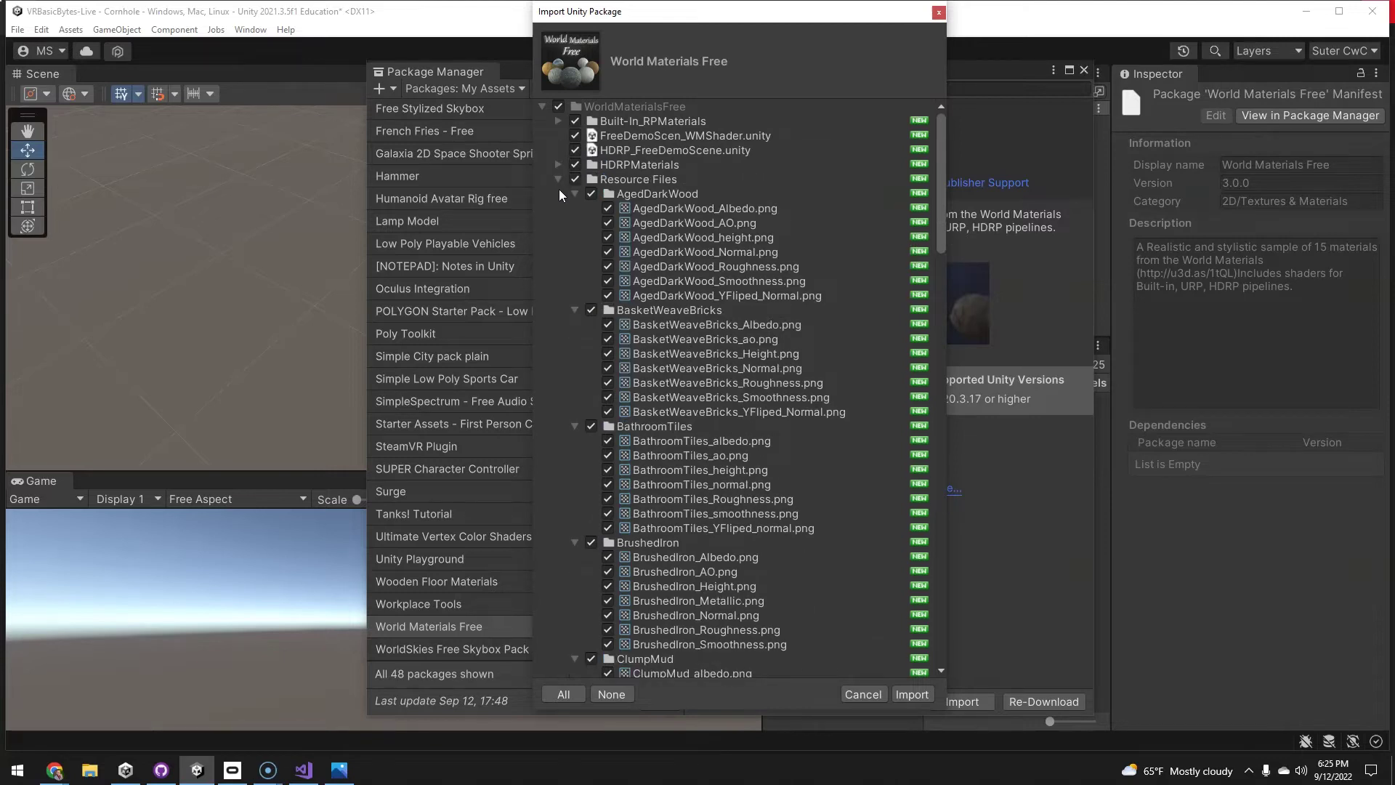
{"action": "left_click", "coordinate": [559, 178]}
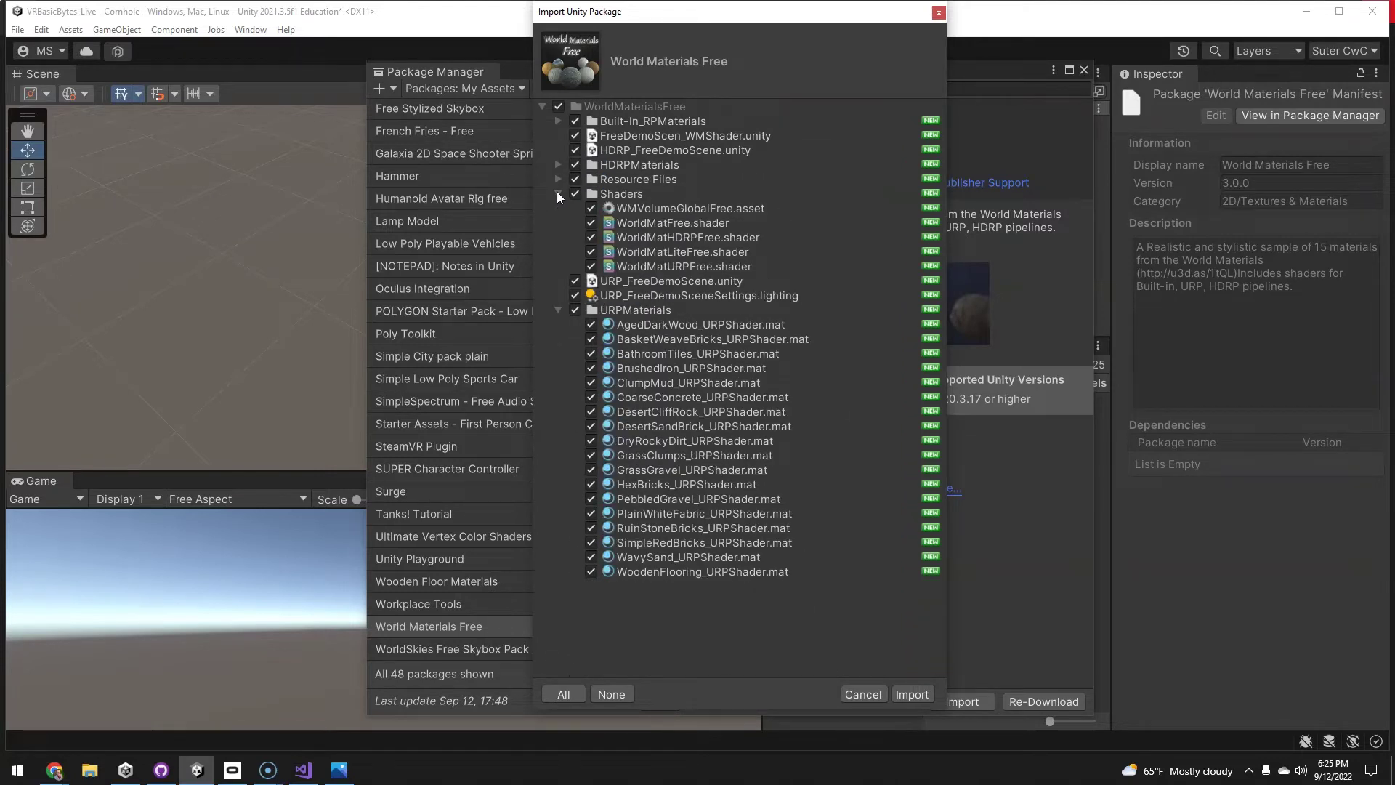
{"action": "left_click", "coordinate": [557, 193]}
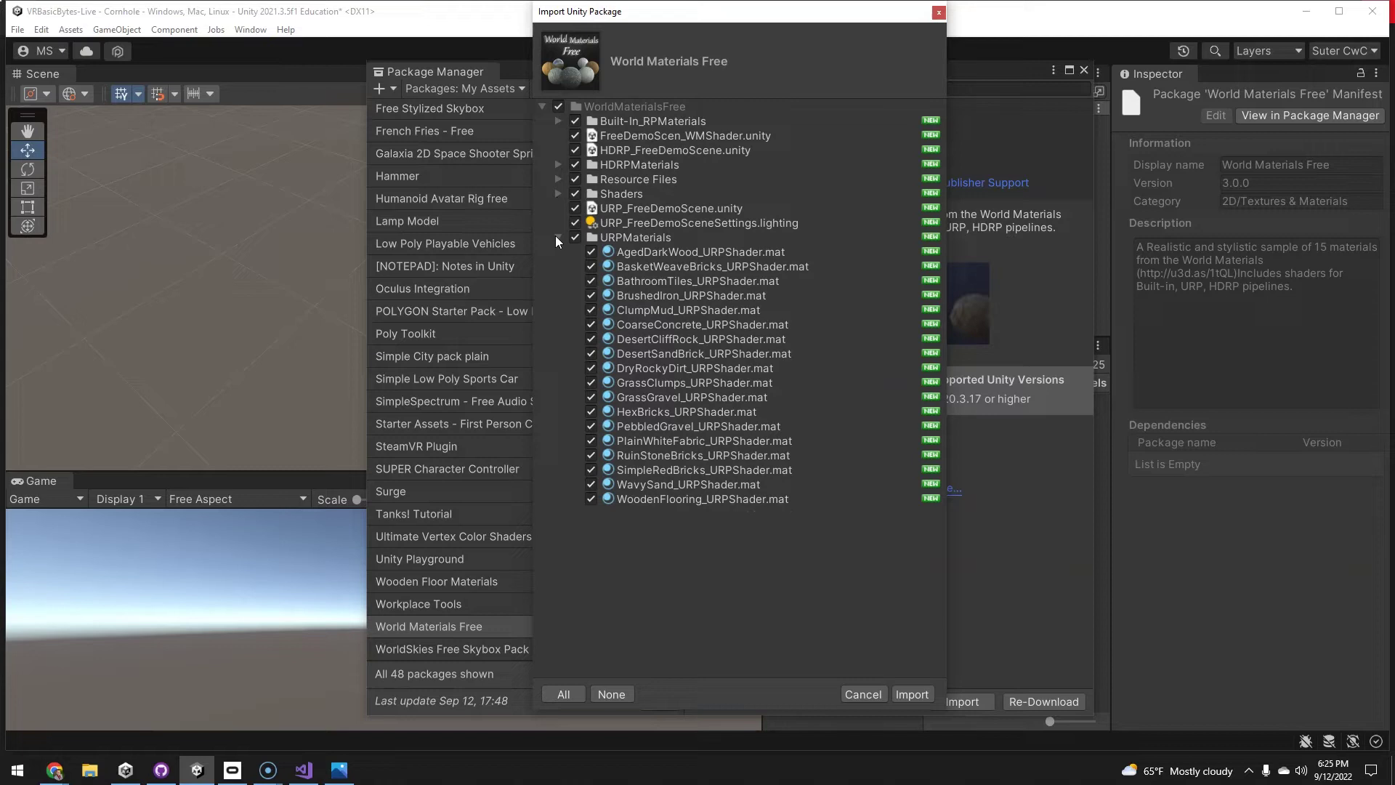
{"action": "left_click", "coordinate": [556, 236]}
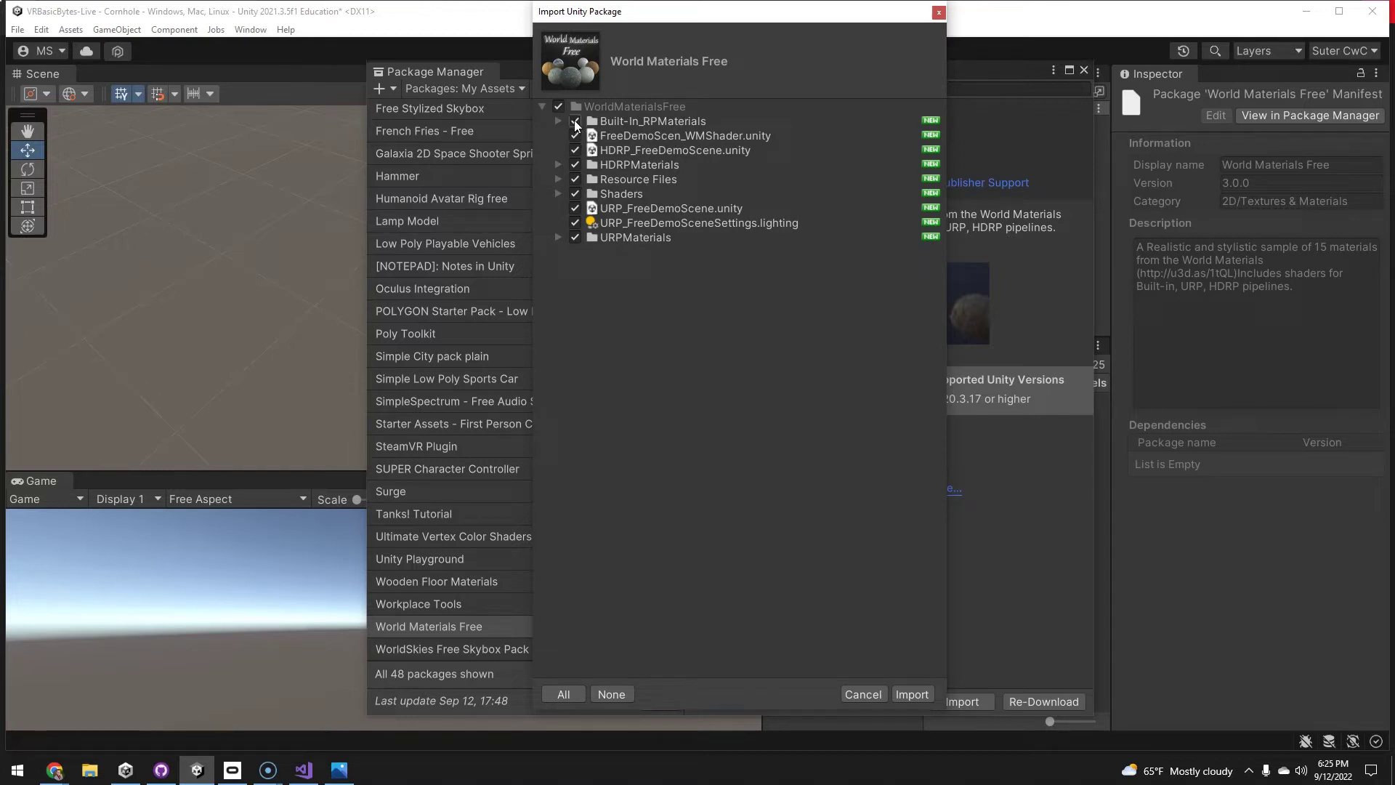
Import only the Resource Files and URPMaterials folders of World Materials Free, excluding everything else, and close the Package Manager.
{"action": "left_click", "coordinate": [575, 165]}
{"action": "left_click", "coordinate": [576, 150]}
{"action": "left_click", "coordinate": [575, 136]}
{"action": "left_click", "coordinate": [575, 121]}
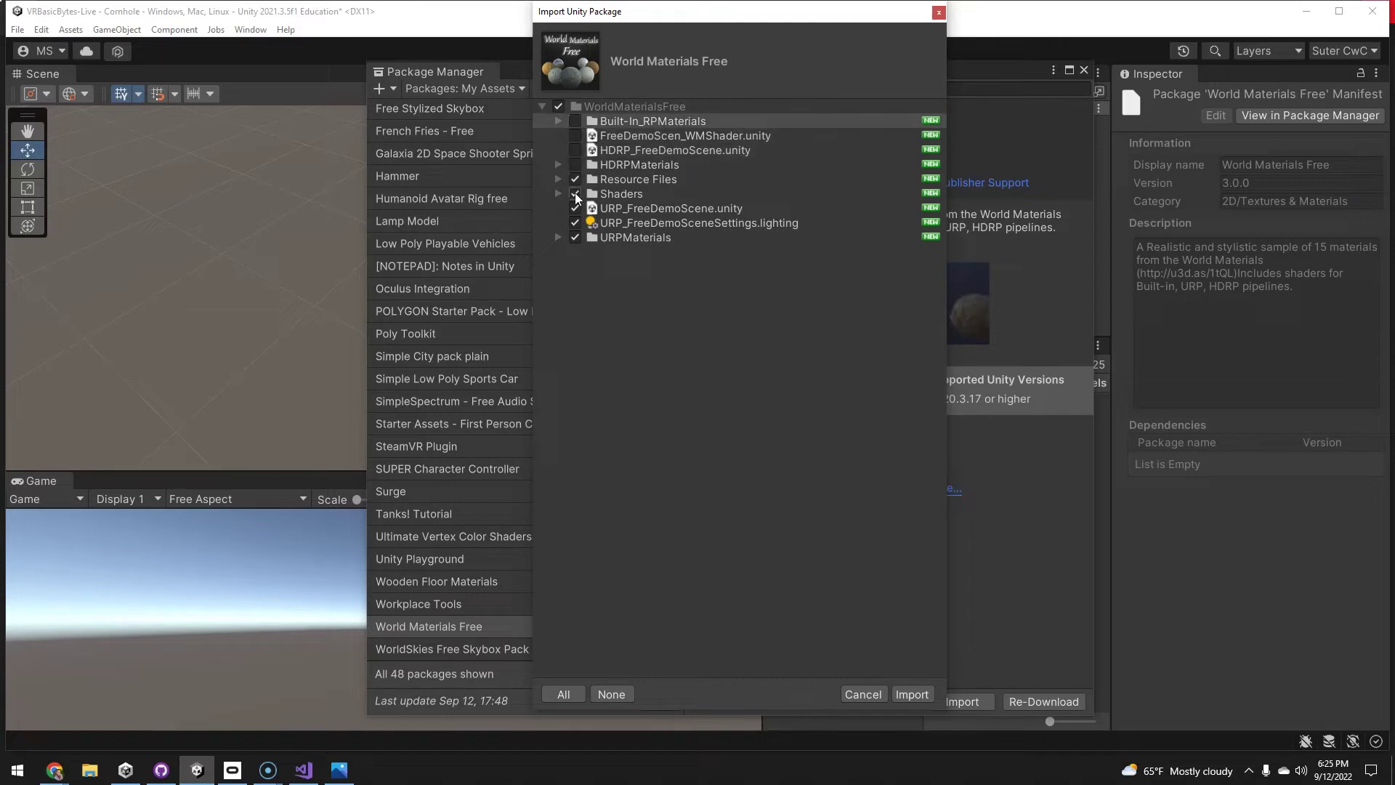
{"action": "left_click", "coordinate": [575, 194]}
{"action": "left_click", "coordinate": [574, 208]}
{"action": "left_click", "coordinate": [575, 223]}
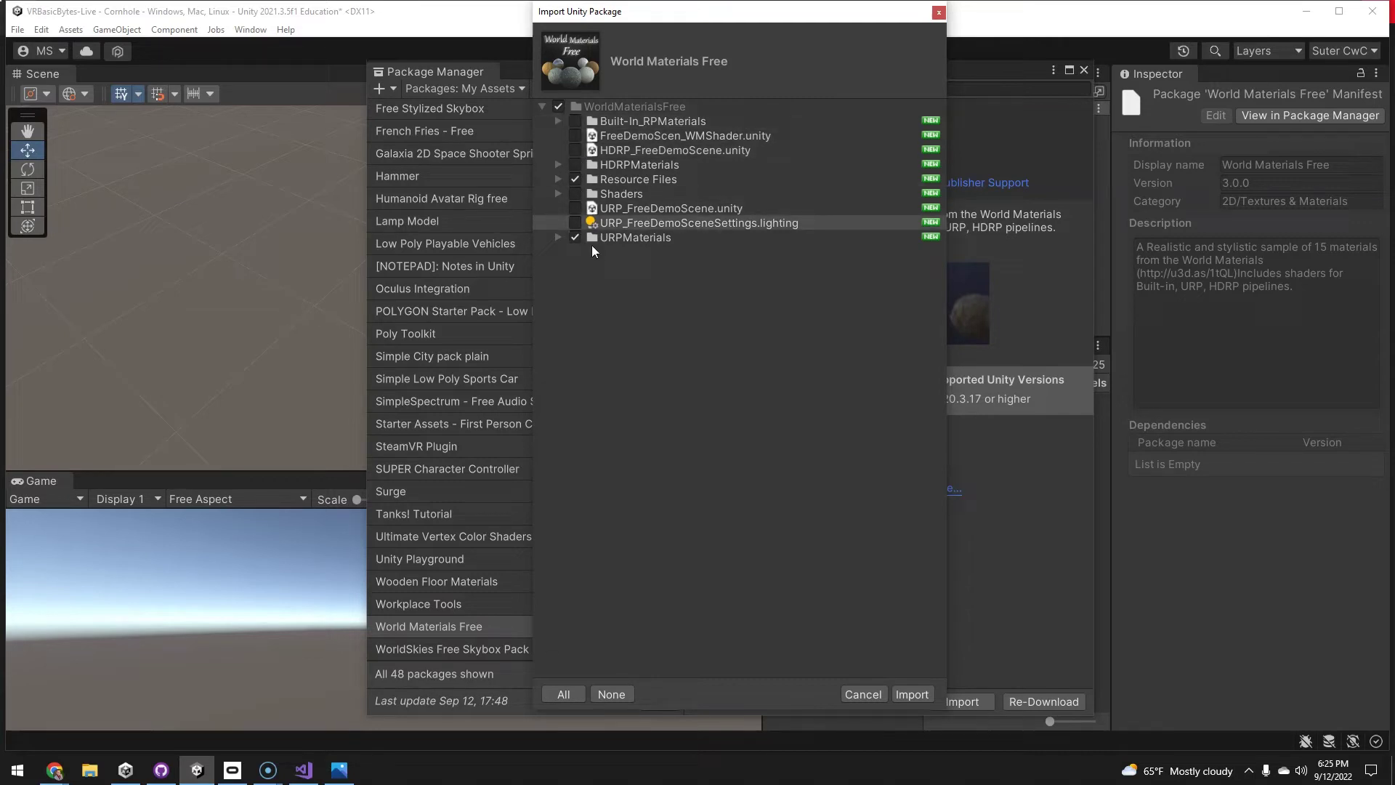
{"action": "left_click", "coordinate": [913, 693]}
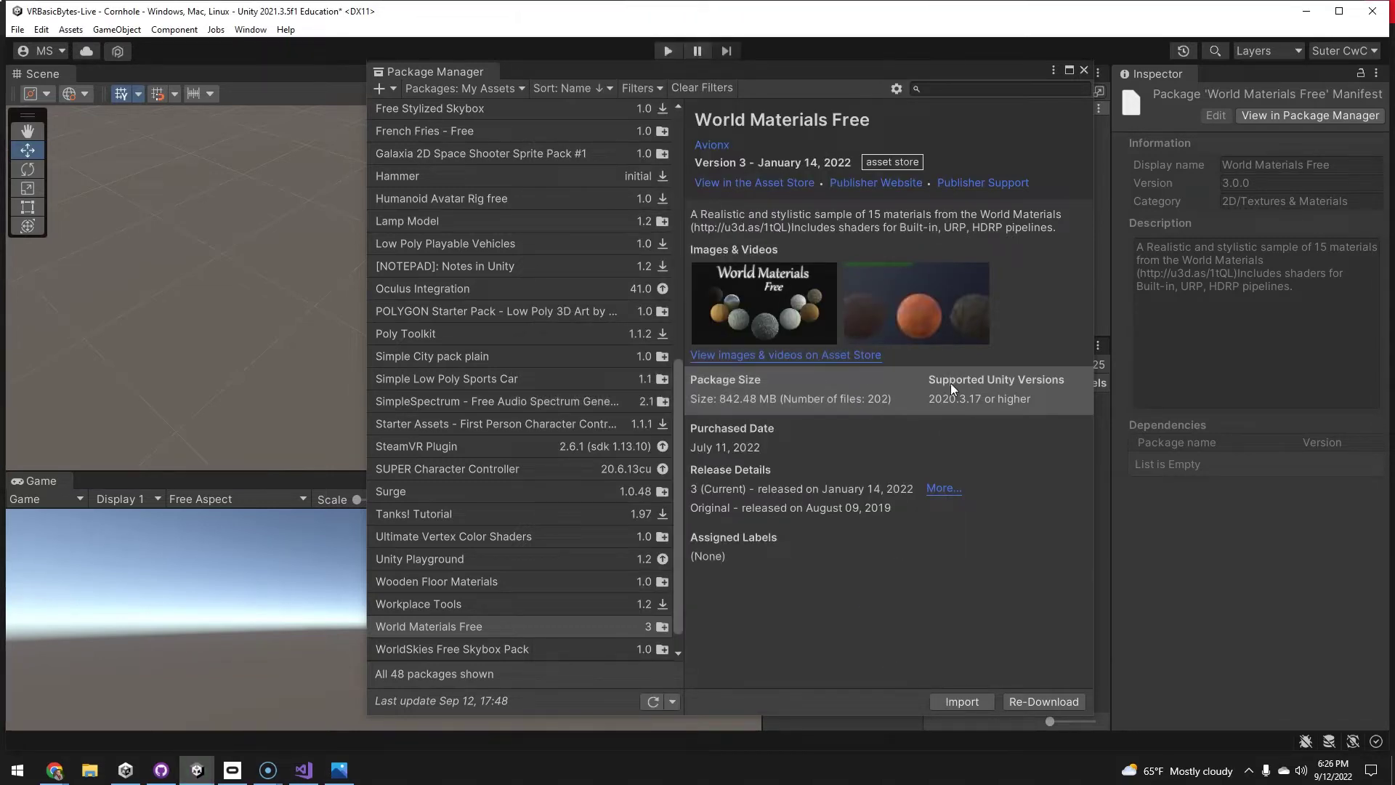
{"action": "left_click", "coordinate": [1085, 70]}
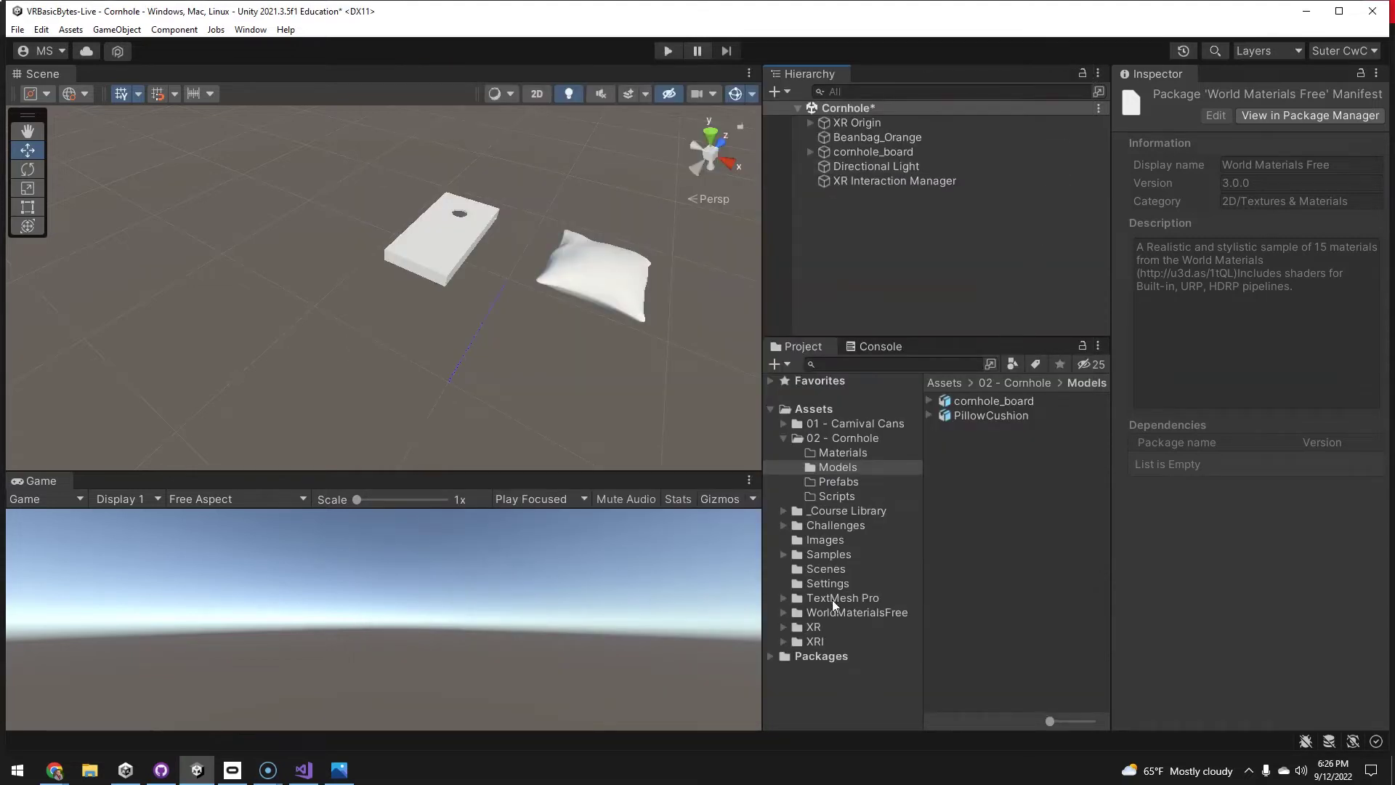
Examine the AgedDarkWood textures and the URPMaterials previews in WorldMaterialsFree, including the shader of the AgedDarkWood material.
{"action": "left_click", "coordinate": [858, 613]}
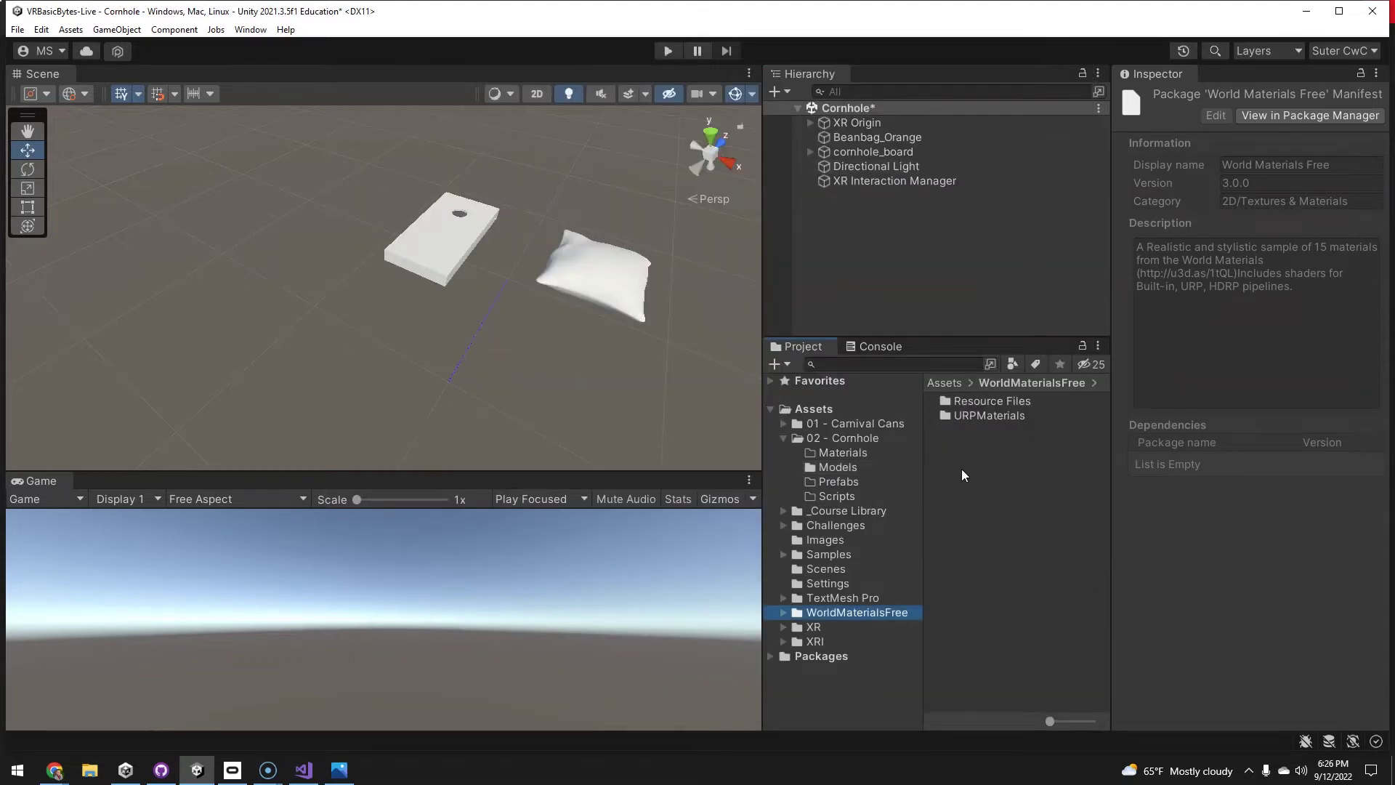
{"action": "double_click", "coordinate": [971, 403]}
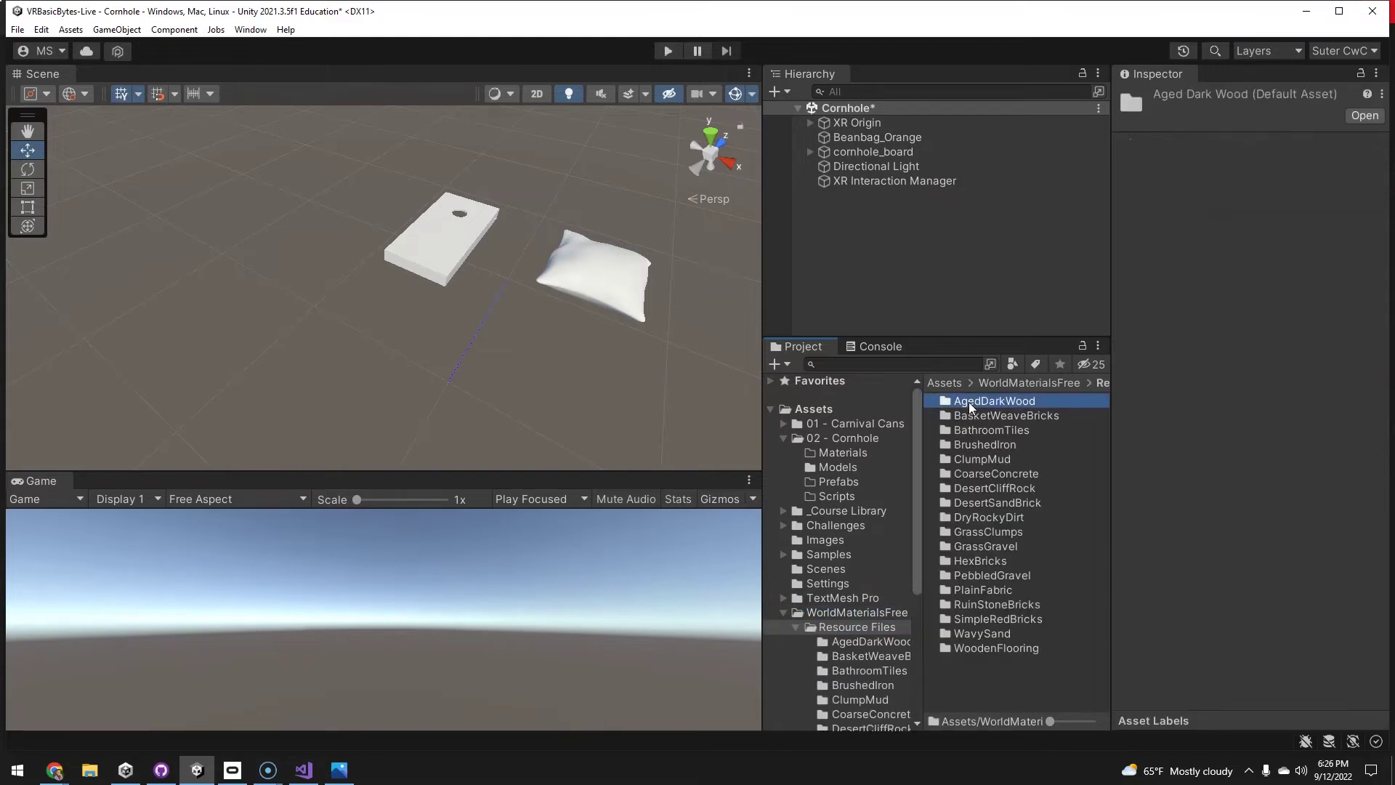
{"action": "double_click", "coordinate": [969, 403]}
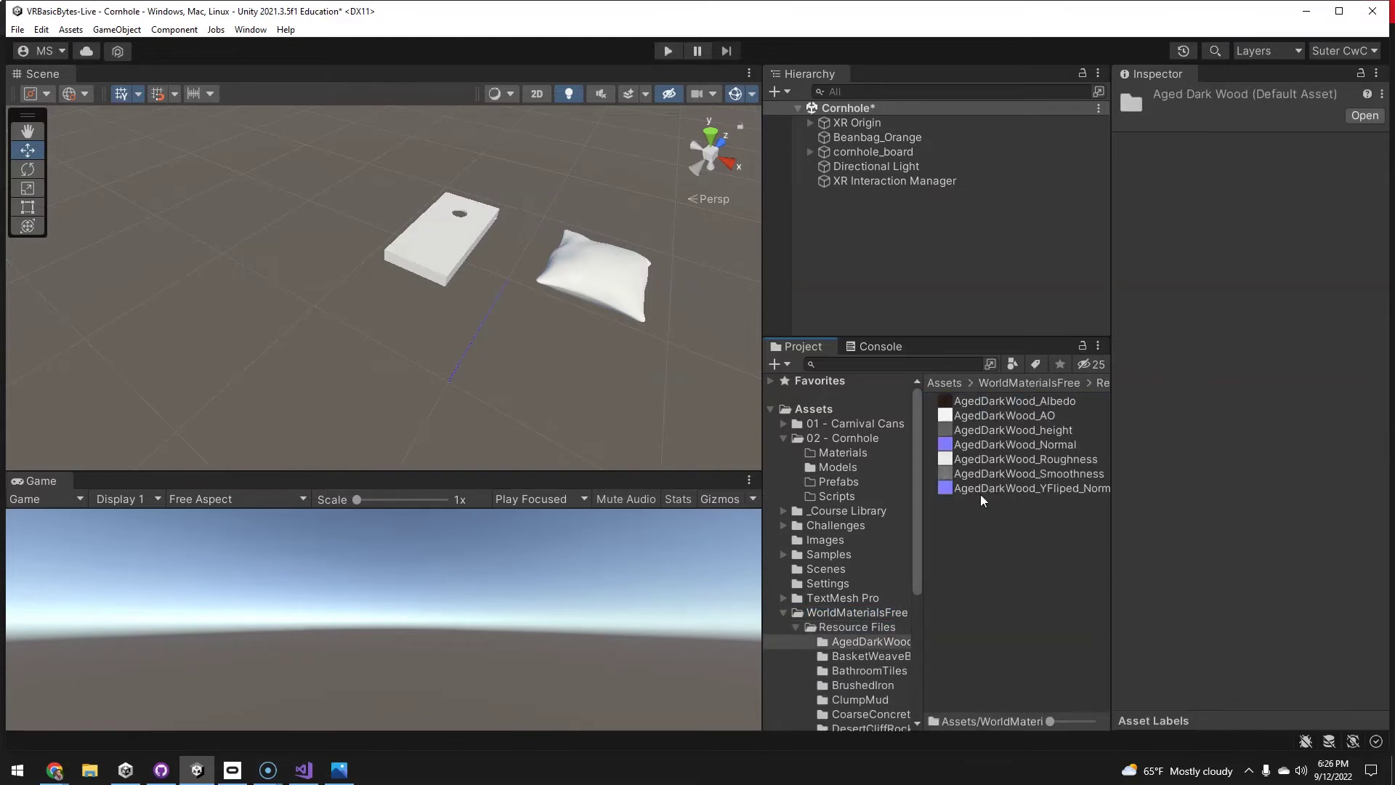
{"action": "left_click", "coordinate": [839, 625]}
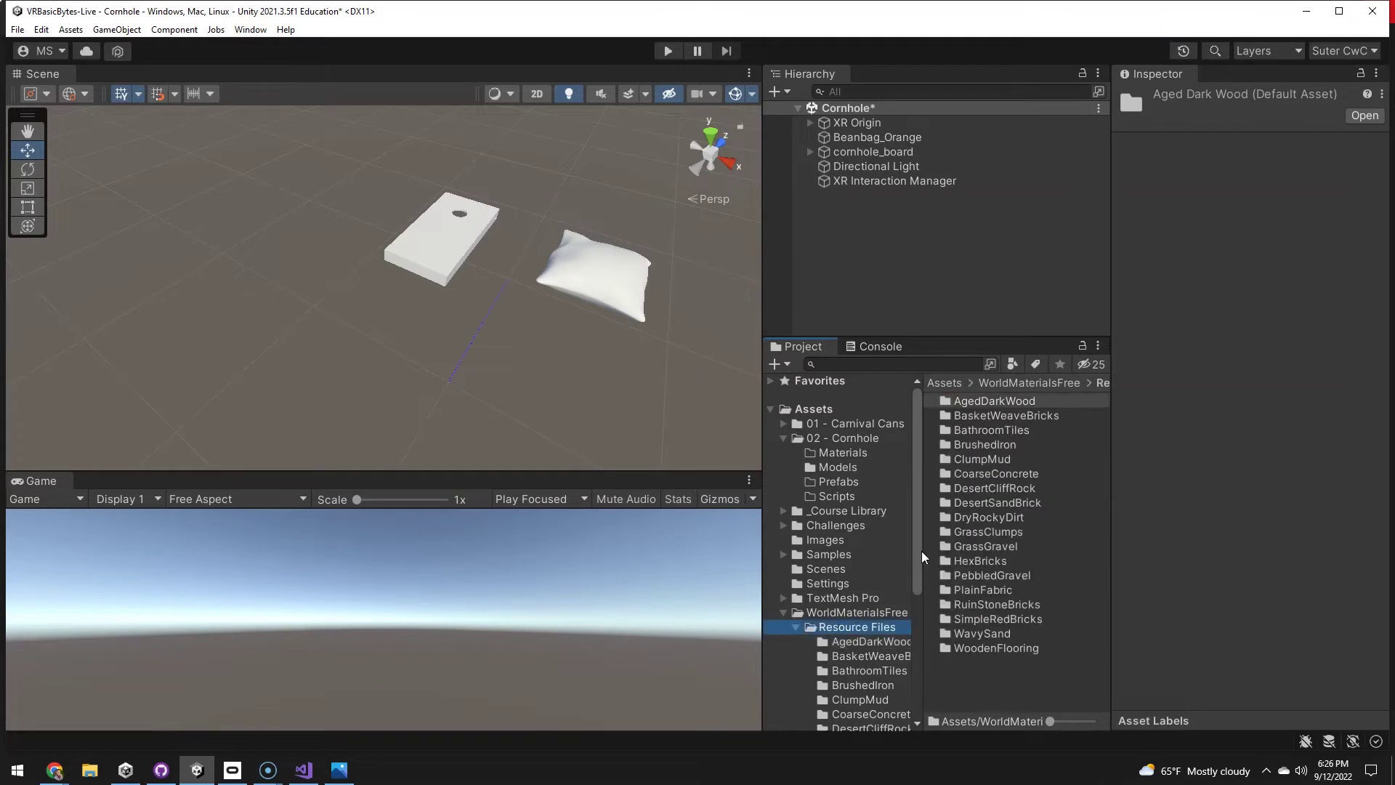
{"action": "left_click", "coordinate": [829, 614]}
{"action": "double_click", "coordinate": [962, 414]}
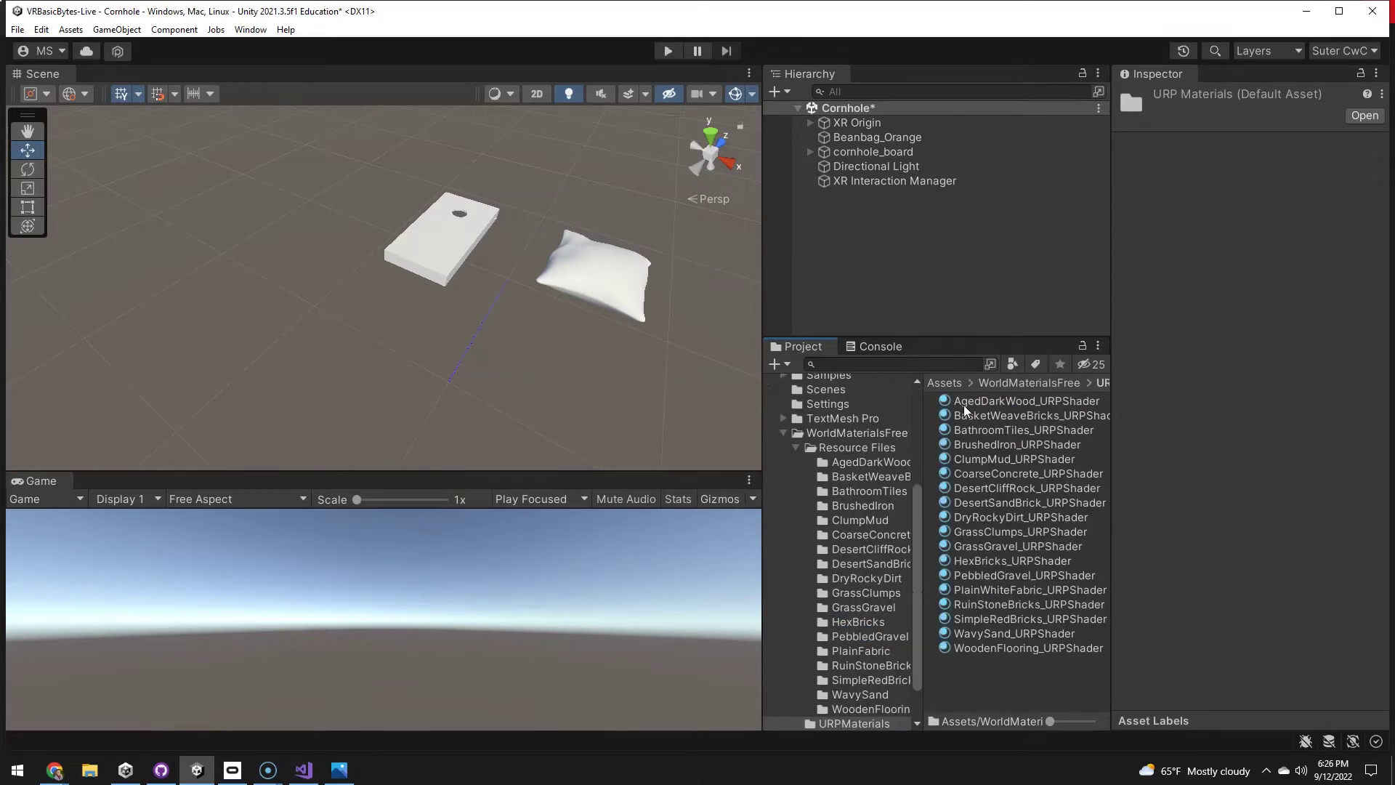
{"action": "left_click_drag", "start_coordinate": [1049, 718], "coordinate": [1079, 718]}
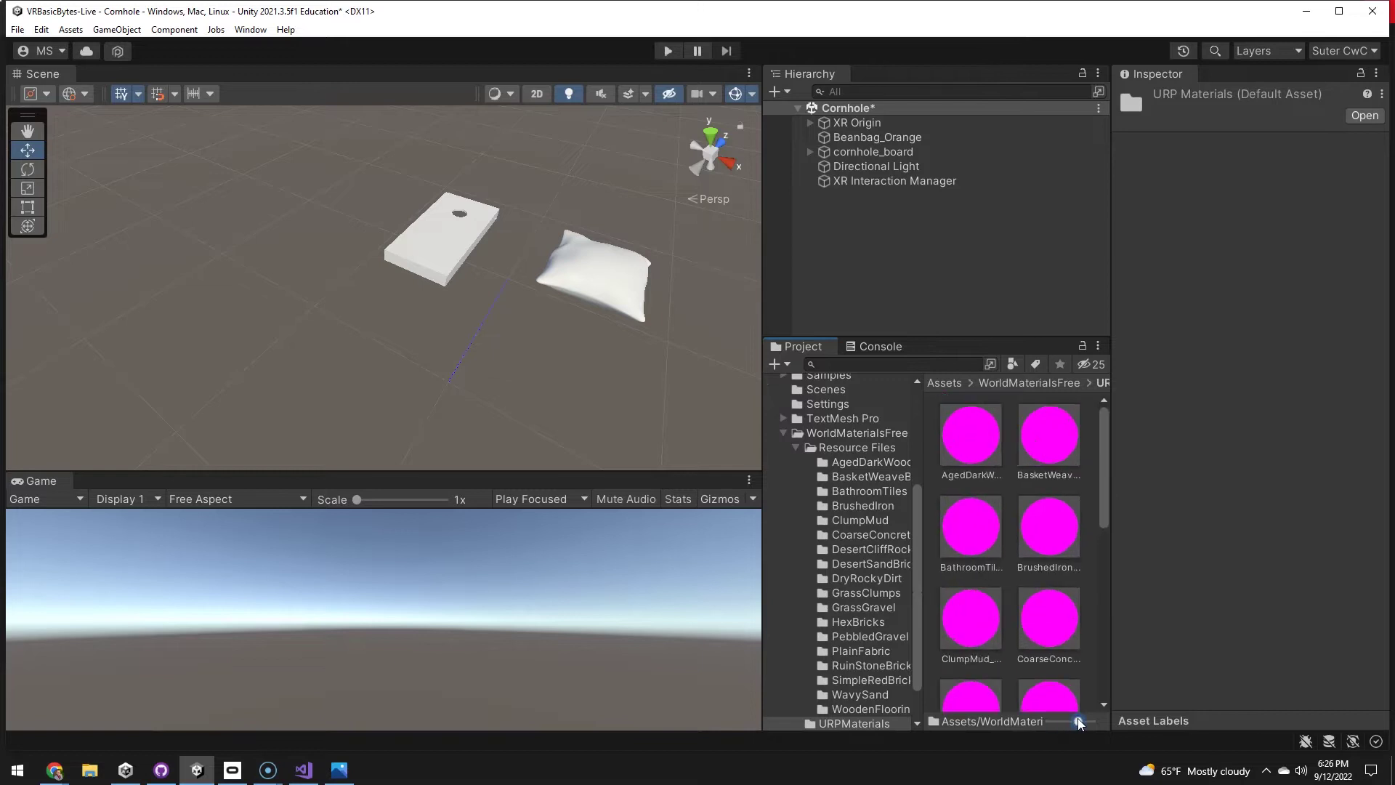
{"action": "left_click", "coordinate": [978, 435]}
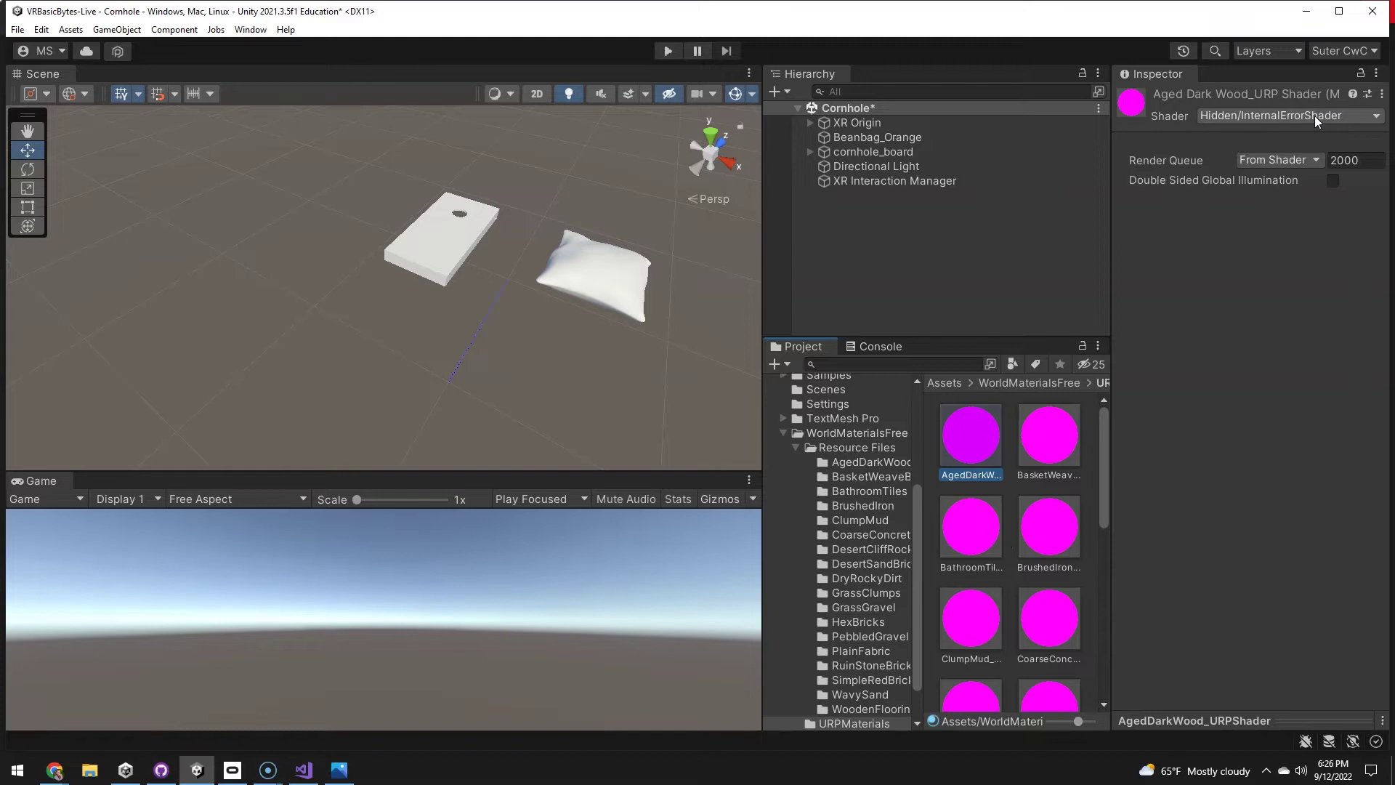
Create a new material named Wood-dark in the Materials folder of 02 - Cornhole.
{"action": "left_click", "coordinate": [797, 448]}
{"action": "left_click", "coordinate": [817, 452]}
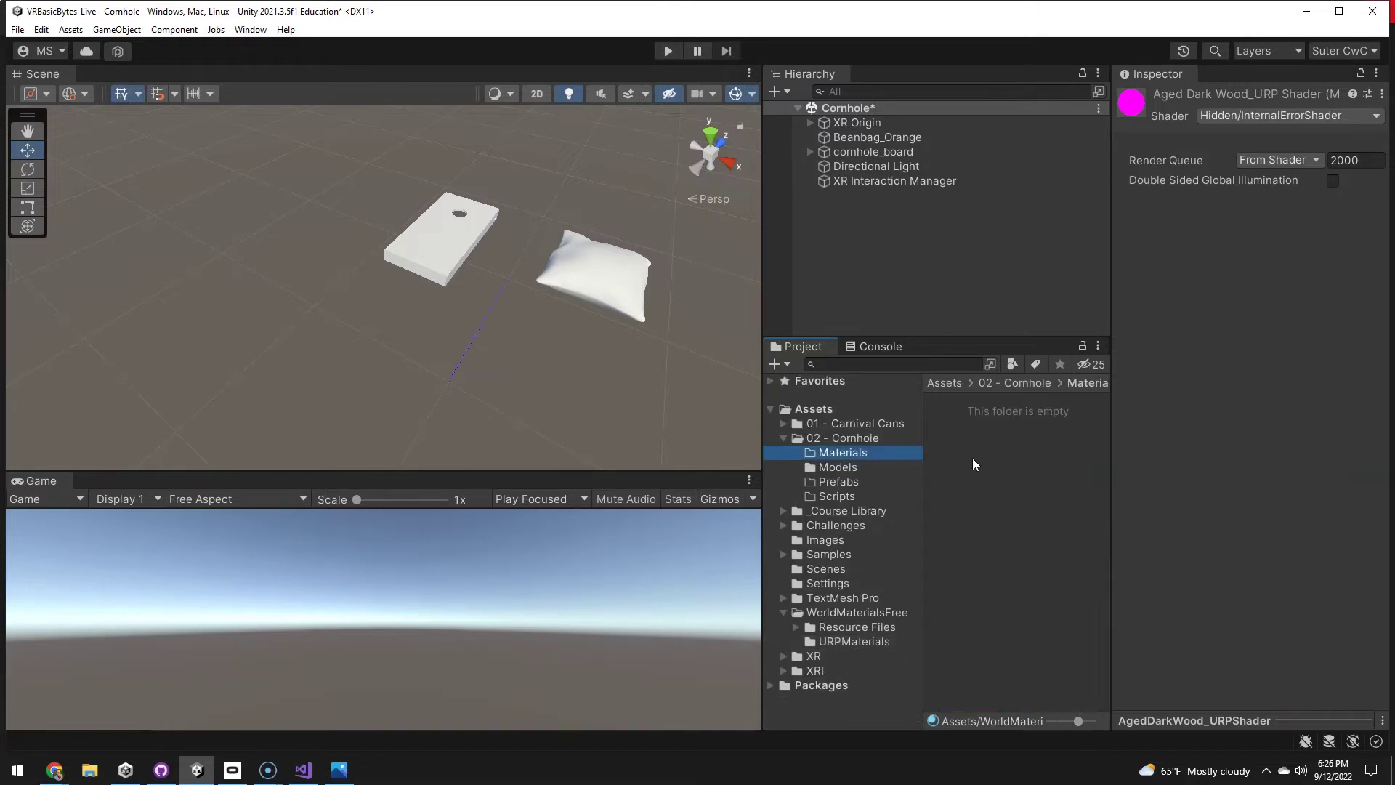
{"action": "right_click", "coordinate": [979, 434]}
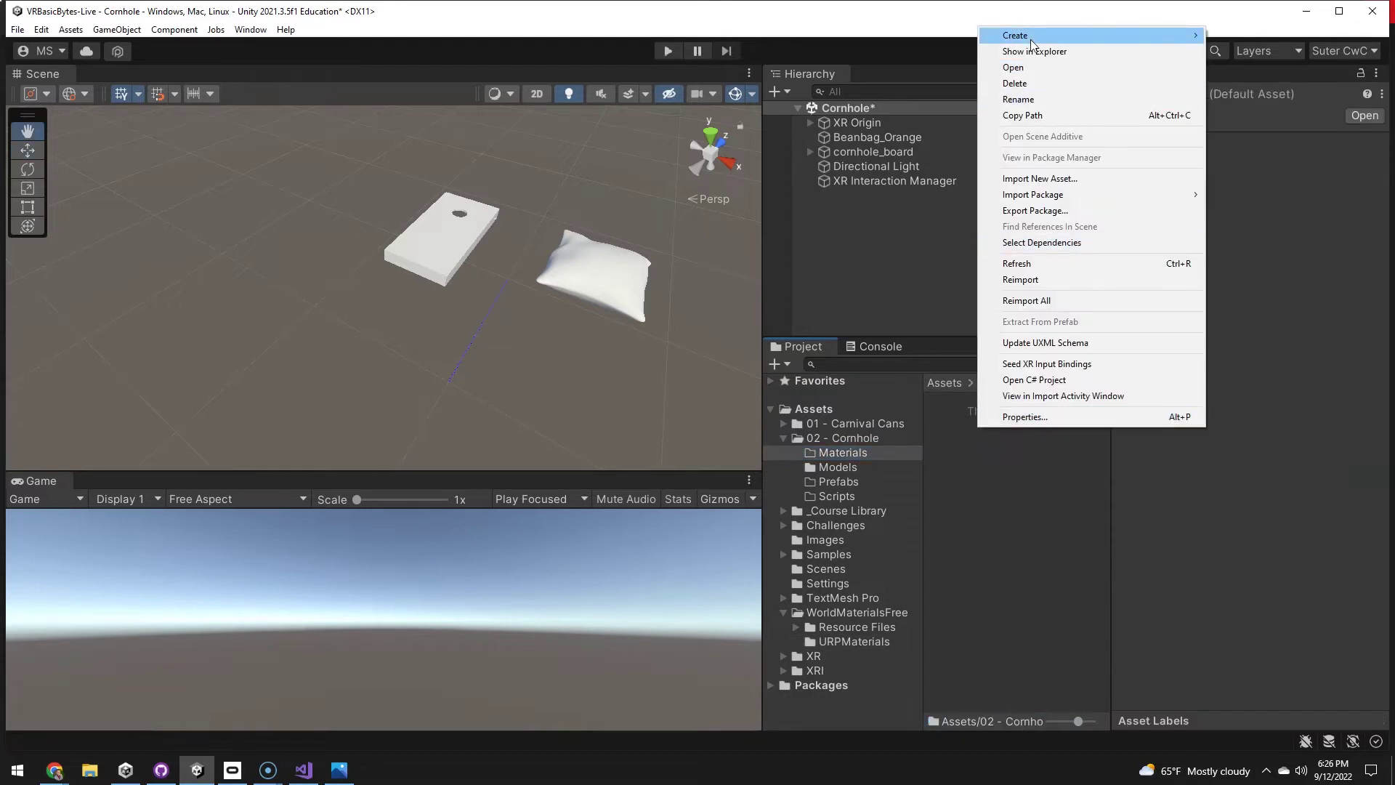
{"action": "mouse_move", "coordinate": [1033, 35]}
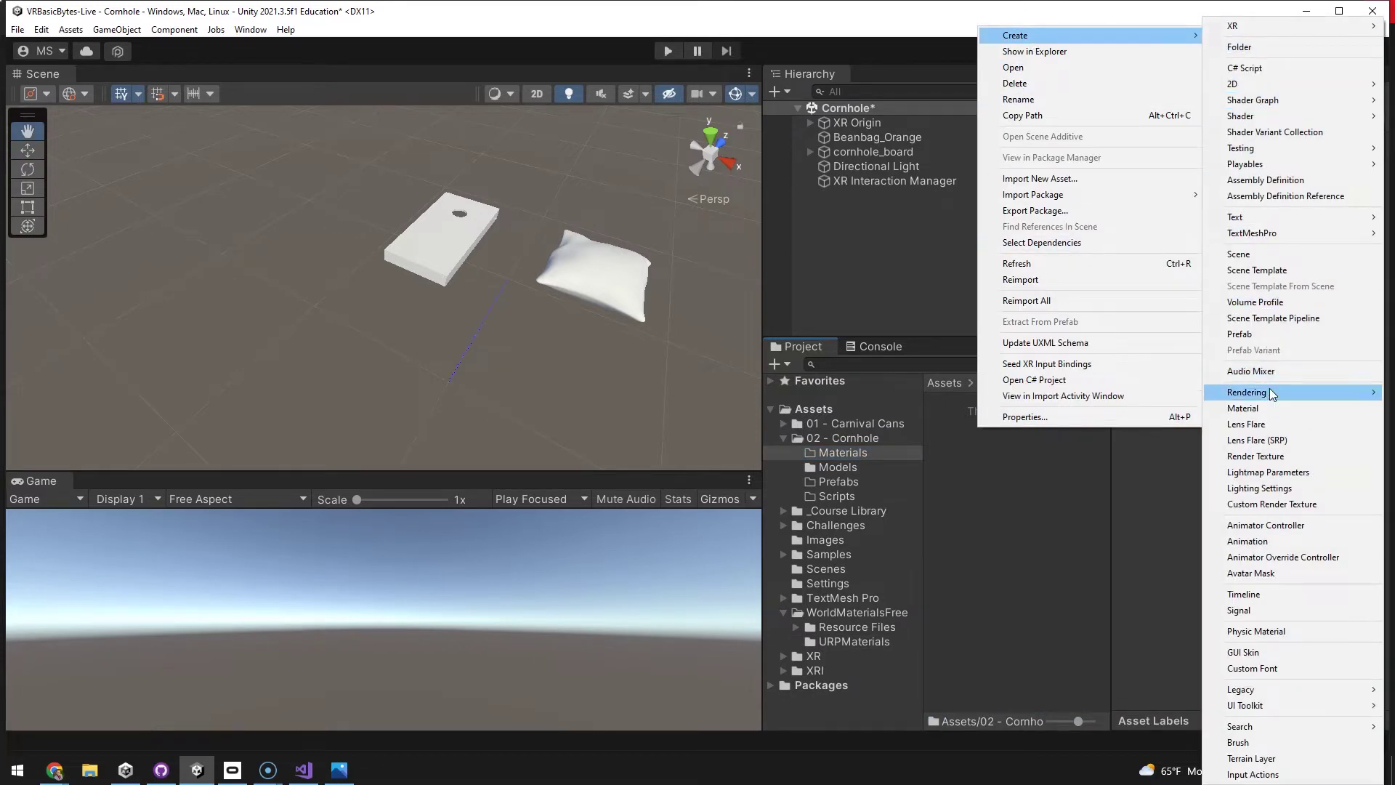
{"action": "left_click", "coordinate": [1269, 407]}
{"action": "type", "text": "Woo"}
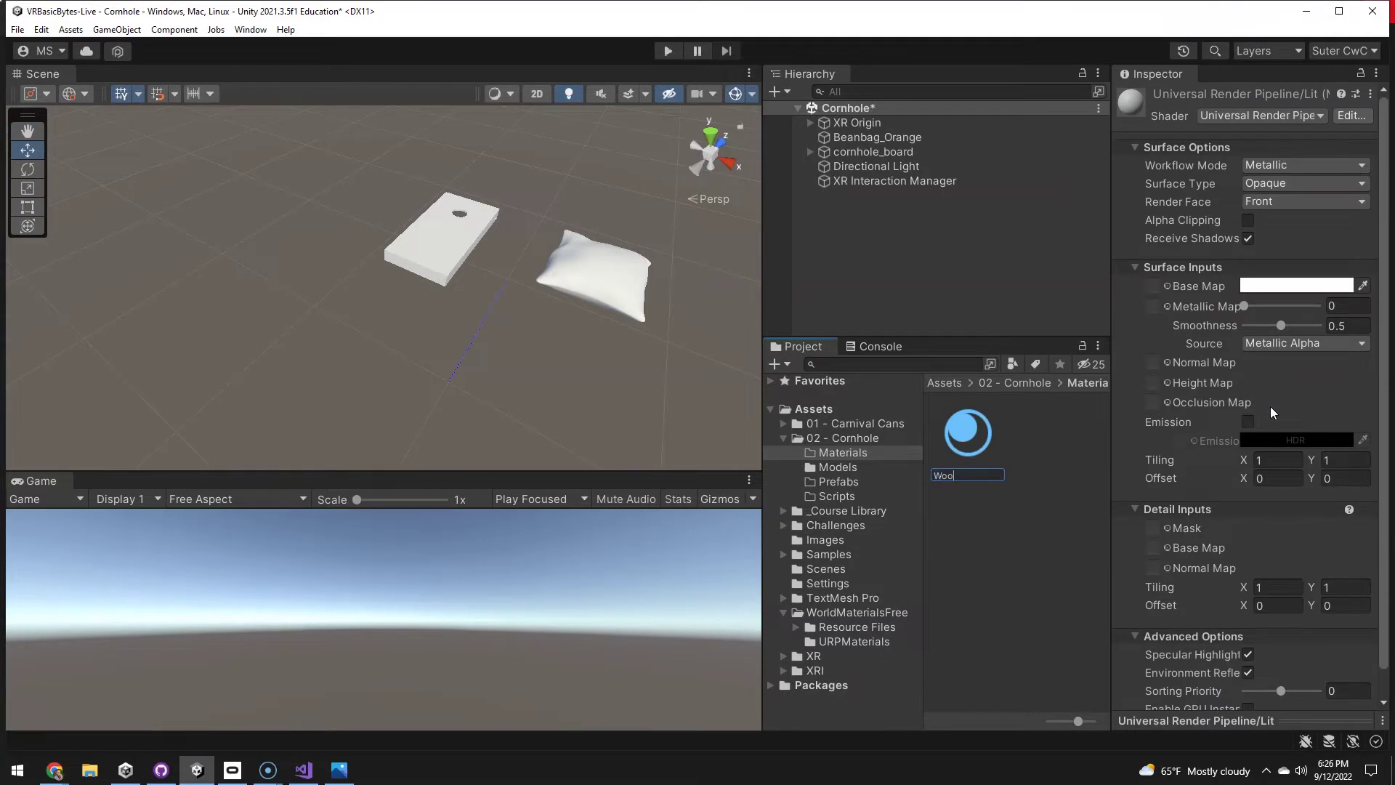
{"action": "type", "text": "d-dark"}
{"action": "key", "text": "Return"}
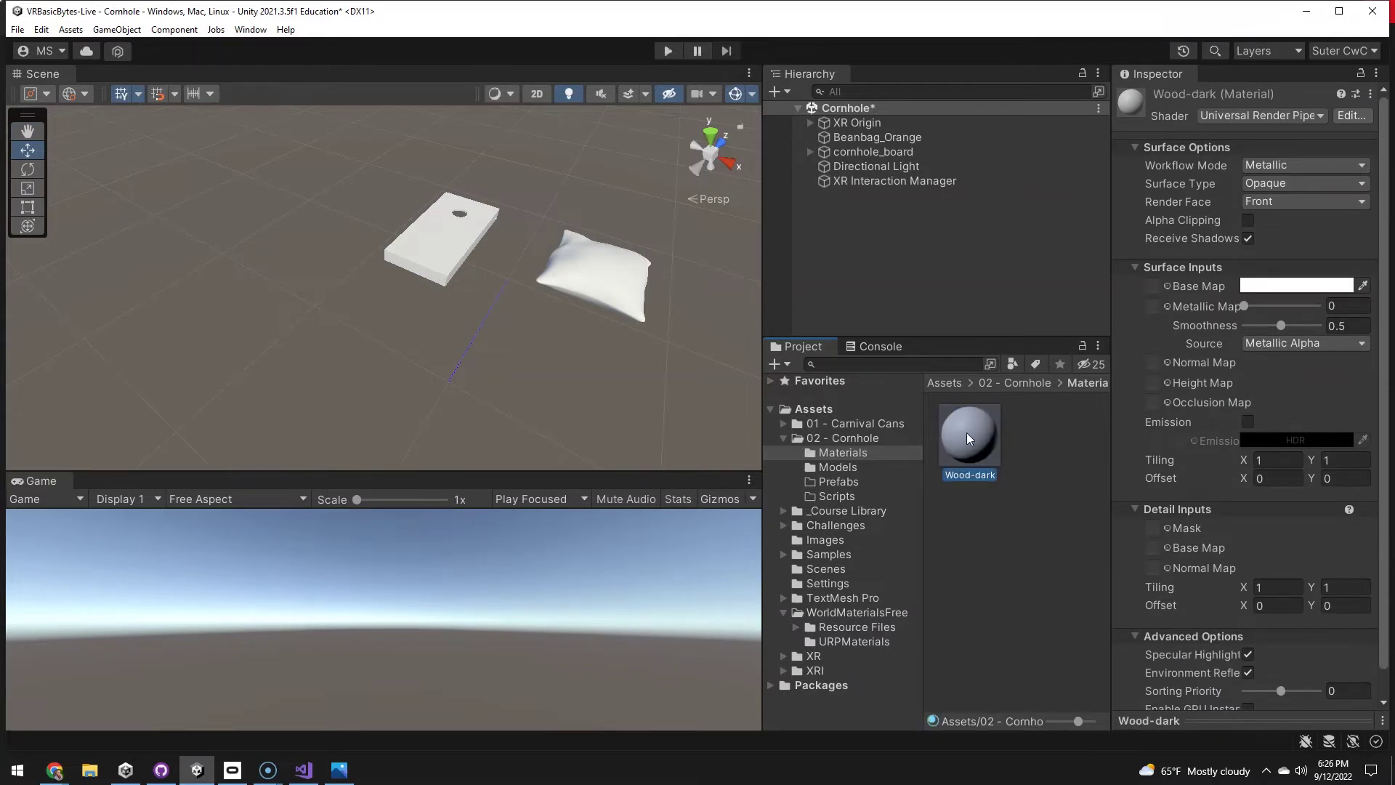
Duplicate the Wood-dark material and rename the copy as Wood-light.
{"action": "key", "text": "ctrl+d"}
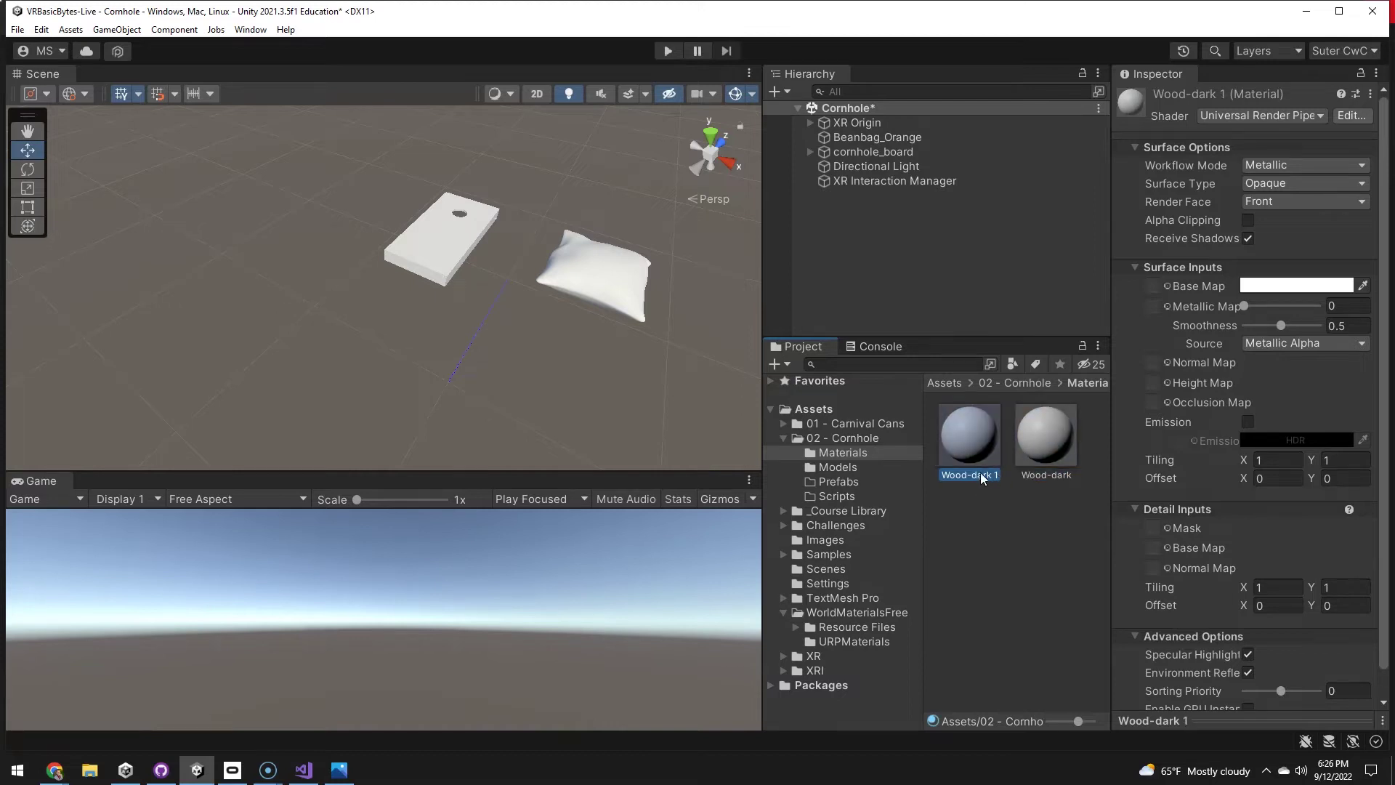
{"action": "left_click_drag", "start_coordinate": [970, 476], "coordinate": [1004, 477]}
{"action": "type", "text": "light"}
{"action": "key", "text": "Return"}
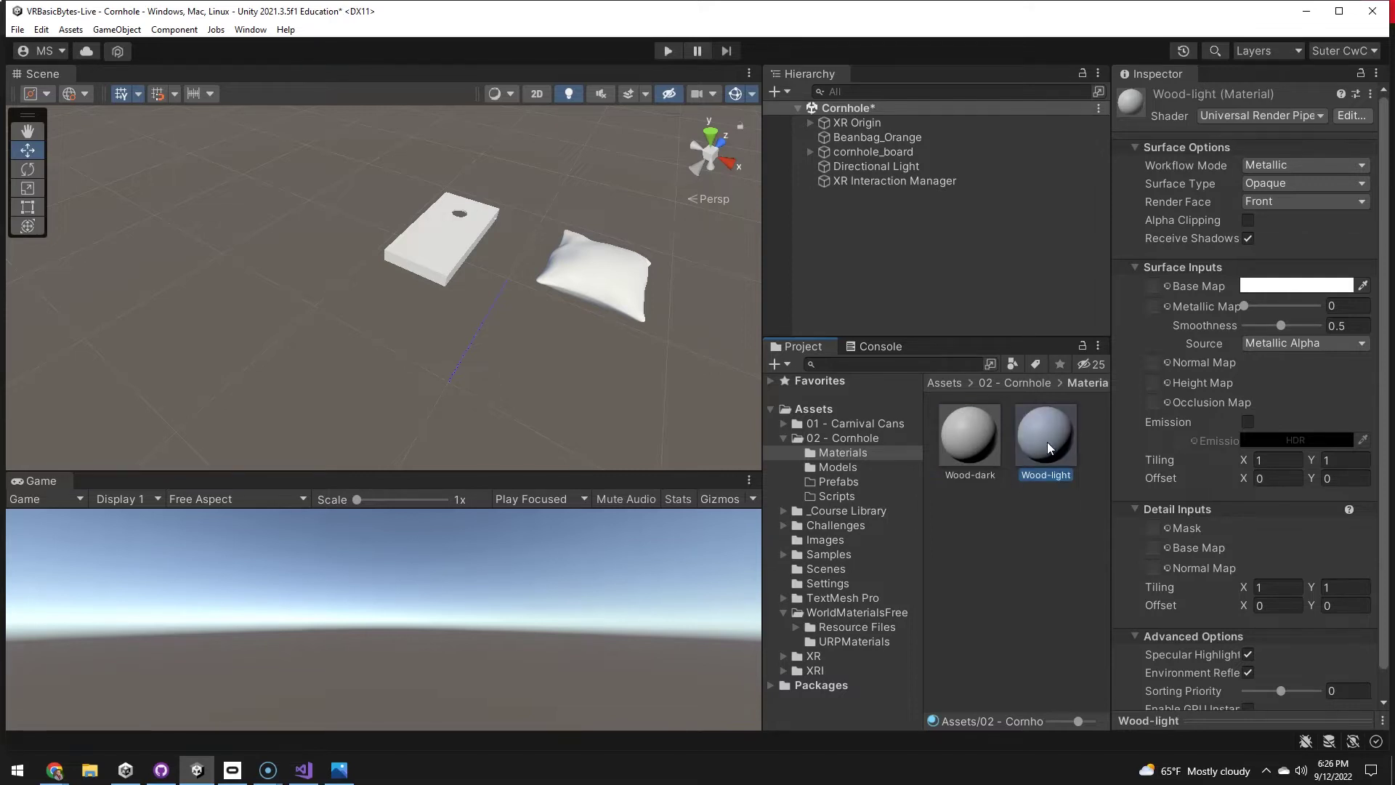
Duplicate the Wood-light material and rename the copy as Fabric-Orange.
{"action": "key", "text": "ctrl+d"}
{"action": "left_click", "coordinate": [1067, 474]}
{"action": "type", "text": "Fabric-Orange"}
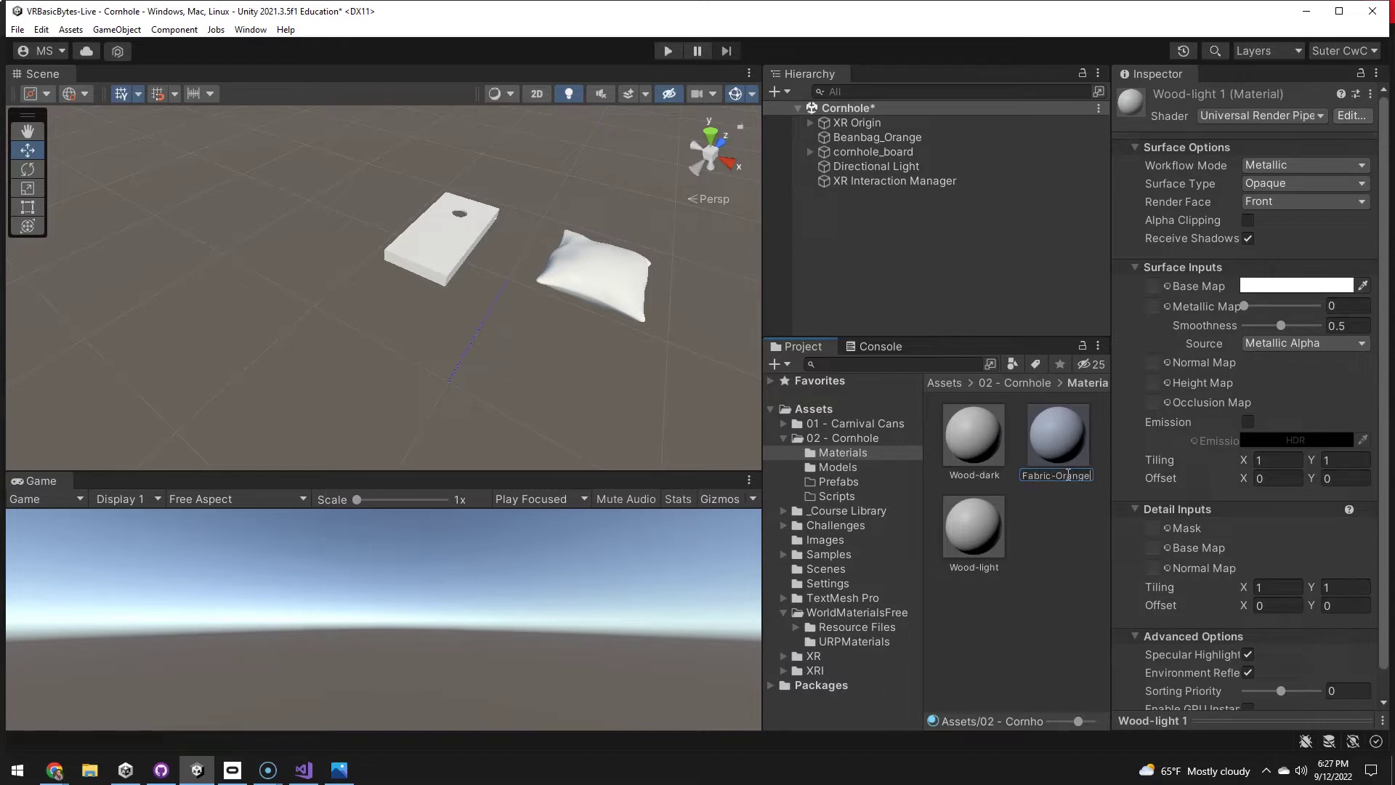
{"action": "key", "text": "Return"}
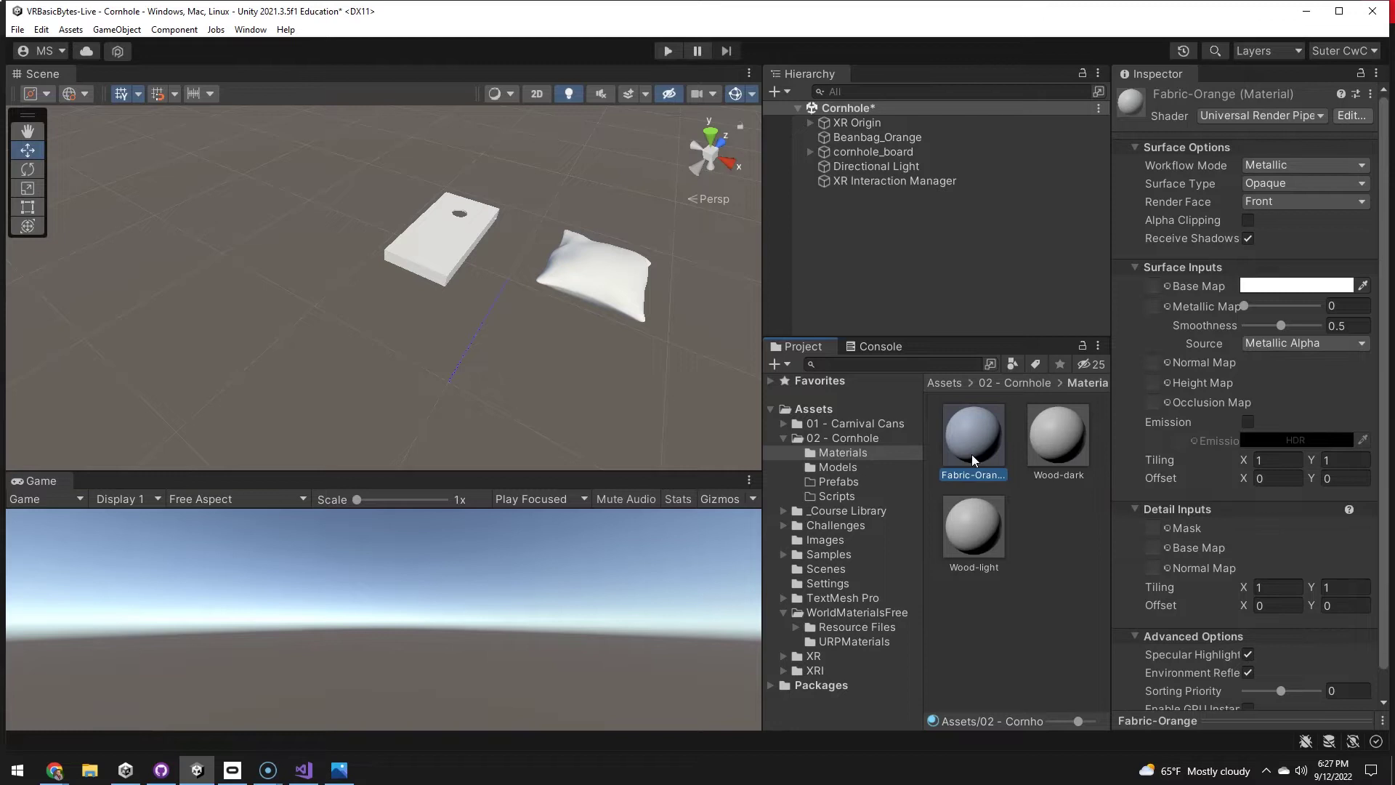
Duplicate the Fabric-Orange material and rename the copy as Fabric-Blue.
{"action": "key", "text": "ctrl+d"}
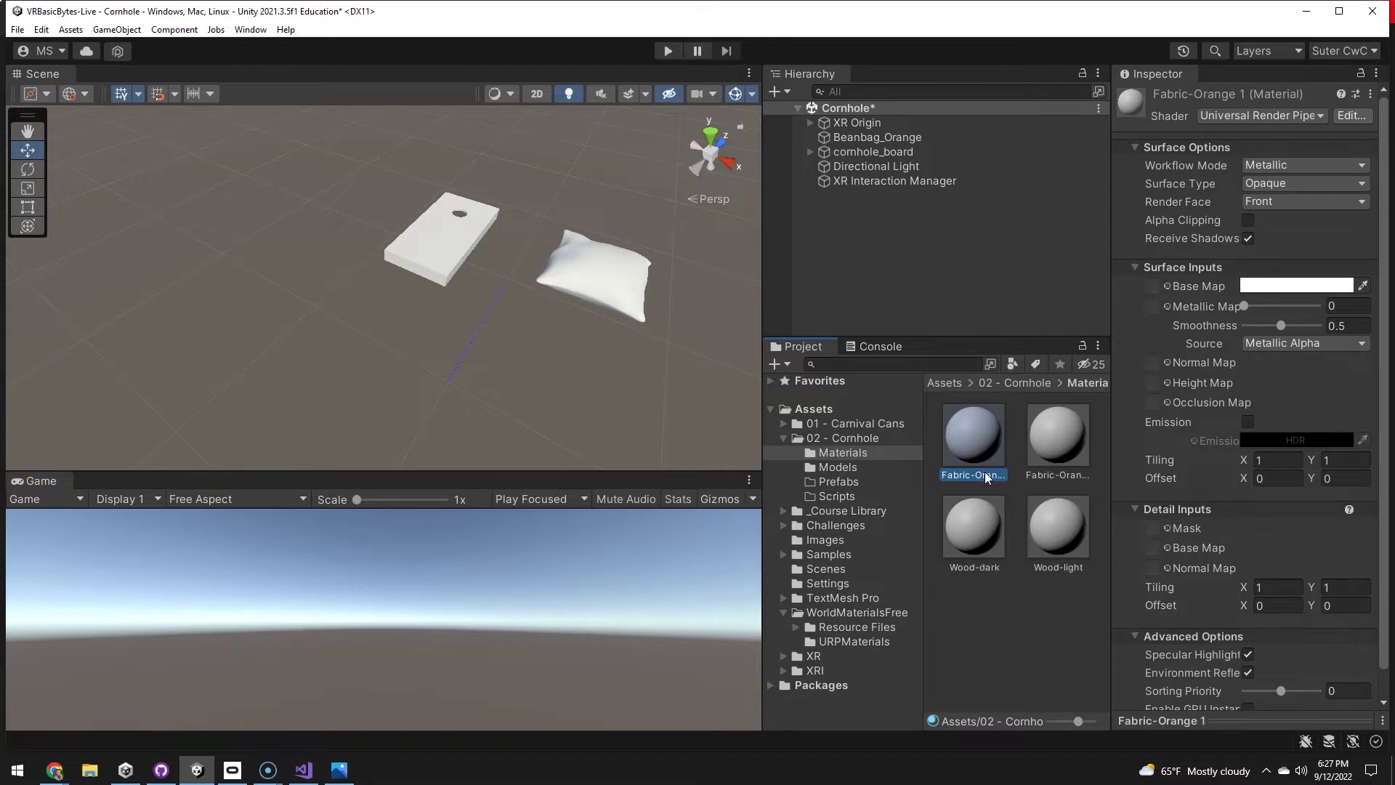
{"action": "left_click_drag", "start_coordinate": [1077, 725], "coordinate": [1049, 723]}
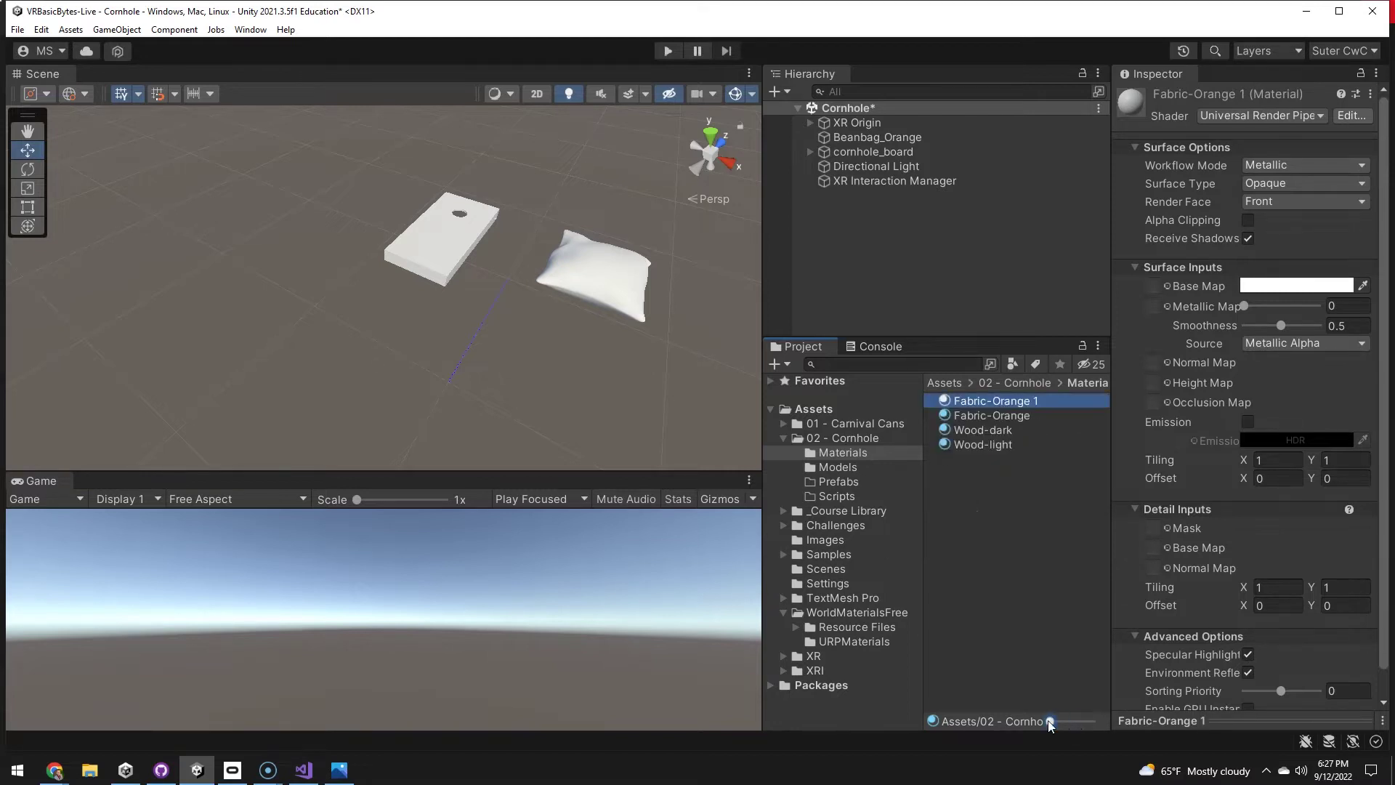
{"action": "left_click", "coordinate": [1014, 403]}
{"action": "left_click_drag", "start_coordinate": [993, 400], "coordinate": [1049, 404]}
{"action": "type", "text": "Blue"}
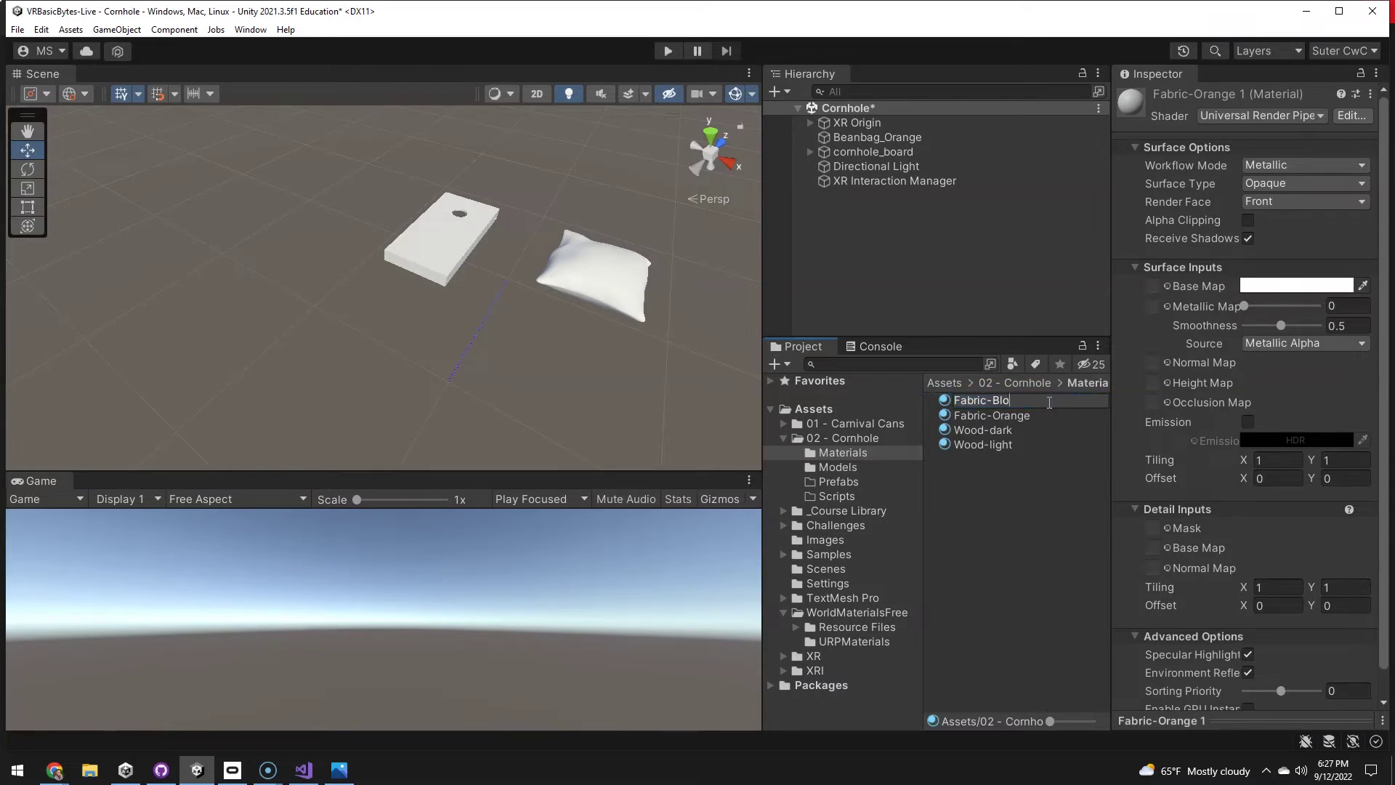
{"action": "key", "text": "Return"}
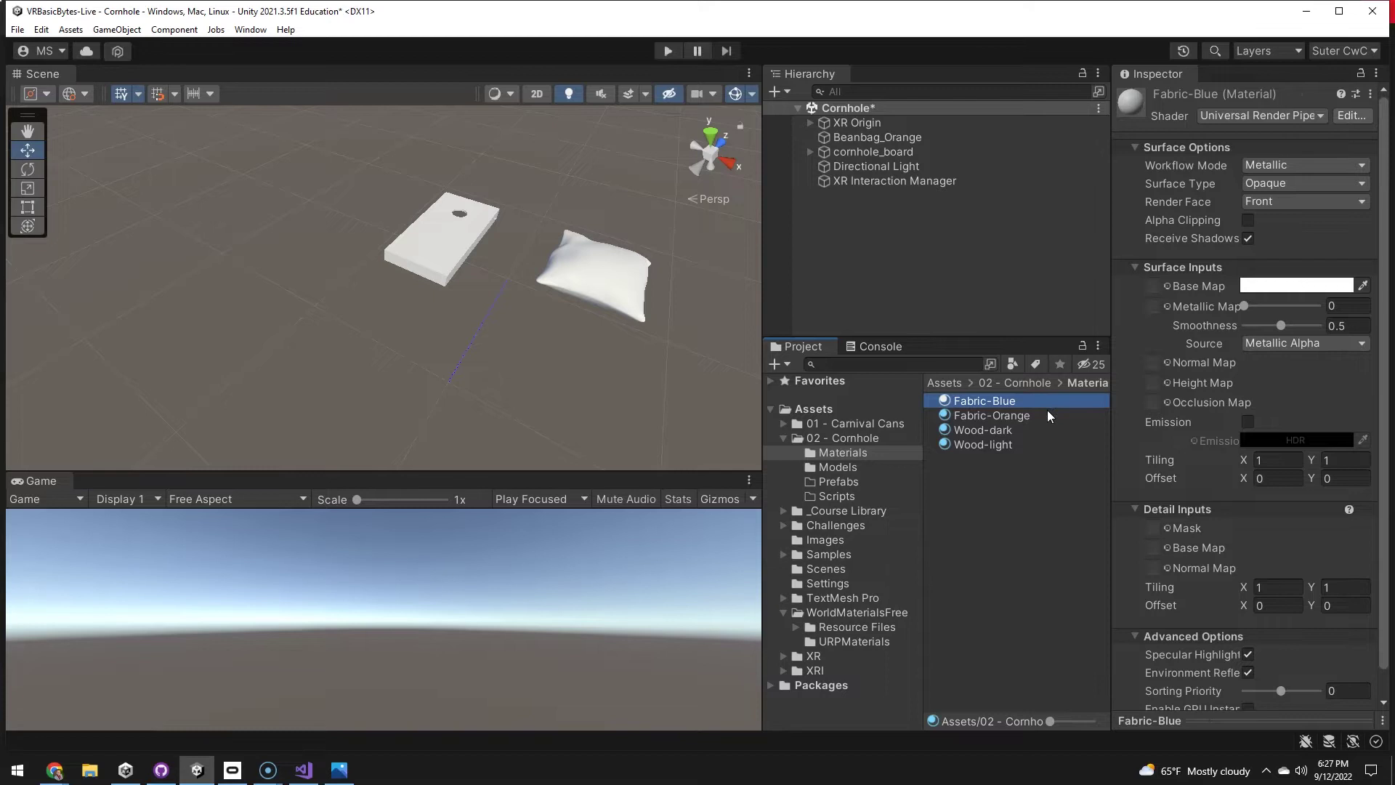
Assign the AgedDarkWood_Albedo texture from WorldMaterialsFree as the base map of the Wood-dark material.
{"action": "left_click", "coordinate": [975, 429]}
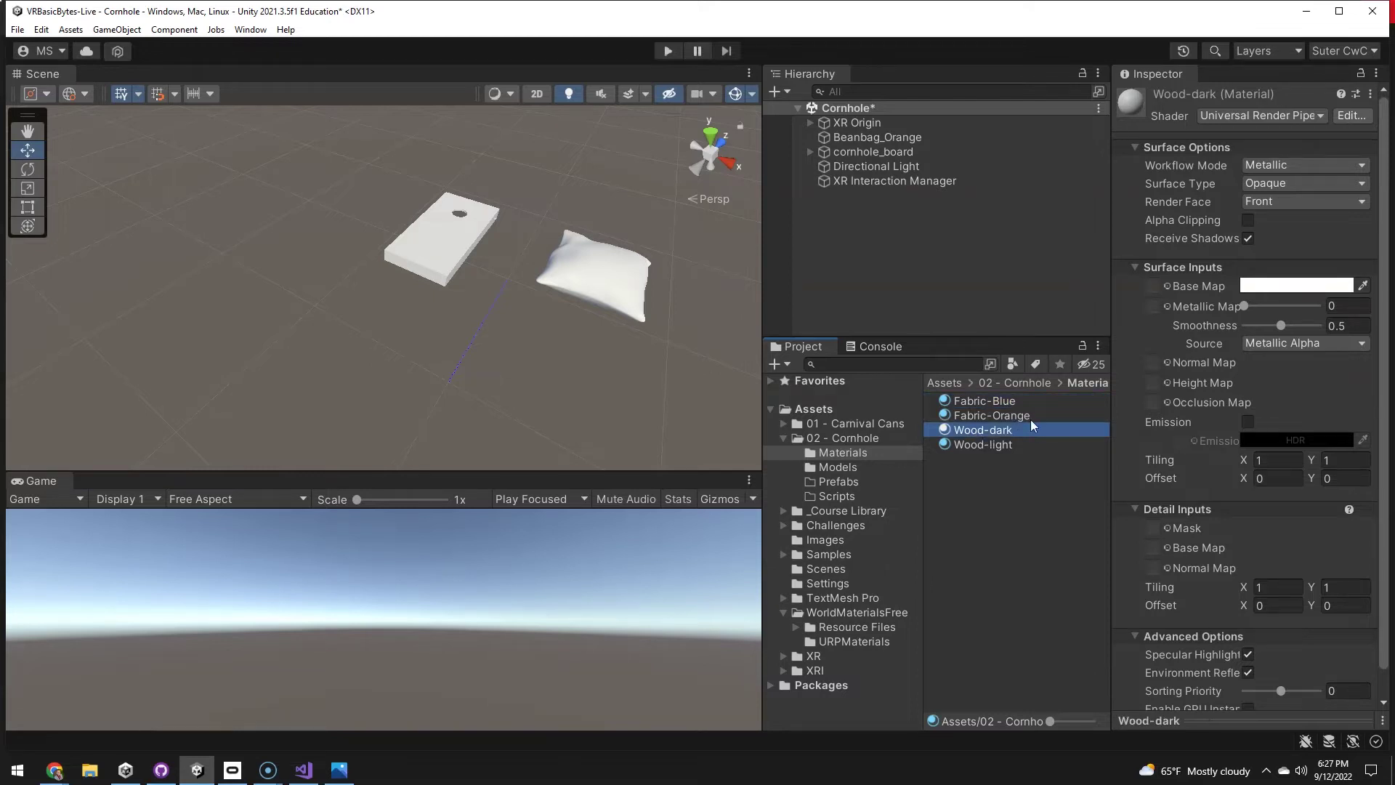
{"action": "left_click", "coordinate": [797, 627]}
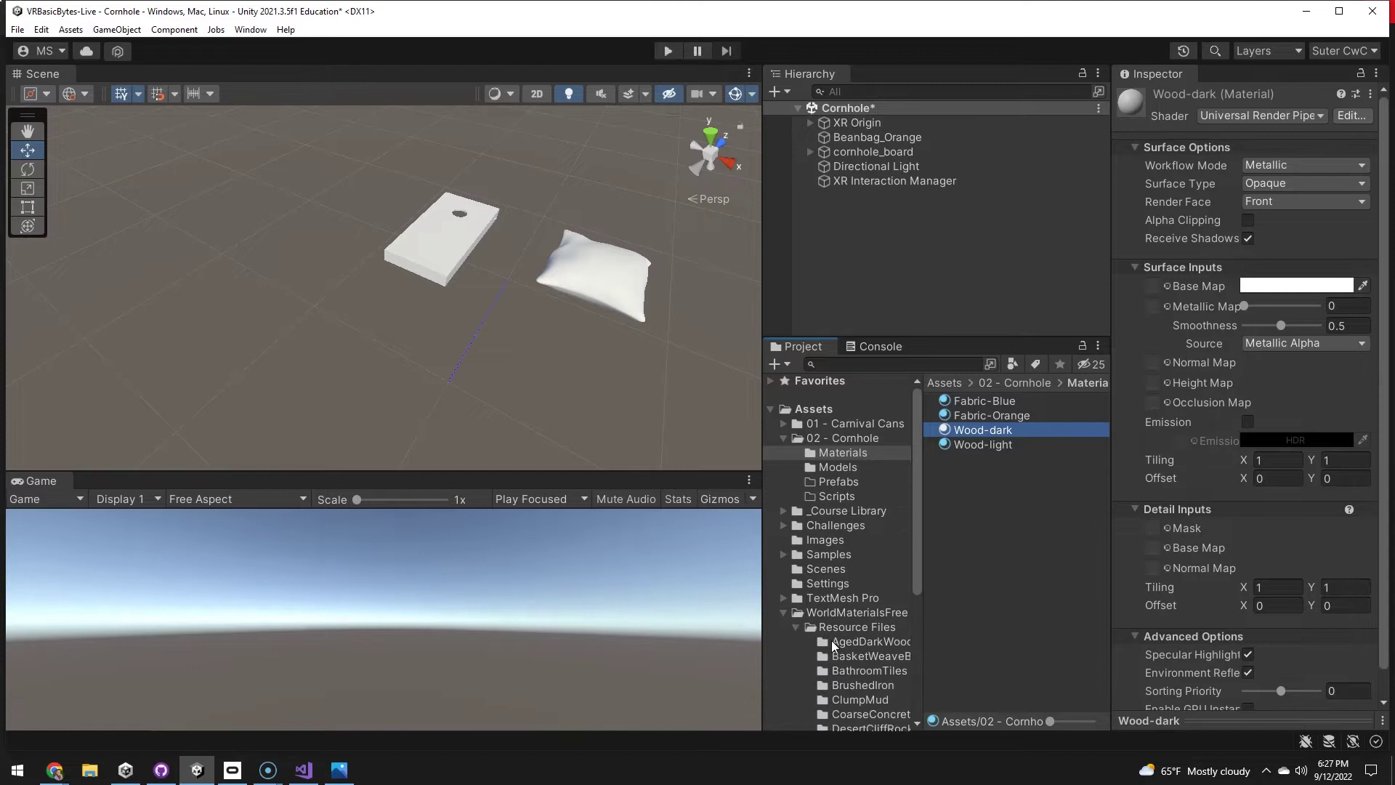
{"action": "left_click", "coordinate": [831, 641]}
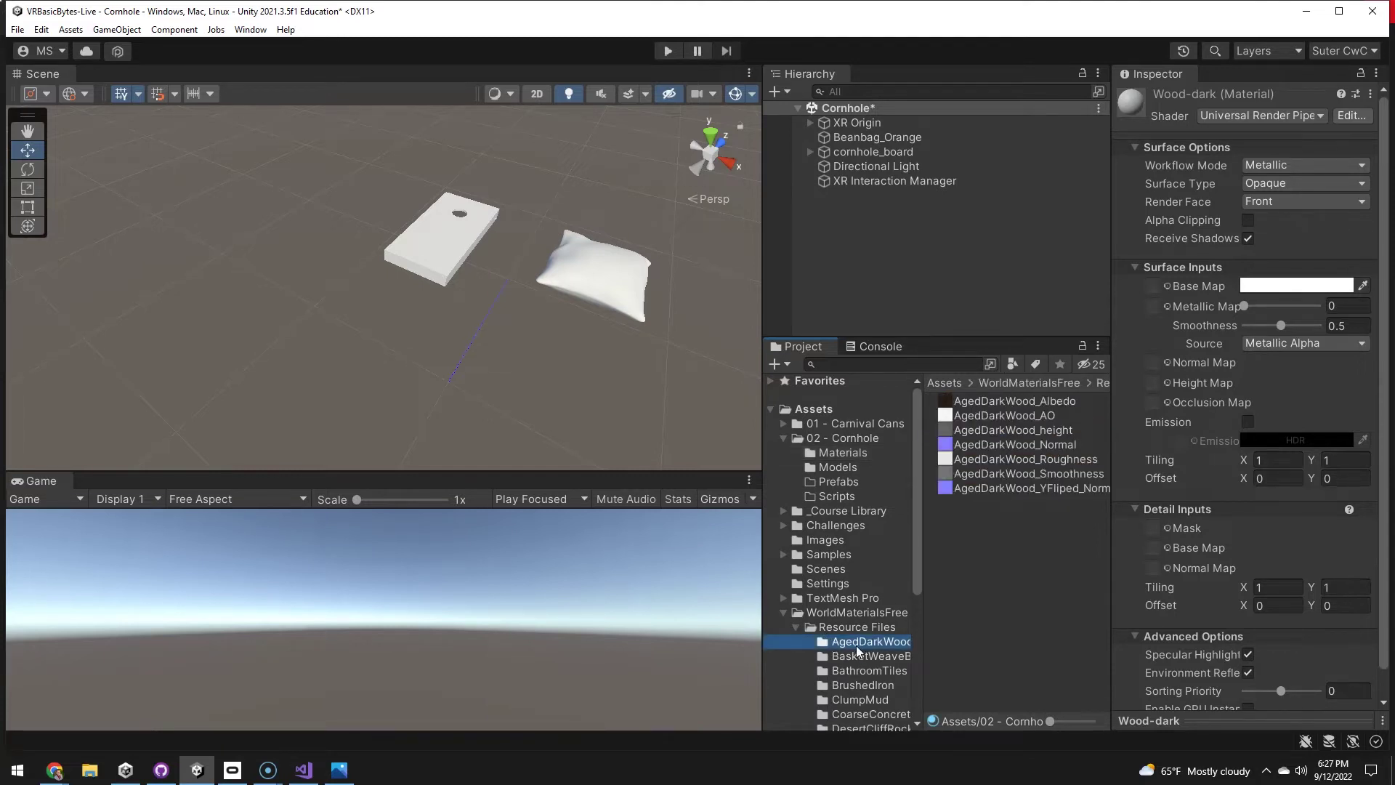
{"action": "left_click_drag", "start_coordinate": [943, 405], "coordinate": [1150, 288]}
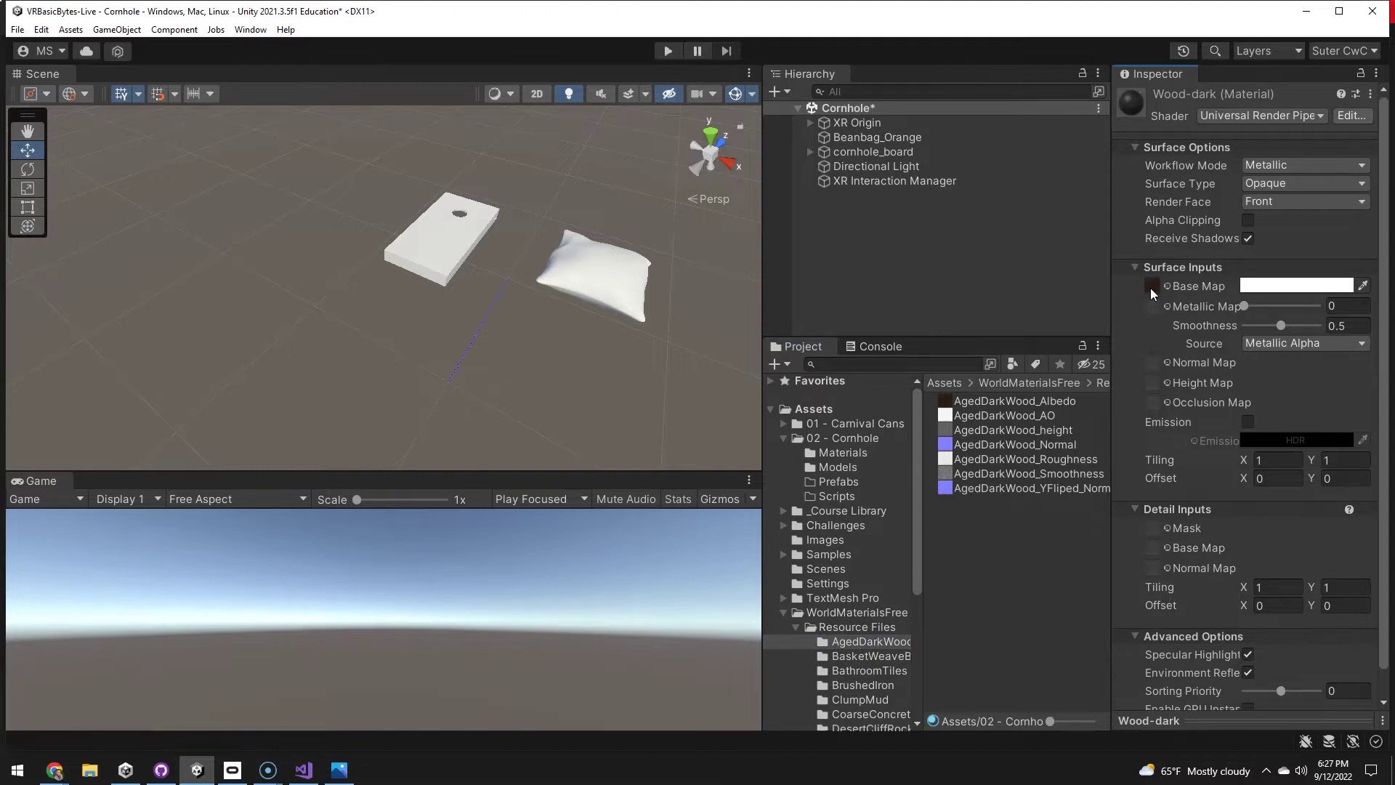
Apply Wood-dark to the triangle on top of the cornhole board and Fabric-Orange to the beanbag.
{"action": "left_click", "coordinate": [832, 453]}
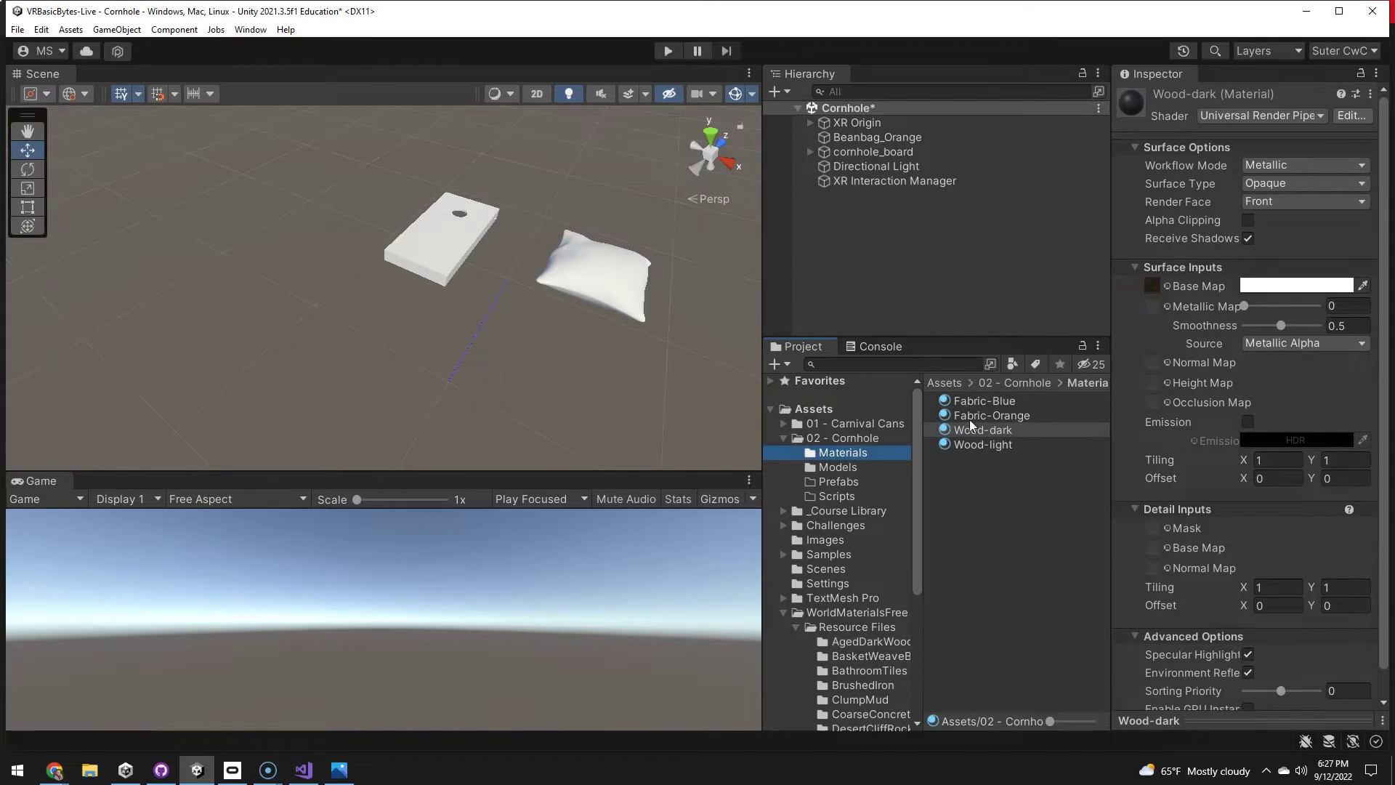
{"action": "left_click_drag", "start_coordinate": [967, 429], "coordinate": [434, 260]}
{"action": "right_click_drag", "start_coordinate": [434, 260], "coordinate": [553, 159]}
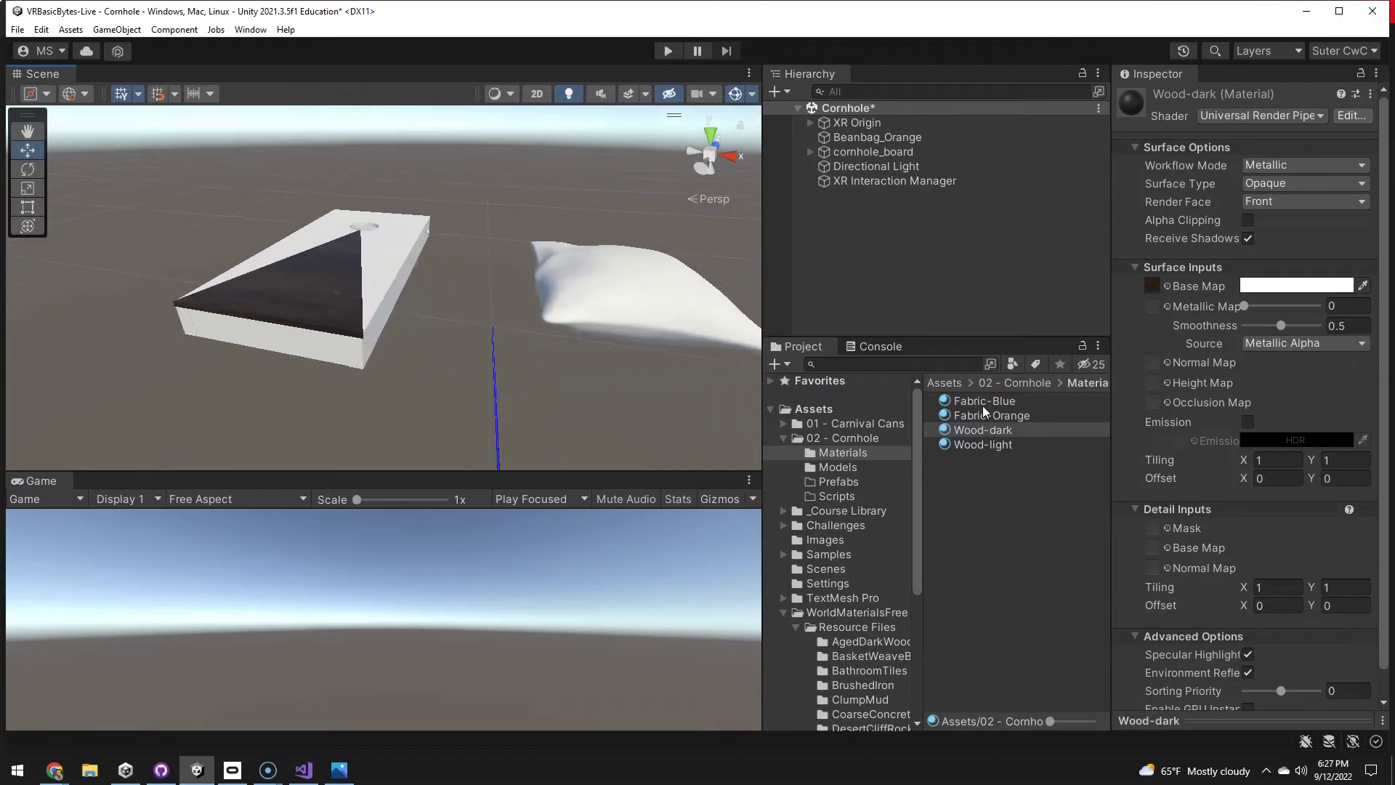
{"action": "left_click_drag", "start_coordinate": [987, 416], "coordinate": [627, 306]}
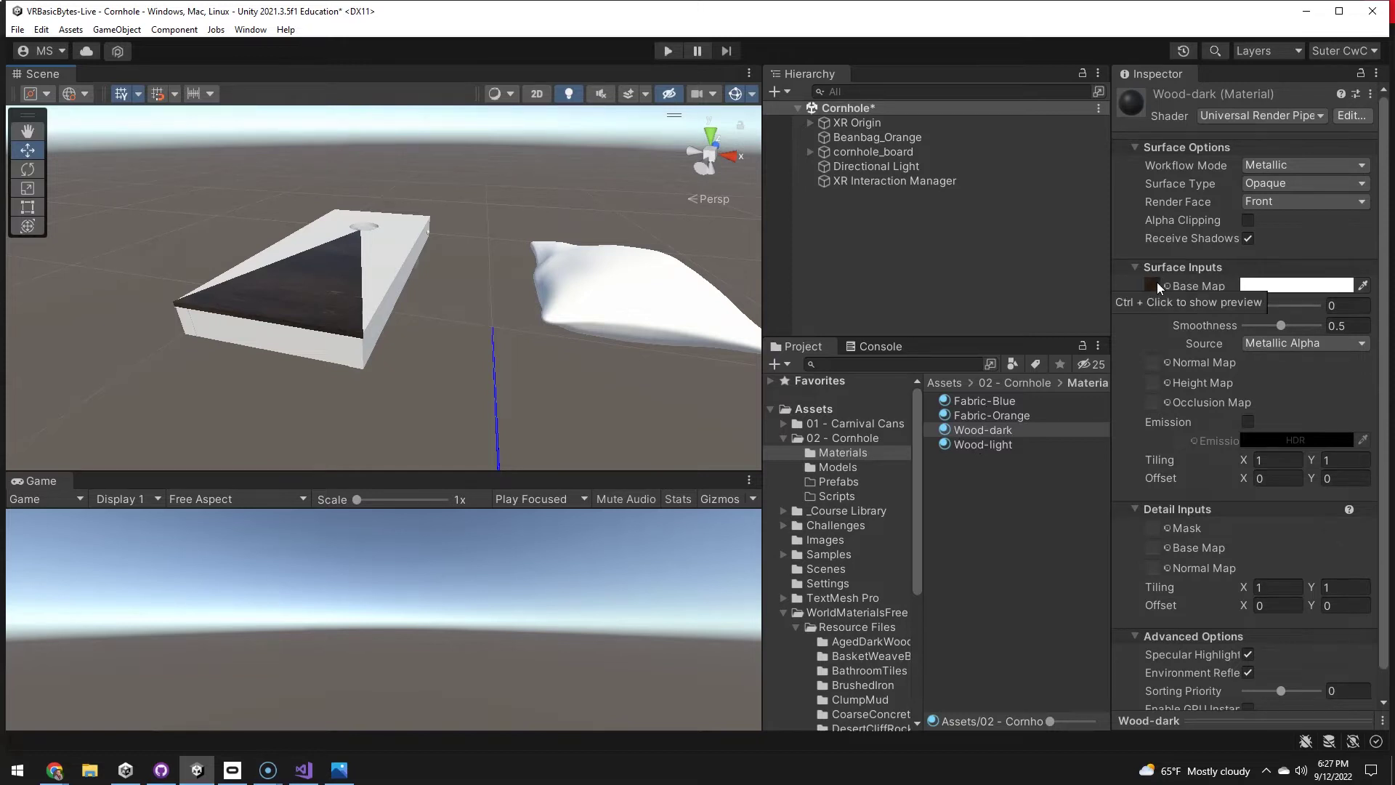
Set the surface tiling of the Wood-dark material to 10 in X and 10 in Y.
{"action": "right_click_drag", "start_coordinate": [371, 263], "coordinate": [370, 263]}
{"action": "key", "text": "s"}
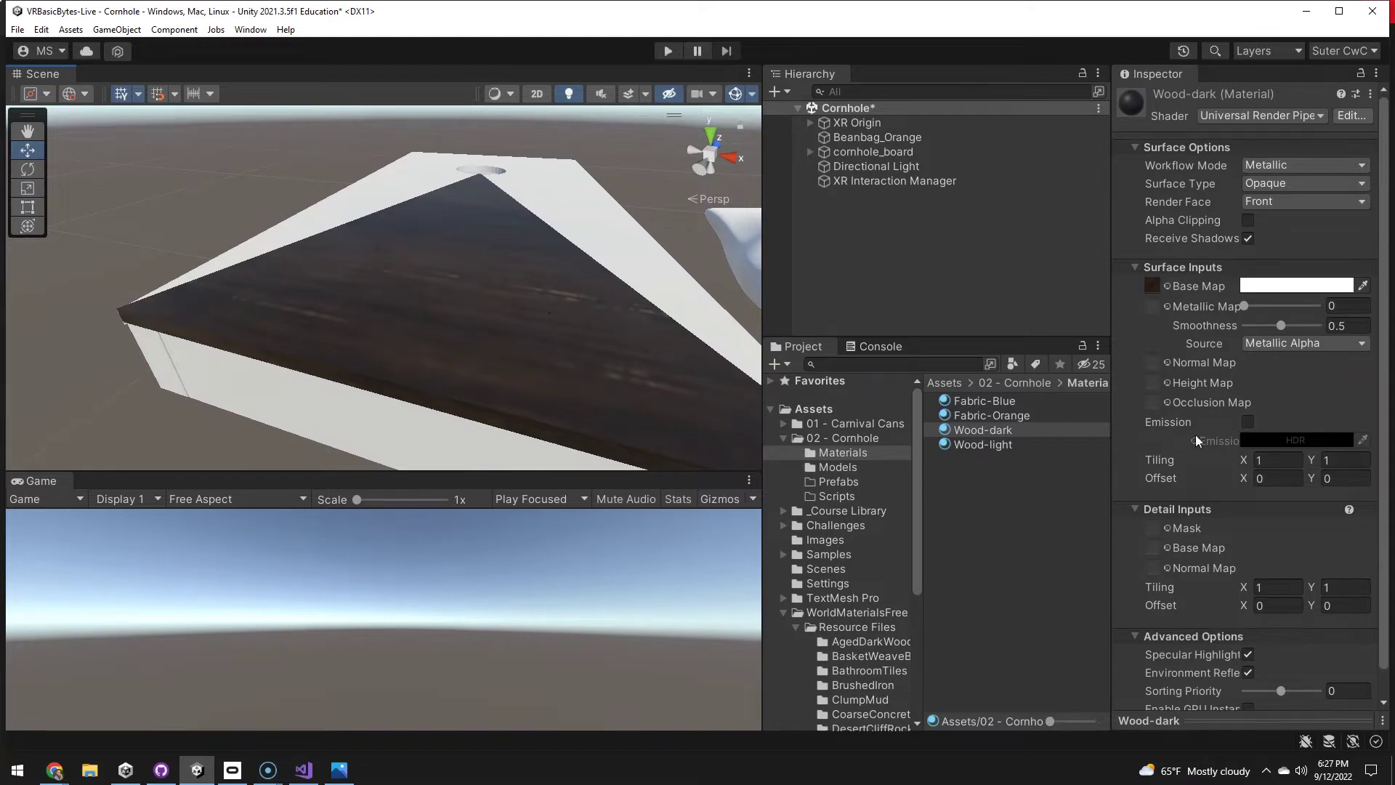
{"action": "left_click_drag", "start_coordinate": [1246, 463], "coordinate": [51, 469]}
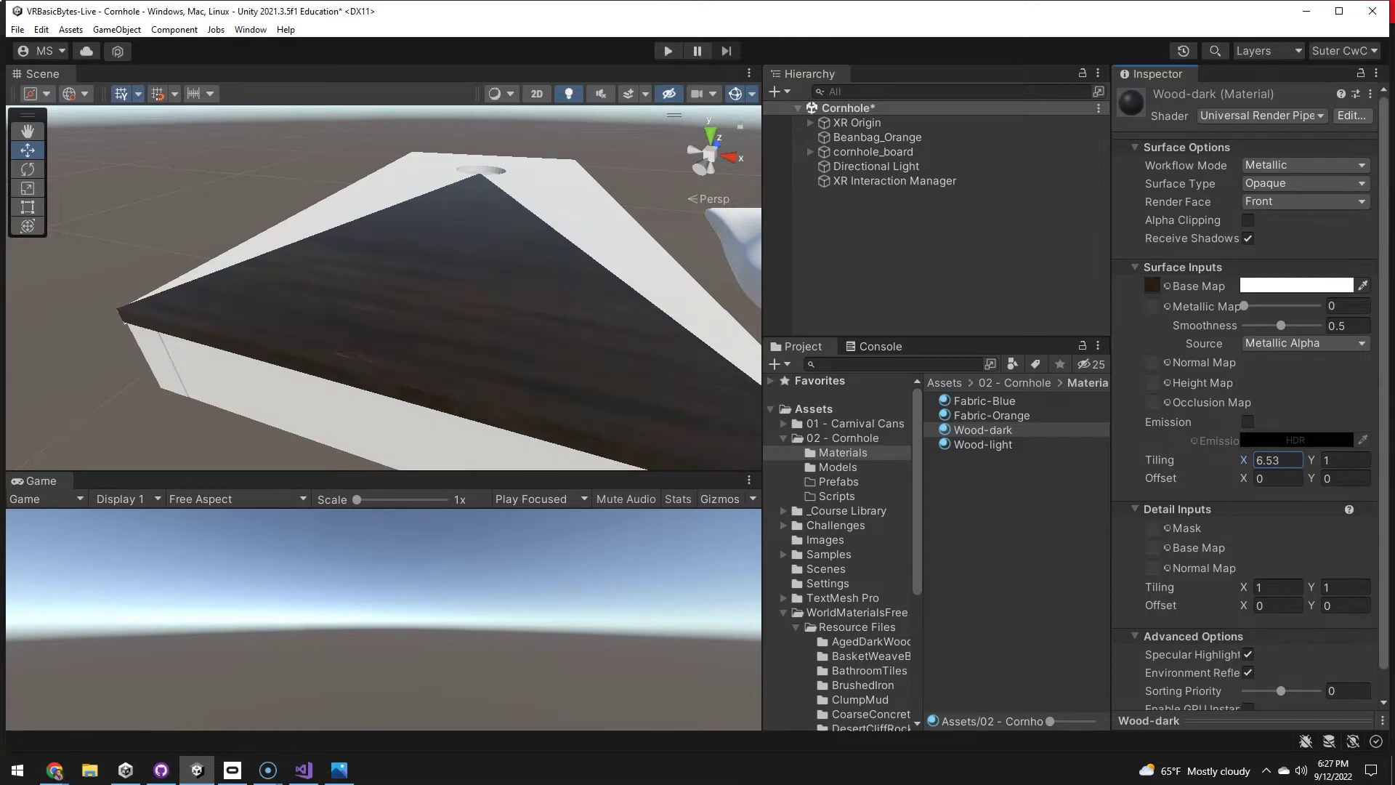
{"action": "left_click", "coordinate": [1293, 461]}
{"action": "type", "text": "10"}
{"action": "key", "text": "Tab"}
{"action": "type", "text": "10"}
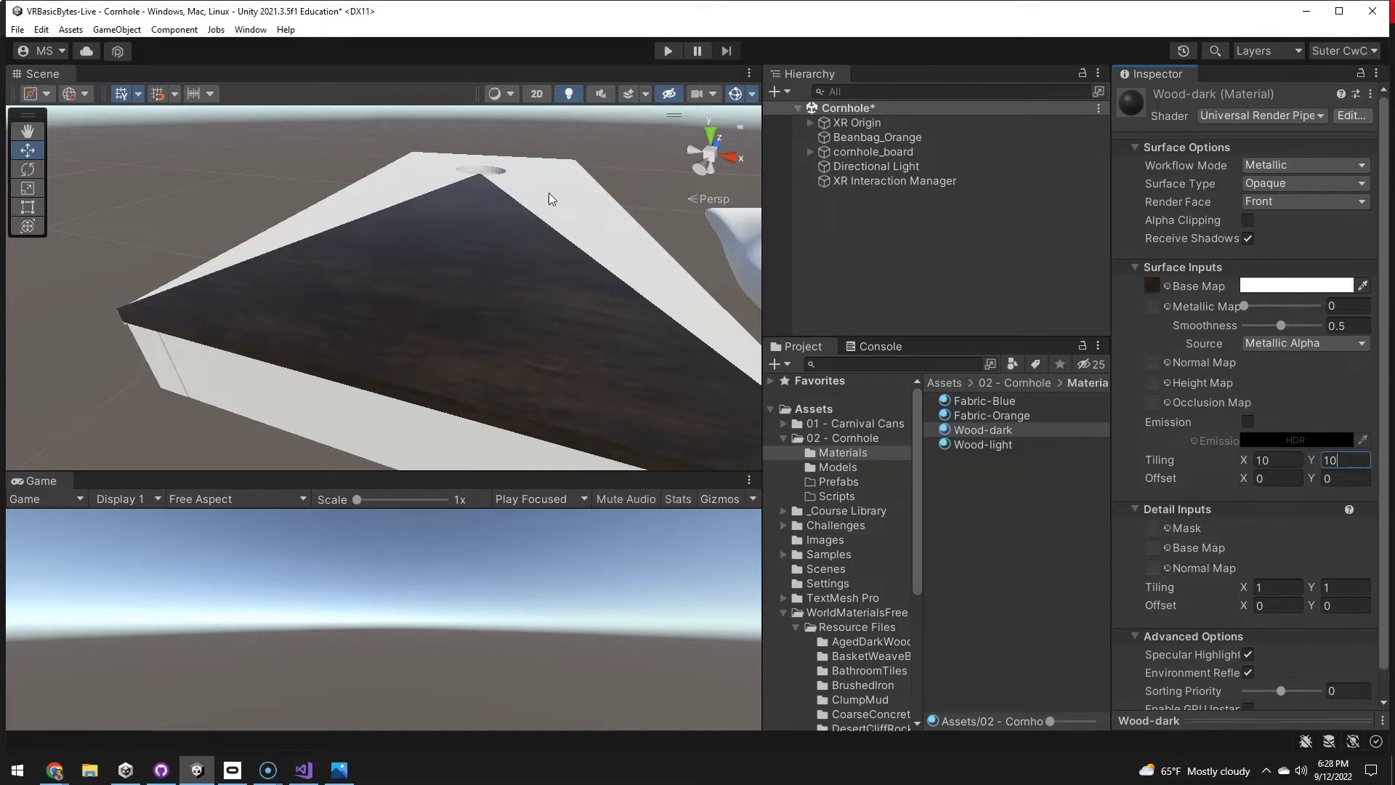
Assign the PlainFabric_Albedo texture from WorldMaterialsFree as the base map of the Fabric-Orange material.
{"action": "right_click_drag", "start_coordinate": [586, 274], "coordinate": [617, 262]}
{"action": "left_click_drag", "start_coordinate": [992, 415], "coordinate": [847, 666]}
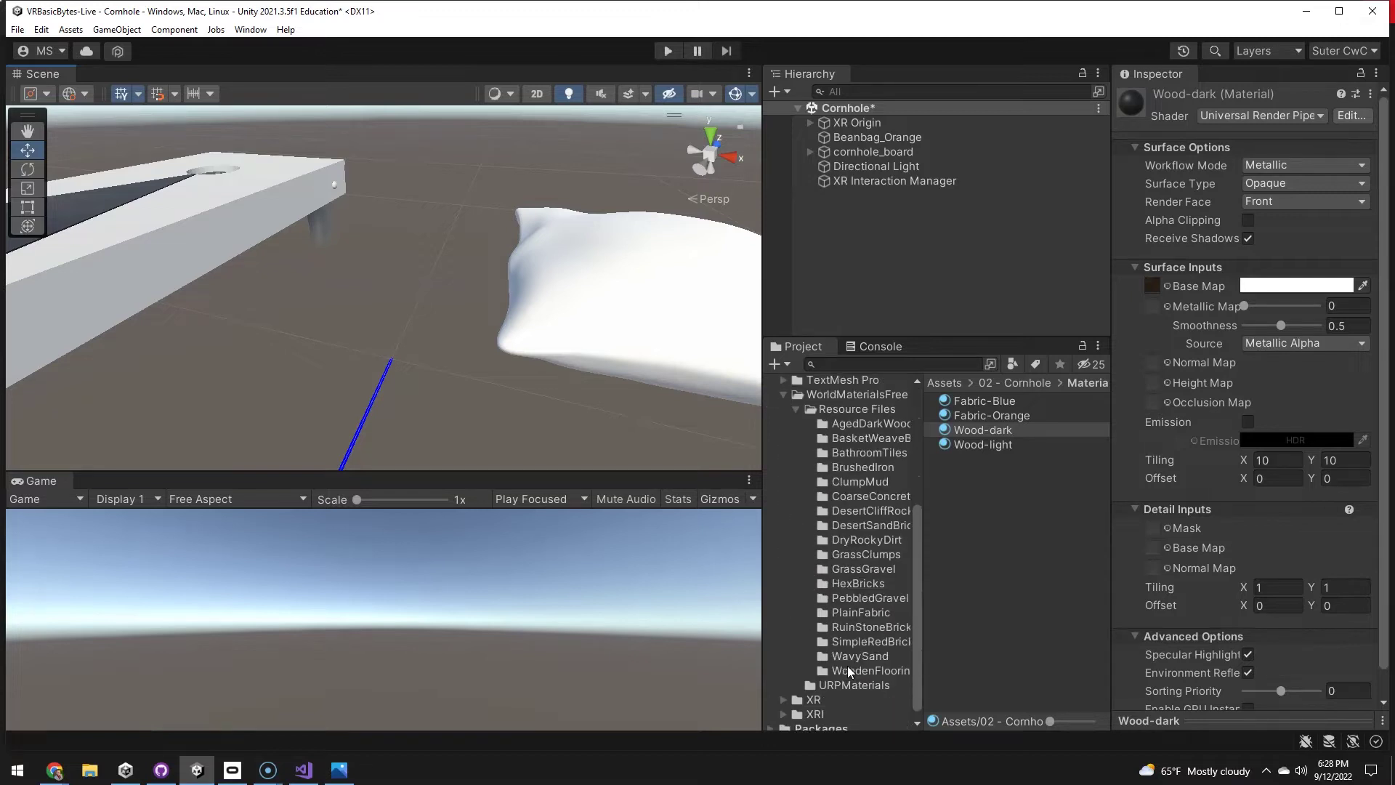
{"action": "left_click", "coordinate": [849, 613]}
{"action": "left_click_drag", "start_coordinate": [947, 406], "coordinate": [848, 447]}
{"action": "scroll", "coordinate": [847, 448], "scroll_direction": "up", "scroll_amount": 5}
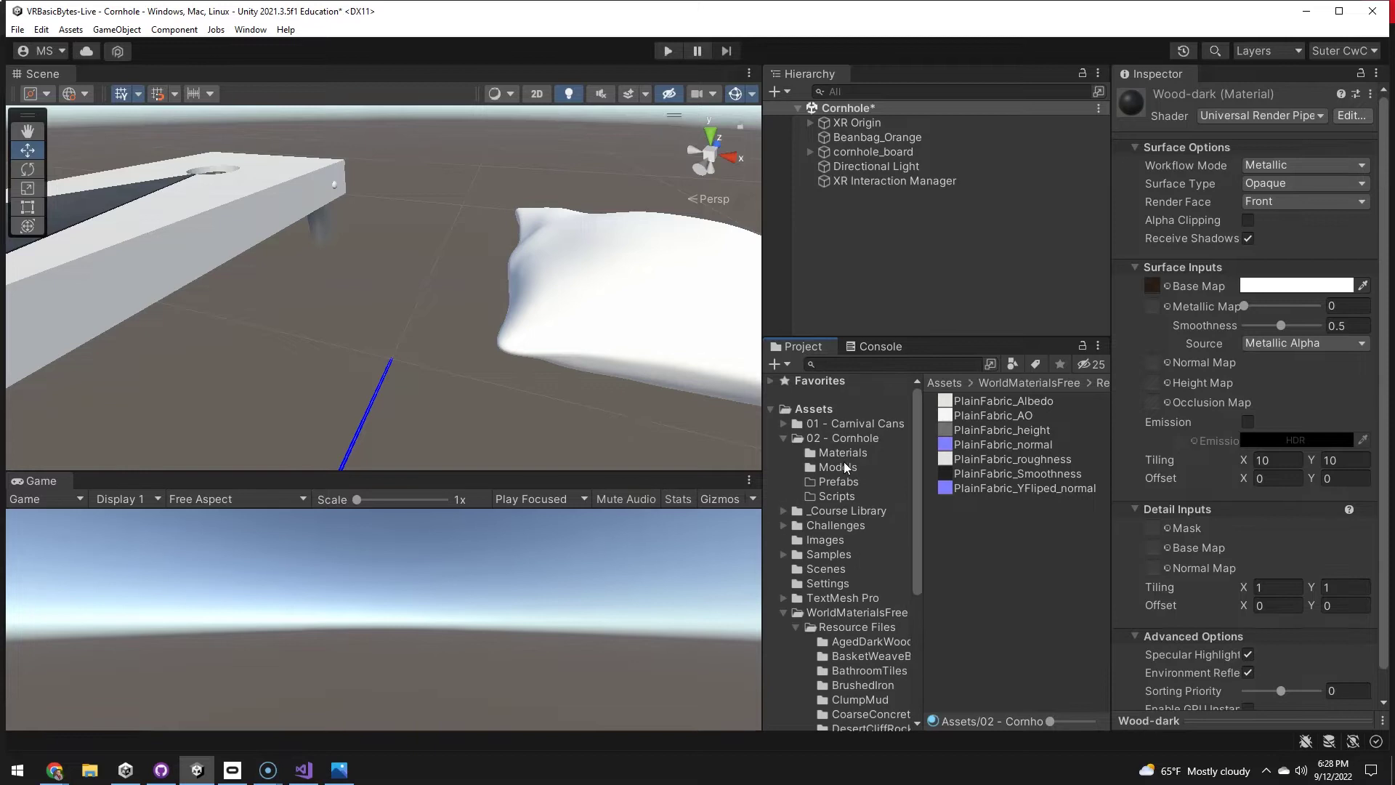
{"action": "left_click", "coordinate": [841, 453]}
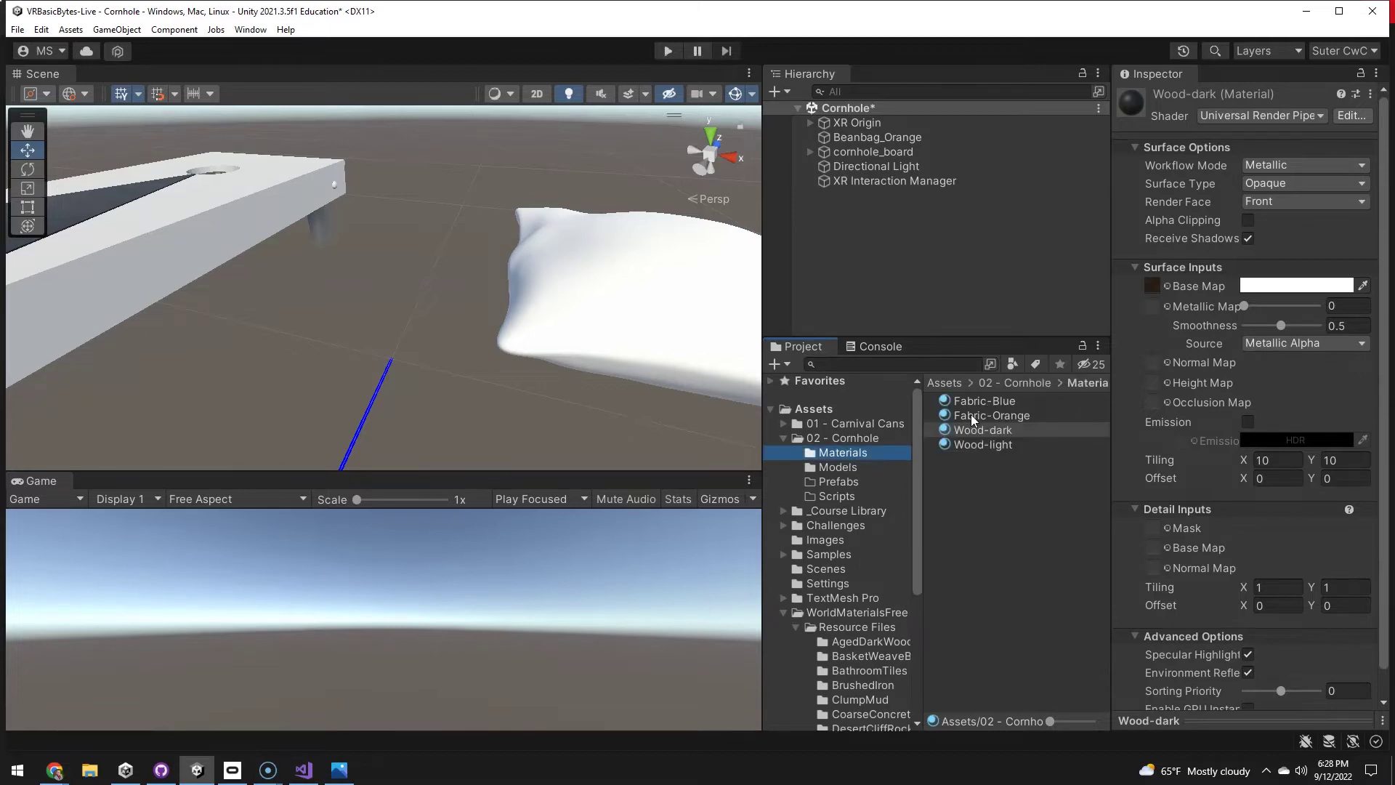
{"action": "left_click", "coordinate": [971, 415]}
{"action": "scroll", "coordinate": [809, 638], "scroll_direction": "down", "scroll_amount": 5}
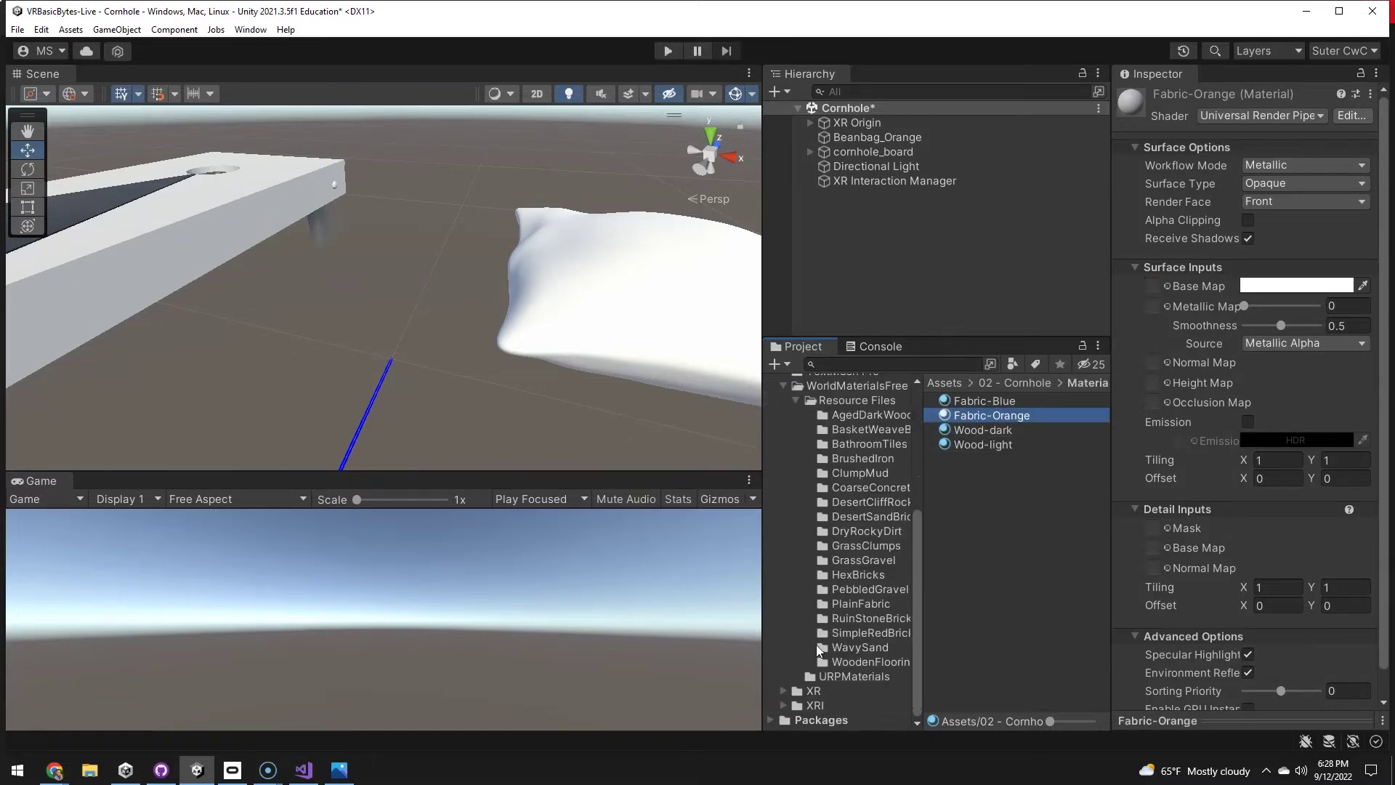
{"action": "left_click", "coordinate": [863, 603]}
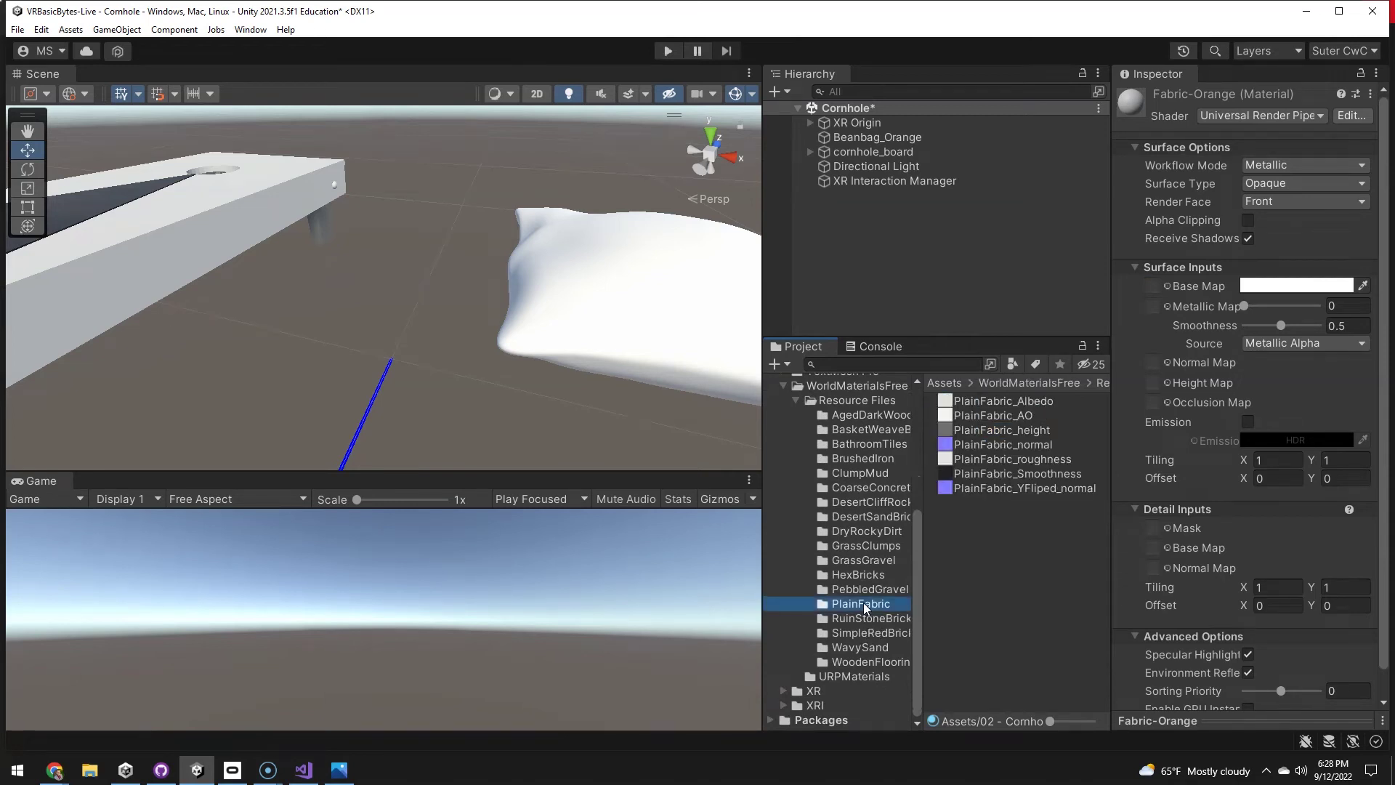
{"action": "left_click_drag", "start_coordinate": [950, 400], "coordinate": [1154, 289]}
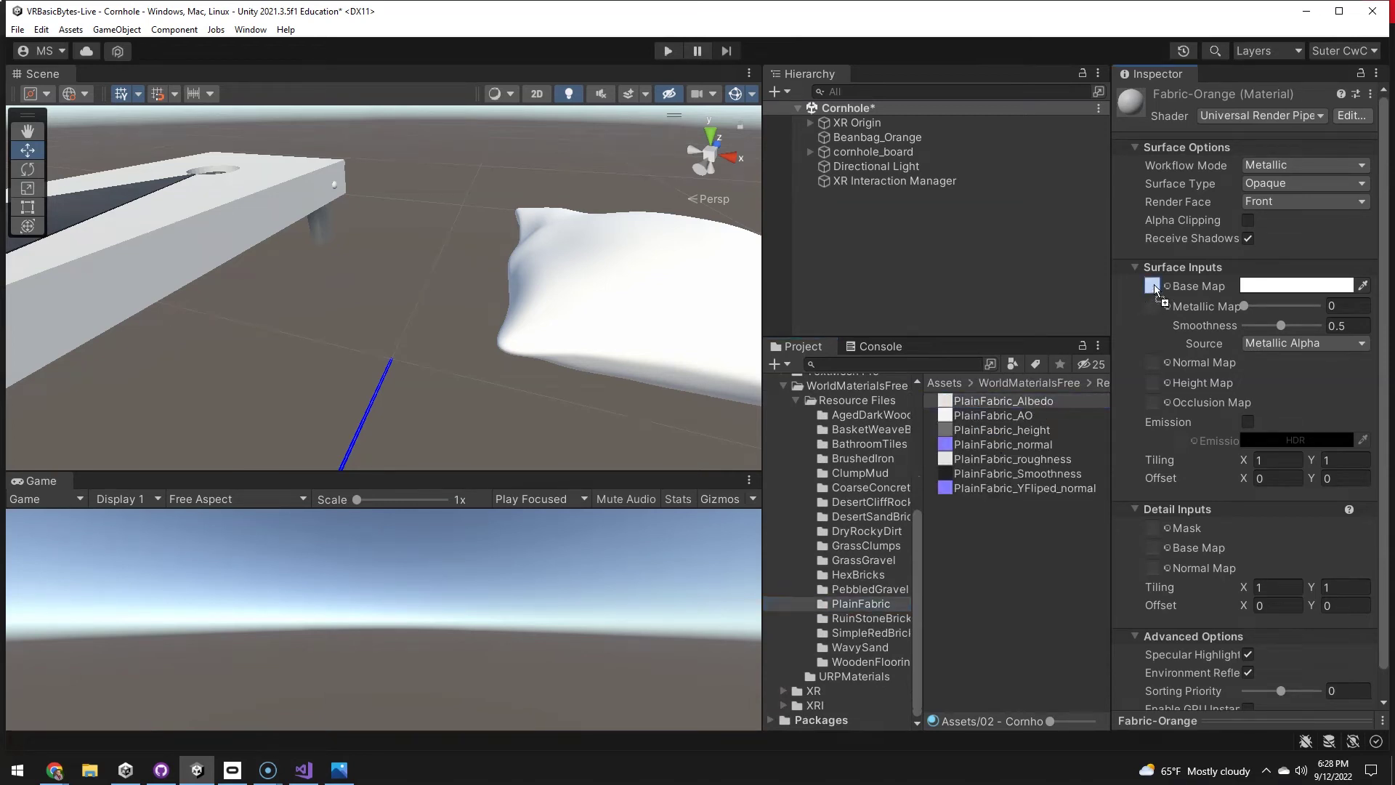
Tint the base map of the Fabric-Orange material bright orange.
{"action": "scroll", "coordinate": [588, 314], "scroll_direction": "up", "scroll_amount": 5, "text": "alt"}
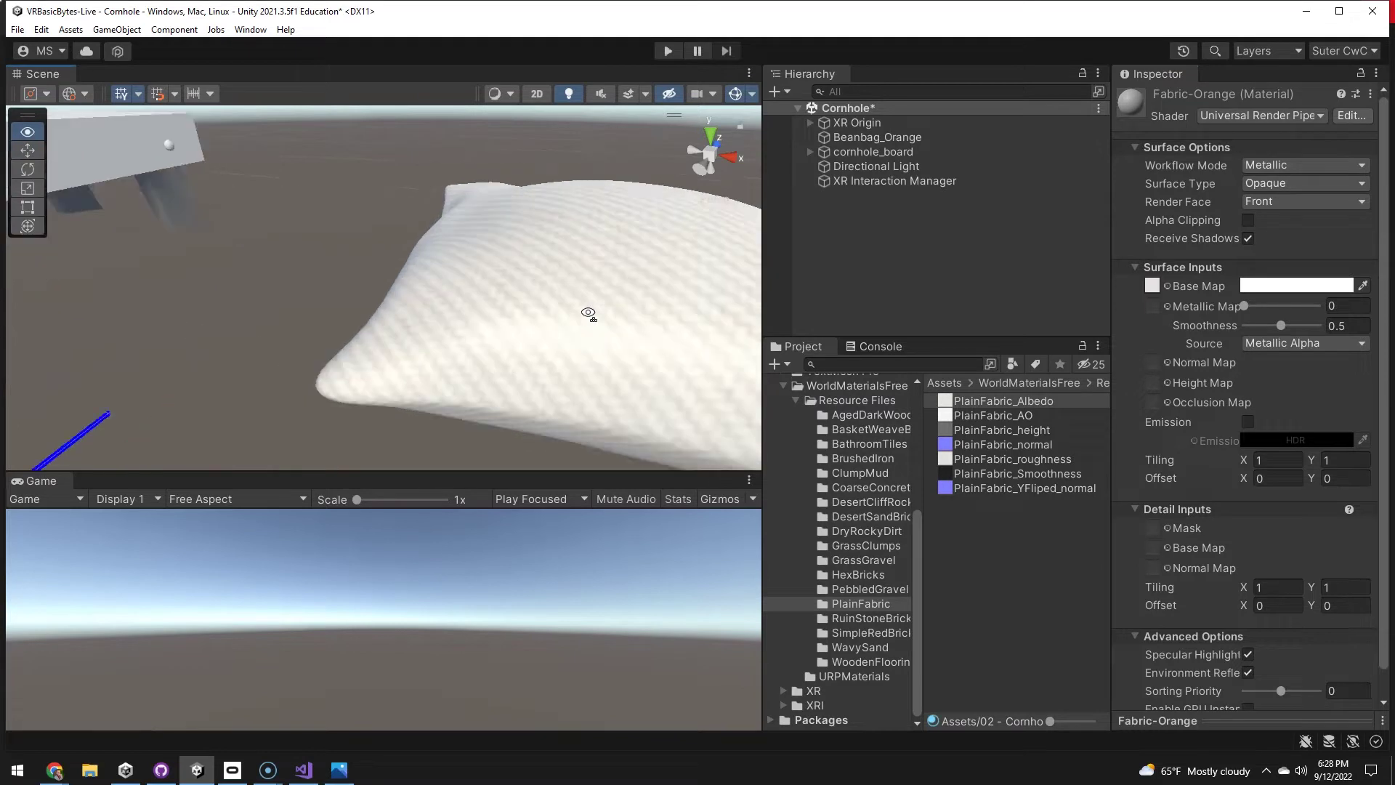
{"action": "left_click", "coordinate": [1272, 292]}
{"action": "left_click_drag", "start_coordinate": [1328, 371], "coordinate": [1365, 392]}
Try moving the cornhole board's top panel and undo the move.
{"action": "left_click_drag", "start_coordinate": [654, 309], "coordinate": [597, 252], "text": "alt"}
{"action": "scroll", "coordinate": [629, 291], "scroll_direction": "down", "scroll_amount": 3}
{"action": "scroll", "coordinate": [597, 252], "scroll_direction": "up", "scroll_amount": 3}
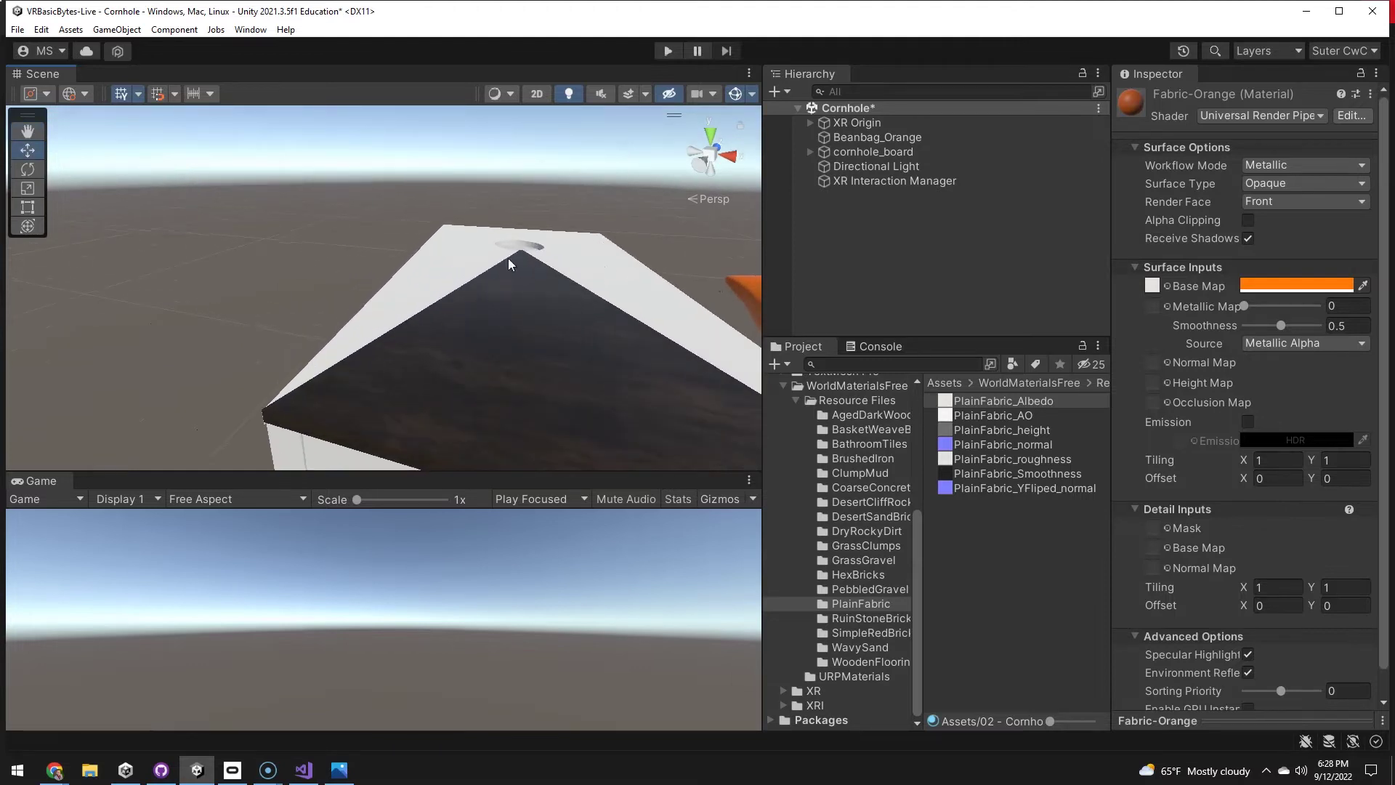
{"action": "left_click", "coordinate": [585, 255]}
{"action": "left_click_drag", "start_coordinate": [609, 294], "coordinate": [460, 279]}
{"action": "key", "text": "ctrl+z"}
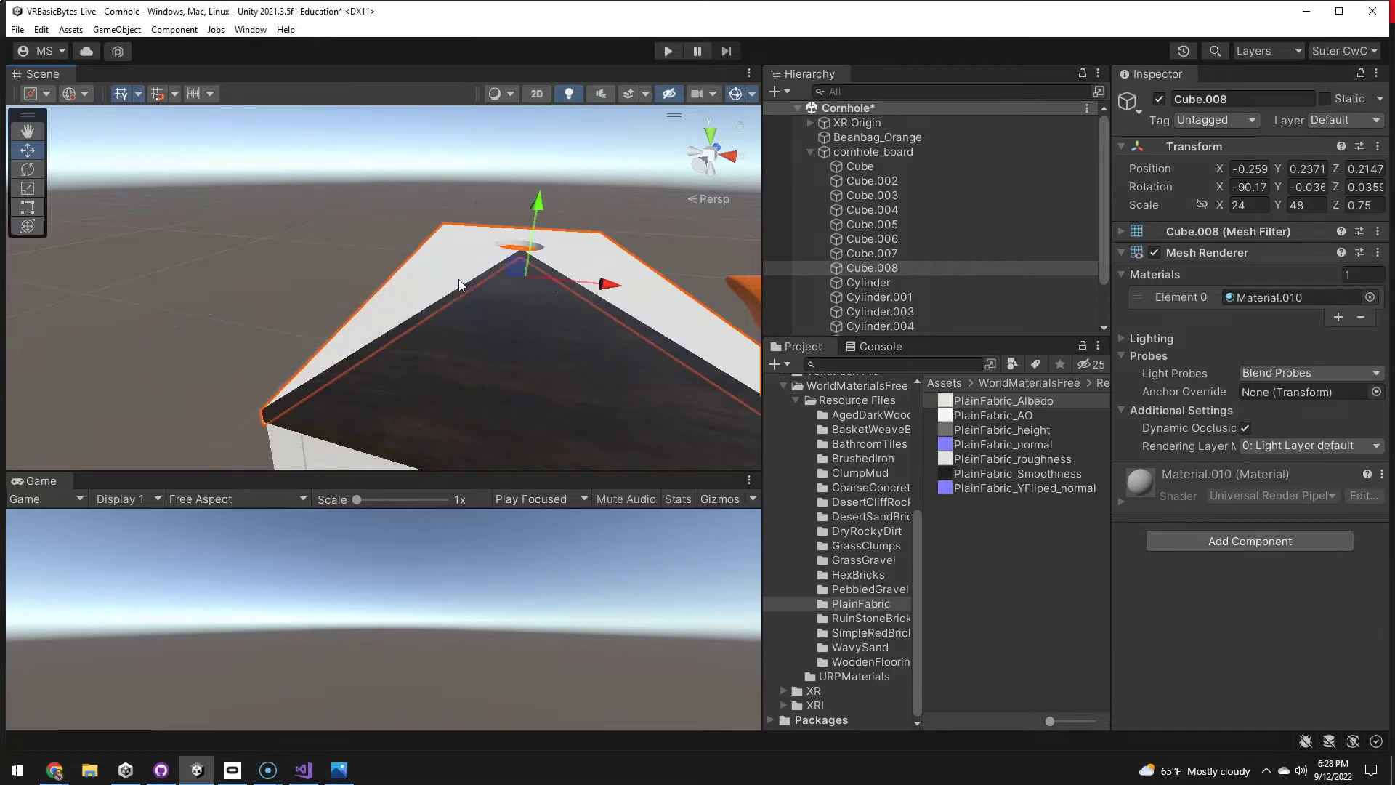
Assign the WoodenFlooring_Albedo texture from WorldMaterialsFree as the base map of the Wood-light material.
{"action": "left_click", "coordinate": [848, 662]}
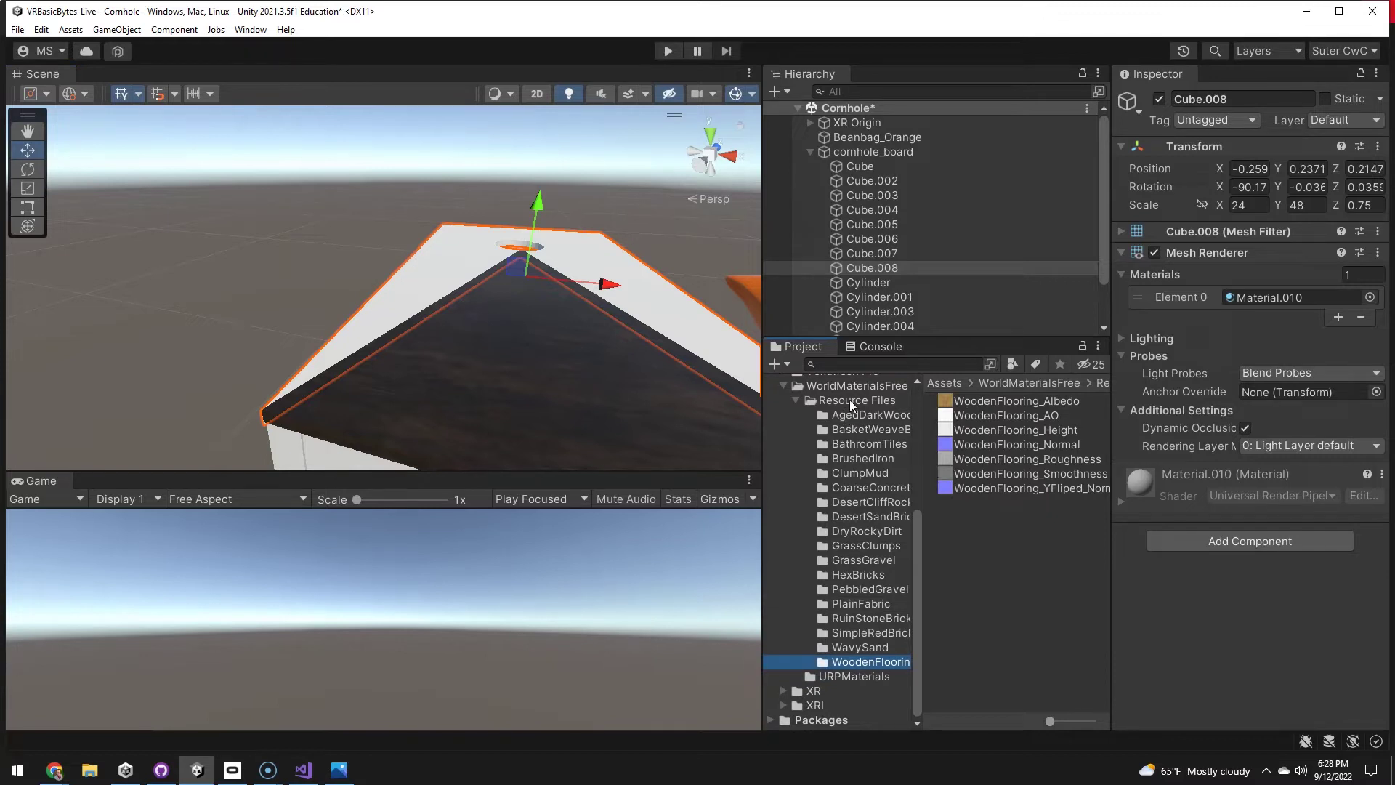
{"action": "scroll", "coordinate": [843, 413], "scroll_direction": "up", "scroll_amount": 3}
{"action": "scroll", "coordinate": [827, 404], "scroll_direction": "up", "scroll_amount": 6}
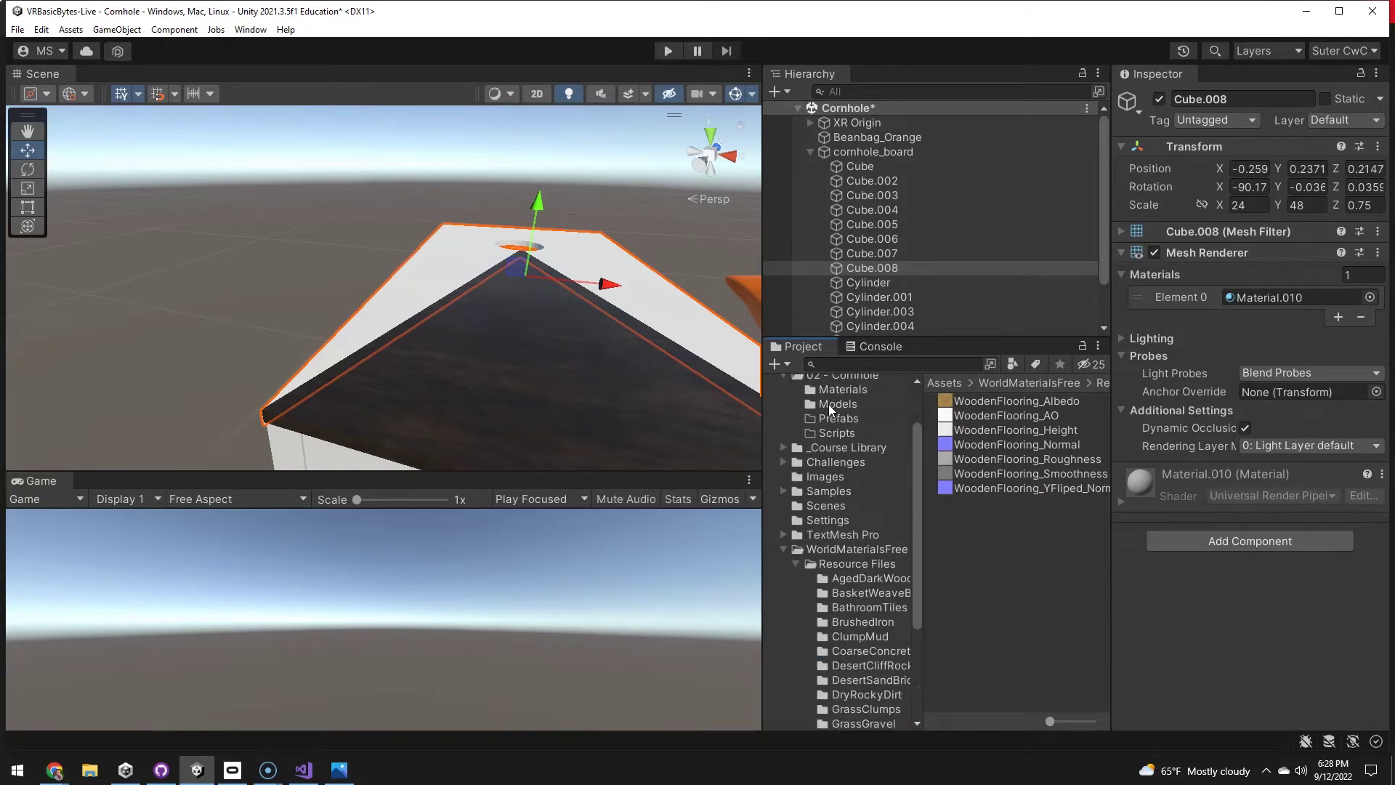
{"action": "left_click", "coordinate": [830, 391]}
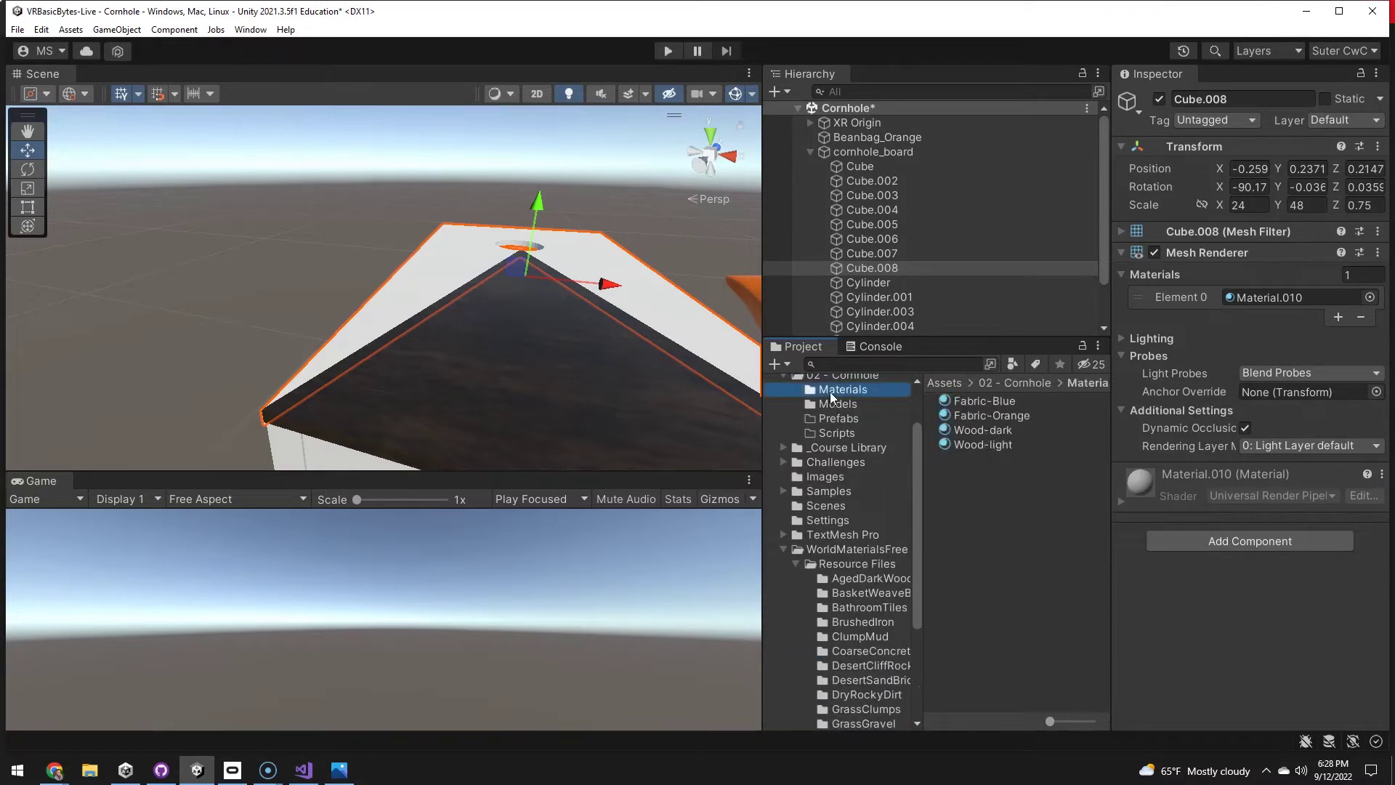
{"action": "left_click", "coordinate": [969, 444]}
{"action": "scroll", "coordinate": [878, 586], "scroll_direction": "down", "scroll_amount": 9}
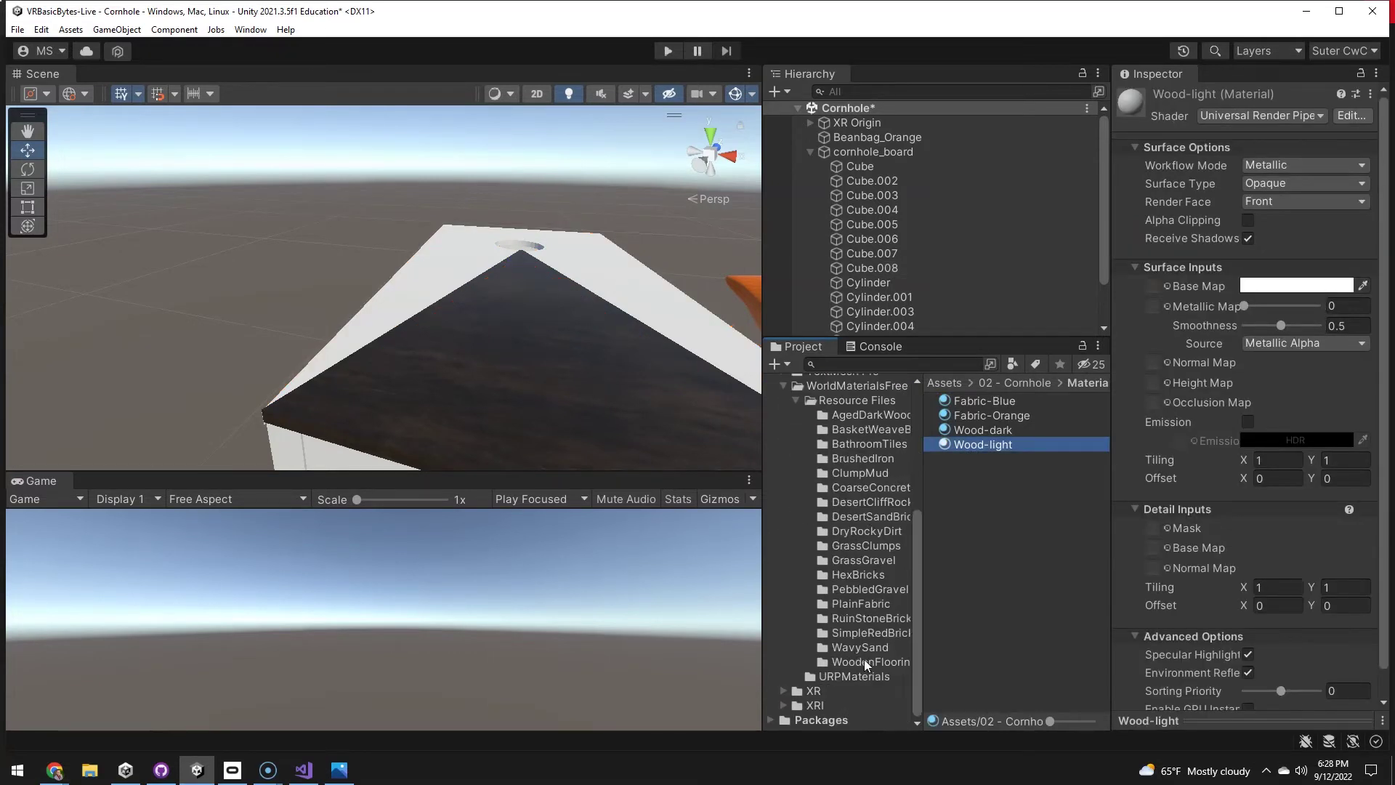
{"action": "left_click", "coordinate": [864, 660]}
{"action": "left_click", "coordinate": [947, 404]}
{"action": "left_click_drag", "start_coordinate": [947, 404], "coordinate": [1153, 285]}
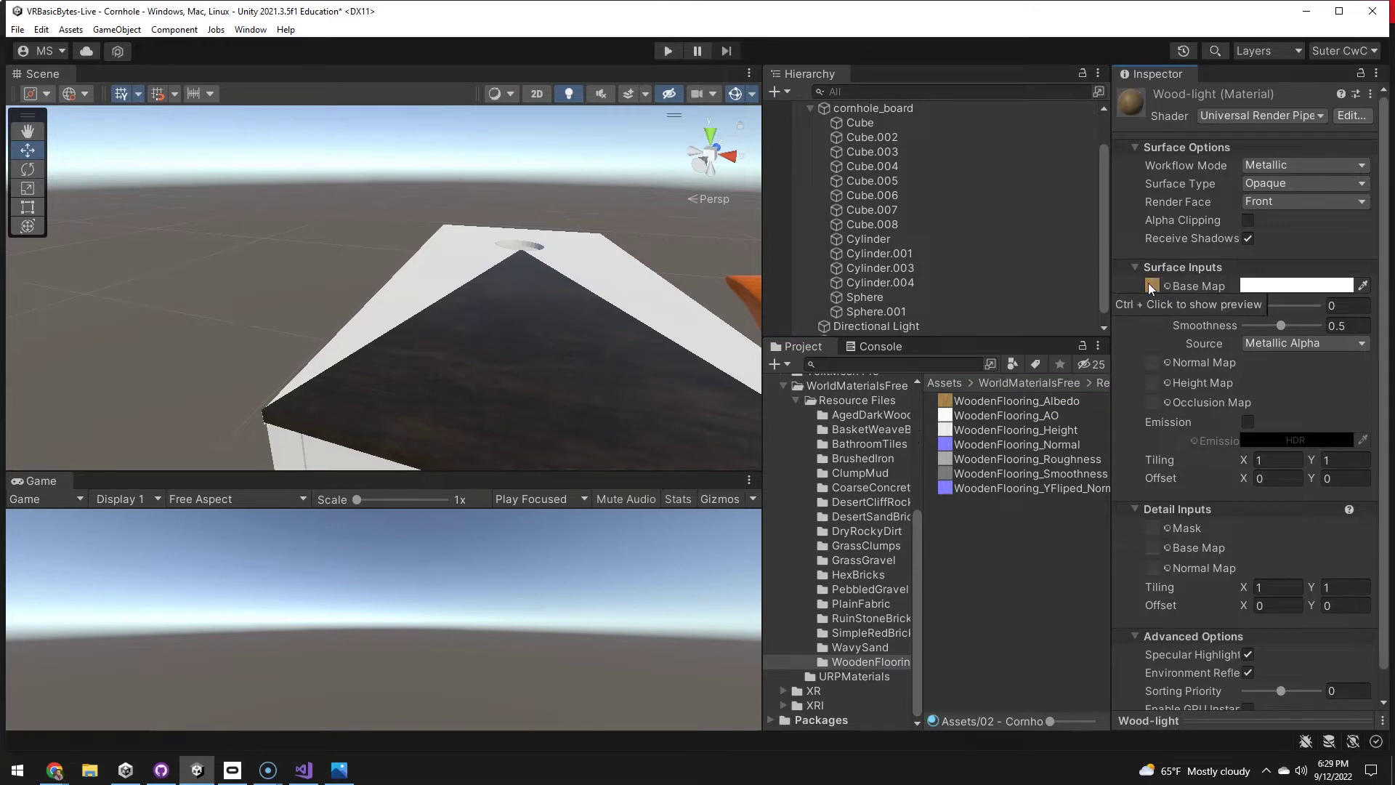
Apply the Wood-light material to the top panel of the cornhole board.
{"action": "scroll", "coordinate": [839, 400], "scroll_direction": "up", "scroll_amount": 5}
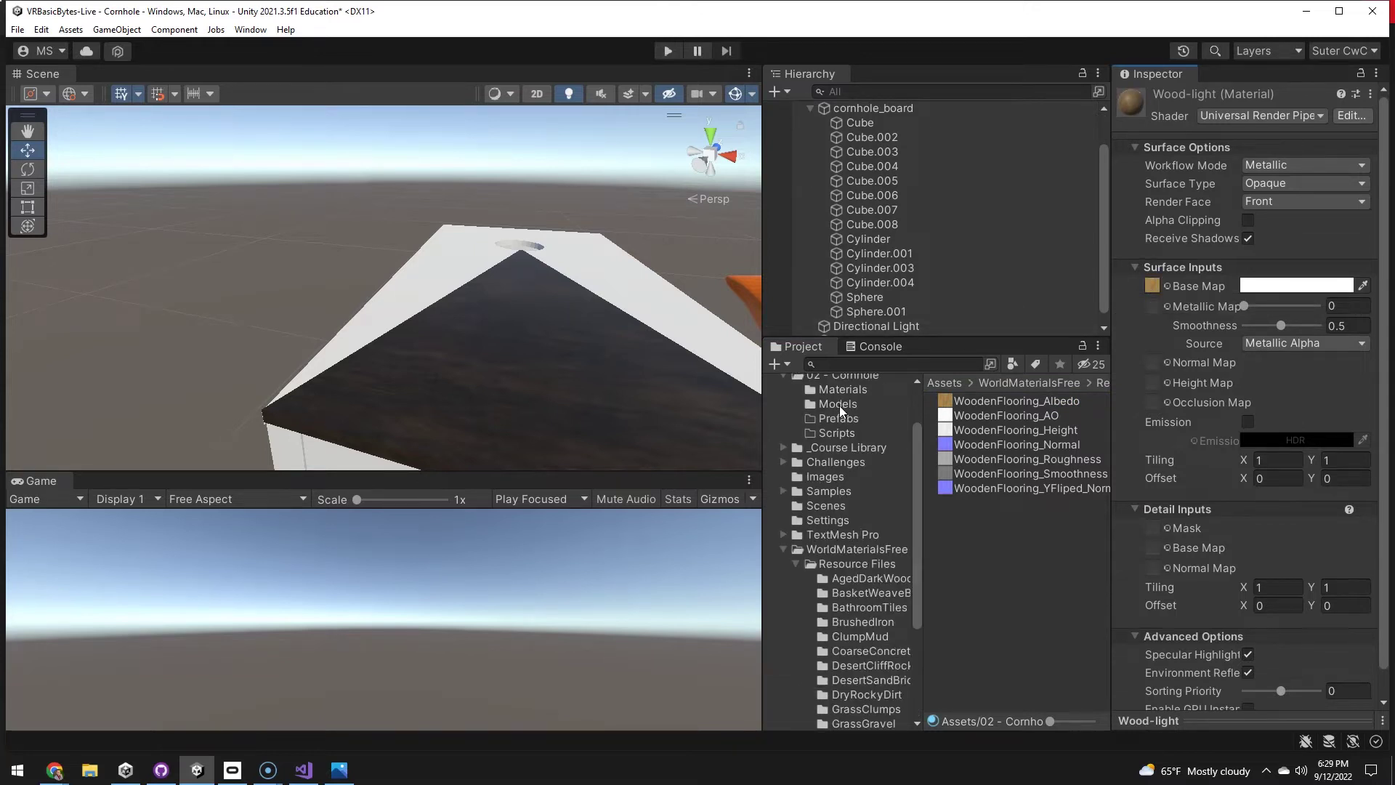
{"action": "left_click", "coordinate": [840, 391]}
{"action": "left_click_drag", "start_coordinate": [983, 445], "coordinate": [581, 401]}
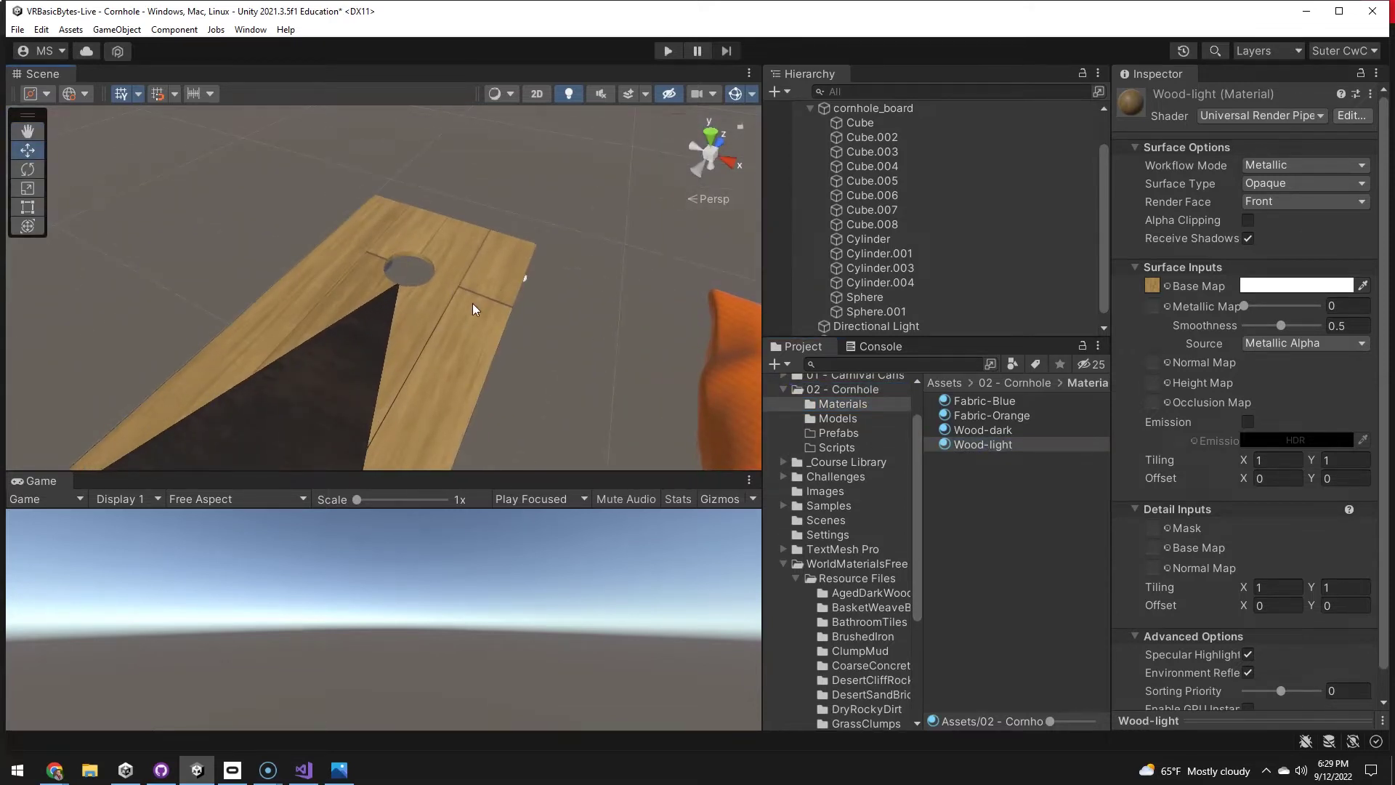
Set the surface tiling of the Wood-light material to 2 in X and 2 in Y.
{"action": "left_click_drag", "start_coordinate": [1242, 463], "coordinate": [1277, 464]}
{"action": "left_click", "coordinate": [1277, 460]}
{"action": "type", "text": "2"}
{"action": "key", "text": "Tab"}
{"action": "type", "text": "2"}
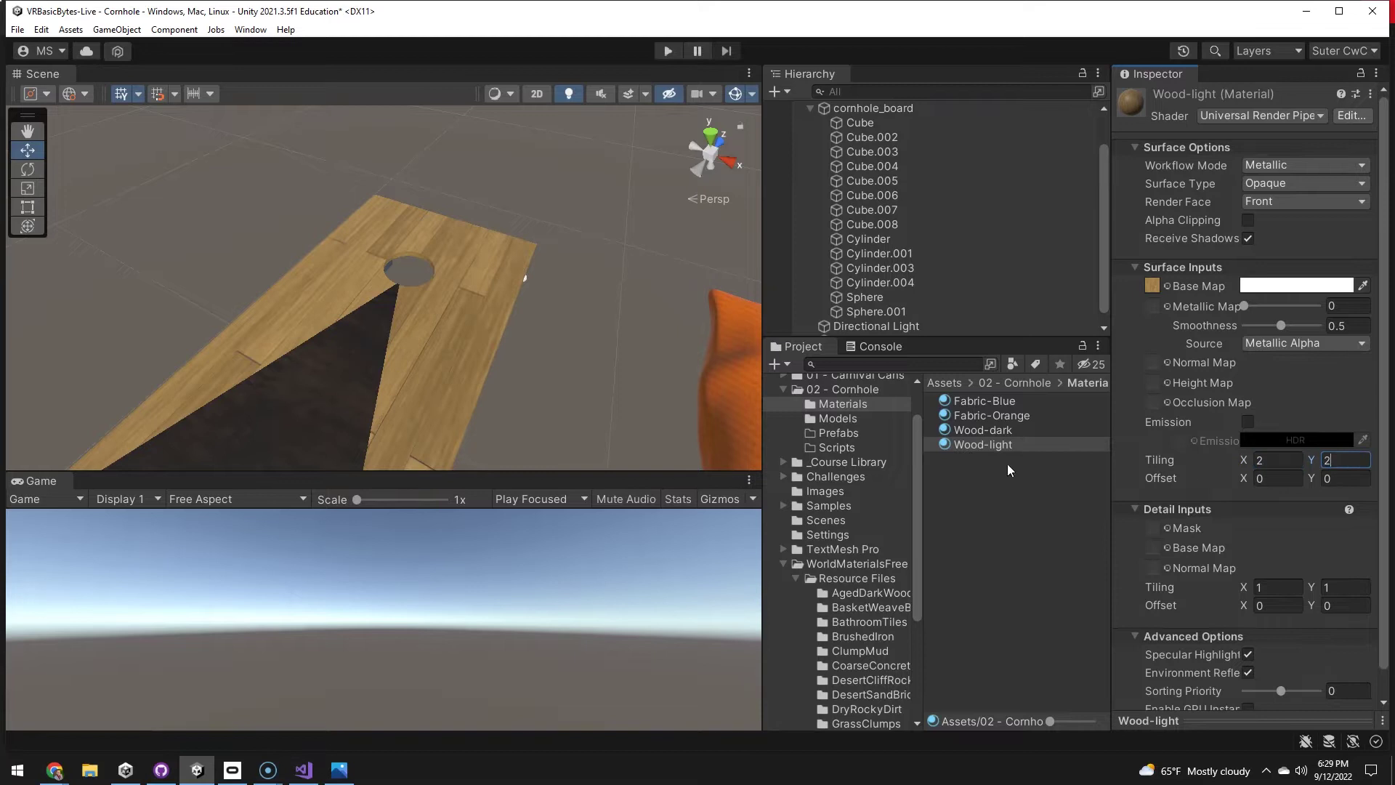
Apply the Wood-light material to the remaining side panels, end panels and legs of the cornhole board.
{"action": "right_click_drag", "start_coordinate": [555, 329], "coordinate": [463, 363]}
{"action": "left_click_drag", "start_coordinate": [974, 445], "coordinate": [431, 286]}
{"action": "left_click_drag", "start_coordinate": [460, 276], "coordinate": [49, 95], "text": "alt"}
{"action": "left_click_drag", "start_coordinate": [947, 444], "coordinate": [319, 366]}
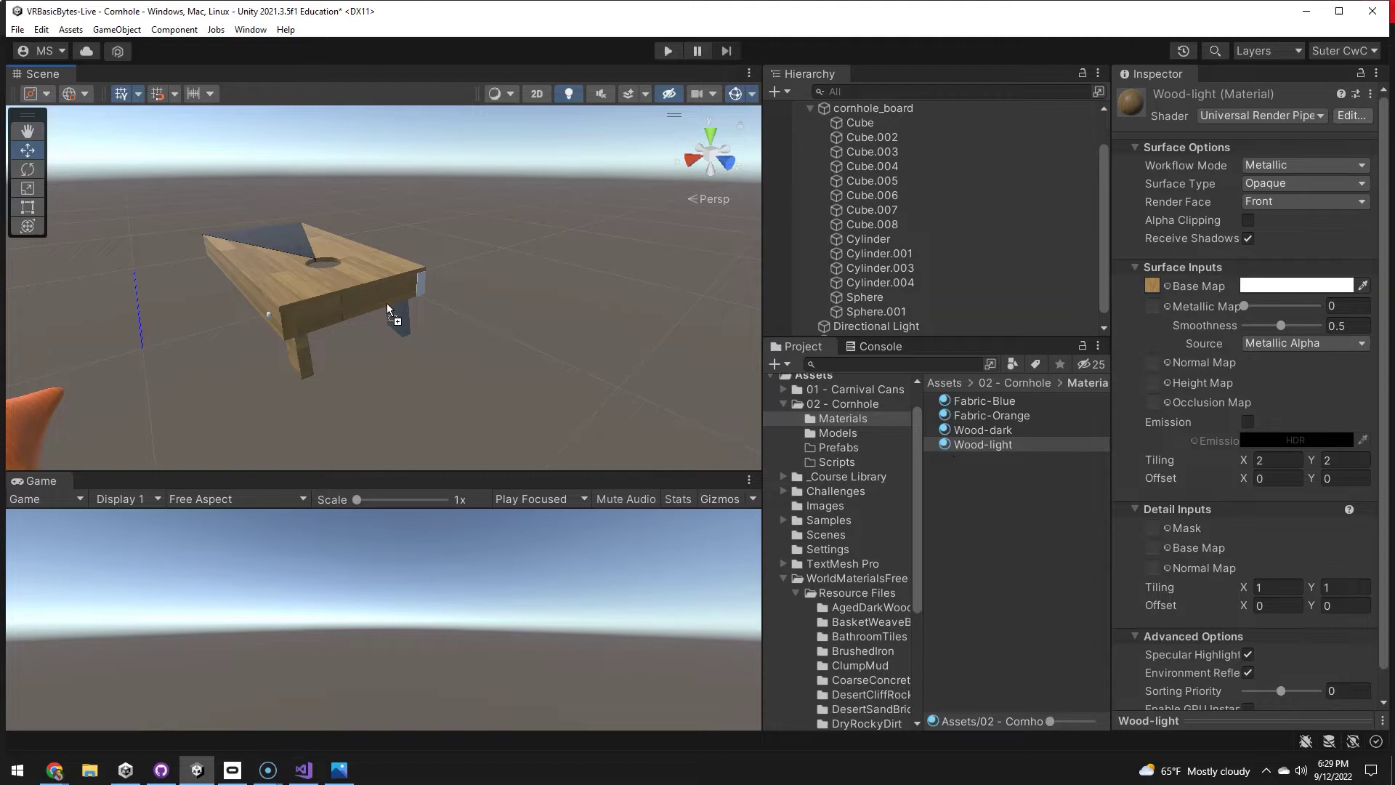
{"action": "left_click_drag", "start_coordinate": [429, 302], "coordinate": [124, 370], "text": "alt"}
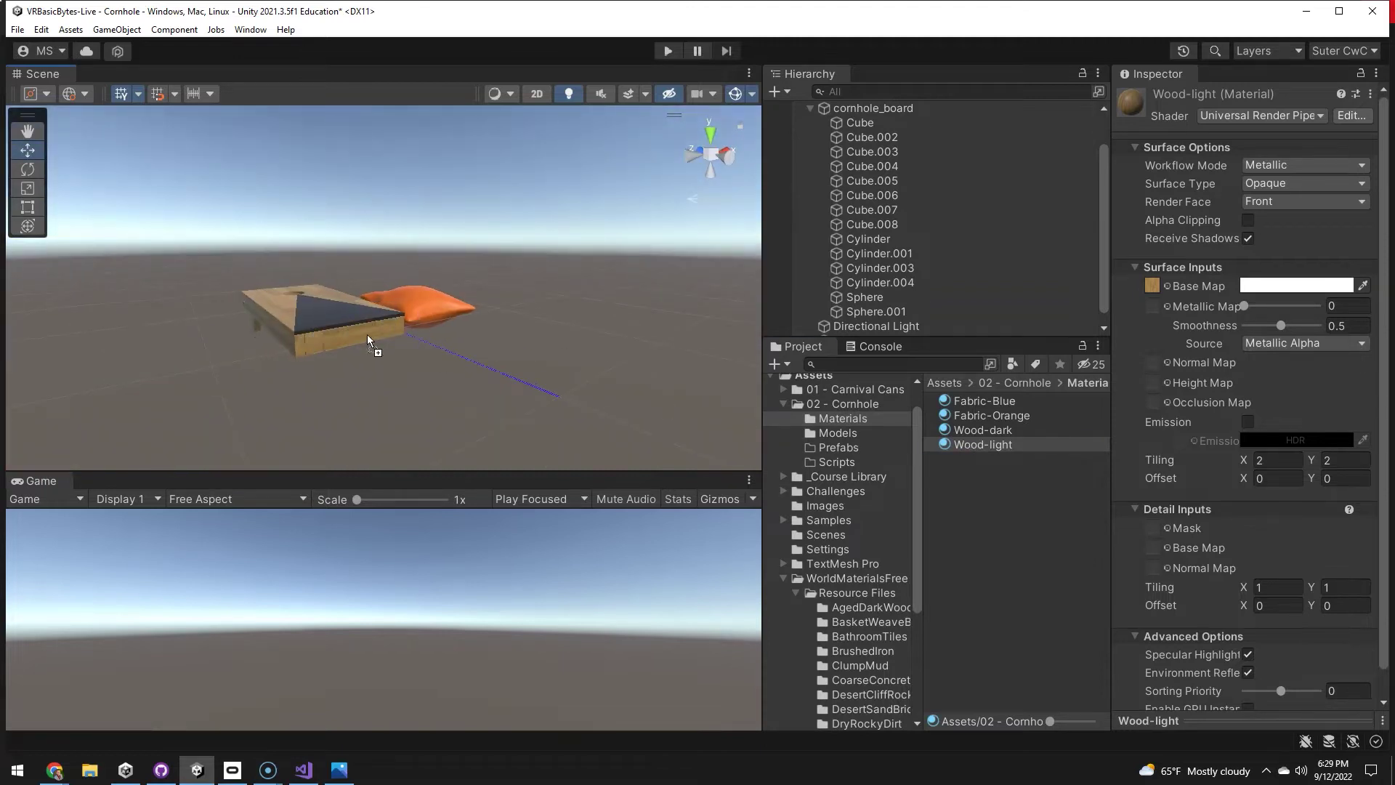
Create a new material named Bolts in the 02 - Cornhole Materials folder.
{"action": "left_click", "coordinate": [961, 464]}
{"action": "right_click", "coordinate": [977, 474]}
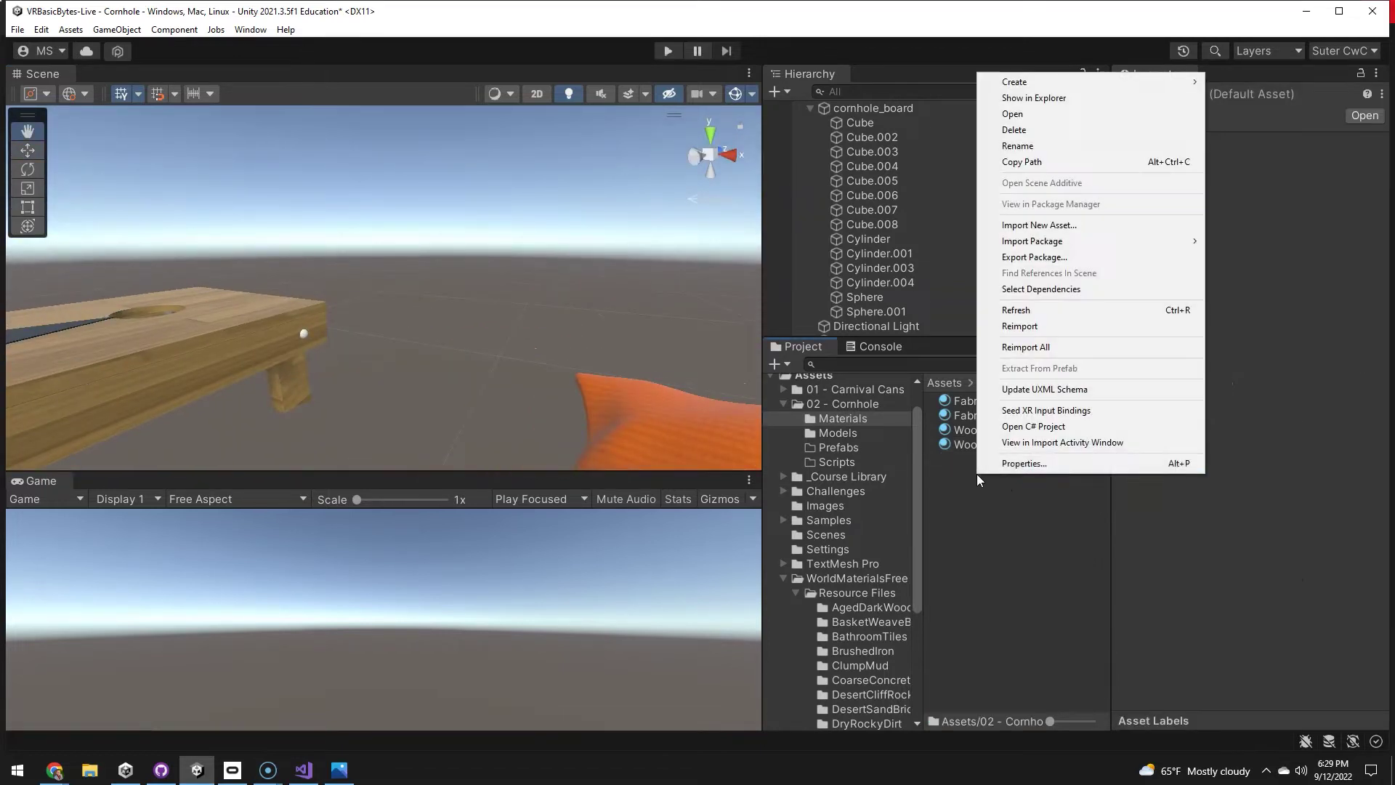
{"action": "mouse_move", "coordinate": [1045, 81]}
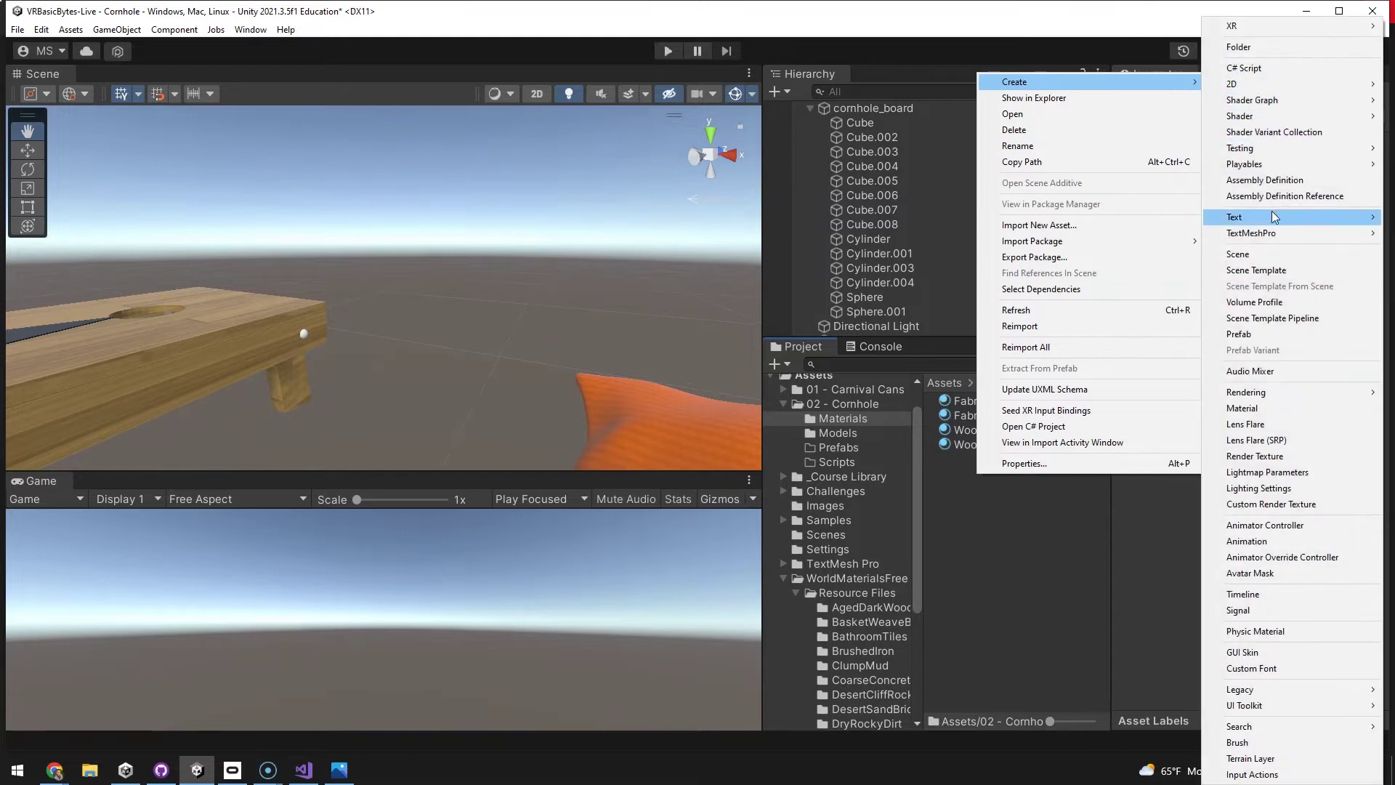
{"action": "left_click", "coordinate": [1267, 407]}
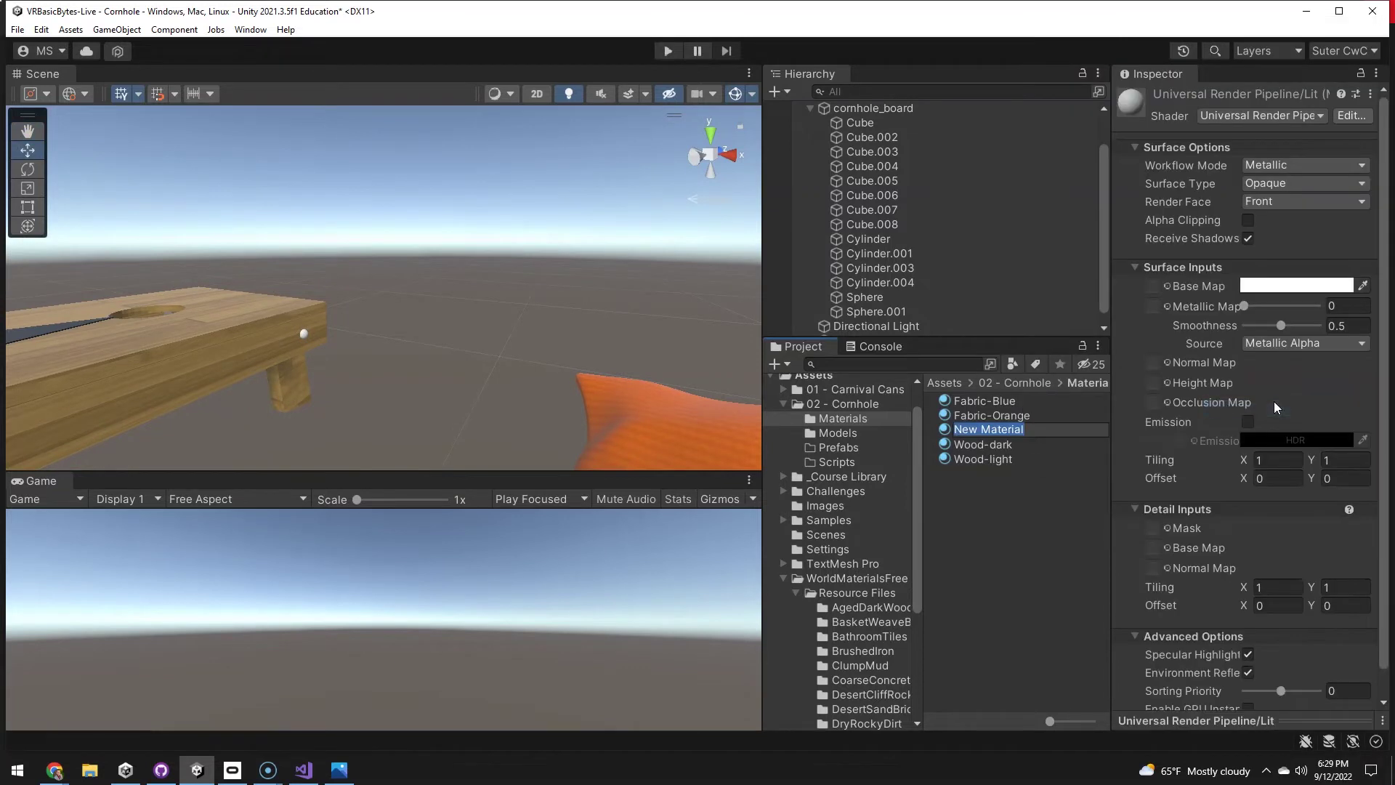
{"action": "type", "text": "Bolts"}
{"action": "key", "text": "Return"}
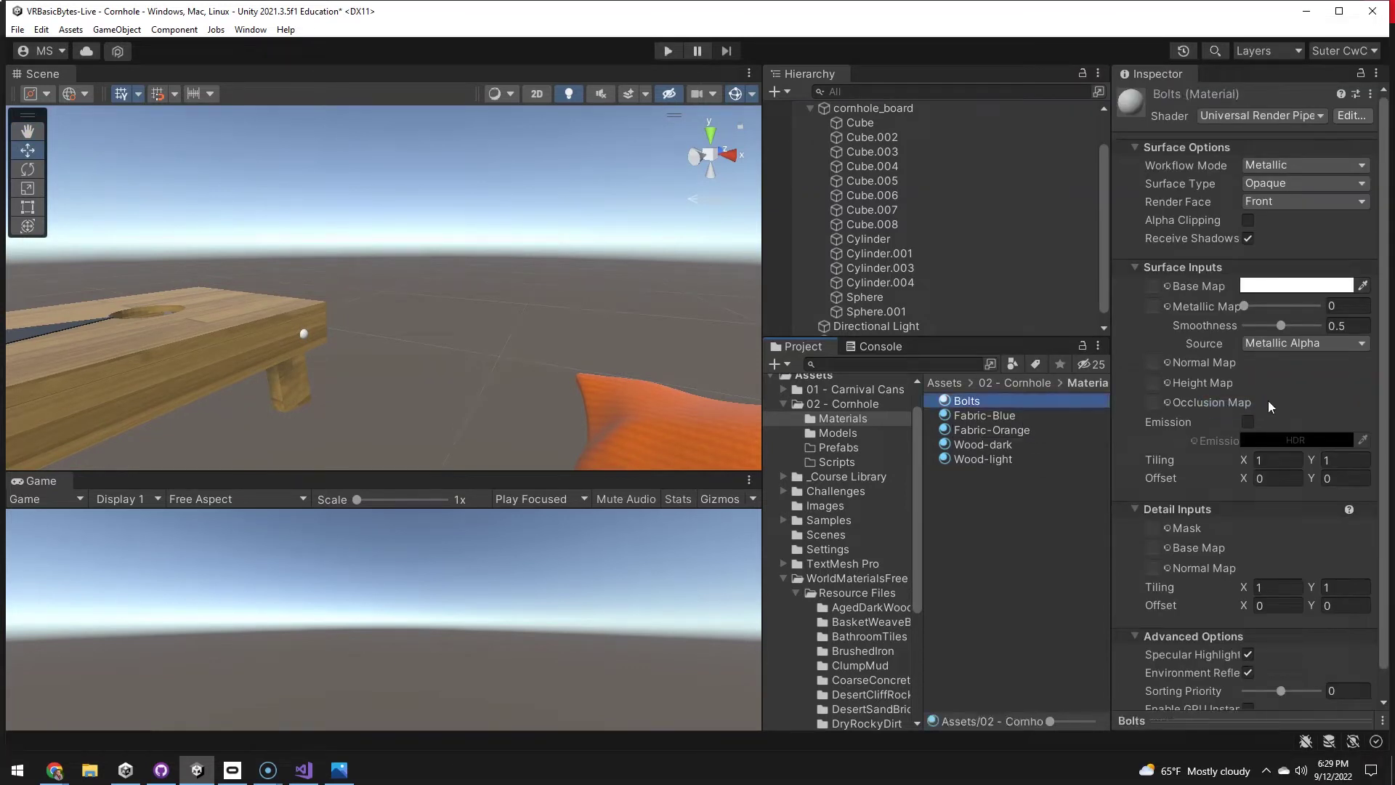
Apply the Bolts material to the round bolt heads on both sides of the cornhole board.
{"action": "scroll", "coordinate": [500, 411], "scroll_direction": "up", "scroll_amount": 5}
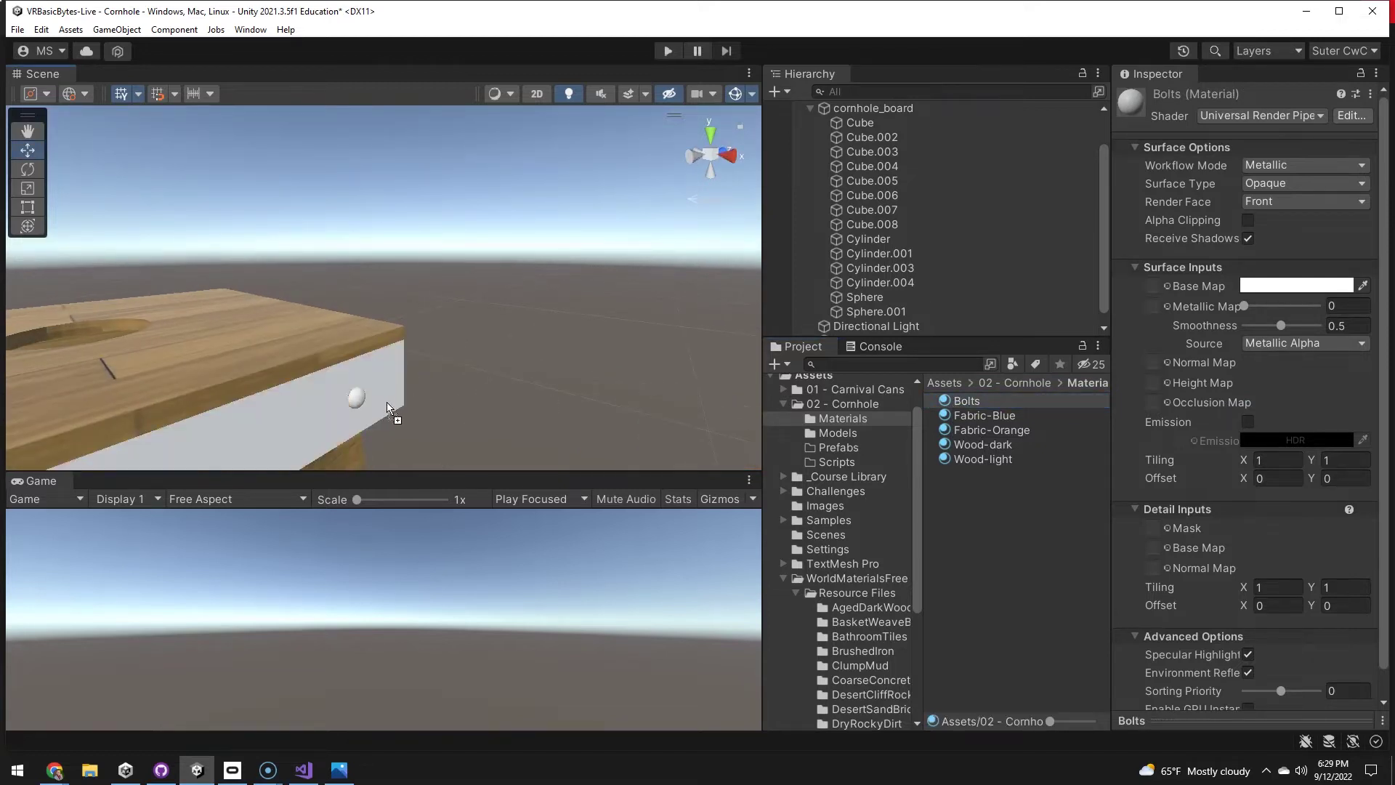
{"action": "left_click_drag", "start_coordinate": [361, 411], "coordinate": [552, 381], "text": "alt"}
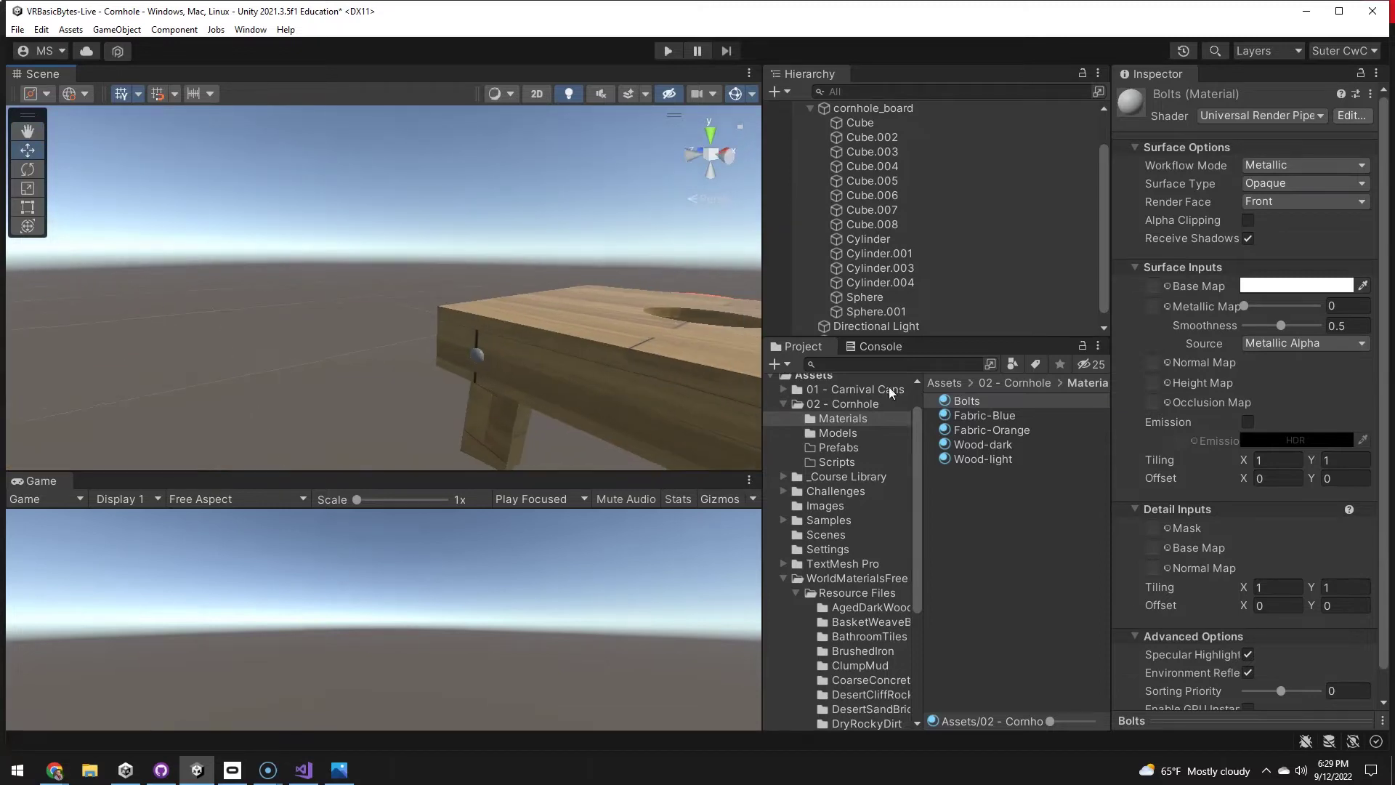
{"action": "left_click_drag", "start_coordinate": [966, 400], "coordinate": [477, 360]}
{"action": "left_click_drag", "start_coordinate": [589, 356], "coordinate": [548, 367], "text": "alt"}
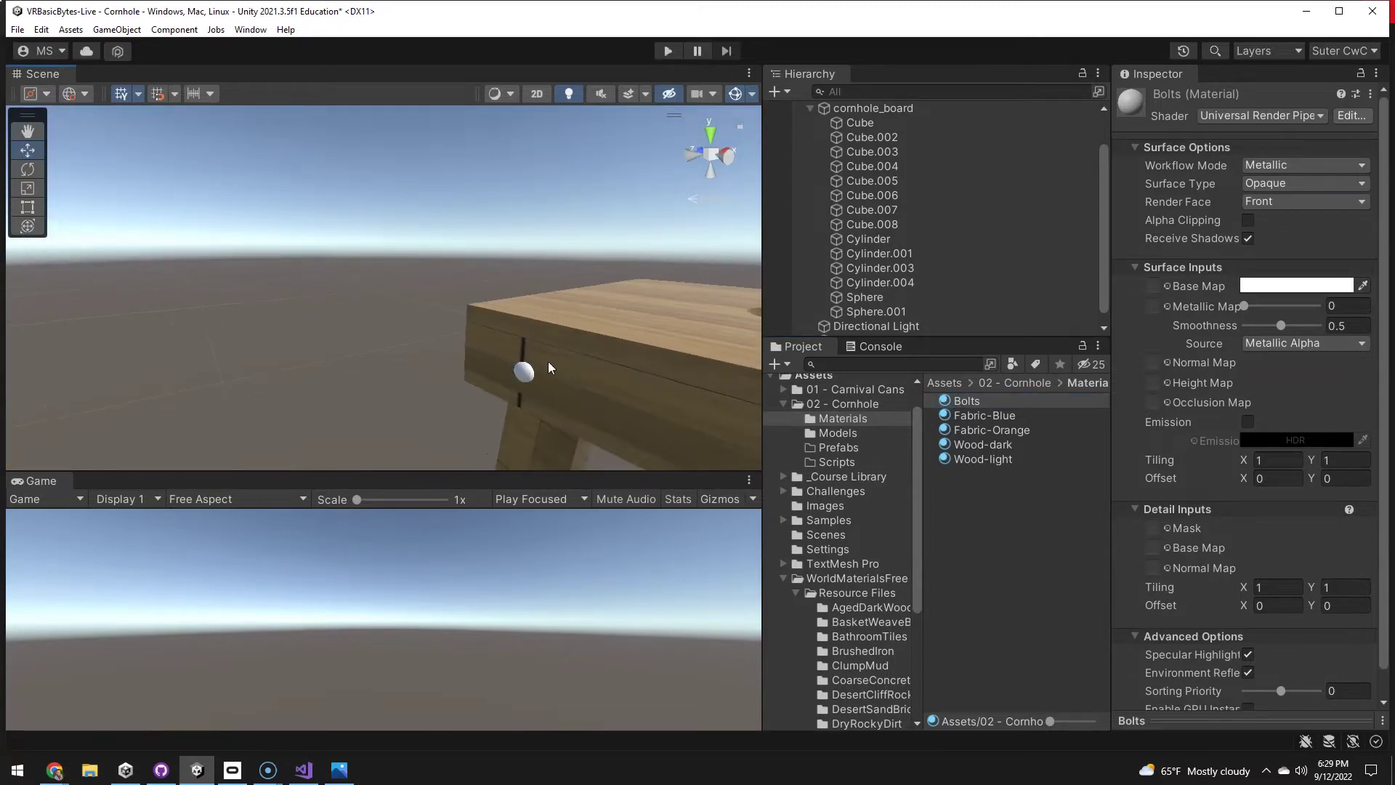
{"action": "left_click", "coordinate": [523, 373]}
{"action": "key", "text": "f"}
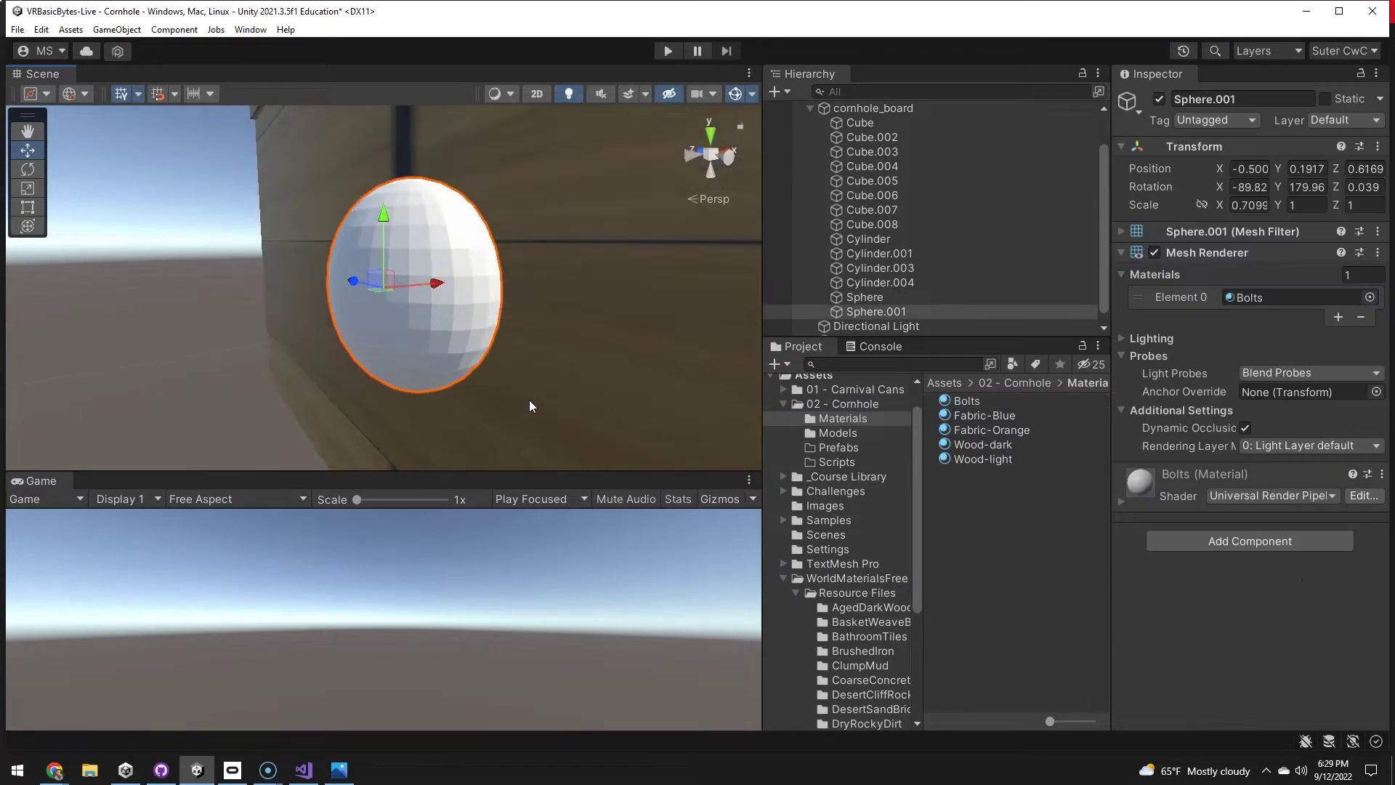
Assign BrushedIron_Albedo as the base map of the Bolts material and tint its base colour light grey.
{"action": "left_click", "coordinate": [973, 400]}
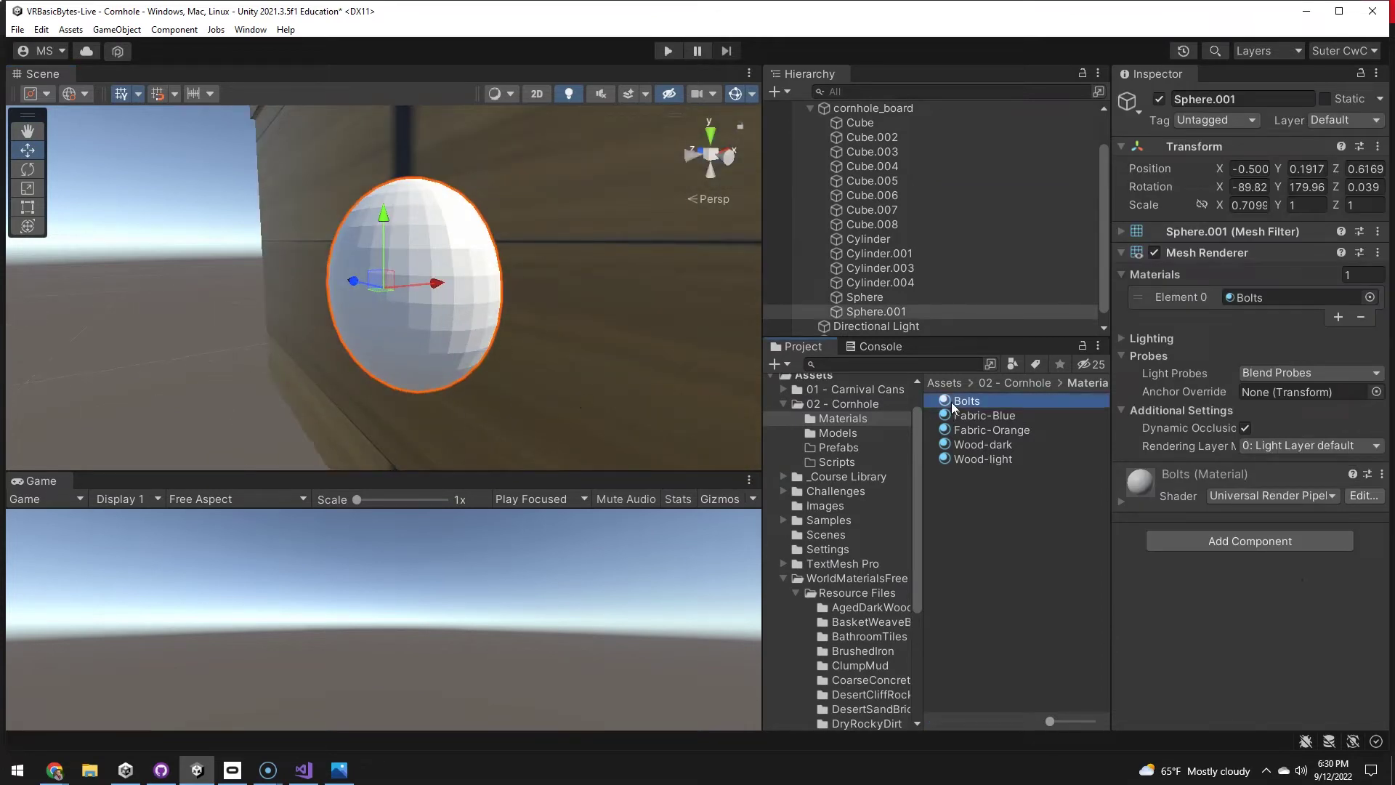
{"action": "left_click", "coordinate": [843, 651]}
{"action": "mouse_move", "coordinate": [944, 399]}
{"action": "left_mouse_down"}
{"action": "mouse_move", "coordinate": [1120, 328]}
{"action": "mouse_move", "coordinate": [1153, 286]}
{"action": "left_mouse_up"}
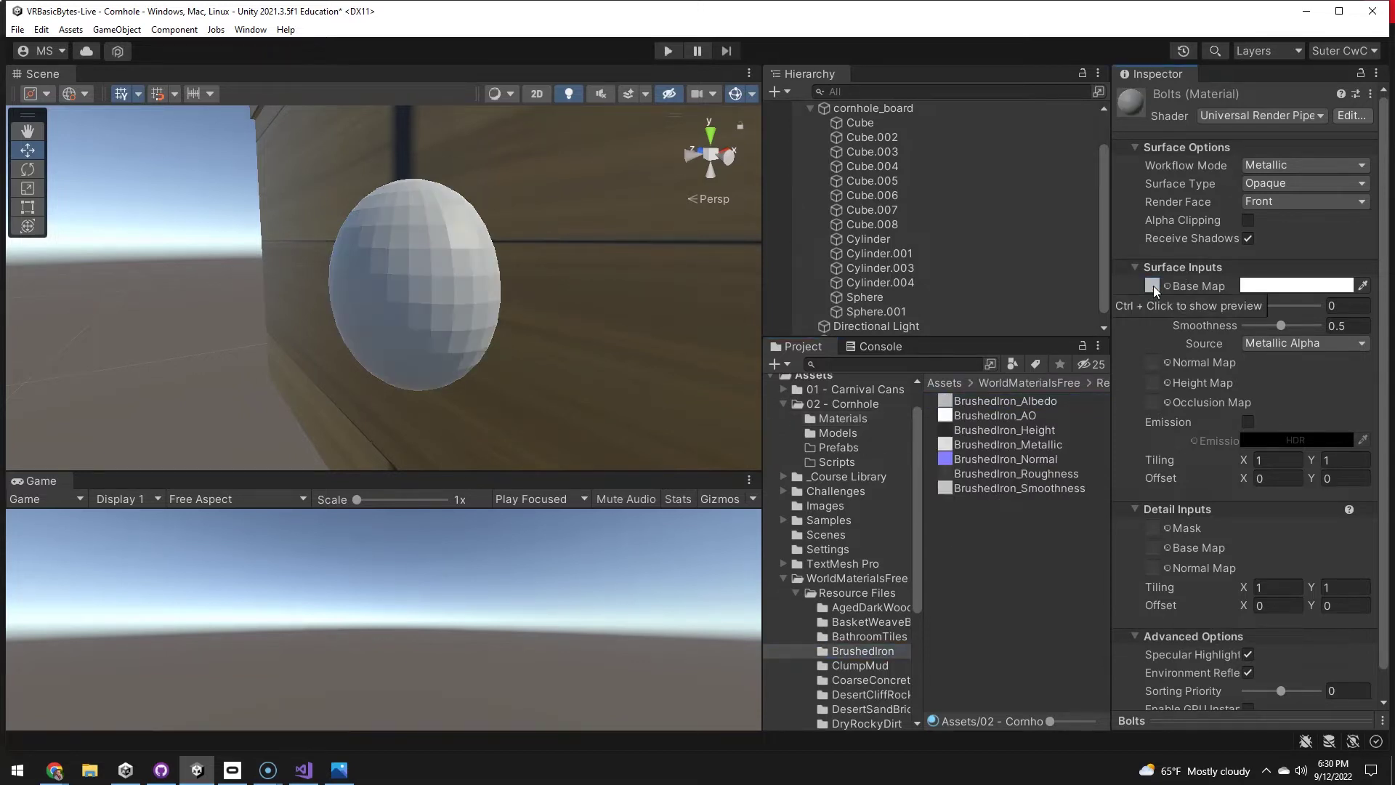
{"action": "left_click", "coordinate": [1246, 287]}
{"action": "mouse_move", "coordinate": [1228, 403]}
{"action": "left_mouse_down"}
{"action": "mouse_move", "coordinate": [1242, 393]}
{"action": "mouse_move", "coordinate": [1227, 407]}
{"action": "left_mouse_up"}
{"action": "right_click_drag", "start_coordinate": [756, 336], "coordinate": [421, 405]}
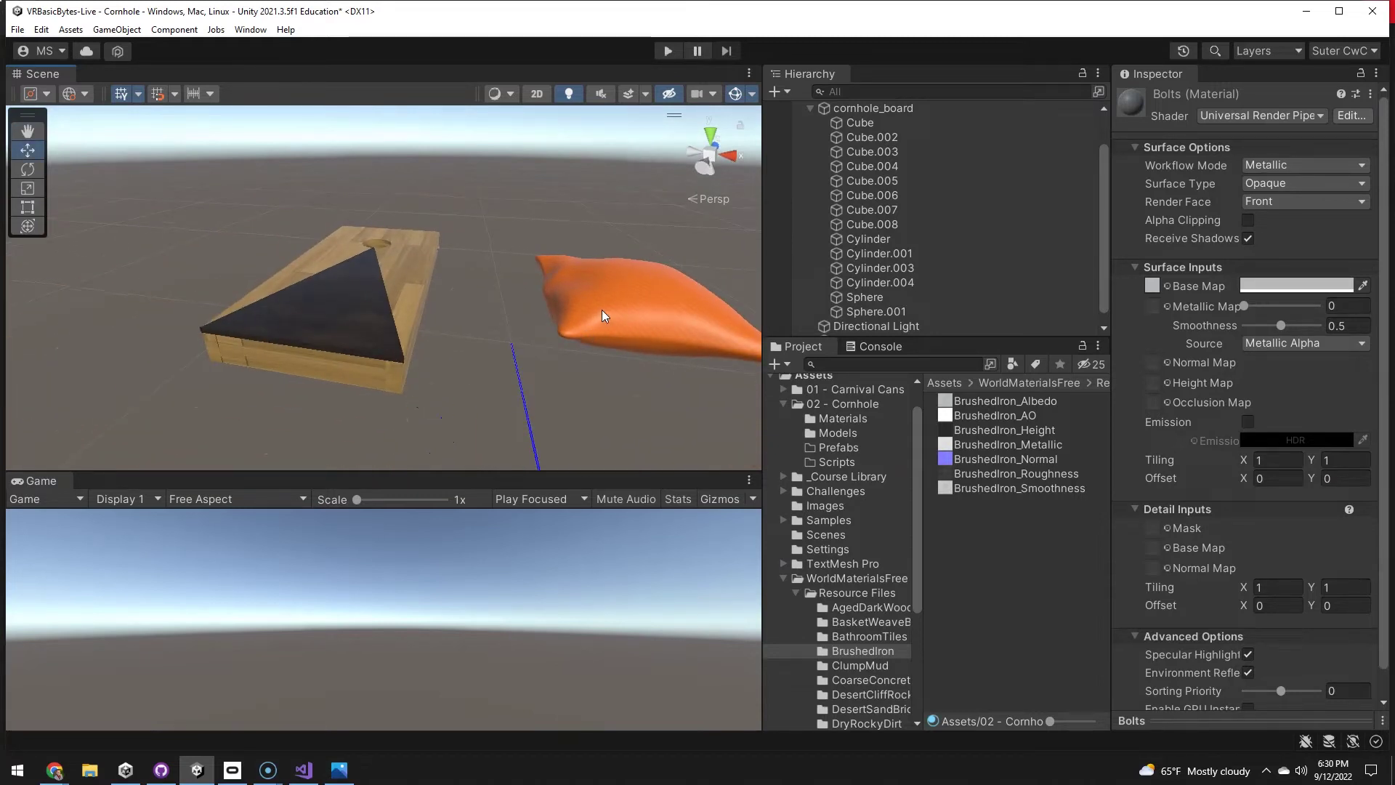
Set the scale of Beanbag_Orange to 10 in X, Y and Z.
{"action": "left_click", "coordinate": [601, 310]}
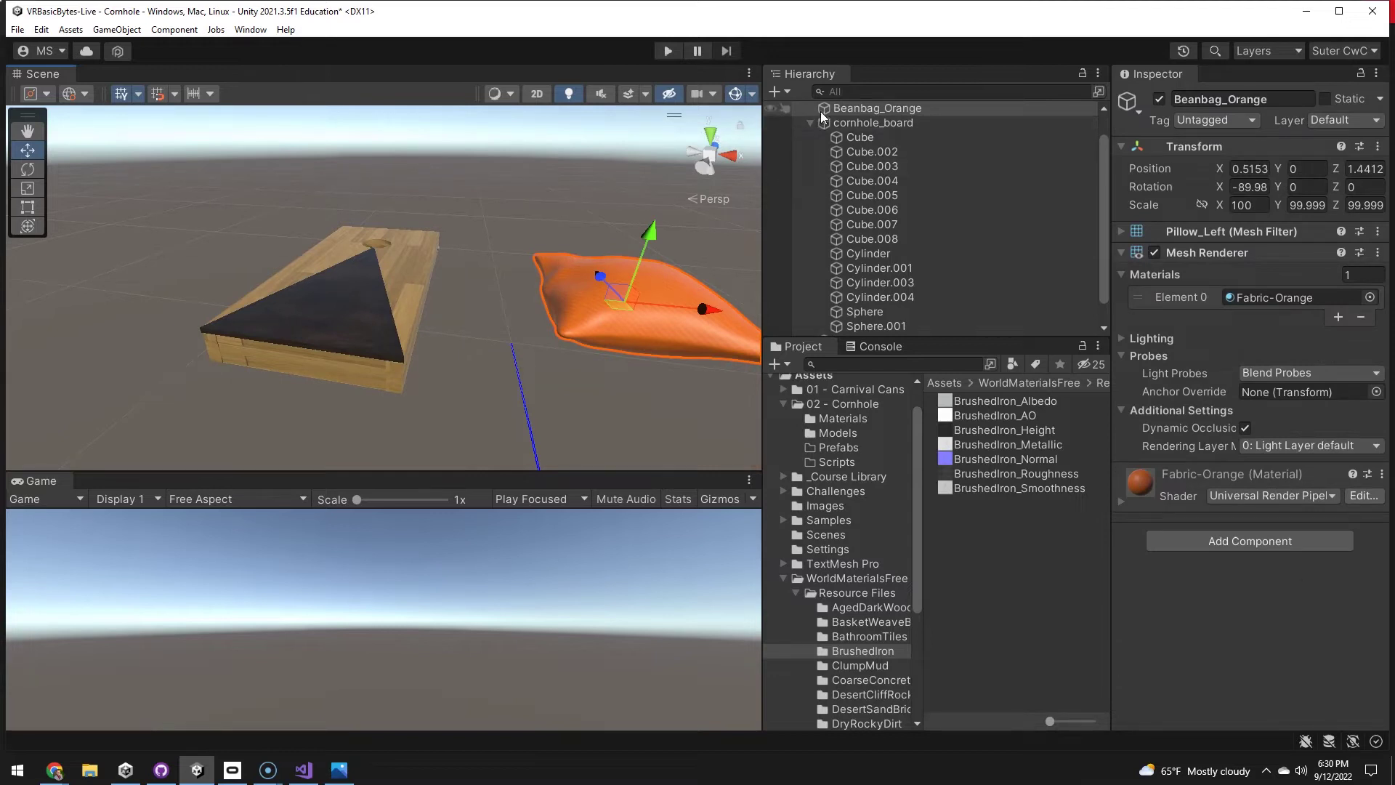
{"action": "left_click", "coordinate": [1243, 205]}
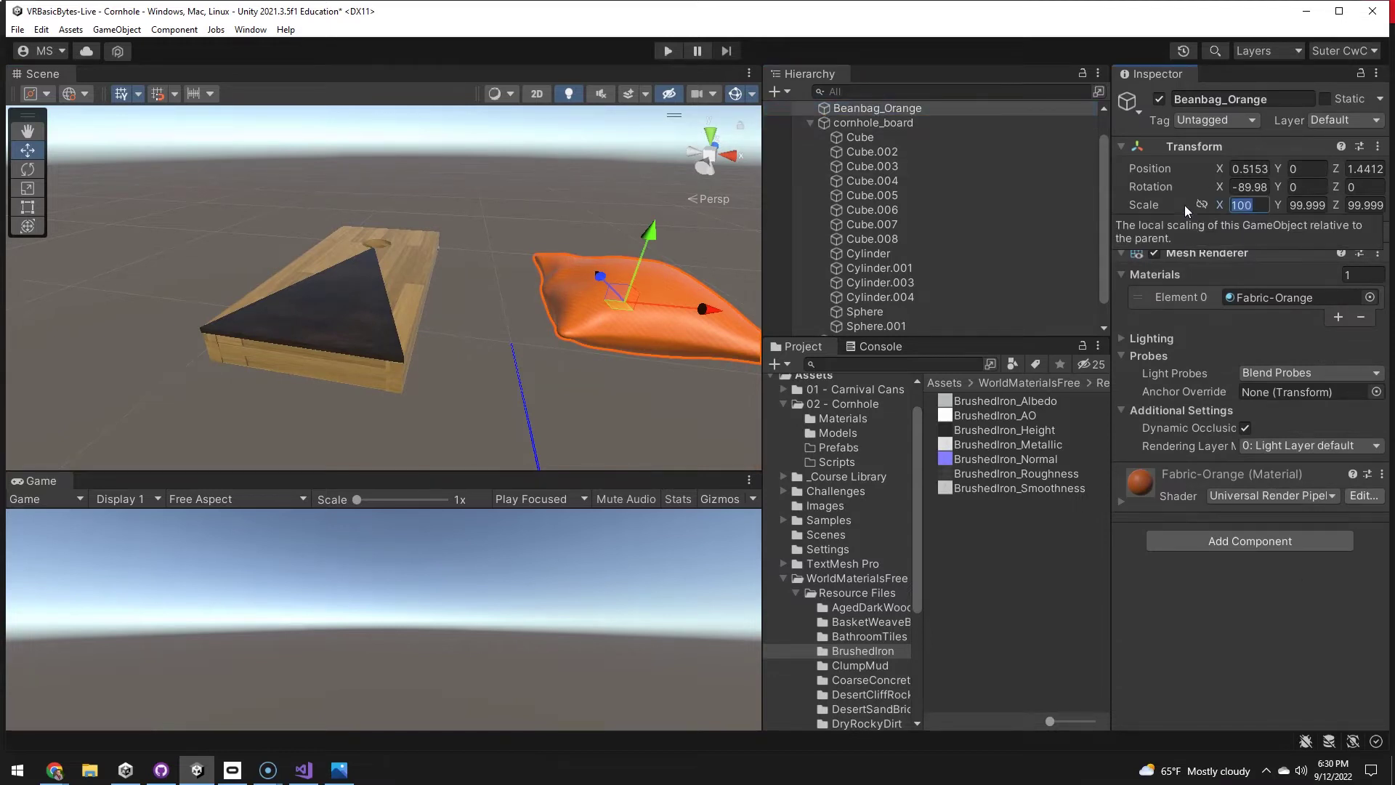
{"action": "type", "text": "10"}
{"action": "key", "text": "Tab"}
{"action": "type", "text": "10"}
{"action": "key", "text": "Tab"}
{"action": "type", "text": "10"}
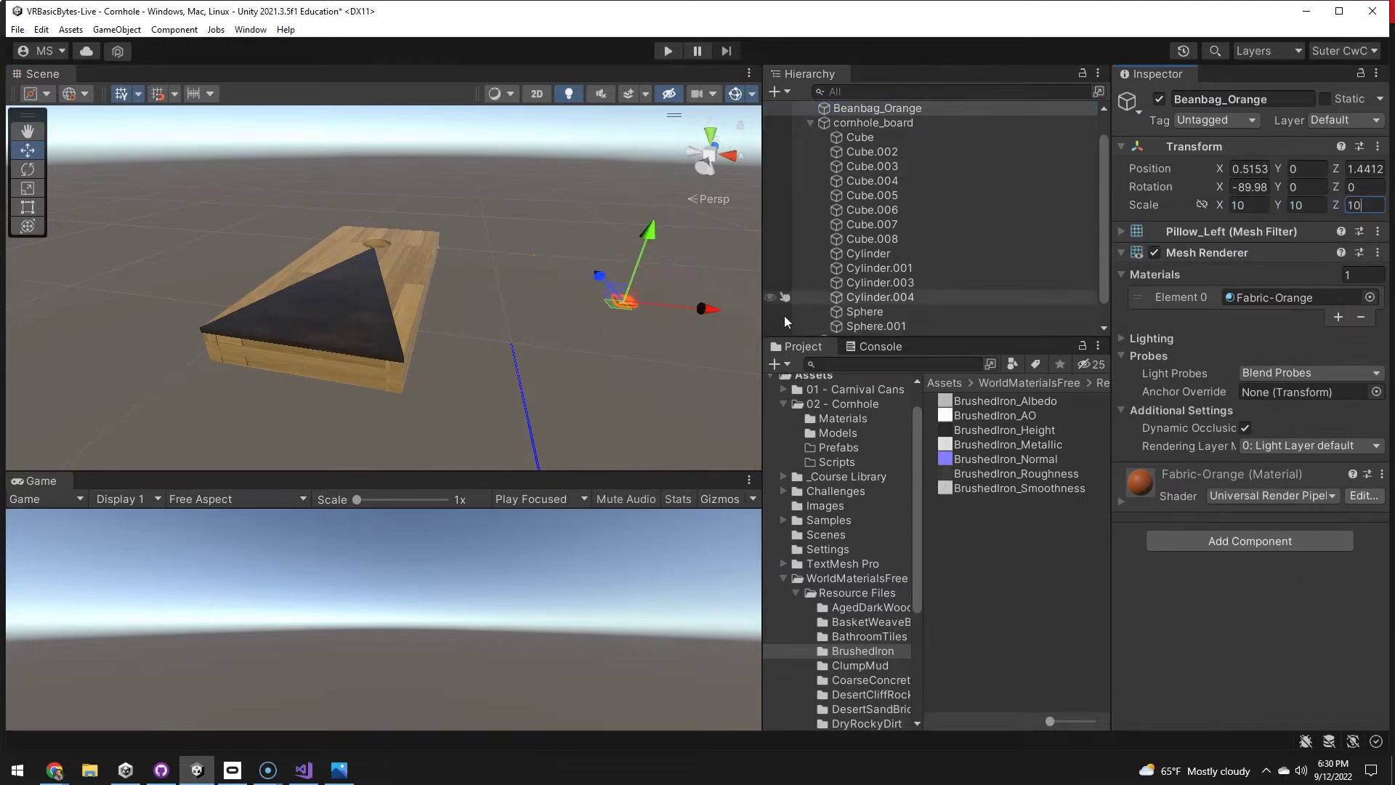
Move Beanbag_Orange over the board beside the hole, to about X -0.635, Y 0.318, Z 1.169.
{"action": "left_click_drag", "start_coordinate": [703, 309], "coordinate": [442, 287]}
{"action": "left_click_drag", "start_coordinate": [372, 212], "coordinate": [369, 127]}
{"action": "left_click_drag", "start_coordinate": [397, 198], "coordinate": [362, 162], "text": "alt"}
{"action": "left_click_drag", "start_coordinate": [365, 259], "coordinate": [468, 277]}
{"action": "left_click_drag", "start_coordinate": [445, 214], "coordinate": [447, 242]}
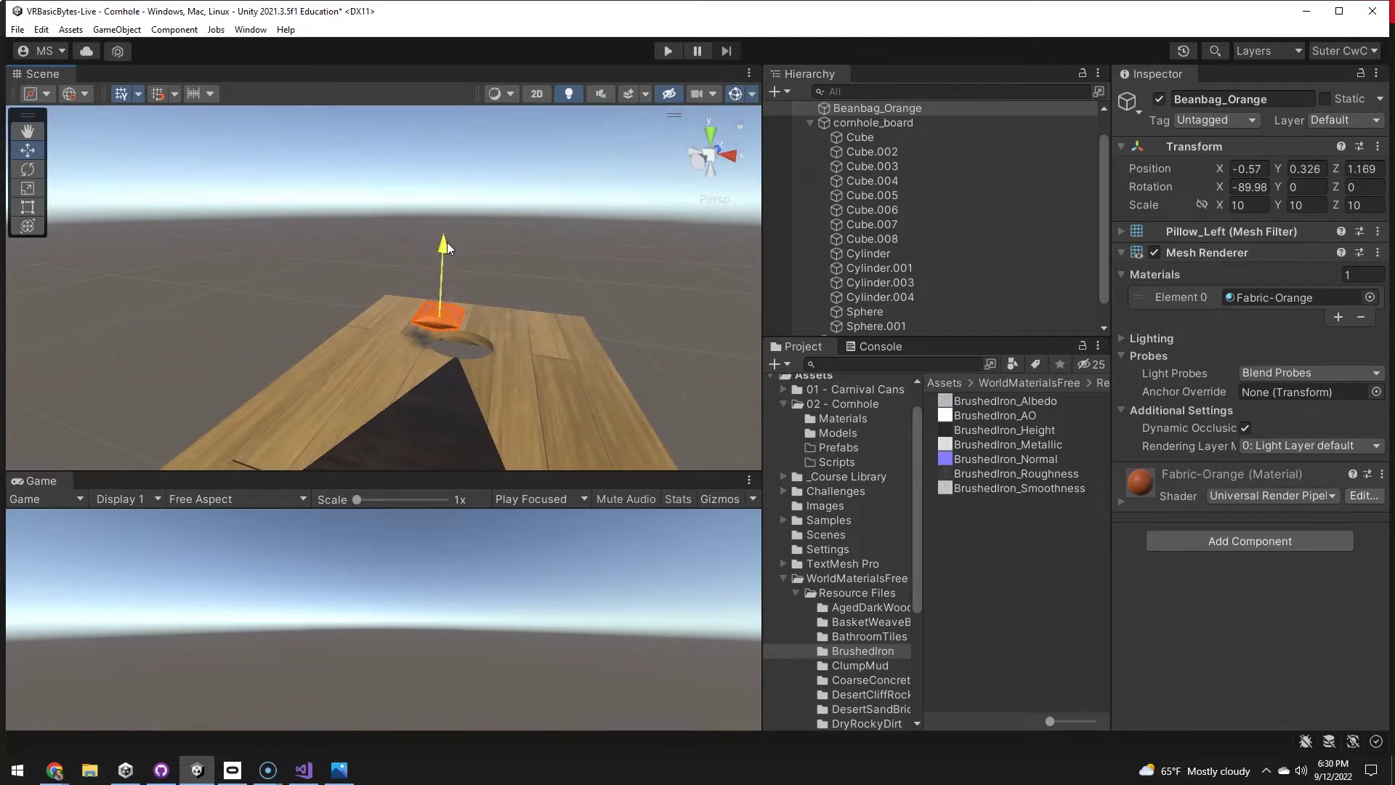
{"action": "left_click_drag", "start_coordinate": [513, 328], "coordinate": [469, 331]}
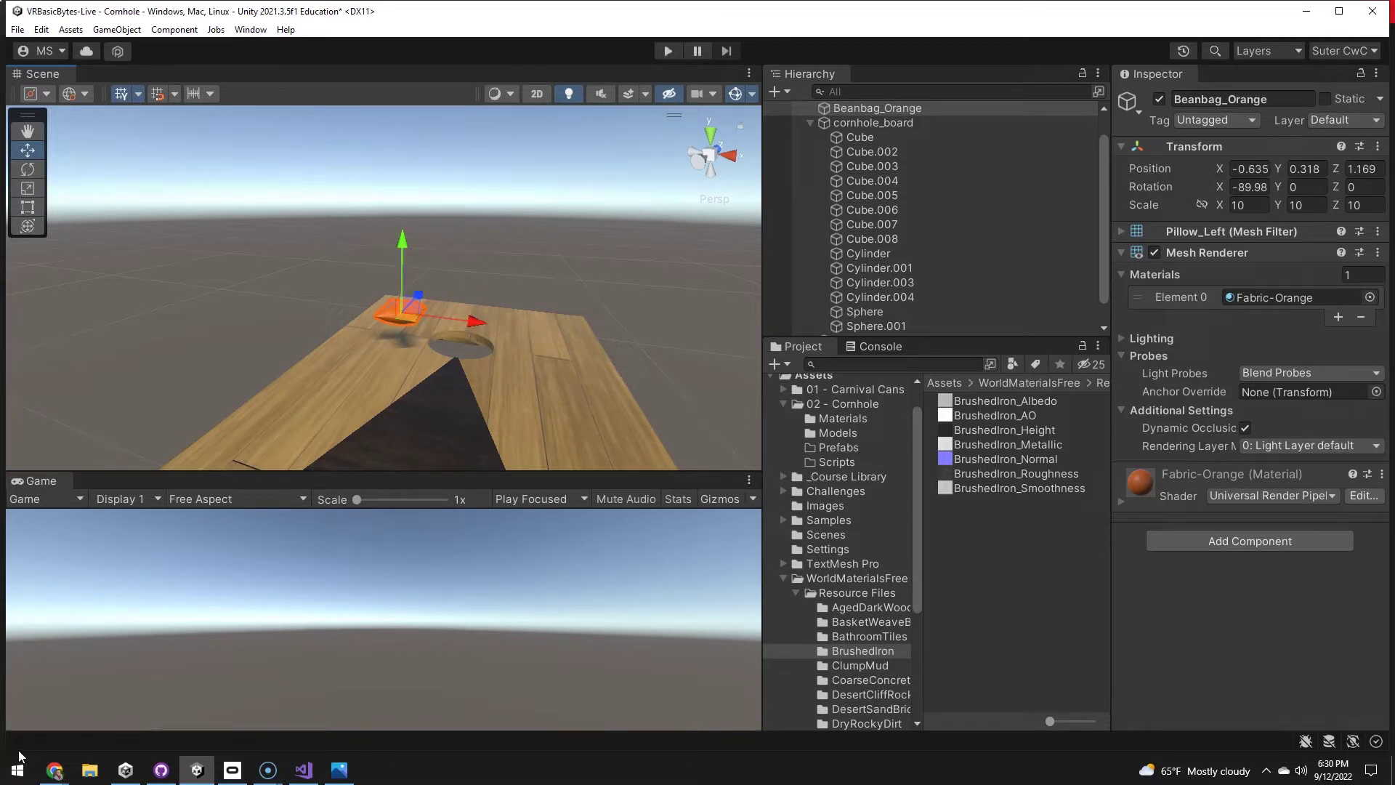
Collapse the cornhole_board hierarchy and add a 3D plane named Ground to the scene.
{"action": "left_click", "coordinate": [810, 122]}
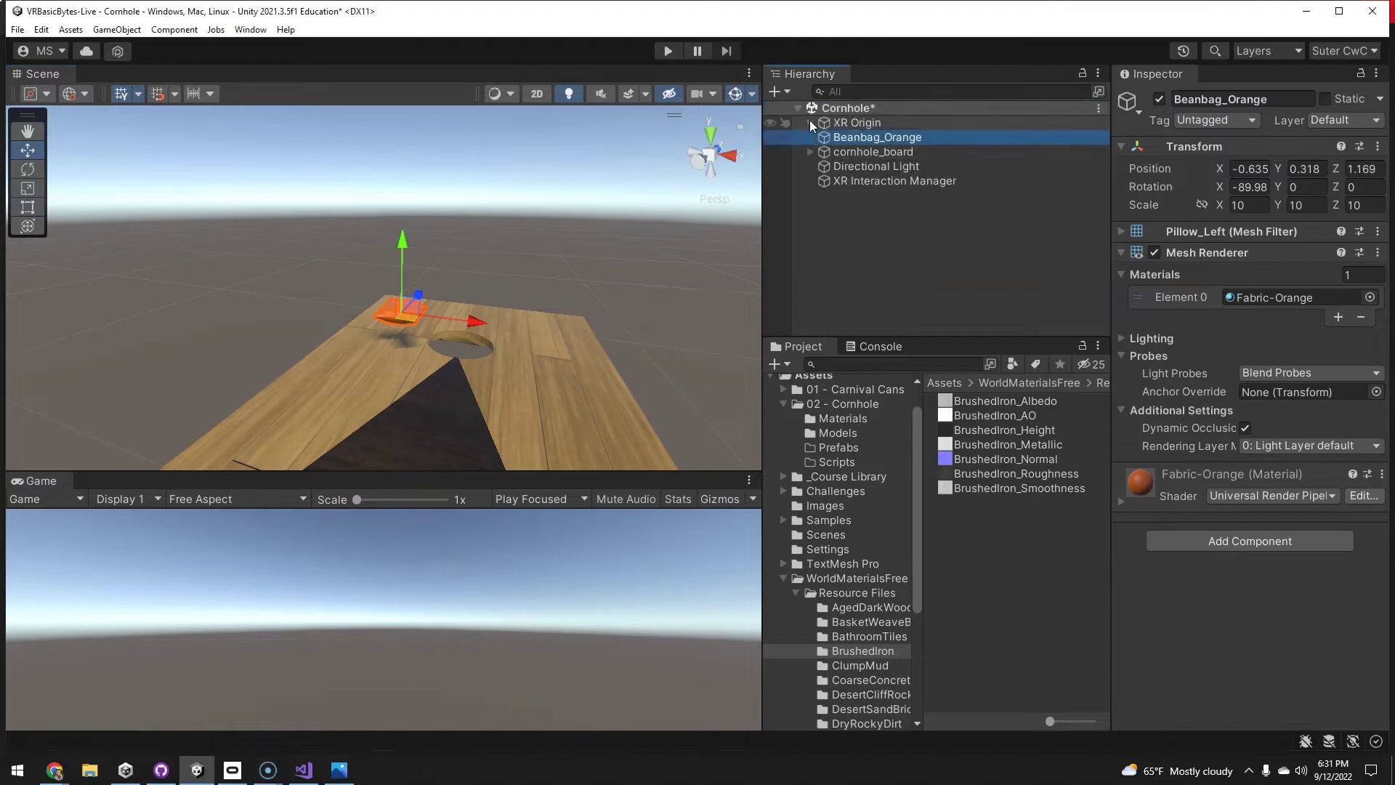
{"action": "left_click_drag", "start_coordinate": [553, 306], "coordinate": [564, 407], "text": "alt"}
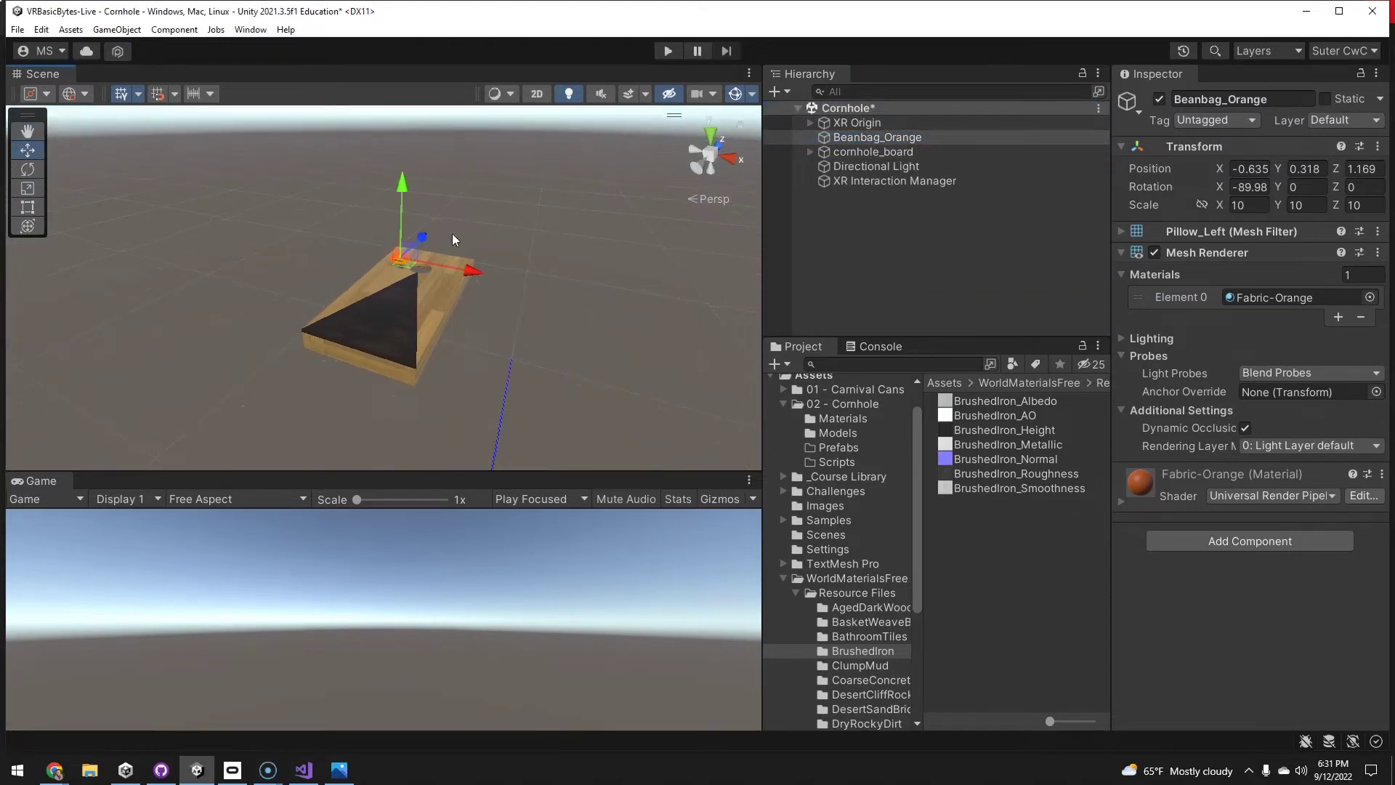
{"action": "left_click", "coordinate": [902, 230]}
{"action": "right_click", "coordinate": [856, 225]}
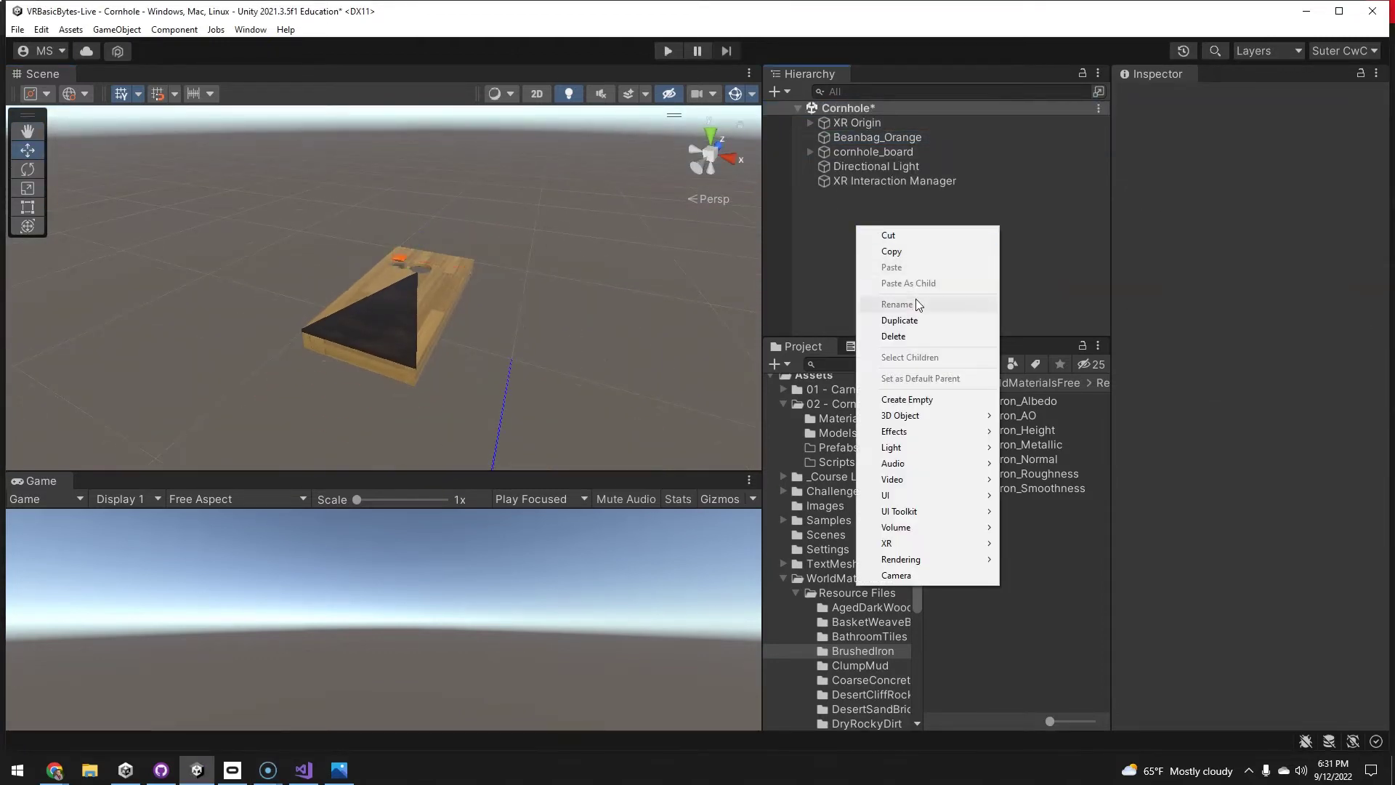
{"action": "mouse_move", "coordinate": [923, 417]}
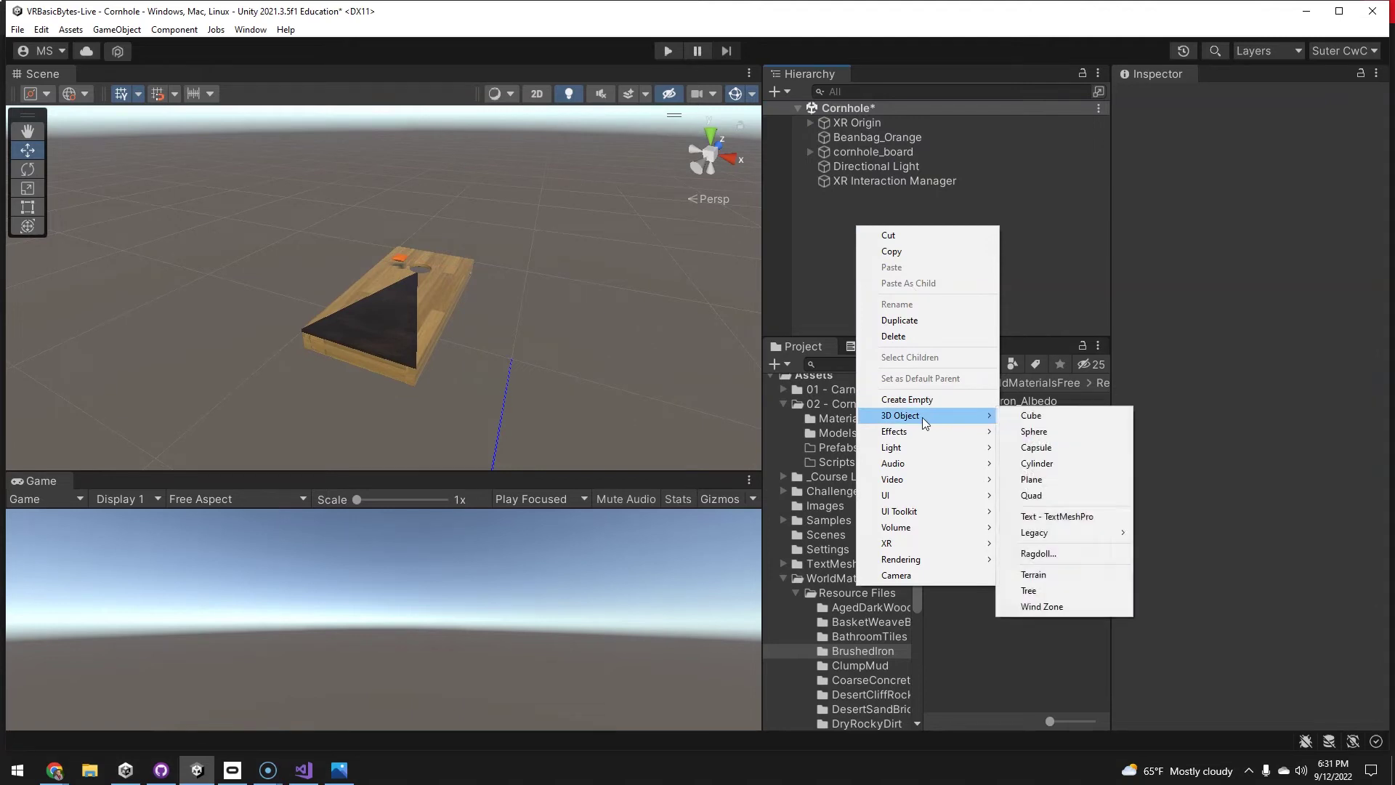
{"action": "left_click", "coordinate": [1058, 480]}
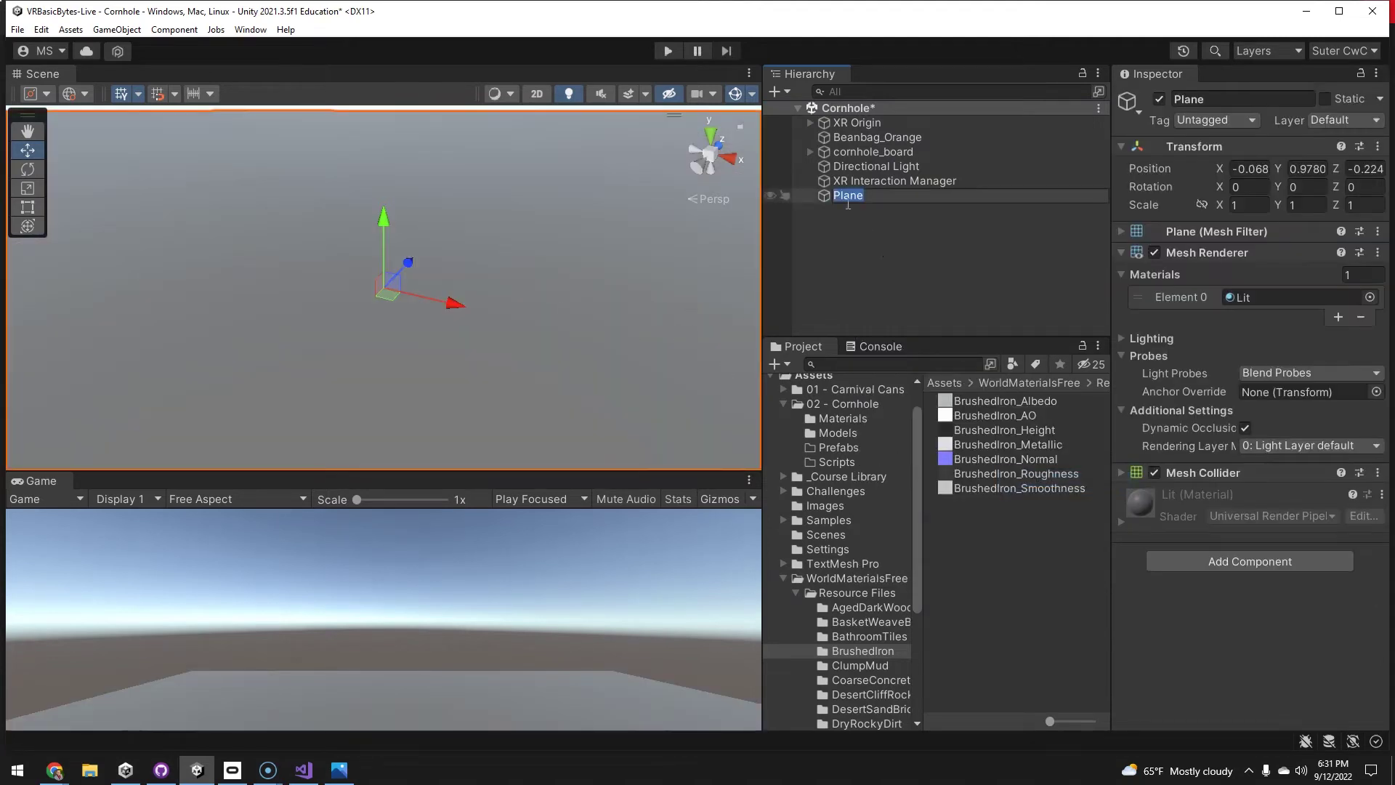
{"action": "type", "text": "Ground"}
{"action": "key", "text": "Return"}
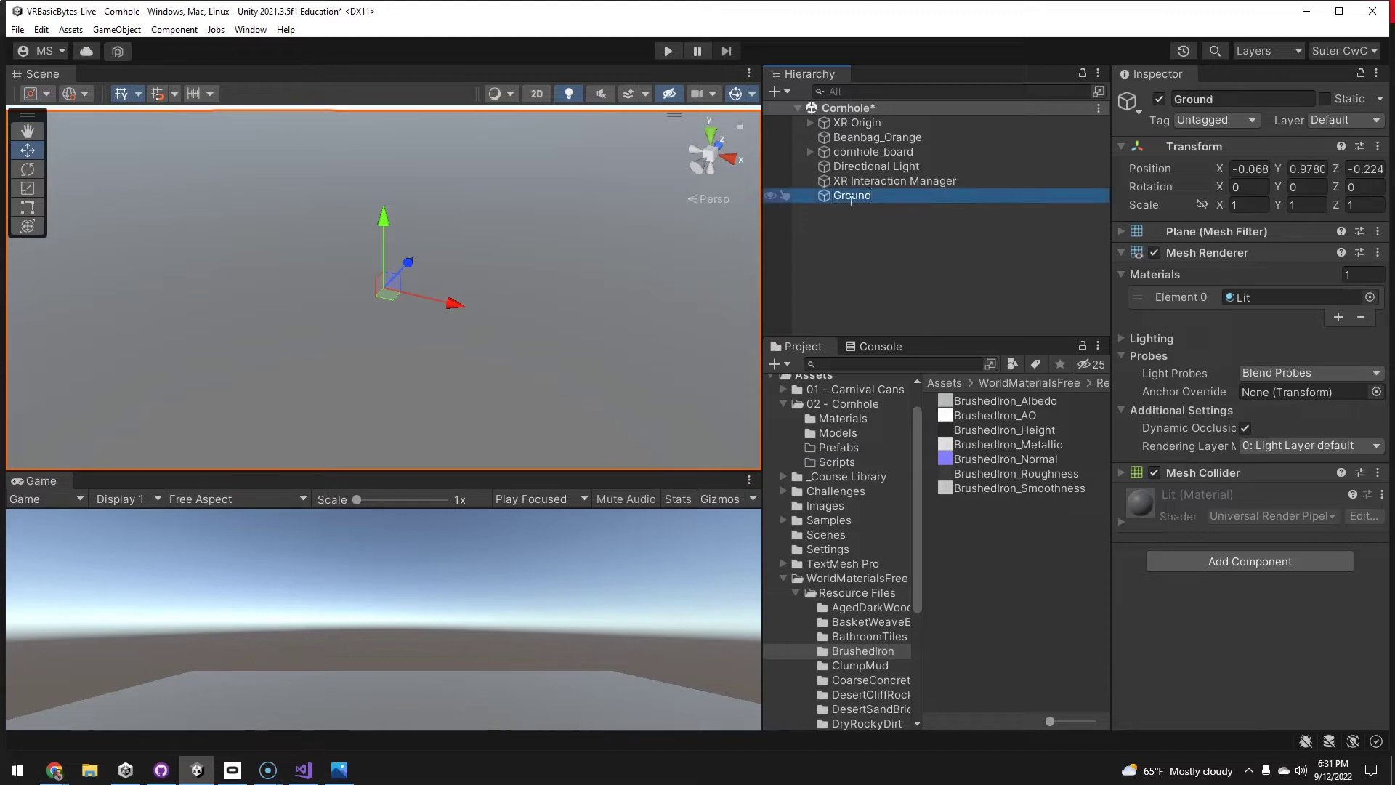
Set the position of the Ground plane to 0 in X, Y and Z.
{"action": "left_click", "coordinate": [1252, 170]}
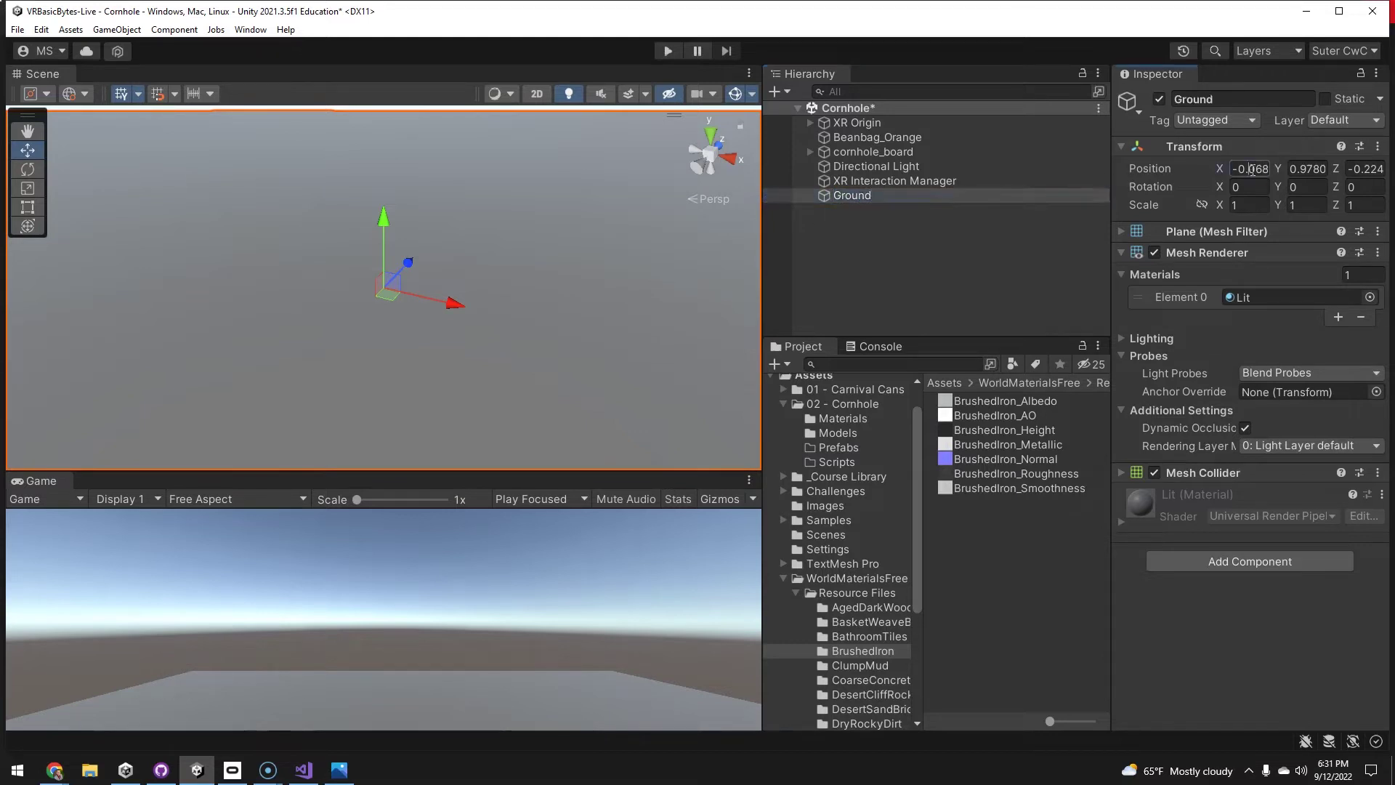
{"action": "type", "text": "0"}
{"action": "key", "text": "Tab"}
{"action": "type", "text": "0"}
{"action": "key", "text": "Tab"}
{"action": "type", "text": "0"}
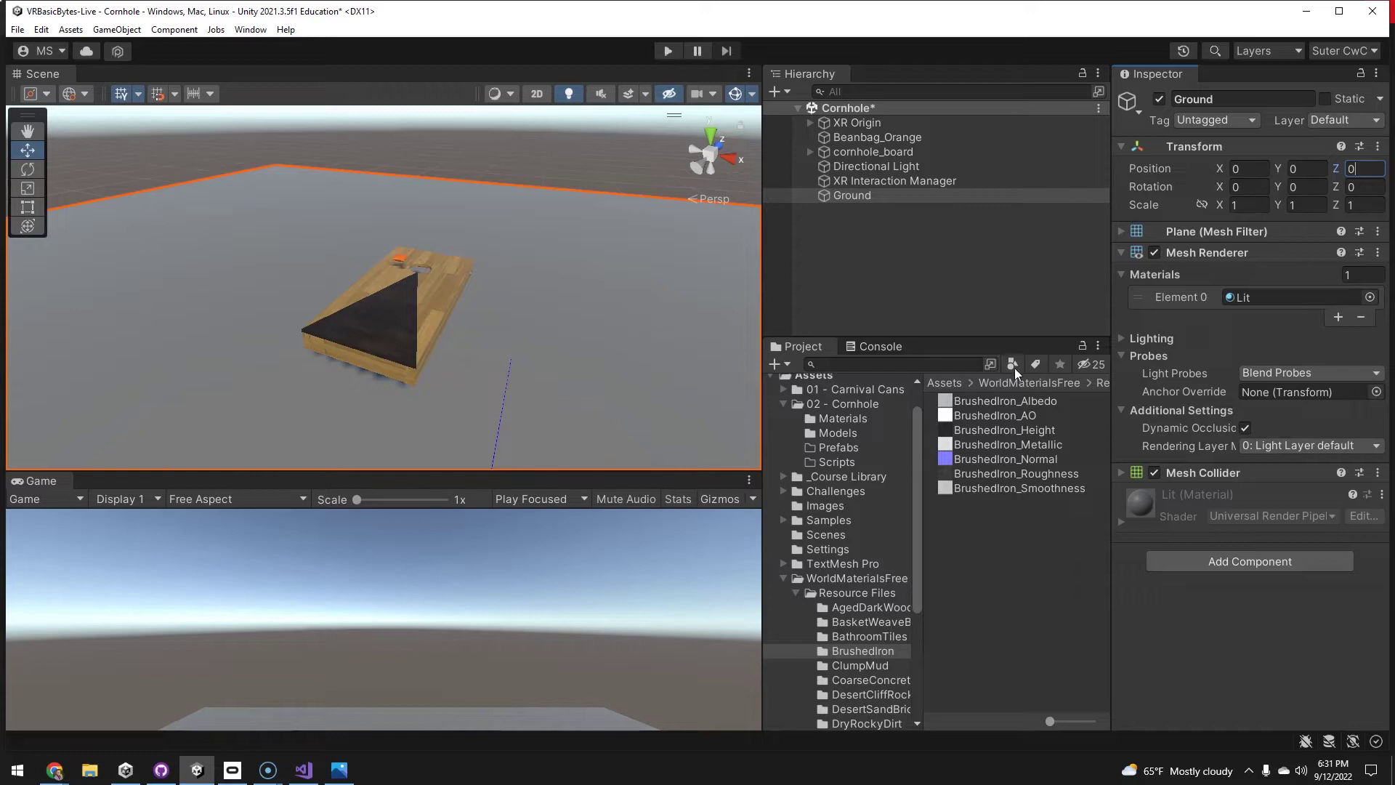
Create a new material named Grass in the 02 - Cornhole Materials folder.
{"action": "left_click", "coordinate": [831, 418]}
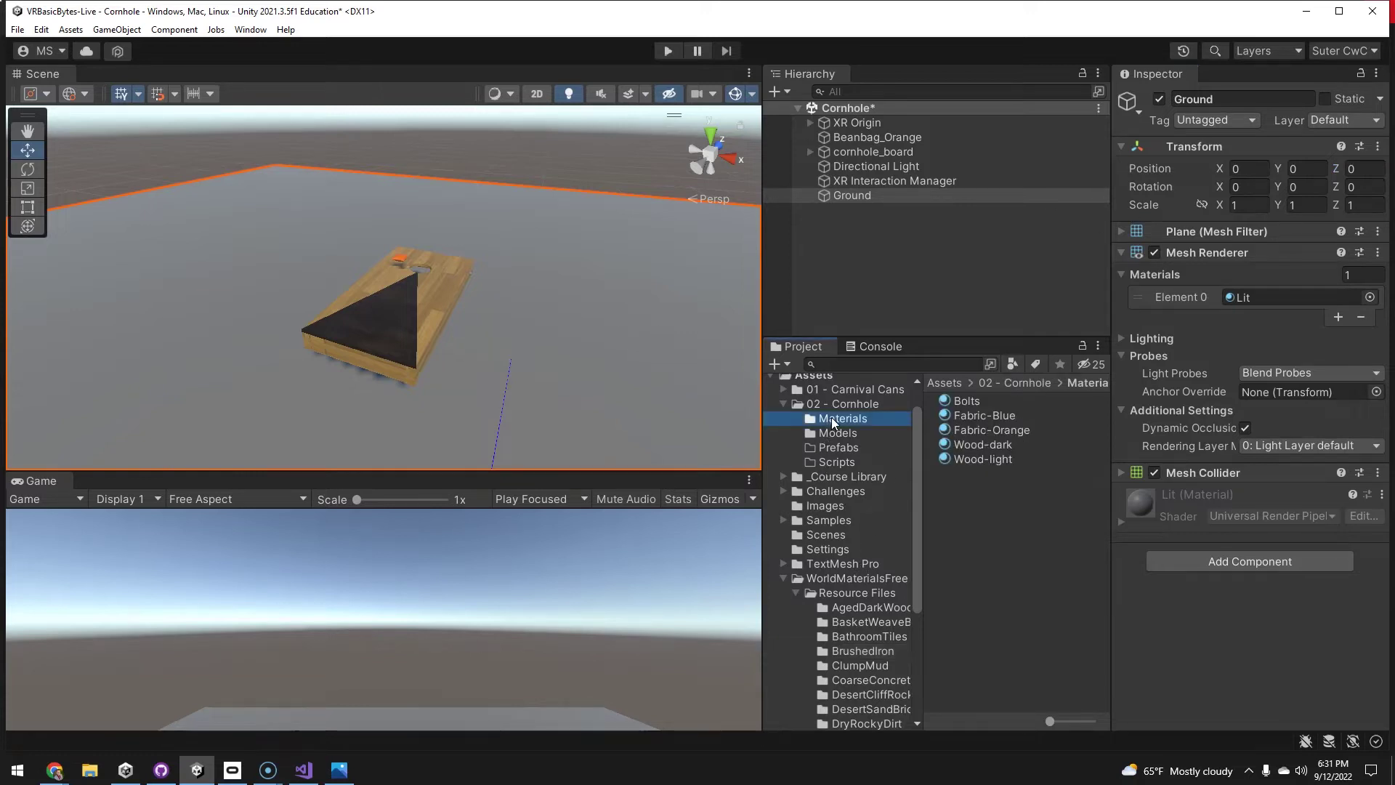
{"action": "right_click", "coordinate": [970, 497]}
{"action": "mouse_move", "coordinate": [1079, 107]}
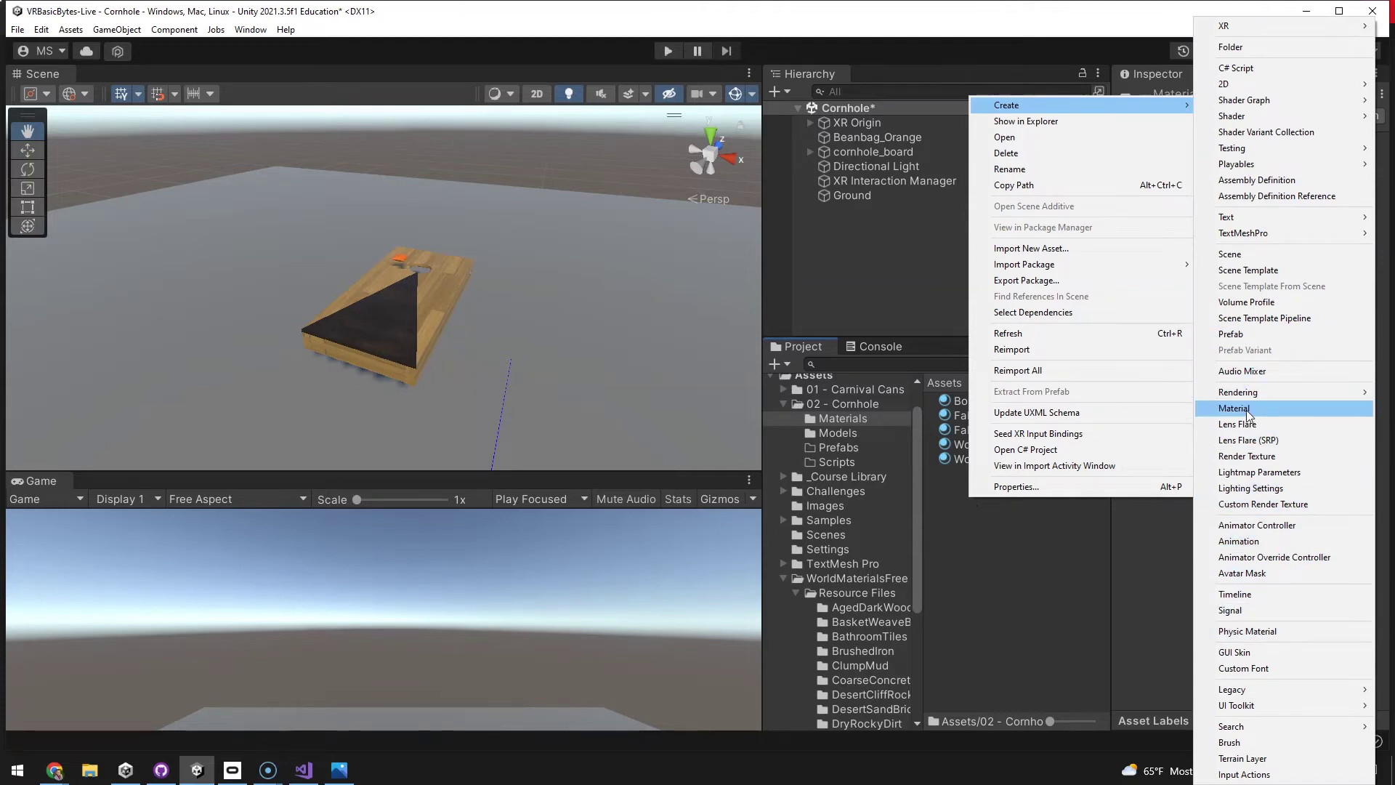
{"action": "left_click", "coordinate": [1247, 408]}
{"action": "type", "text": "Grass"}
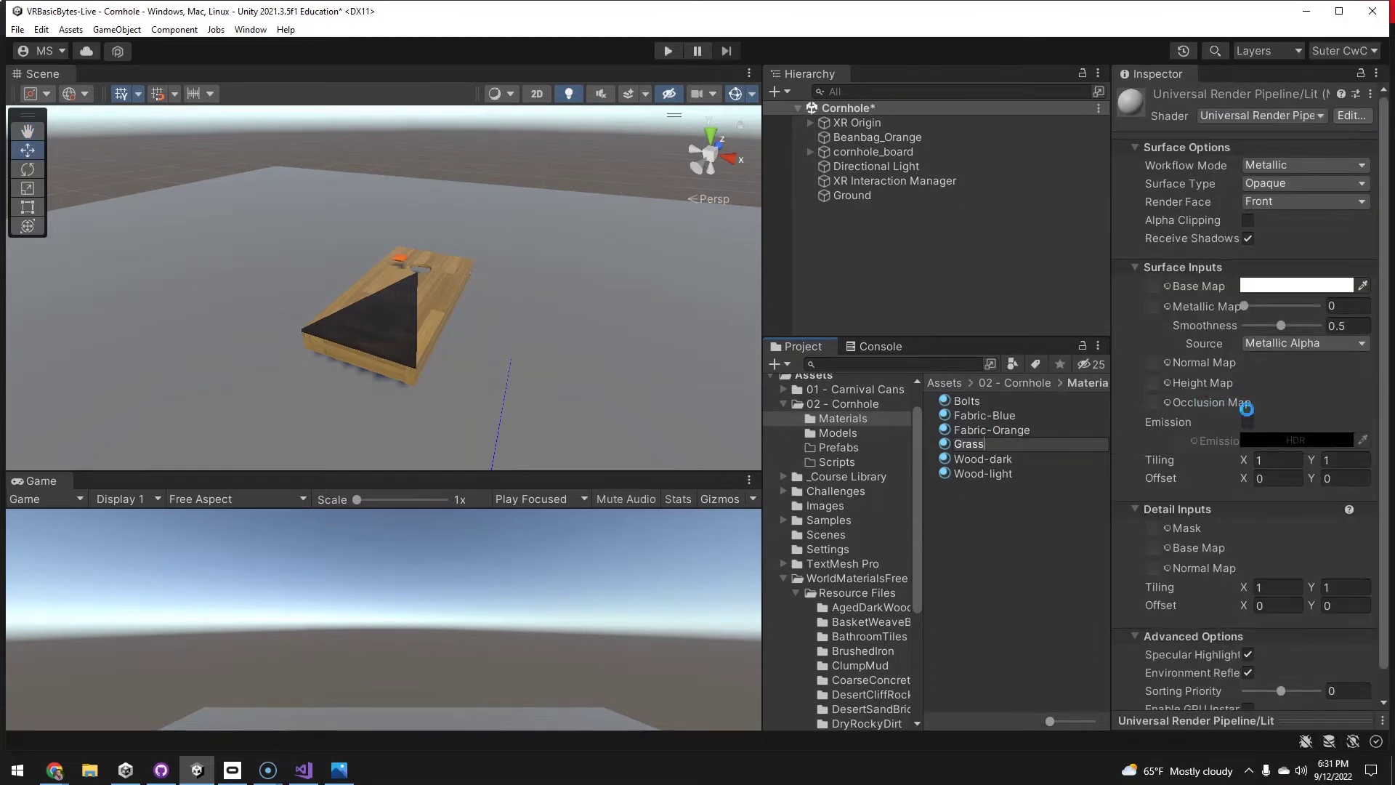
{"action": "key", "text": "Return"}
Assign GrassClumps_albedo as the base map of the Grass material and apply the material to the Ground plane.
{"action": "scroll", "coordinate": [849, 616], "scroll_direction": "down", "scroll_amount": 3}
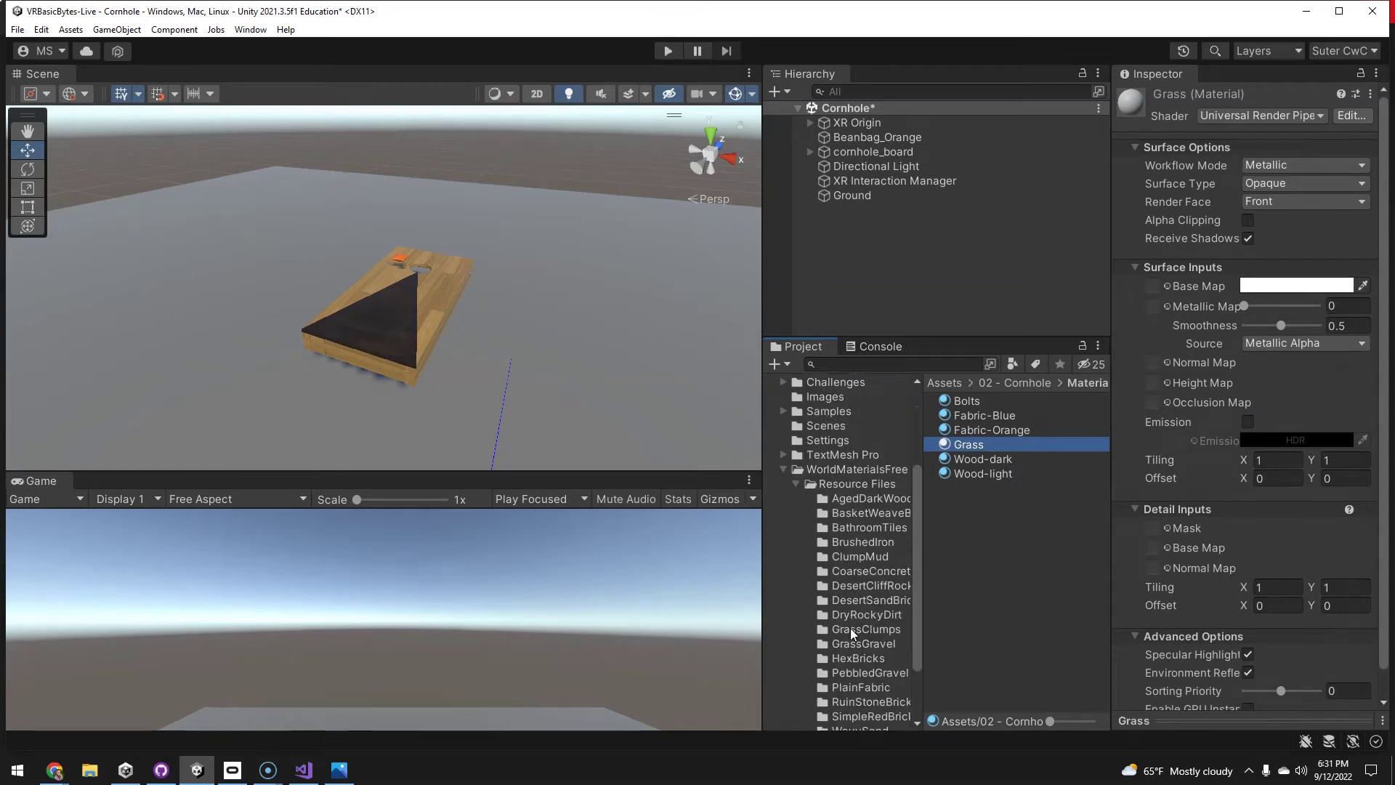
{"action": "left_click", "coordinate": [850, 628]}
{"action": "left_click", "coordinate": [947, 402]}
{"action": "left_click_drag", "start_coordinate": [947, 405], "coordinate": [1154, 283]}
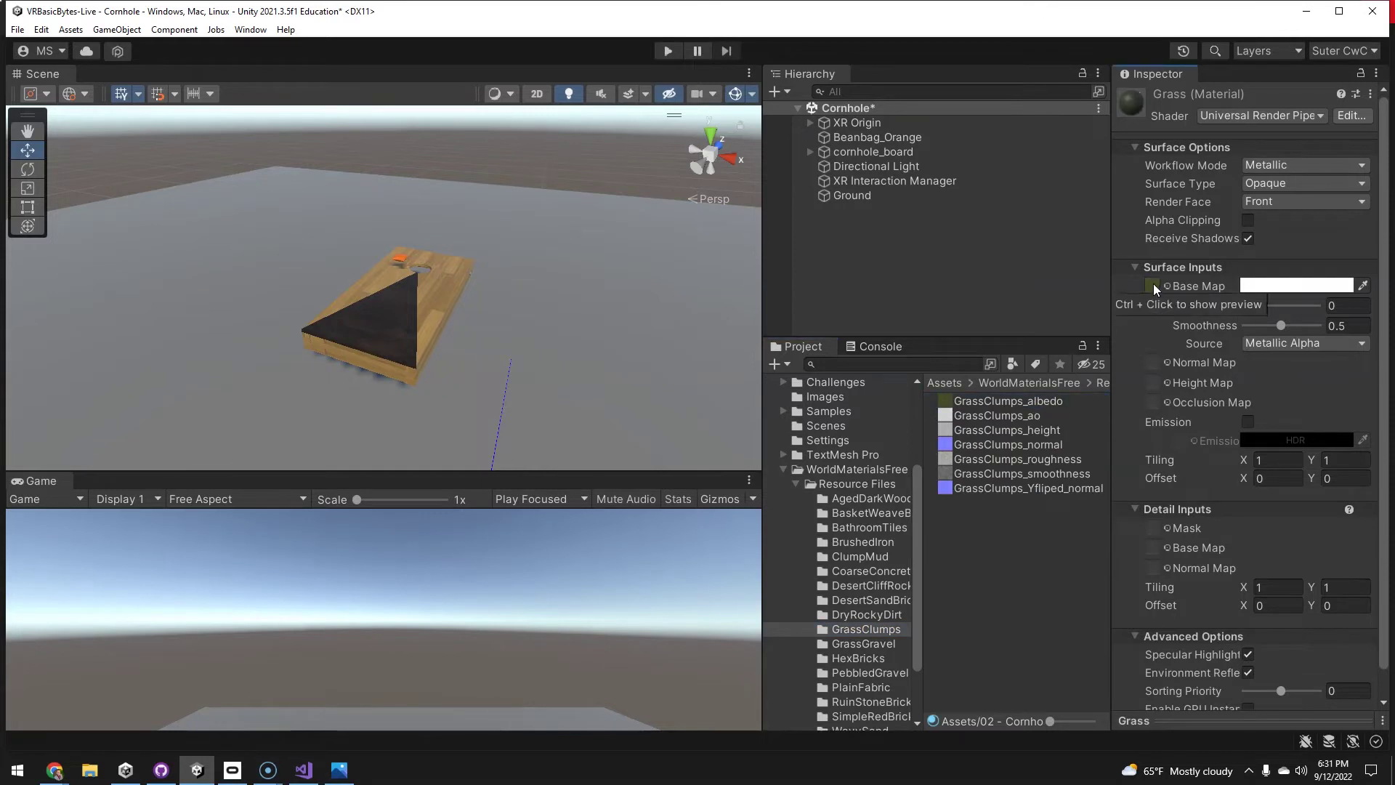
{"action": "scroll", "coordinate": [827, 429], "scroll_direction": "up", "scroll_amount": 4}
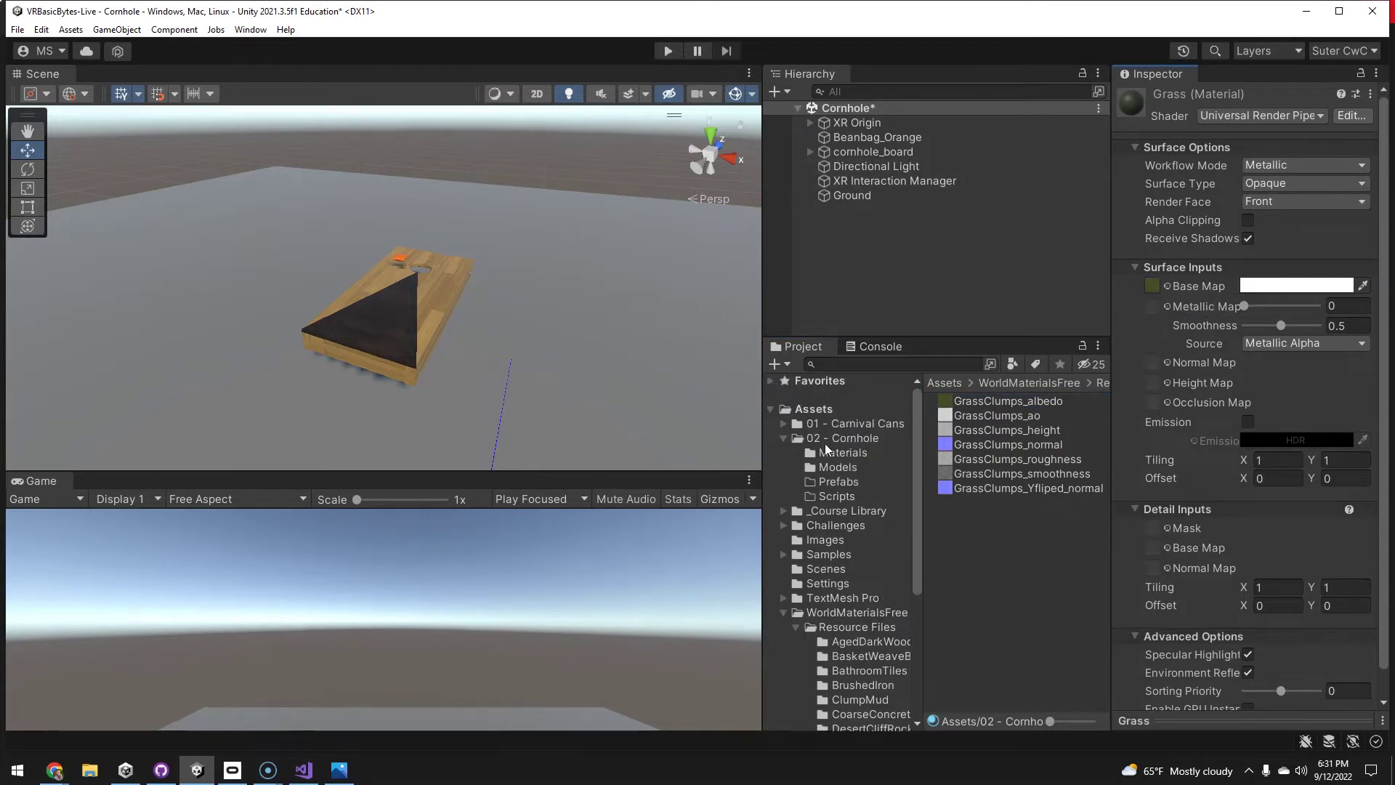
{"action": "left_click", "coordinate": [838, 452]}
{"action": "left_click_drag", "start_coordinate": [963, 447], "coordinate": [594, 344]}
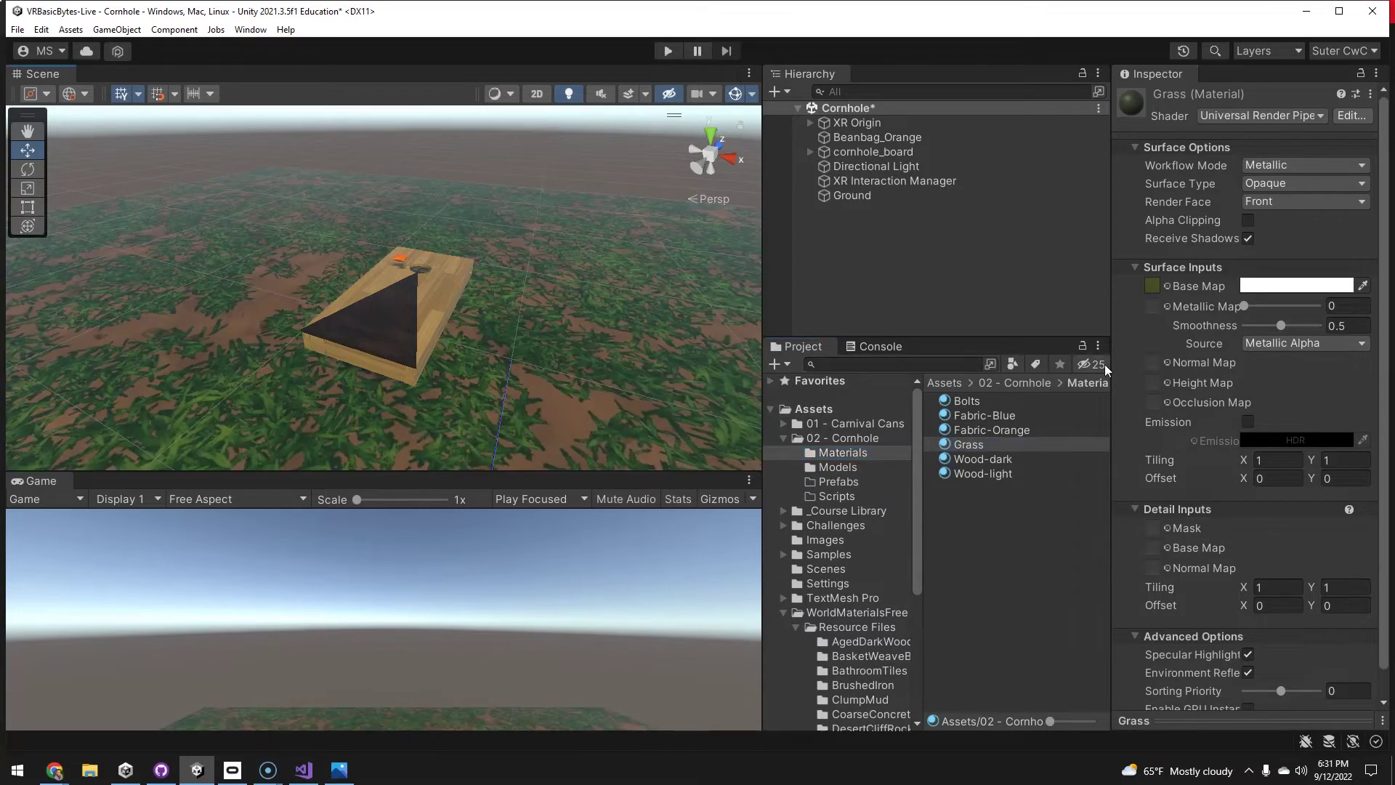
Set the surface tiling of the Grass material to 4 in X and 4 in Y.
{"action": "left_click_drag", "start_coordinate": [1247, 464], "coordinate": [1361, 462]}
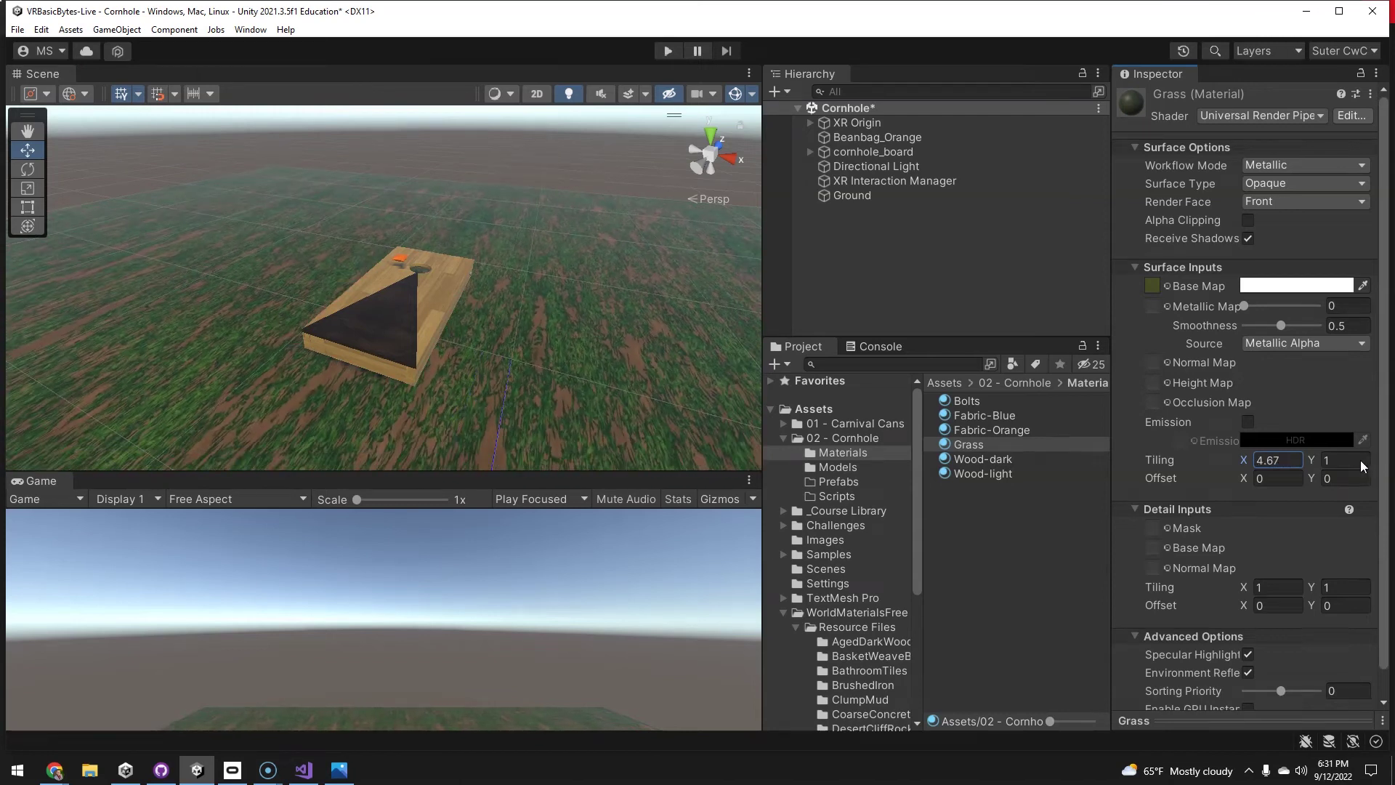
{"action": "left_click", "coordinate": [1292, 458]}
{"action": "type", "text": "4"}
{"action": "key", "text": "Tab"}
{"action": "type", "text": "4"}
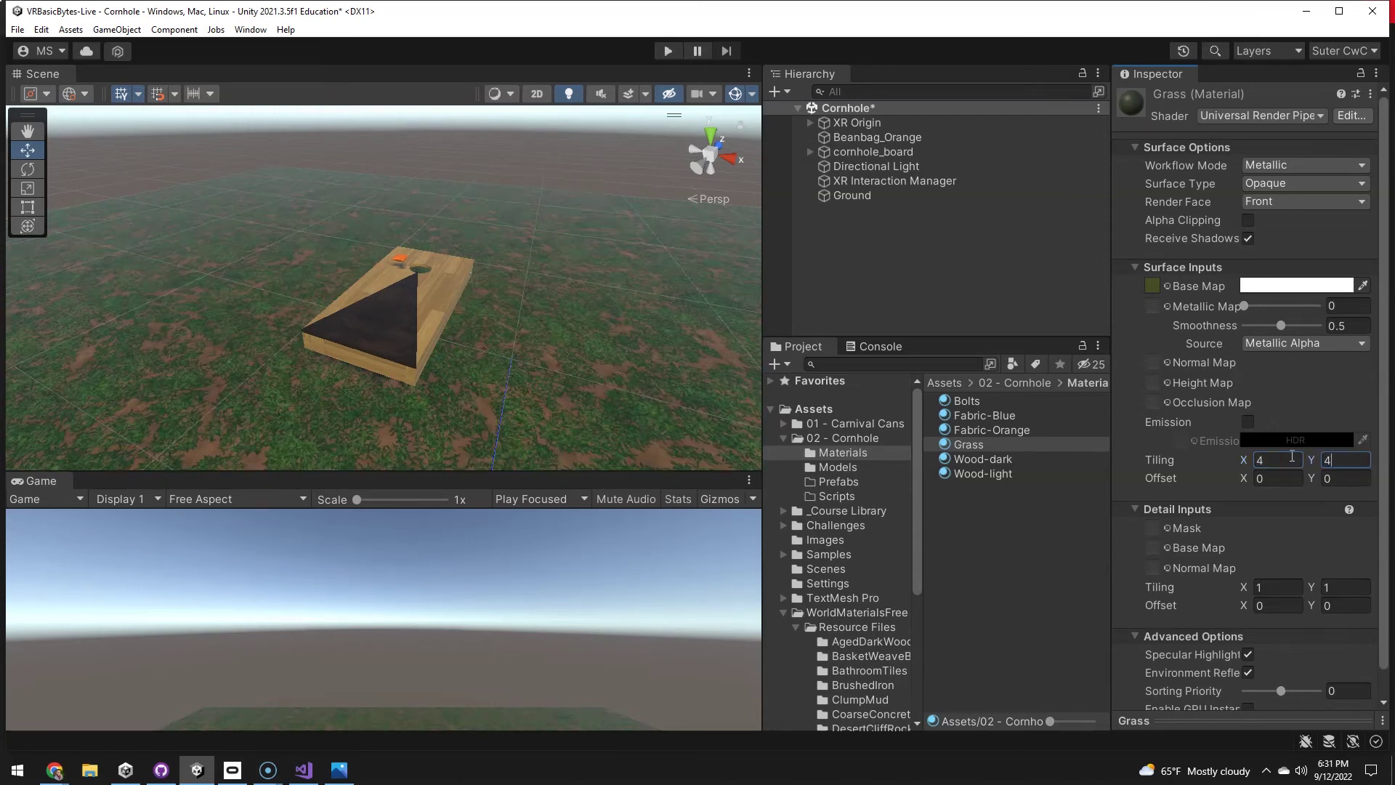
{"action": "right_click_drag", "start_coordinate": [407, 399], "coordinate": [518, 372]}
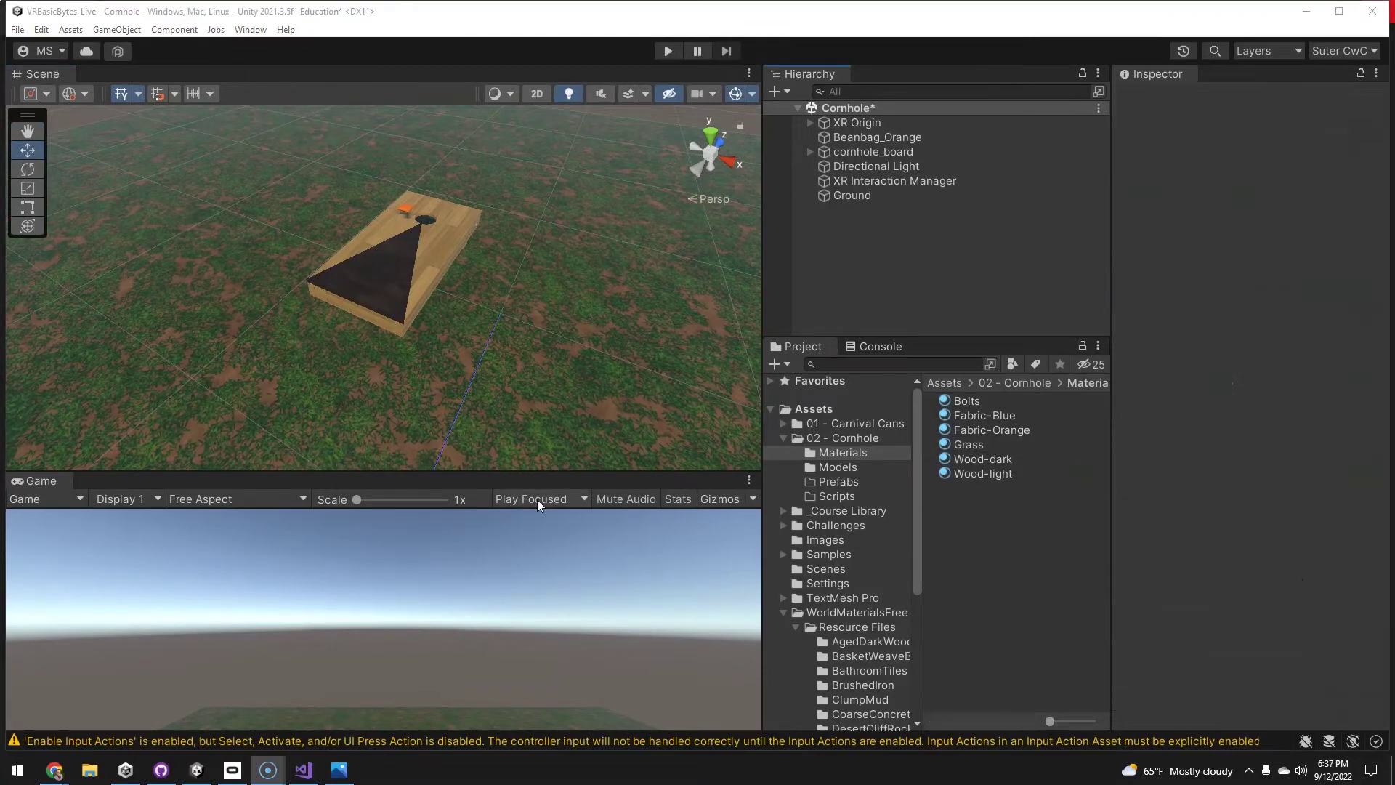
Set the Game view to Play Maximized and run the scene to test it.
{"action": "left_click", "coordinate": [538, 499]}
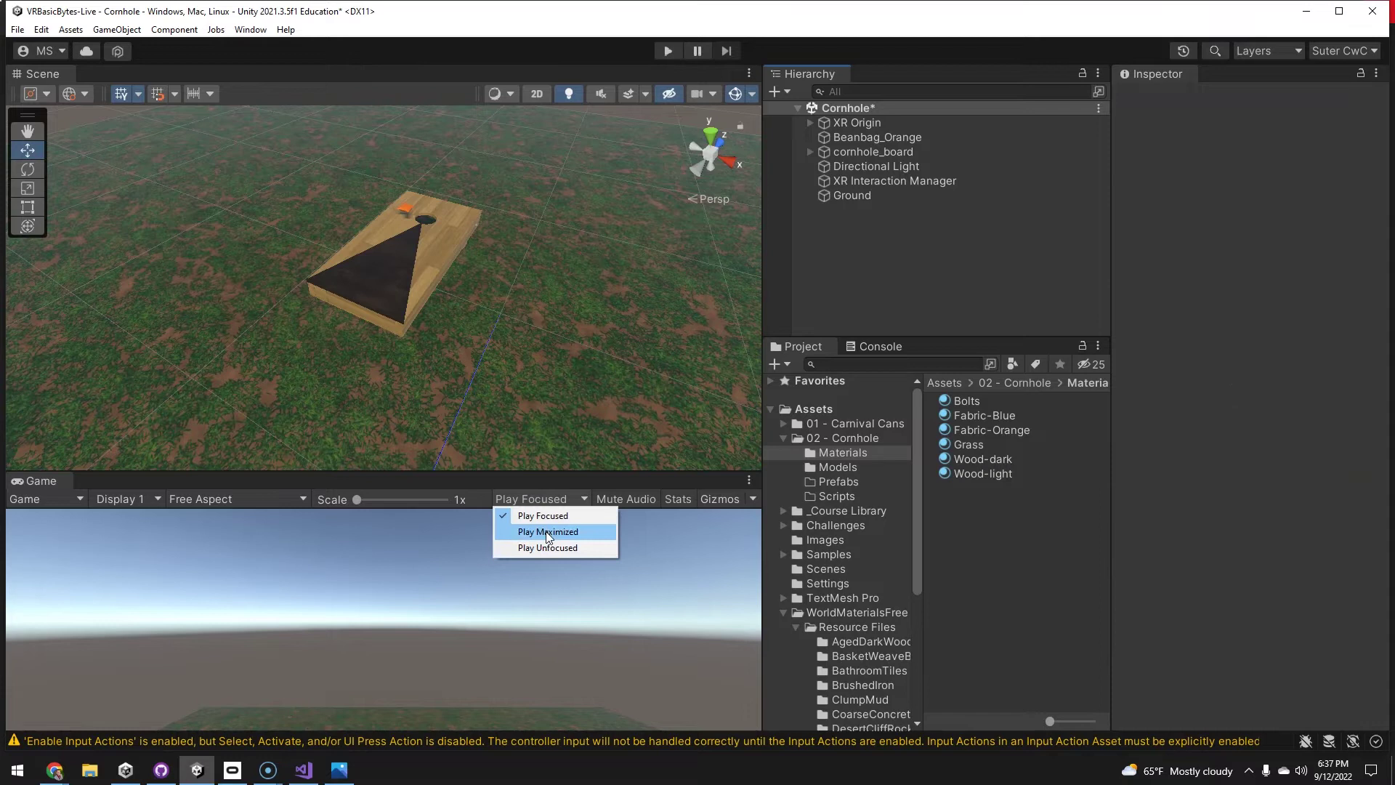
{"action": "left_click", "coordinate": [548, 532]}
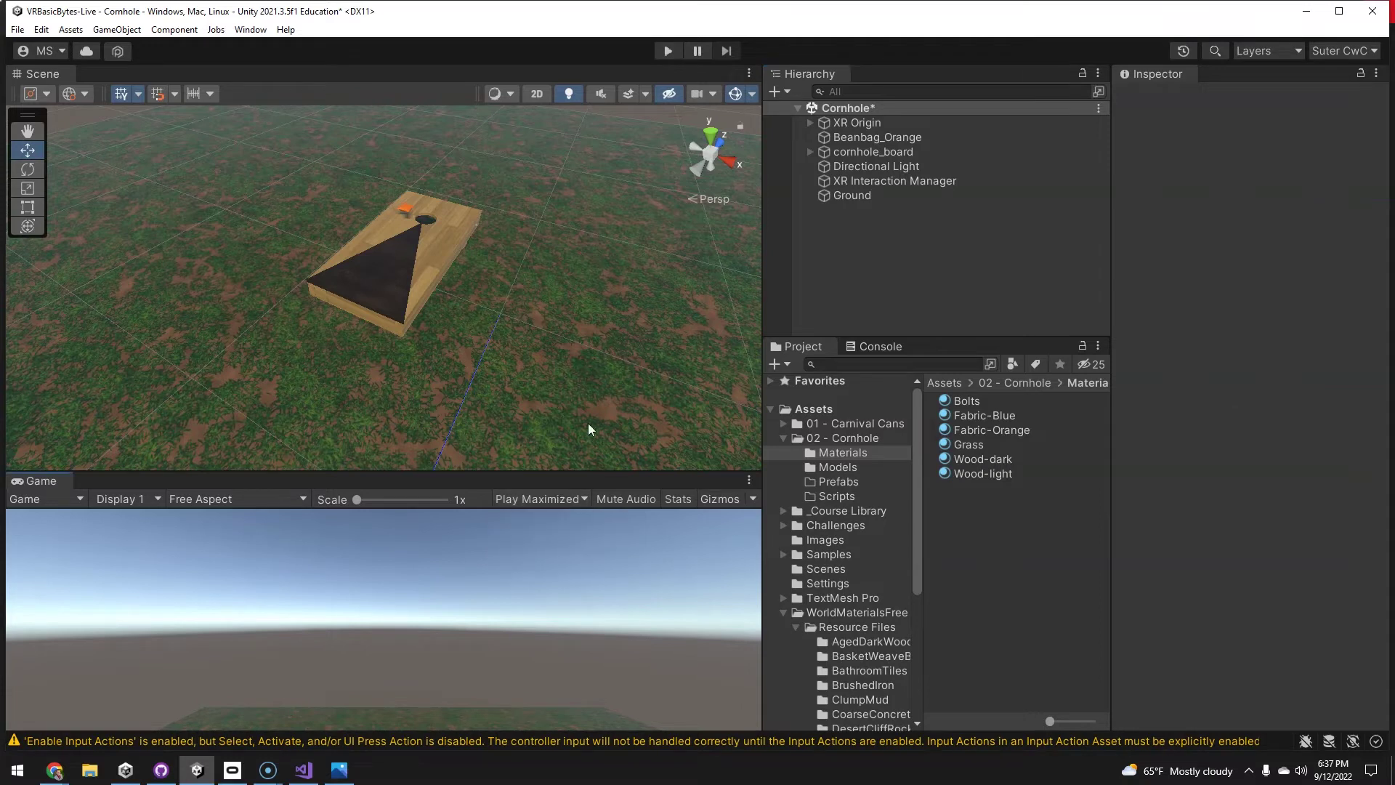
{"action": "left_click", "coordinate": [669, 50]}
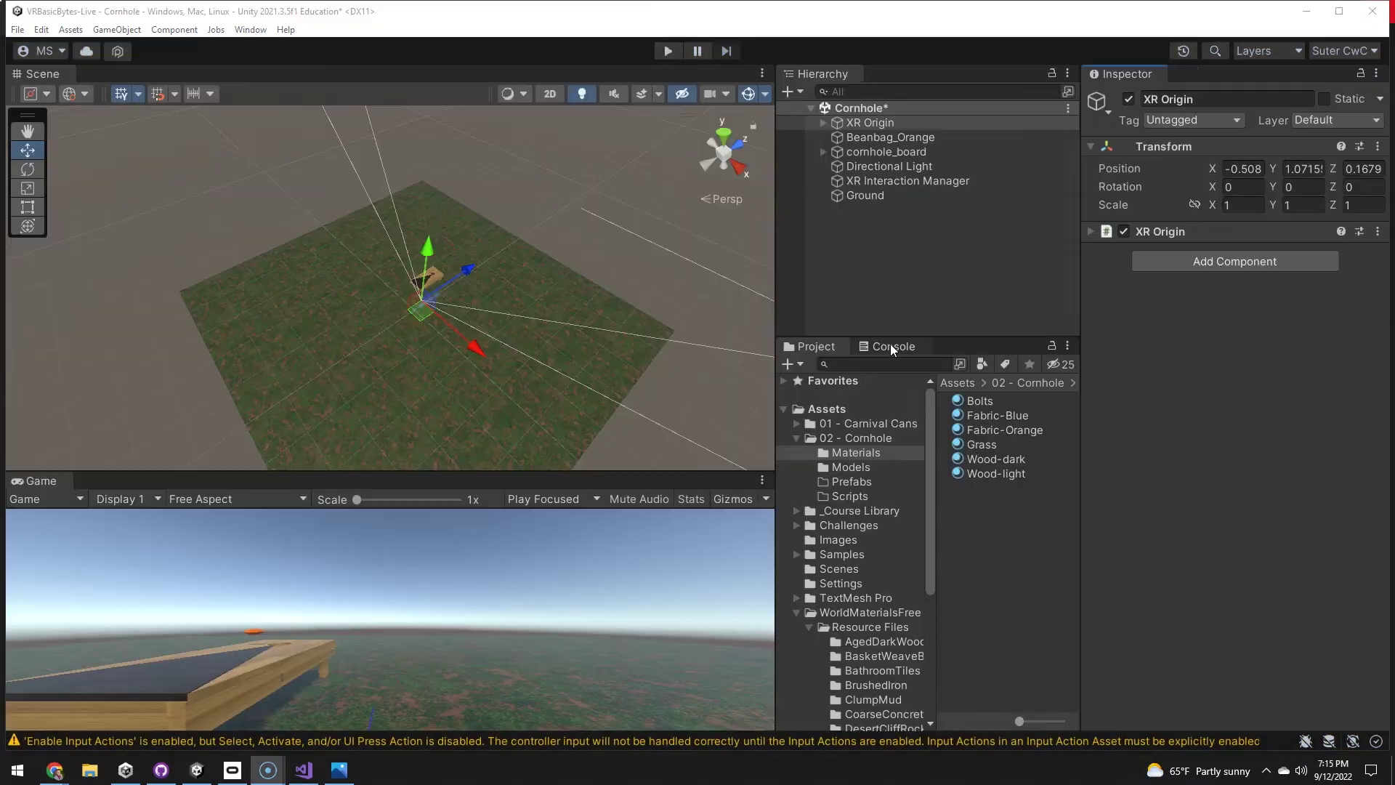
Check the input warnings in the Console and add an Input Action Manager component to XR Origin.
{"action": "left_click", "coordinate": [891, 344]}
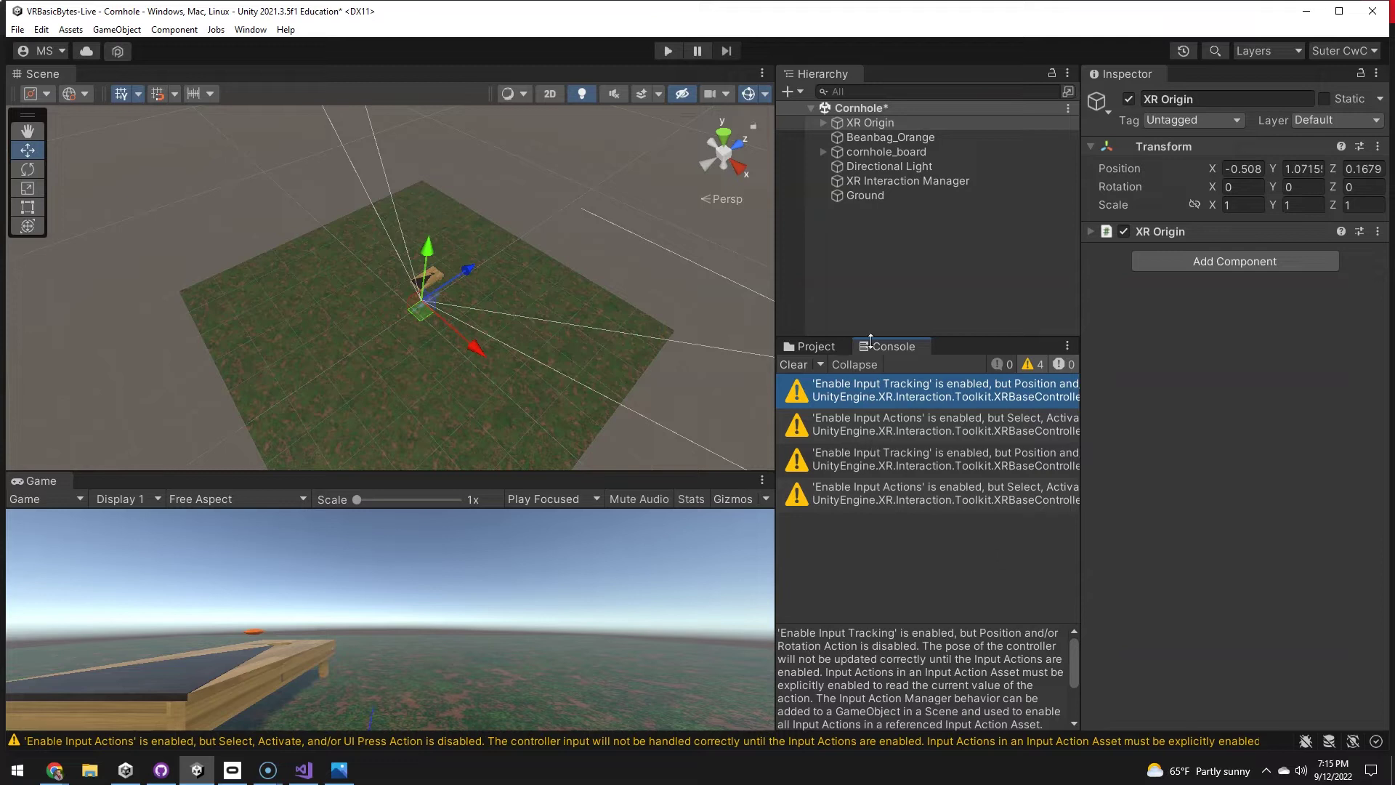
{"action": "left_click", "coordinate": [839, 123]}
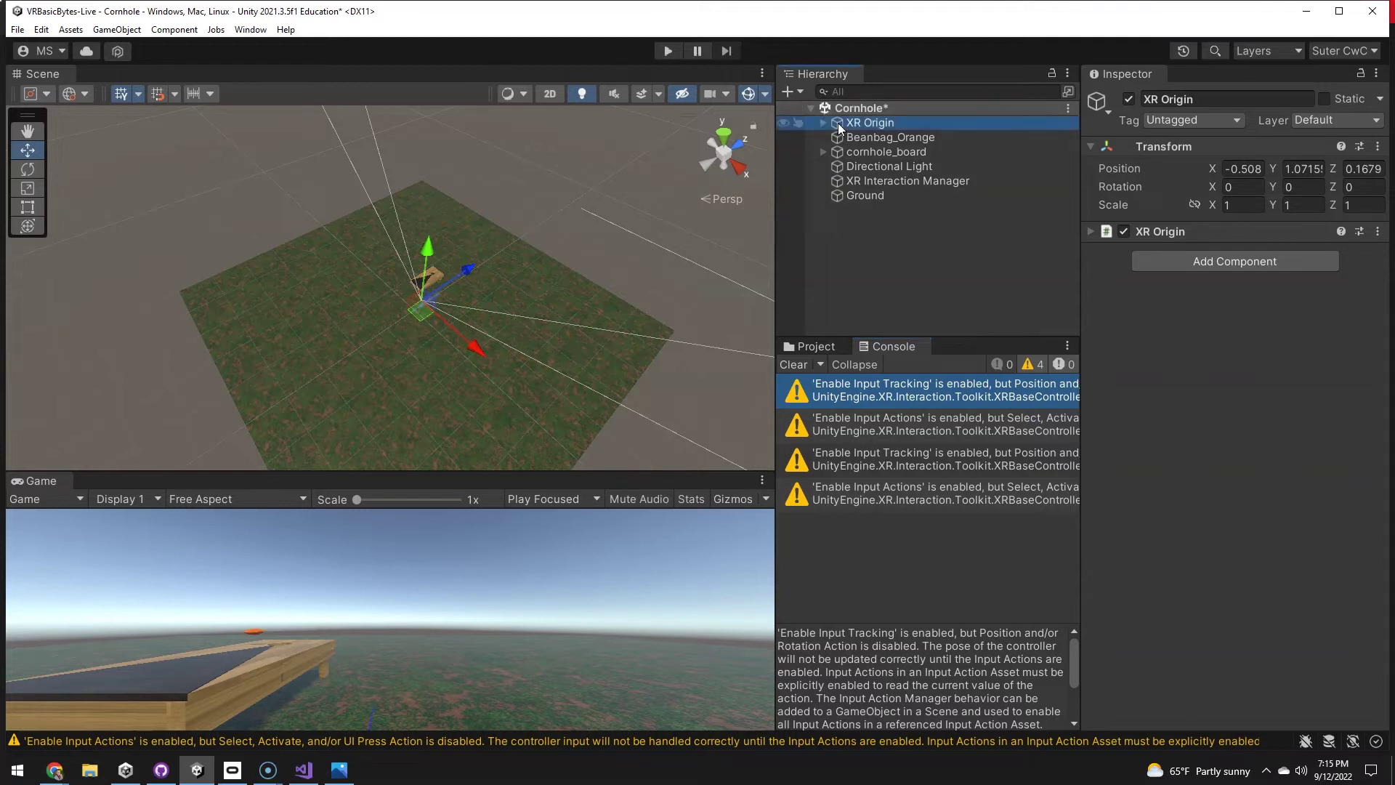
{"action": "left_click", "coordinate": [804, 343]}
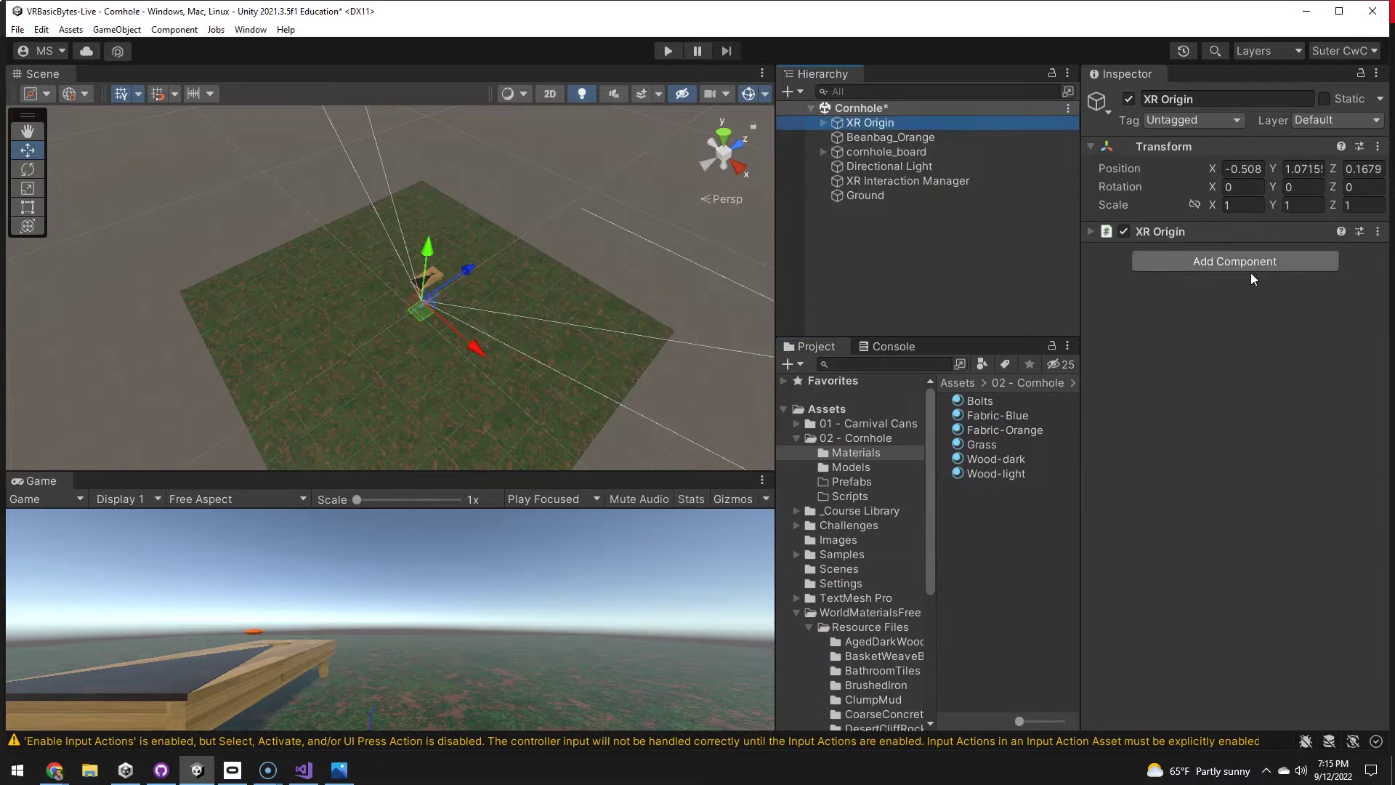
{"action": "left_click", "coordinate": [1230, 263]}
{"action": "type", "text": "input"}
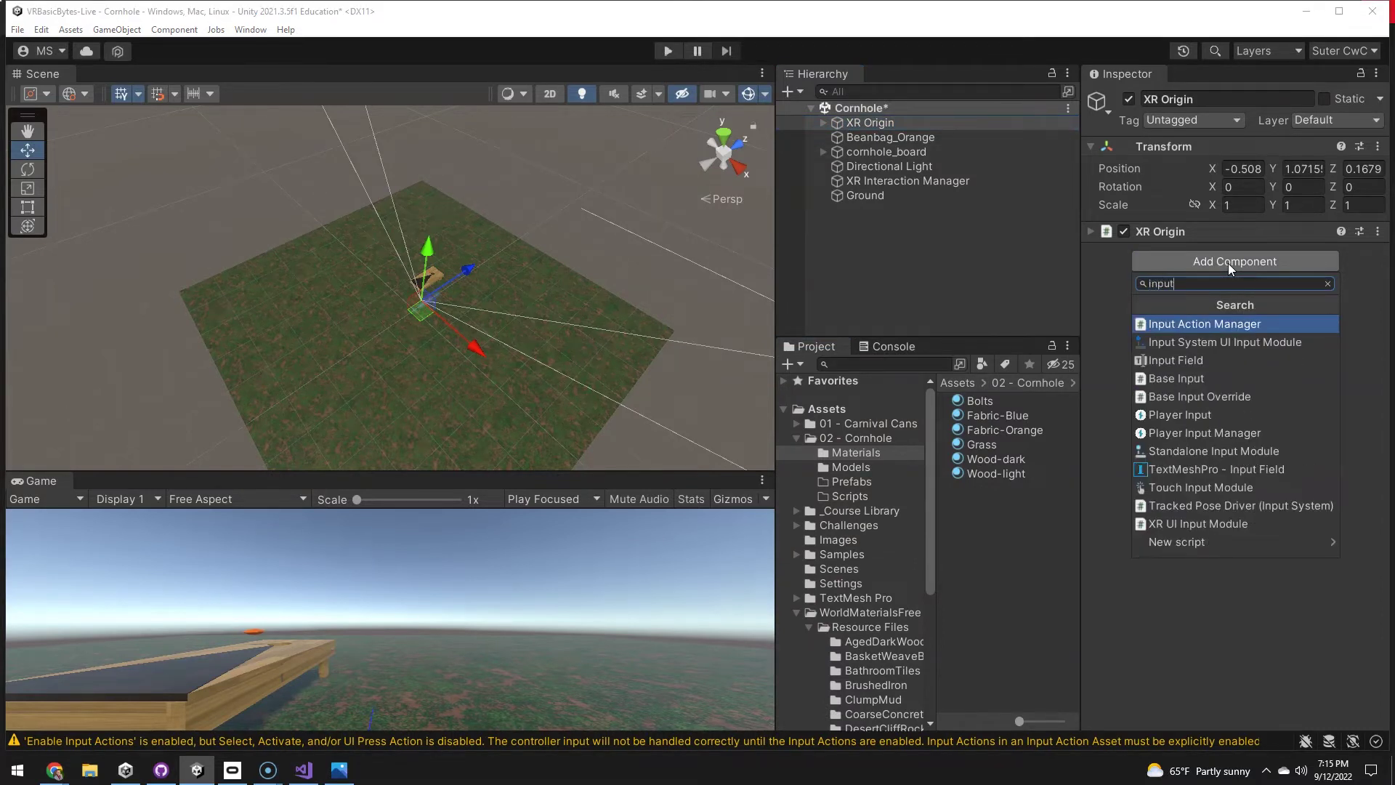
{"action": "left_click", "coordinate": [1189, 323]}
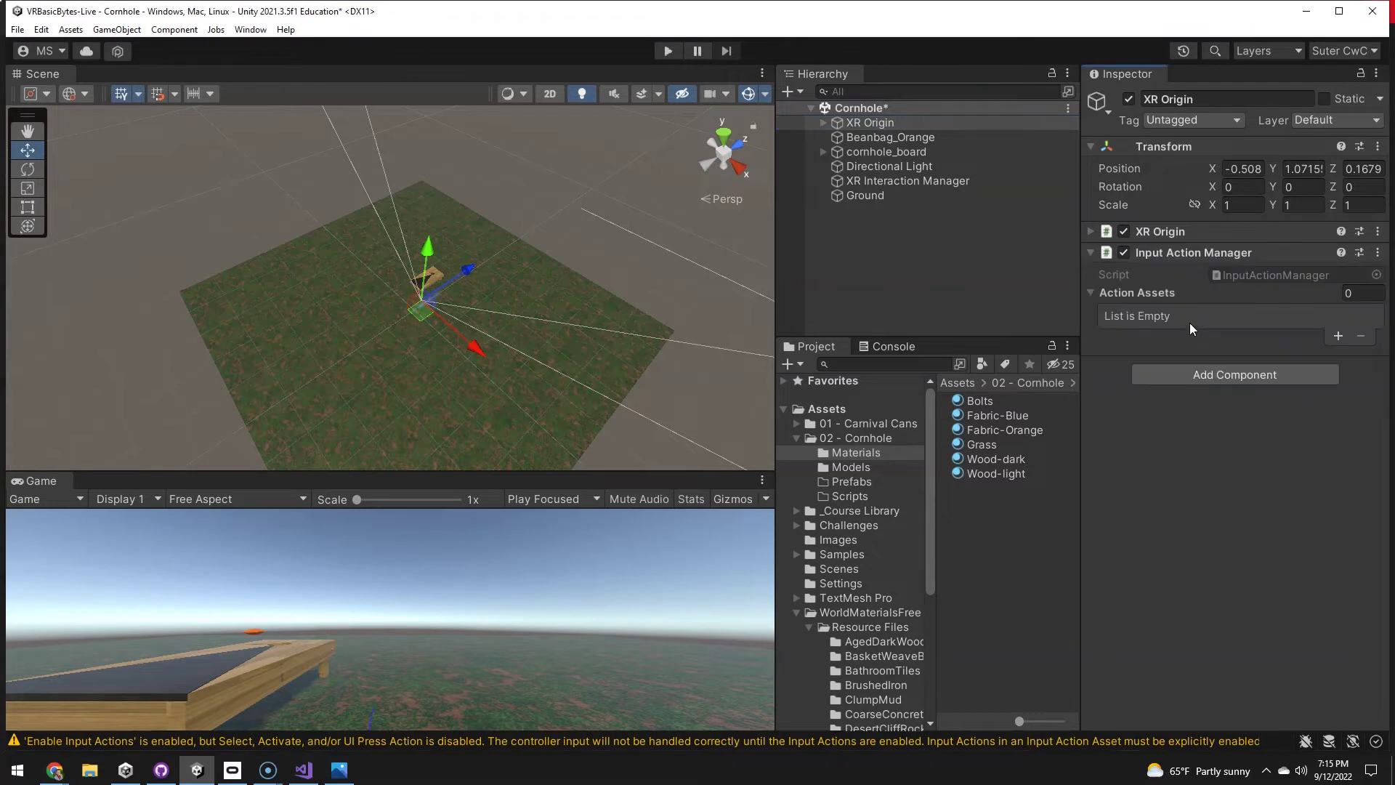
Add an action asset to the Input Action Manager, assign XRI Default Input Actions from the 1.0.0-pre.3 samples, and run the scene.
{"action": "left_click", "coordinate": [1337, 336]}
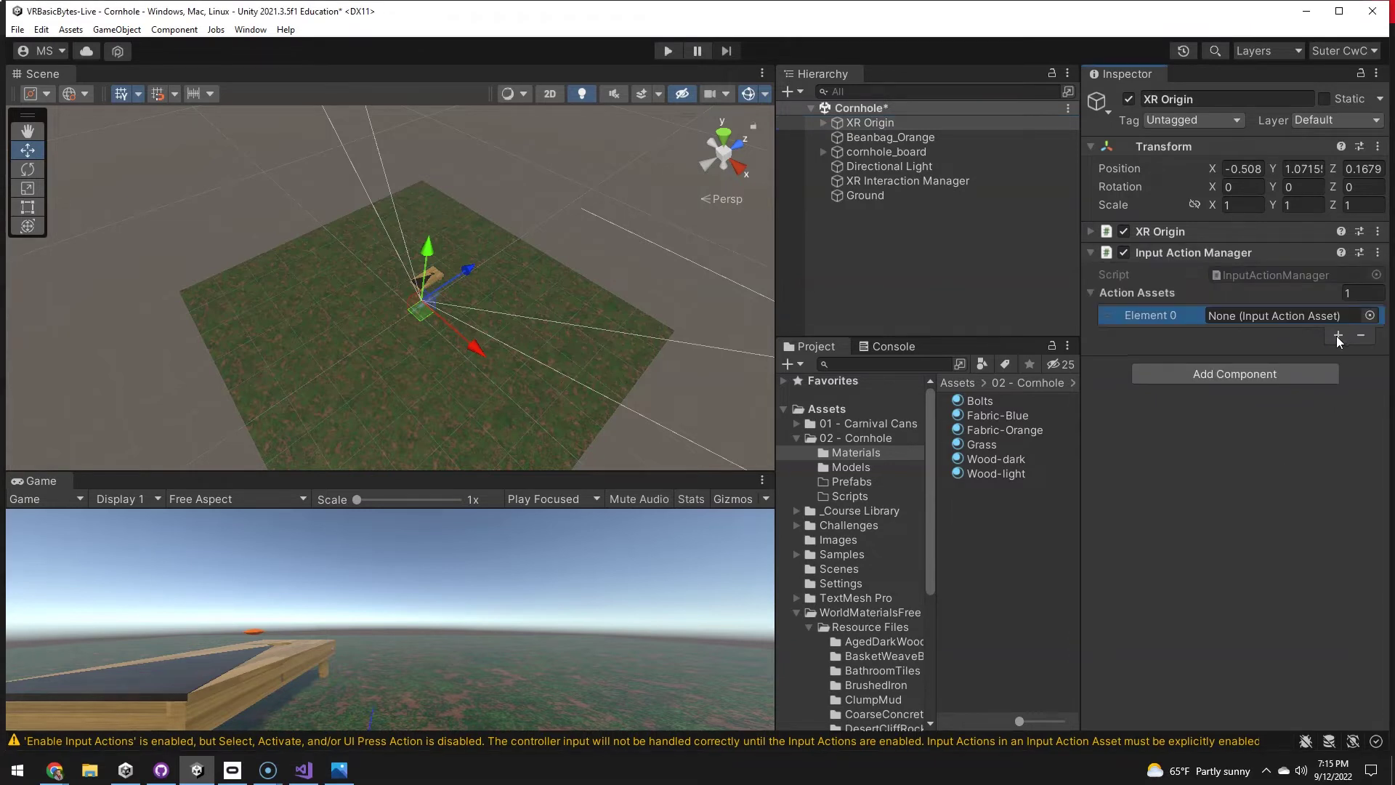
{"action": "left_click", "coordinate": [1371, 316]}
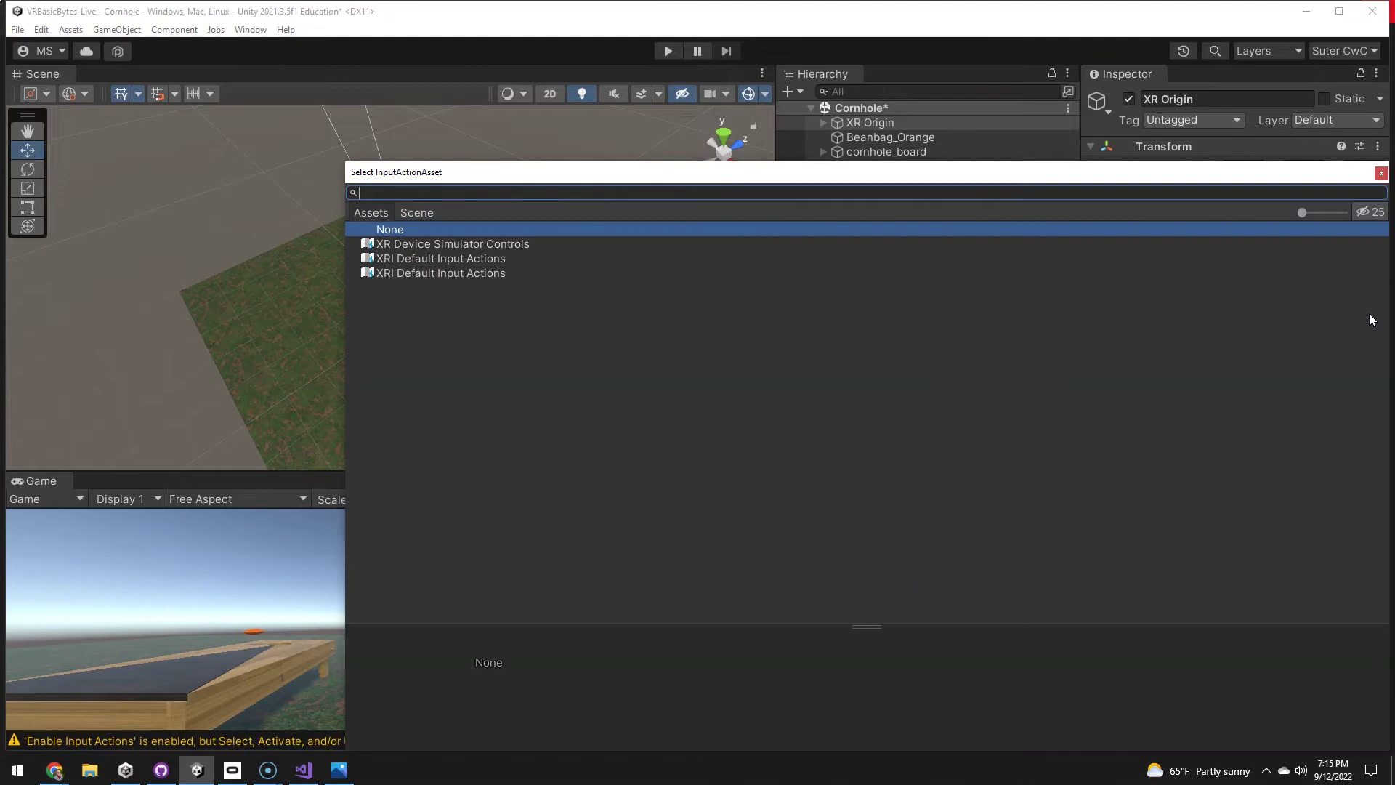
{"action": "left_click", "coordinate": [503, 258]}
{"action": "left_click", "coordinate": [491, 273]}
{"action": "left_click", "coordinate": [488, 260]}
{"action": "left_click", "coordinate": [492, 273]}
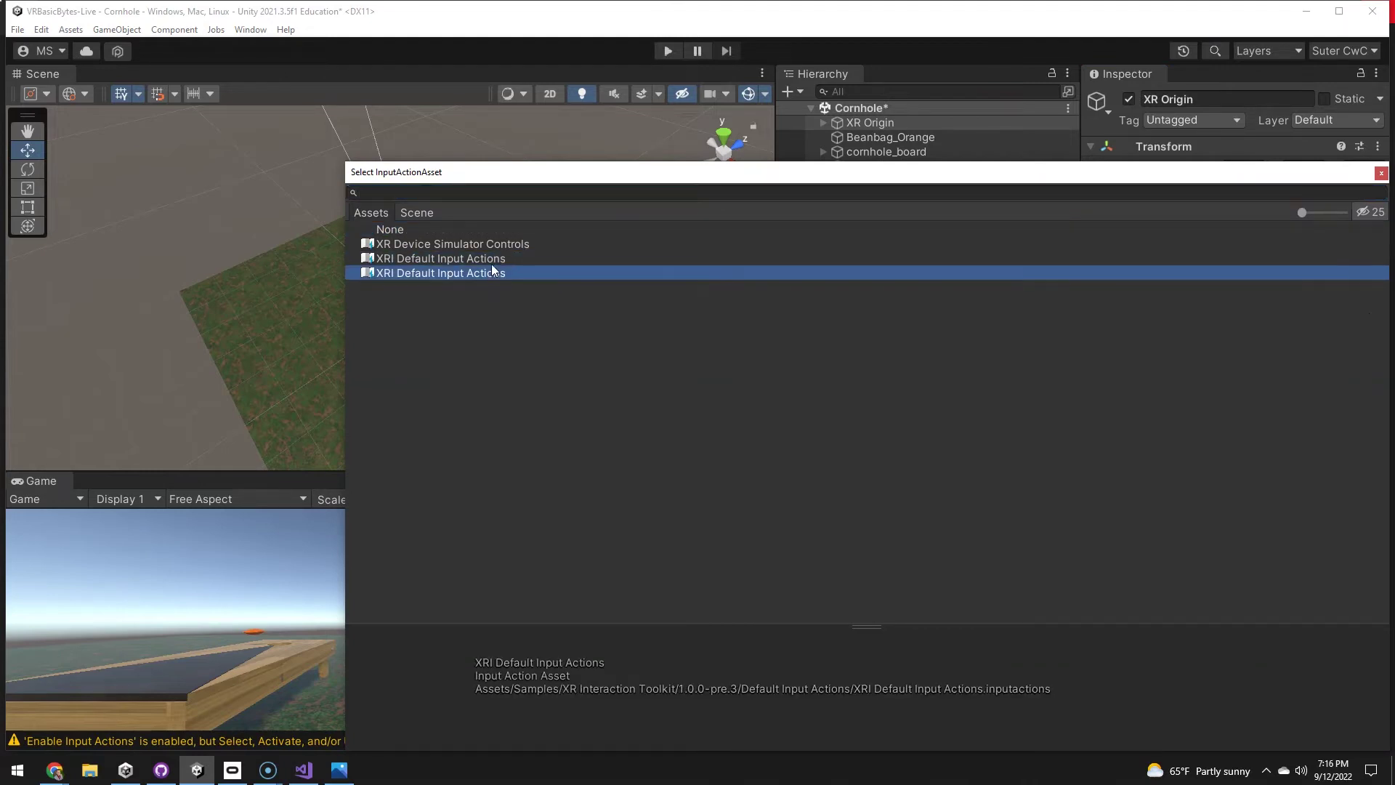
{"action": "left_click", "coordinate": [491, 259]}
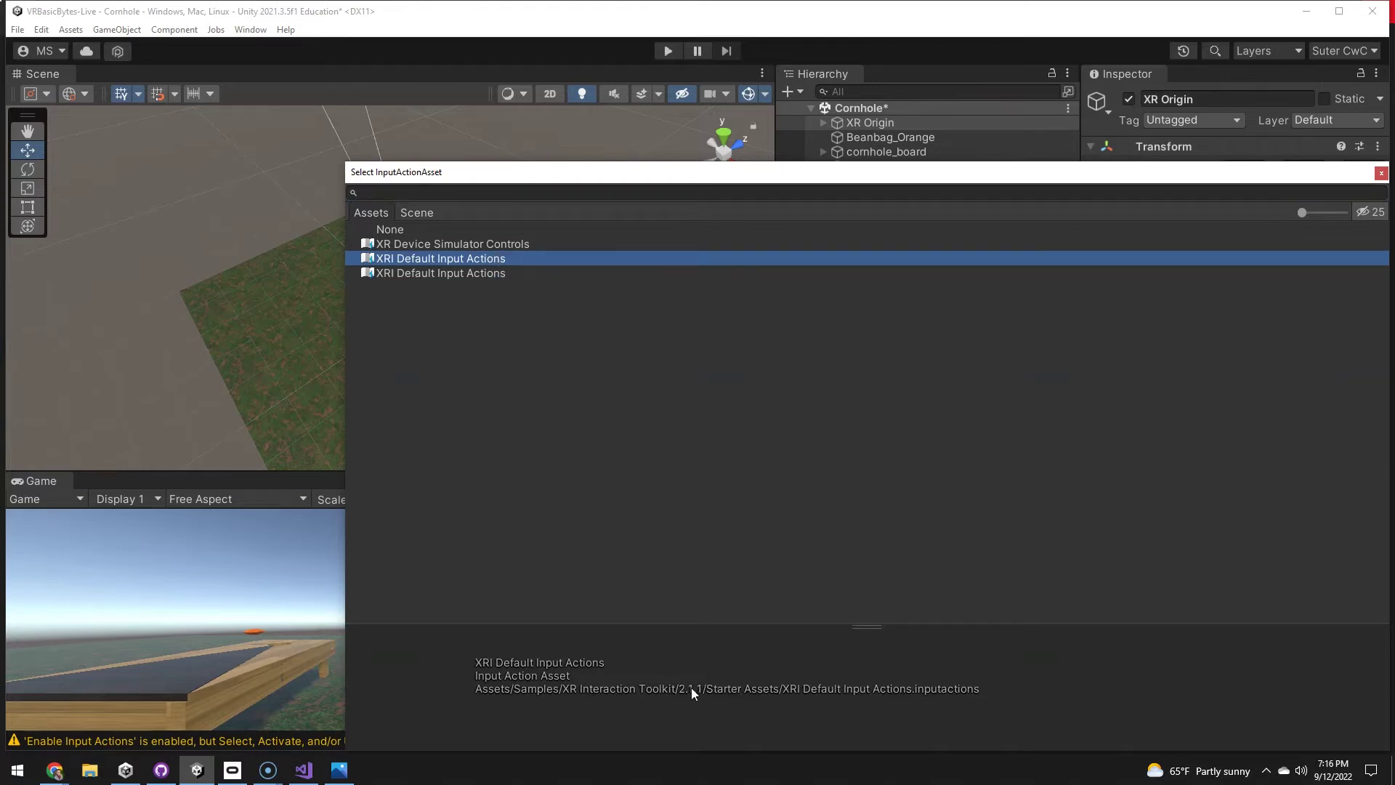
{"action": "left_click", "coordinate": [459, 274]}
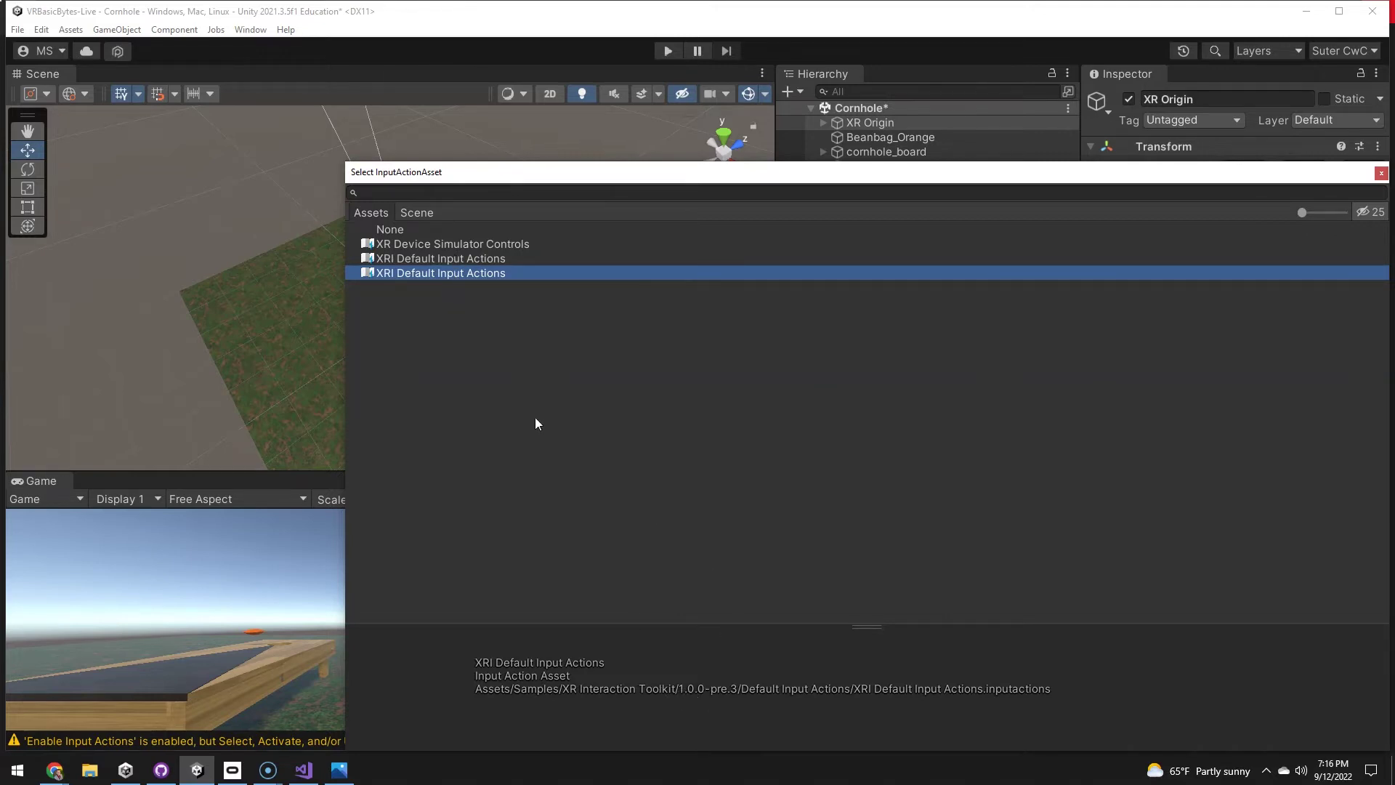
{"action": "double_click", "coordinate": [462, 275]}
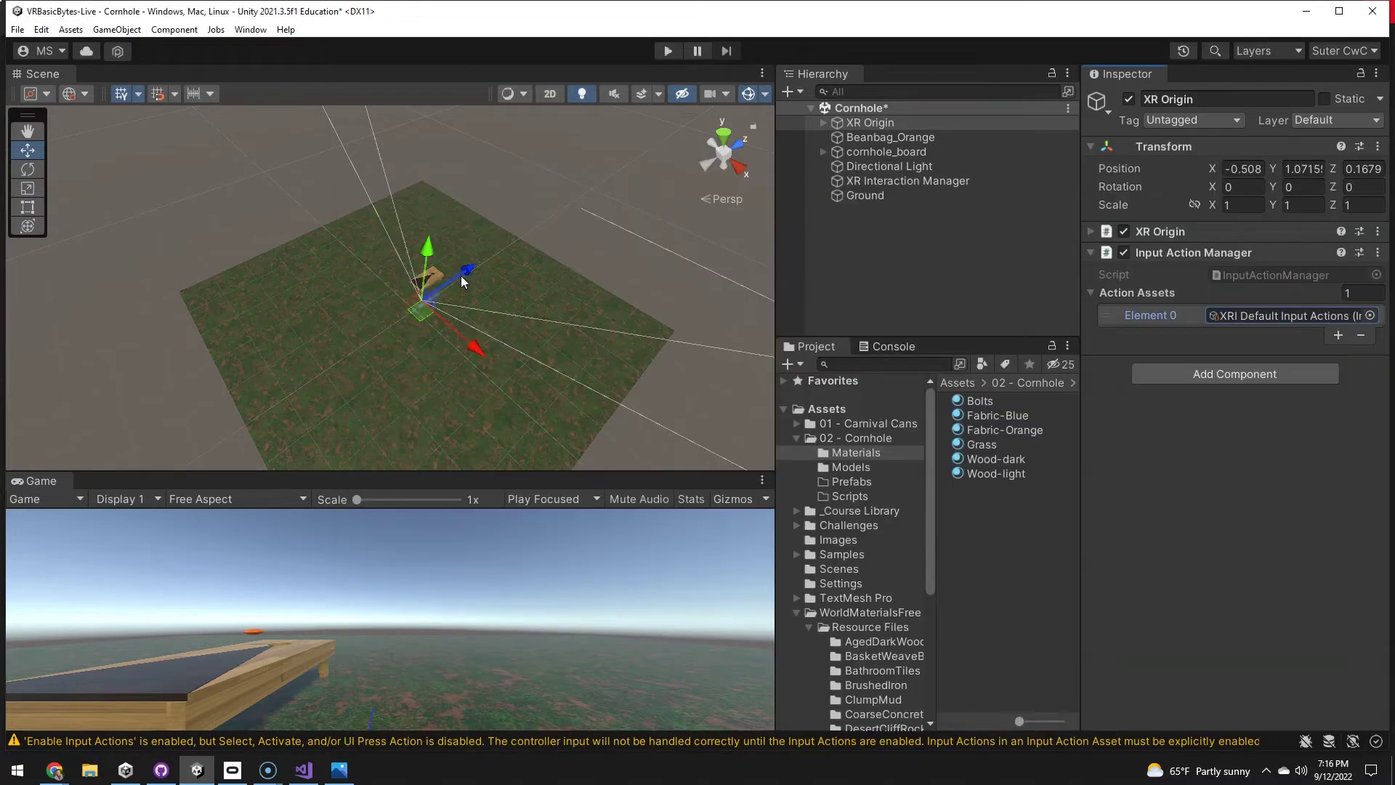
{"action": "left_click", "coordinate": [666, 51]}
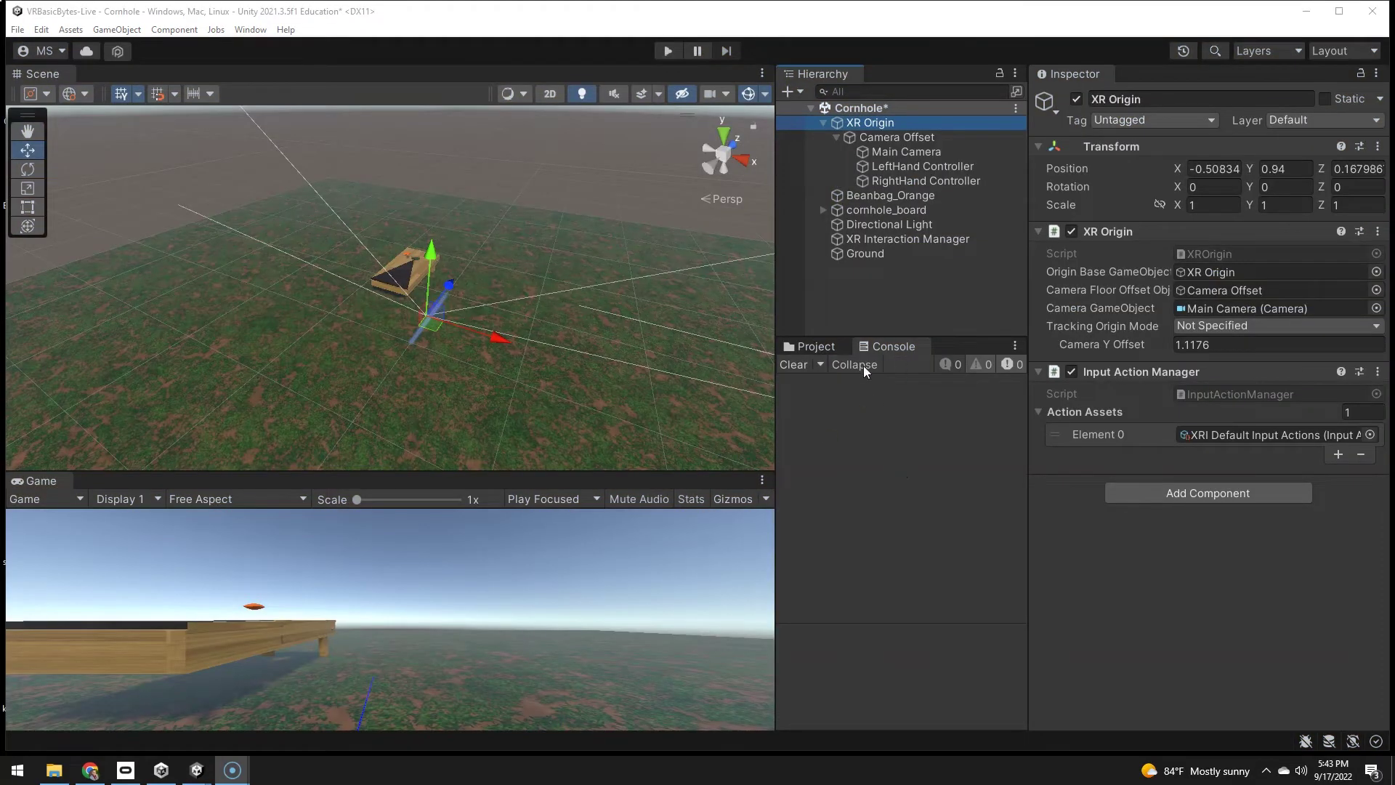
Raise XR Origin to about 1.018 in Y and set its Tracking Origin Mode to Device.
{"action": "left_click", "coordinate": [854, 124]}
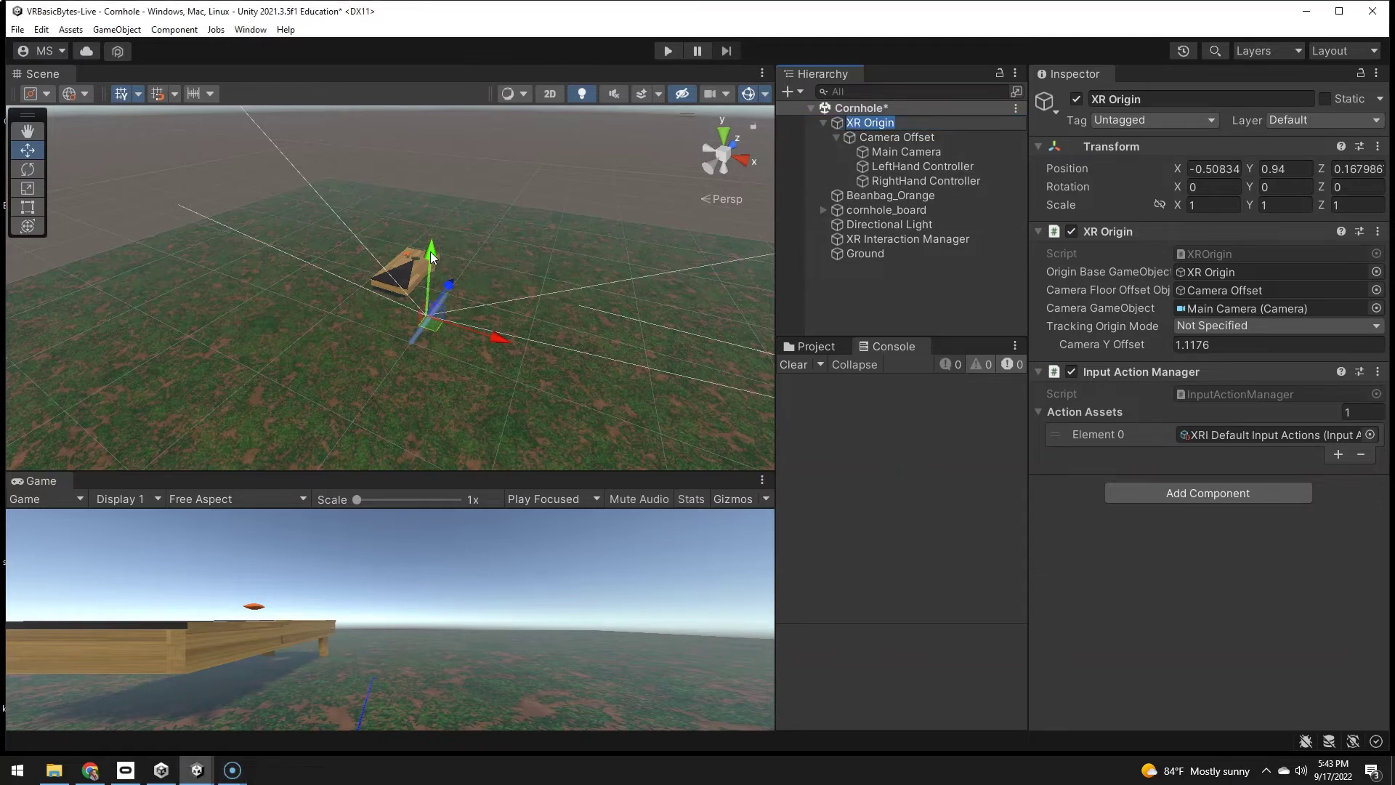
{"action": "left_click_drag", "start_coordinate": [430, 251], "coordinate": [433, 245]}
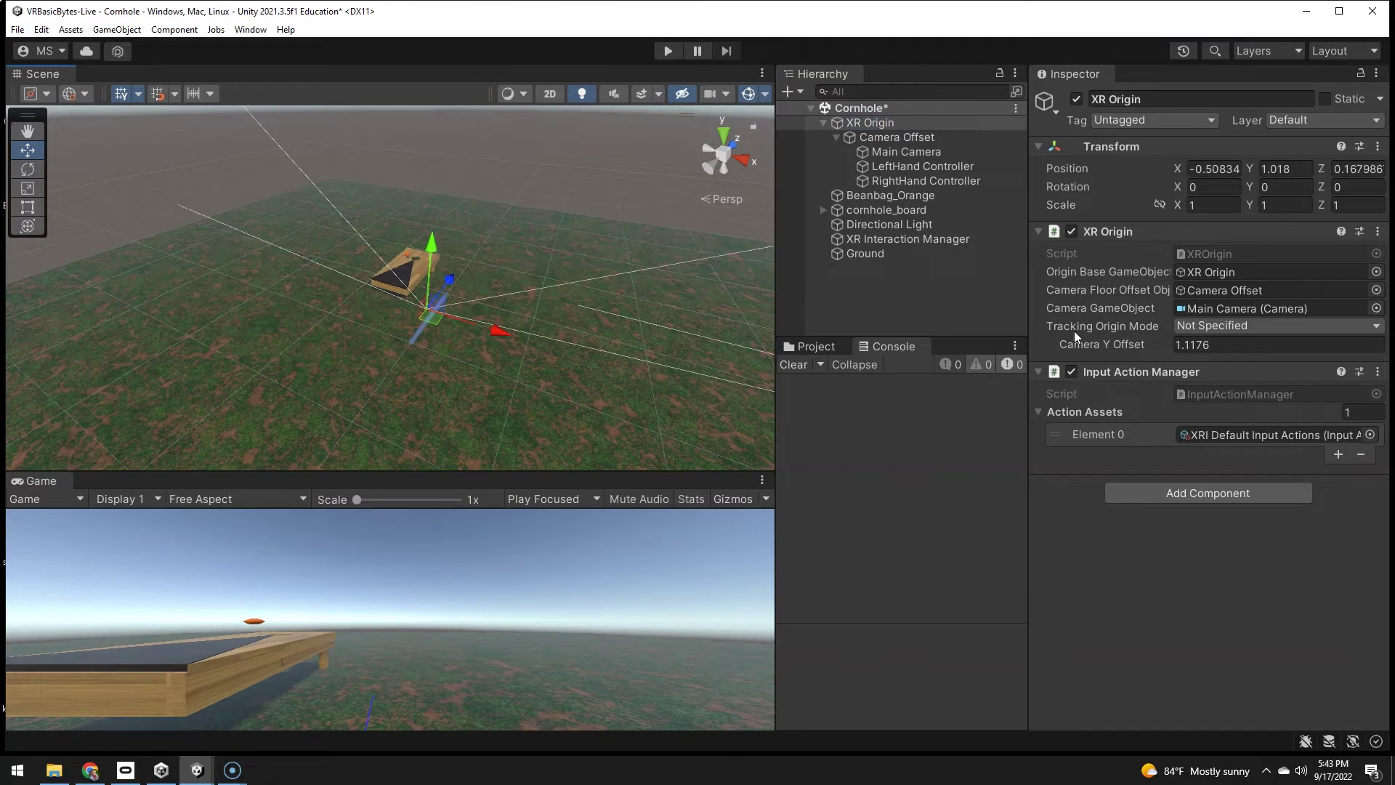
{"action": "left_click", "coordinate": [1187, 325]}
{"action": "left_click", "coordinate": [1197, 357]}
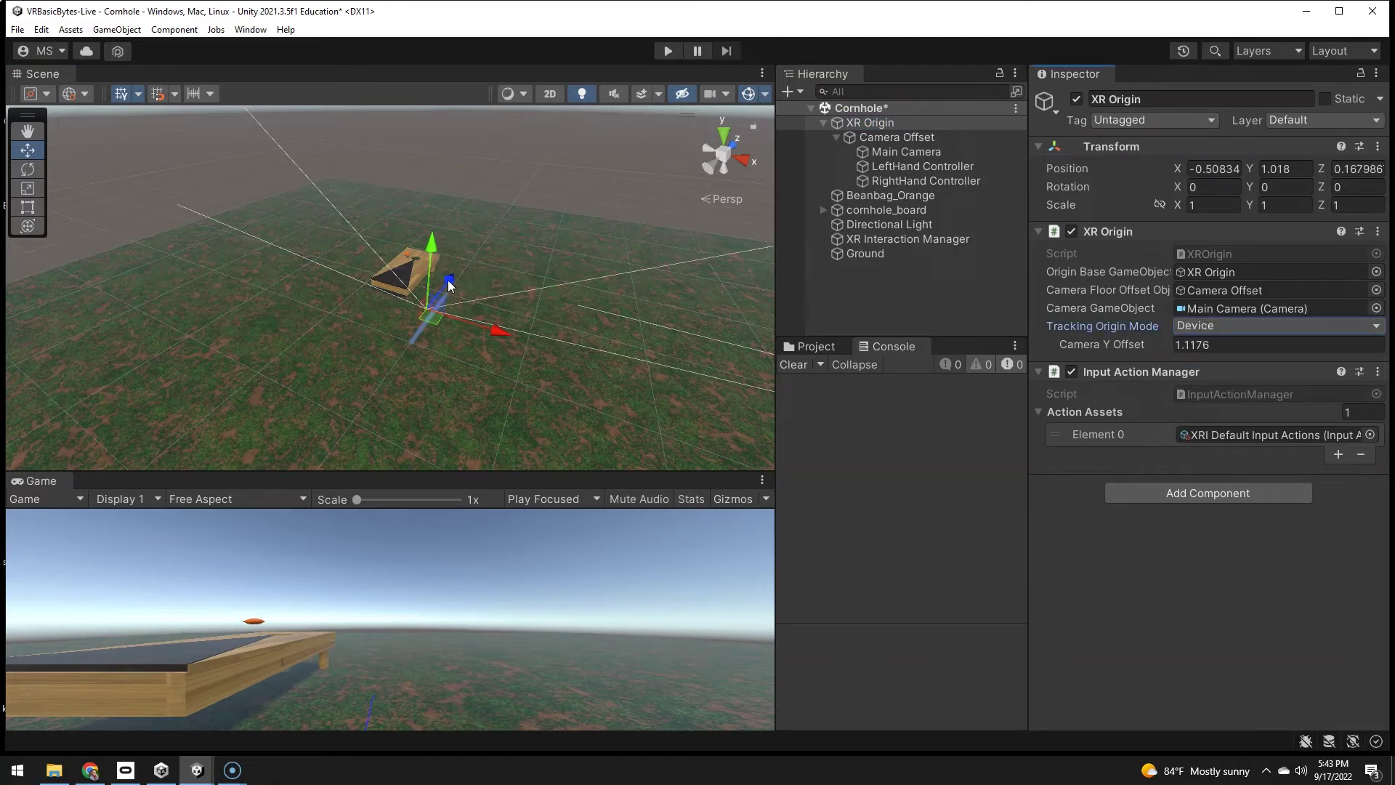
Rotate XR Origin 180 degrees about Y and move it to about X -0.57, Y 1.313, Z 1.4, facing the cornhole board.
{"action": "left_click_drag", "start_coordinate": [449, 285], "coordinate": [463, 266]}
{"action": "left_click", "coordinate": [1279, 187]}
{"action": "type", "text": "180"}
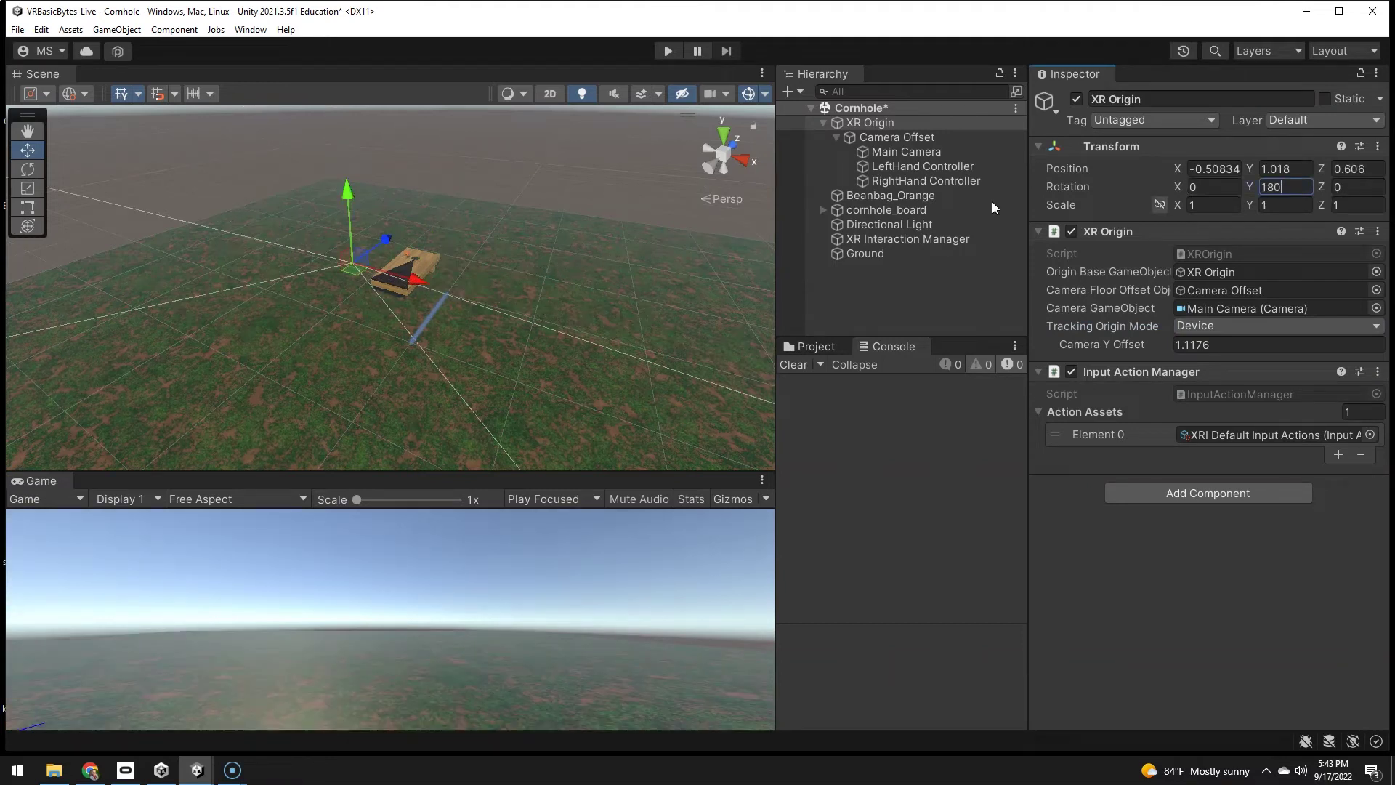
{"action": "left_click_drag", "start_coordinate": [418, 282], "coordinate": [470, 292]}
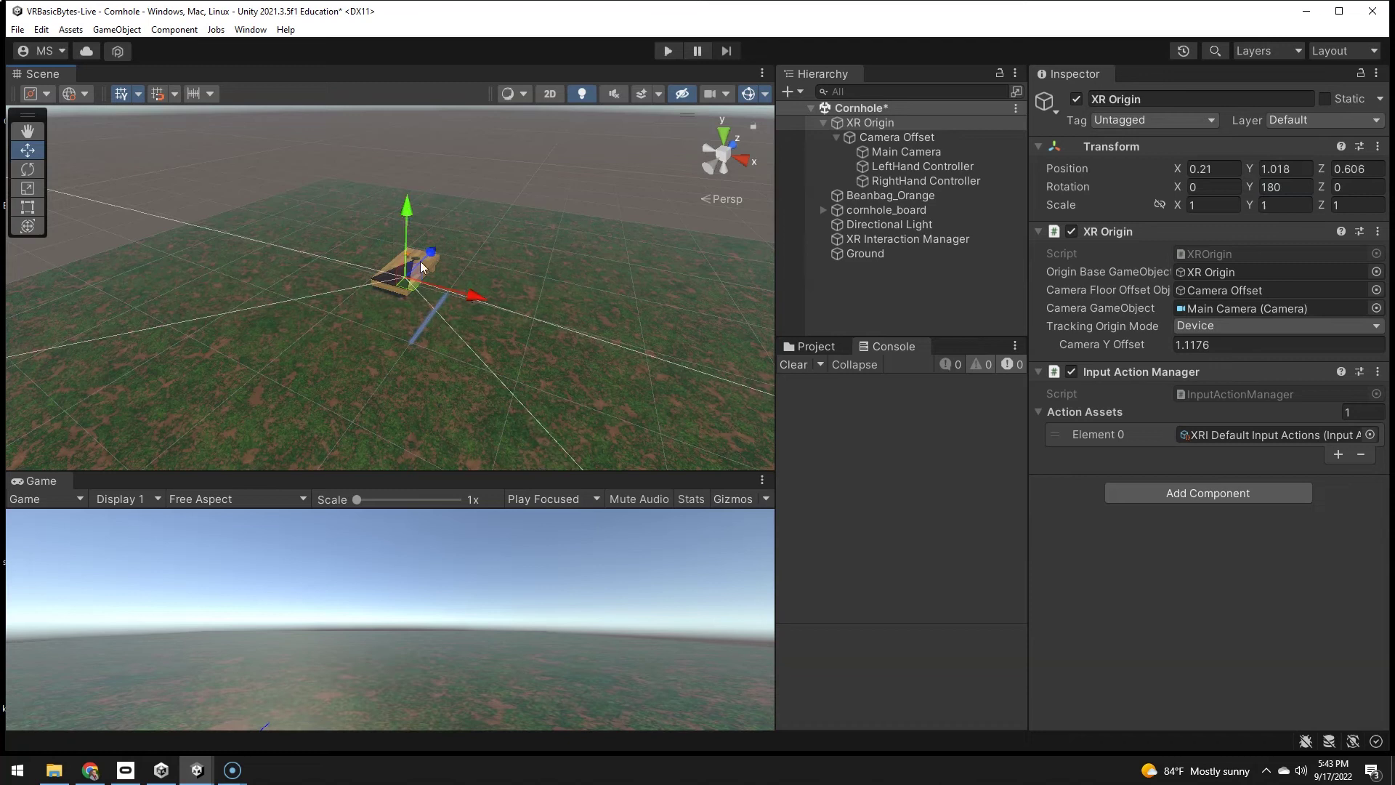
{"action": "left_click_drag", "start_coordinate": [405, 210], "coordinate": [406, 181]}
{"action": "mouse_move", "coordinate": [464, 267]}
{"action": "left_mouse_down"}
{"action": "mouse_move", "coordinate": [513, 272]}
{"action": "mouse_move", "coordinate": [518, 198]}
{"action": "mouse_move", "coordinate": [497, 242]}
{"action": "mouse_move", "coordinate": [505, 266]}
{"action": "mouse_move", "coordinate": [456, 267]}
{"action": "left_mouse_up"}
{"action": "left_click_drag", "start_coordinate": [527, 307], "coordinate": [651, 302], "text": "alt"}
{"action": "left_click_drag", "start_coordinate": [542, 268], "coordinate": [472, 214]}
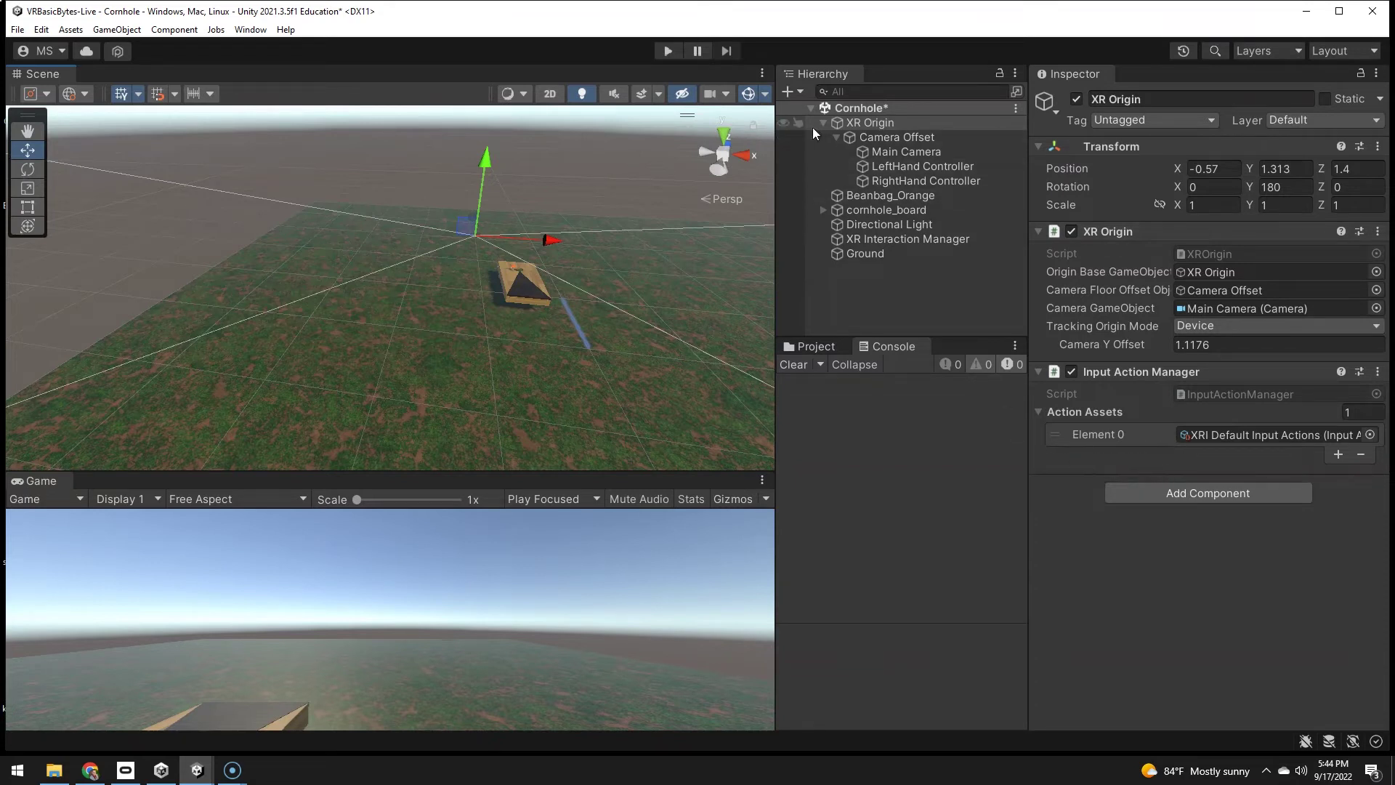
Add Teleportation Provider and Snap Turn Provider (Action-based) components to XR Origin.
{"action": "left_click", "coordinate": [1172, 494]}
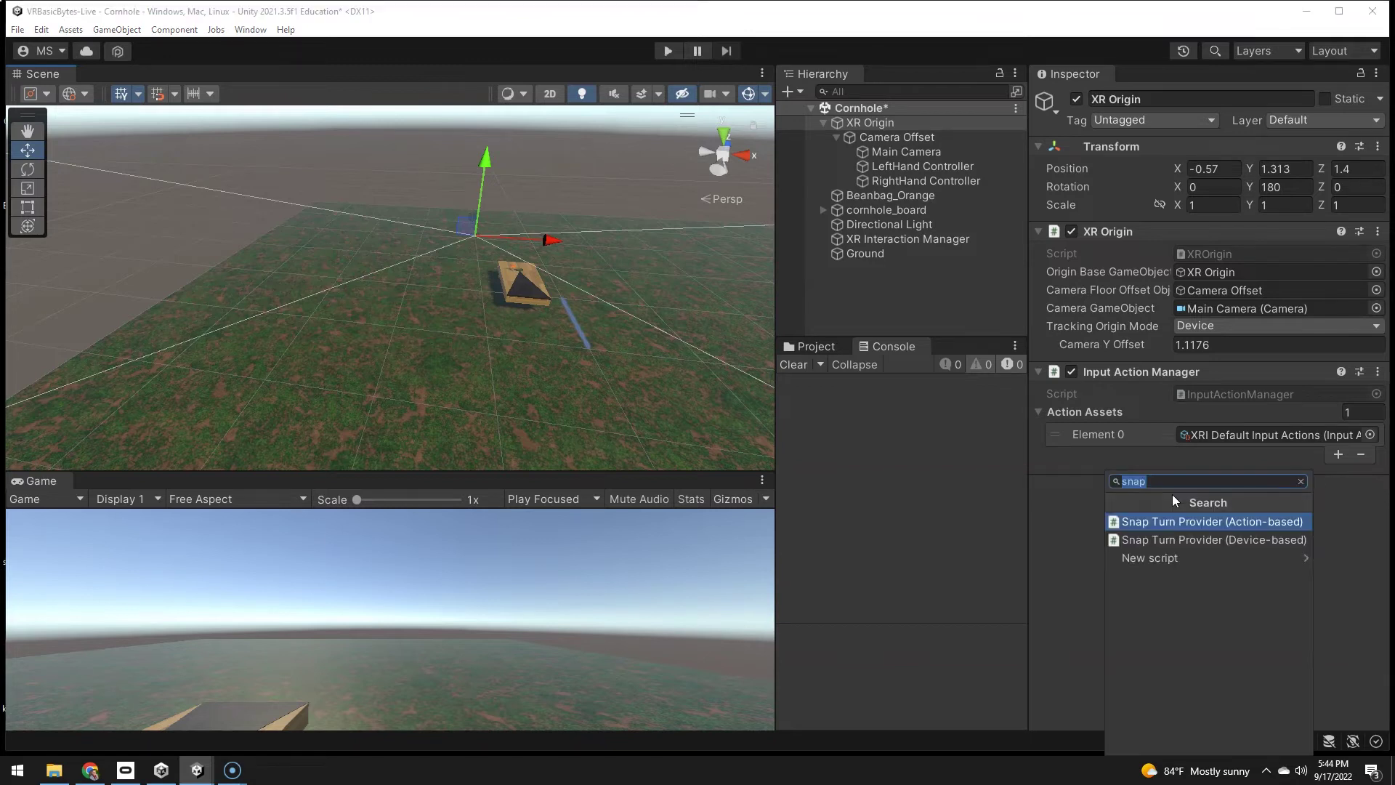
{"action": "type", "text": "tele"}
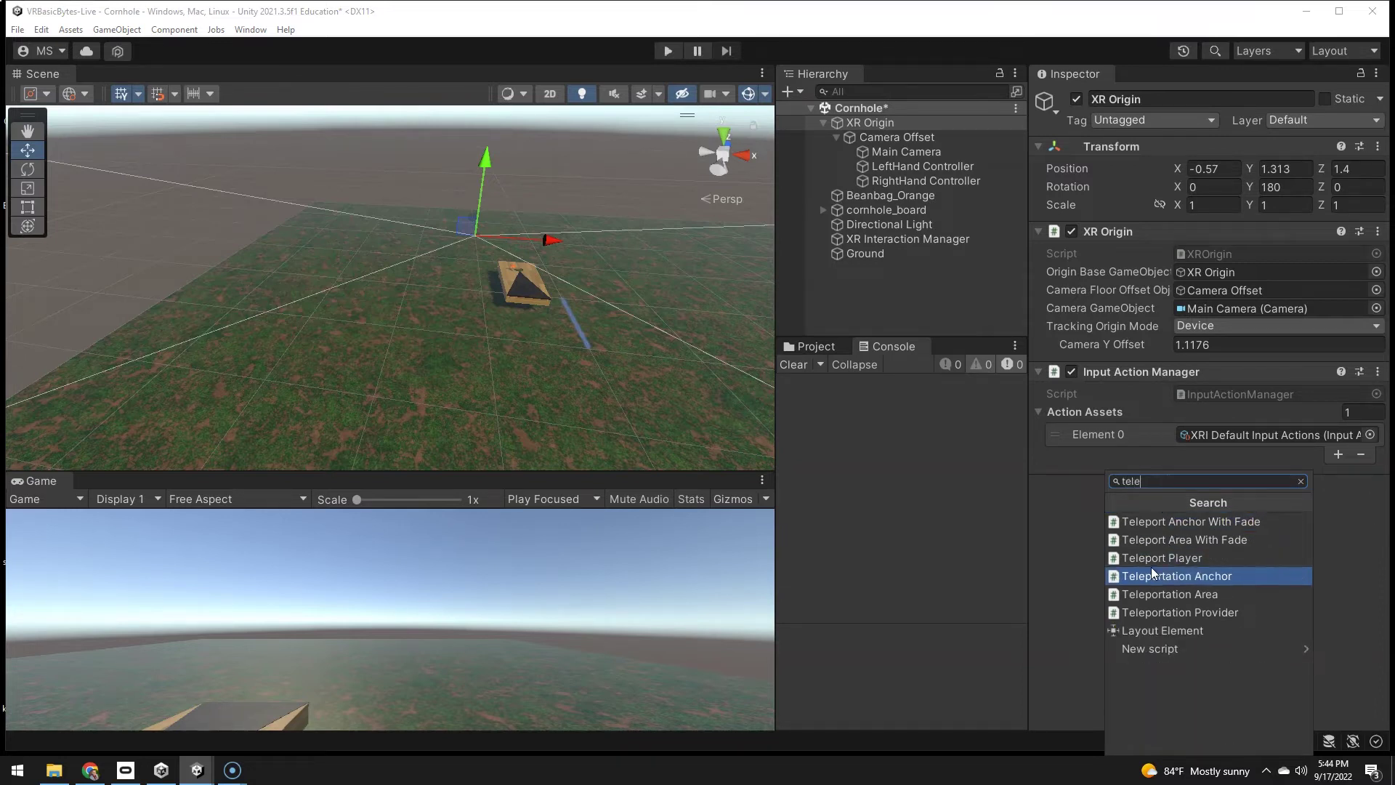
{"action": "left_click", "coordinate": [1171, 612]}
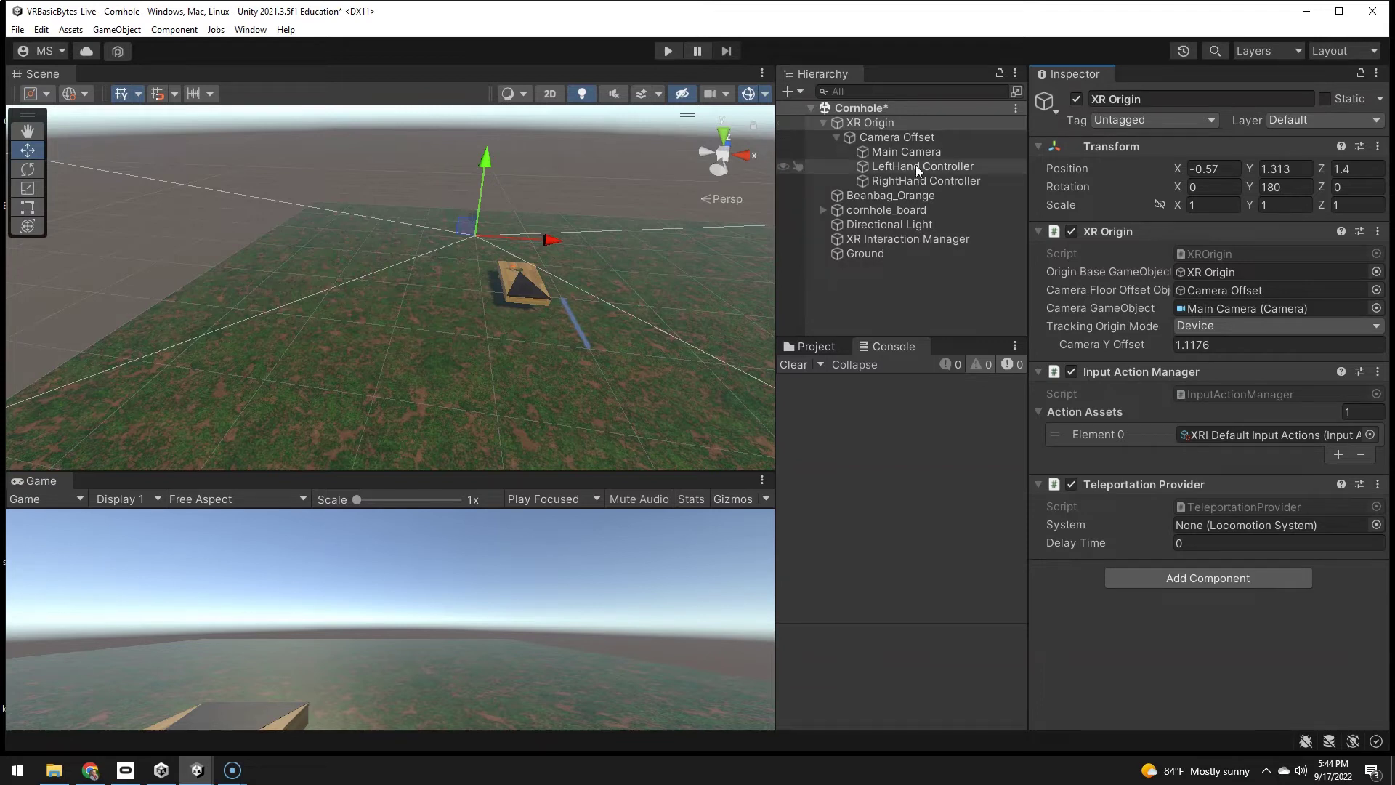
{"action": "left_click", "coordinate": [1180, 578]}
{"action": "type", "text": "snap"}
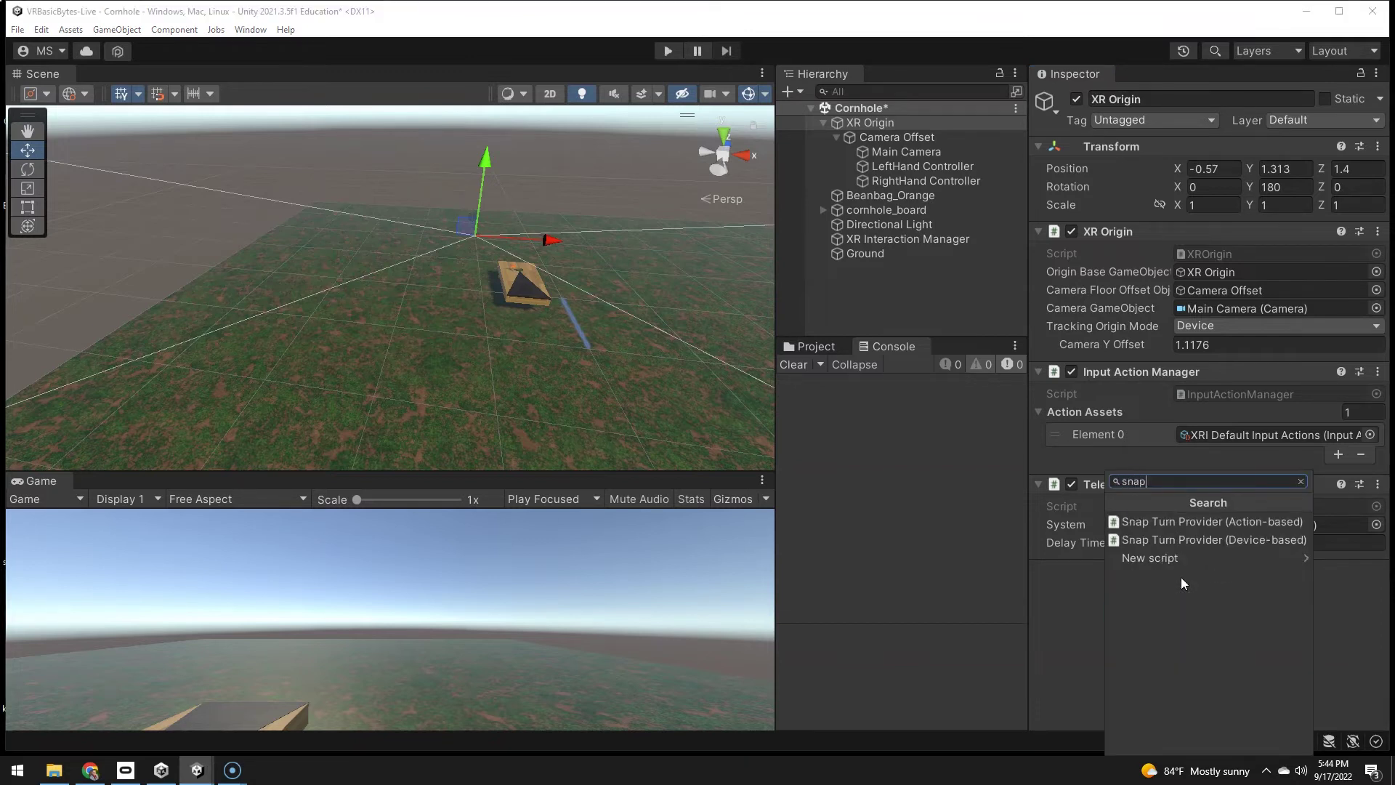
{"action": "left_click", "coordinate": [1236, 524]}
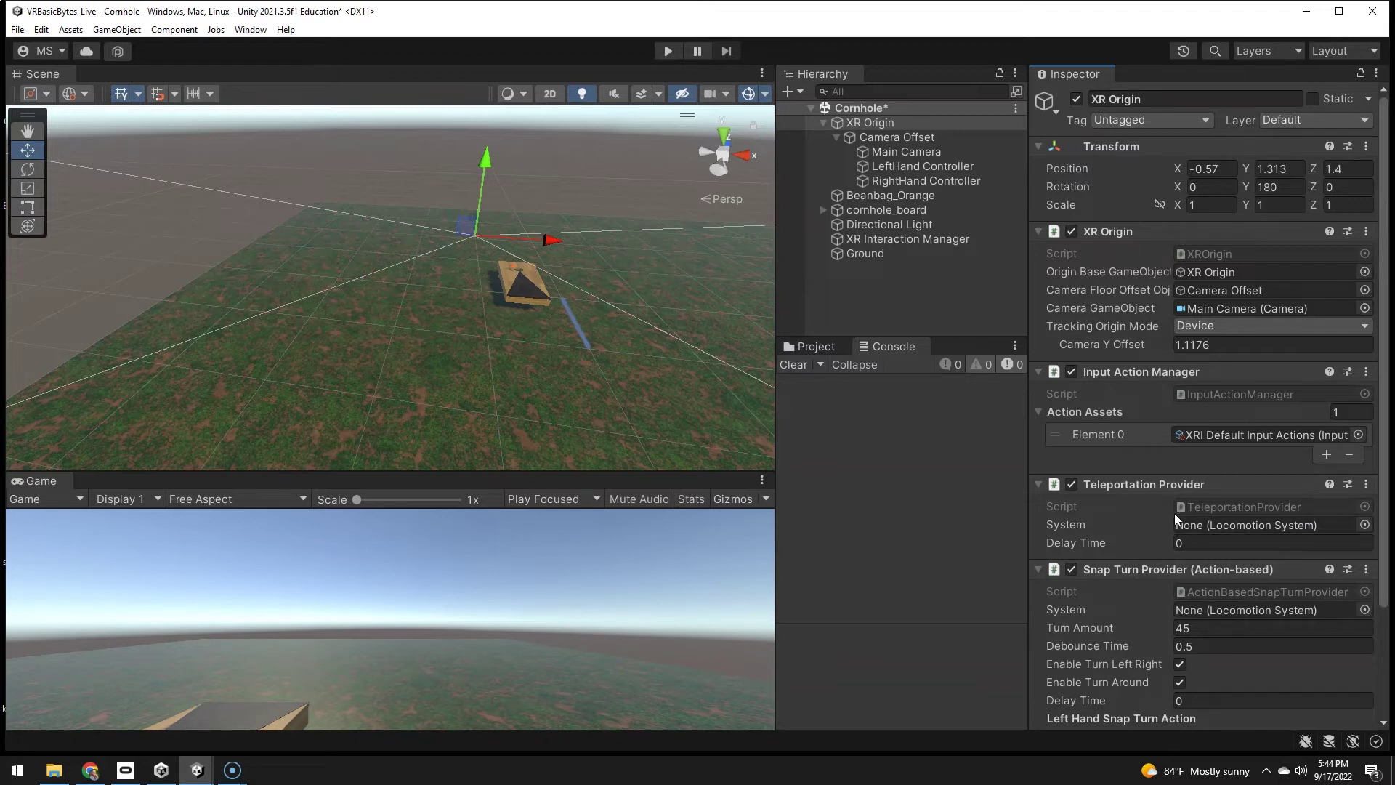
Add a Locomotion System component to XR Origin.
{"action": "scroll", "coordinate": [1156, 531], "scroll_direction": "down", "scroll_amount": 3}
{"action": "left_click", "coordinate": [1175, 709]}
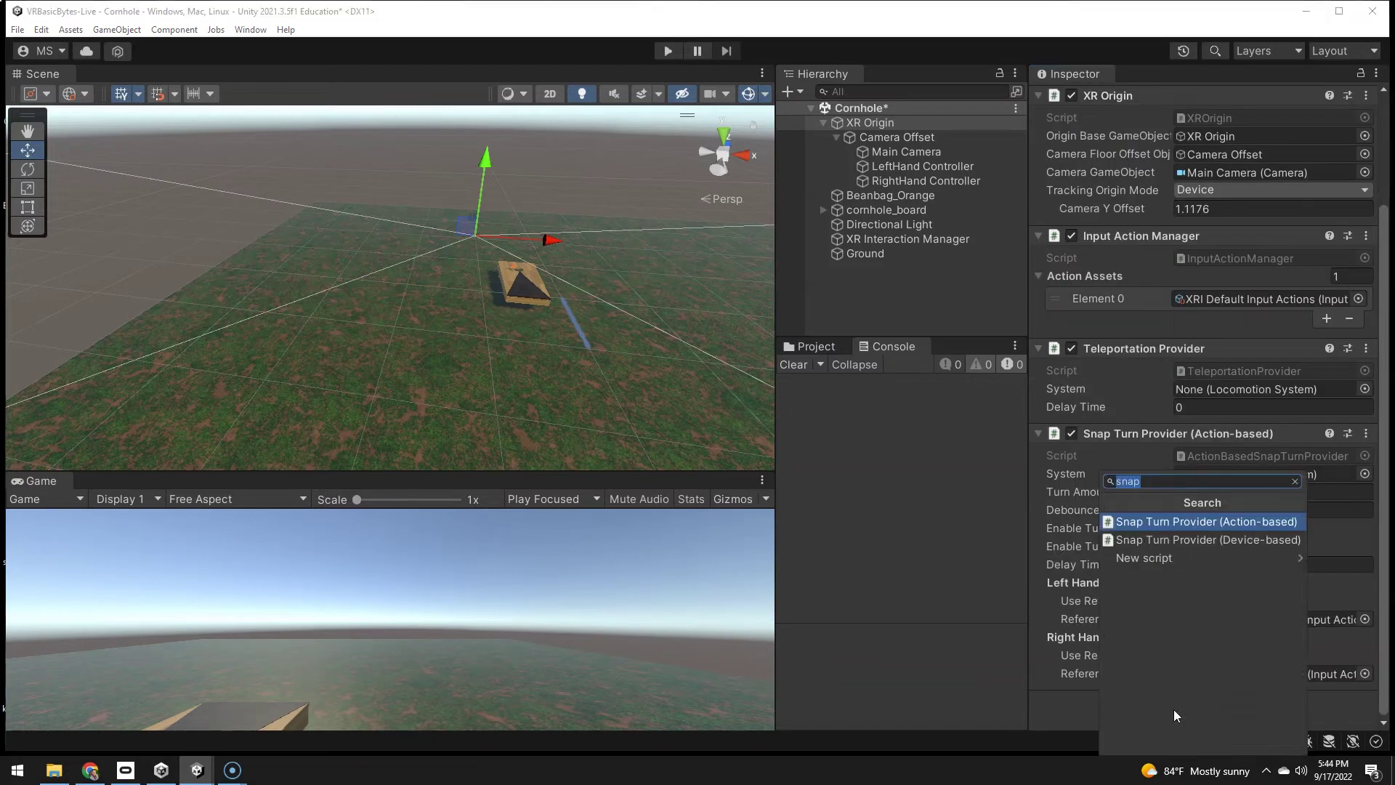
{"action": "type", "text": "loco"}
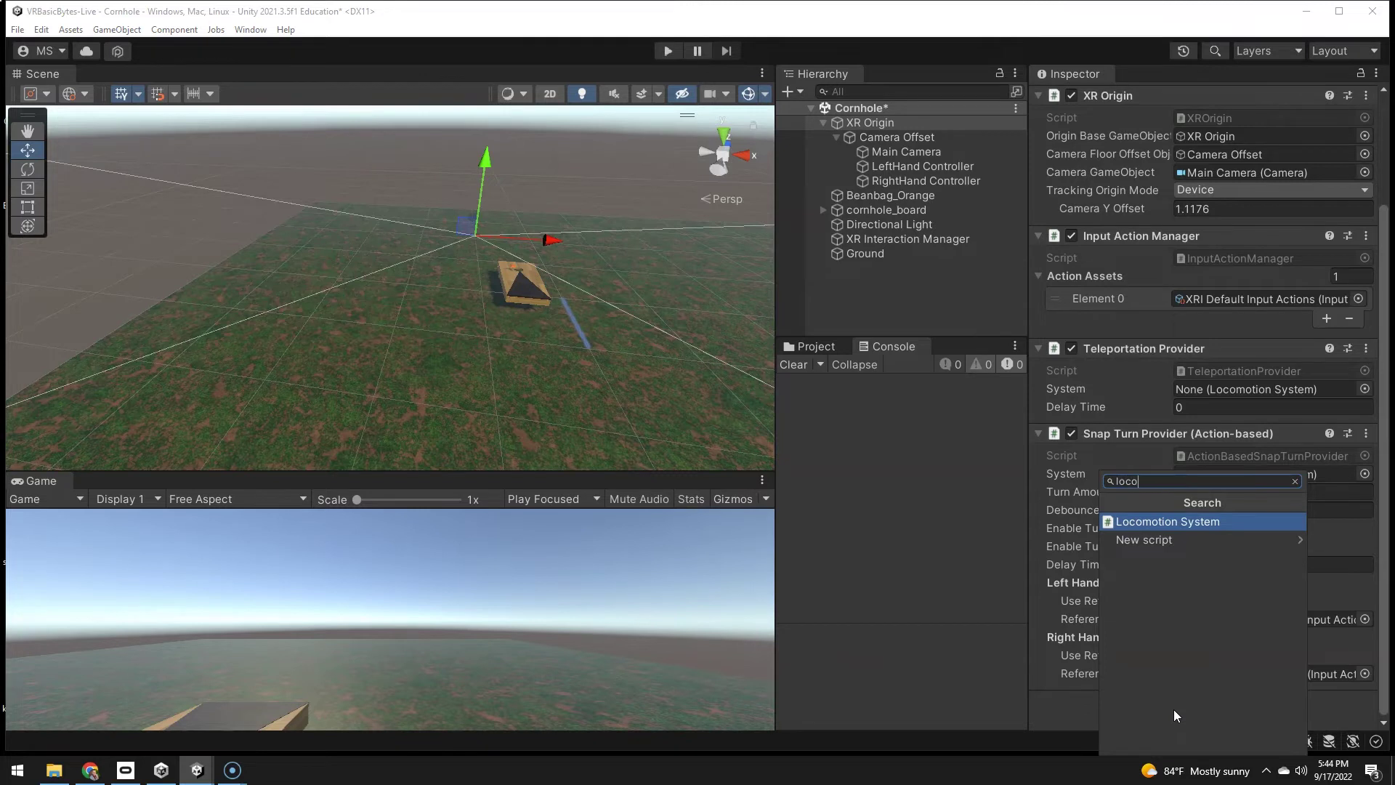
{"action": "key", "text": "Return"}
{"action": "scroll", "coordinate": [1154, 616], "scroll_direction": "down", "scroll_amount": 1}
{"action": "left_click", "coordinate": [1037, 679]}
{"action": "scroll", "coordinate": [1075, 639], "scroll_direction": "down", "scroll_amount": 2}
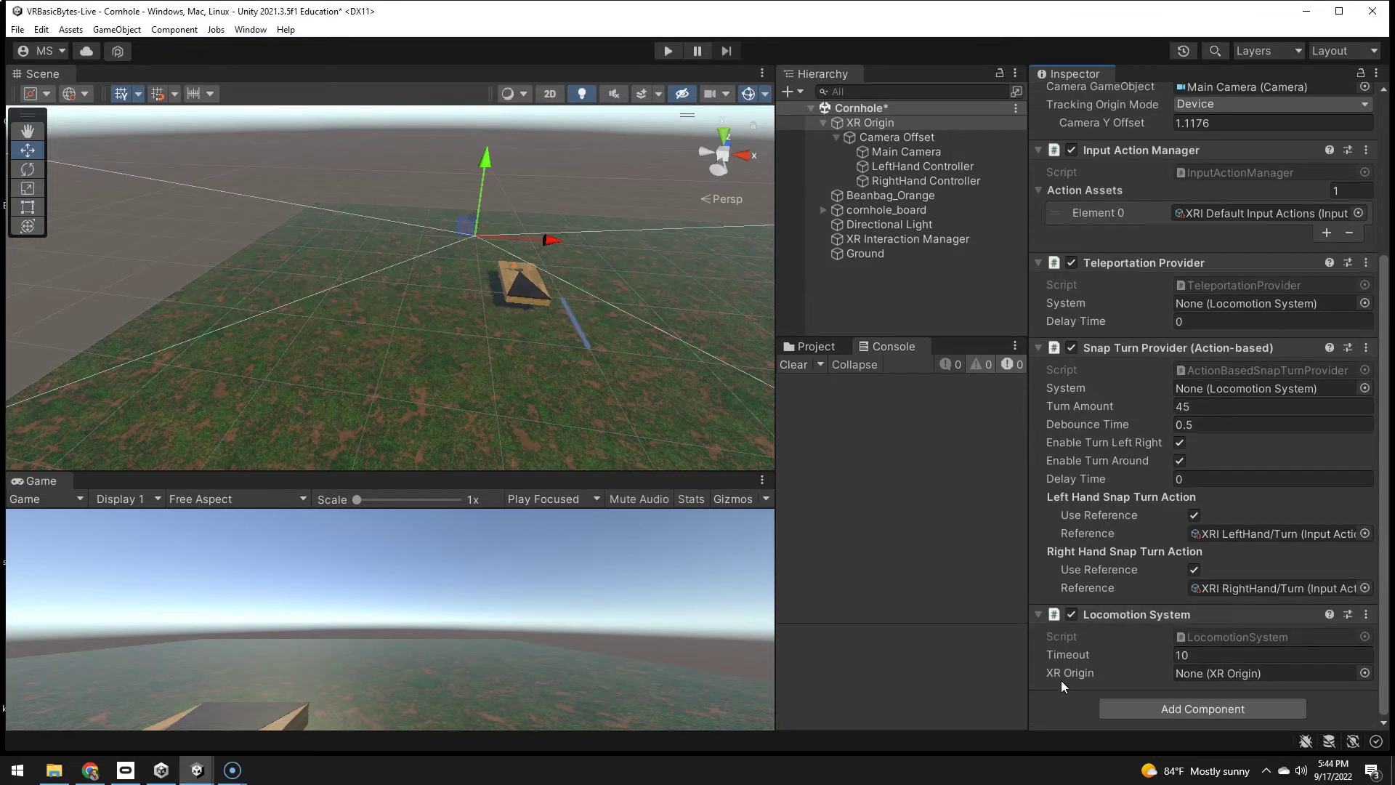
Assign XR Origin to the Locomotion System and link that system to the Snap Turn Provider and Teleportation Provider.
{"action": "left_click", "coordinate": [871, 123]}
{"action": "left_click_drag", "start_coordinate": [871, 122], "coordinate": [1224, 673]}
{"action": "left_click_drag", "start_coordinate": [1127, 613], "coordinate": [1230, 389]}
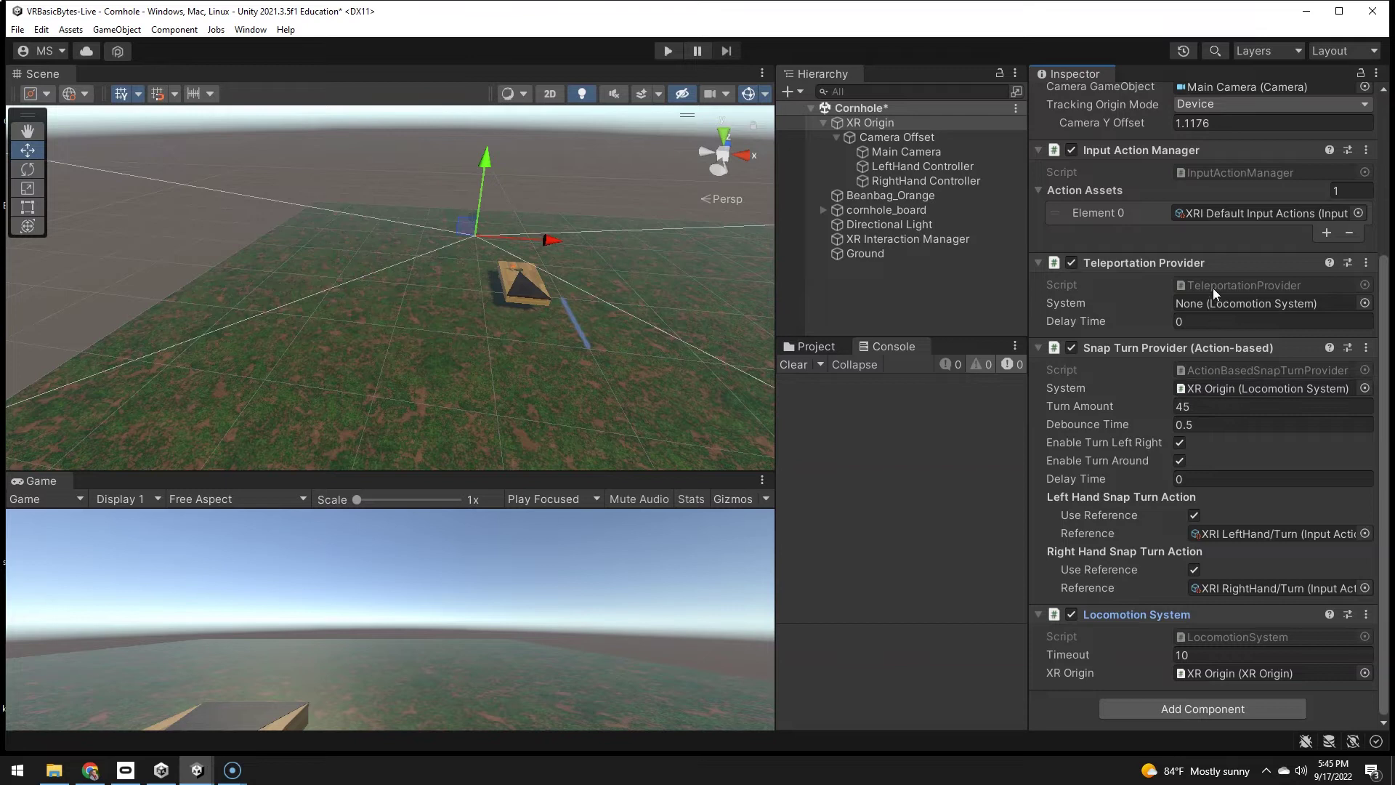
{"action": "left_click_drag", "start_coordinate": [853, 122], "coordinate": [1245, 306]}
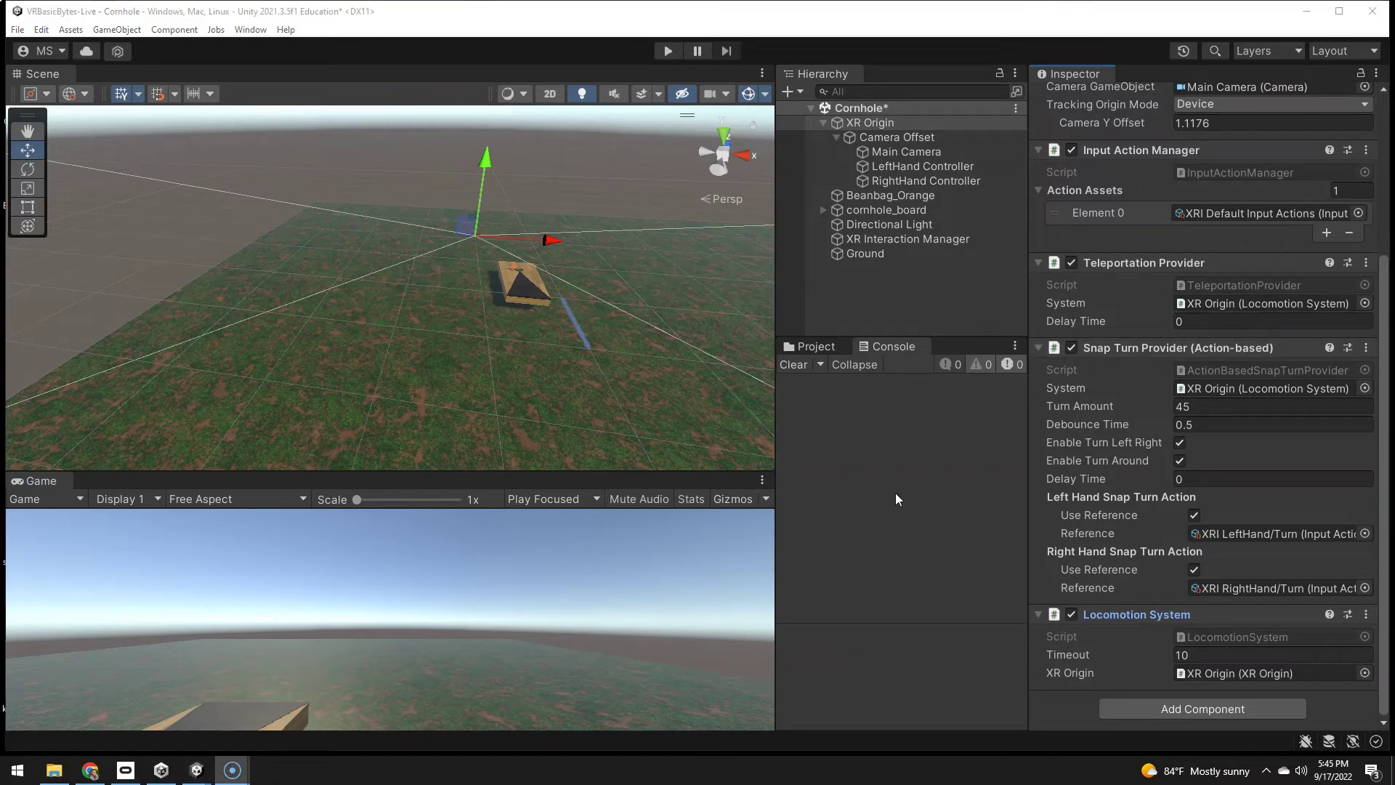
Add a Teleportation Area component to the Ground plane.
{"action": "left_click", "coordinate": [855, 254]}
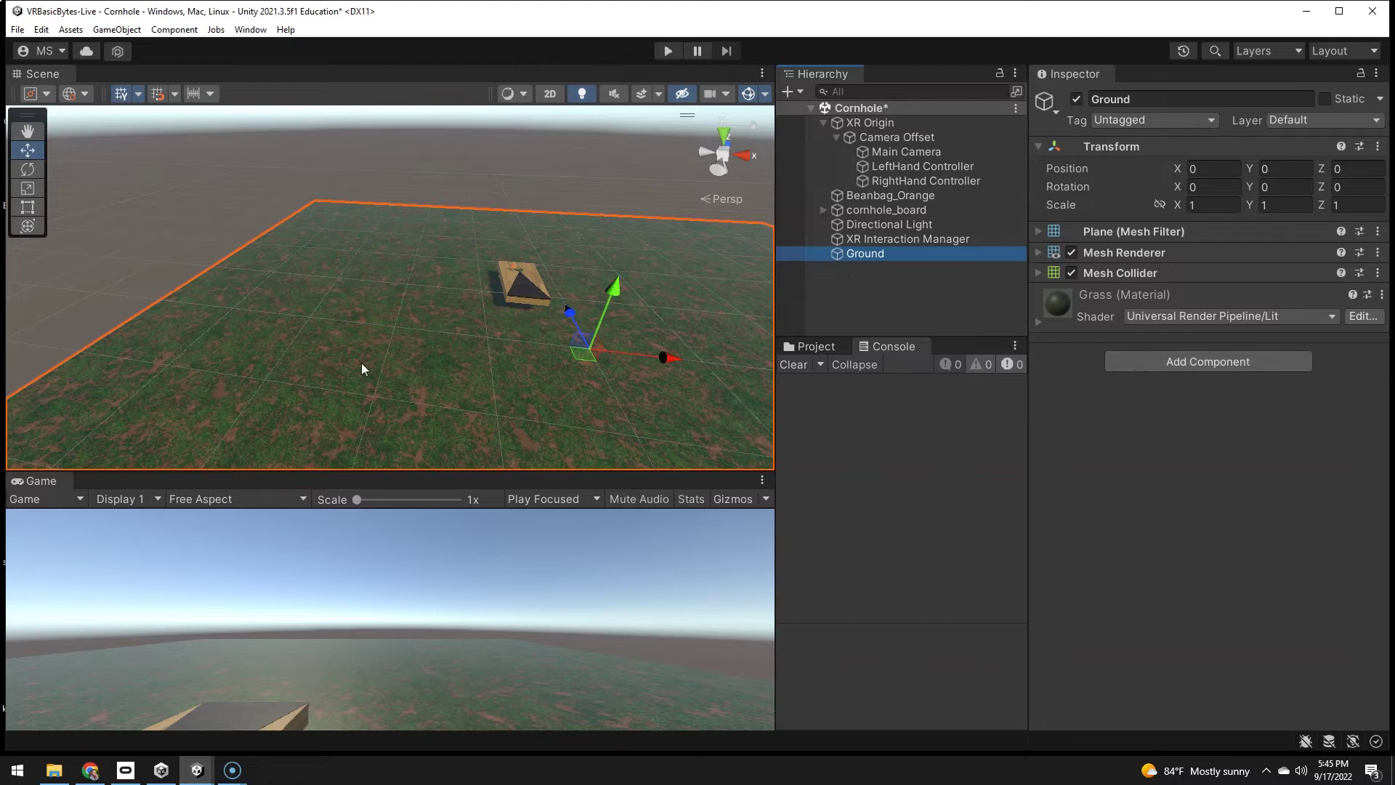
{"action": "left_click", "coordinate": [1236, 363]}
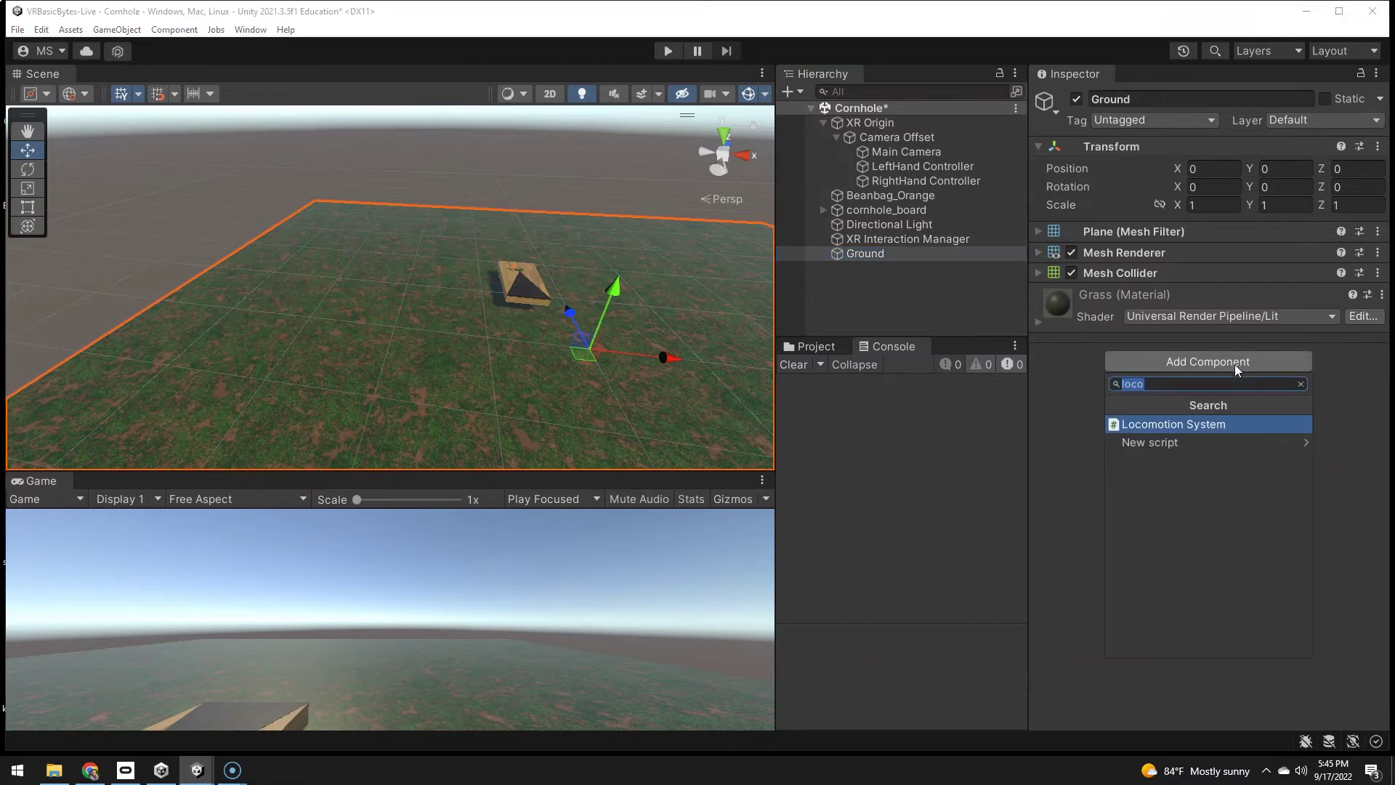
{"action": "type", "text": "tele"}
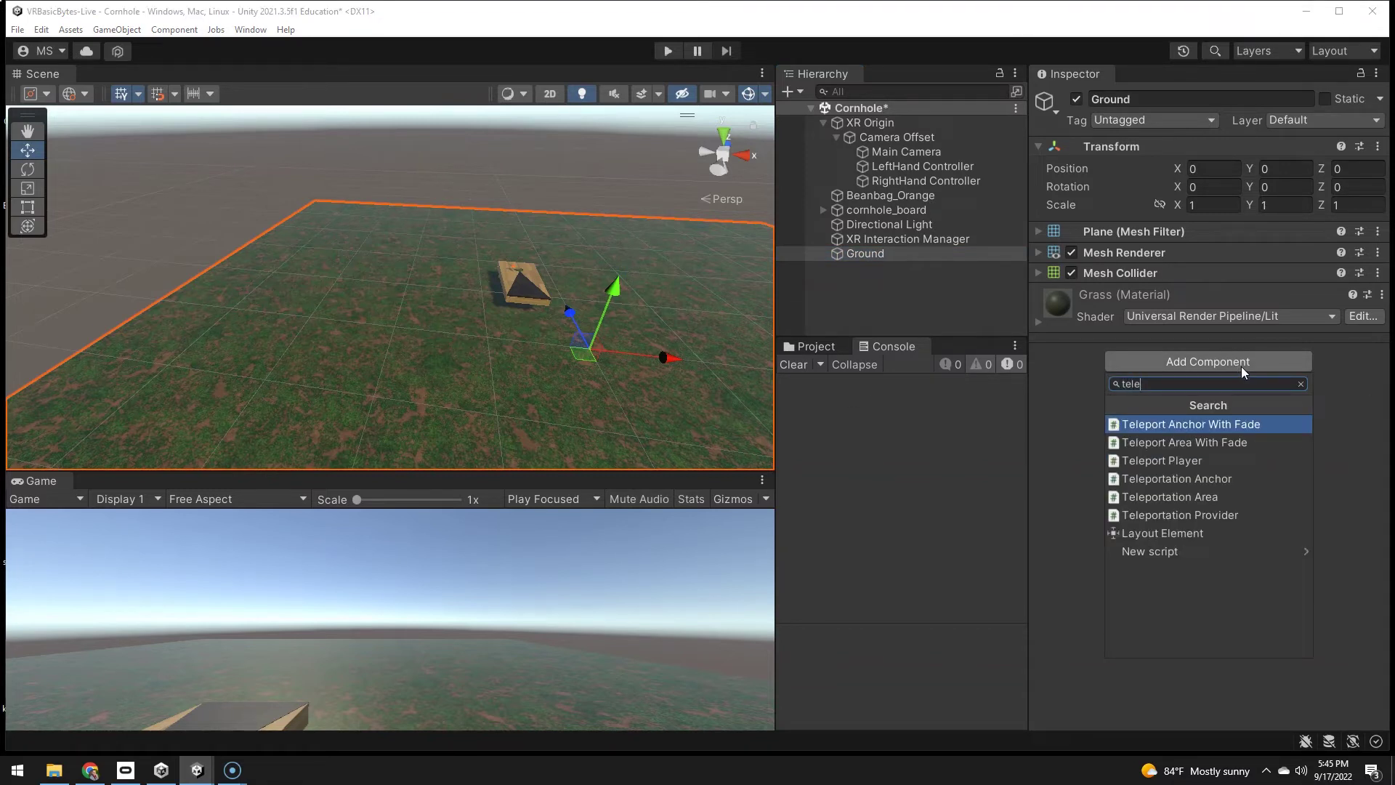
{"action": "left_click", "coordinate": [1301, 383]}
{"action": "scroll", "coordinate": [1162, 552], "scroll_direction": "down", "scroll_amount": 3}
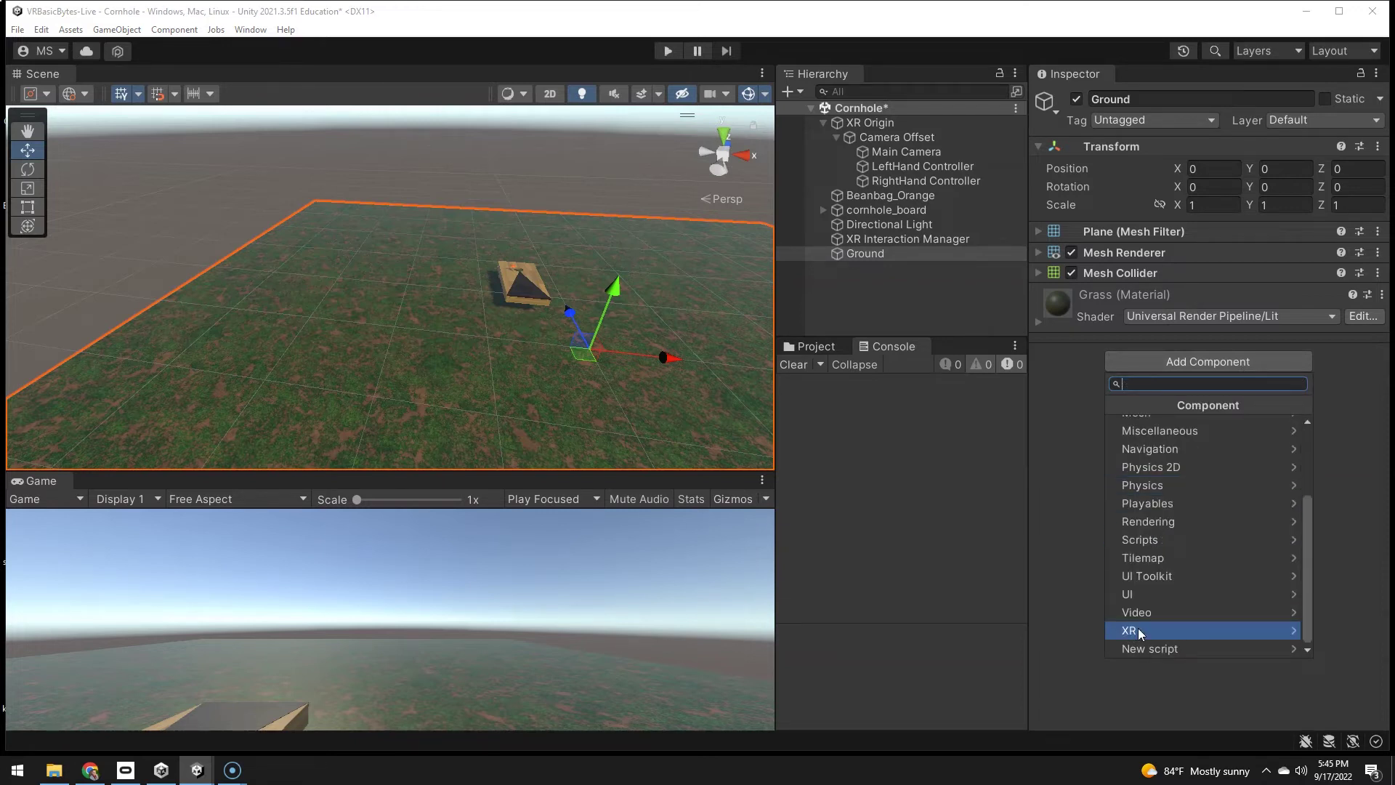
{"action": "left_click", "coordinate": [1138, 632]}
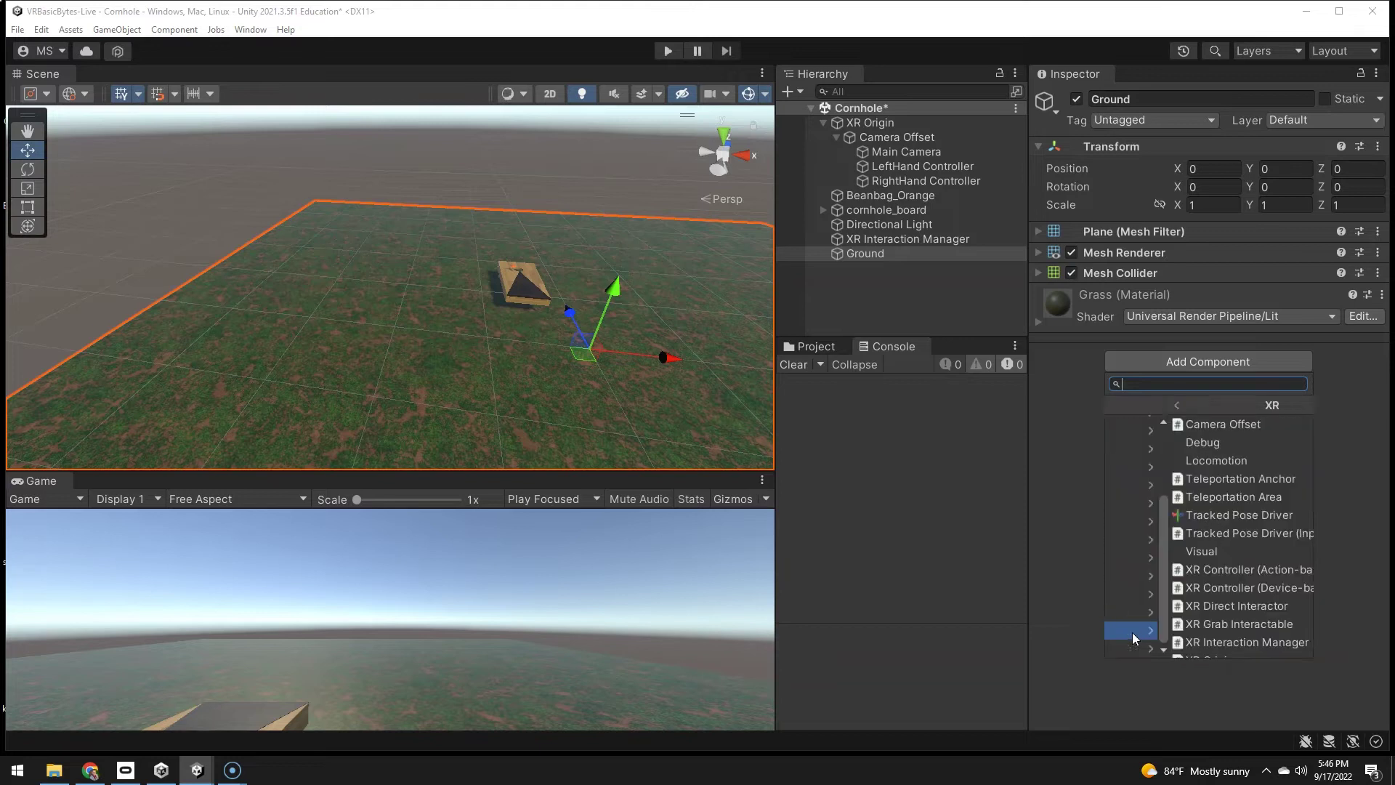
{"action": "left_click", "coordinate": [1158, 461]}
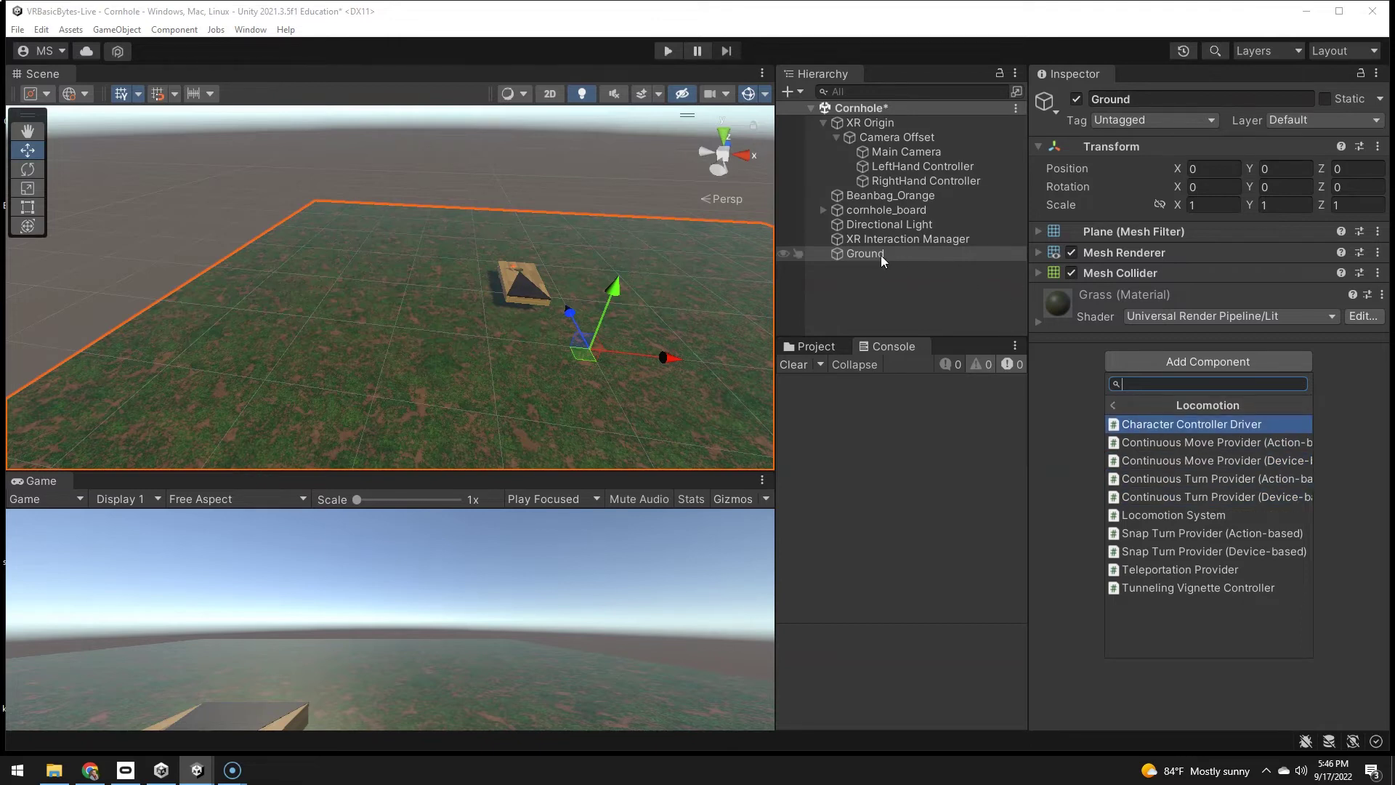
{"action": "type", "text": "tele"}
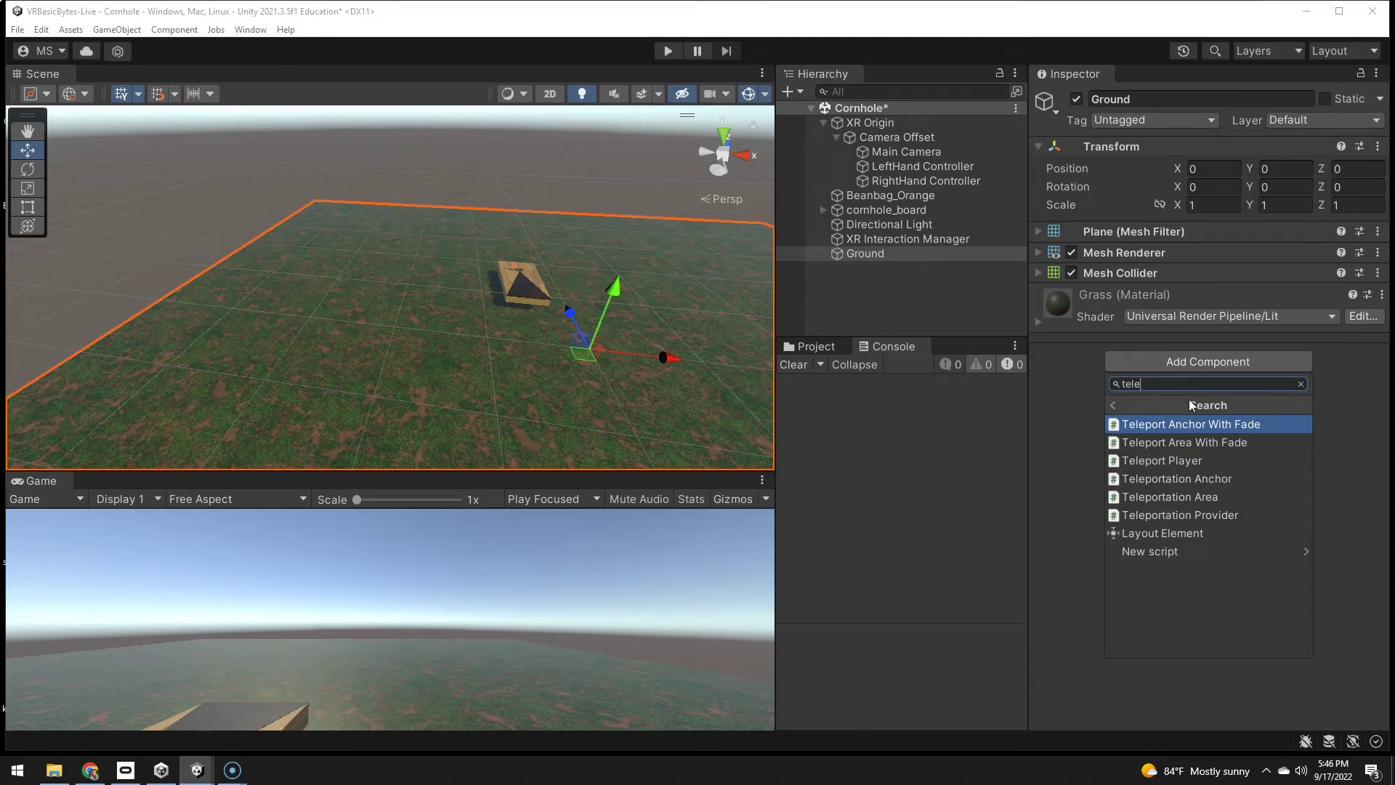
{"action": "left_click", "coordinate": [1193, 495]}
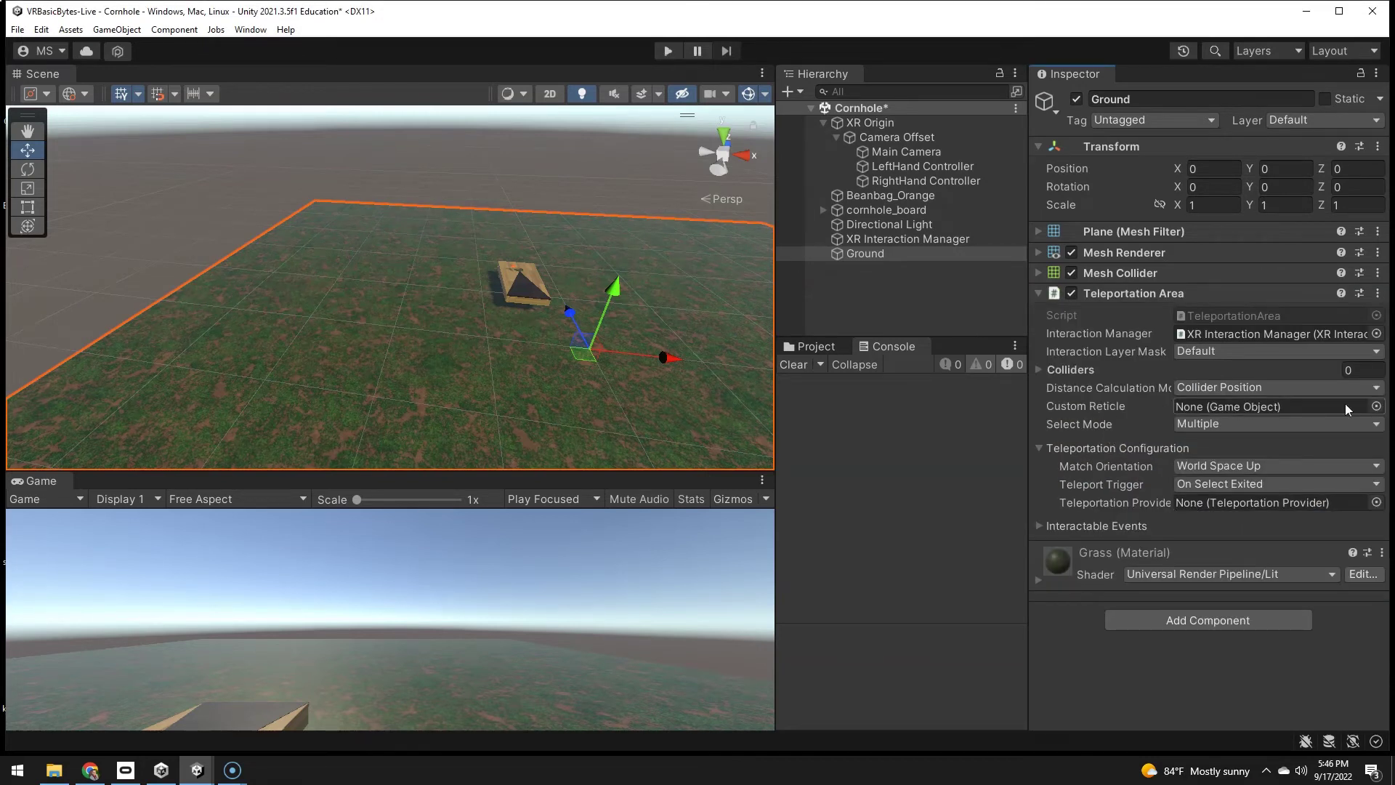
Set the Ground's Teleportation Area custom reticle to VR_Reticle_Circular and assign XR Origin as its Teleportation Provider.
{"action": "left_click", "coordinate": [1377, 406]}
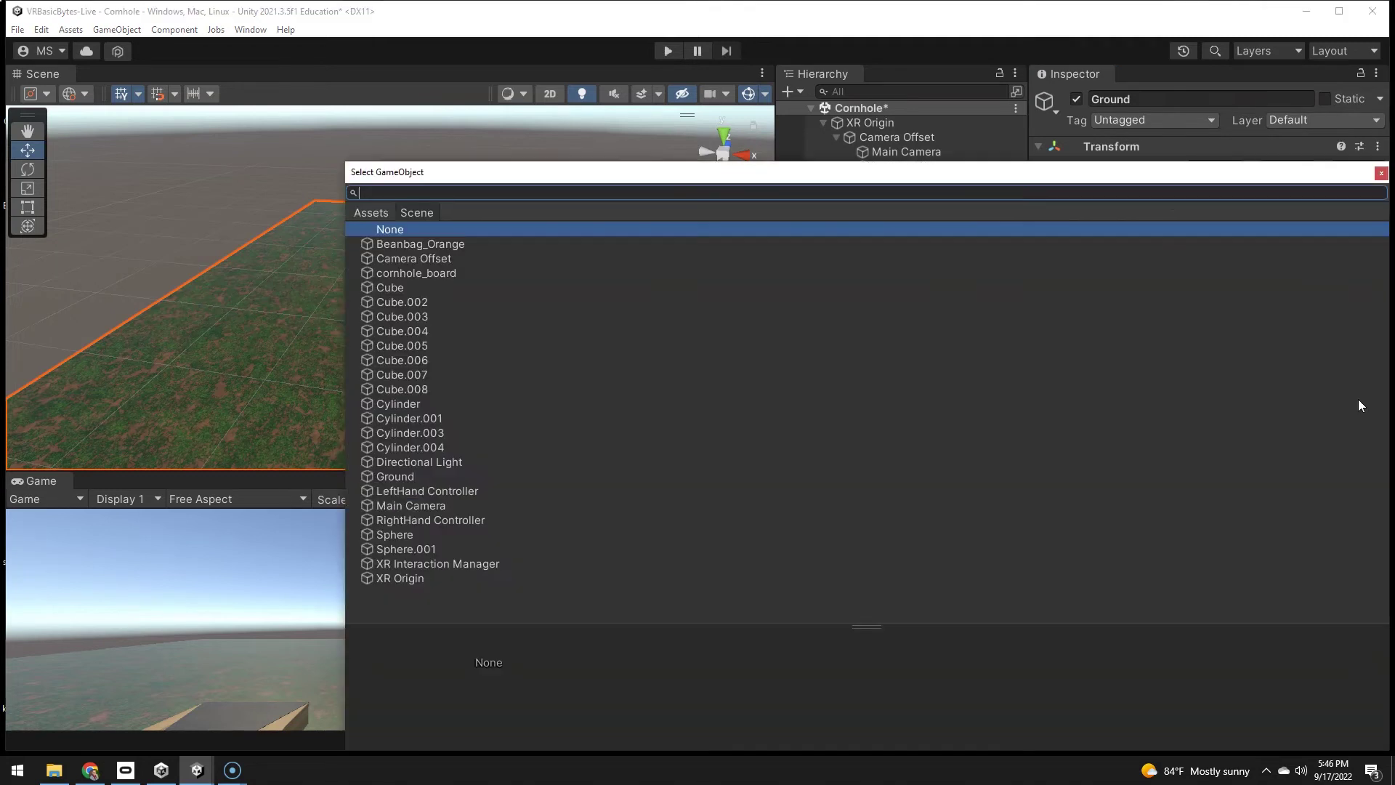
{"action": "left_click", "coordinate": [364, 214]}
{"action": "type", "text": "ret"}
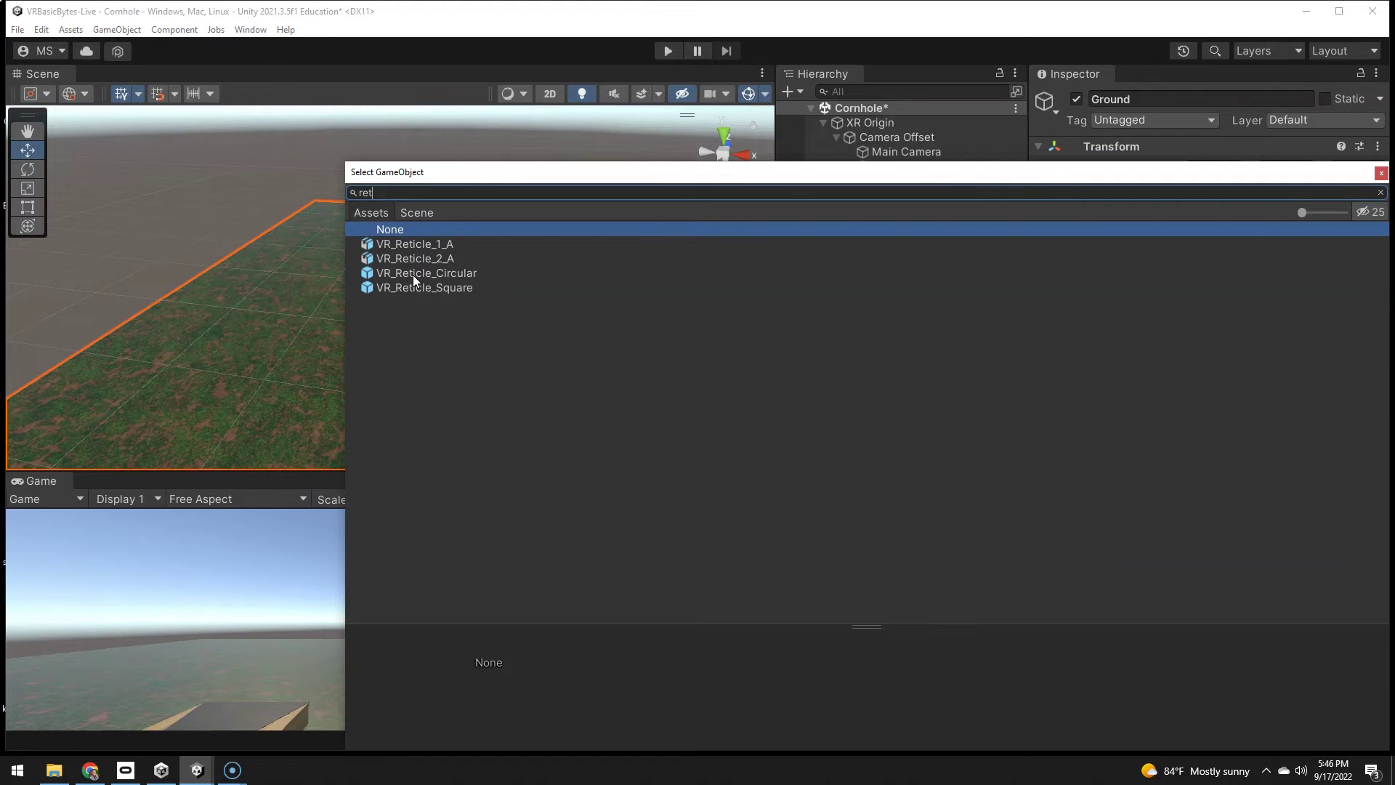
{"action": "double_click", "coordinate": [413, 275]}
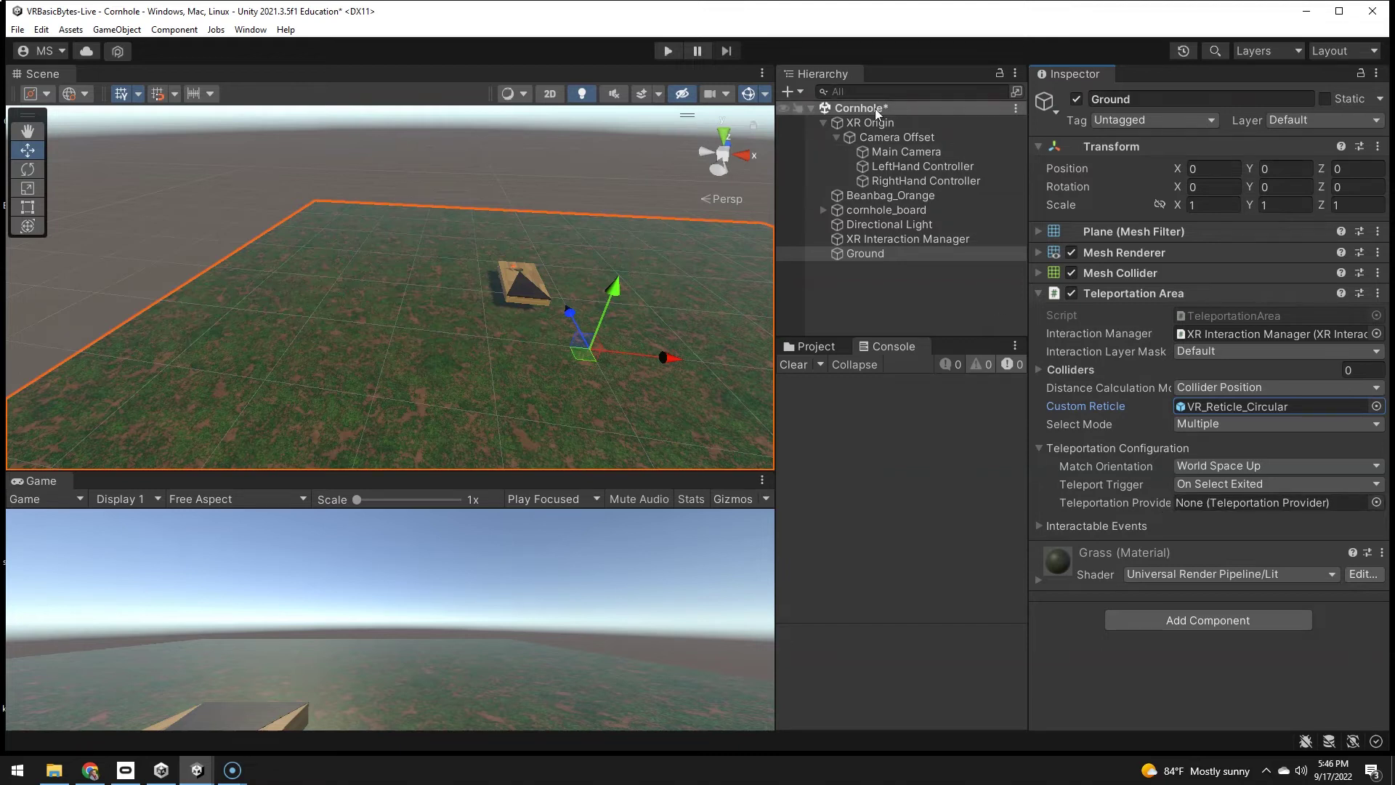
{"action": "left_click_drag", "start_coordinate": [880, 122], "coordinate": [1242, 503]}
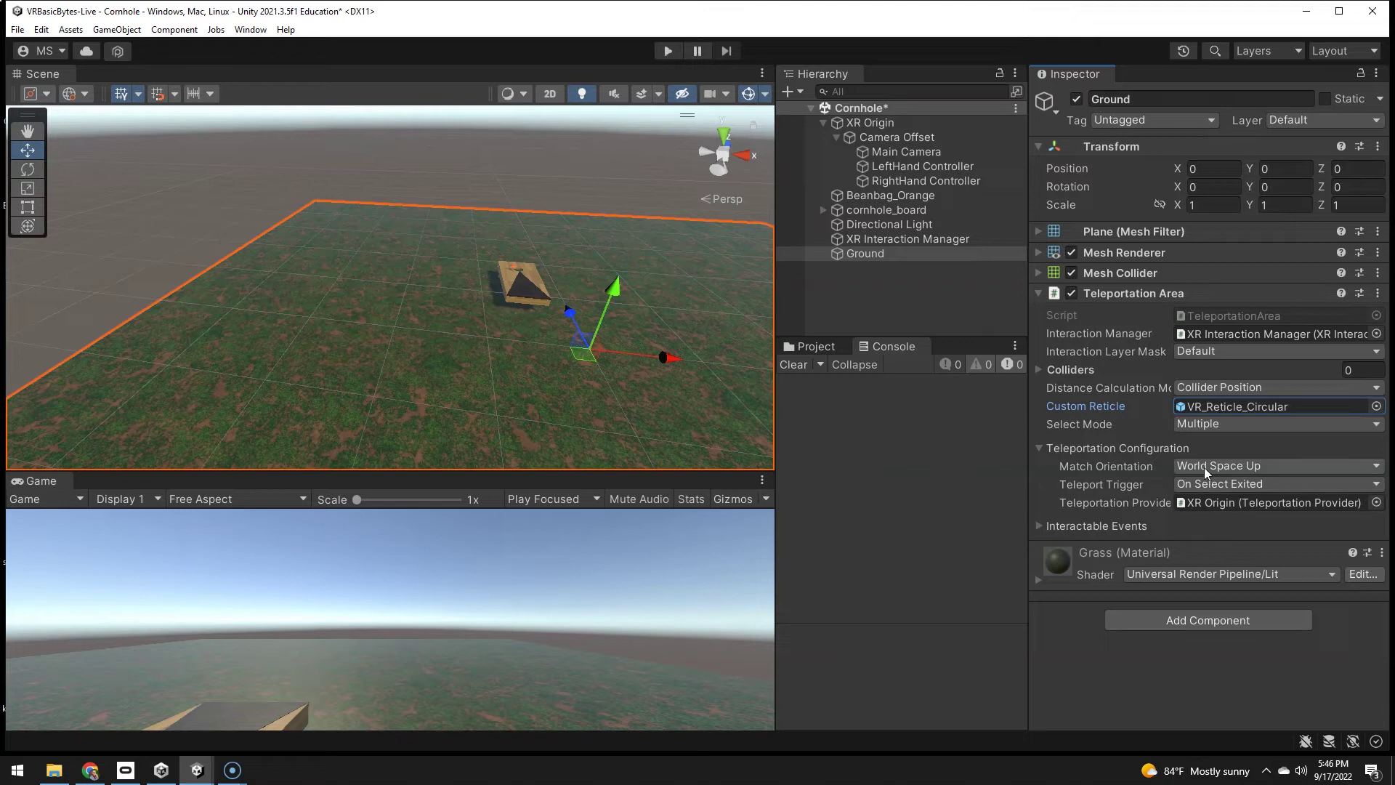
{"action": "left_click", "coordinate": [1039, 291]}
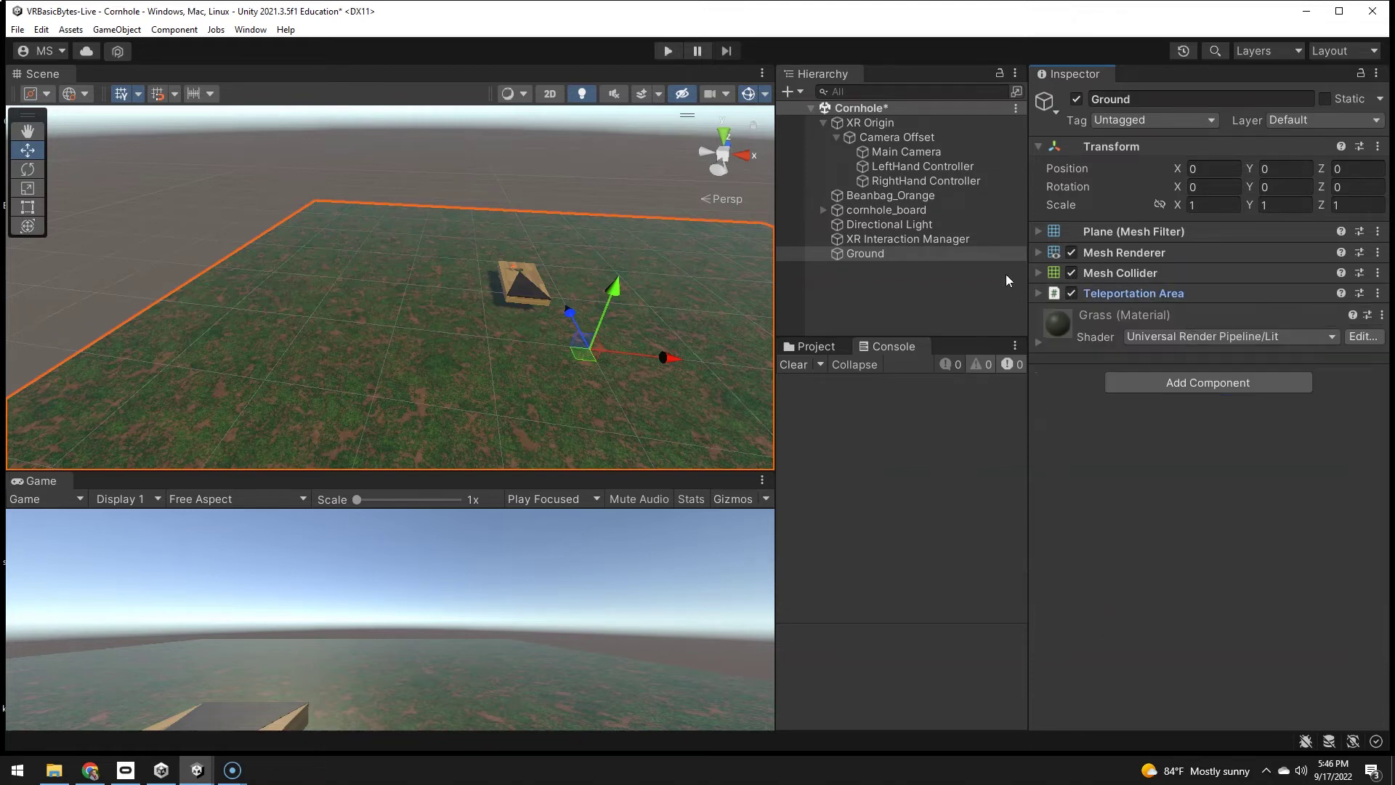
Add a Continuous Move Provider (Action-based) component to LeftHand Controller.
{"action": "left_click", "coordinate": [919, 165]}
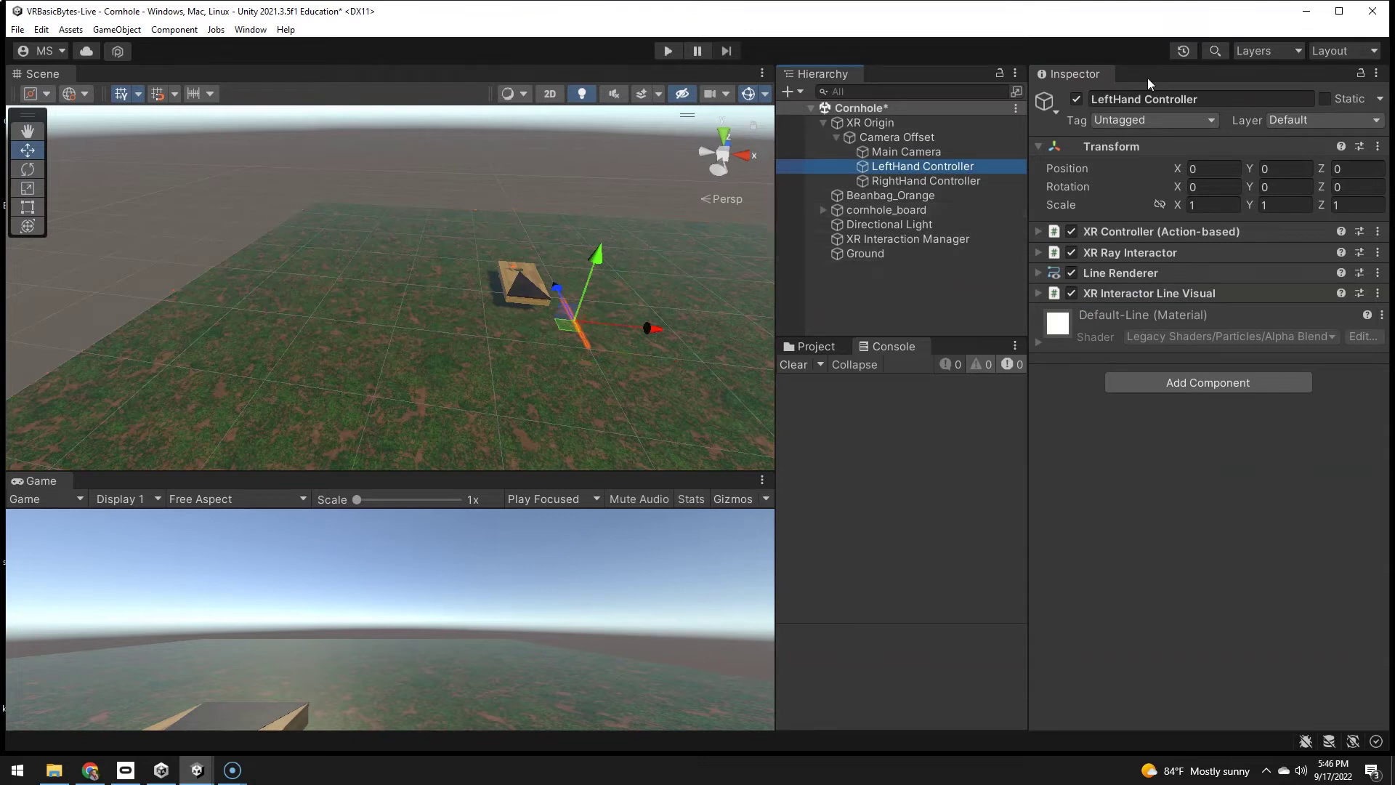
{"action": "left_click", "coordinate": [1198, 383]}
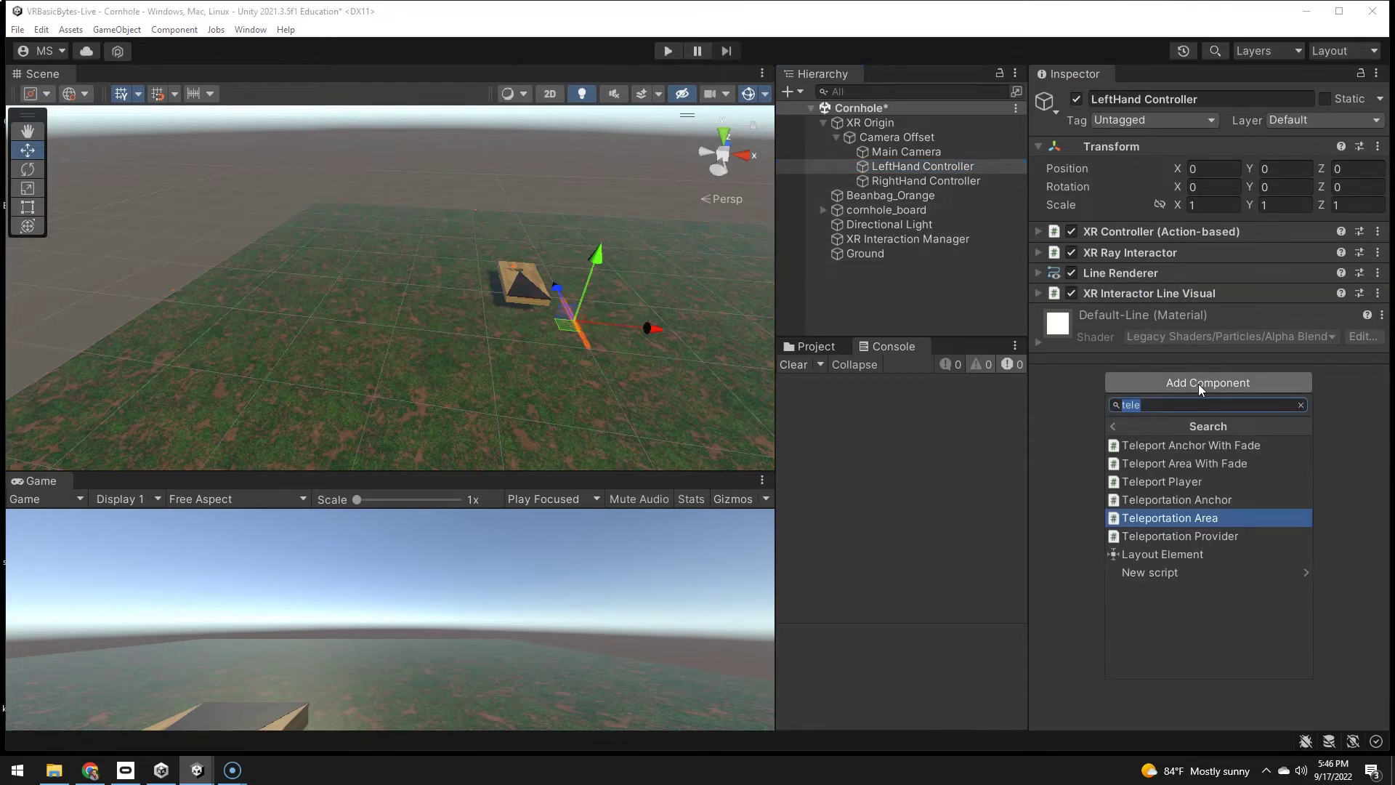
{"action": "type", "text": "contin"}
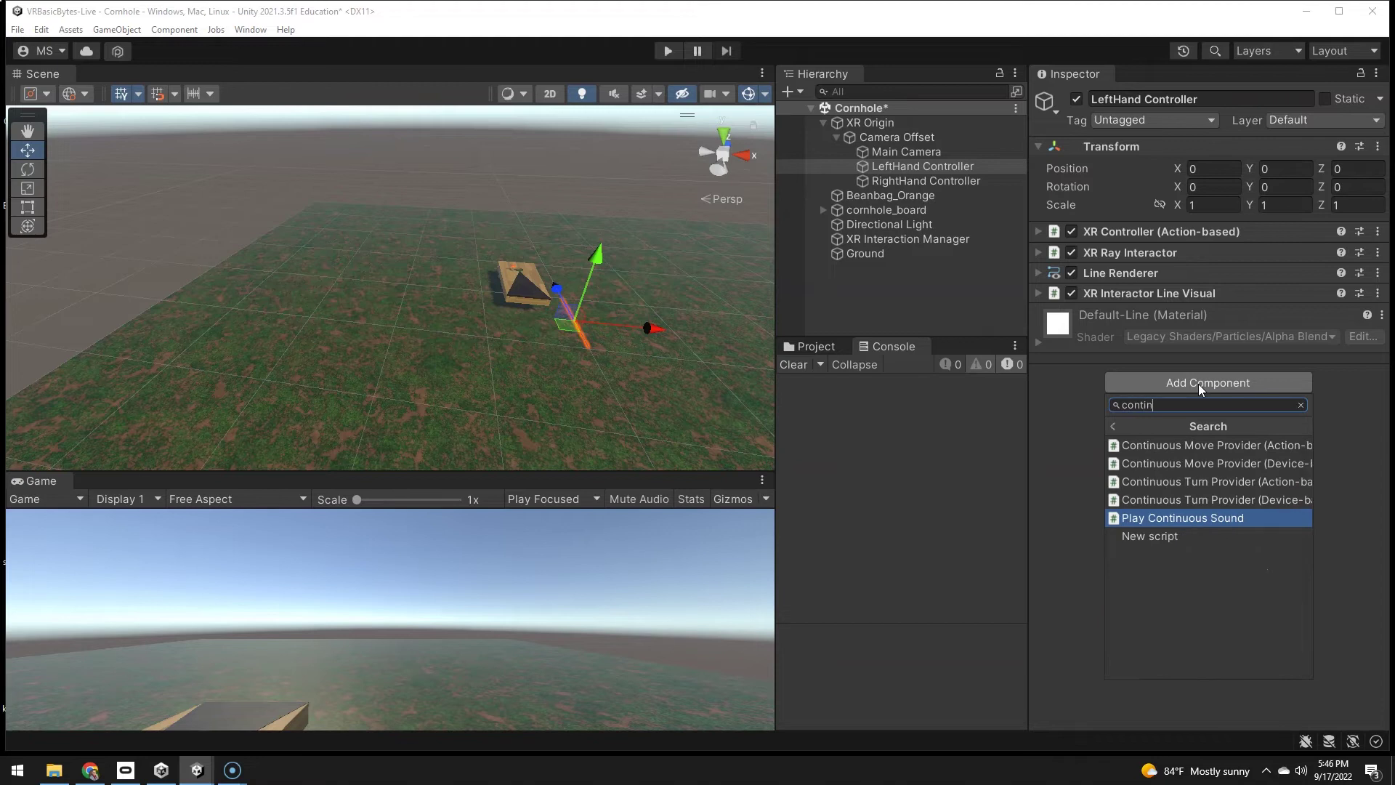
{"action": "left_click", "coordinate": [1226, 445]}
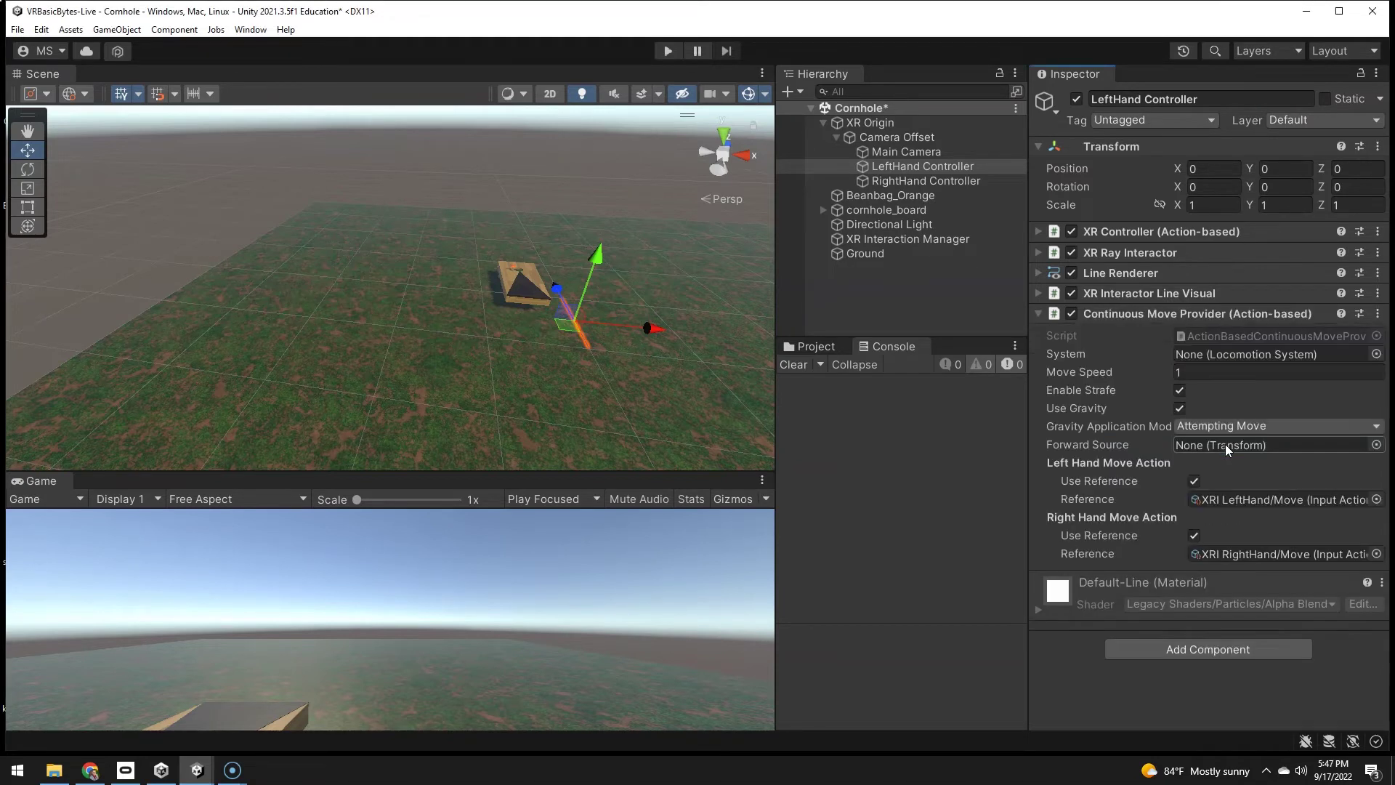
Add a Snap Turn Provider (Action-based) to RightHand Controller, linked to XR Origin's locomotion system, with the left-hand action's Use Reference off.
{"action": "left_click", "coordinate": [948, 182]}
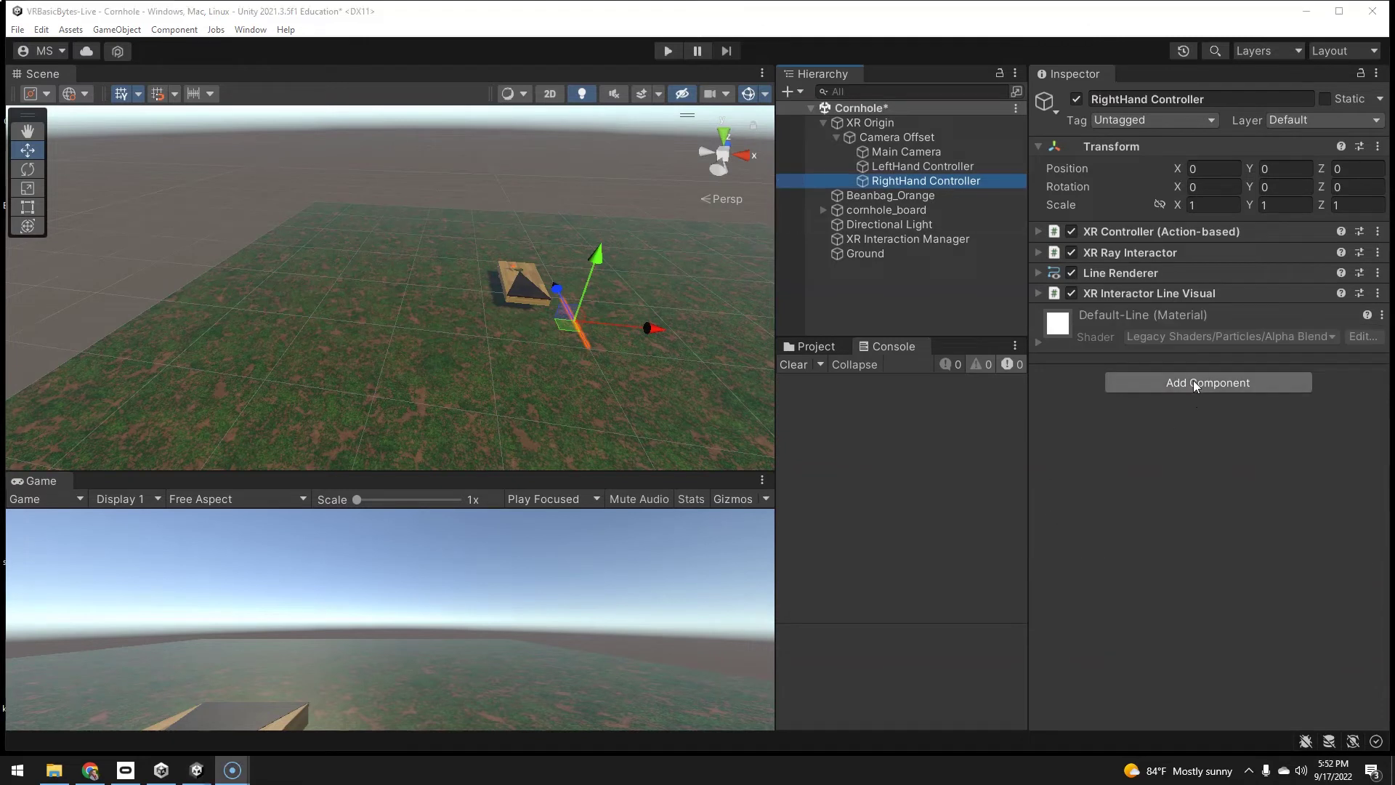
{"action": "left_click", "coordinate": [1194, 381]}
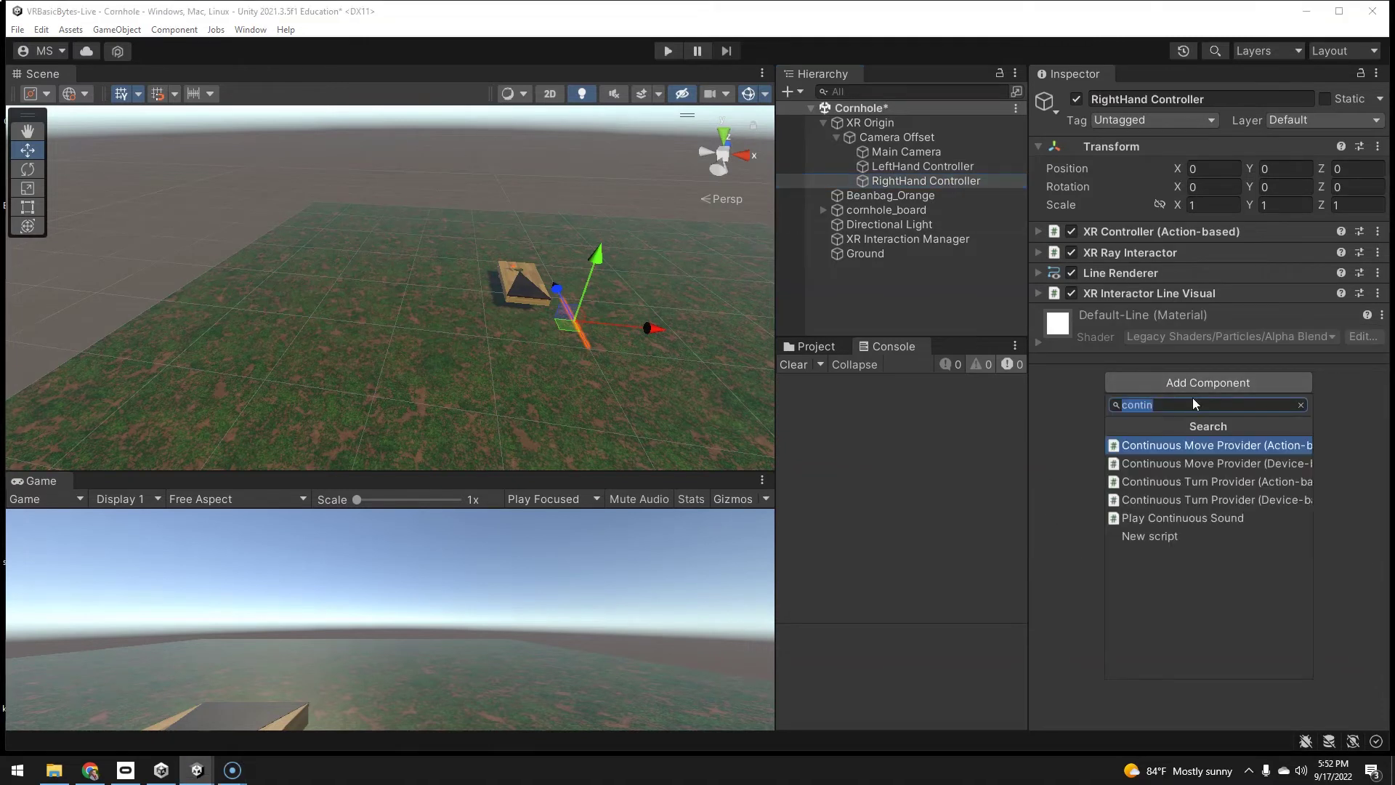
{"action": "type", "text": "snap"}
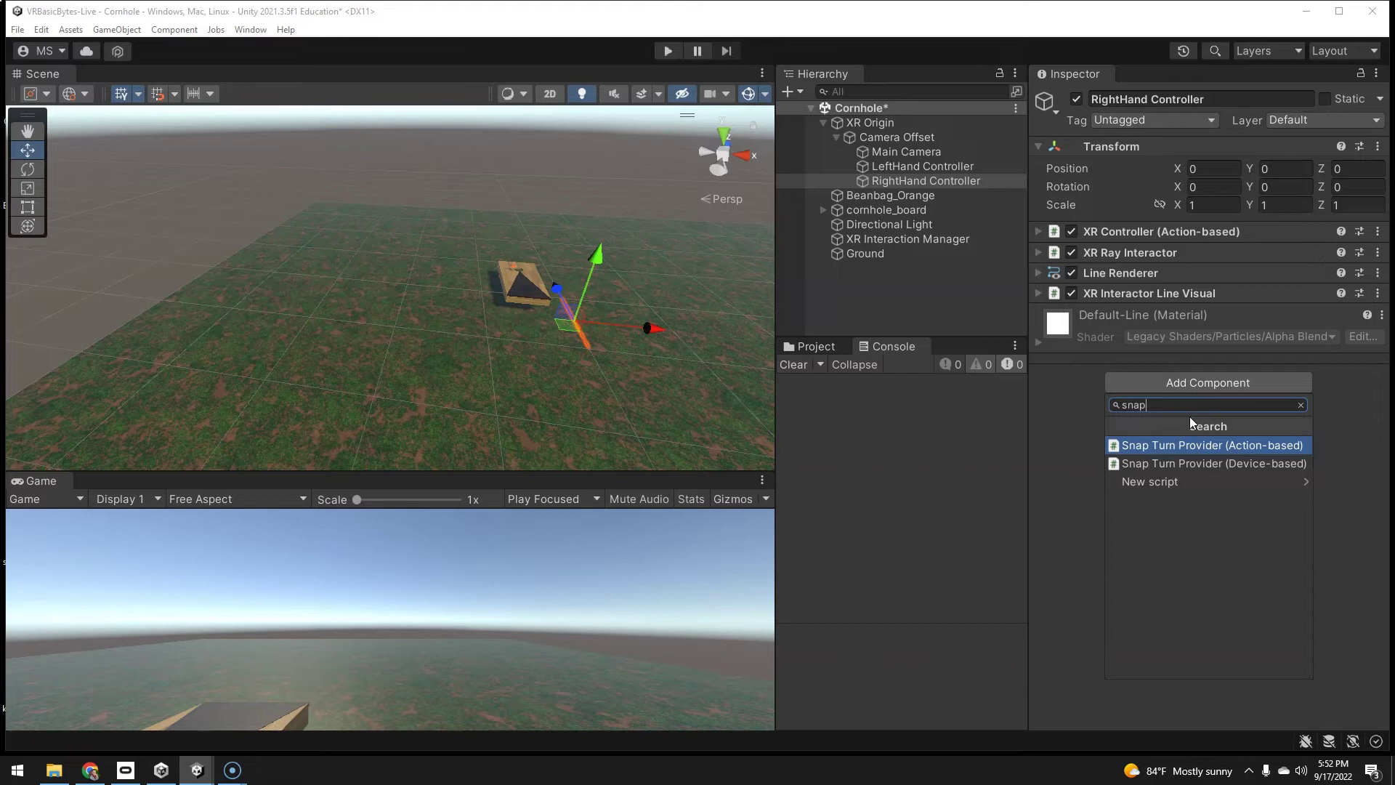
{"action": "left_click", "coordinate": [1192, 445]}
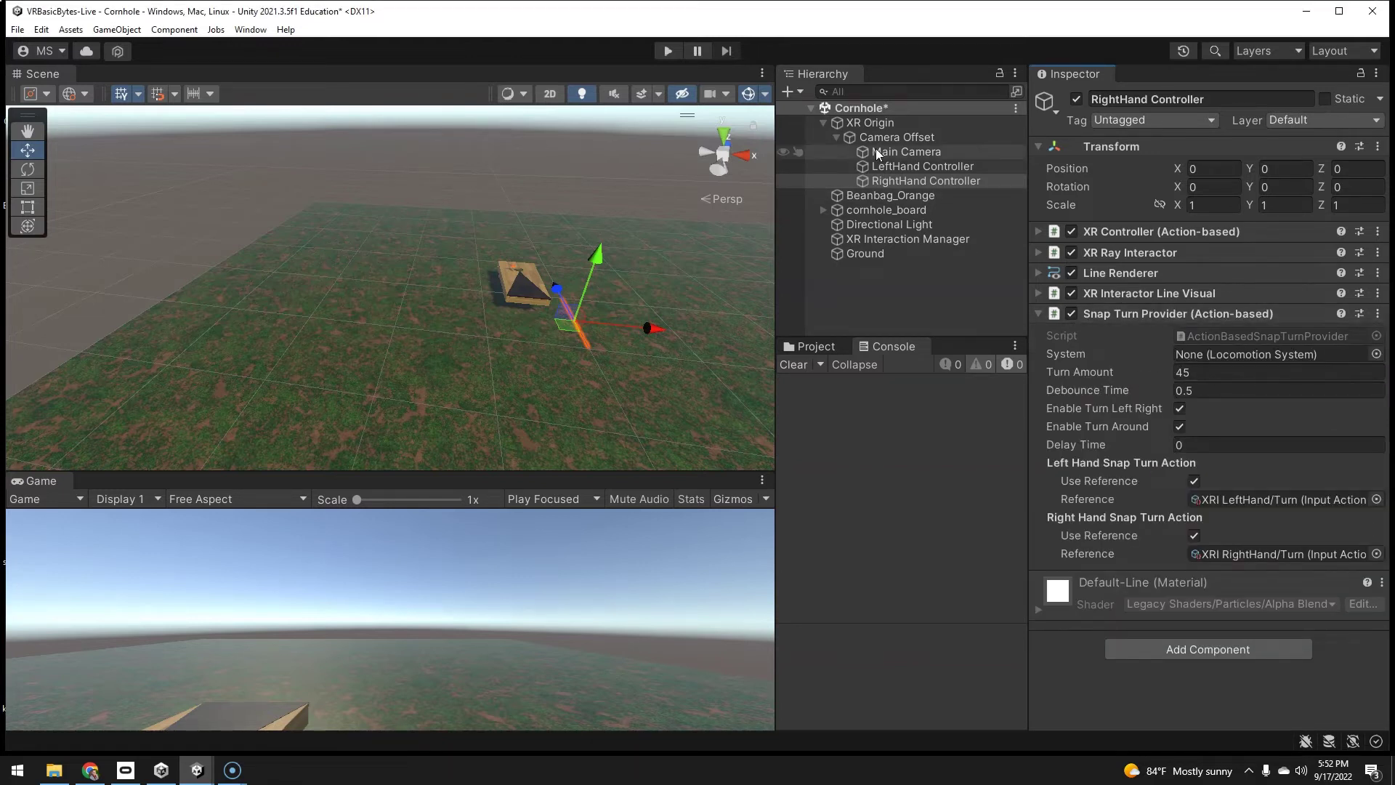
{"action": "left_click_drag", "start_coordinate": [869, 127], "coordinate": [1258, 354]}
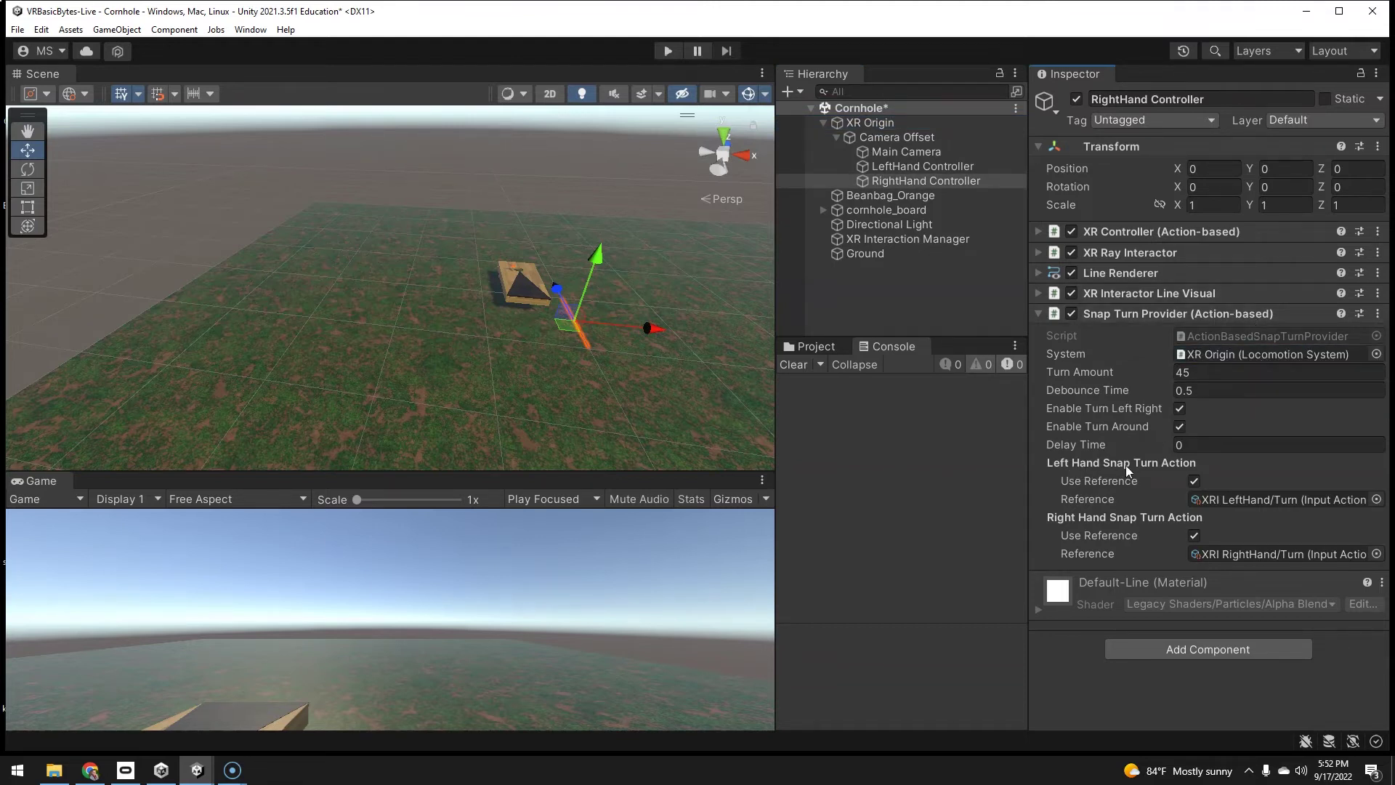
{"action": "left_click", "coordinate": [1194, 482]}
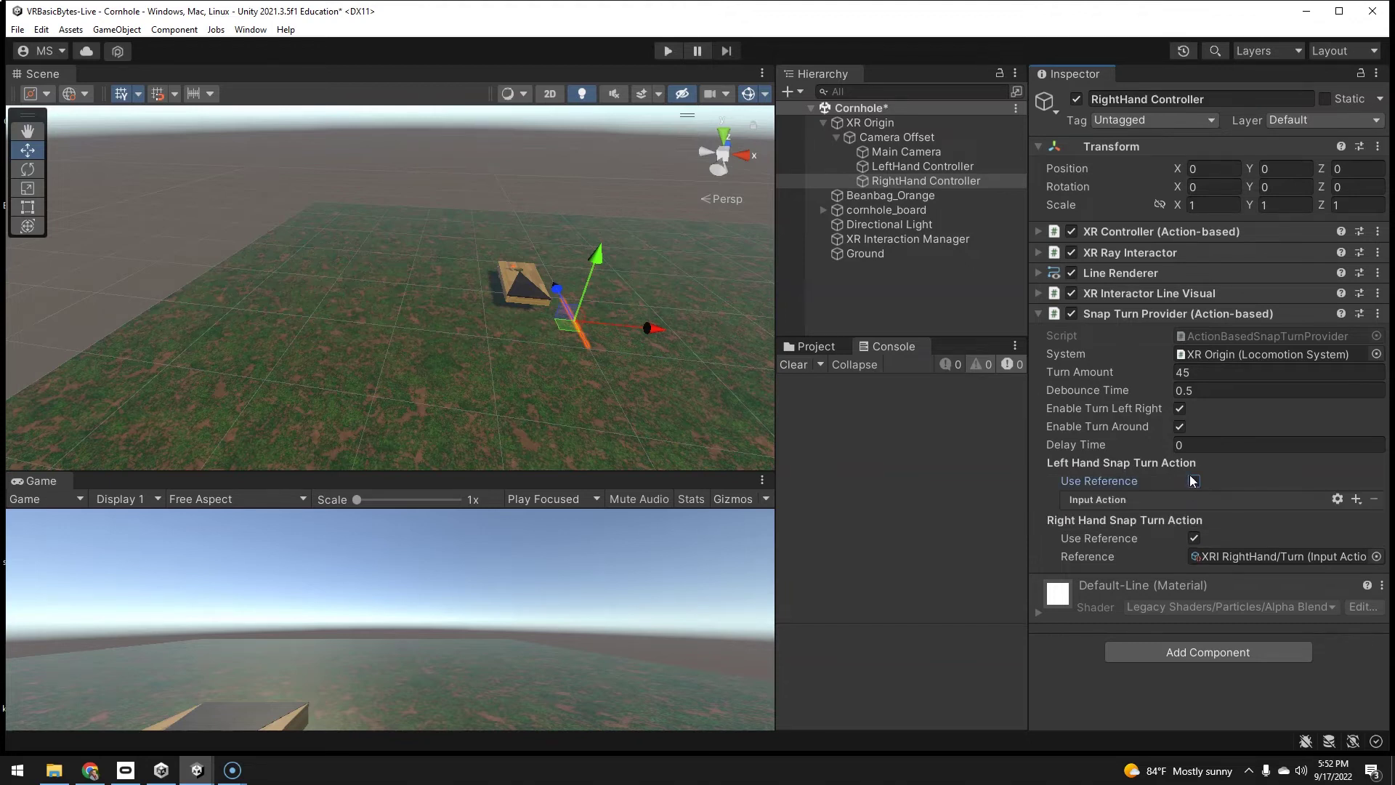
Check XR Origin's existing Snap Turn Provider and remove the duplicate component from RightHand Controller.
{"action": "left_click", "coordinate": [856, 124]}
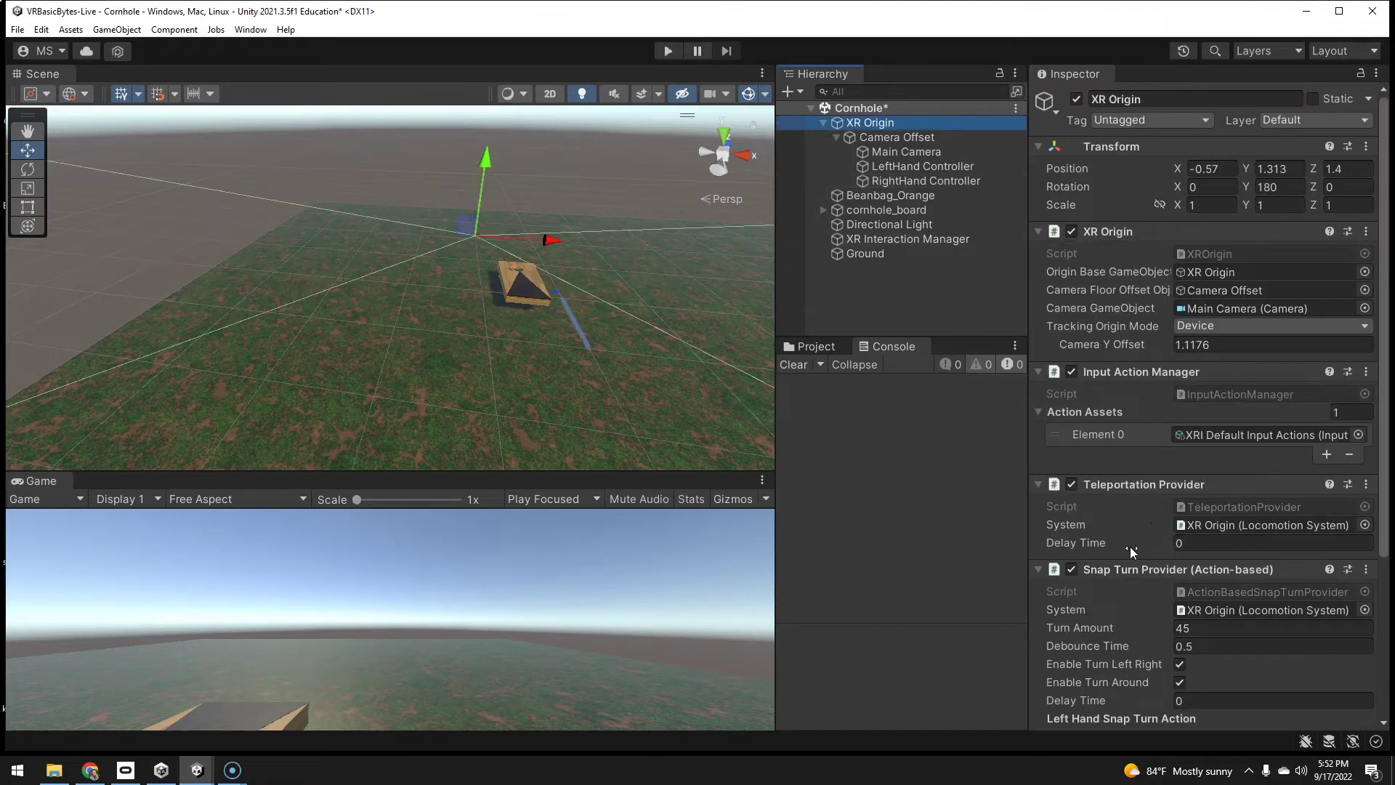
{"action": "scroll", "coordinate": [1131, 551], "scroll_direction": "down", "scroll_amount": 4}
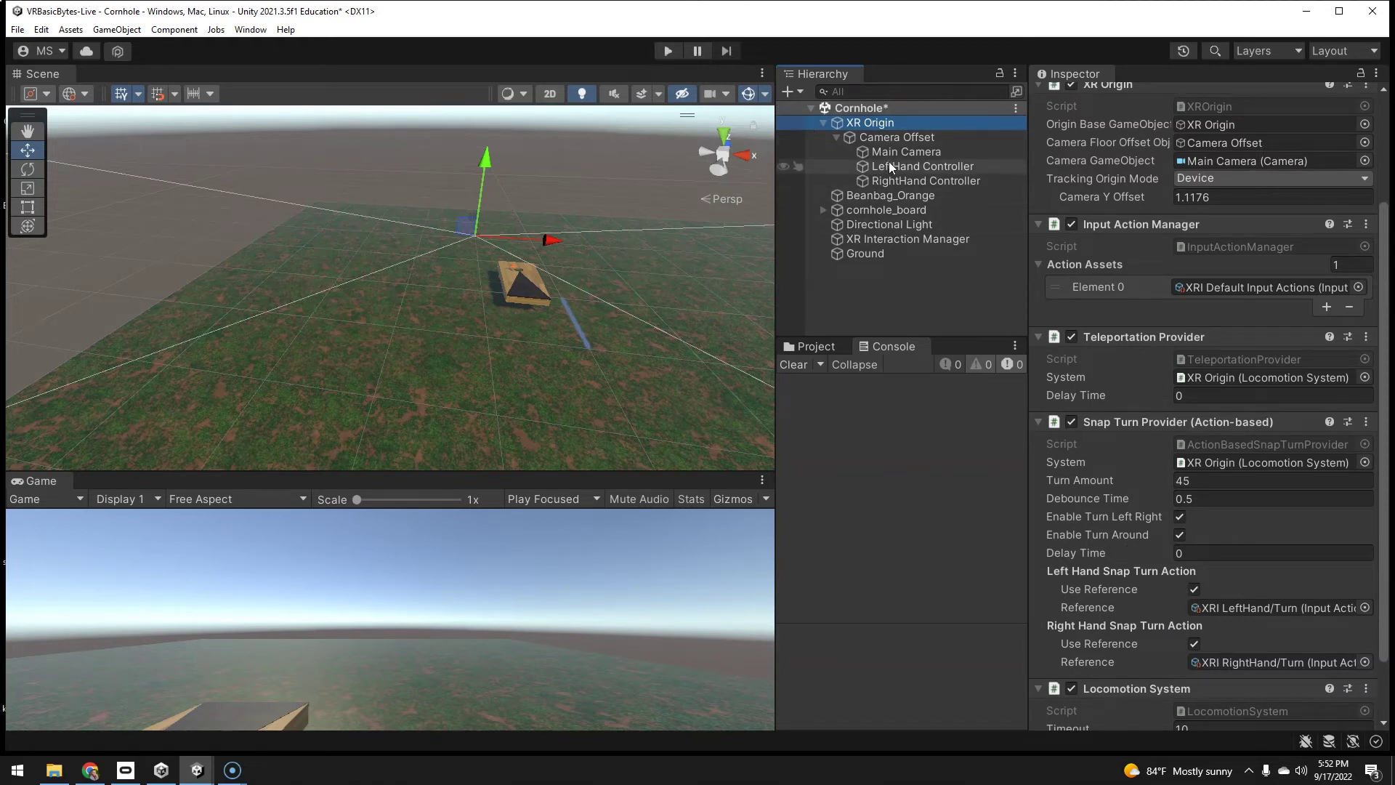
{"action": "left_click", "coordinate": [889, 179]}
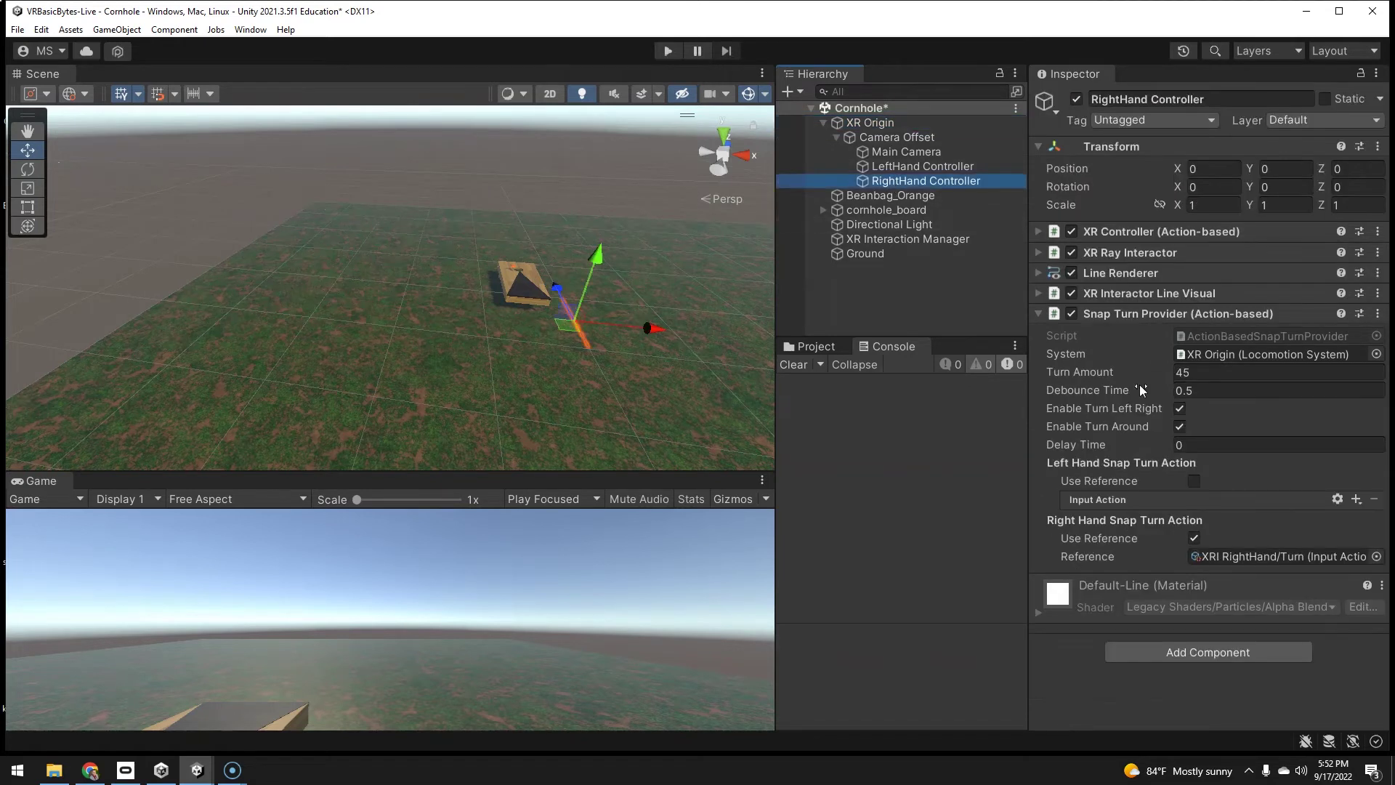
{"action": "left_click", "coordinate": [1378, 313]}
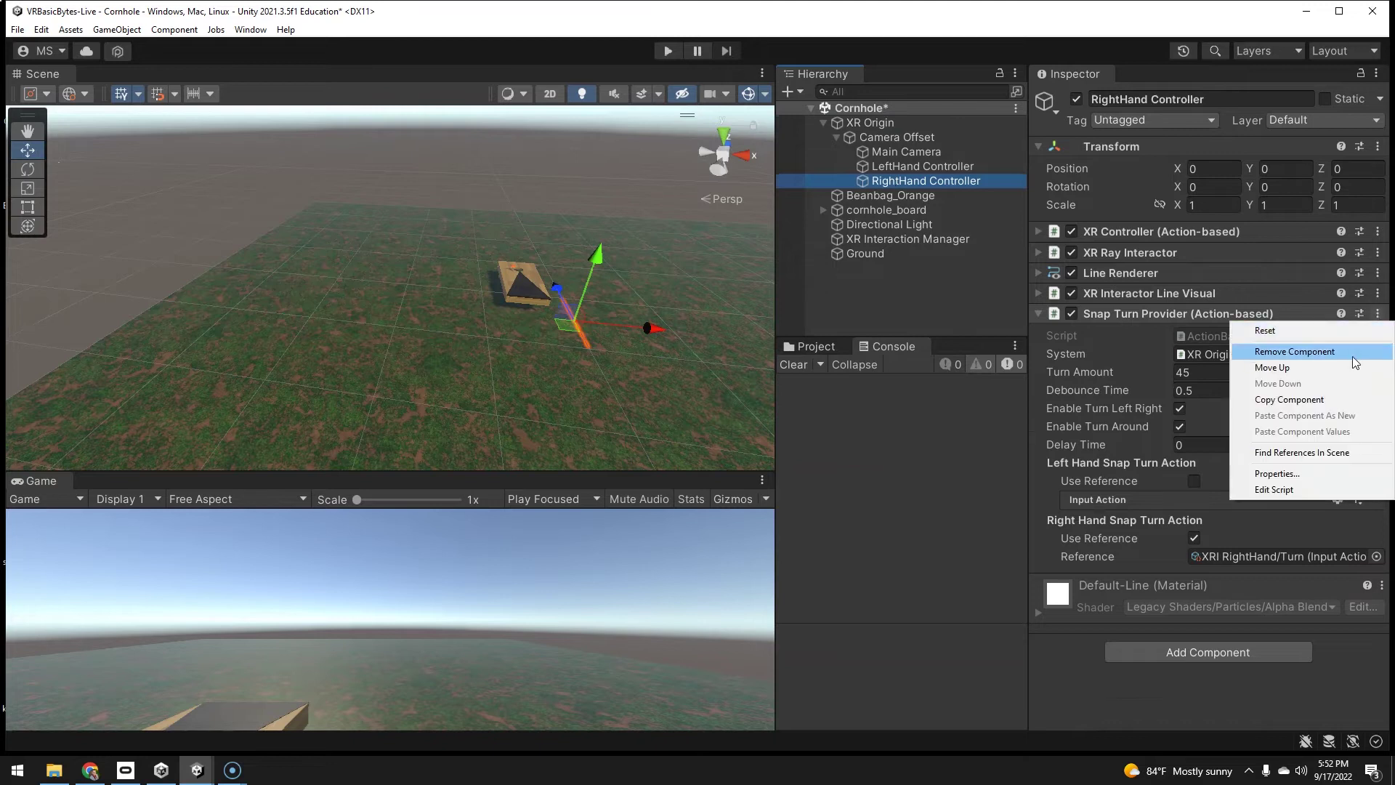
{"action": "left_click", "coordinate": [1294, 351]}
Turn off Use Reference for the Left Hand Snap Turn Action in XR Origin's Snap Turn Provider.
{"action": "left_click", "coordinate": [867, 123]}
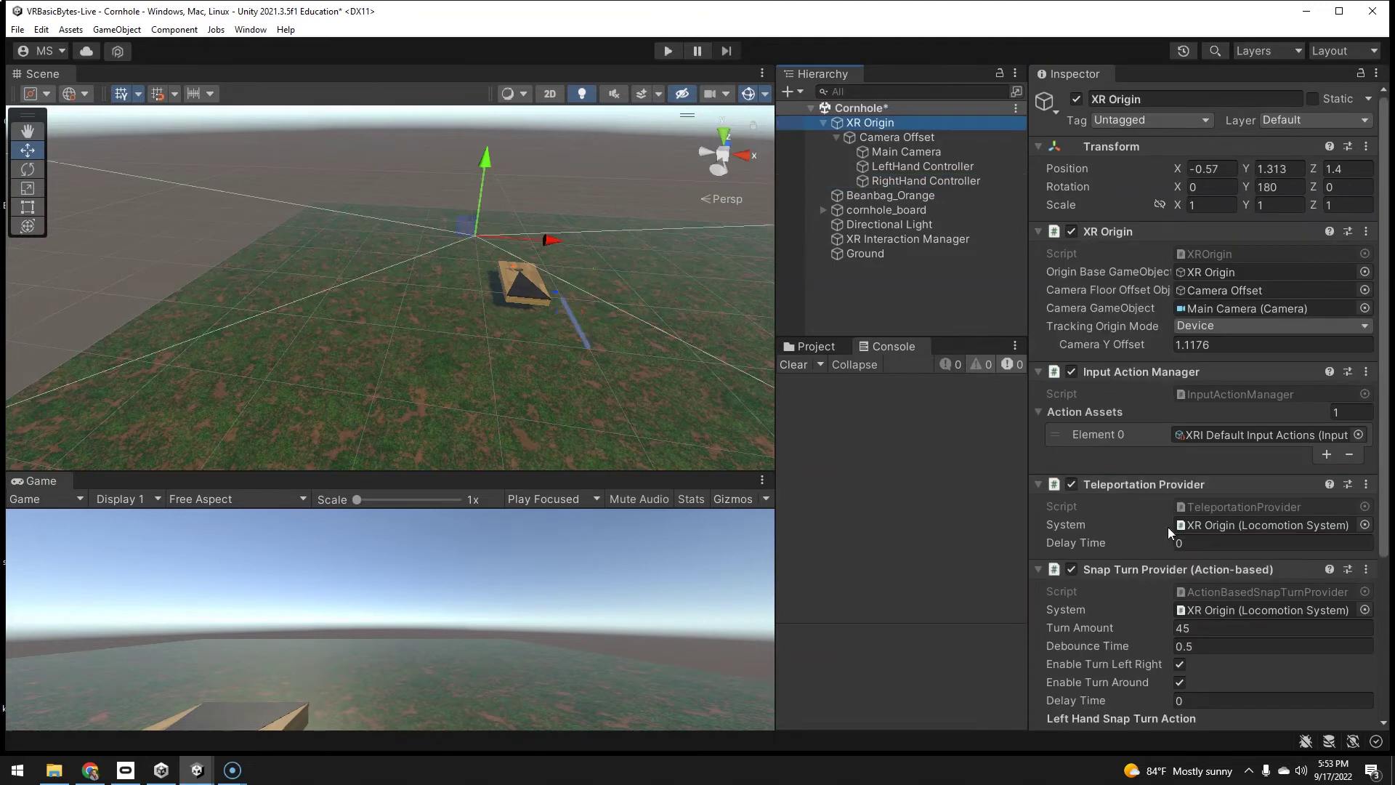
{"action": "scroll", "coordinate": [1166, 523], "scroll_direction": "down", "scroll_amount": 3}
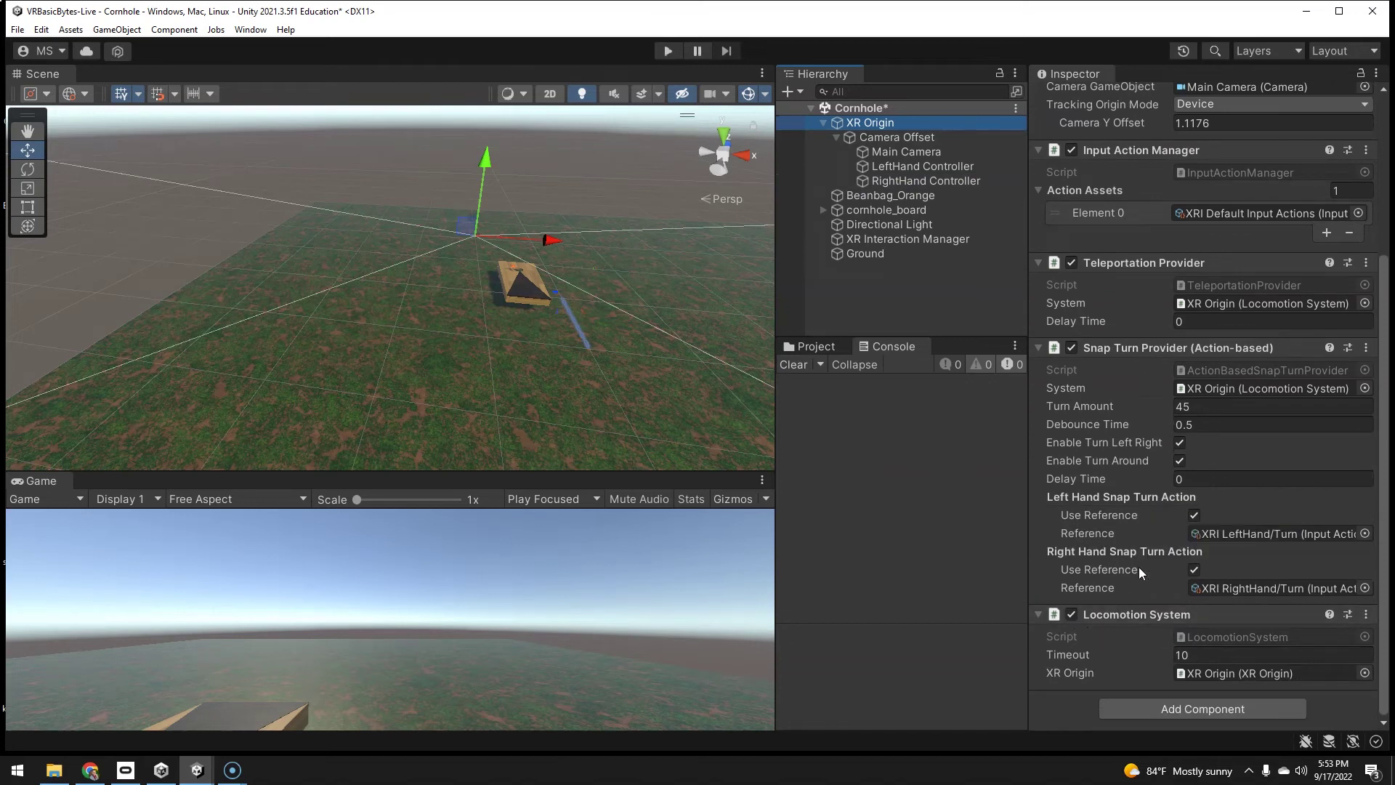
{"action": "left_click", "coordinate": [1195, 515]}
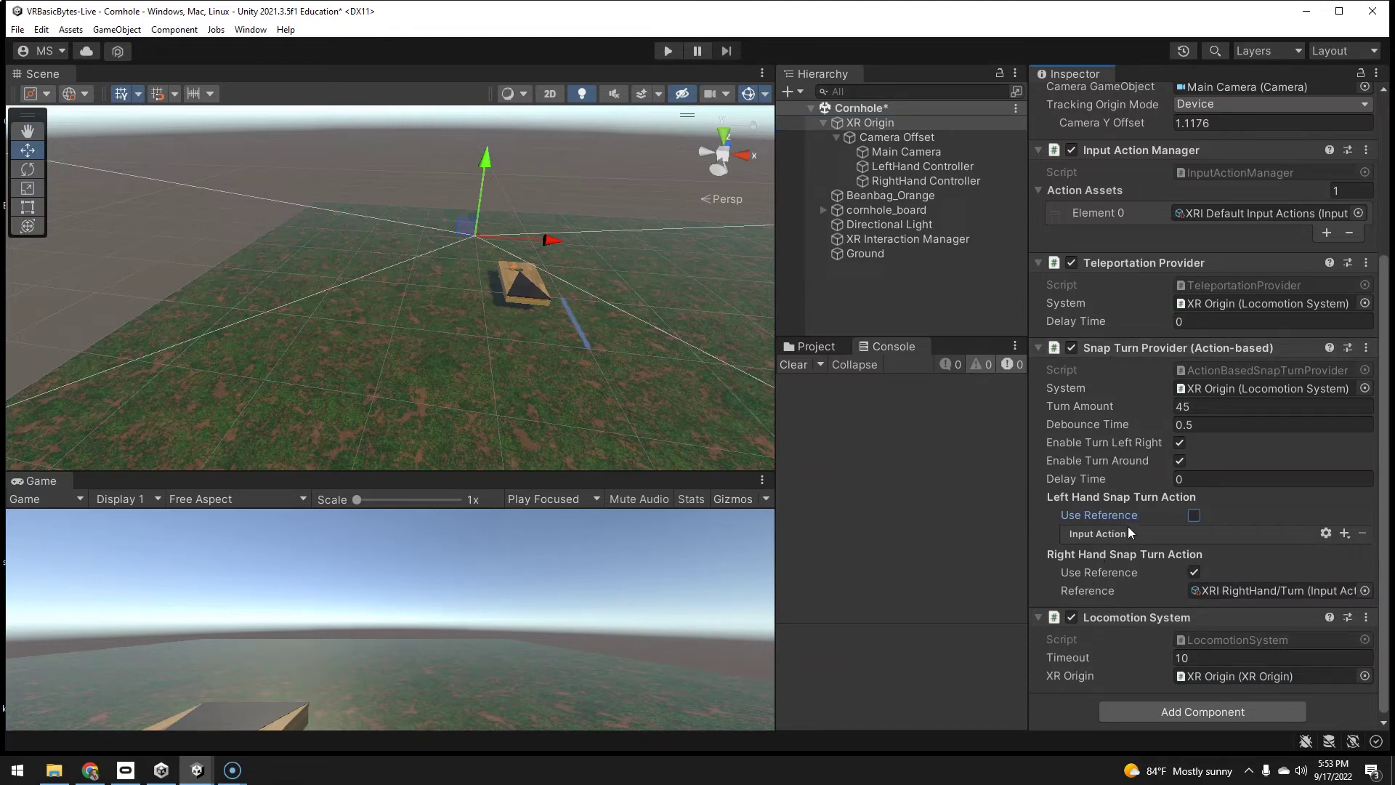
Review LeftHand Controller's Continuous Move Provider settings and test the scene in Play mode.
{"action": "left_click", "coordinate": [917, 164]}
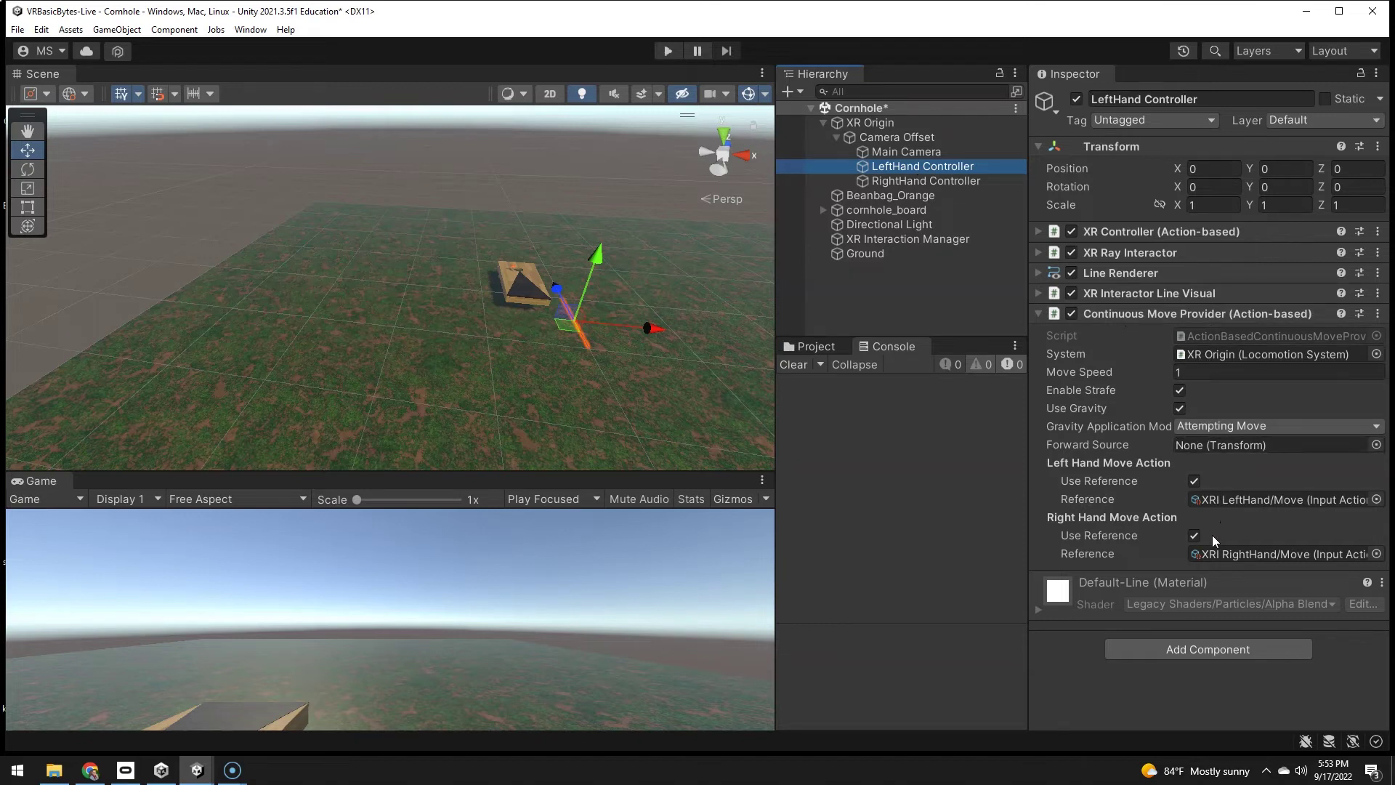
{"action": "left_click", "coordinate": [669, 51]}
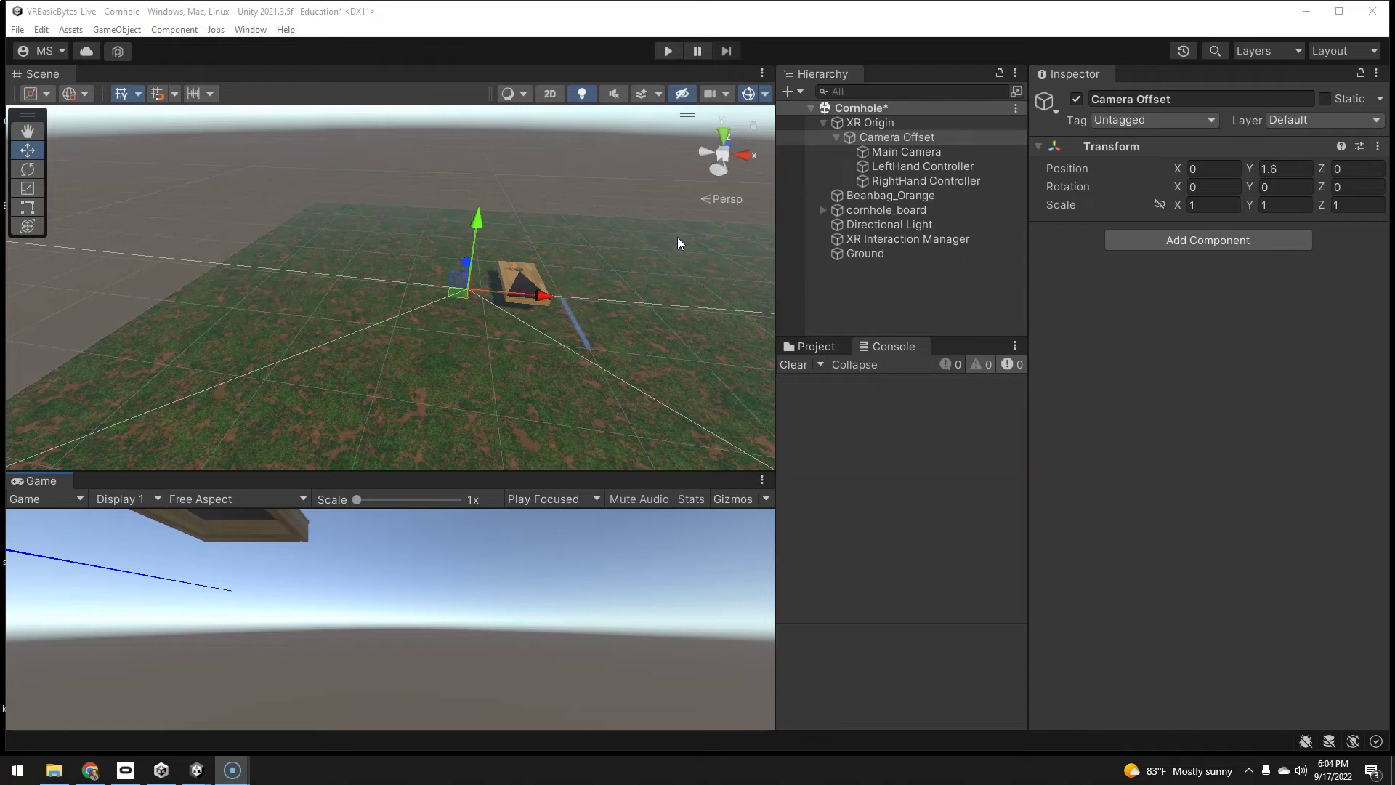
Set the Game view to Play Maximized and run the scene again in Play mode.
{"action": "left_click", "coordinate": [868, 123]}
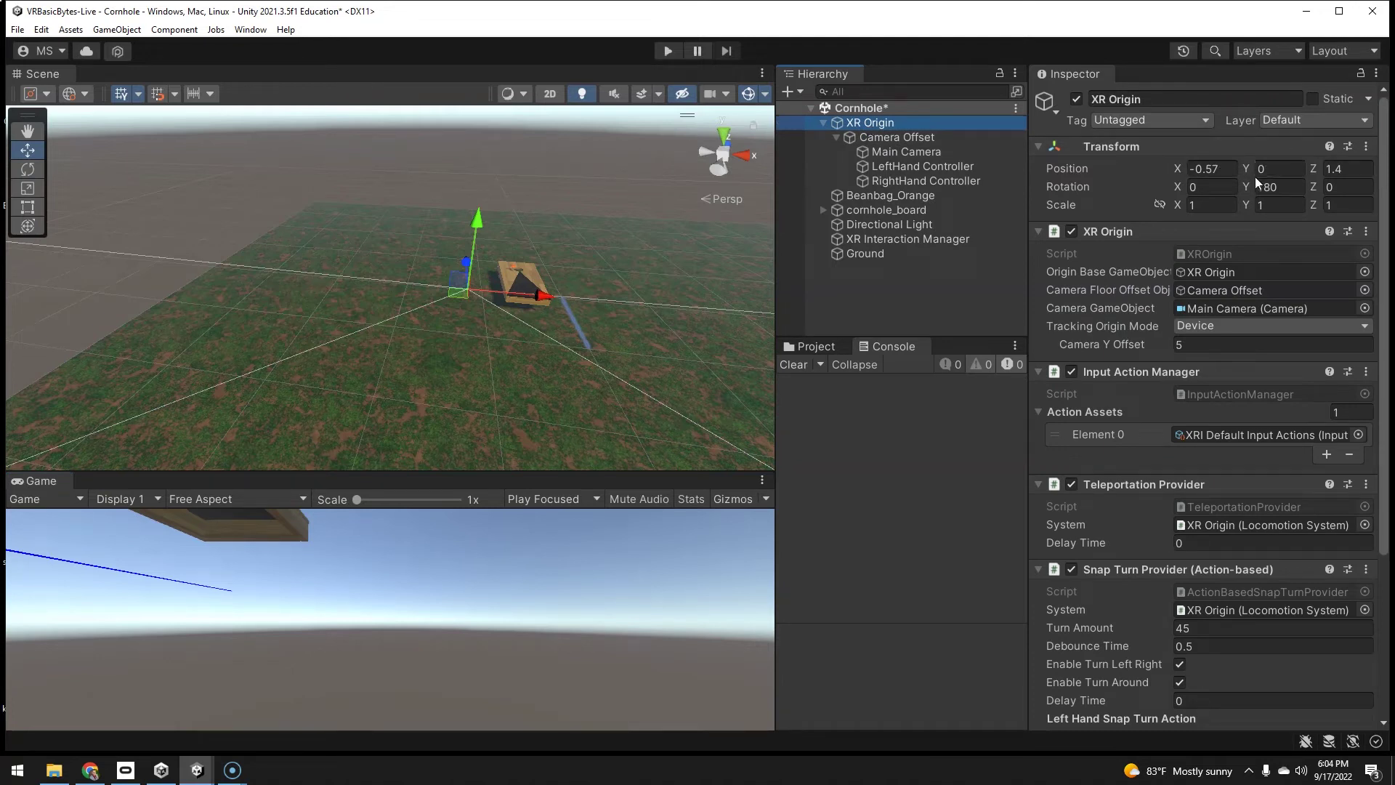
{"action": "left_click", "coordinate": [901, 137]}
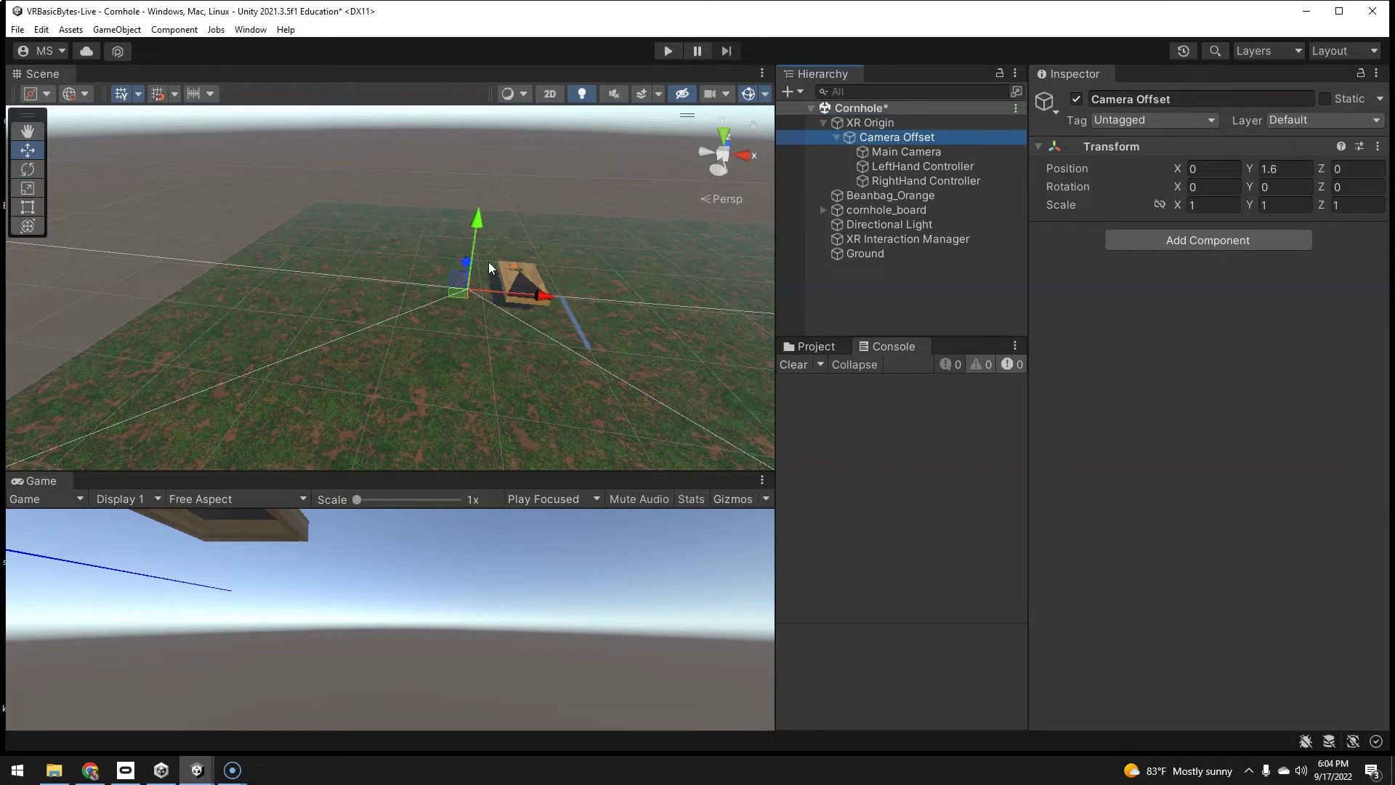
{"action": "left_click", "coordinate": [543, 499]}
{"action": "left_click", "coordinate": [569, 532]}
{"action": "left_click", "coordinate": [668, 51]}
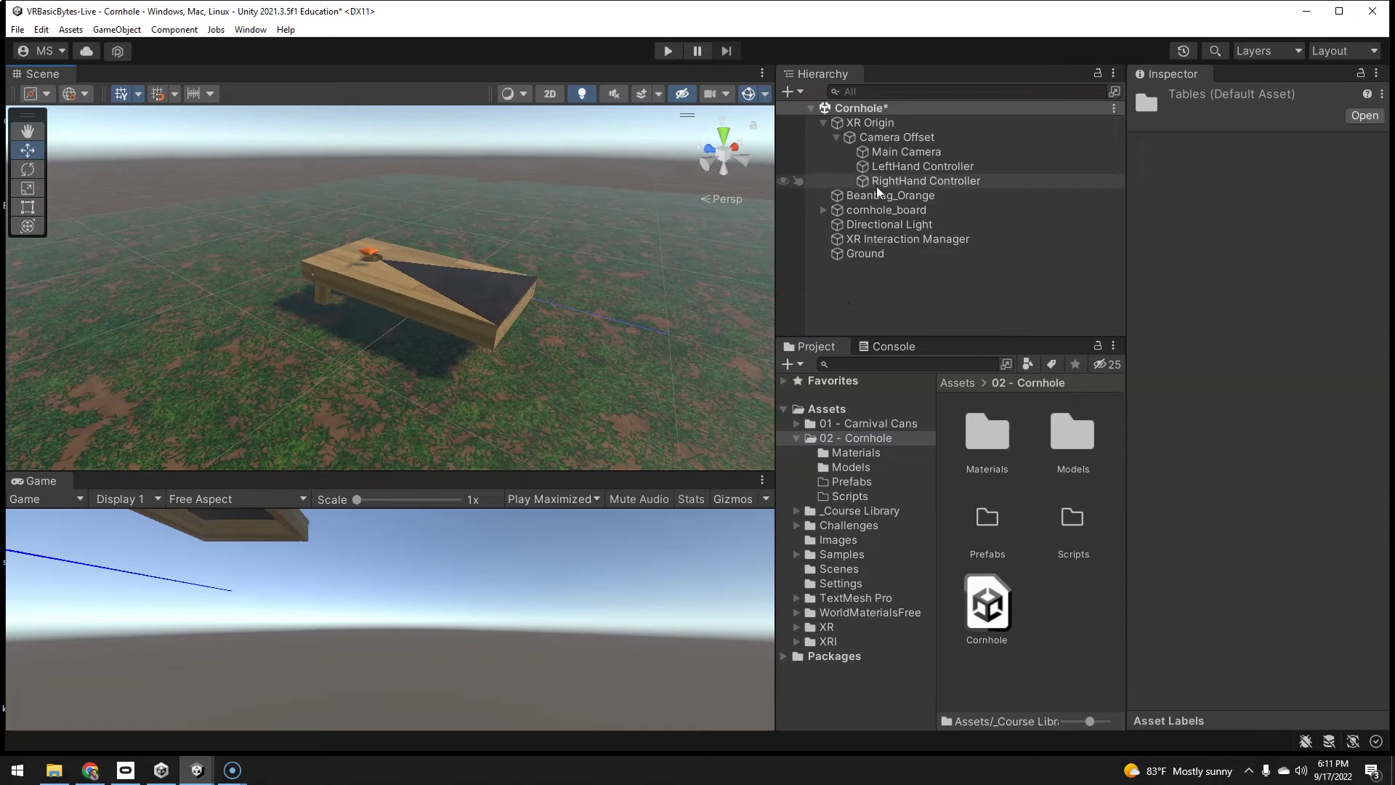
Tilt cornhole_board to an X rotation of -8.6 and lower it to about -0.116 on the Y axis.
{"action": "left_click", "coordinate": [879, 210]}
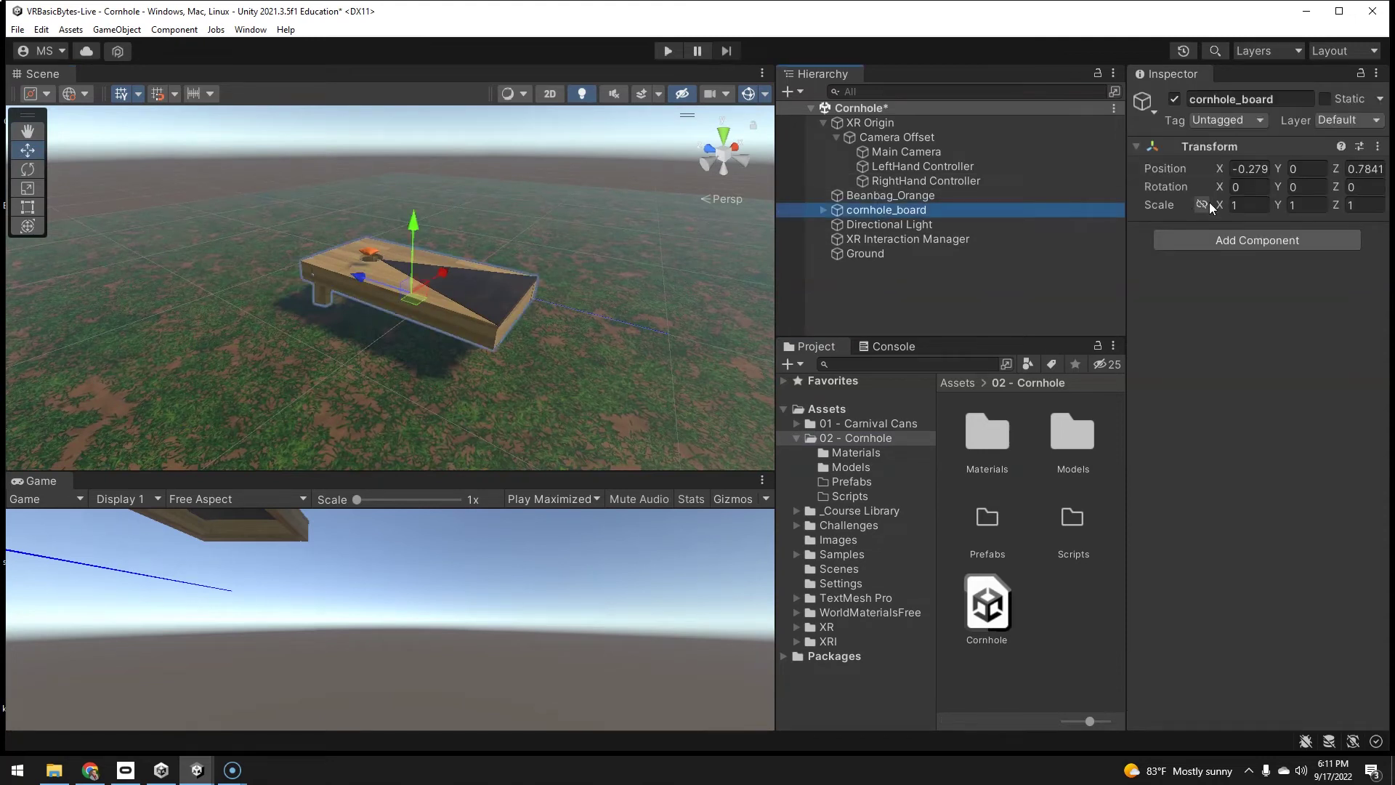
{"action": "left_click_drag", "start_coordinate": [1220, 187], "coordinate": [984, 184]}
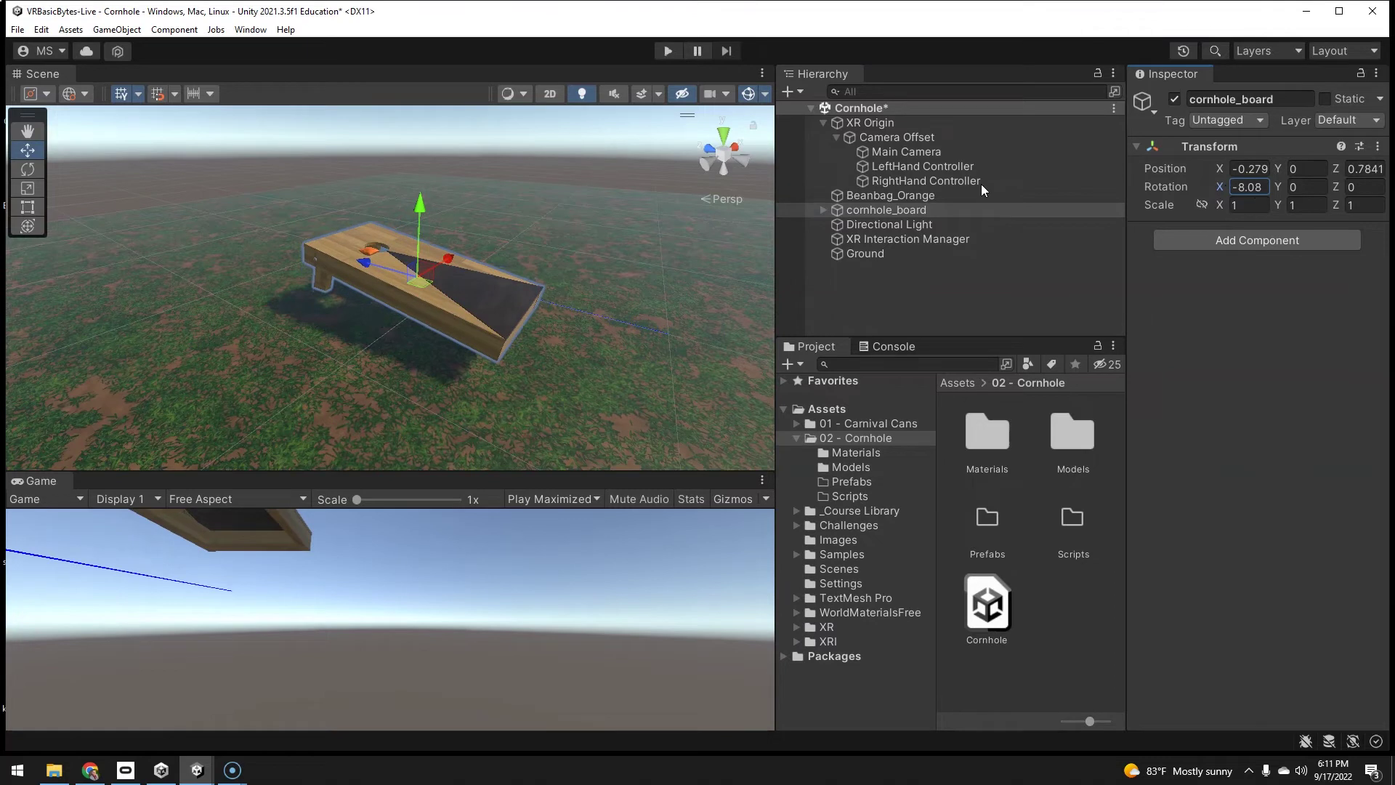
{"action": "left_click", "coordinate": [1265, 187]}
{"action": "type", "text": "-8.6"}
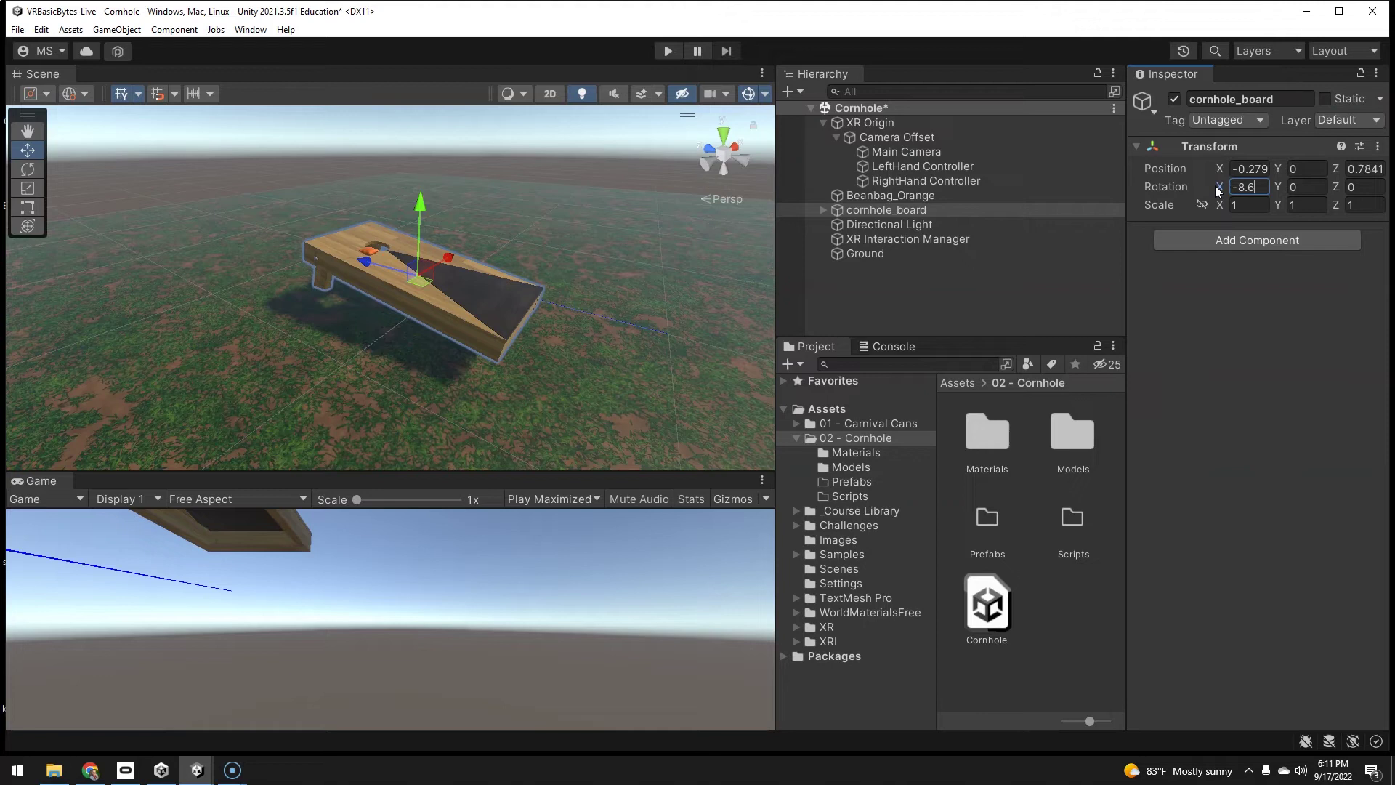
{"action": "left_click_drag", "start_coordinate": [421, 202], "coordinate": [421, 226]}
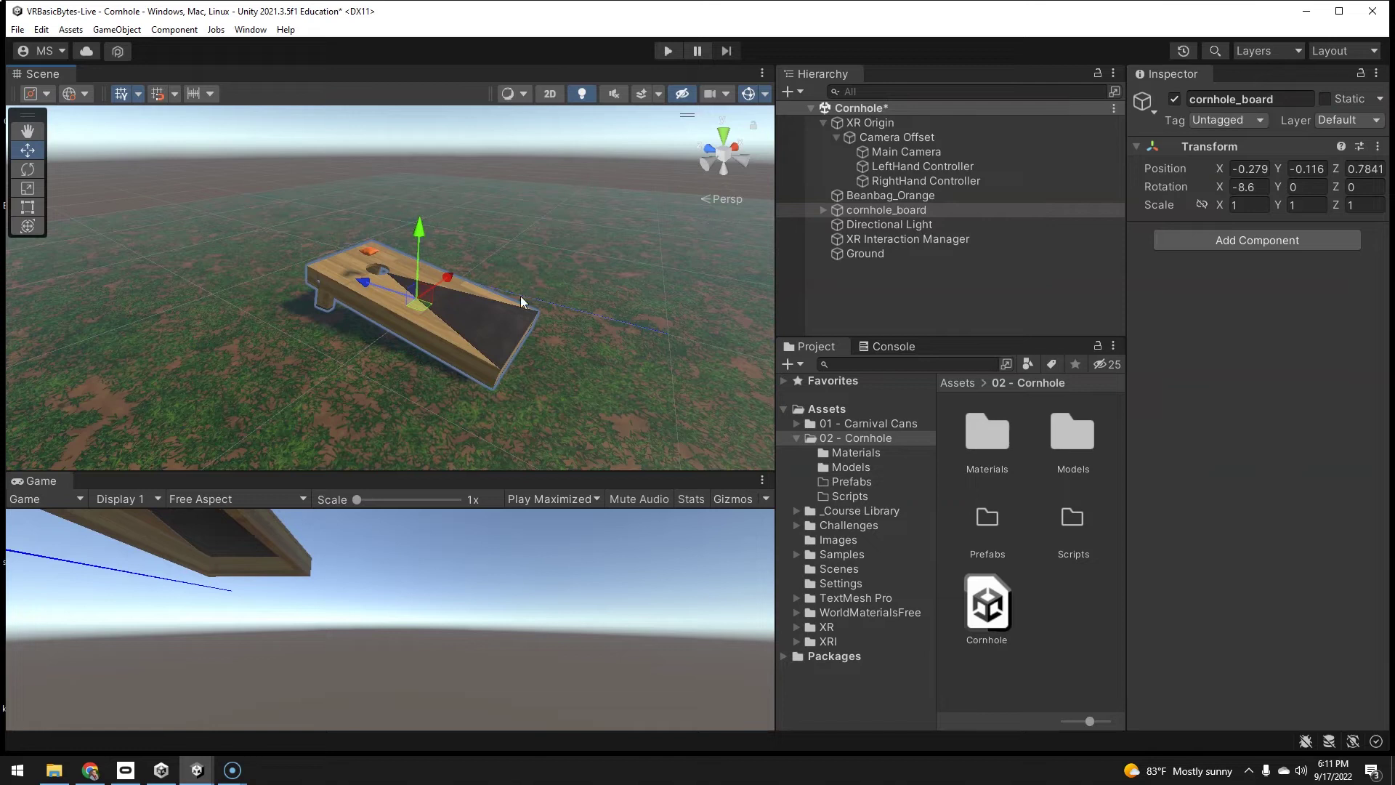
Add a Rigidbody component to Beanbag_Orange and look over its settings.
{"action": "left_click", "coordinate": [891, 196]}
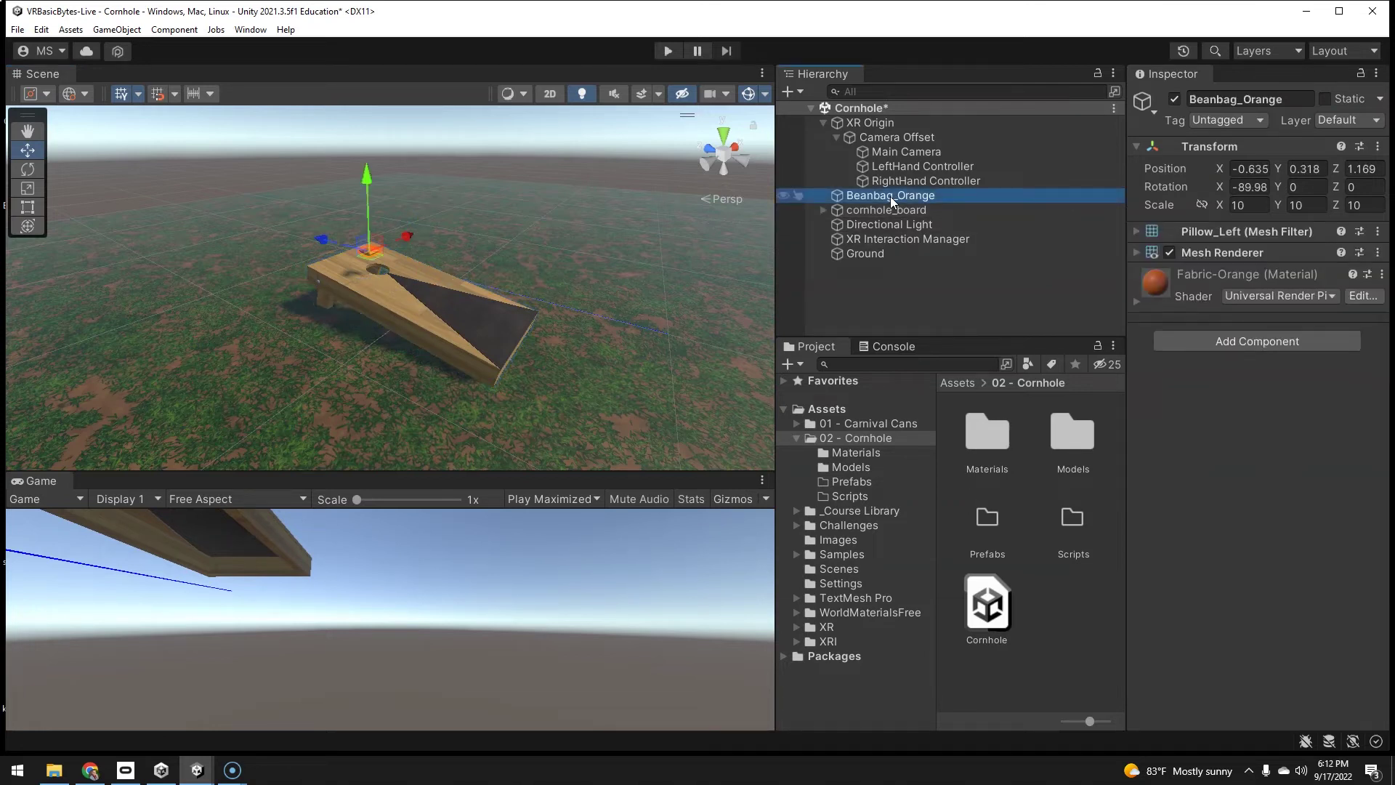
{"action": "left_click", "coordinate": [1223, 341]}
{"action": "type", "text": "rigid"}
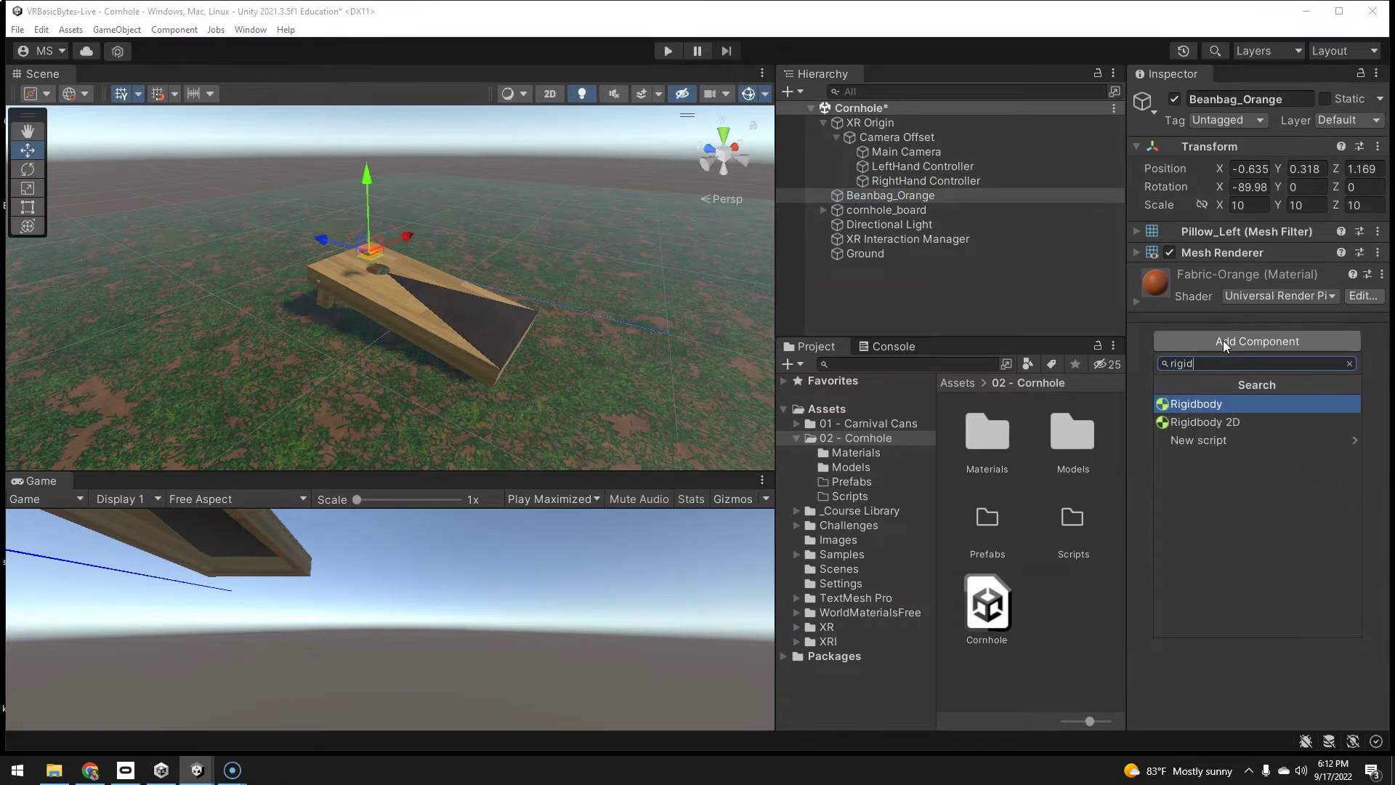
{"action": "key", "text": "Return"}
{"action": "left_click", "coordinate": [1137, 272]}
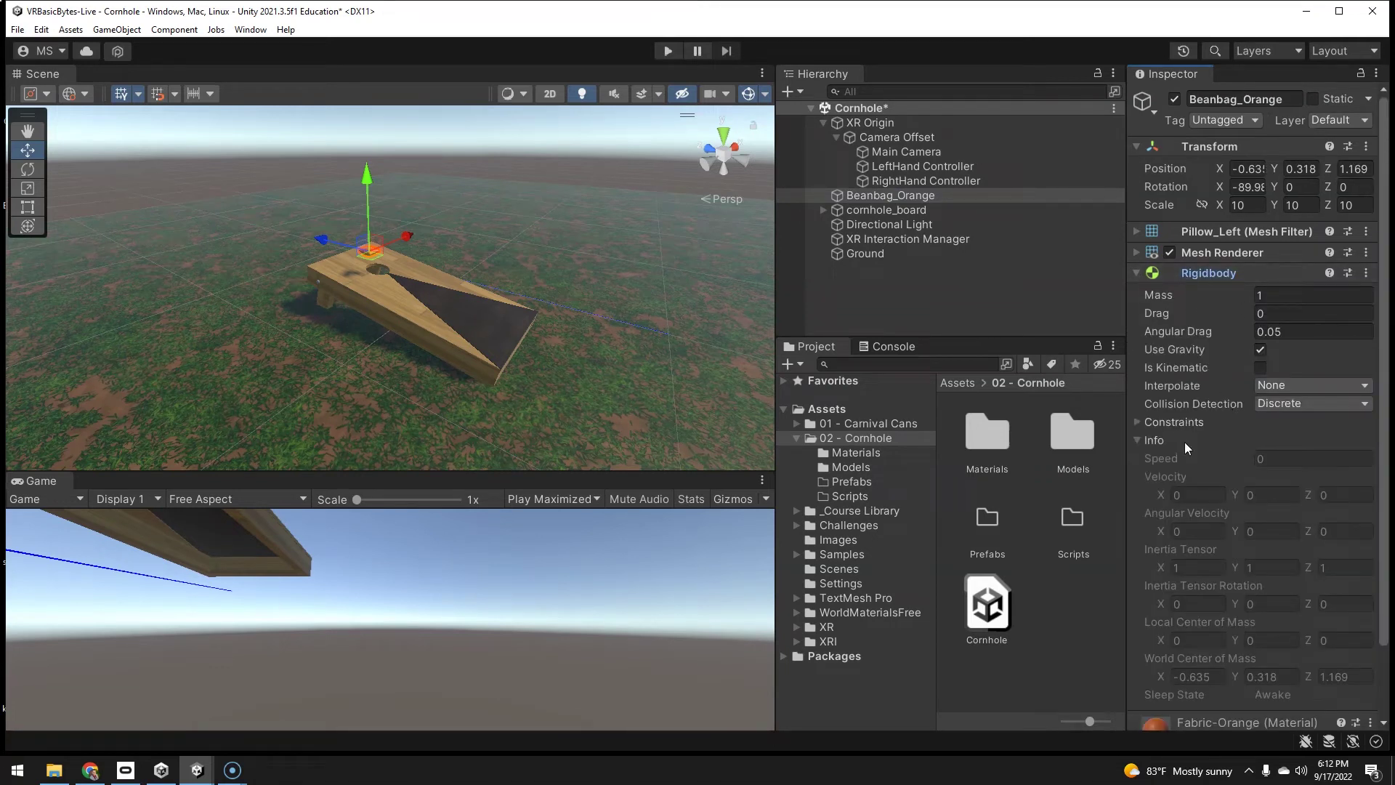
{"action": "scroll", "coordinate": [1189, 466], "scroll_direction": "down", "scroll_amount": 3}
{"action": "scroll", "coordinate": [1201, 549], "scroll_direction": "up", "scroll_amount": 3}
{"action": "left_click", "coordinate": [1136, 271]}
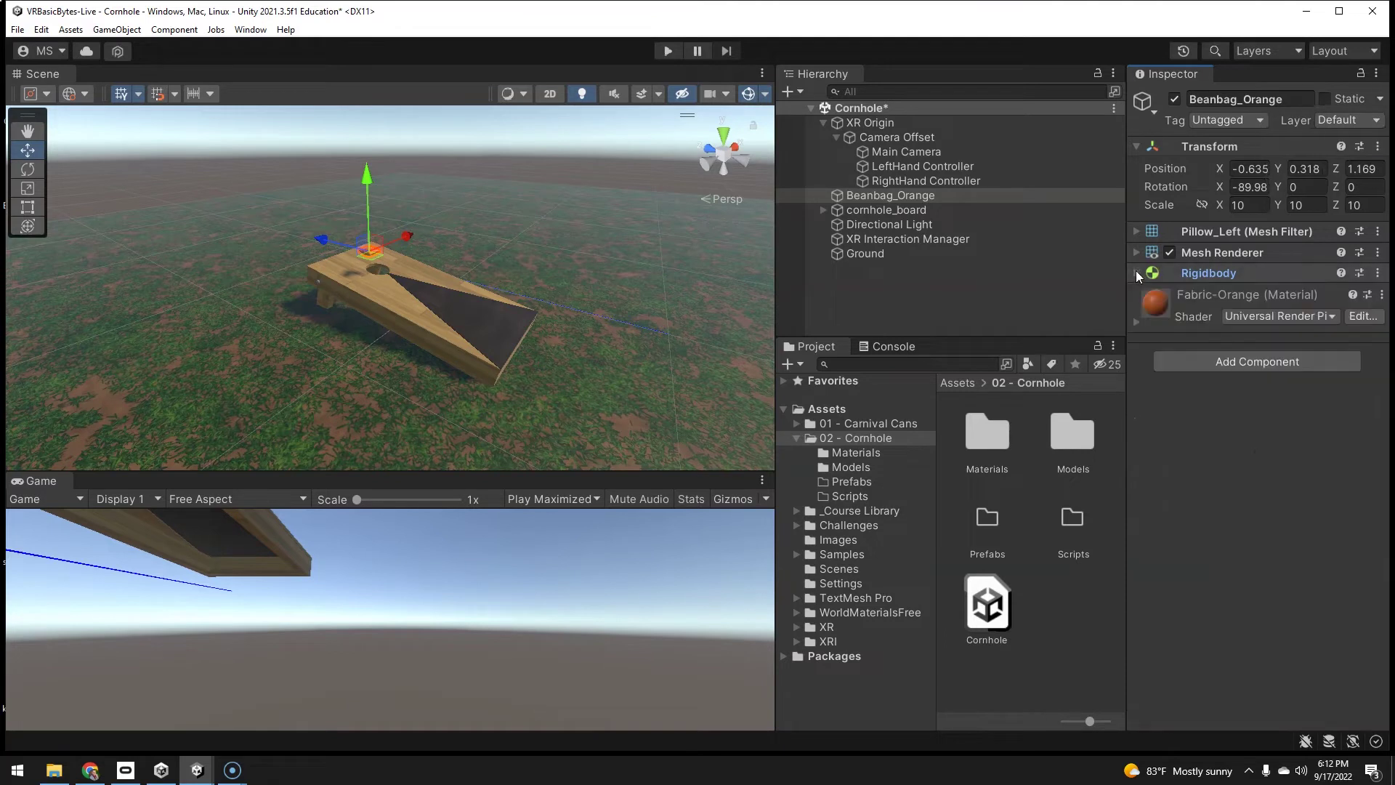
Add an XR Grab Interactable component to Beanbag_Orange and move the beanbag to about -0.72 on the X axis.
{"action": "left_click", "coordinate": [1210, 361]}
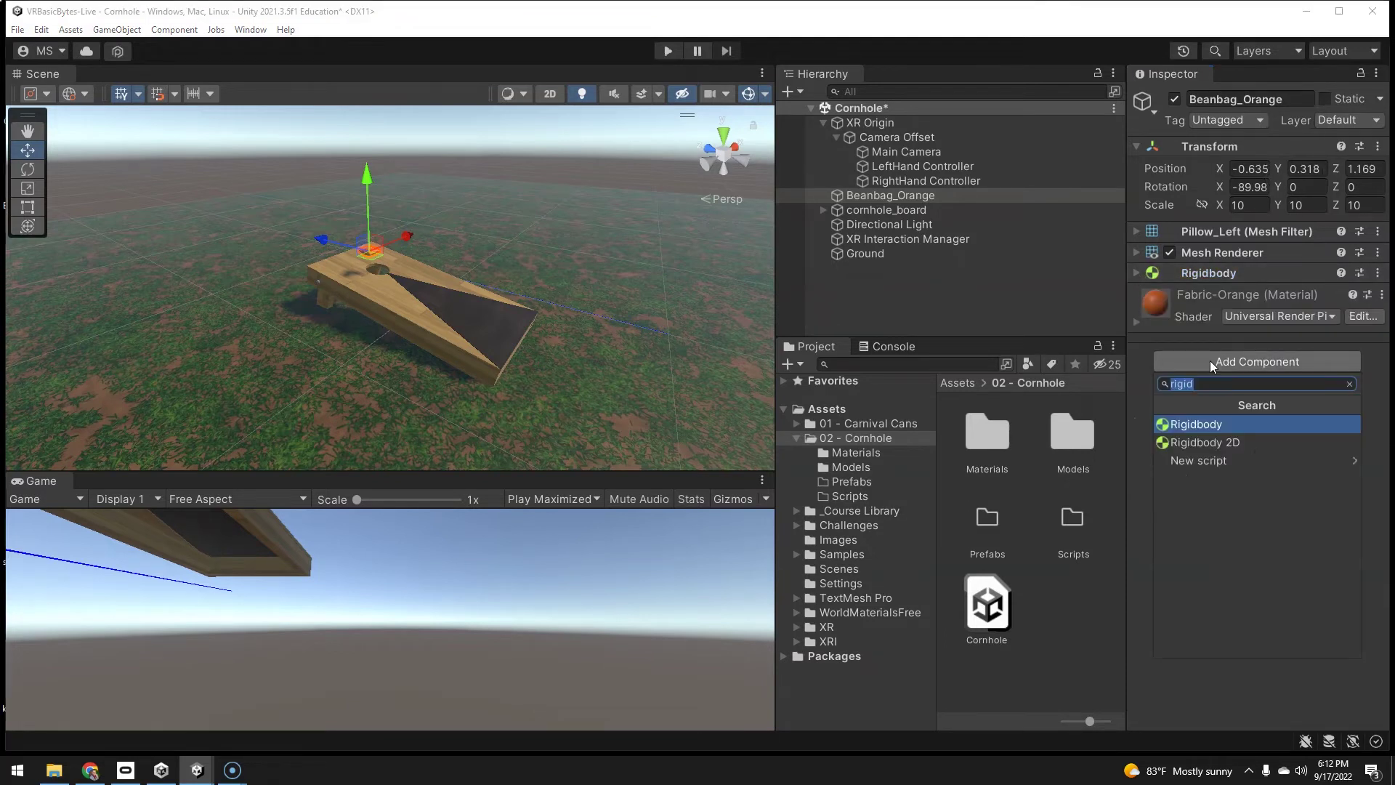
{"action": "type", "text": "grab"}
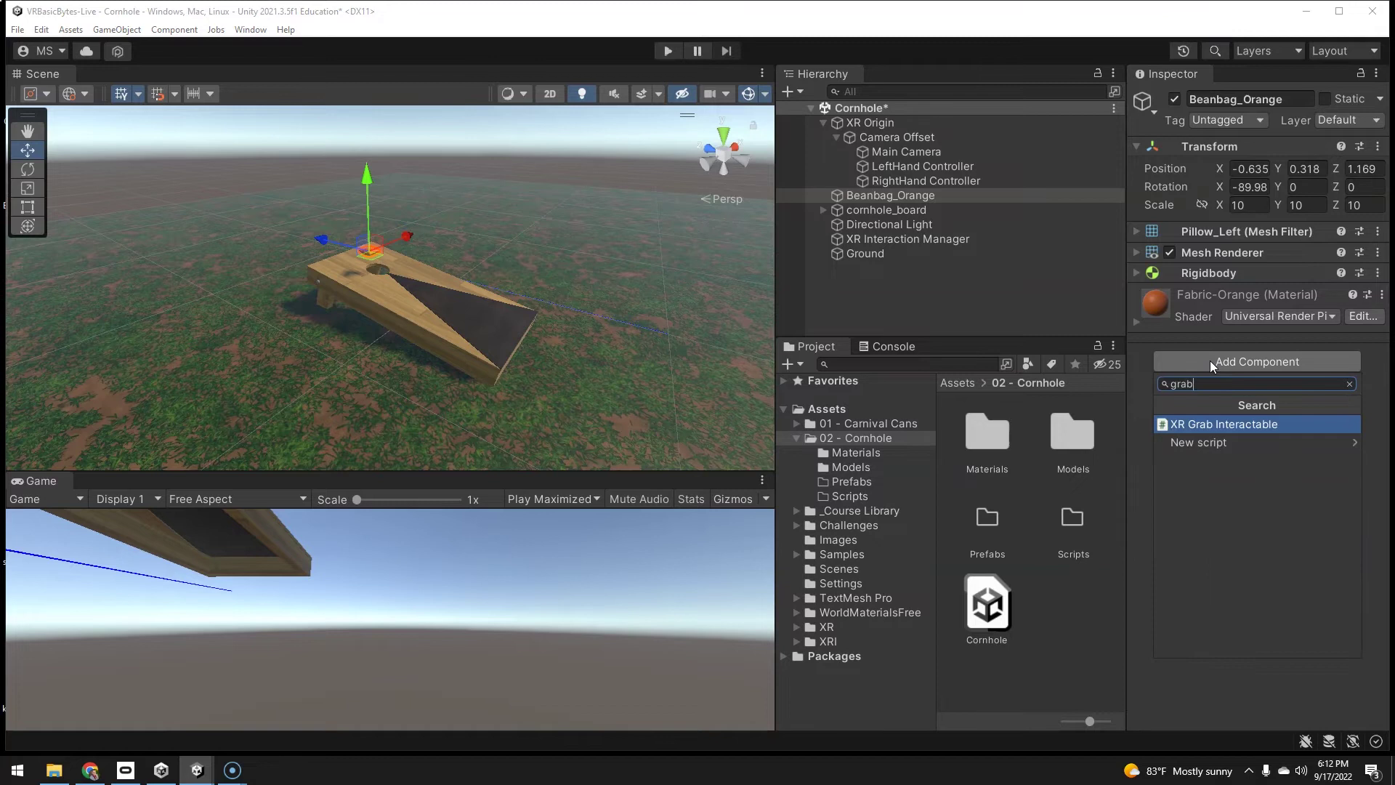
{"action": "left_click", "coordinate": [1208, 423]}
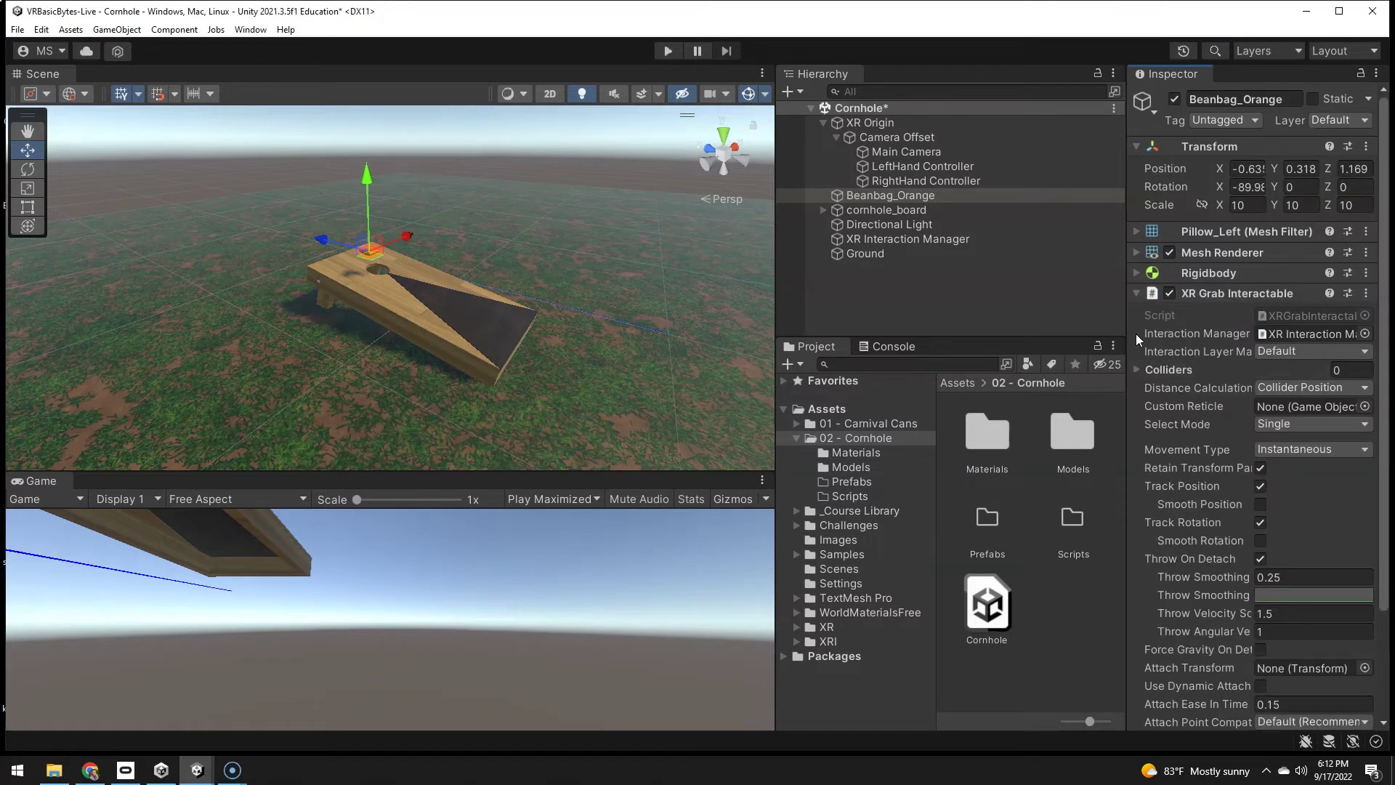
{"action": "left_click_drag", "start_coordinate": [1129, 323], "coordinate": [1079, 324]}
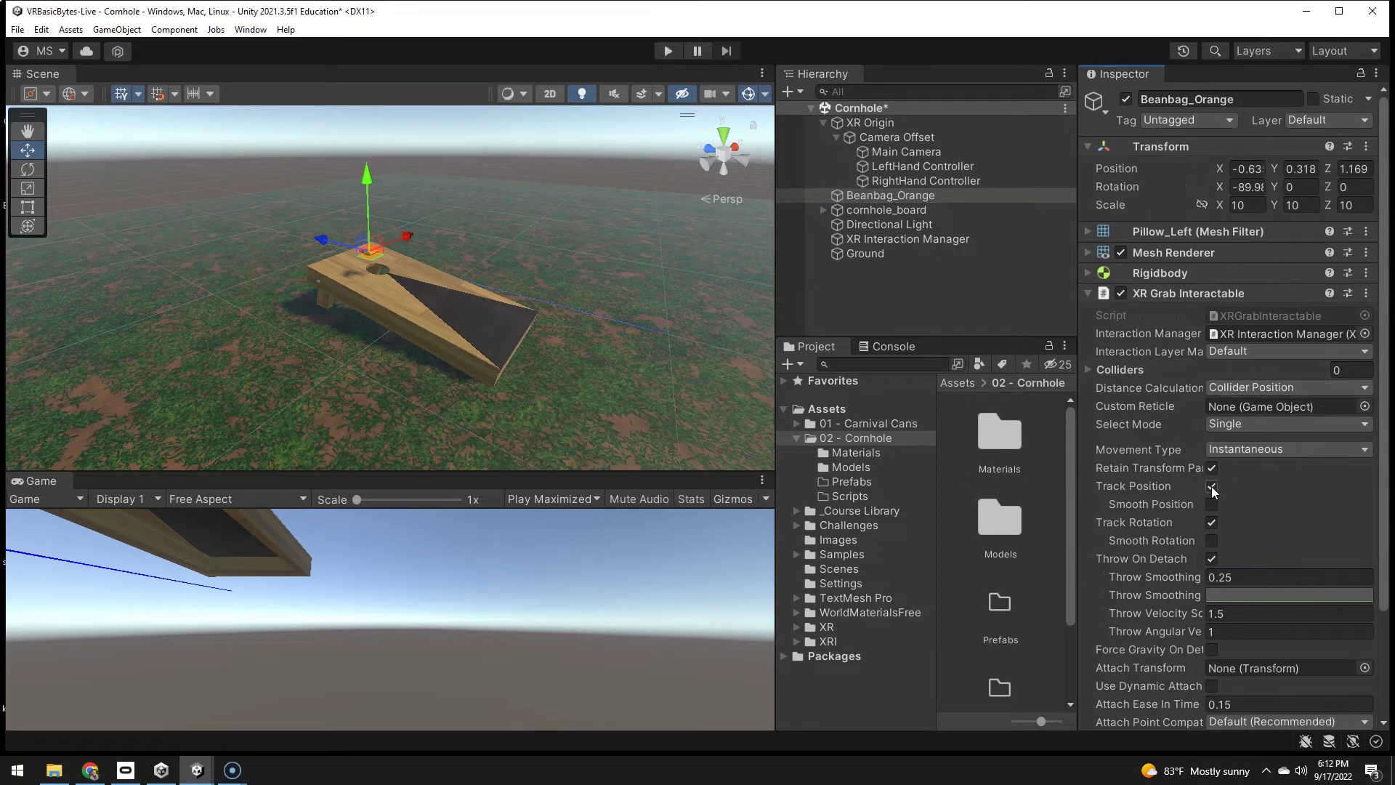
{"action": "scroll", "coordinate": [1285, 487], "scroll_direction": "down", "scroll_amount": 3}
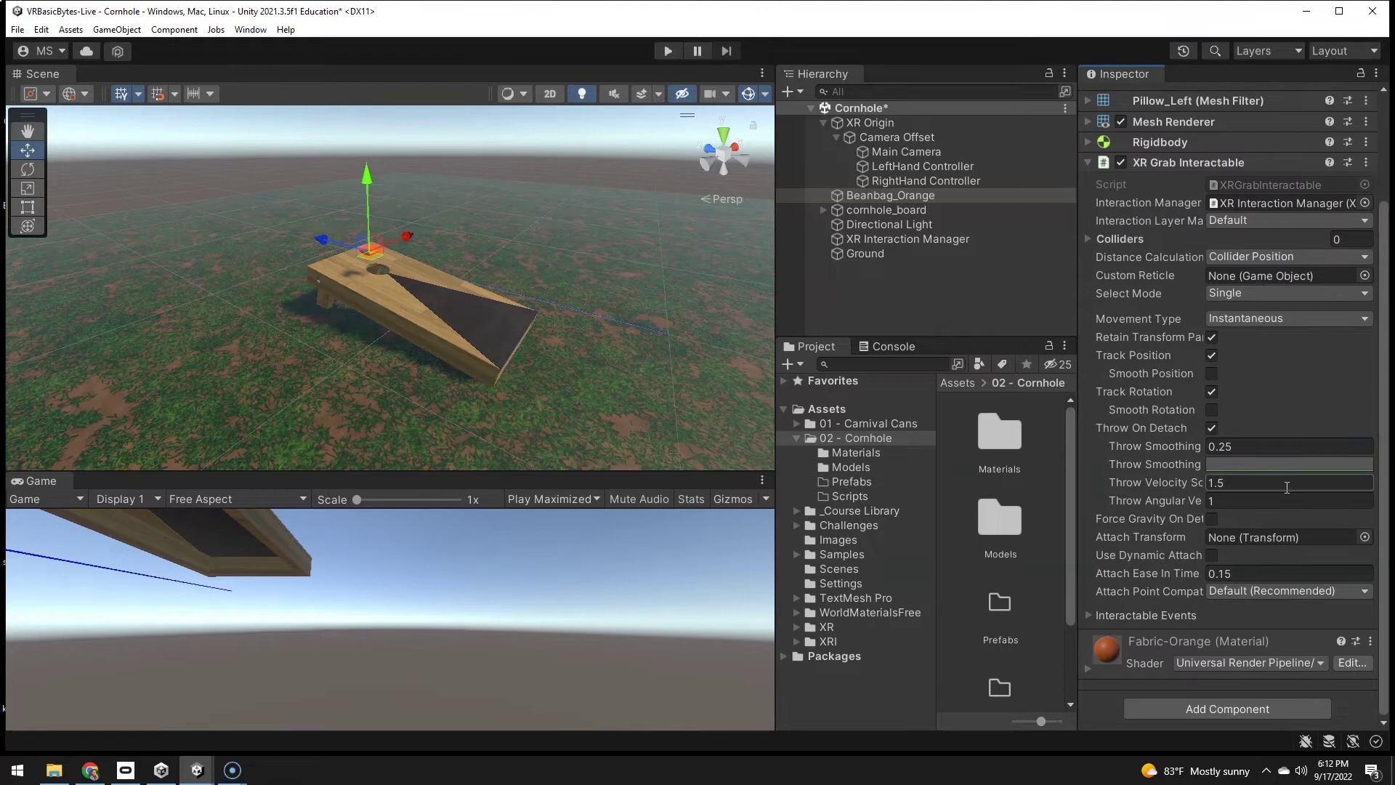
{"action": "scroll", "coordinate": [1273, 467], "scroll_direction": "up", "scroll_amount": 3}
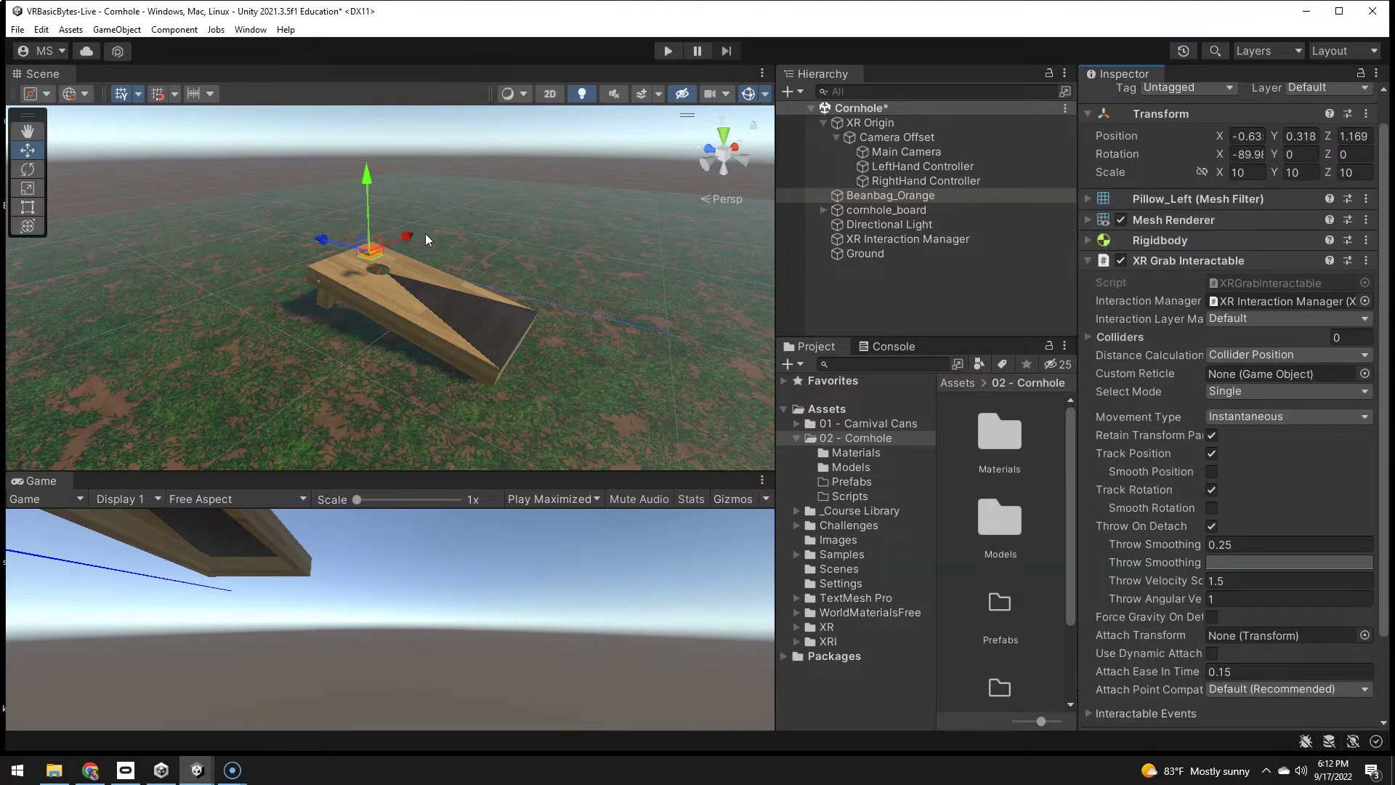
{"action": "left_click_drag", "start_coordinate": [409, 230], "coordinate": [396, 238]}
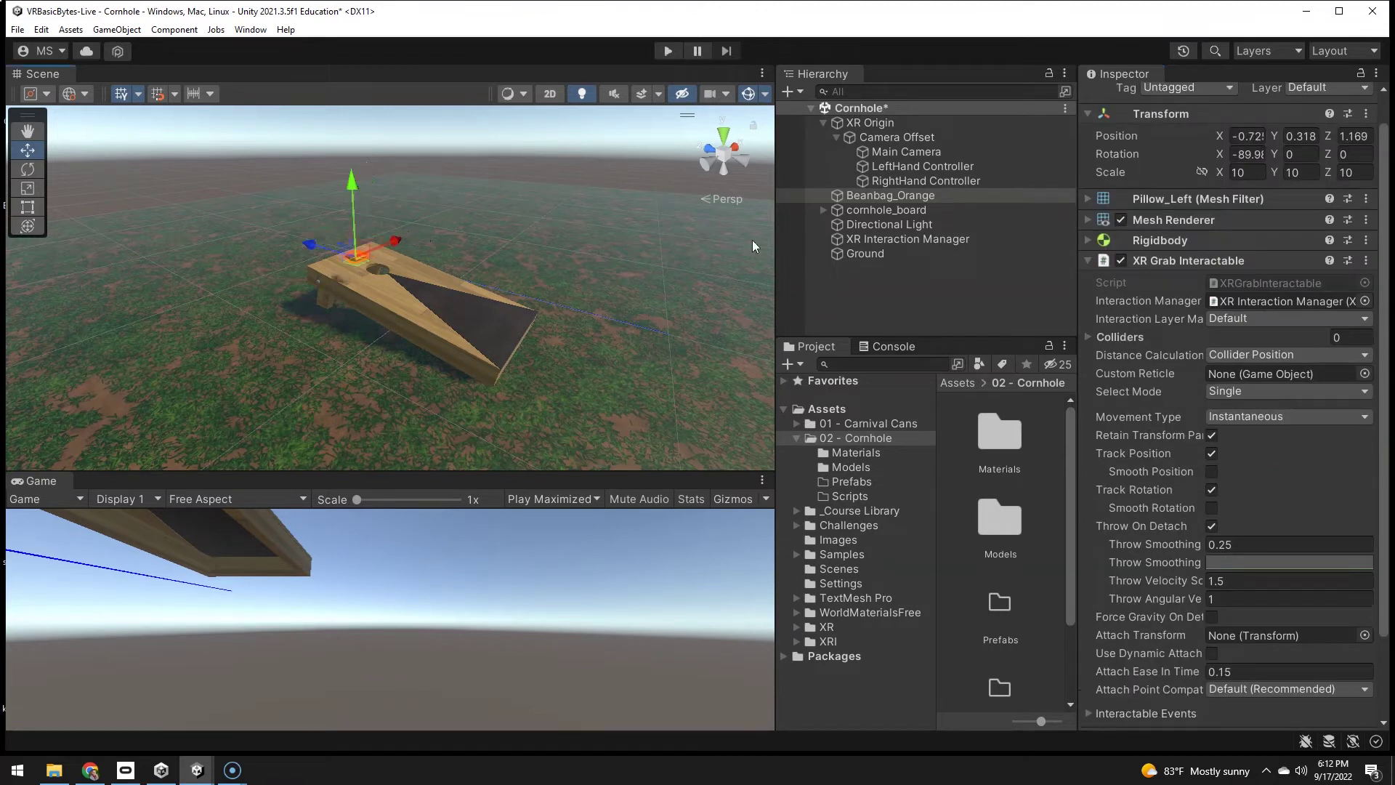
Rename cornhole_board's top piece containing the hole, Cube.008, to "Cube.008 - hole piece".
{"action": "left_click", "coordinate": [871, 212]}
{"action": "key", "text": "f"}
{"action": "left_click_drag", "start_coordinate": [436, 276], "coordinate": [390, 325], "text": "alt"}
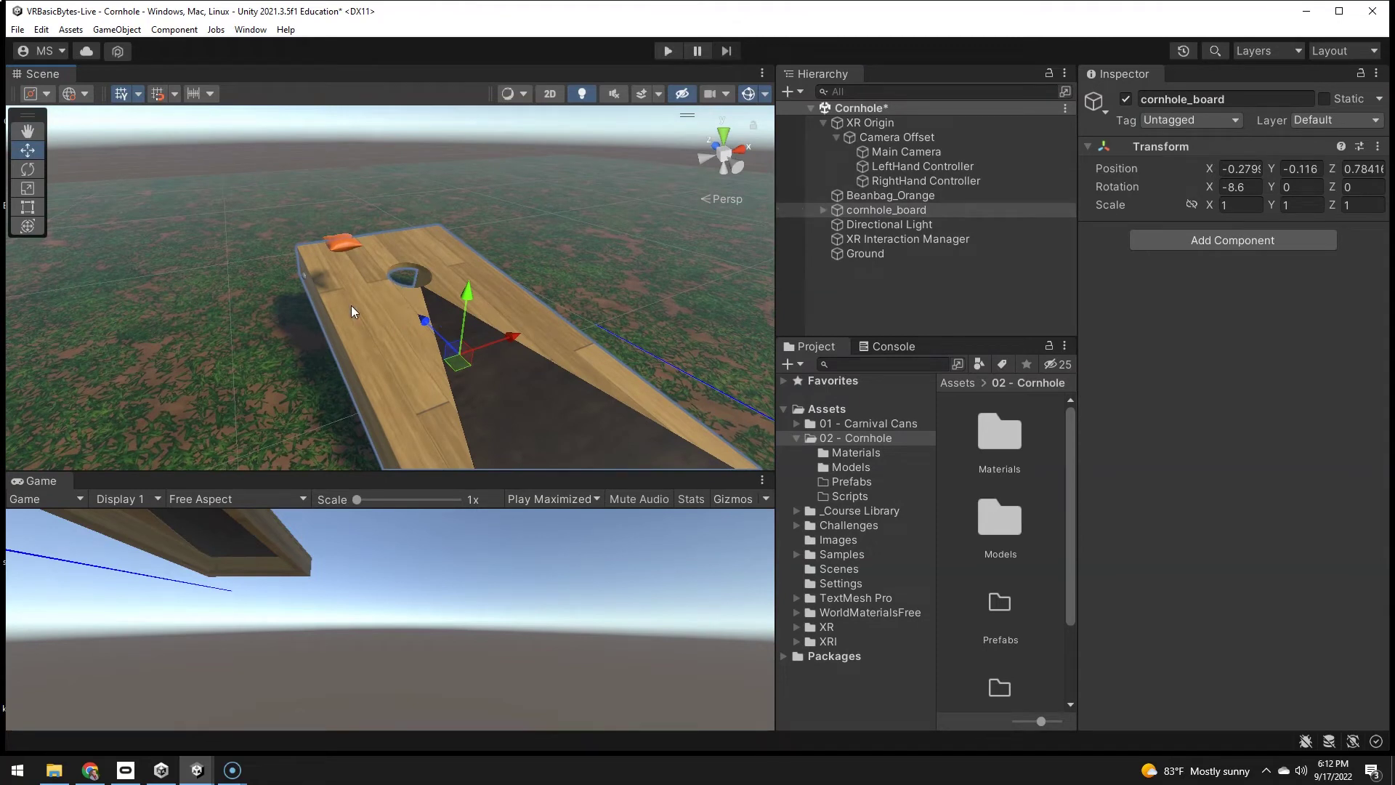
{"action": "left_click", "coordinate": [435, 309]}
{"action": "left_click_drag", "start_coordinate": [436, 312], "coordinate": [404, 333]}
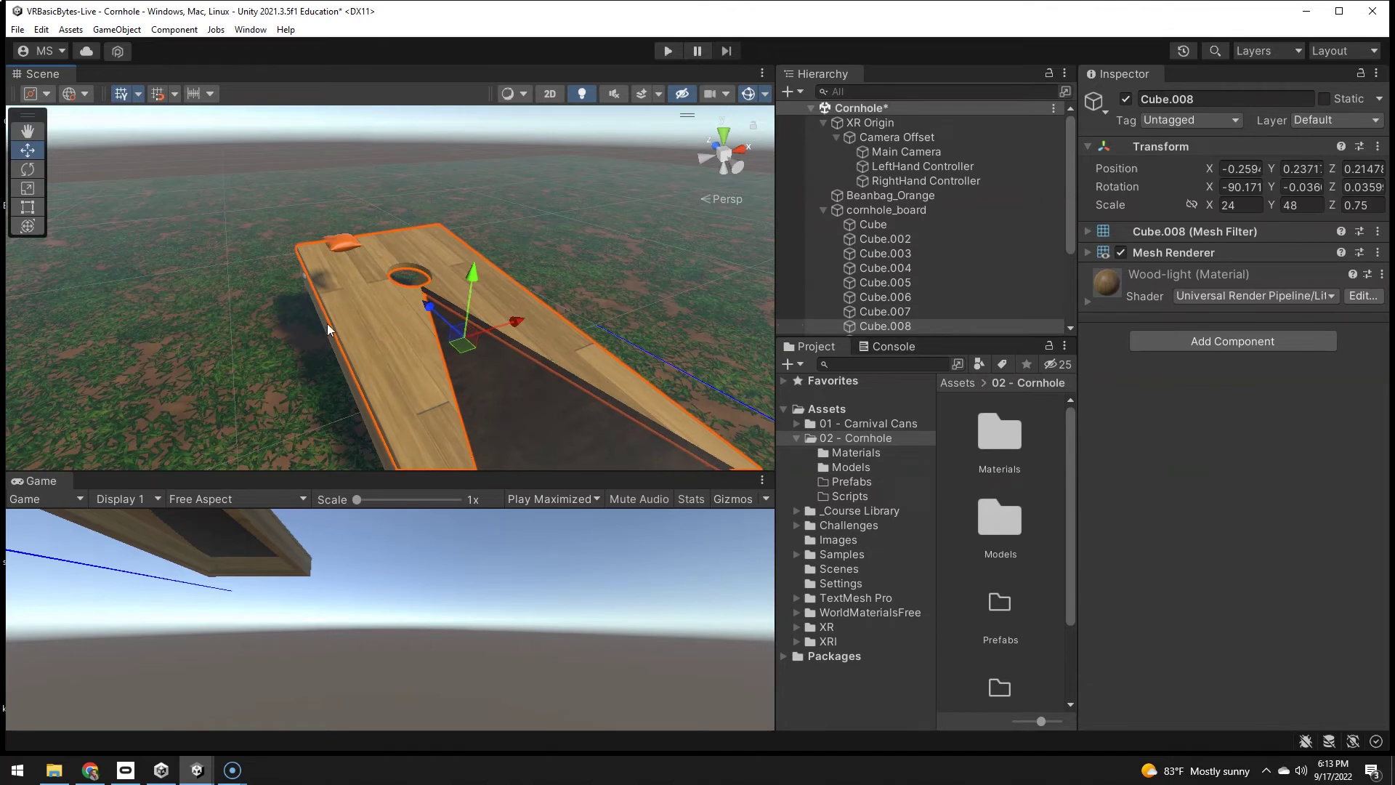
{"action": "left_click", "coordinate": [914, 324]}
{"action": "left_click", "coordinate": [918, 326]}
{"action": "type", "text": "- hold piece"}
{"action": "key", "text": "Return"}
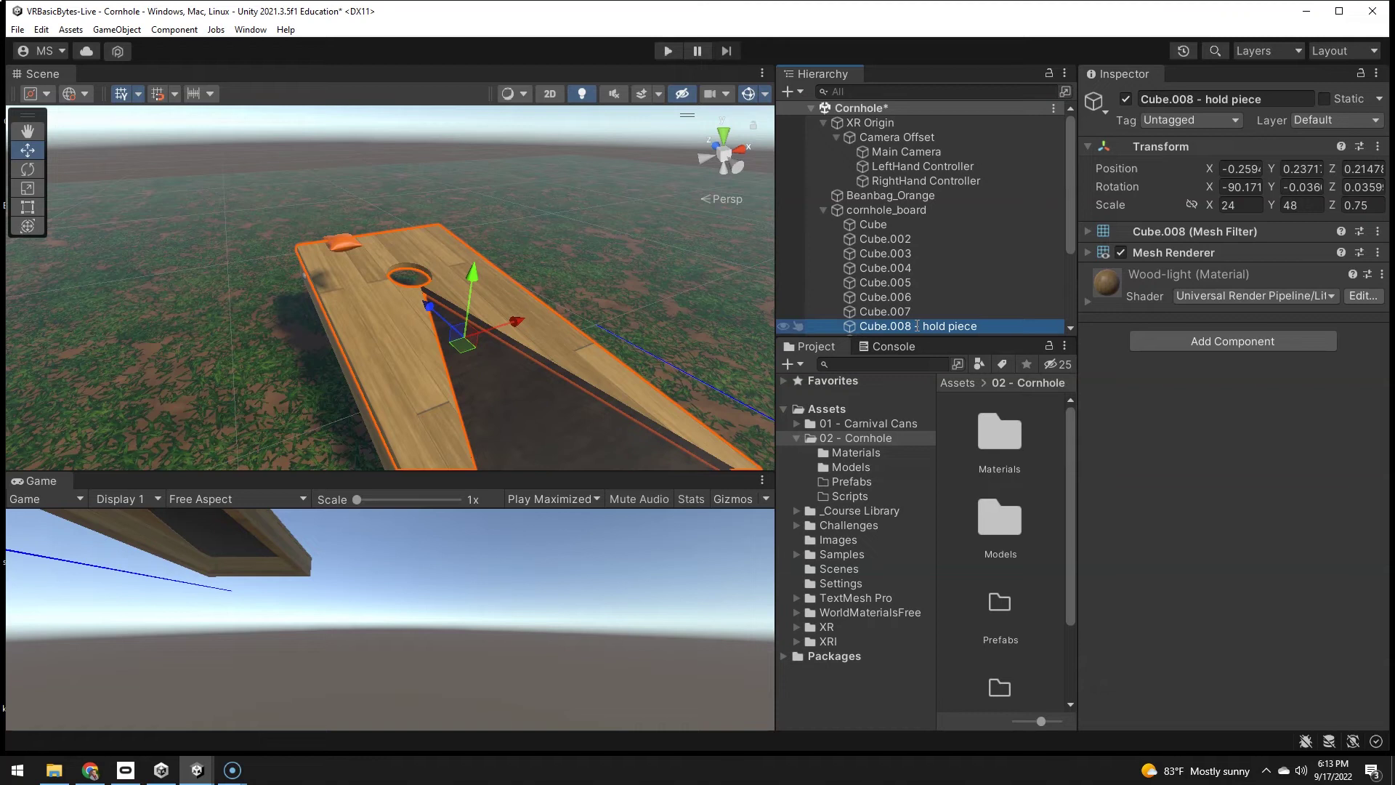
{"action": "left_click", "coordinate": [944, 328]}
{"action": "left_click", "coordinate": [945, 329]}
{"action": "type", "text": "e"}
{"action": "left_click", "coordinate": [880, 312]}
{"action": "left_click", "coordinate": [880, 326]}
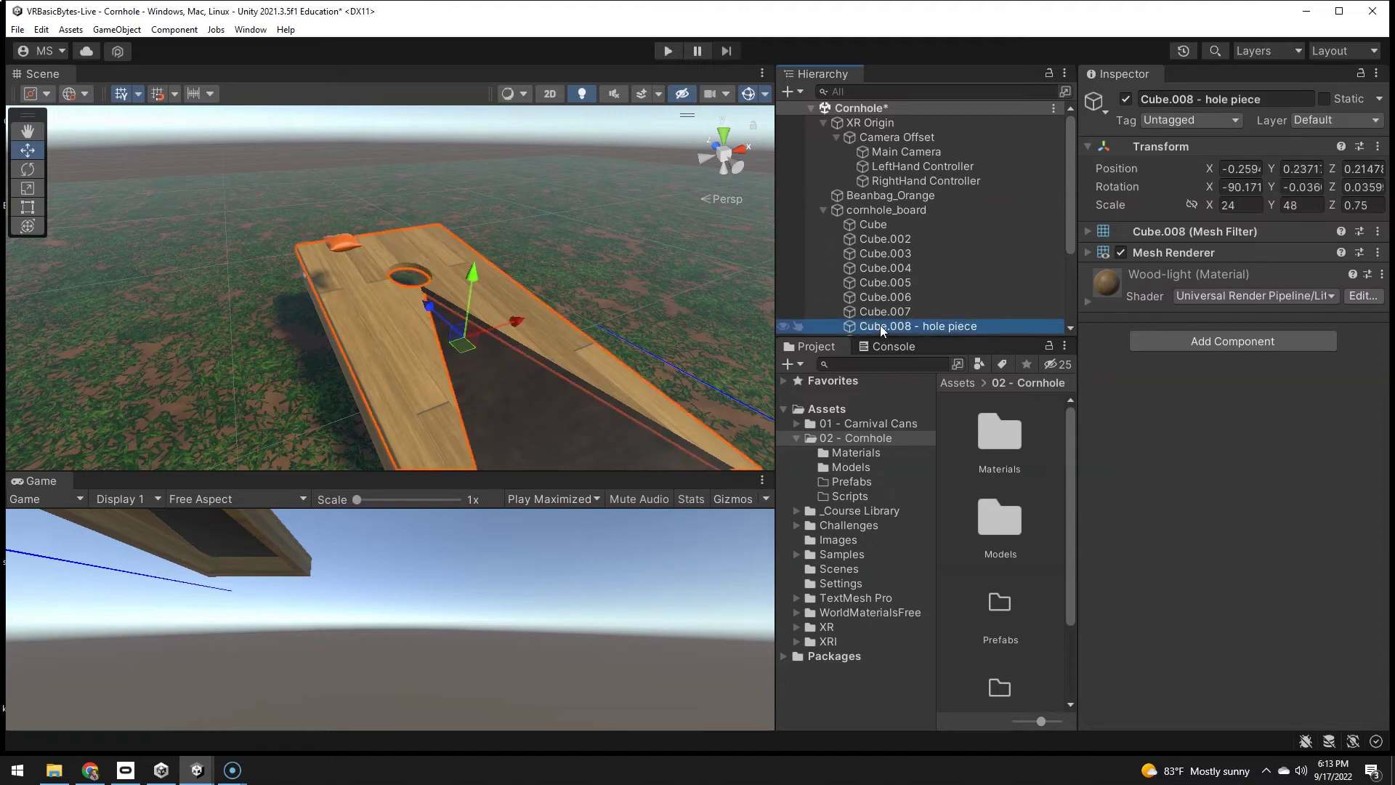
Add a Box Collider to all of cornhole_board's cube parts from Cube to Cube.007.
{"action": "left_click", "coordinate": [871, 223]}
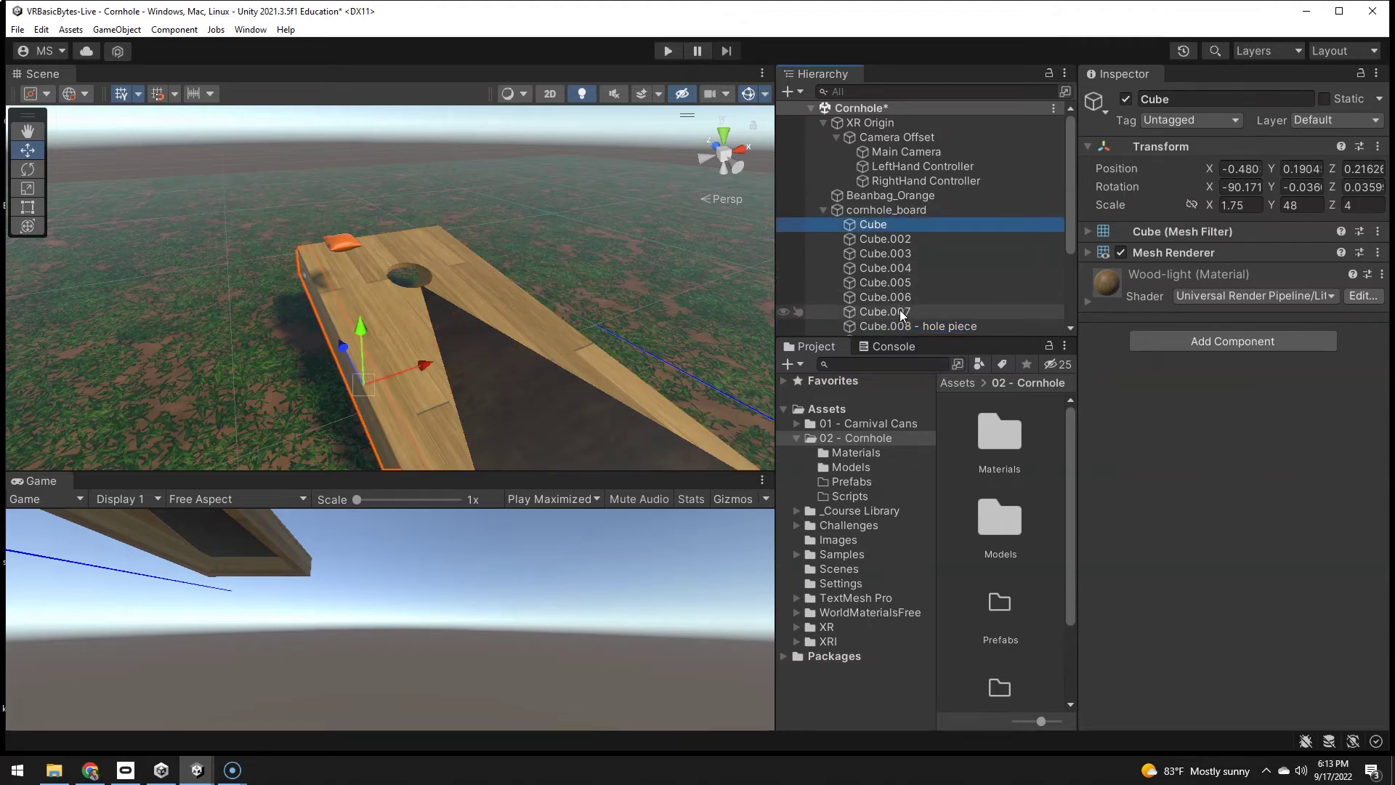
{"action": "left_click", "coordinate": [900, 309], "text": "shift"}
{"action": "left_click", "coordinate": [1181, 282]}
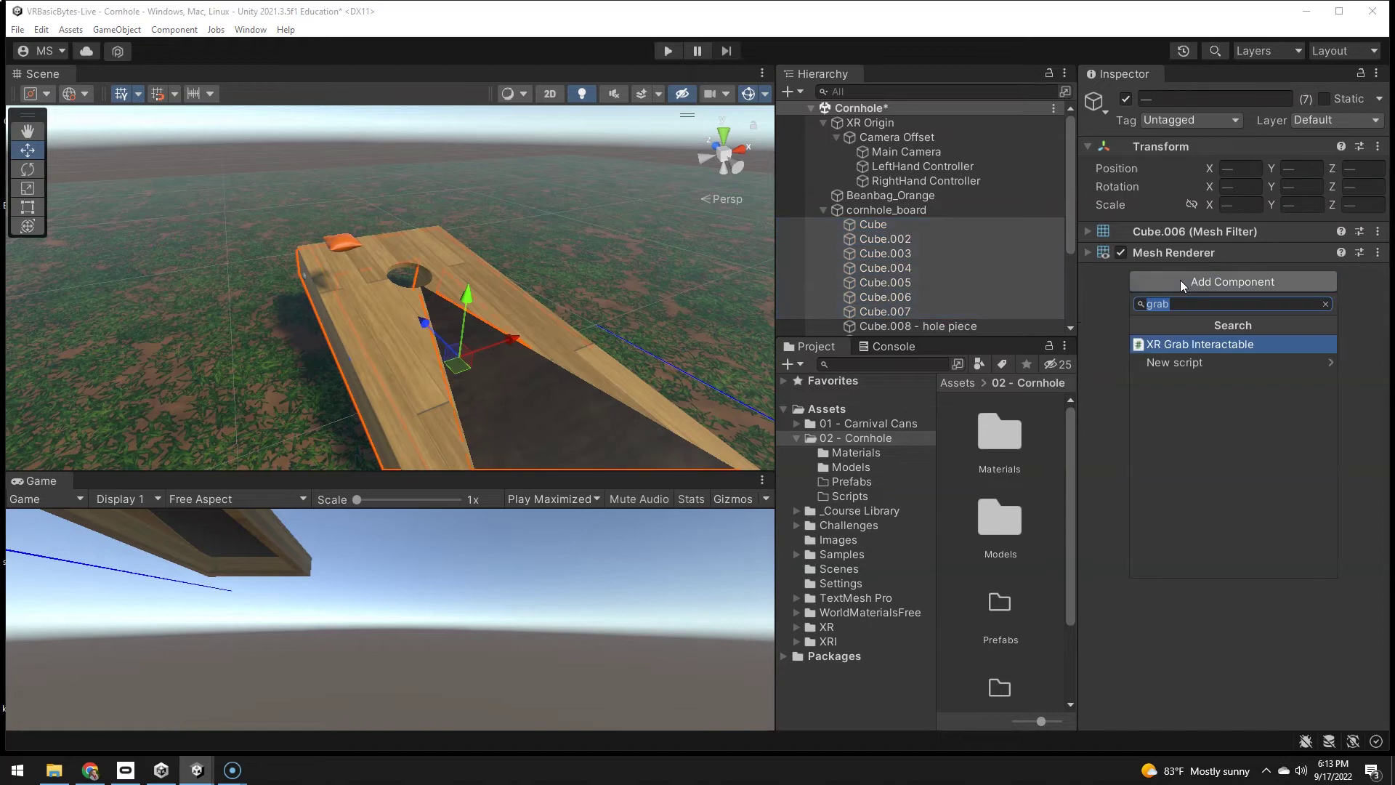
{"action": "type", "text": "bix"}
{"action": "key", "text": "BackSpace"}
{"action": "key", "text": "BackSpace"}
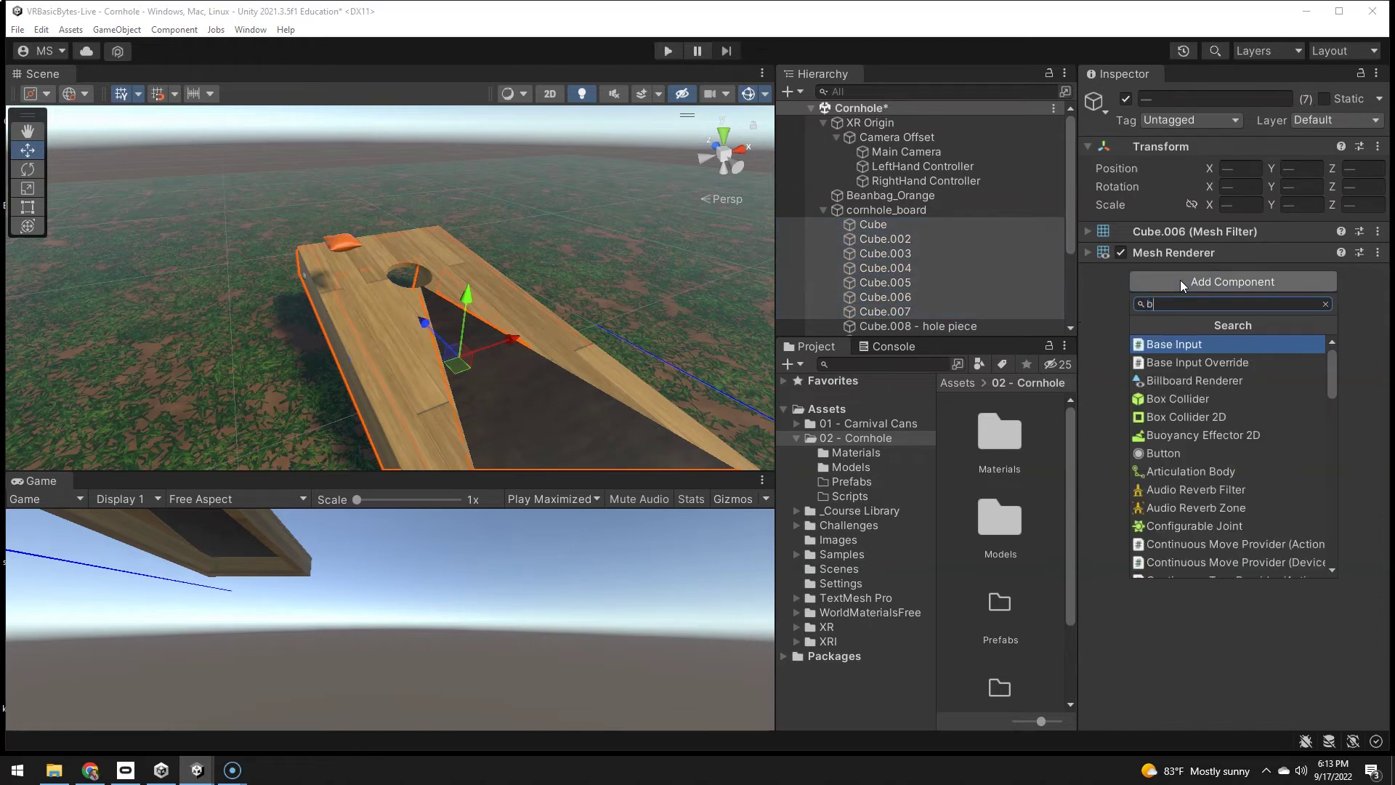
{"action": "type", "text": "ox"}
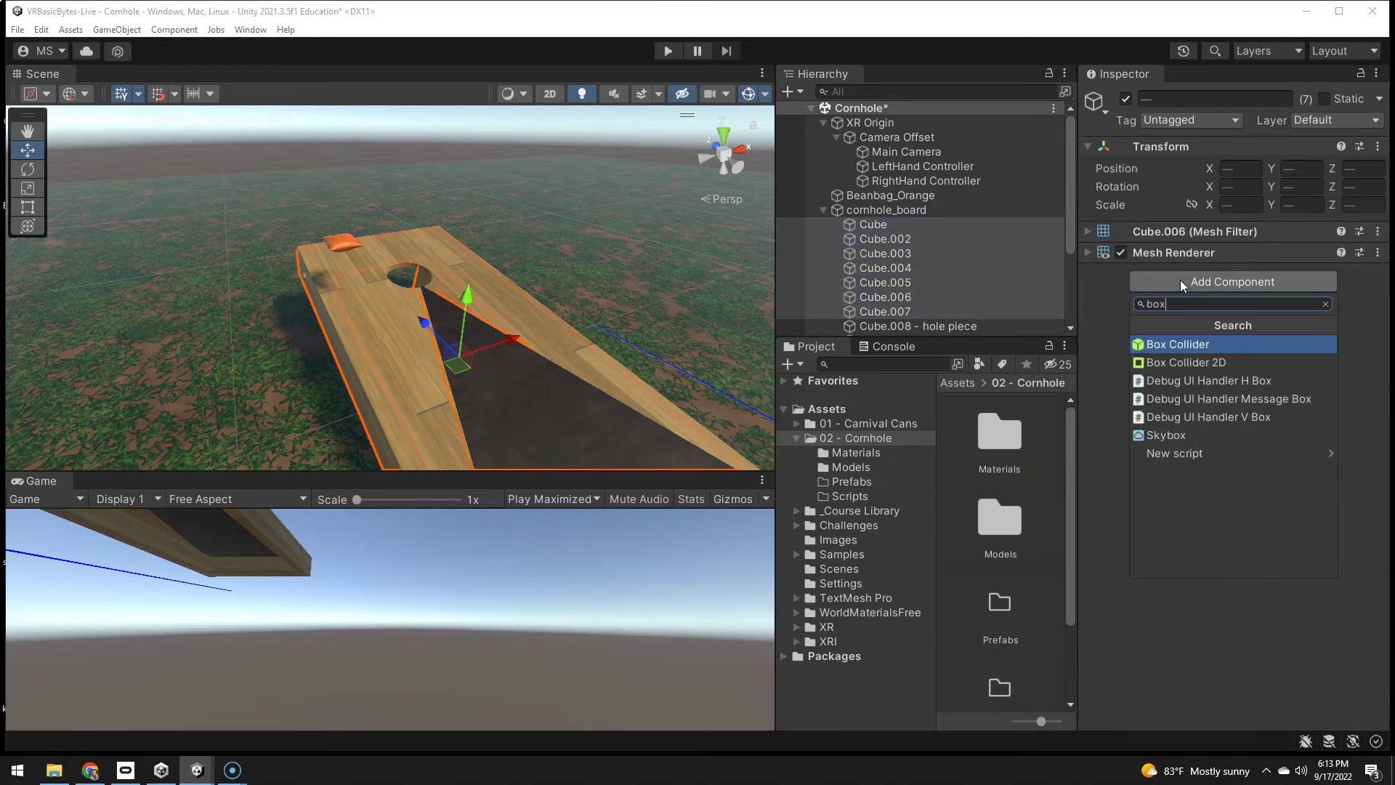
{"action": "key", "text": "Return"}
Add a Box Collider to cornhole_board's cylinder and sphere parts, from Cylinder to Sphere.001.
{"action": "scroll", "coordinate": [958, 281], "scroll_direction": "down", "scroll_amount": 4}
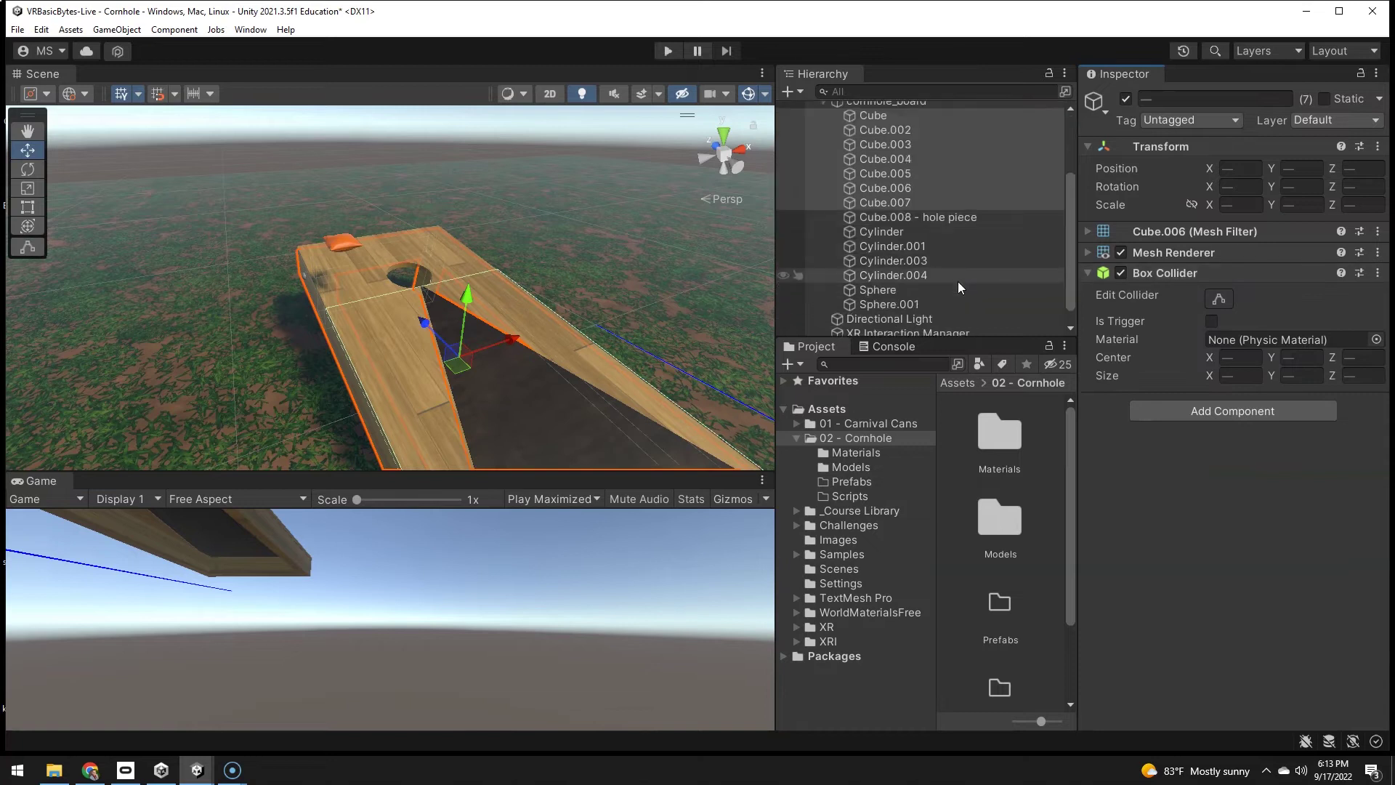
{"action": "left_click", "coordinate": [891, 231]}
{"action": "left_click", "coordinate": [888, 304], "text": "shift"}
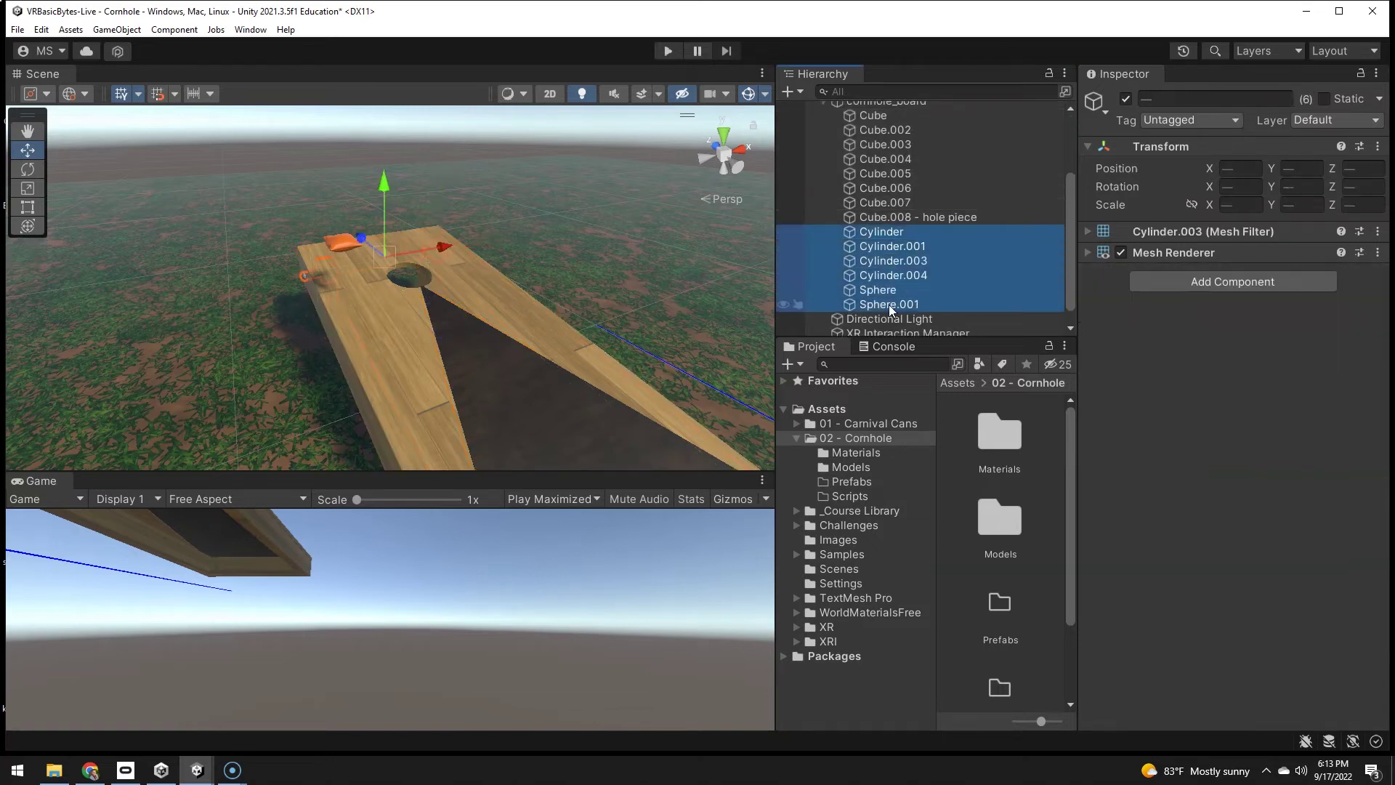
{"action": "left_click", "coordinate": [1236, 281]}
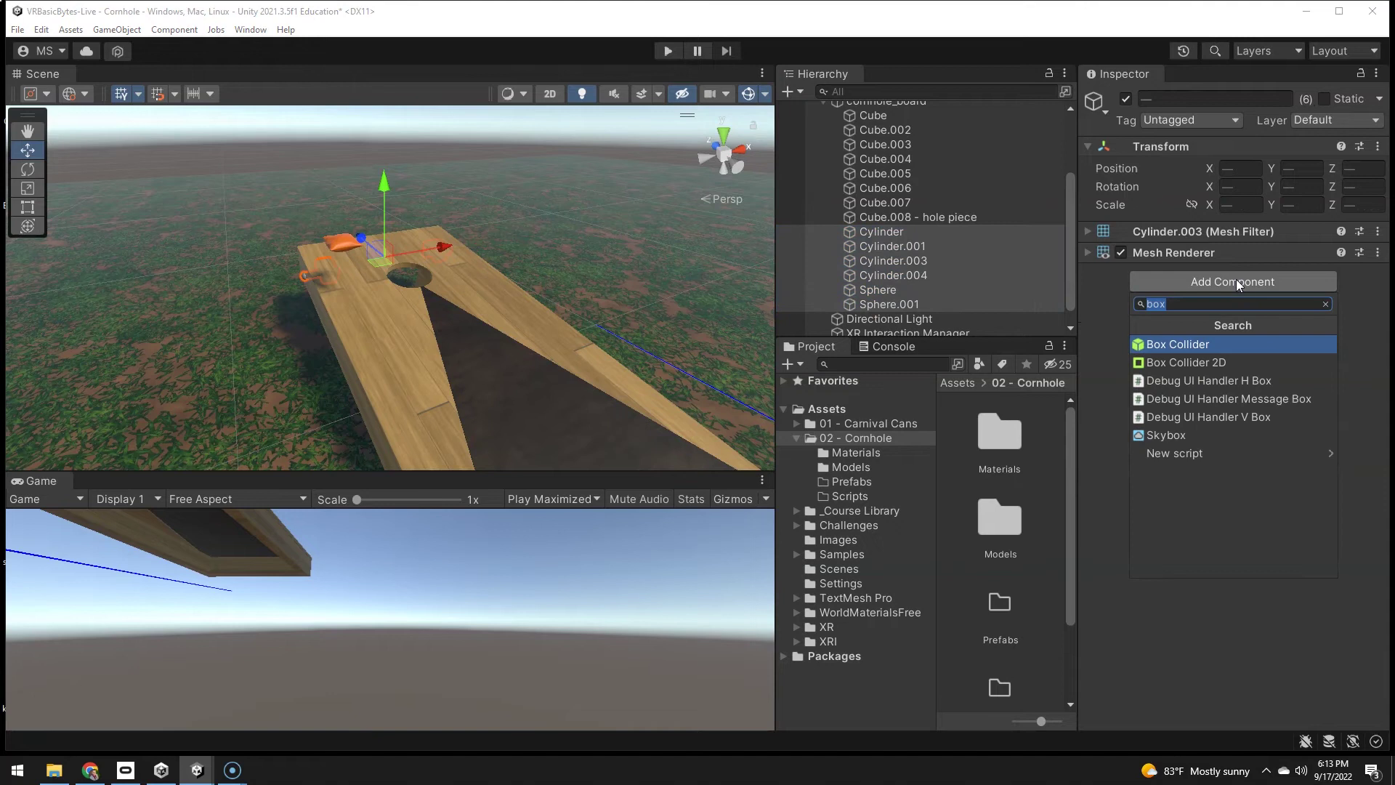
{"action": "left_click", "coordinate": [1181, 346]}
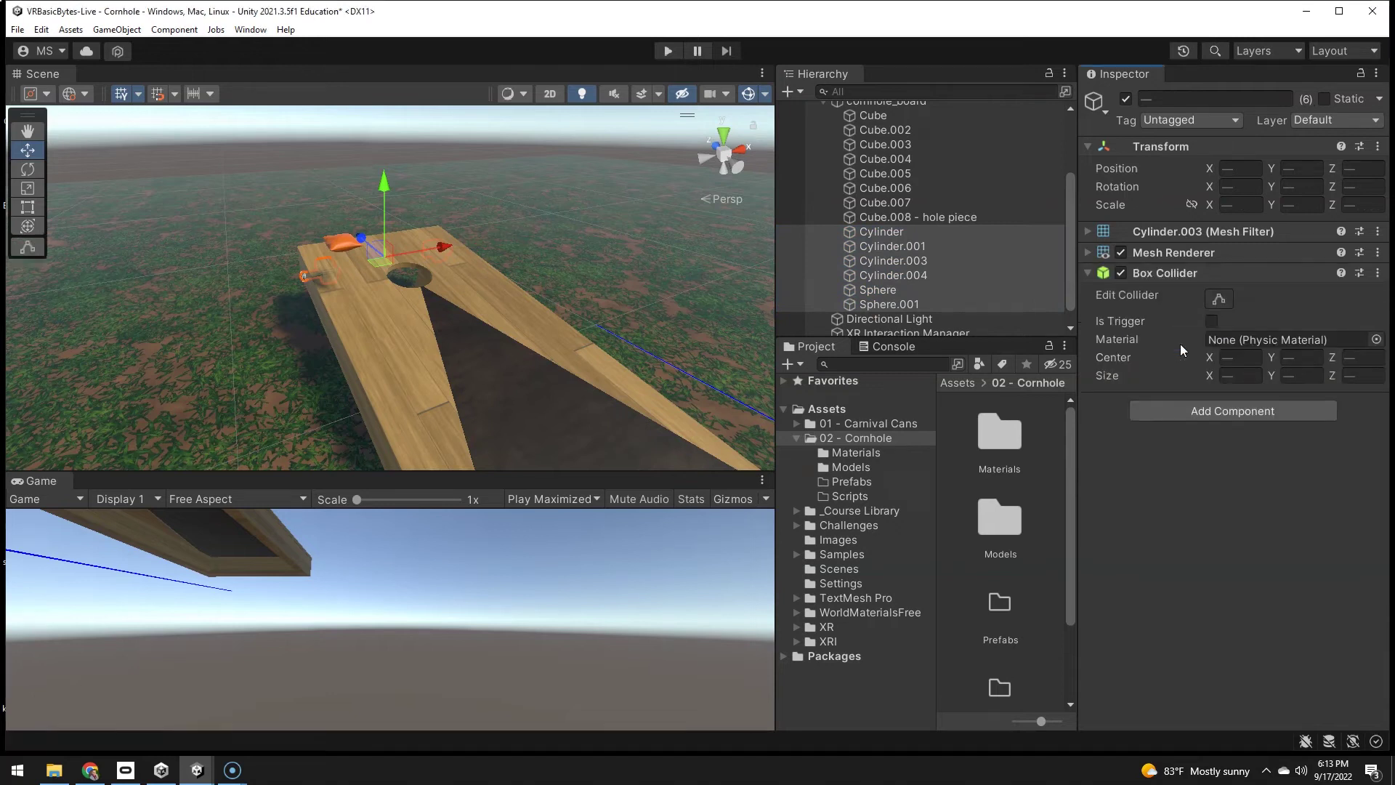
Inspect the Box Collider bounds on Cube, Cube.002 and Cube.005 of cornhole_board in the scene.
{"action": "left_click", "coordinate": [879, 116]}
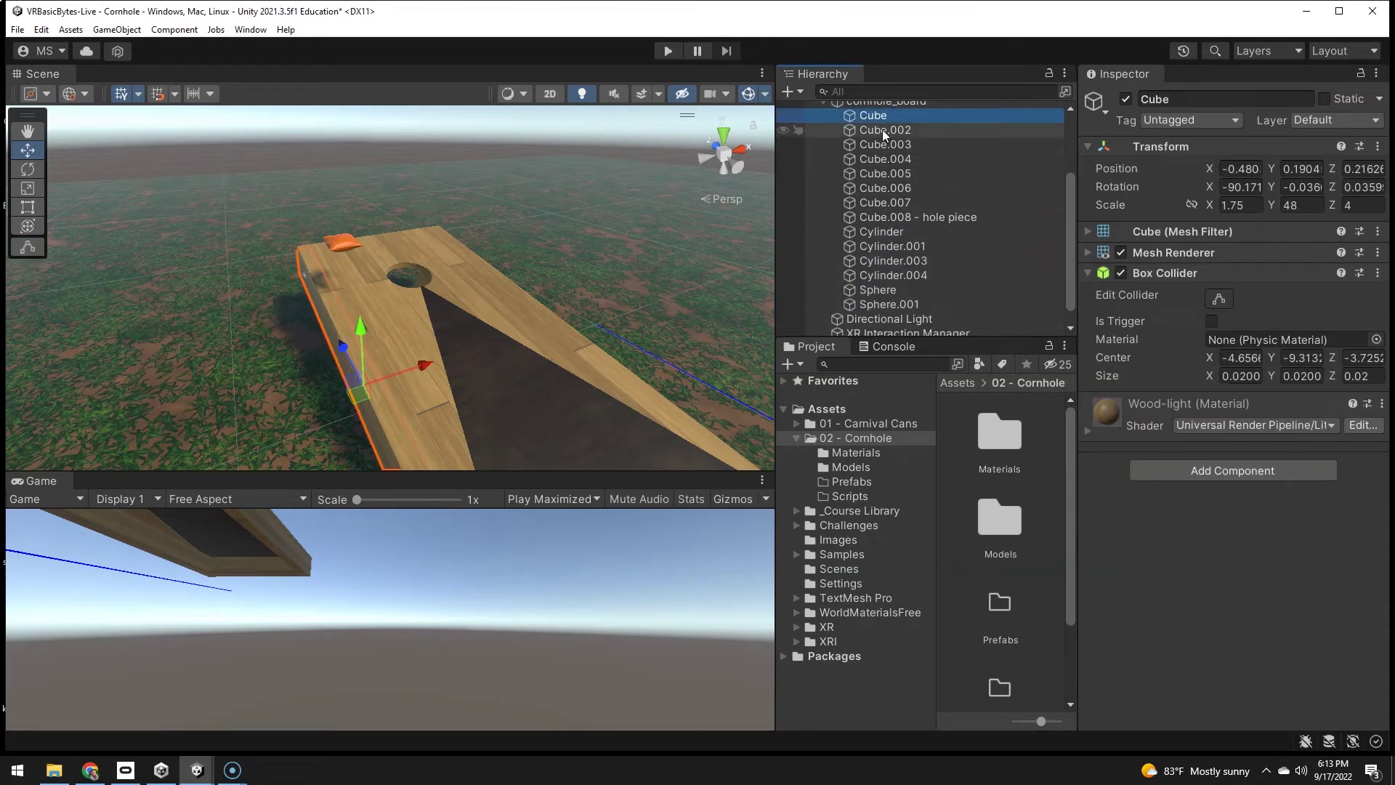
{"action": "left_click", "coordinate": [883, 129]}
{"action": "left_click", "coordinate": [1156, 272]}
{"action": "left_click", "coordinate": [1155, 272]}
{"action": "left_click", "coordinate": [1223, 301]}
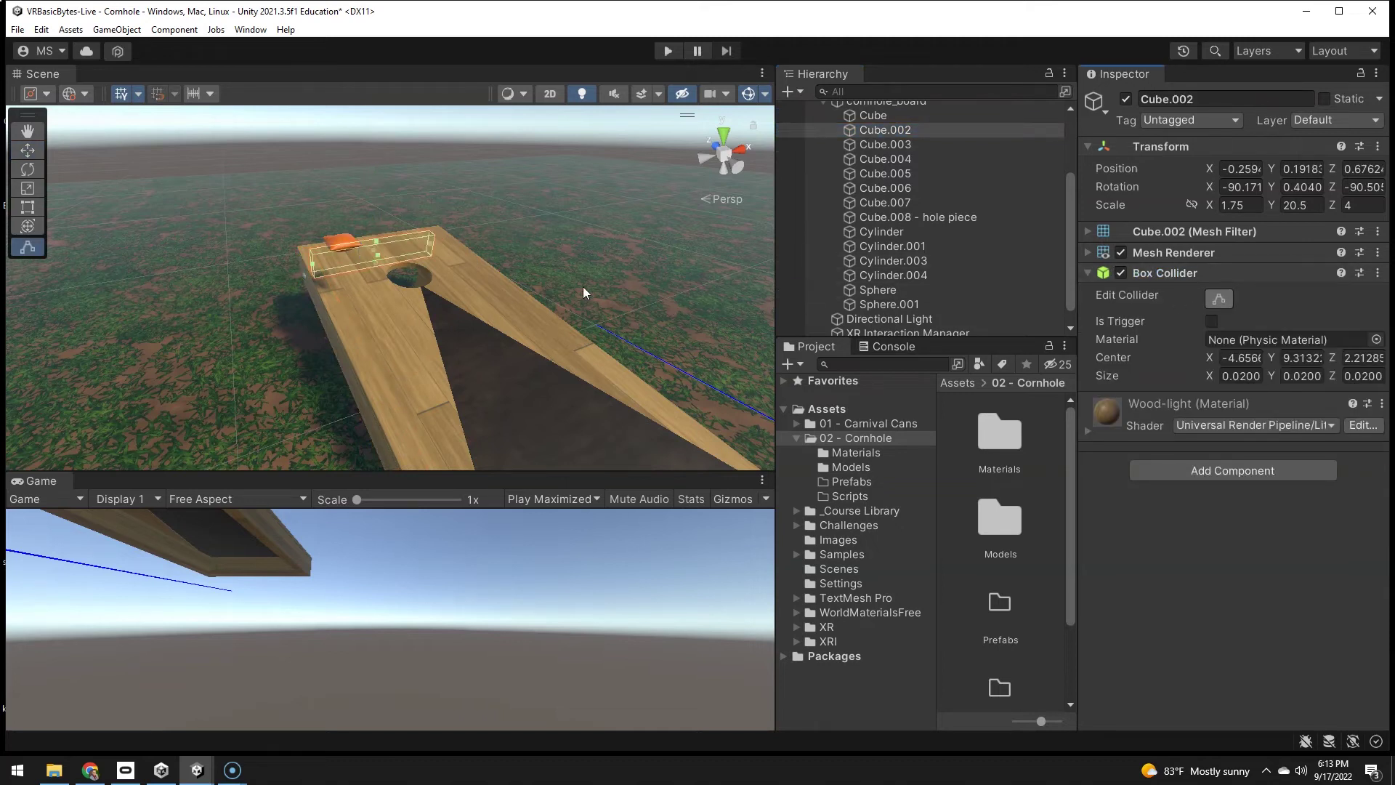
{"action": "left_click_drag", "start_coordinate": [541, 276], "coordinate": [654, 302], "text": "alt"}
{"action": "left_click", "coordinate": [705, 336]}
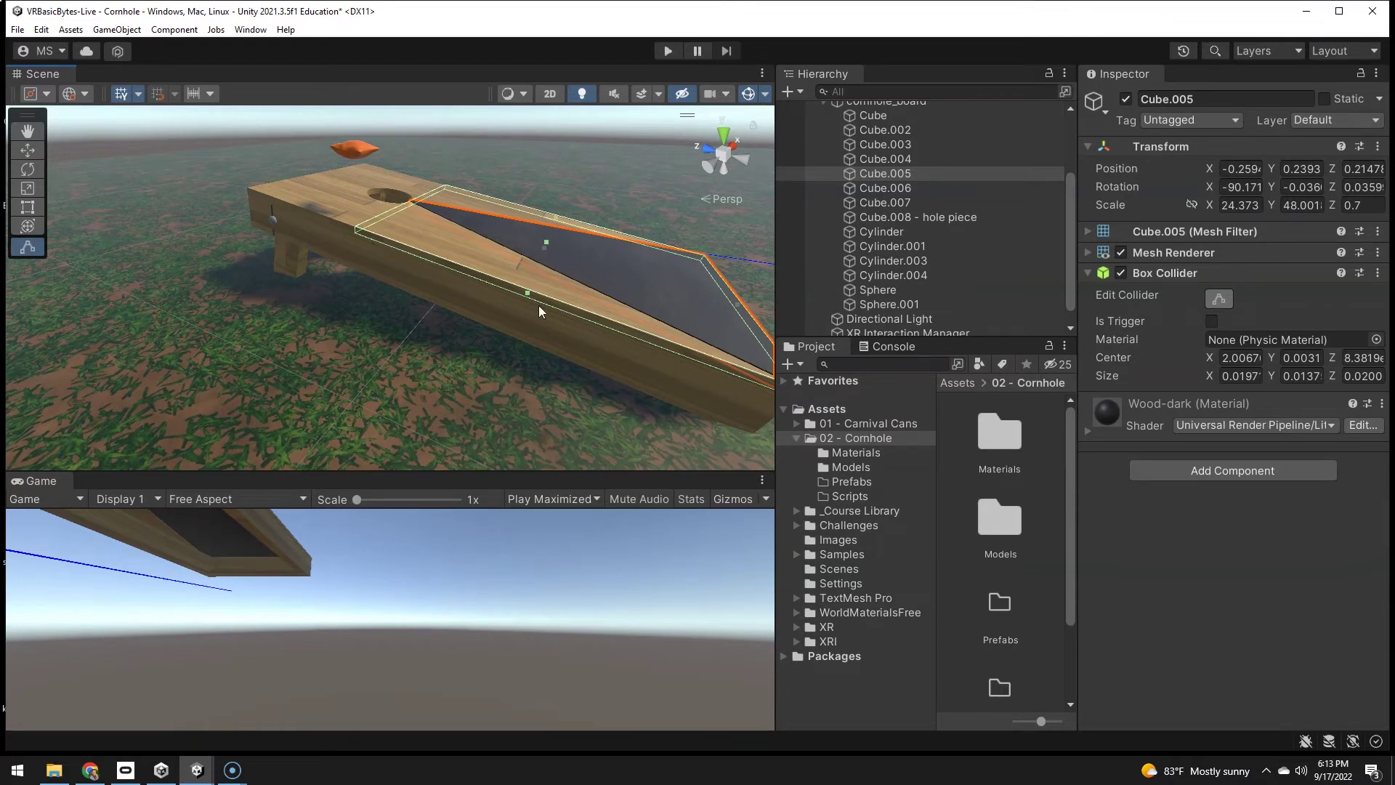
{"action": "left_click_drag", "start_coordinate": [539, 311], "coordinate": [493, 214], "text": "alt"}
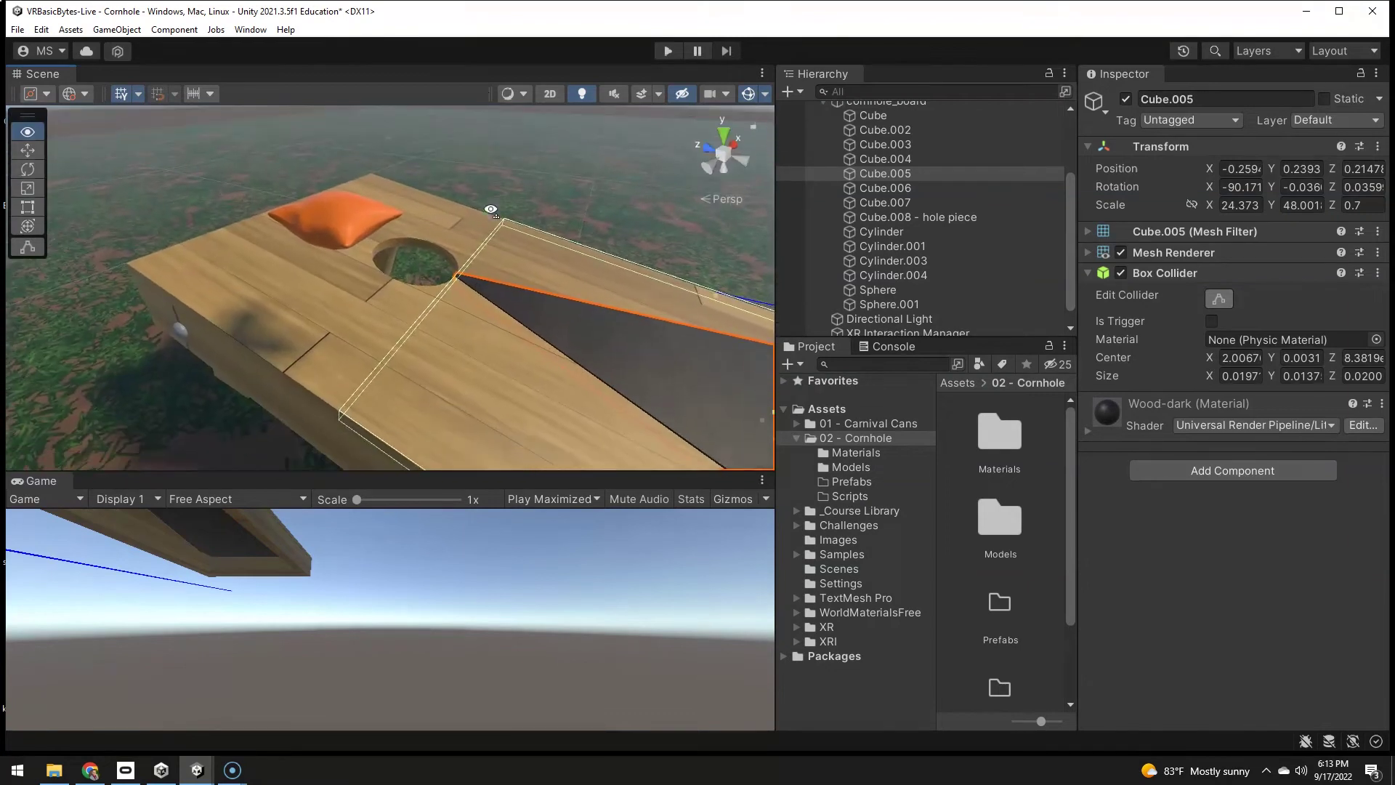
Add a Mesh Collider to Cube.008 - hole piece.
{"action": "left_click", "coordinate": [910, 216]}
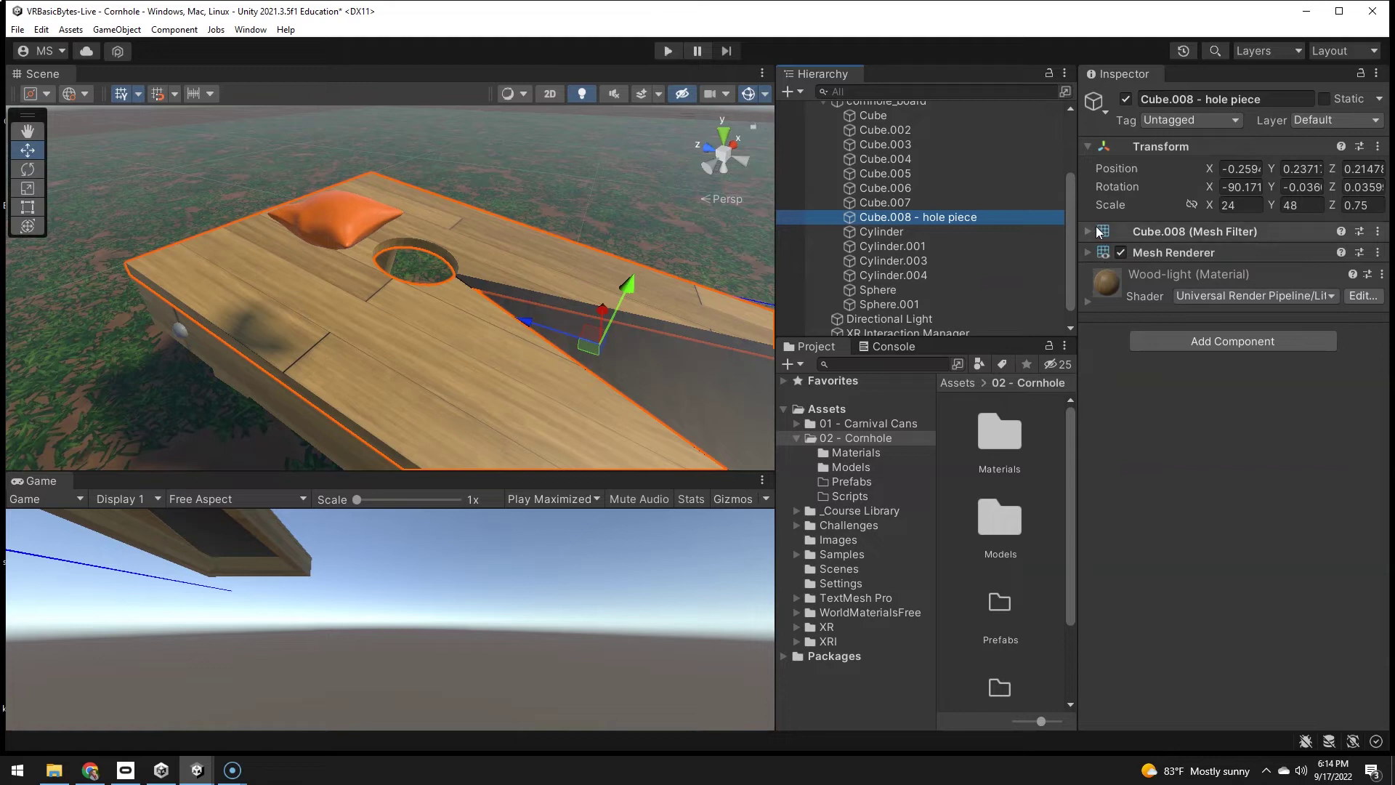
{"action": "left_click", "coordinate": [1187, 343]}
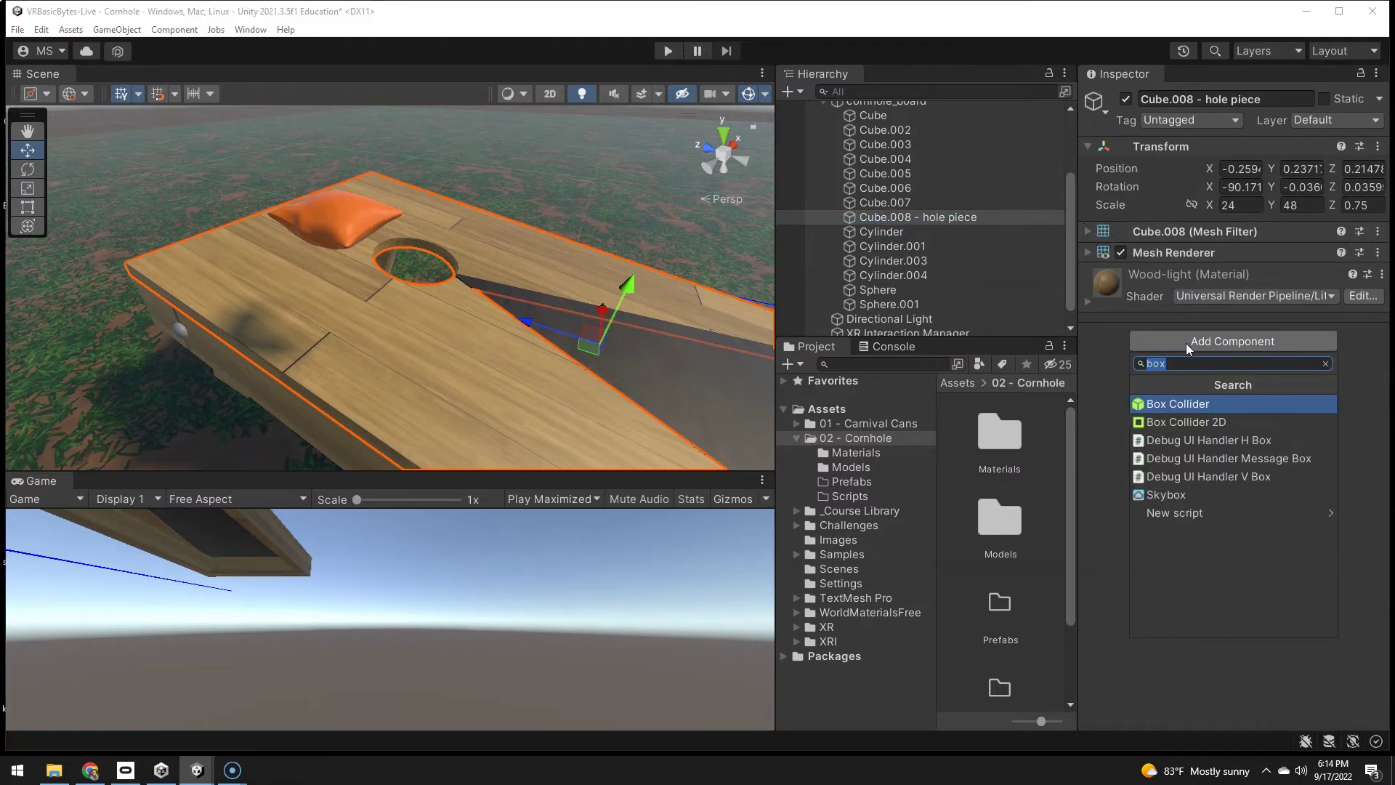
{"action": "type", "text": "mesh"}
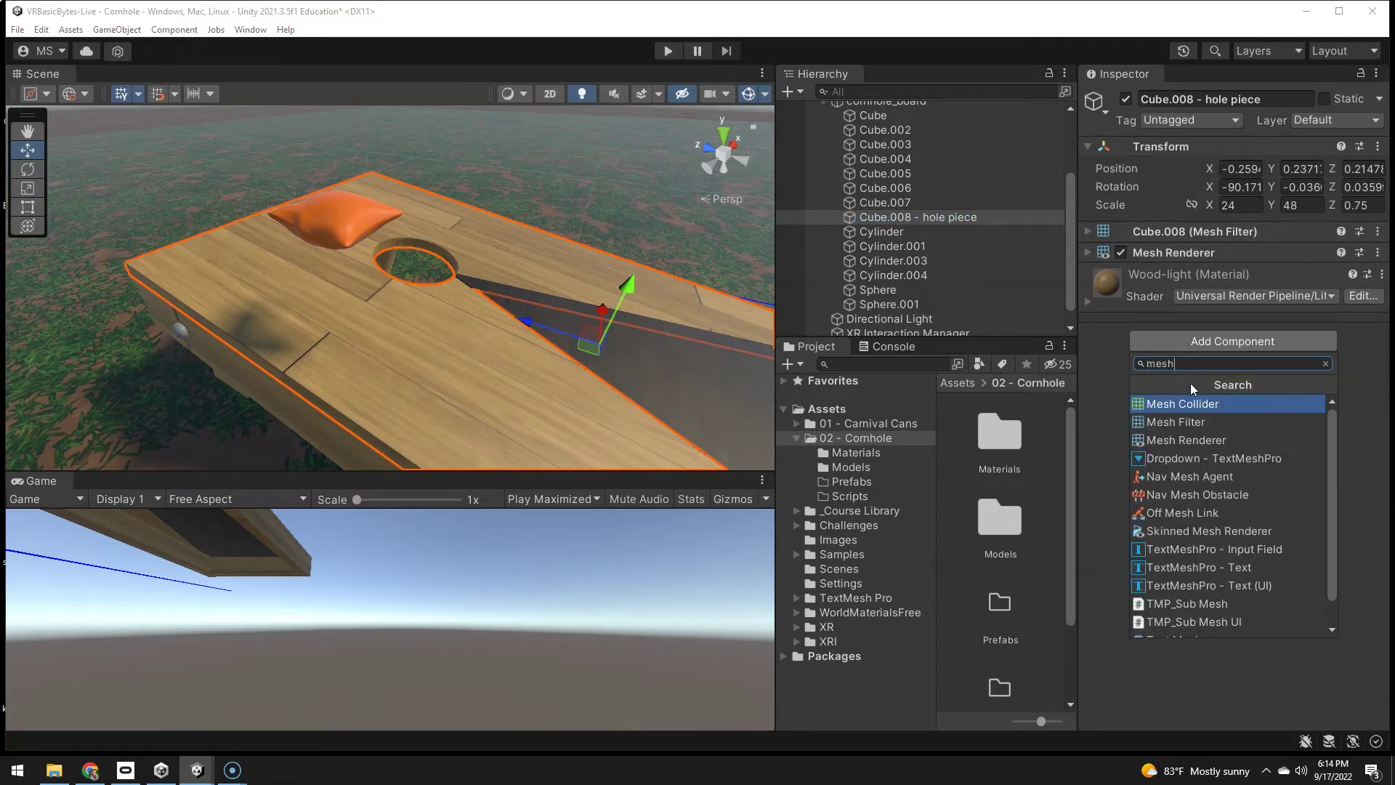
{"action": "left_click", "coordinate": [1179, 403]}
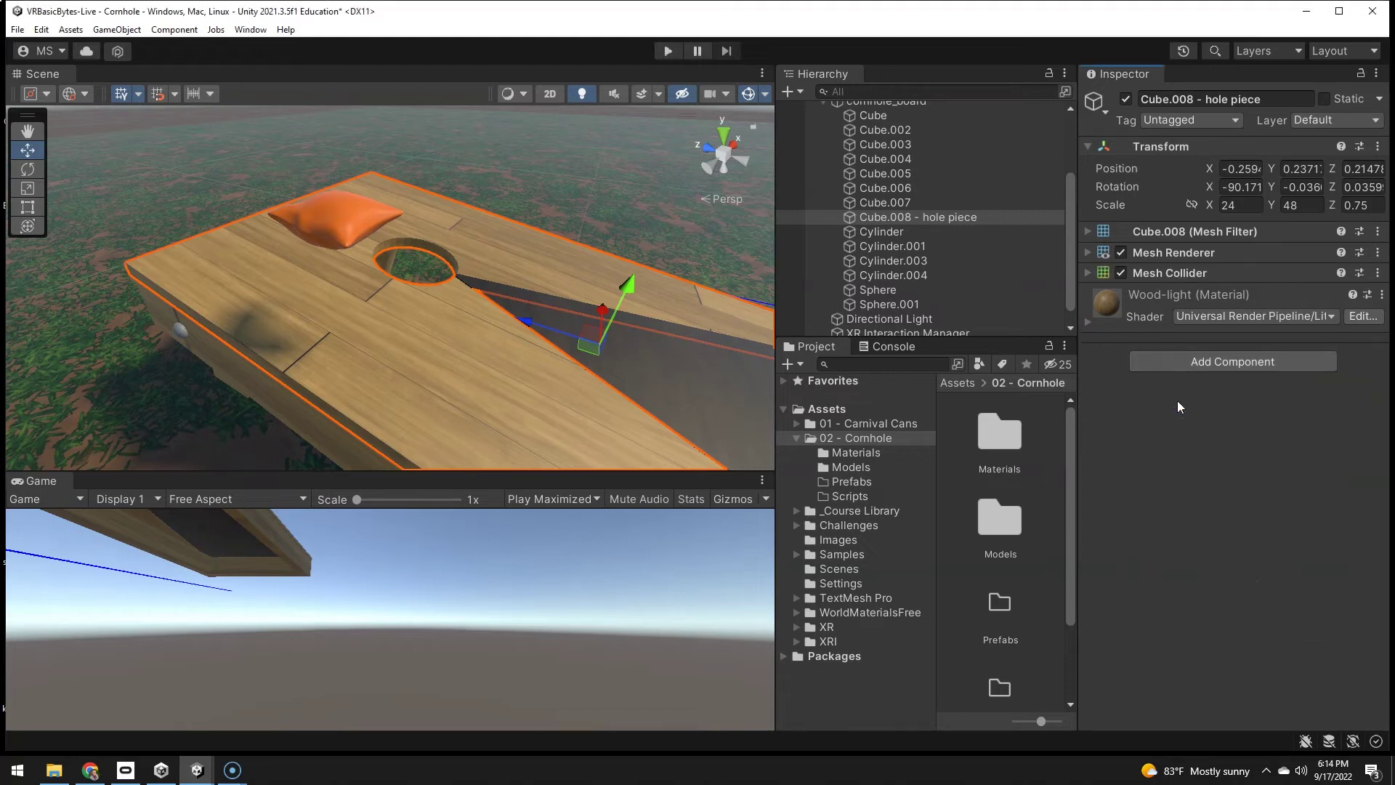
Review the Mesh Collider settings of Cube.008 - hole piece and play-test the scene.
{"action": "left_click", "coordinate": [1088, 273]}
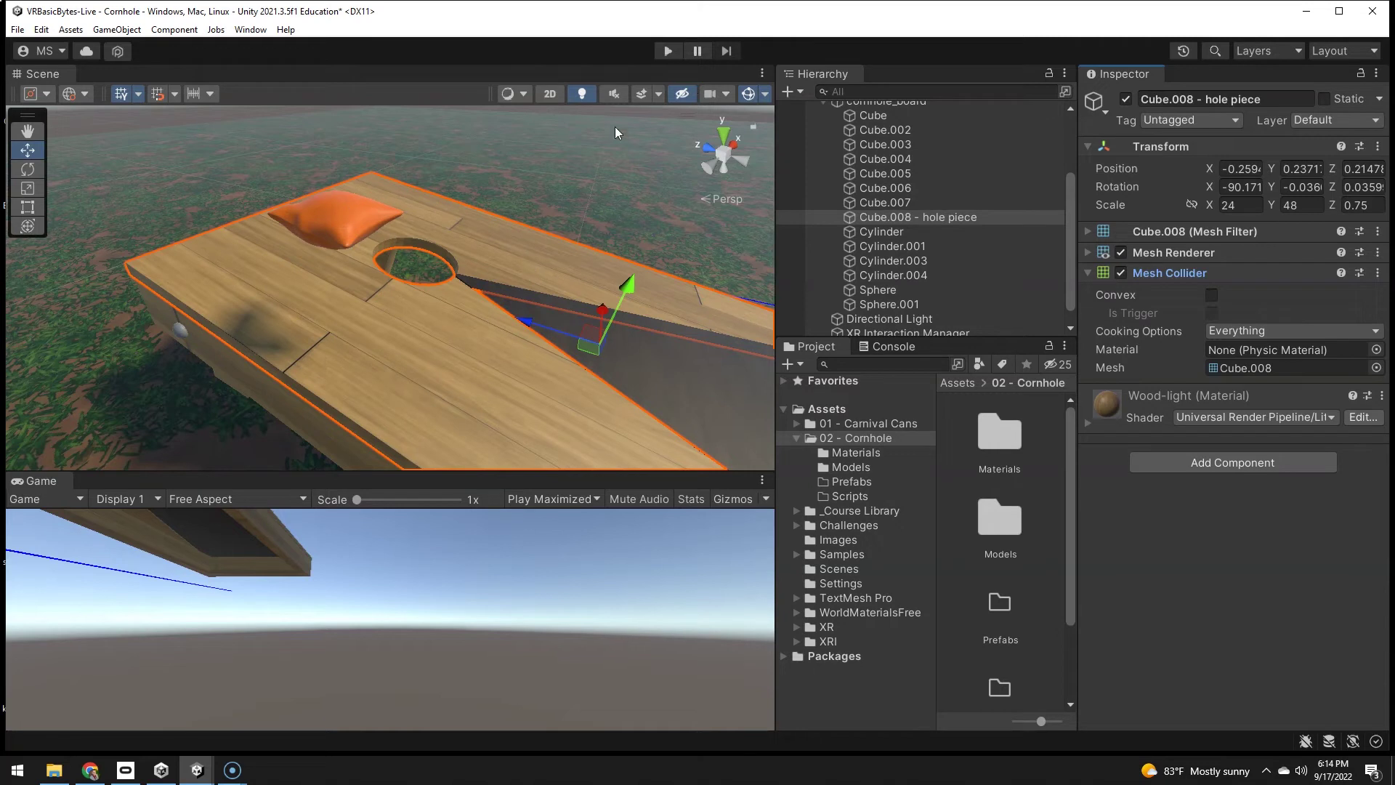
{"action": "left_click", "coordinate": [668, 50]}
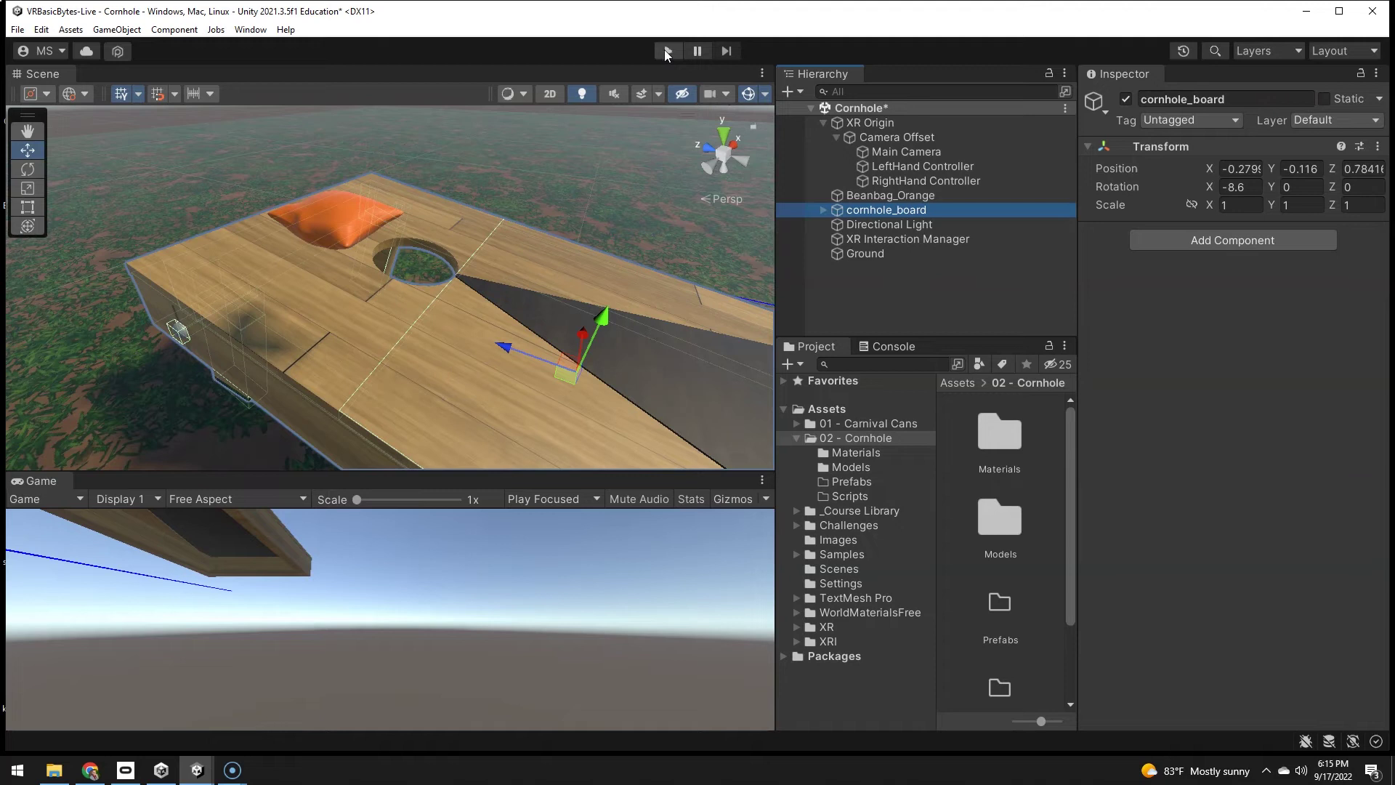
Add a Box Collider to Beanbag_Orange and shrink its local Z size to about 0.002 so it fits the bag closely.
{"action": "left_click", "coordinate": [904, 196]}
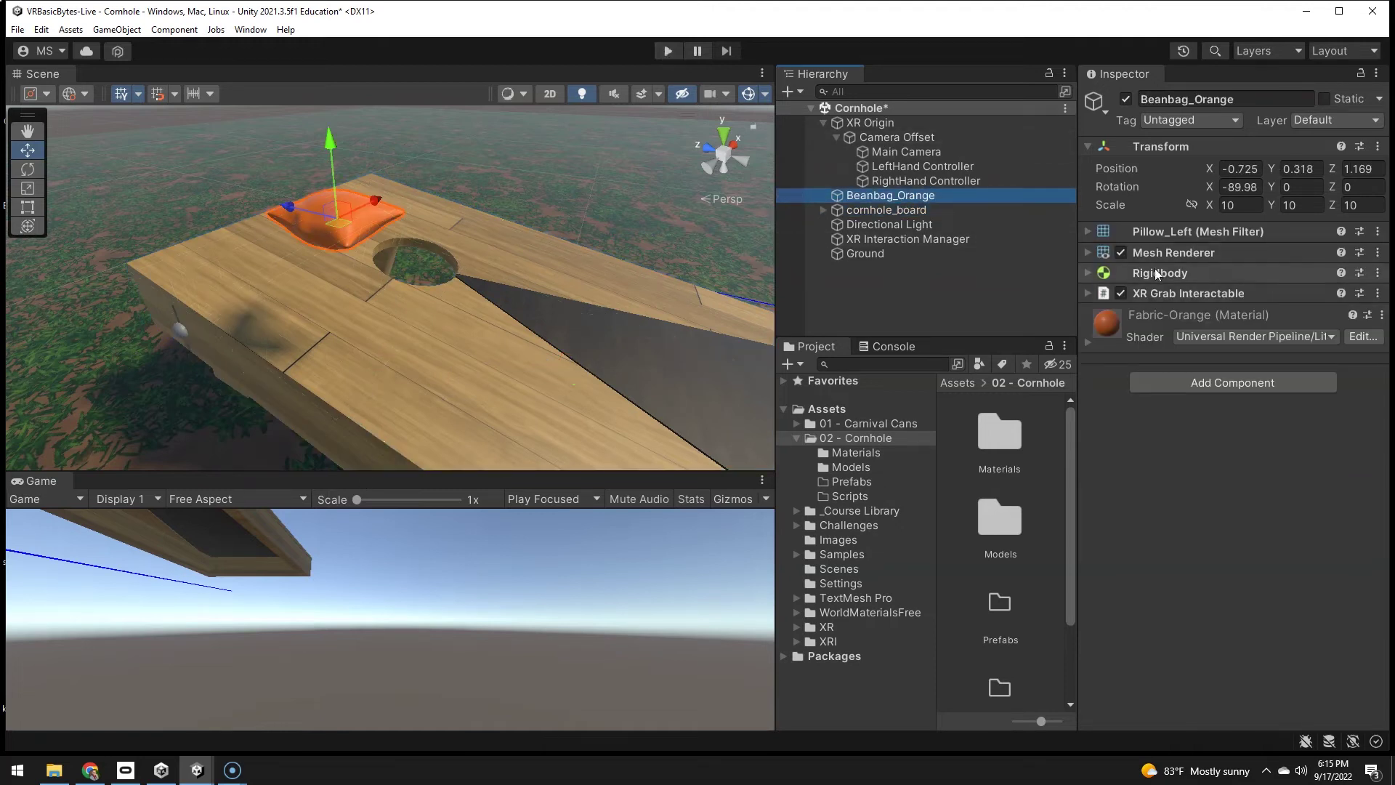
{"action": "left_click", "coordinate": [1188, 388]}
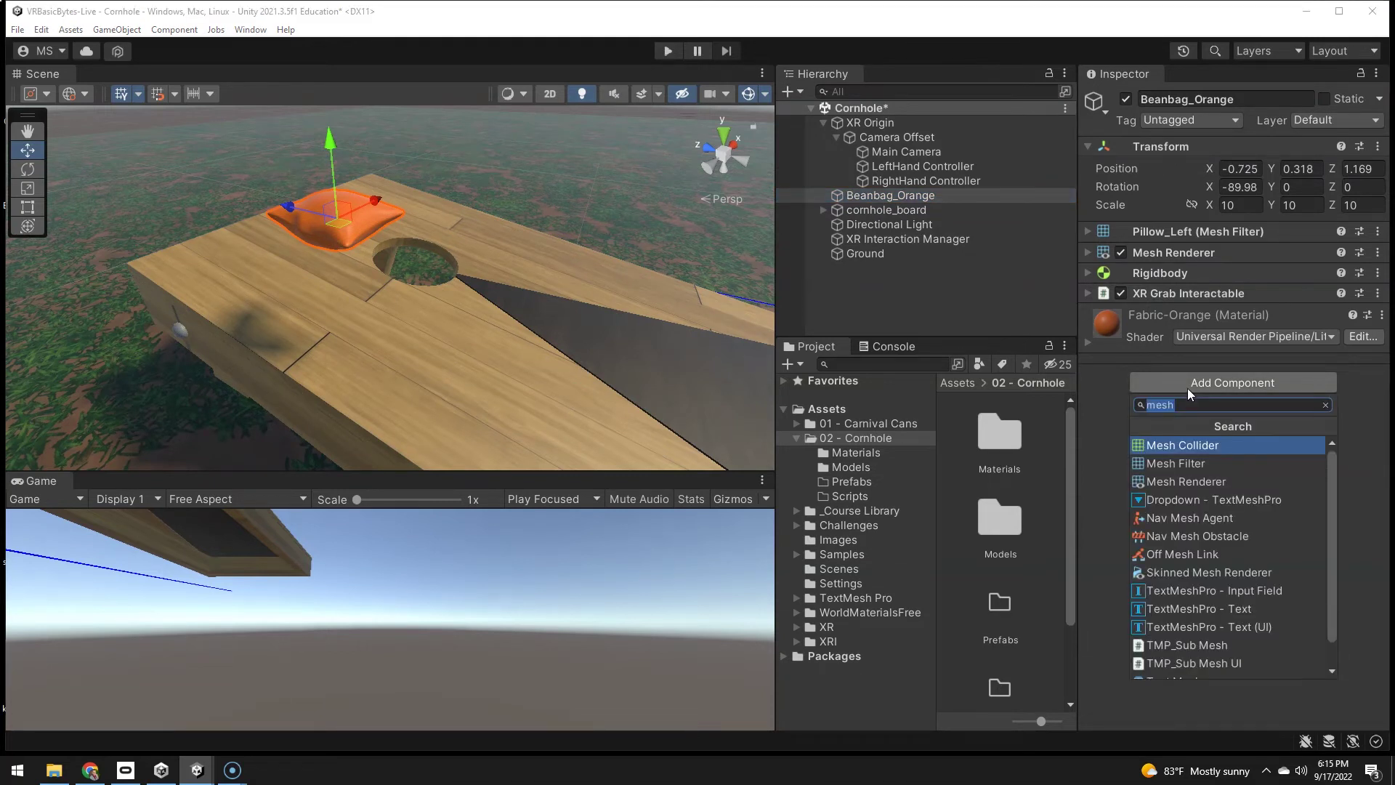
{"action": "type", "text": "box"}
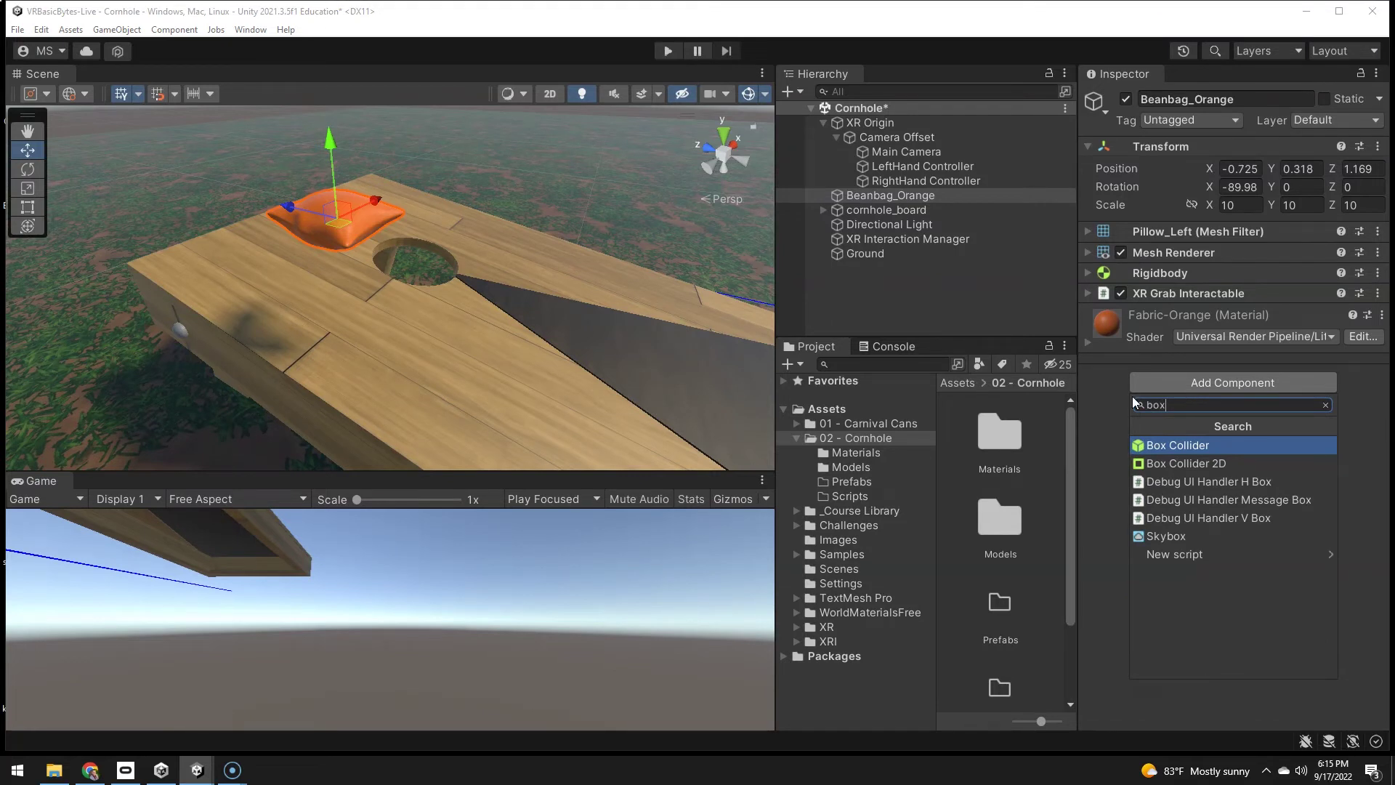
{"action": "right_click_drag", "start_coordinate": [408, 289], "coordinate": [341, 169]}
{"action": "key", "text": "f"}
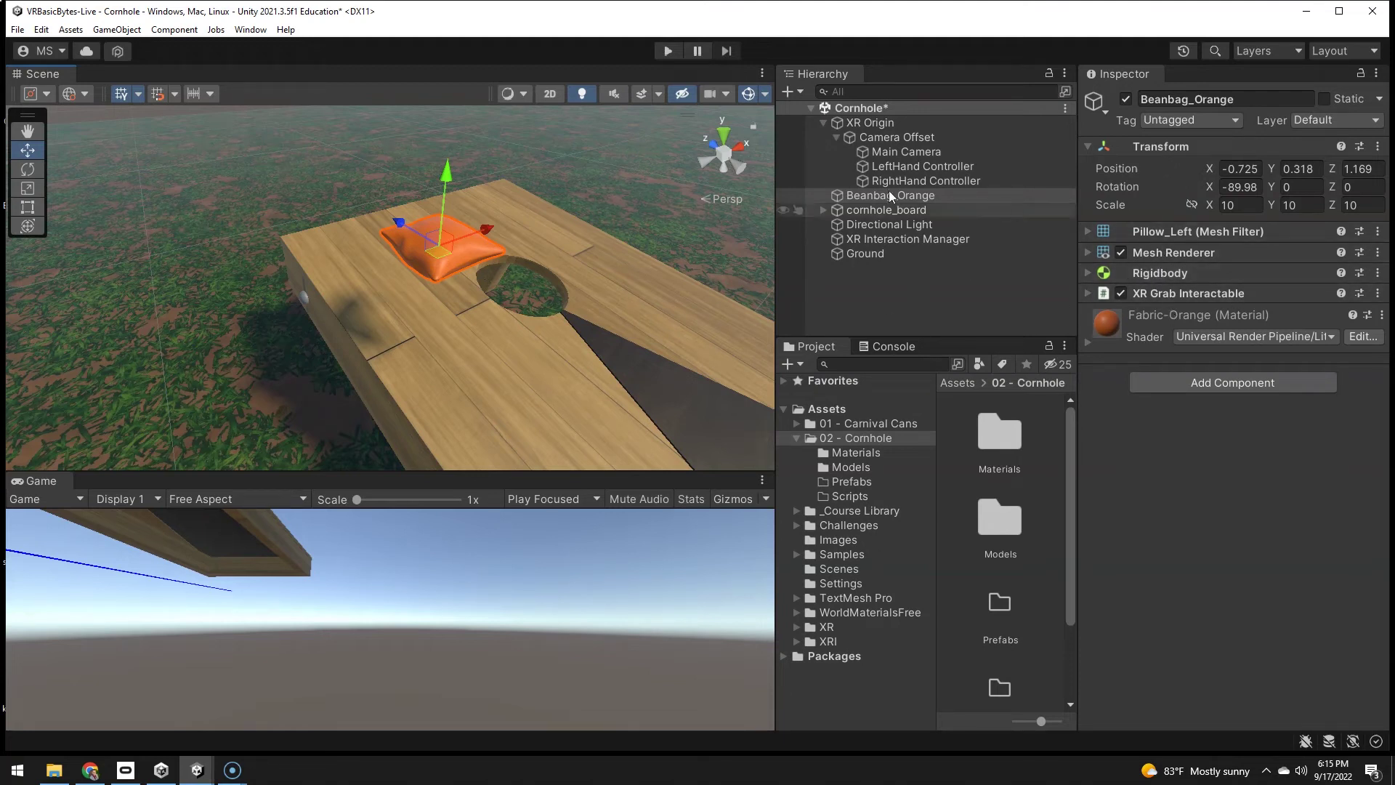
{"action": "left_click", "coordinate": [1211, 385]}
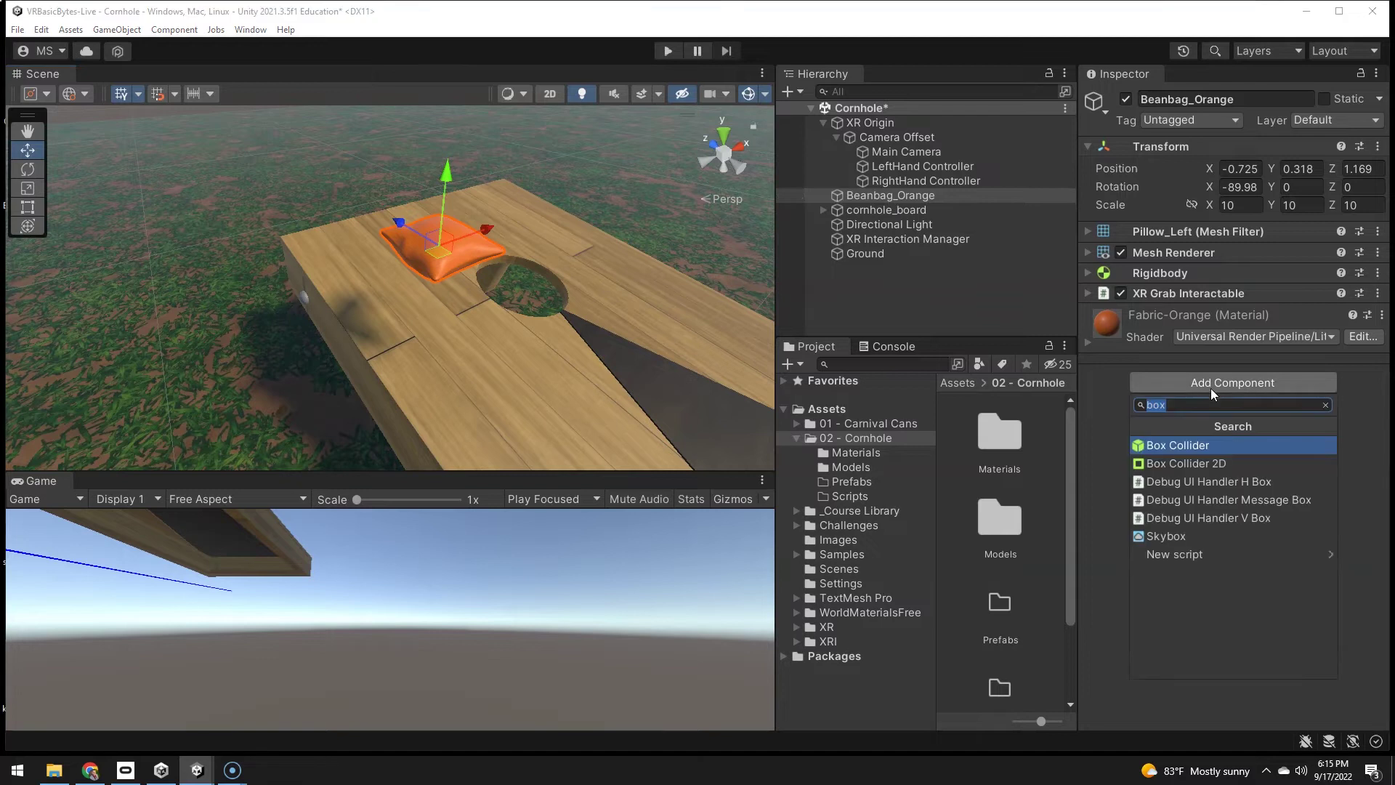
{"action": "left_click", "coordinate": [1189, 445]}
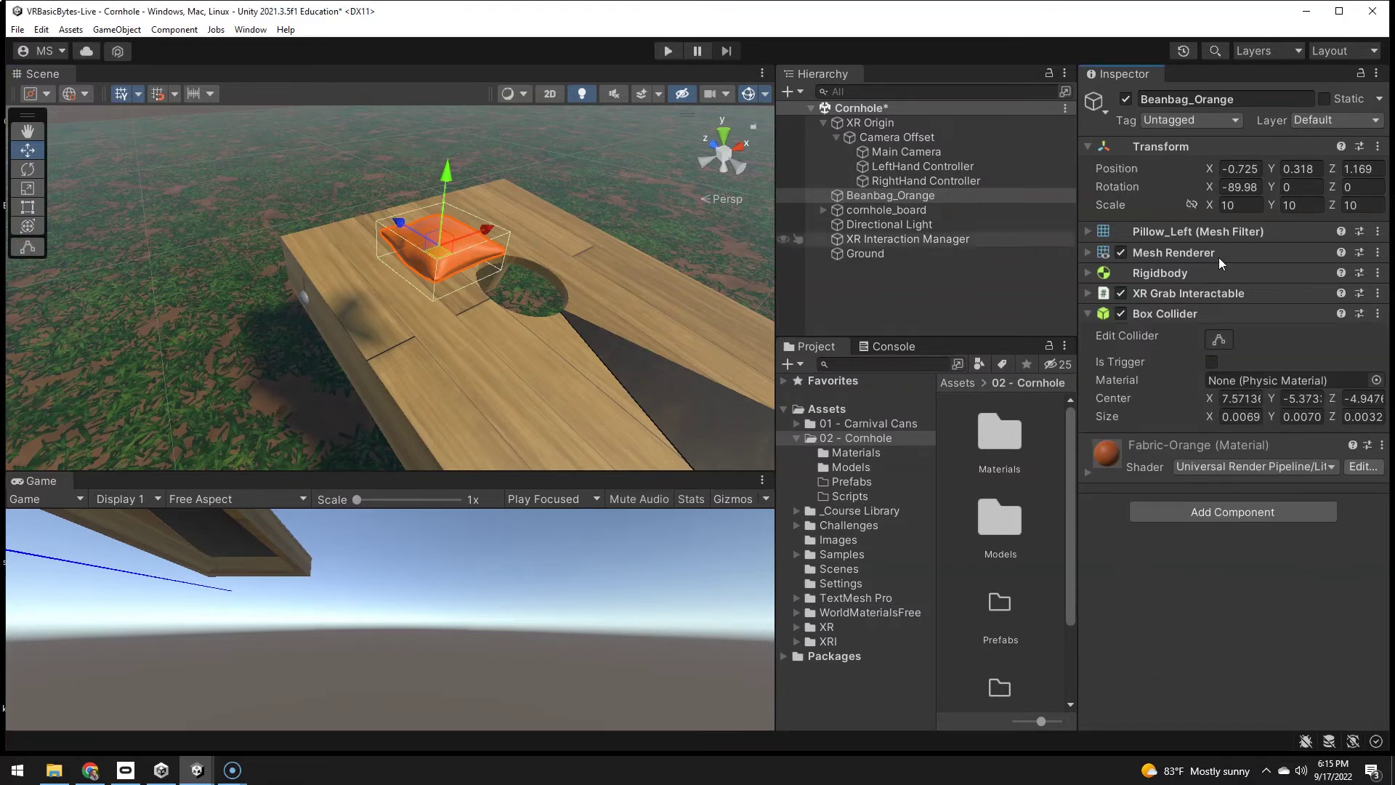
{"action": "left_click", "coordinate": [1219, 339]}
{"action": "left_click_drag", "start_coordinate": [441, 229], "coordinate": [379, 253]}
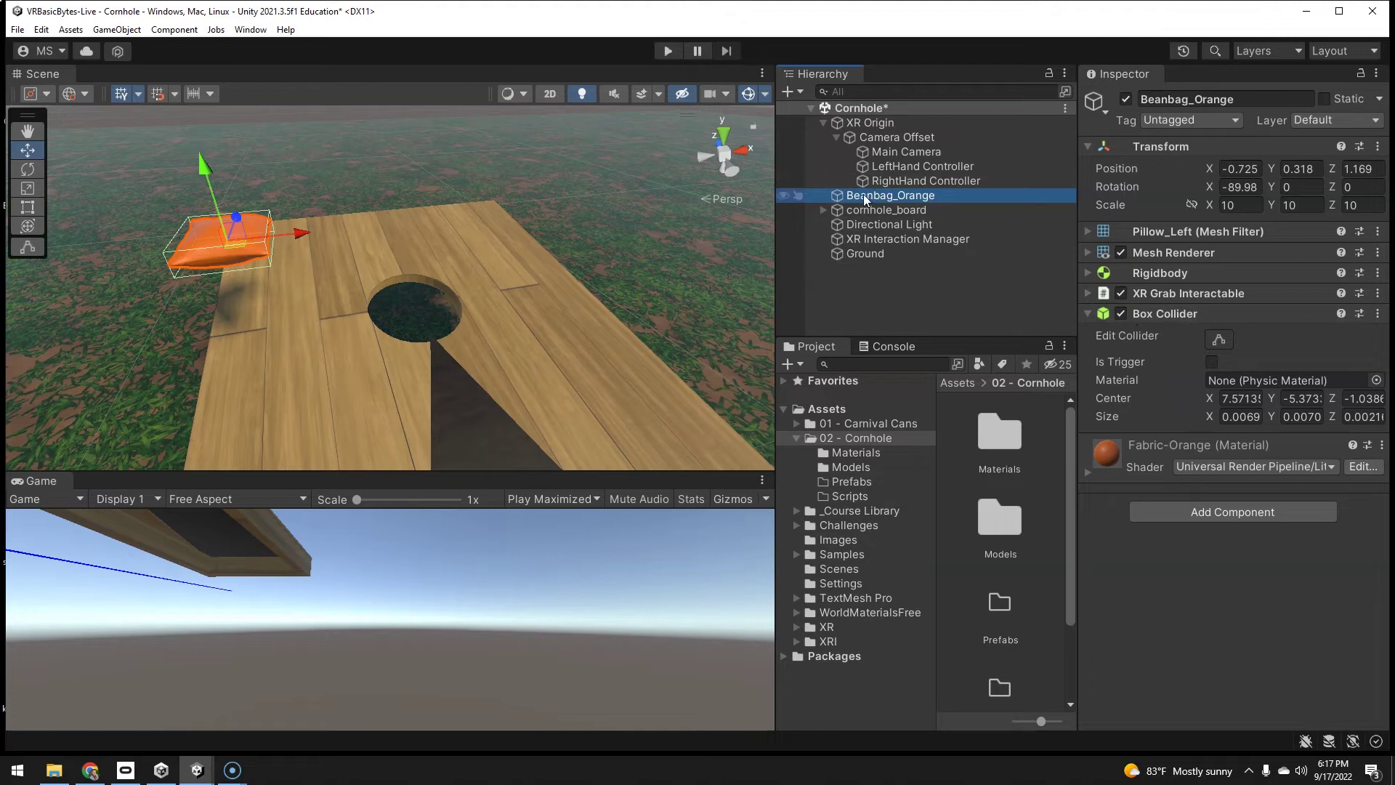
Make Beanbag_Orange a prefab in 02 - Cornhole's Prefabs folder and duplicate it three times into a row across the board.
{"action": "left_click", "coordinate": [854, 482]}
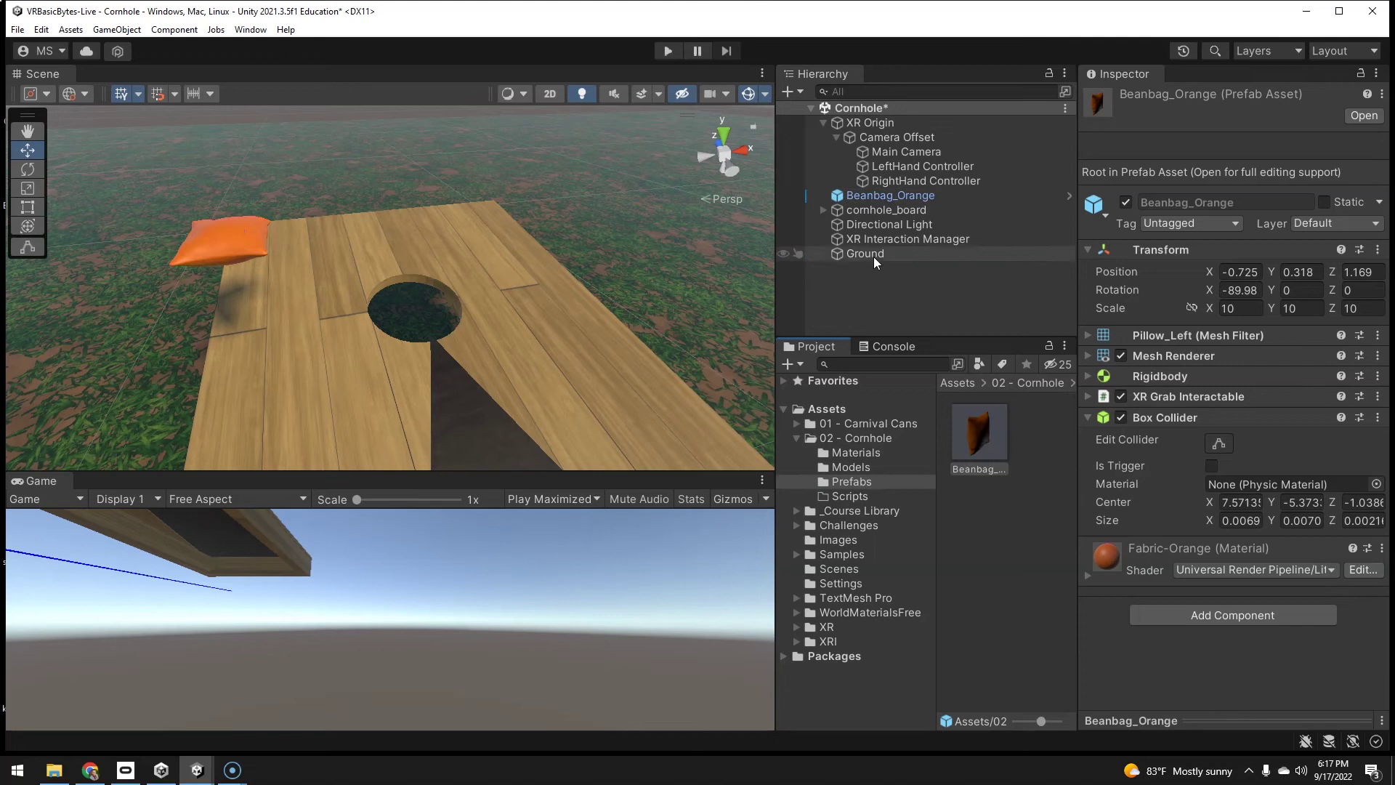
{"action": "left_click", "coordinate": [866, 196]}
{"action": "key", "text": "ctrl+d"}
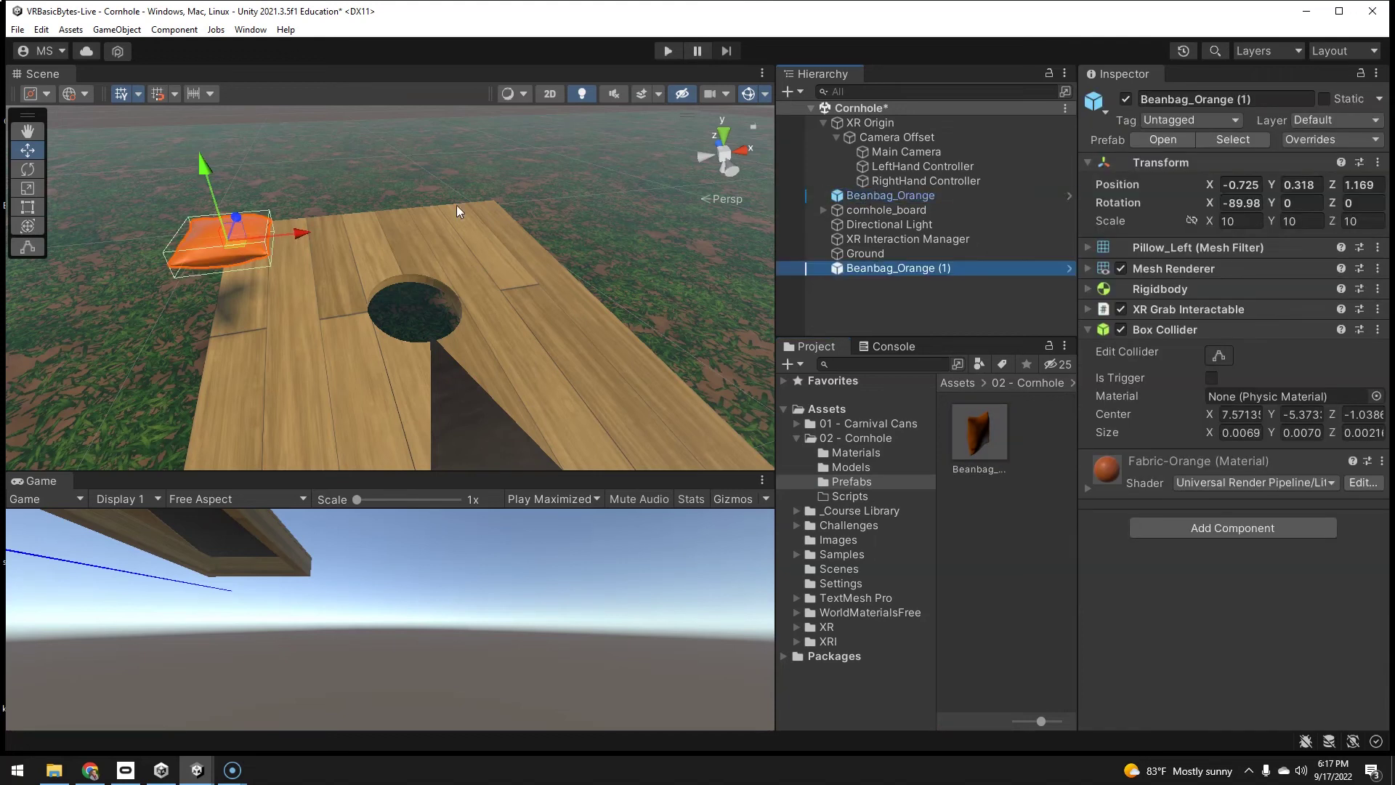
{"action": "left_click_drag", "start_coordinate": [298, 233], "coordinate": [609, 195]}
{"action": "key", "text": "ctrl+d"}
{"action": "key", "text": "ctrl+d"}
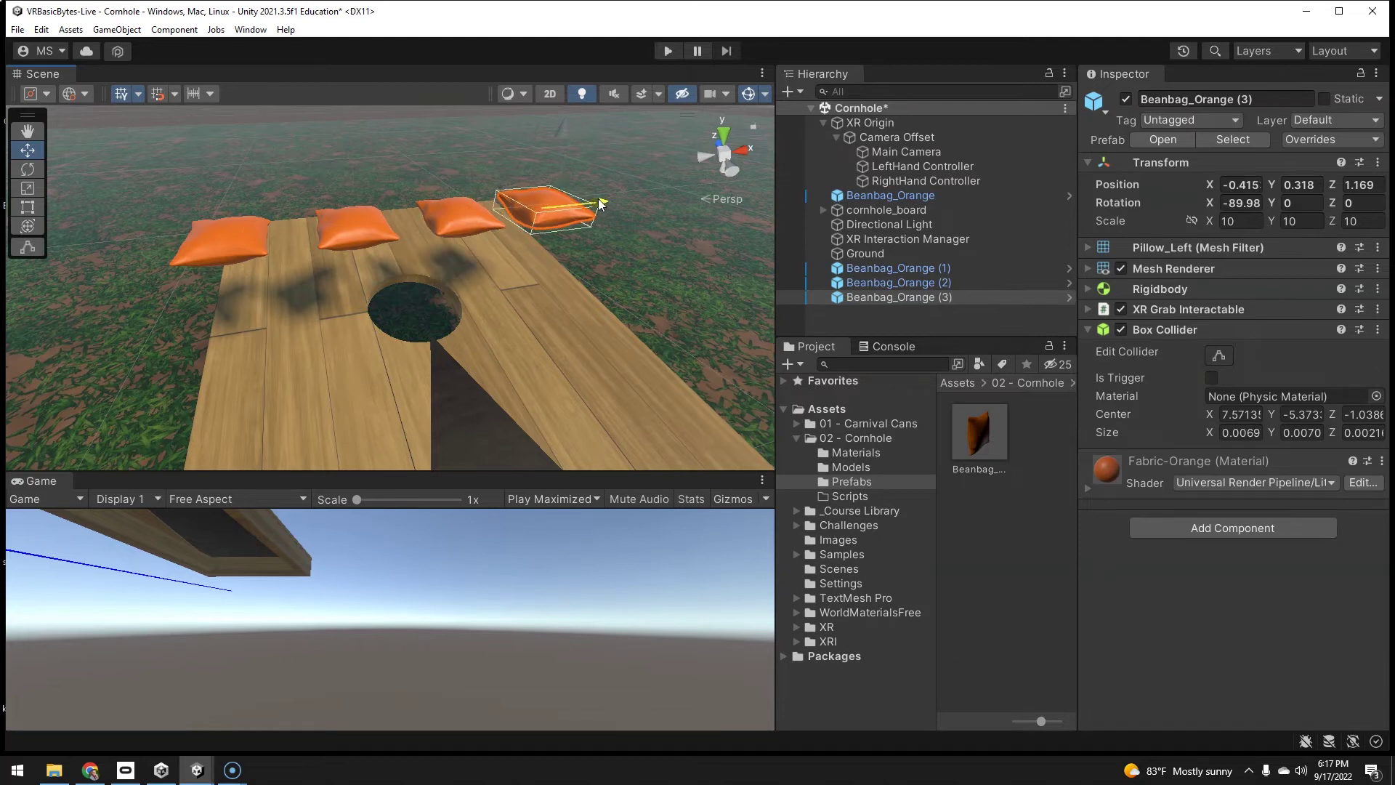
Duplicate beanbag copies (1) to (3) twice along Z to form two more rows over the board.
{"action": "left_click", "coordinate": [890, 268]}
{"action": "left_click", "coordinate": [875, 297], "text": "shift"}
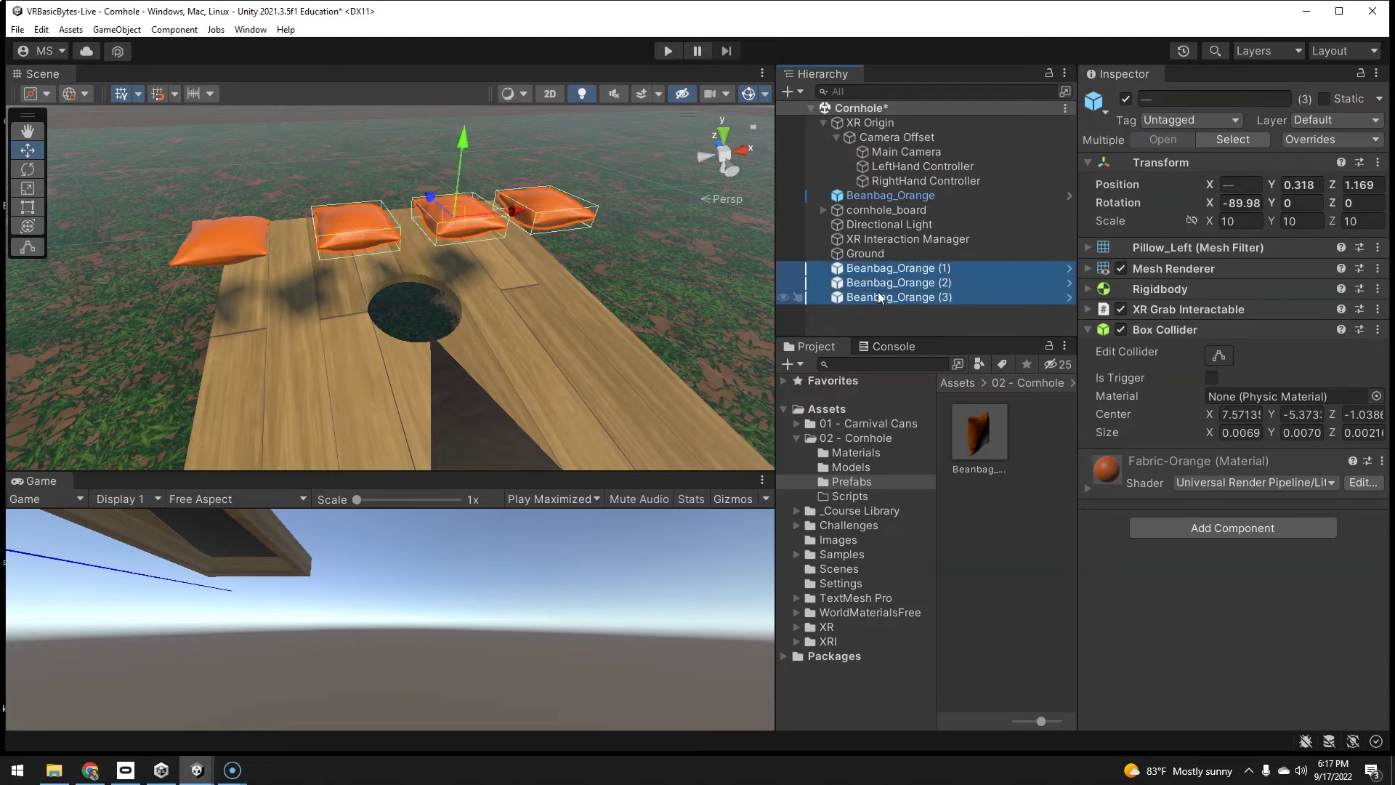
{"action": "key", "text": "ctrl+d"}
{"action": "left_click_drag", "start_coordinate": [424, 207], "coordinate": [503, 238]}
{"action": "key", "text": "ctrl+d"}
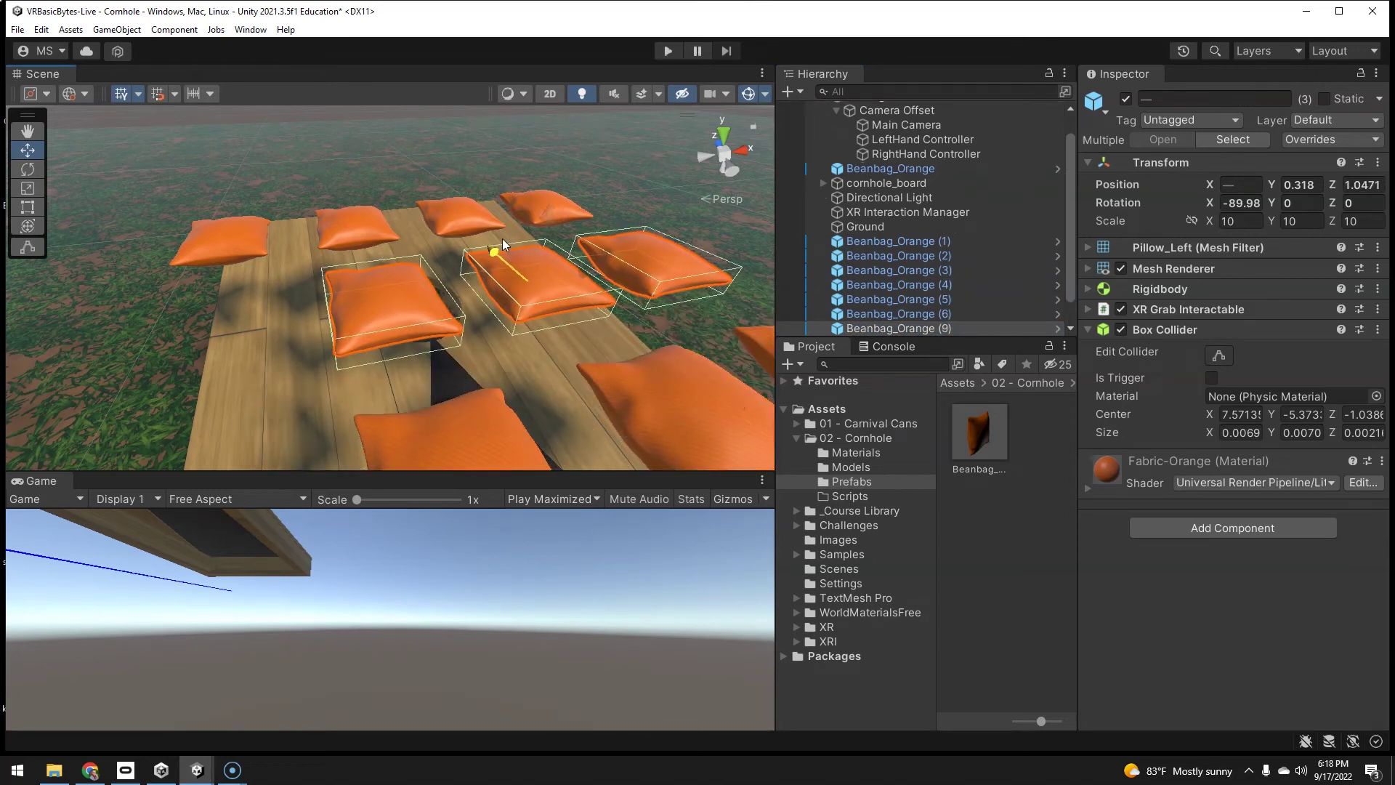
Complete the two new rows with one additional beanbag copy each, in line with the original Beanbag_Orange.
{"action": "left_click", "coordinate": [381, 308]}
{"action": "left_click_drag", "start_coordinate": [463, 301], "coordinate": [321, 318]}
{"action": "key", "text": "ctrl+d"}
{"action": "left_click", "coordinate": [255, 305], "text": "ctrl"}
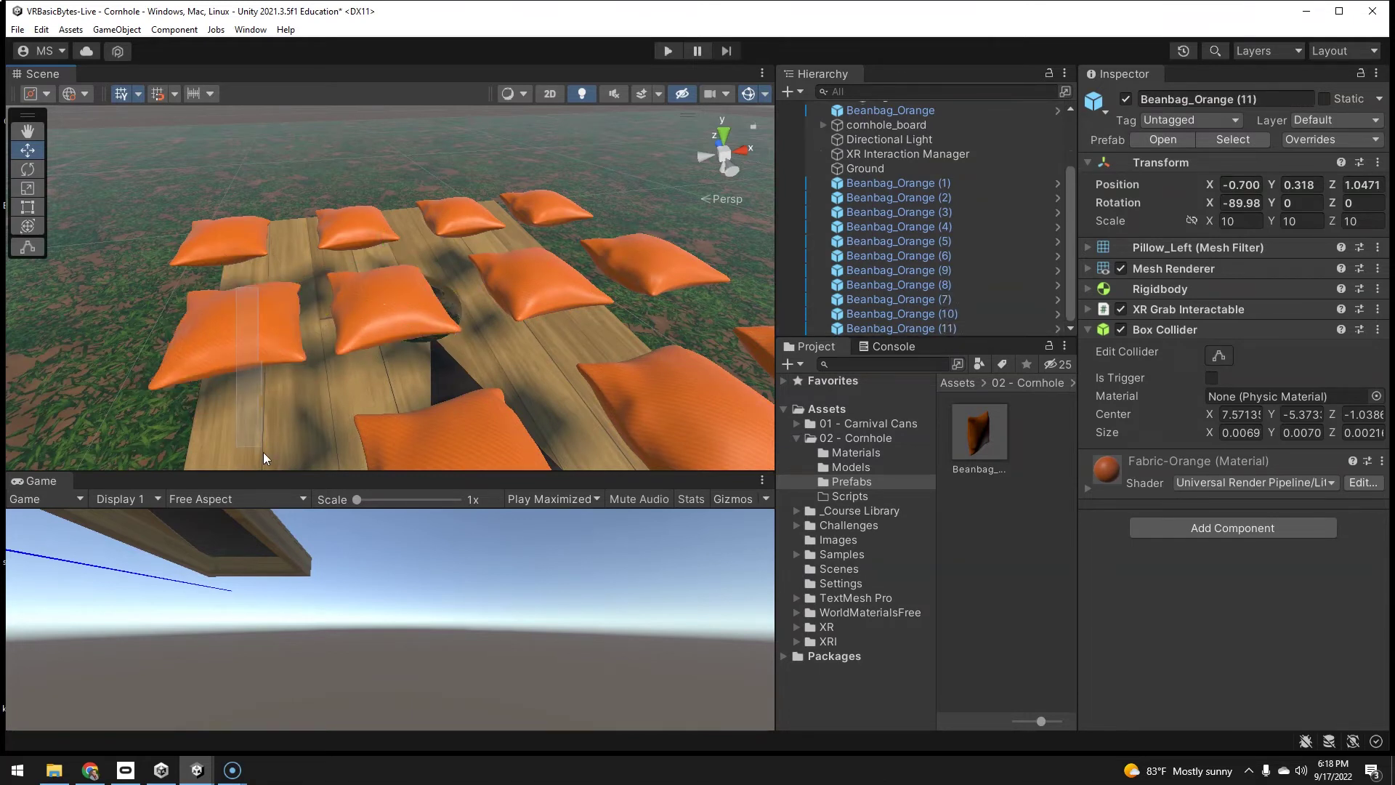
{"action": "left_click", "coordinate": [241, 324]}
{"action": "left_click_drag", "start_coordinate": [246, 287], "coordinate": [265, 429]}
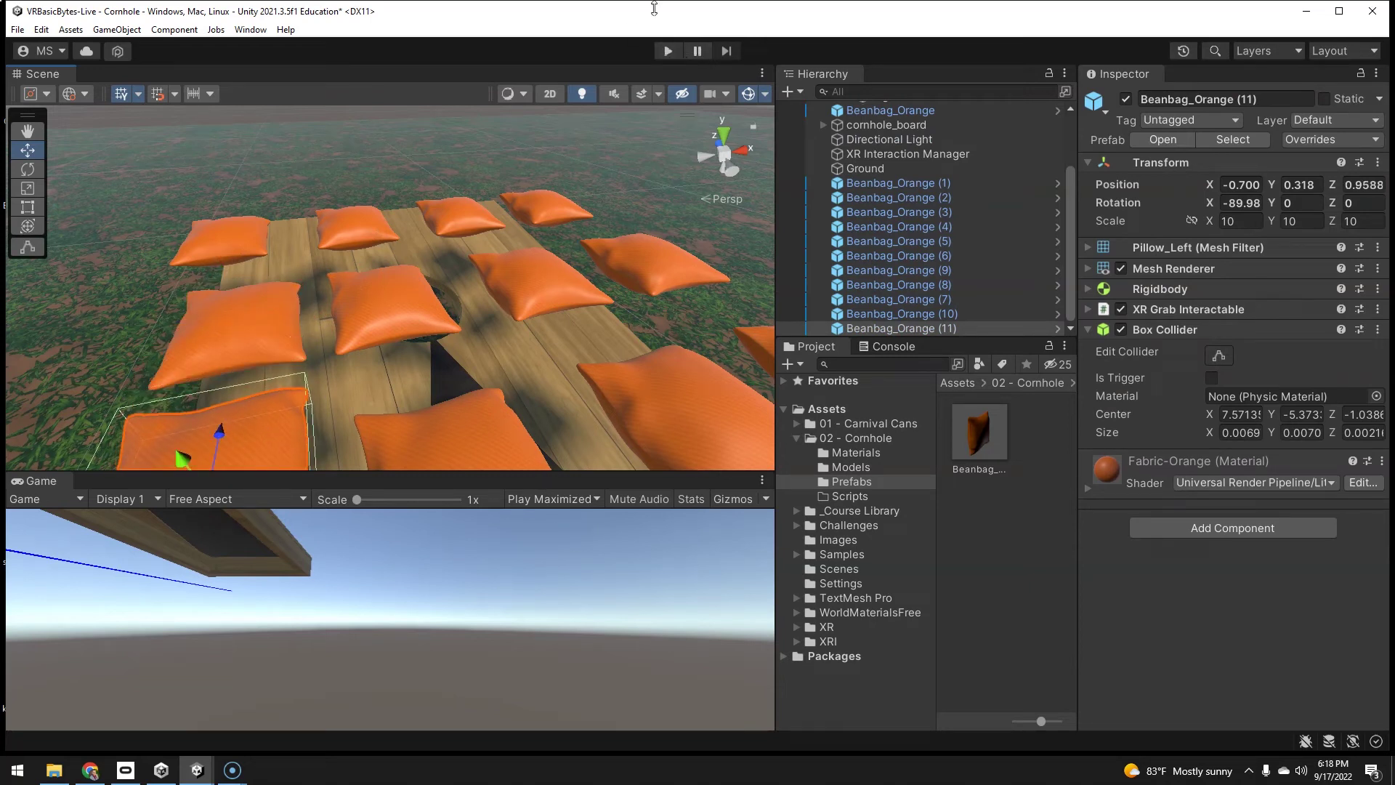
Play-test the scene with all the beanbags and deactivate Beanbag_Orange copies (1) to (11).
{"action": "left_click", "coordinate": [665, 50]}
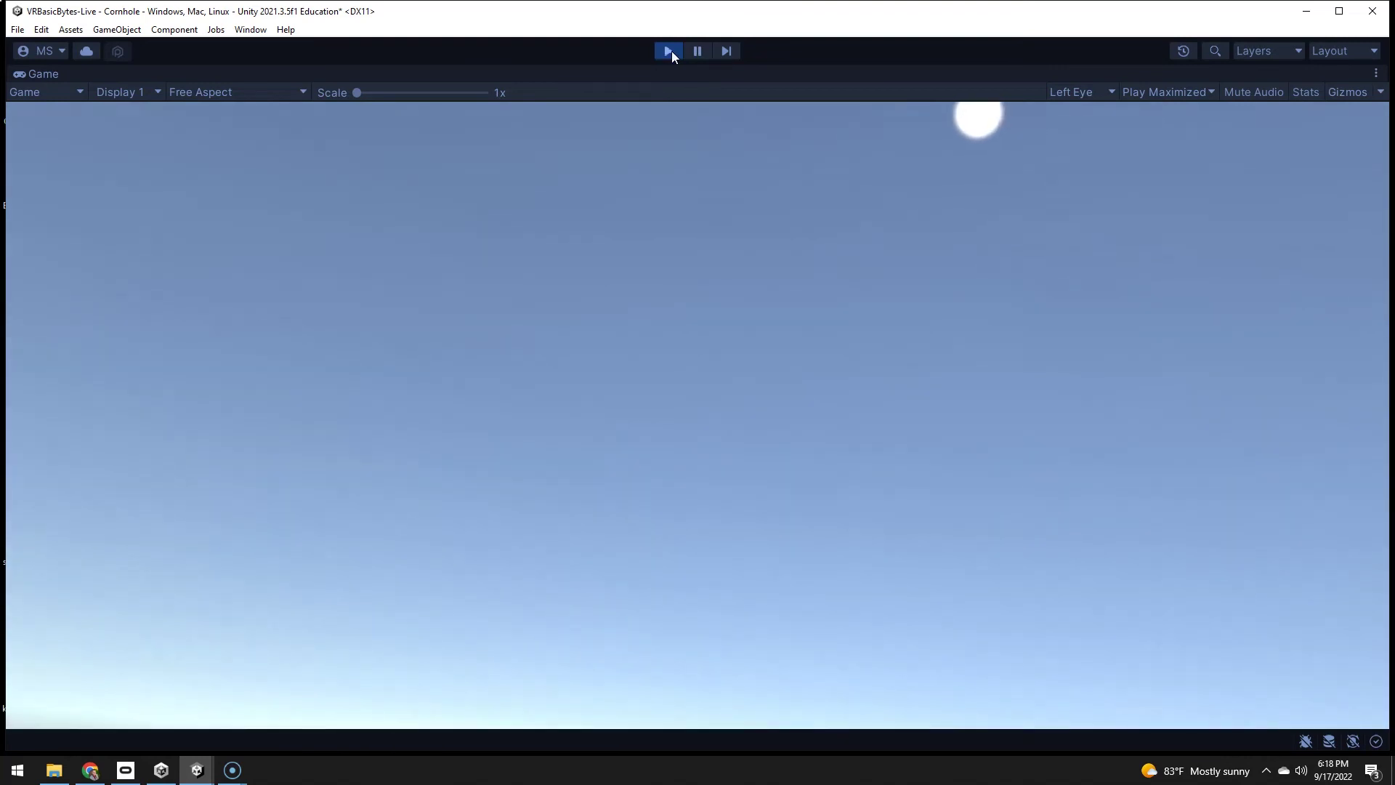
{"action": "left_click", "coordinate": [670, 51]}
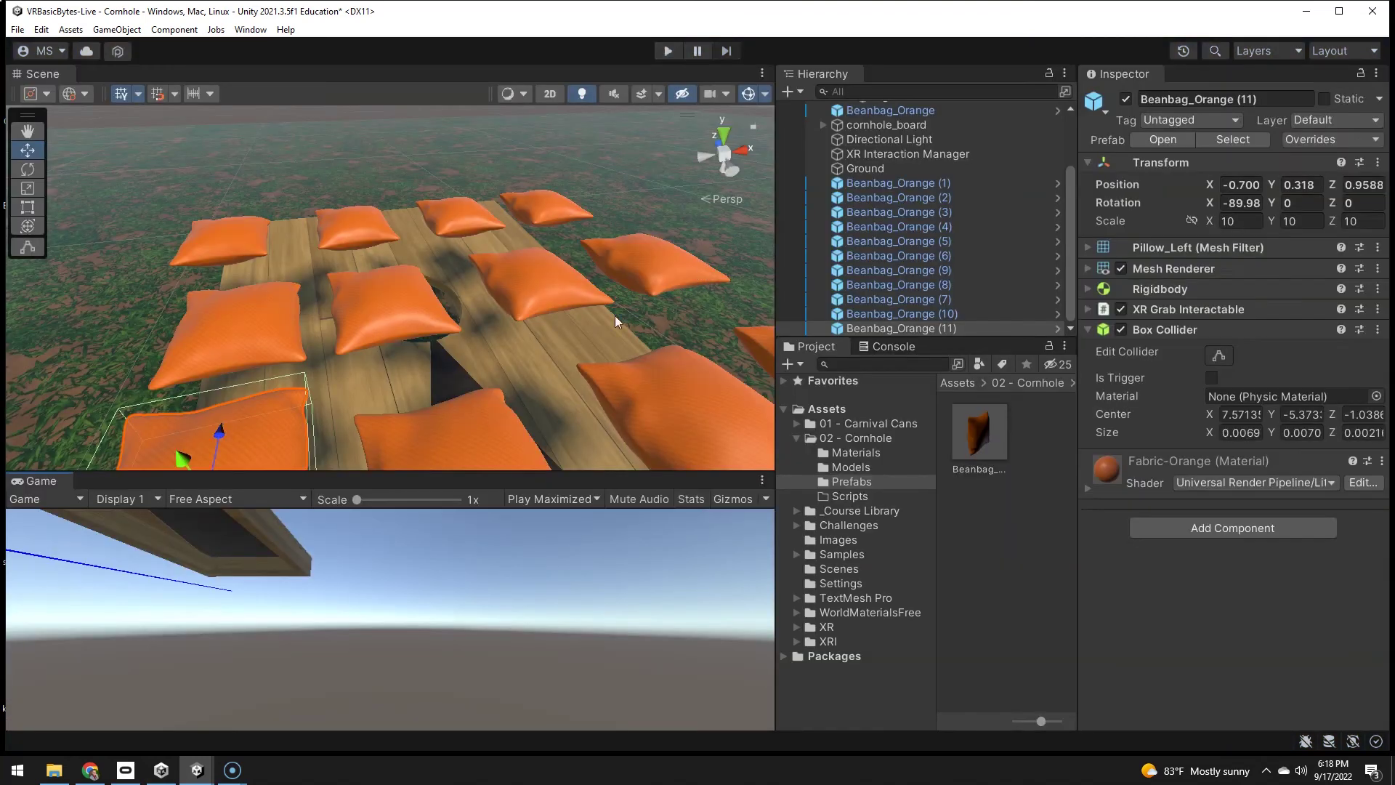
{"action": "left_click", "coordinate": [883, 183], "text": "shift"}
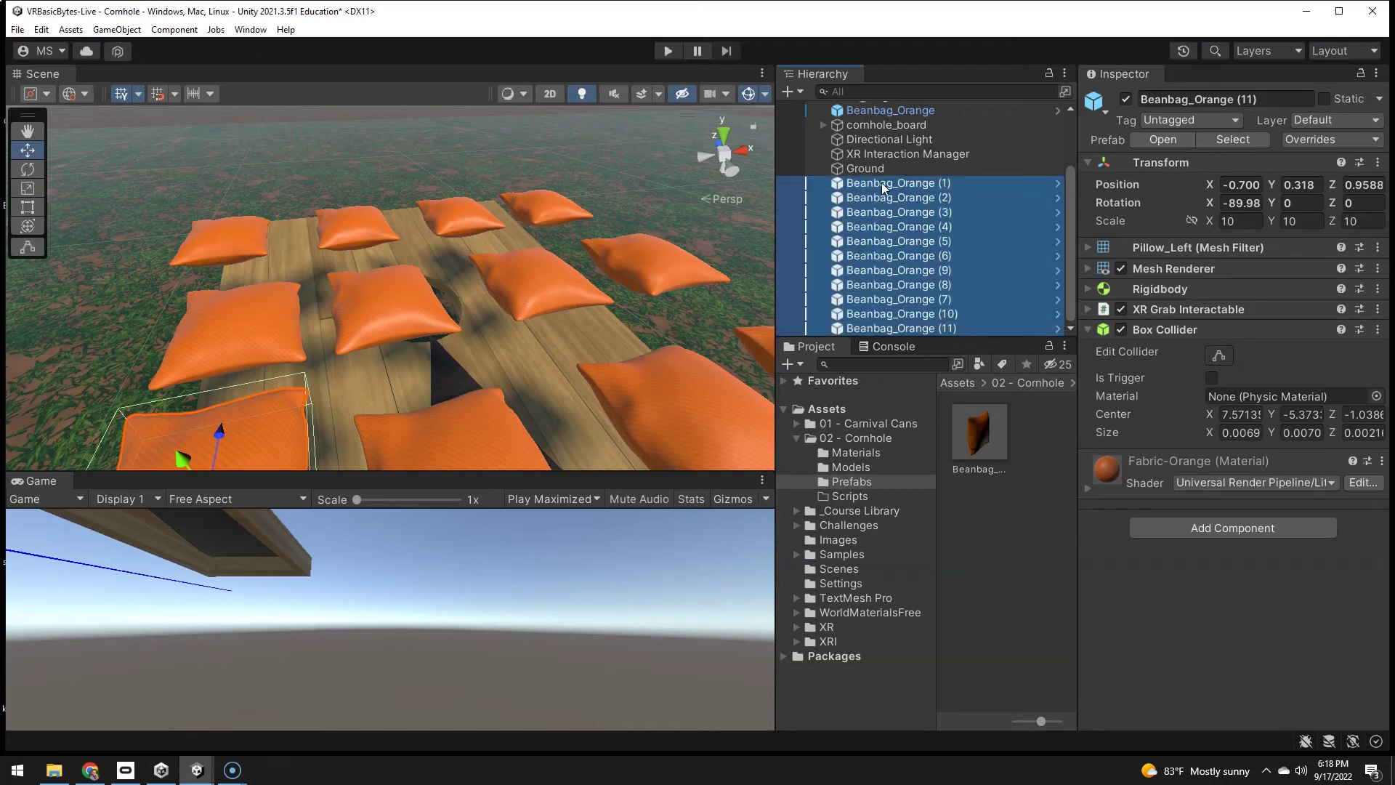
{"action": "left_click", "coordinate": [1126, 99]}
Extend the Box Collider of Cube.005, the dark center piece, down below the board's surface to a Z size of about 0.05.
{"action": "left_click", "coordinate": [366, 378]}
{"action": "right_click_drag", "start_coordinate": [367, 378], "coordinate": [364, 458]}
{"action": "key", "text": "f"}
{"action": "left_click_drag", "start_coordinate": [436, 327], "coordinate": [507, 295], "text": "alt"}
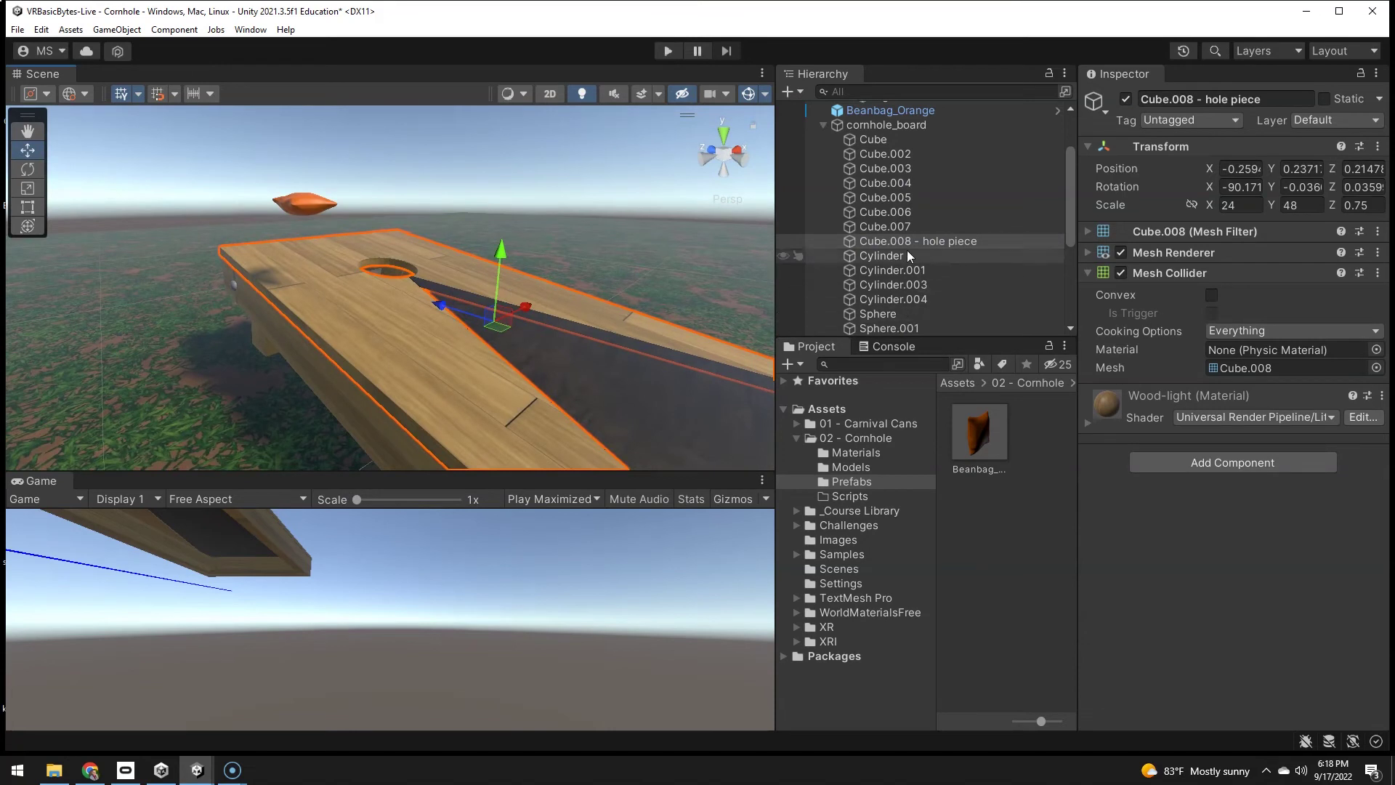
{"action": "left_click", "coordinate": [655, 393]}
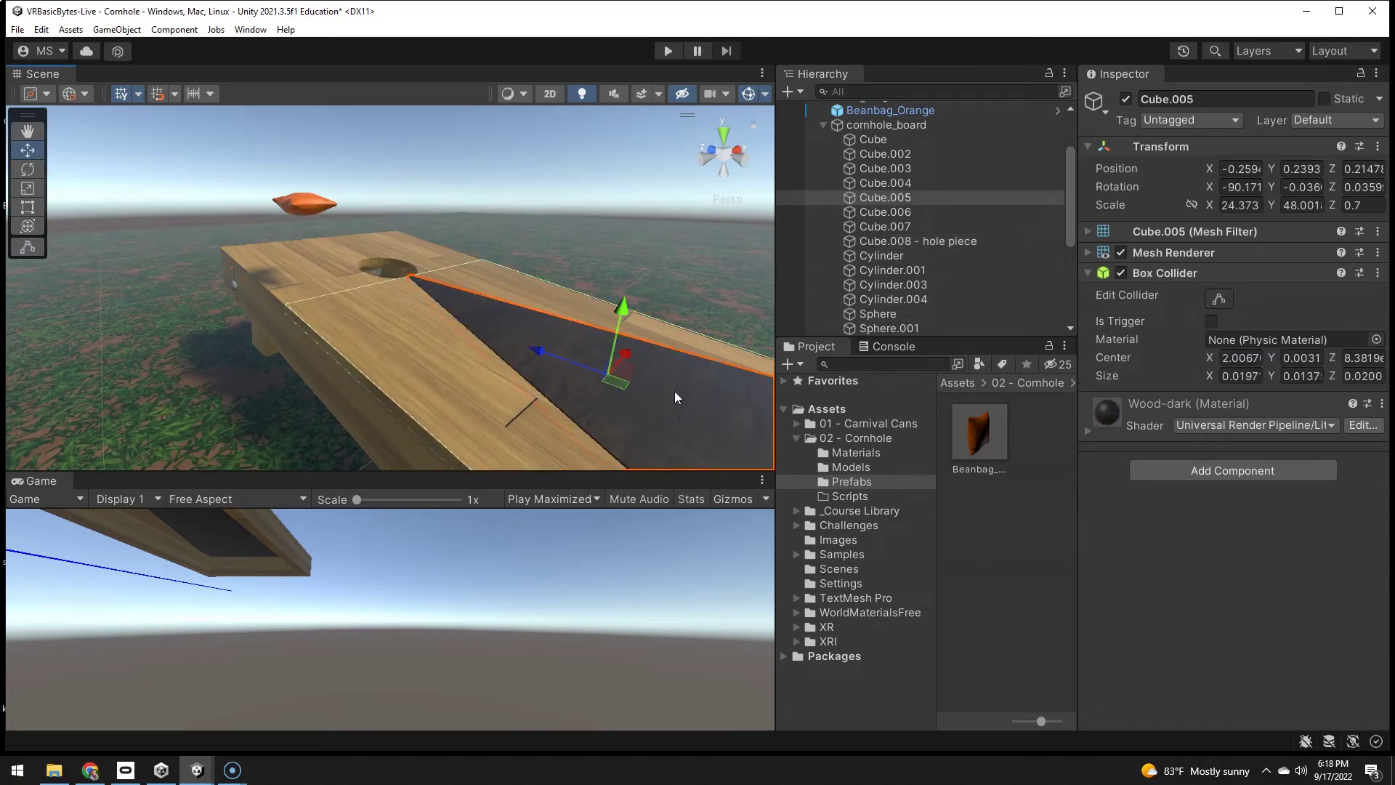
{"action": "left_click", "coordinate": [1219, 298]}
{"action": "right_click_drag", "start_coordinate": [603, 399], "coordinate": [587, 523]}
{"action": "right_click_drag", "start_coordinate": [693, 472], "coordinate": [584, 292], "text": "alt"}
{"action": "left_click_drag", "start_coordinate": [525, 297], "coordinate": [522, 308]}
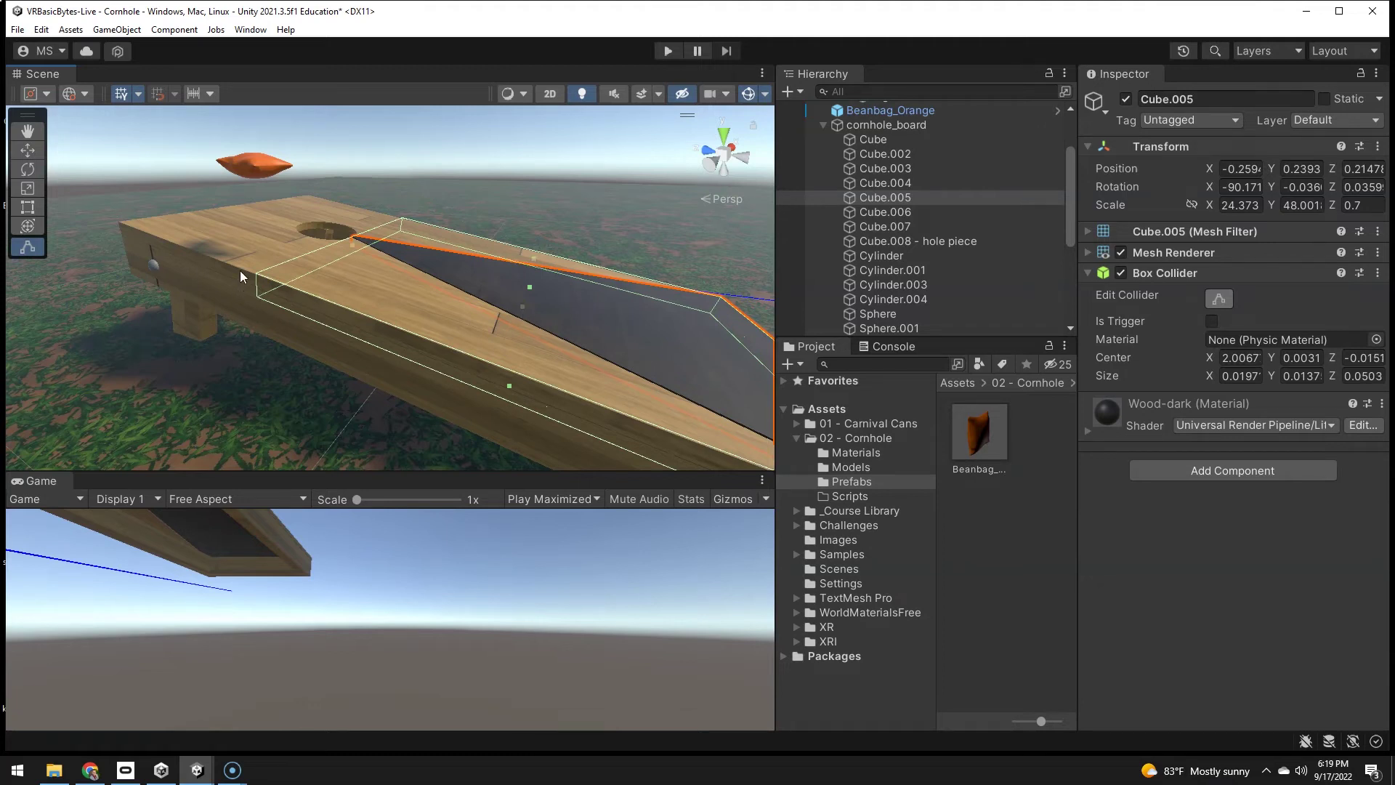
{"action": "left_click", "coordinate": [241, 235]}
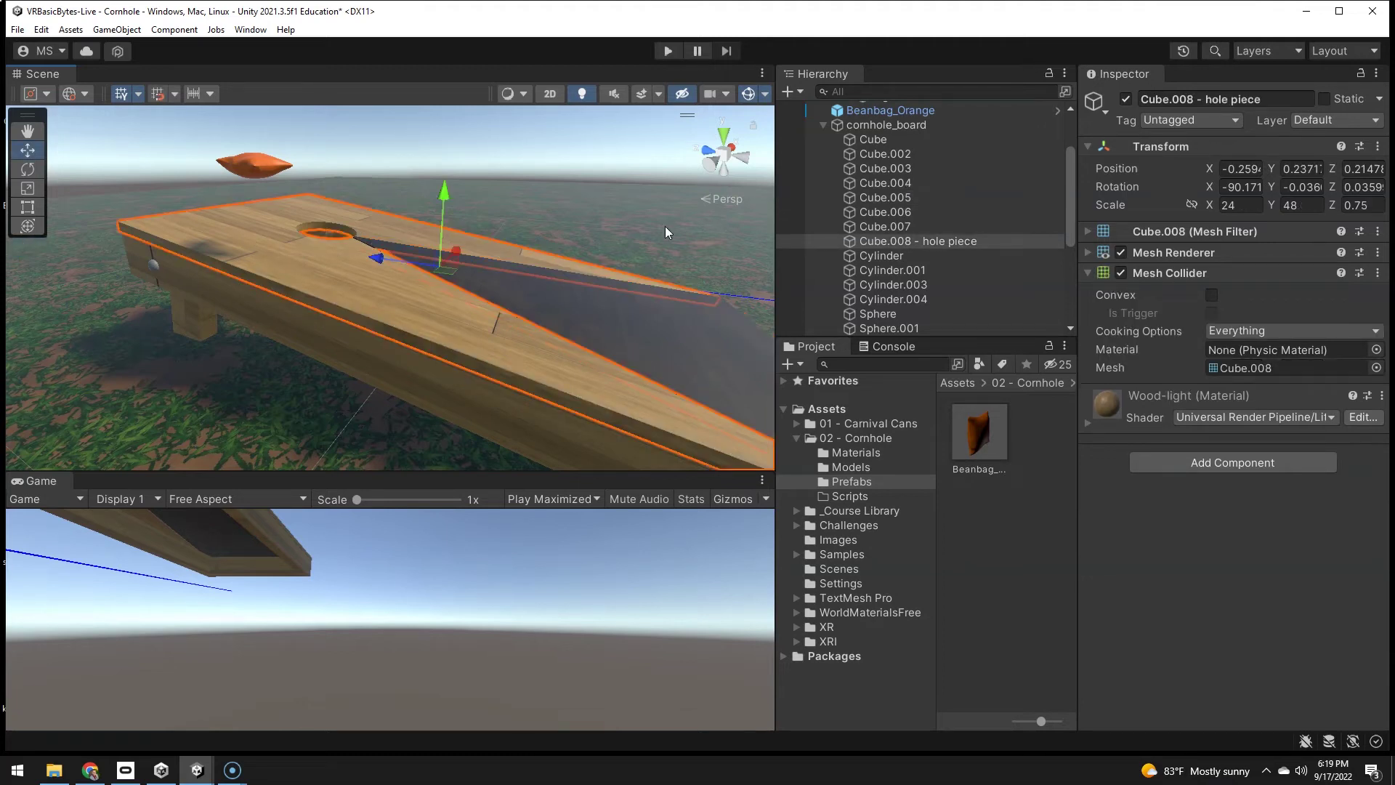
Add a Box Collider to the cornhole_board parent object.
{"action": "left_click", "coordinate": [859, 125]}
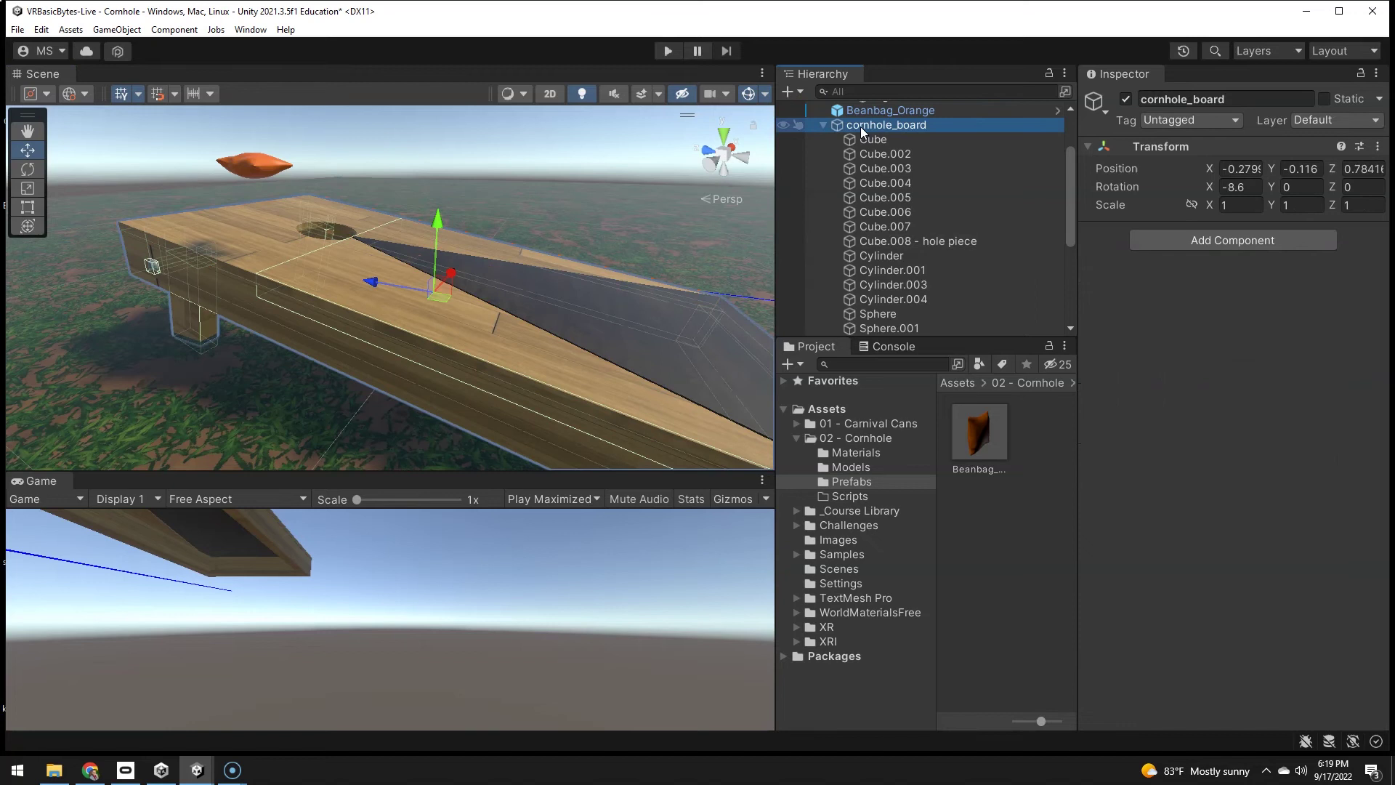
{"action": "left_click", "coordinate": [1208, 244]}
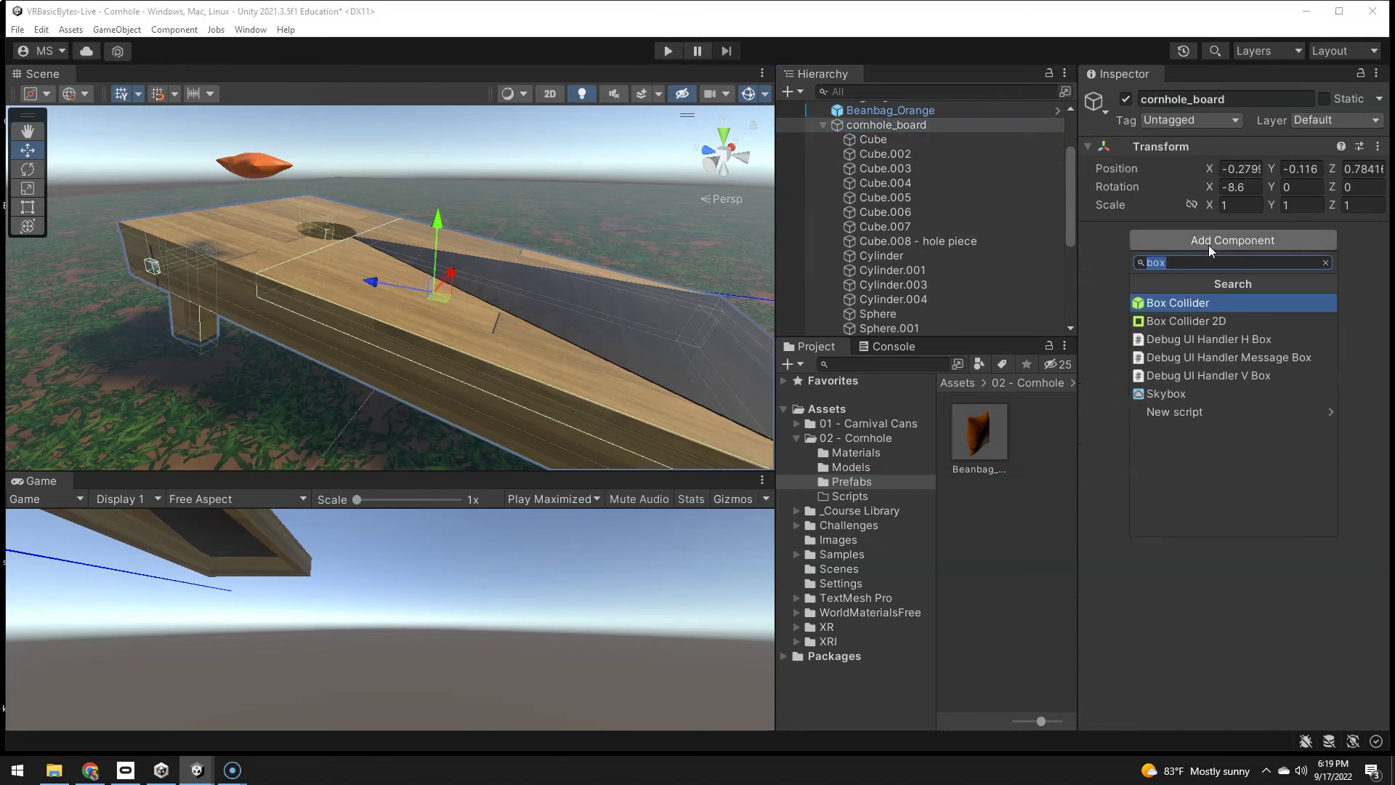
{"action": "key", "text": "Return"}
{"action": "scroll", "coordinate": [615, 298], "scroll_direction": "down", "scroll_amount": 5}
{"action": "left_click_drag", "start_coordinate": [615, 299], "coordinate": [407, 254], "text": "alt"}
{"action": "scroll", "coordinate": [377, 248], "scroll_direction": "down", "scroll_amount": 3}
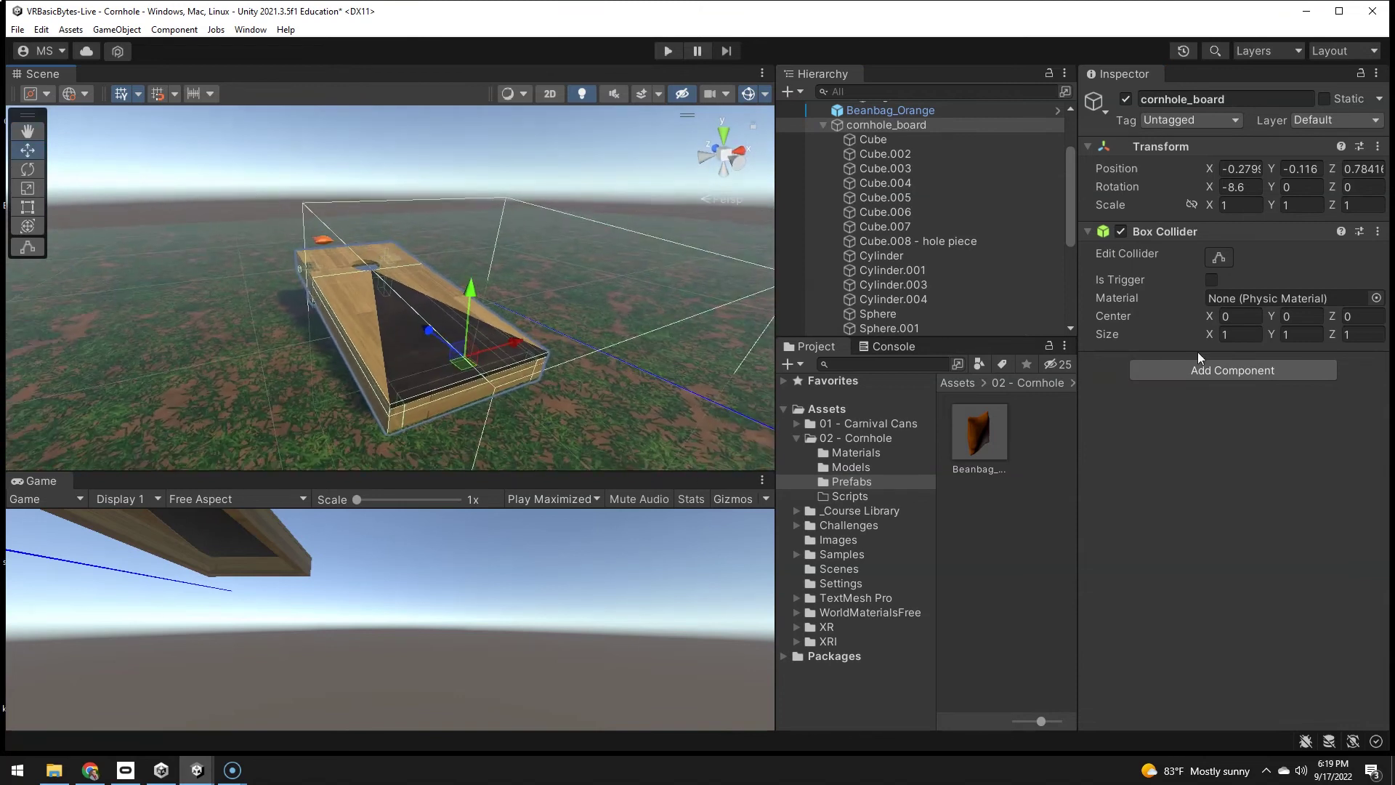
Shrink the cornhole_board Box Collider to a strip across the board beside the hole, about 0.535 by 0.098 by 0.126.
{"action": "left_click", "coordinate": [1220, 258]}
{"action": "left_click_drag", "start_coordinate": [562, 333], "coordinate": [453, 310]}
{"action": "left_click_drag", "start_coordinate": [439, 240], "coordinate": [420, 264]}
{"action": "middle_click_drag", "start_coordinate": [420, 265], "coordinate": [483, 295]}
{"action": "left_click_drag", "start_coordinate": [449, 291], "coordinate": [351, 37]}
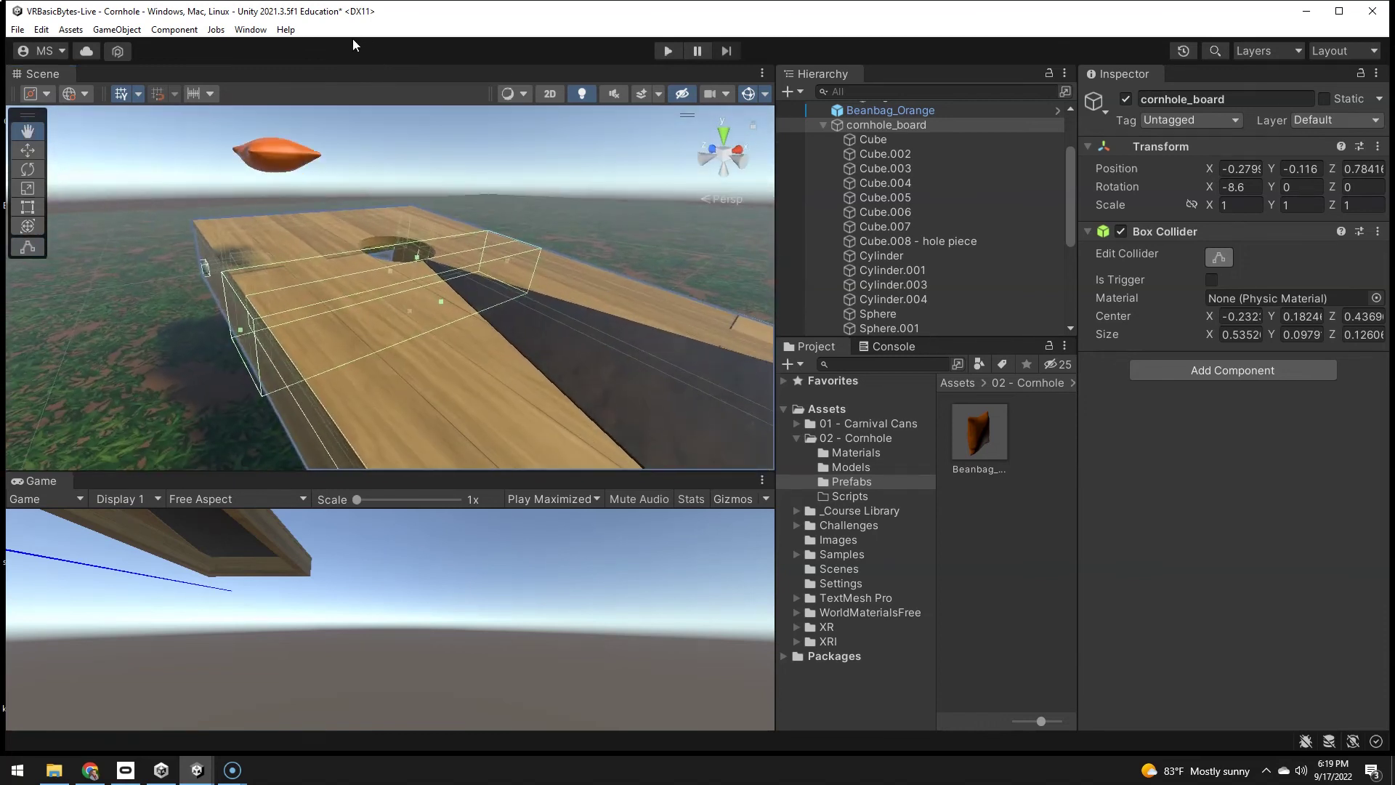
Narrow the cornhole_board Box Collider to about 0.171 in X so it covers only one side of the hole.
{"action": "key", "text": "w"}
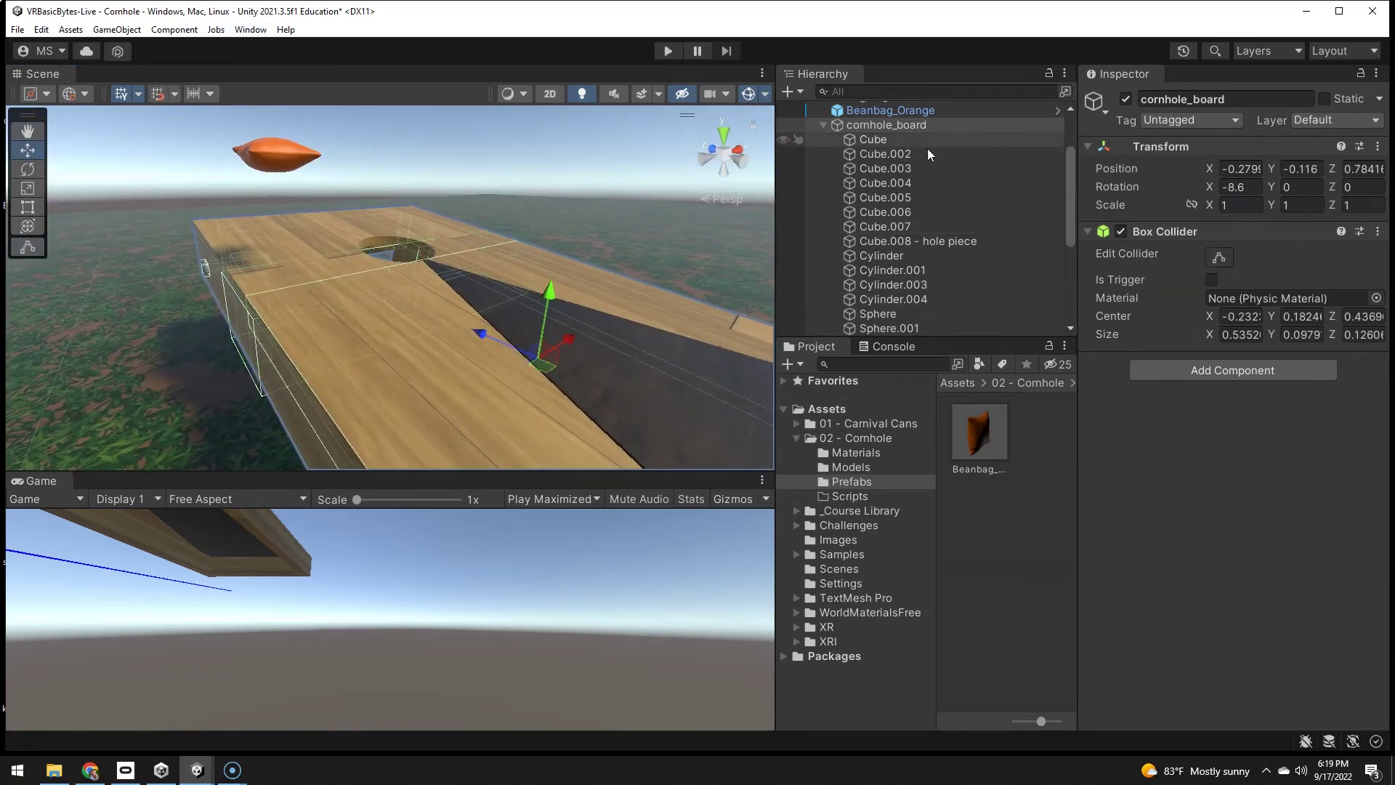
{"action": "left_click", "coordinate": [890, 125]}
{"action": "left_click", "coordinate": [1173, 231]}
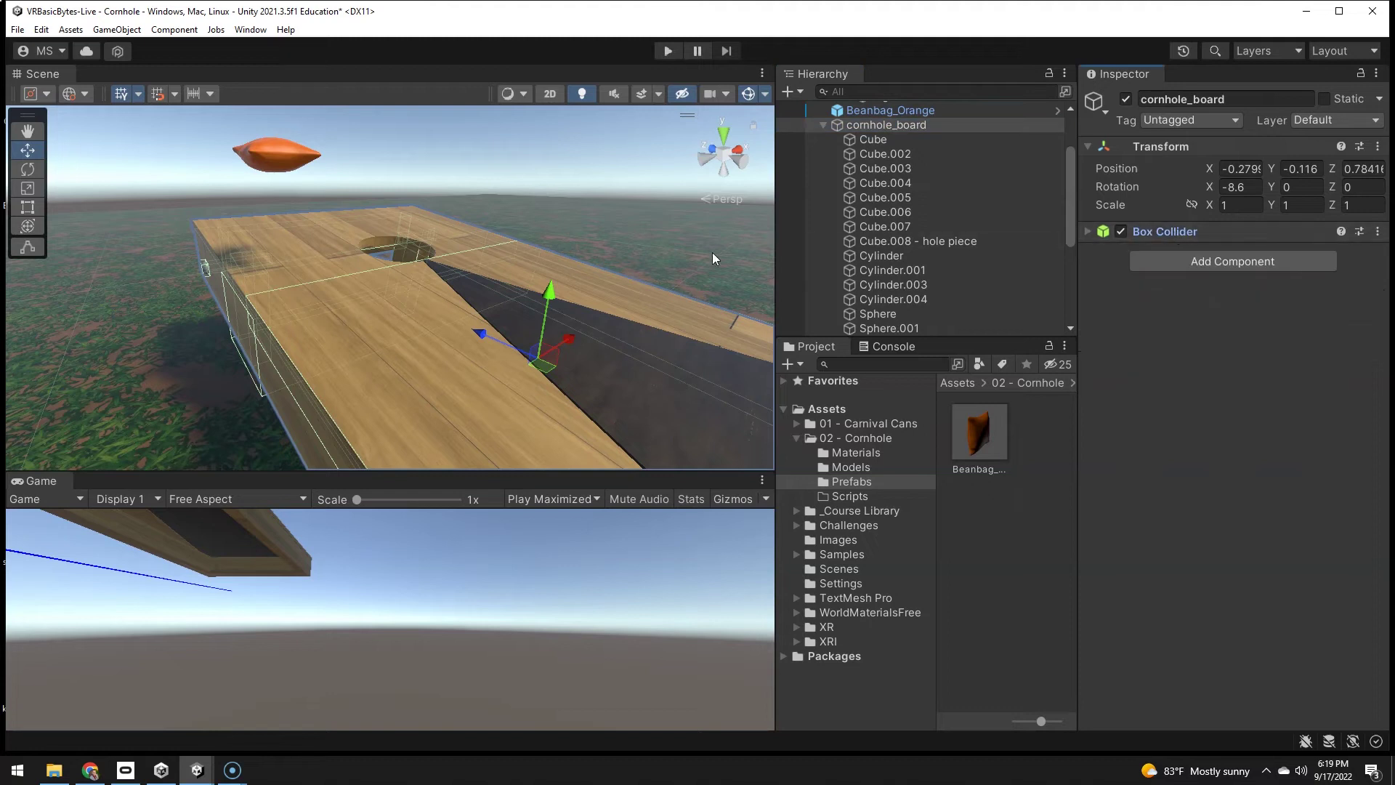
{"action": "left_click", "coordinate": [1172, 233]}
{"action": "left_click", "coordinate": [1220, 257]}
{"action": "mouse_move", "coordinate": [469, 270]}
{"action": "right_mouse_down"}
{"action": "mouse_move", "coordinate": [327, 211]}
{"action": "mouse_move", "coordinate": [336, 243]}
{"action": "mouse_move", "coordinate": [479, 279]}
{"action": "right_mouse_up"}
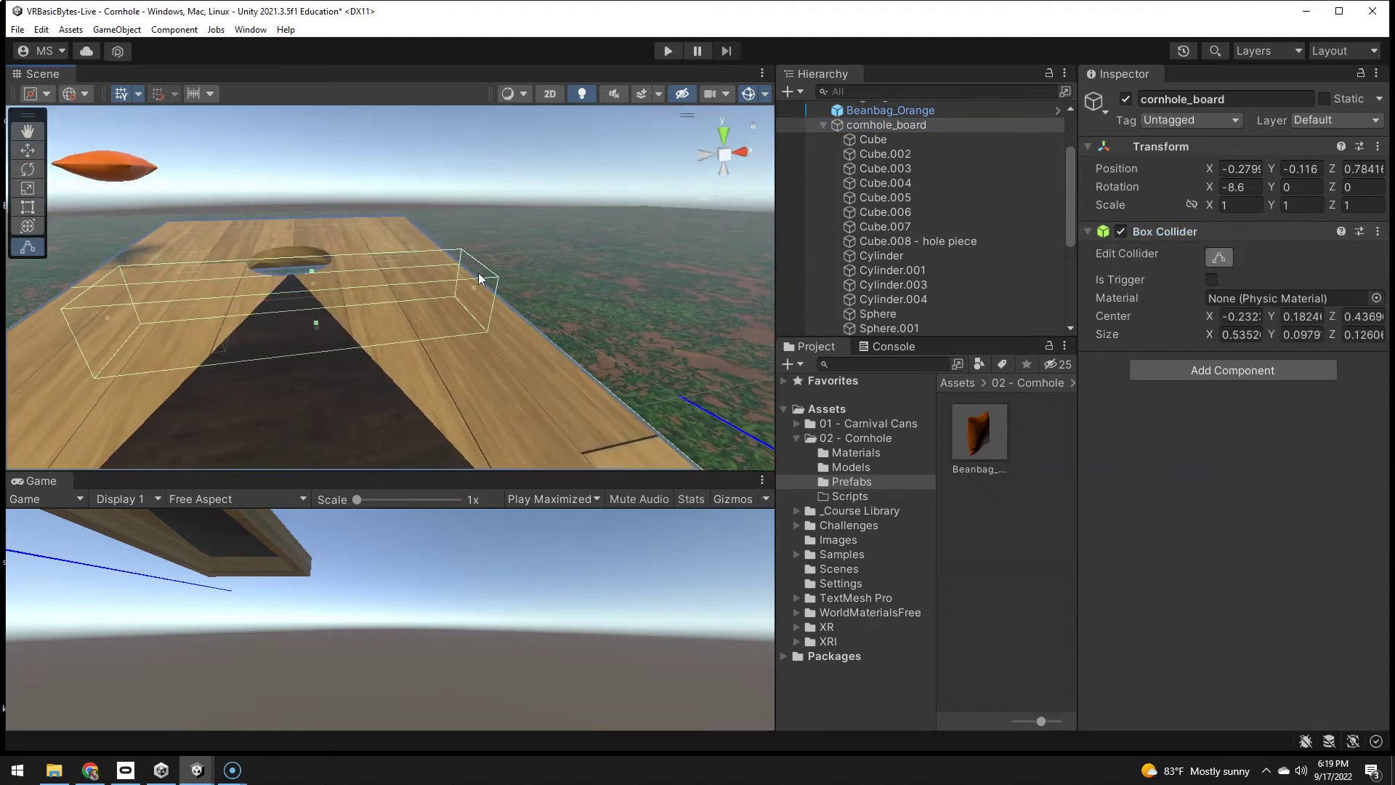
{"action": "left_click_drag", "start_coordinate": [471, 292], "coordinate": [244, 290]}
{"action": "right_click_drag", "start_coordinate": [244, 290], "coordinate": [315, 326]}
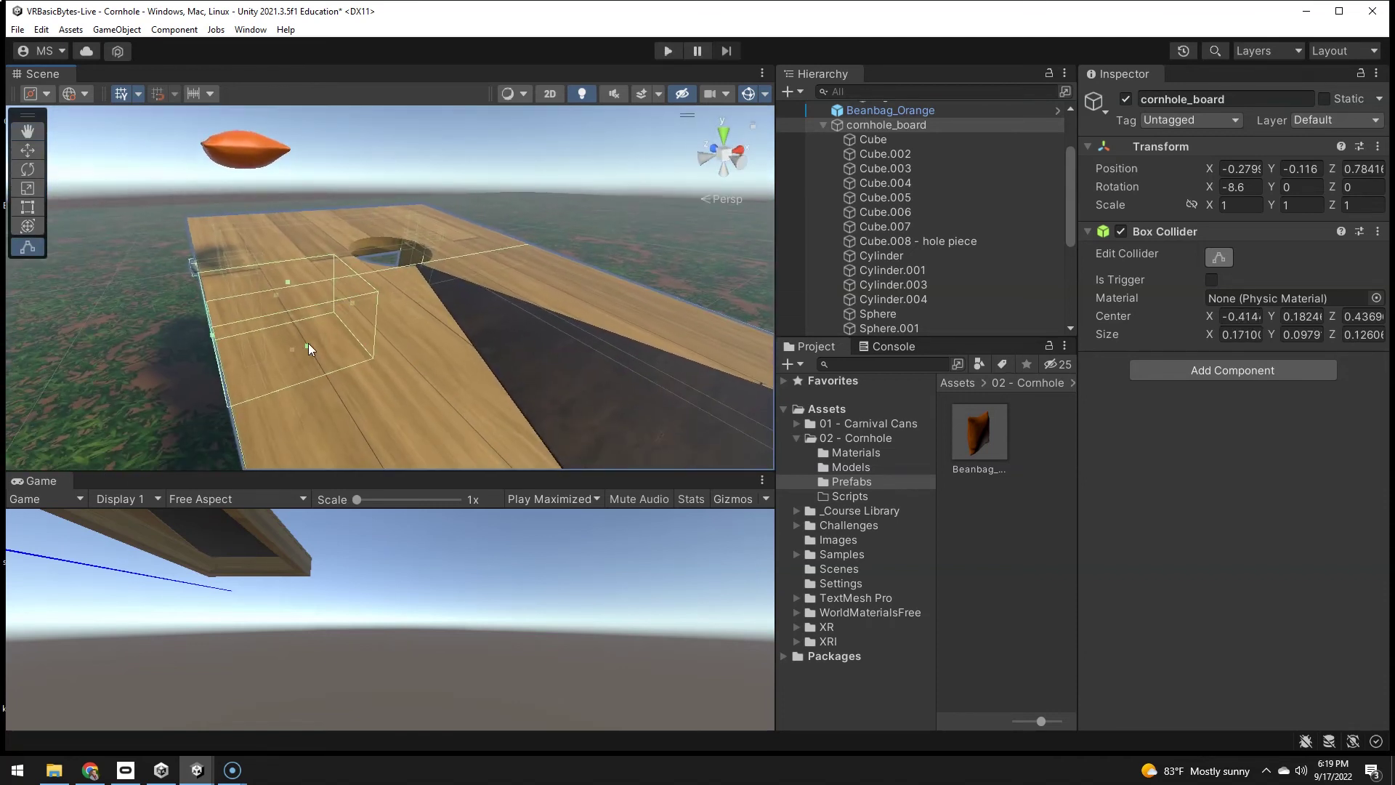
Thin the side collider to about 0.03, lengthen it to 0.33 along the board's hole end, and widen it to 0.177 at the hole's edge.
{"action": "left_click_drag", "start_coordinate": [290, 347], "coordinate": [295, 303]}
{"action": "right_click_drag", "start_coordinate": [294, 304], "coordinate": [399, 343]}
{"action": "left_click_drag", "start_coordinate": [386, 327], "coordinate": [242, 273]}
{"action": "right_click_drag", "start_coordinate": [242, 272], "coordinate": [826, 318]}
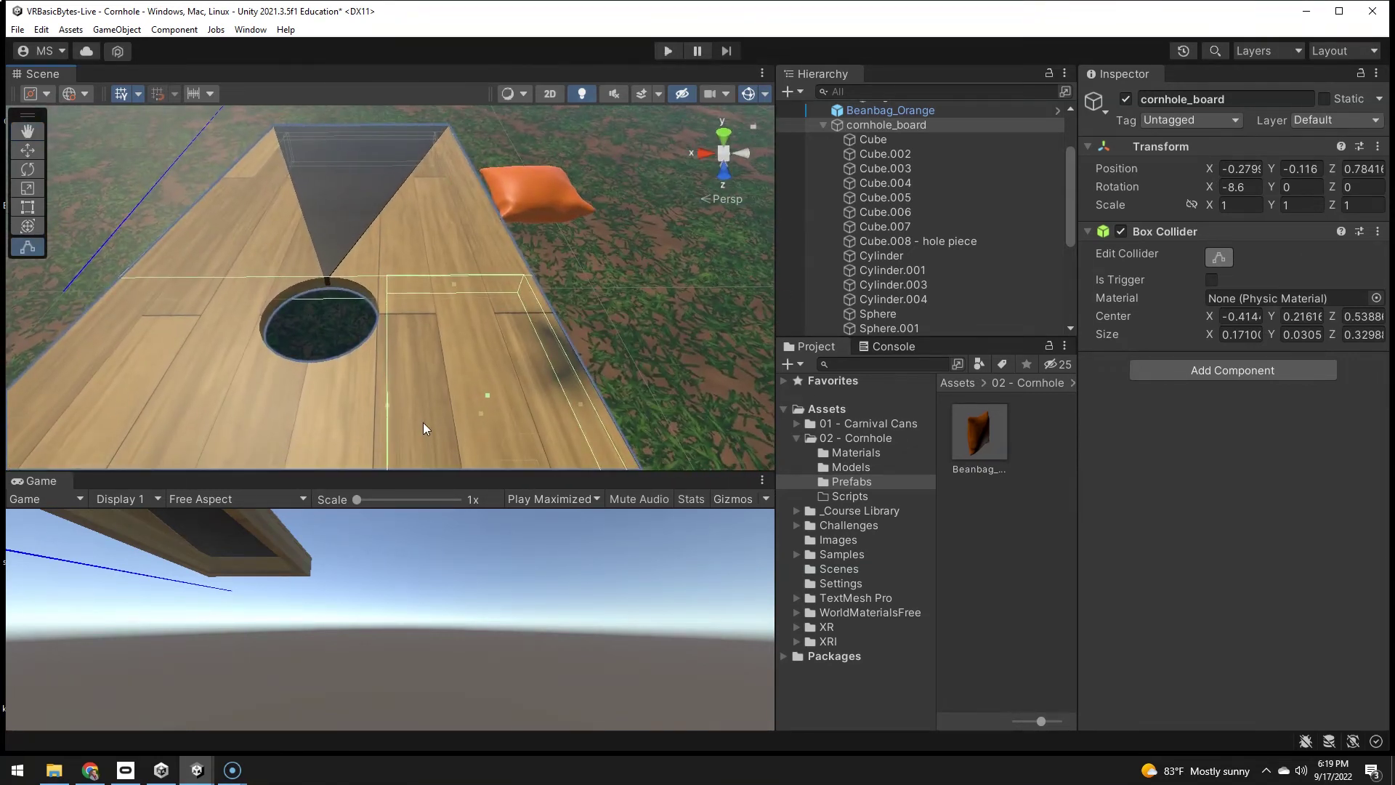
{"action": "left_click_drag", "start_coordinate": [390, 404], "coordinate": [382, 406]}
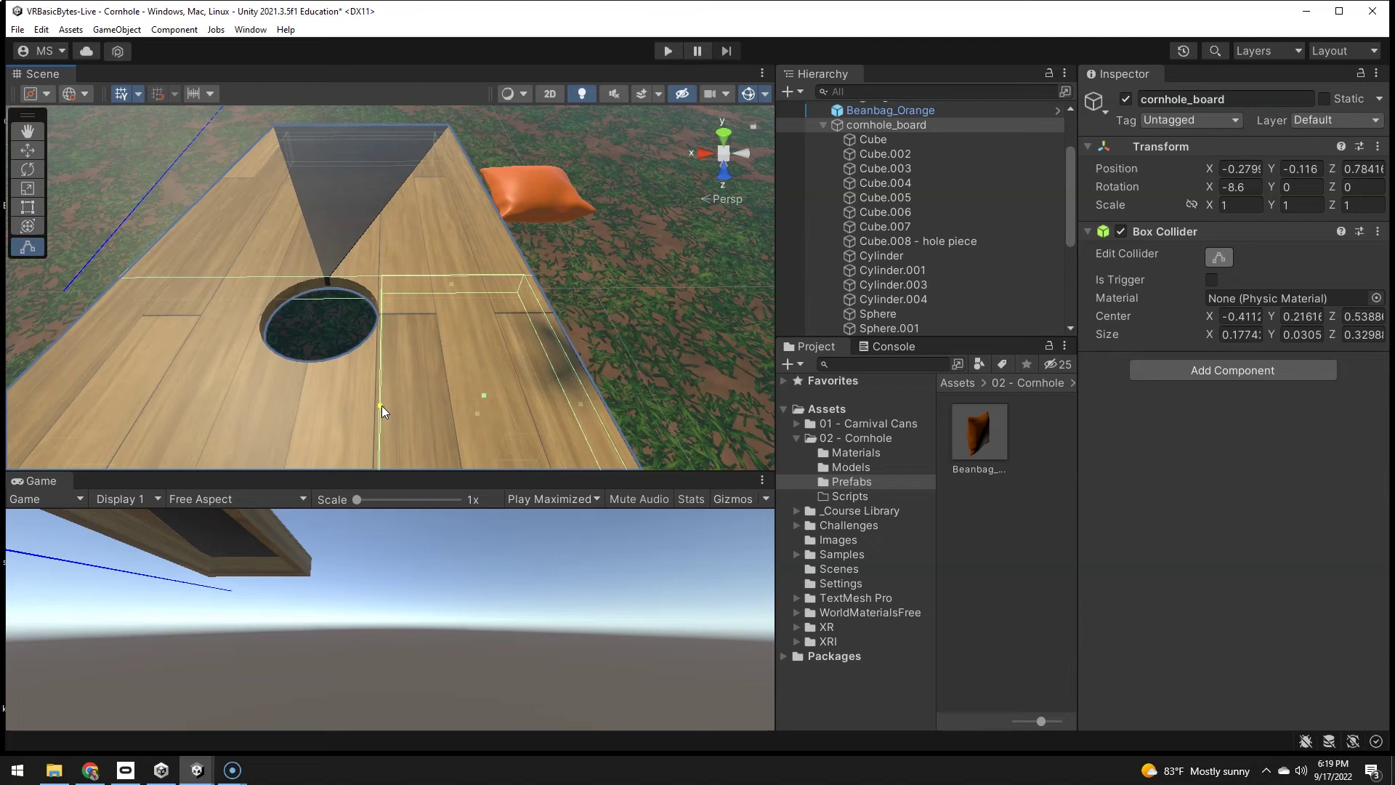
{"action": "left_click", "coordinate": [1158, 229]}
{"action": "left_click", "coordinate": [1158, 230]}
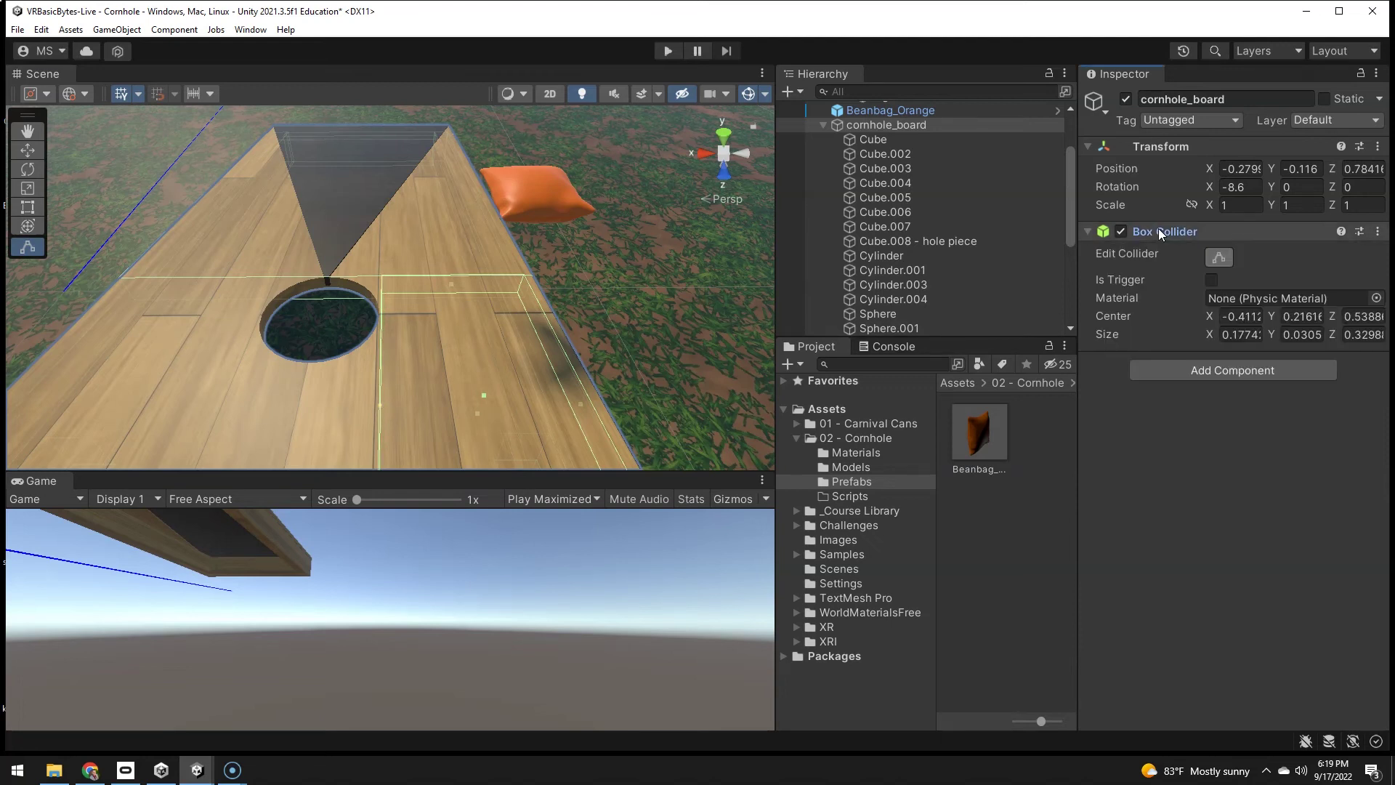
{"action": "right_click_drag", "start_coordinate": [772, 356], "coordinate": [746, 368]}
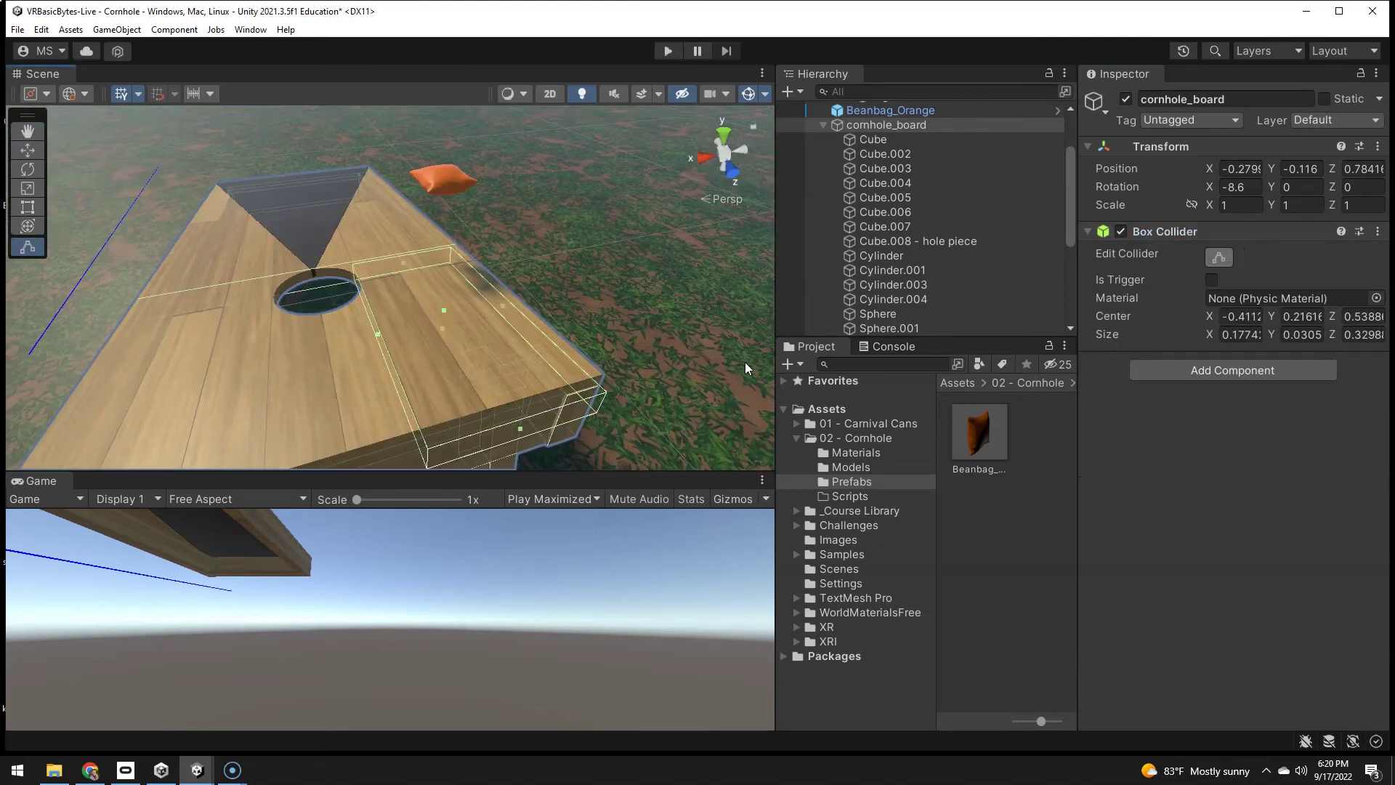
Duplicate the cornhole_board side Box Collider by copying the component and pasting it as a new one.
{"action": "left_click", "coordinate": [1379, 232]}
{"action": "left_click", "coordinate": [1350, 320]}
{"action": "left_click", "coordinate": [1378, 231]}
{"action": "left_click", "coordinate": [1360, 330]}
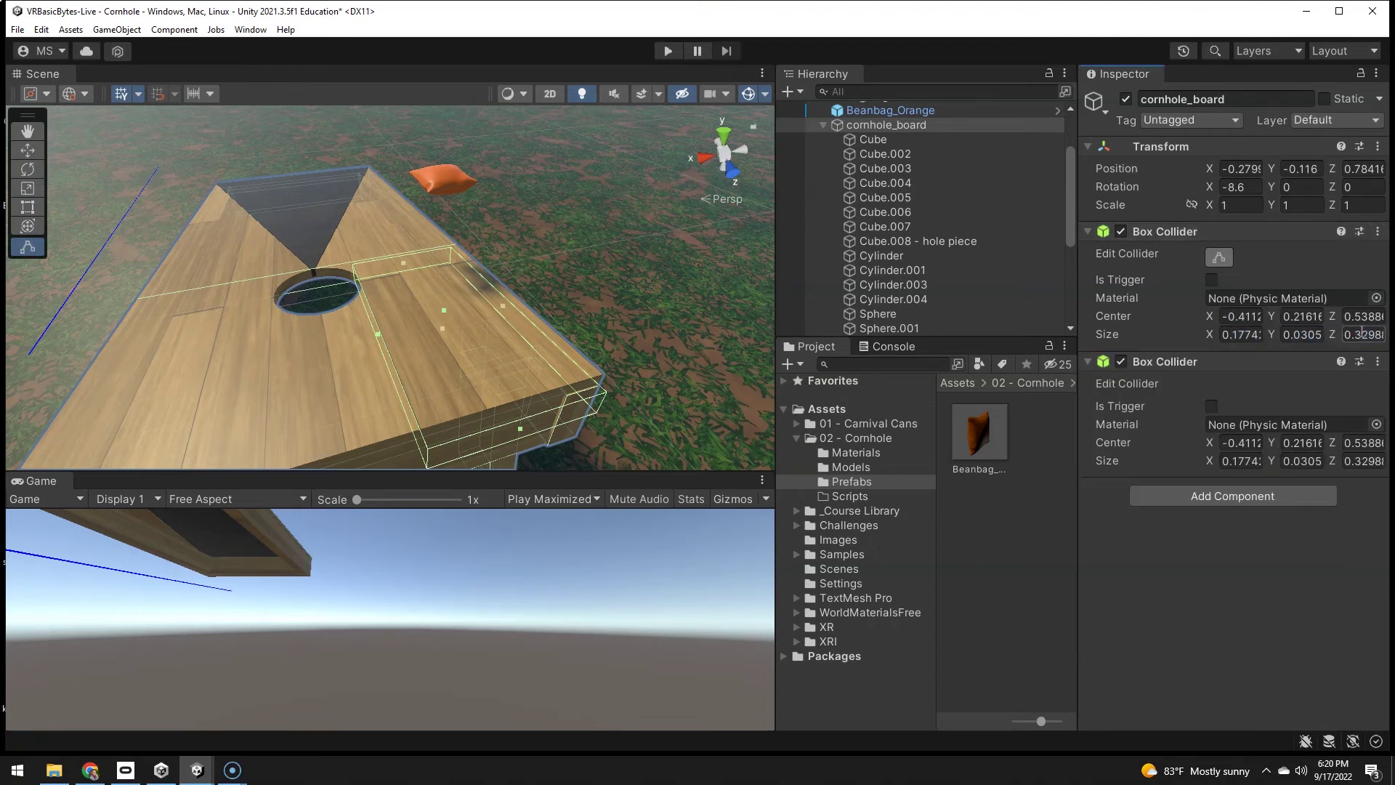
Move the duplicated collider to the opposite side of the hole, at about -0.10 in center X, and widen it to about 0.179.
{"action": "left_click", "coordinate": [1211, 443]}
{"action": "type", "text": "-0.2"}
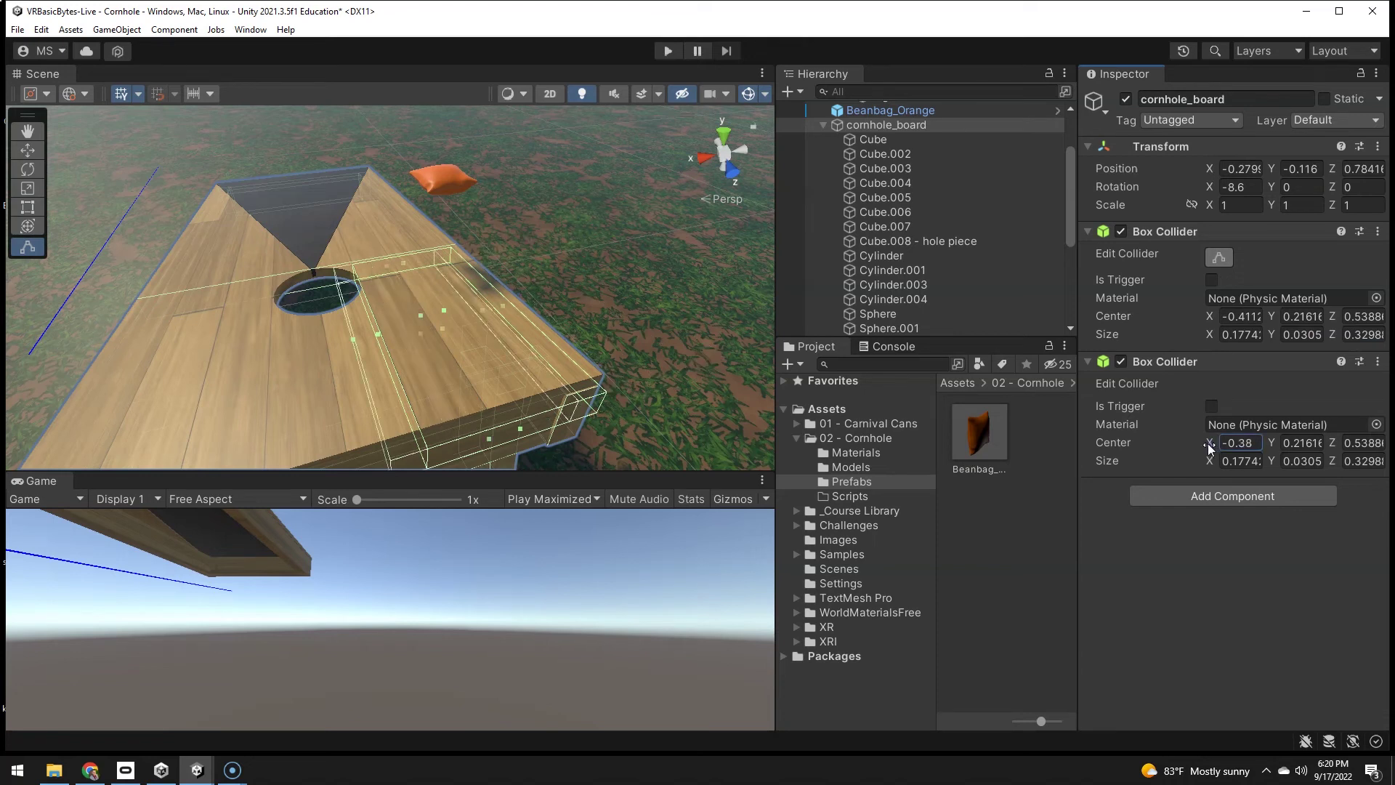
{"action": "left_click_drag", "start_coordinate": [1214, 447], "coordinate": [1218, 448]}
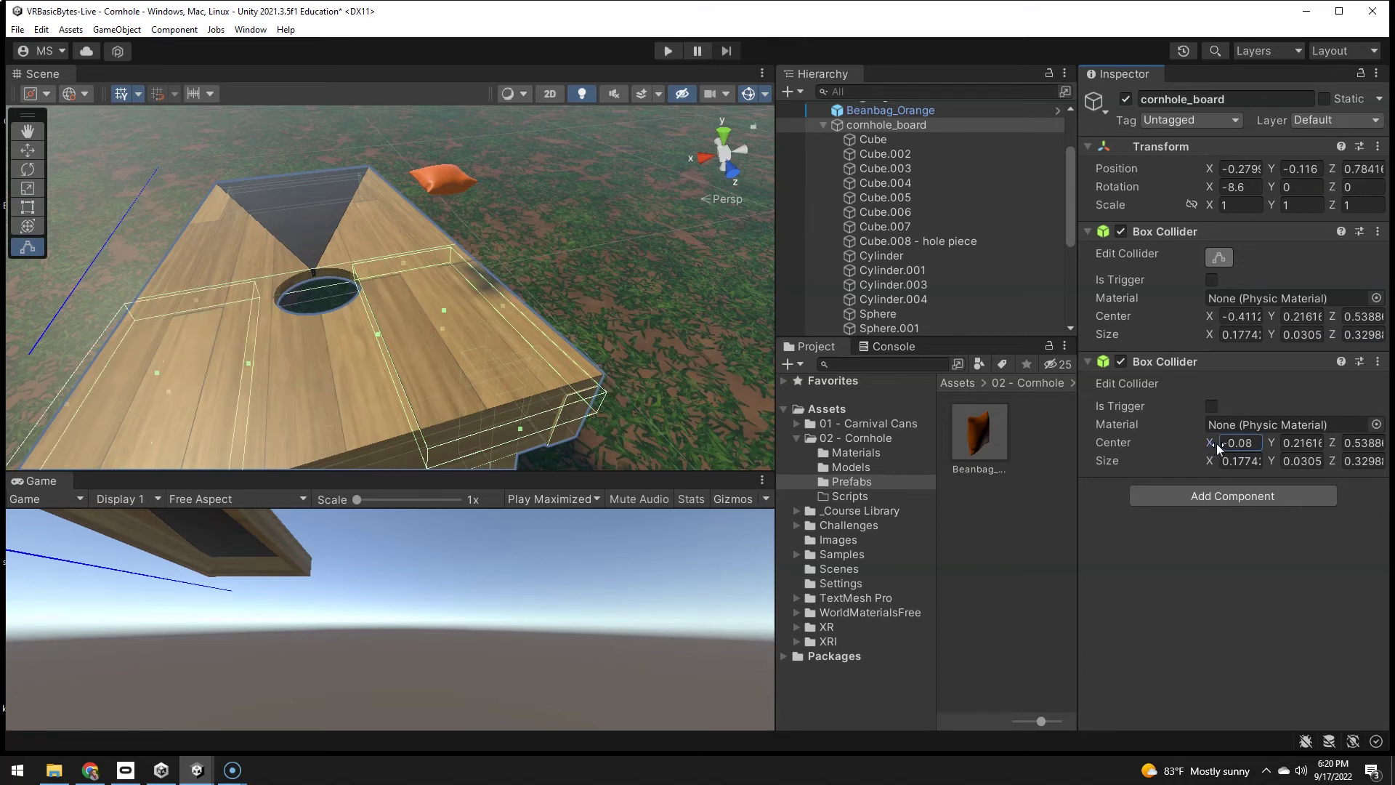
{"action": "left_click_drag", "start_coordinate": [568, 347], "coordinate": [407, 391], "text": "alt"}
{"action": "left_click_drag", "start_coordinate": [629, 355], "coordinate": [390, 347], "text": "alt"}
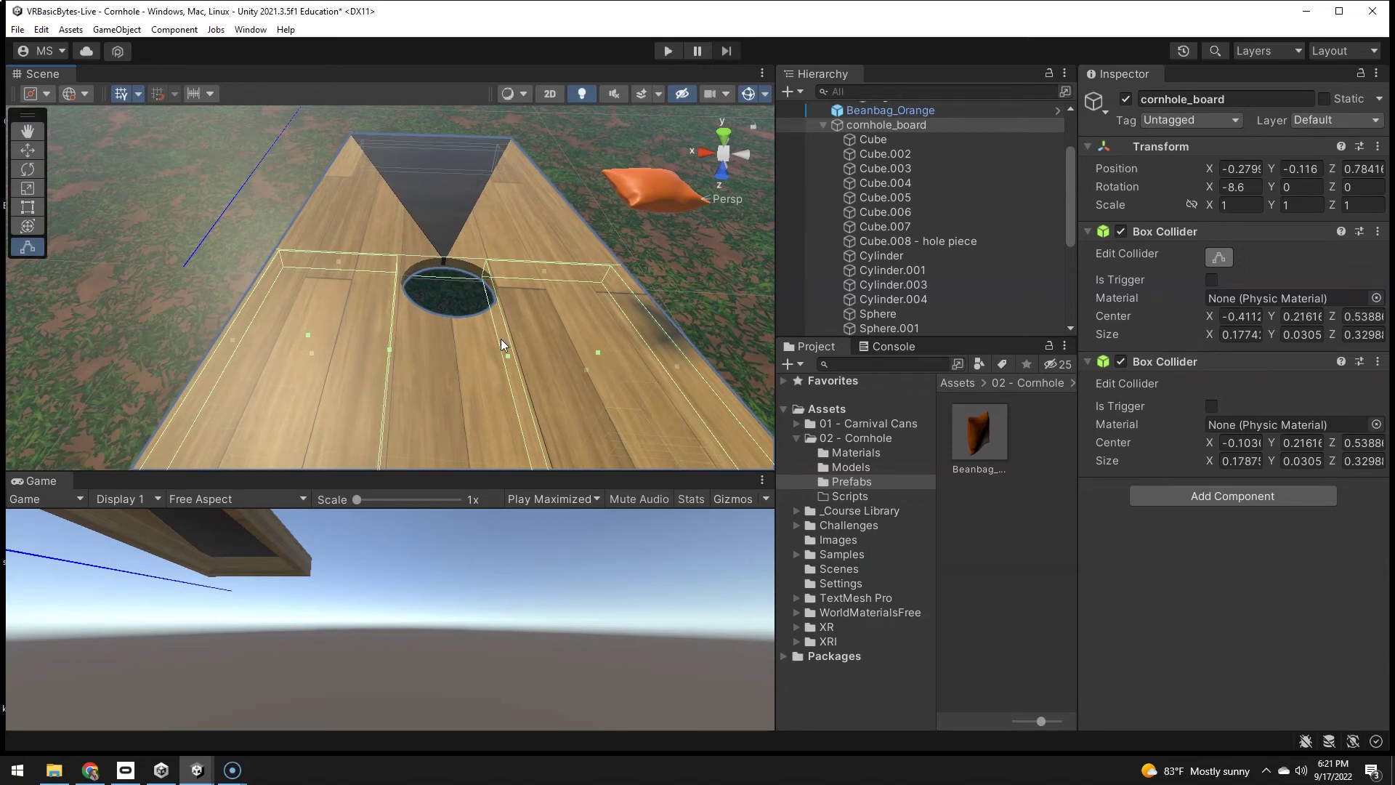
Paste a third Box Collider onto cornhole_board and shorten it to about 0.215 in Z at the board's hole end.
{"action": "left_click", "coordinate": [1377, 361]}
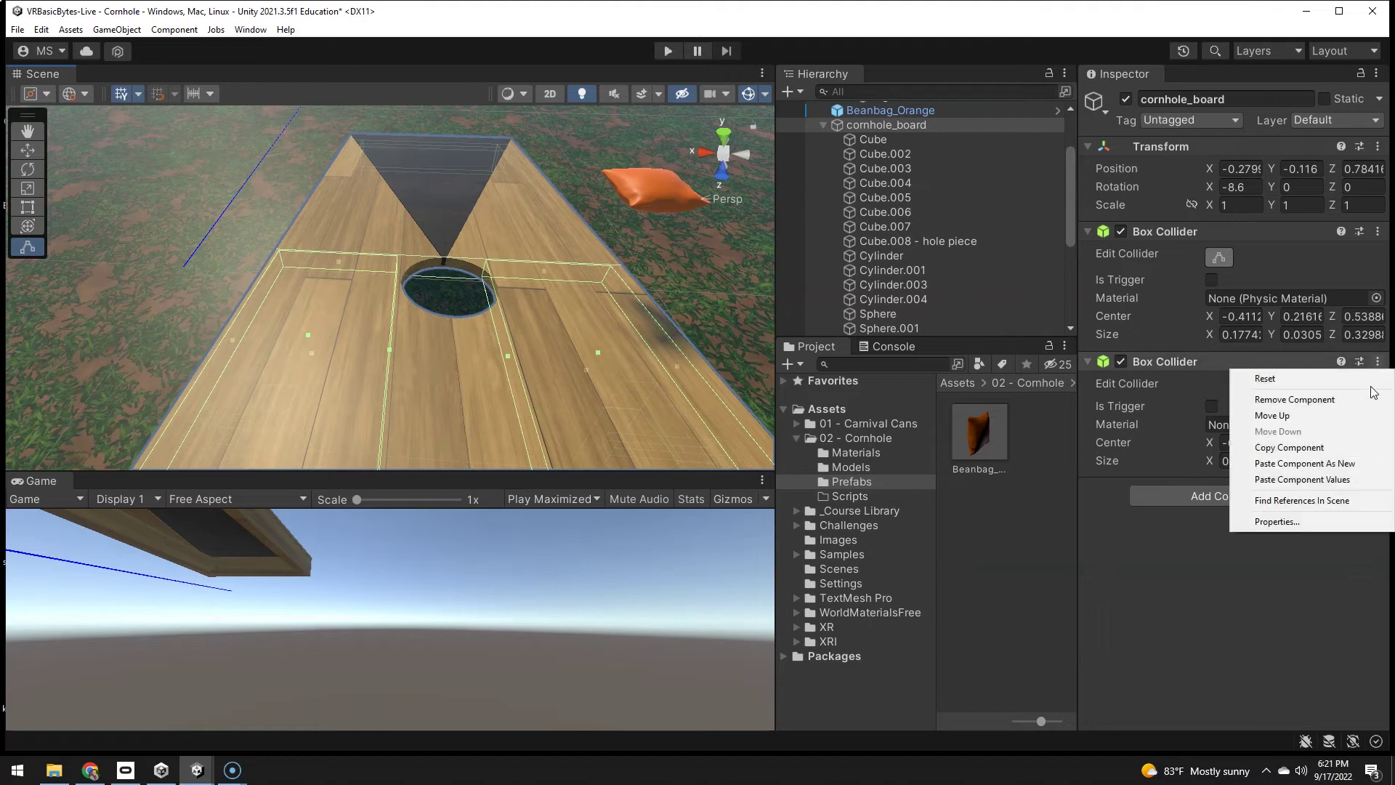
{"action": "left_click", "coordinate": [1369, 468]}
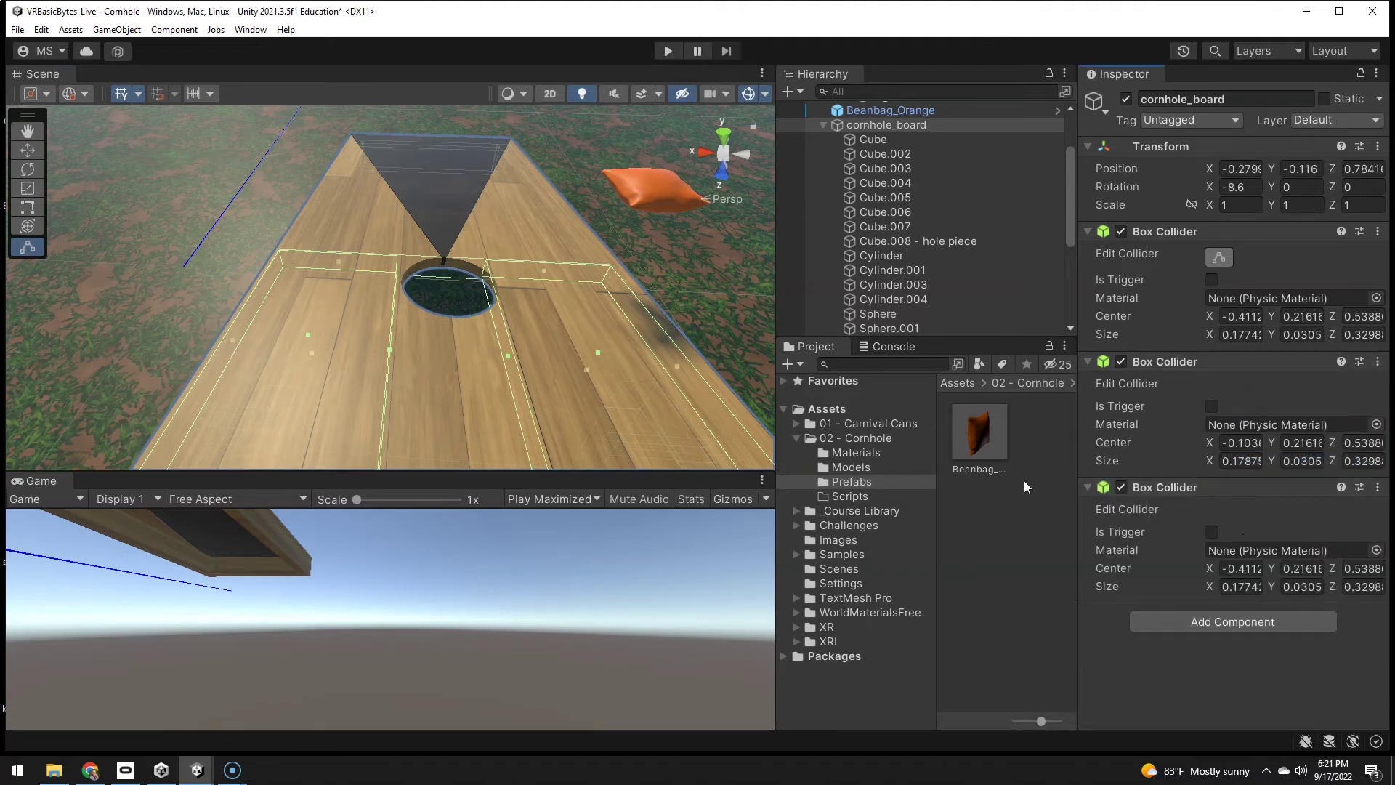
{"action": "left_click", "coordinate": [1337, 566]}
{"action": "type", "text": "0.66"}
{"action": "key", "text": "Return"}
{"action": "scroll", "coordinate": [520, 457], "scroll_direction": "down", "scroll_amount": 5}
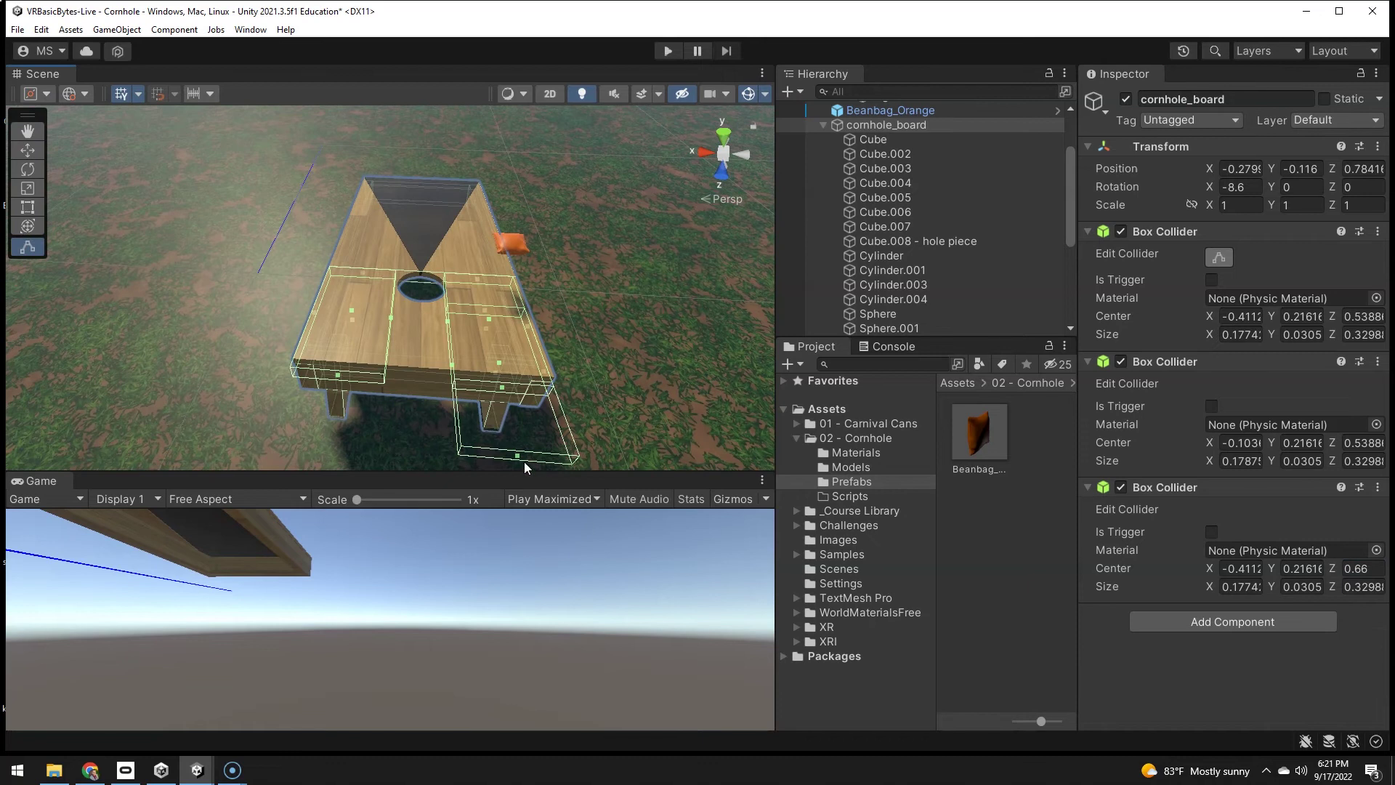
{"action": "left_click_drag", "start_coordinate": [516, 456], "coordinate": [505, 393]}
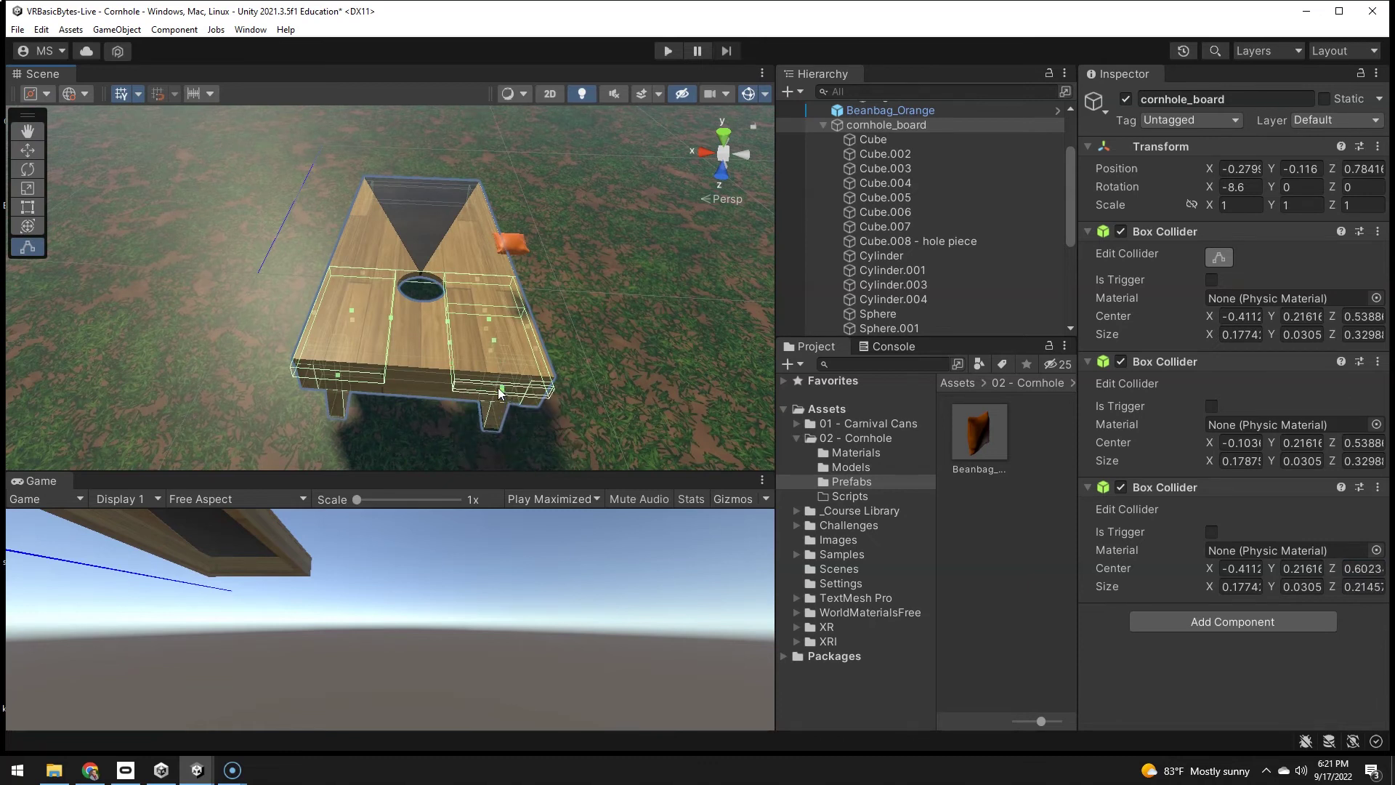
Center the third collider between the side colliders at X -0.26 and shorten it to about 0.187 in Z, ending at the hole's edge.
{"action": "left_click", "coordinate": [1206, 567]}
{"action": "left_click_drag", "start_coordinate": [1206, 565], "coordinate": [1206, 565]}
{"action": "right_click_drag", "start_coordinate": [378, 305], "coordinate": [278, 317]}
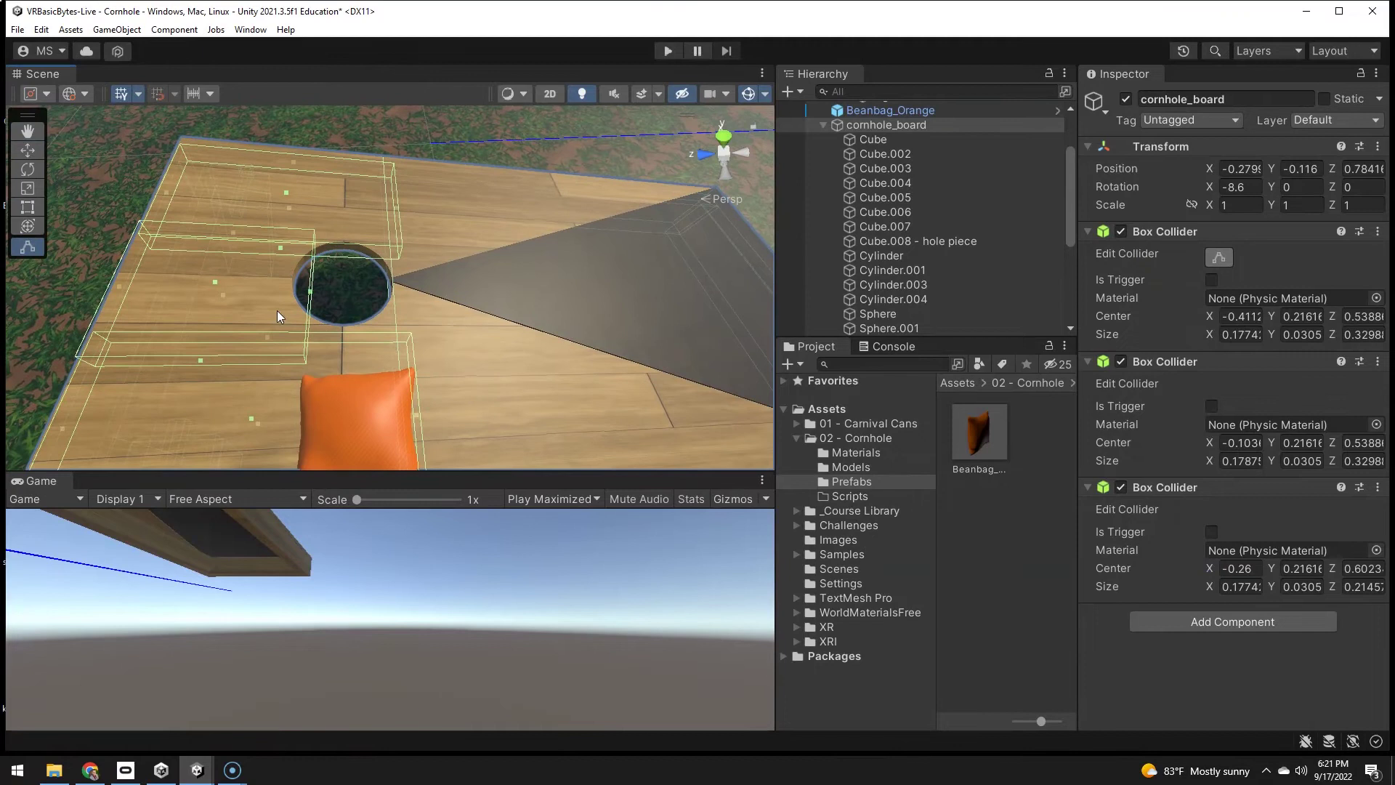
{"action": "left_click_drag", "start_coordinate": [310, 289], "coordinate": [287, 289]}
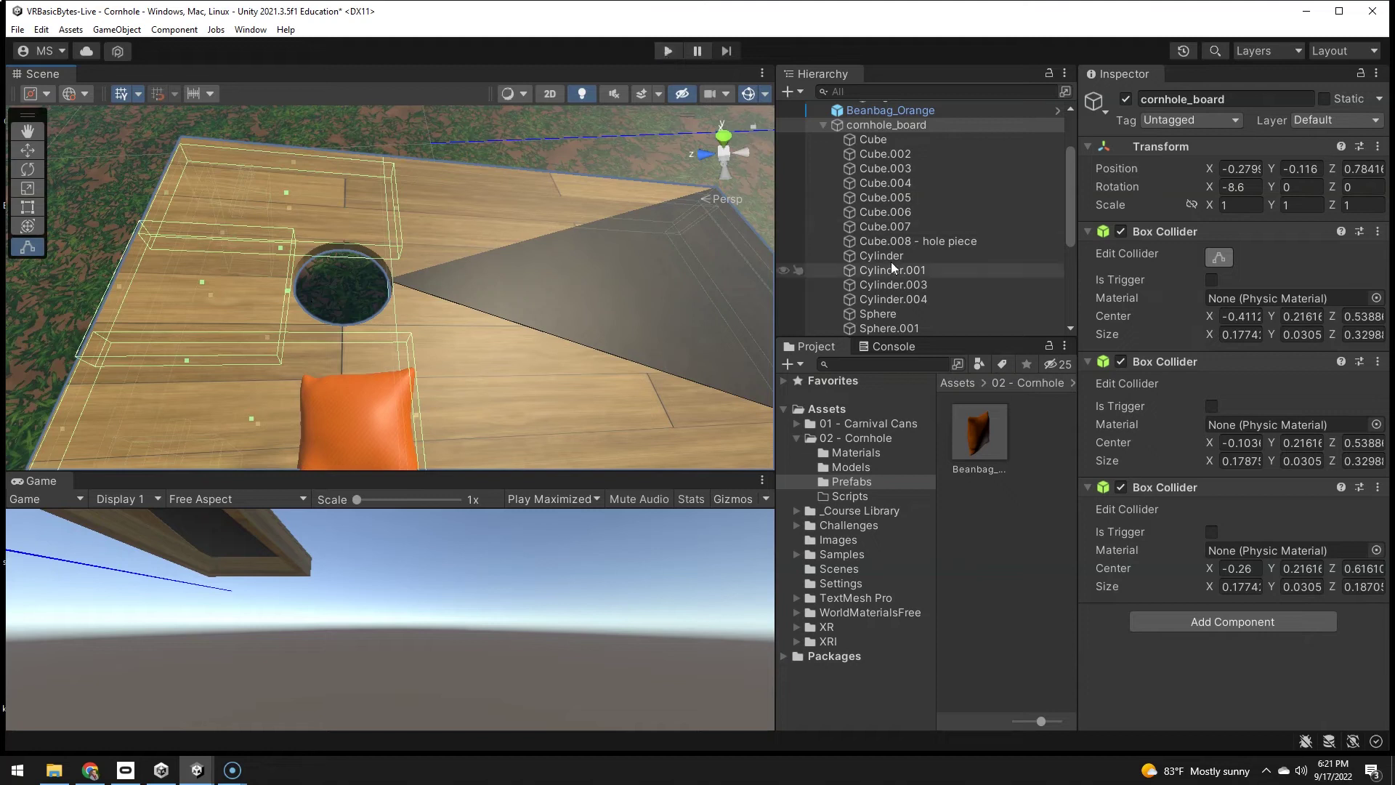
Activate Beanbag_Orange (1) through Beanbag_Orange (11) together and run the scene to test them.
{"action": "left_click", "coordinate": [820, 125]}
{"action": "left_click", "coordinate": [822, 125]}
{"action": "left_click", "coordinate": [888, 186]}
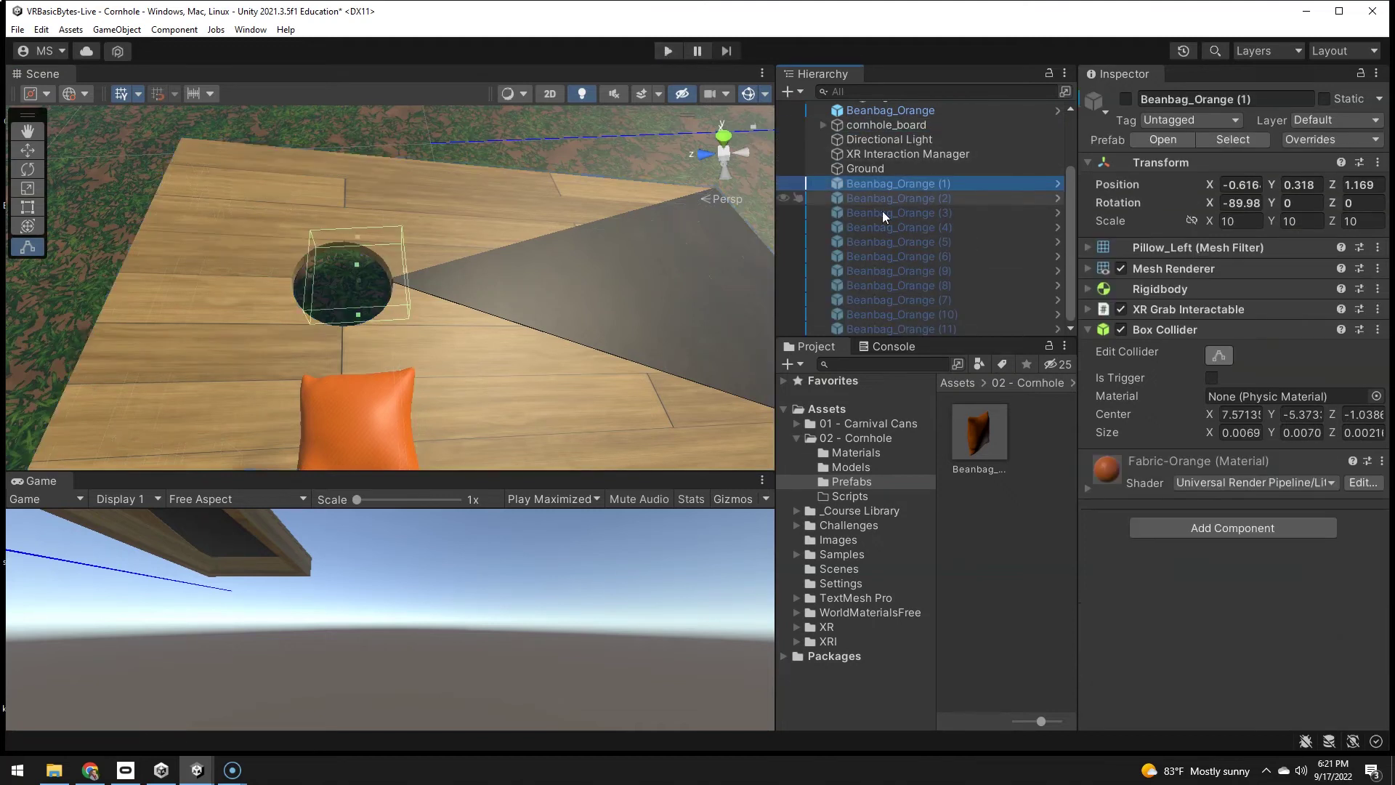
{"action": "left_click", "coordinate": [916, 329], "text": "shift"}
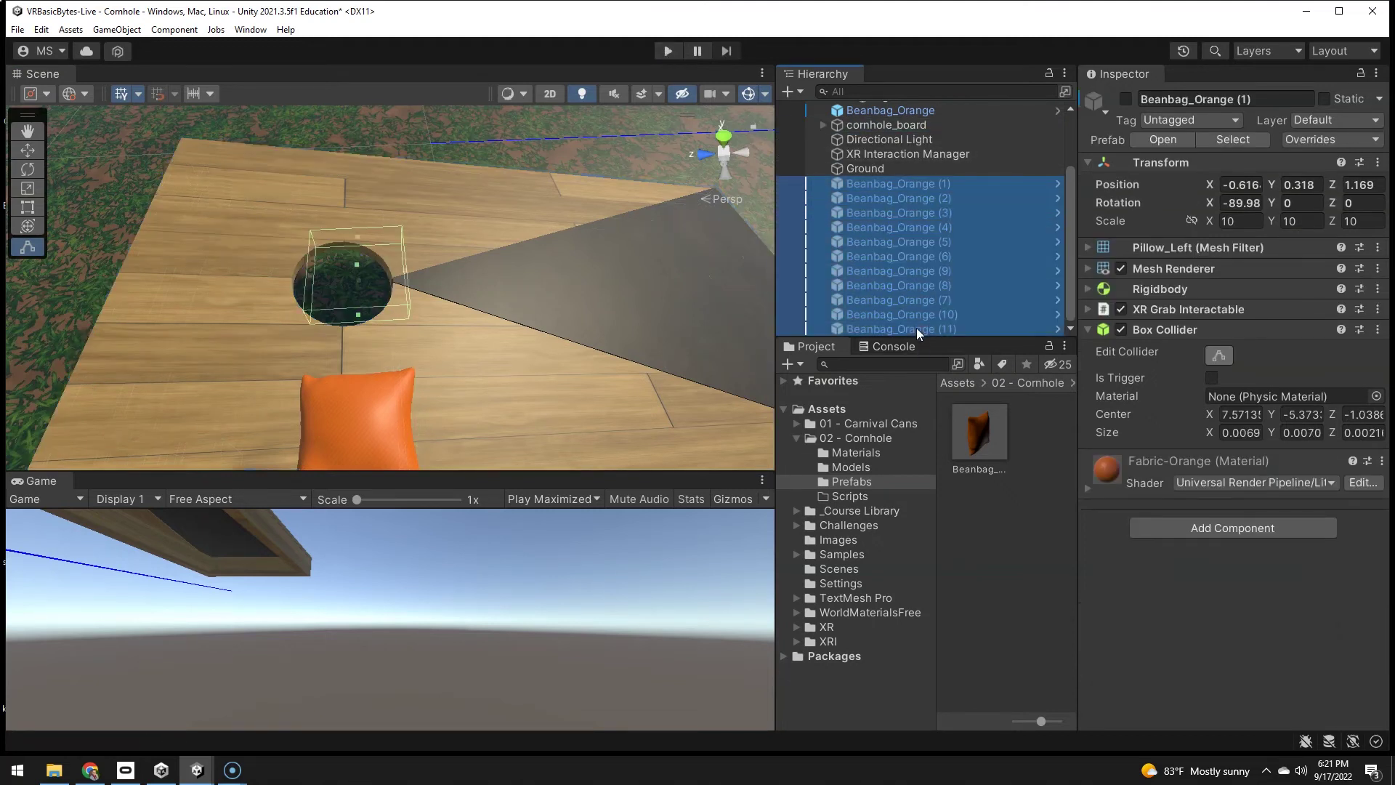
{"action": "left_click", "coordinate": [1125, 99]}
{"action": "left_click", "coordinate": [668, 51]}
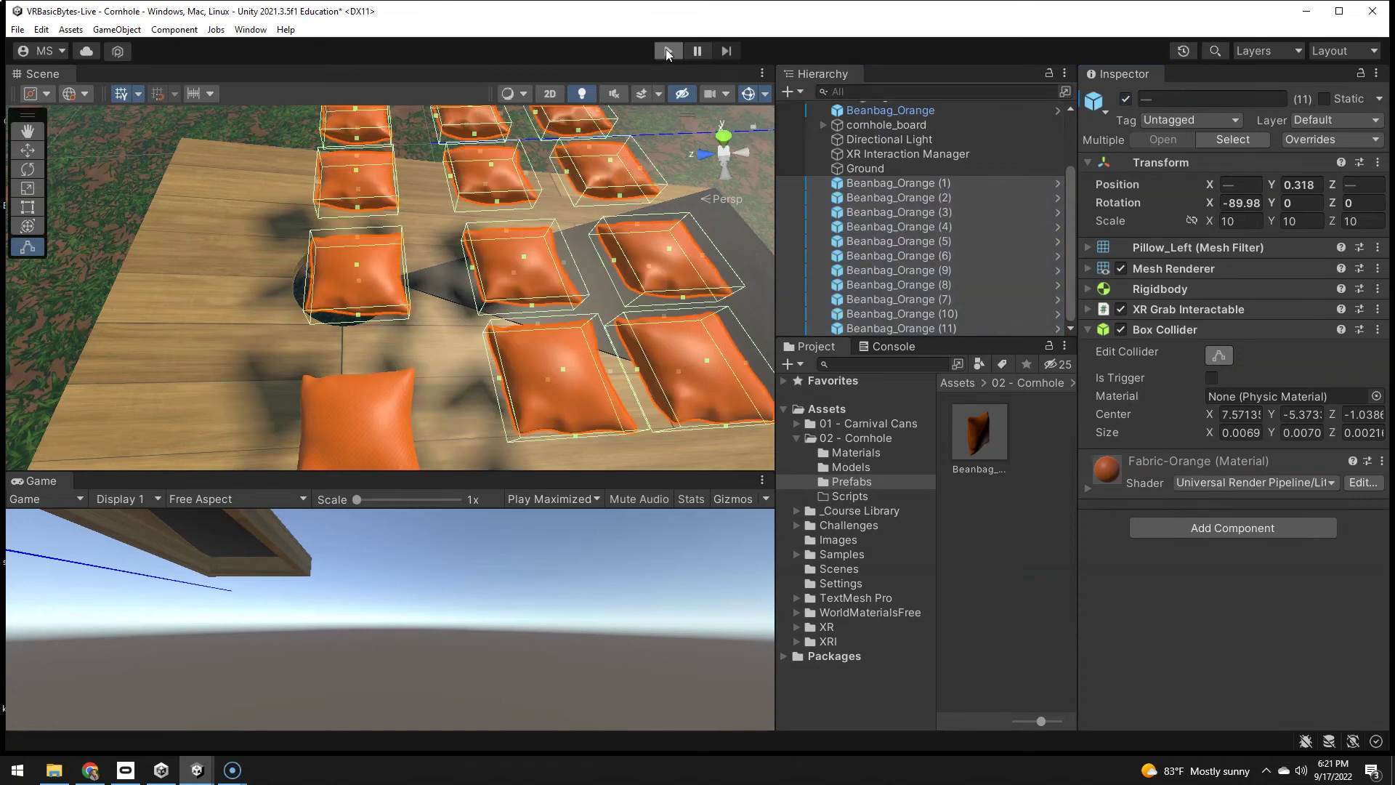
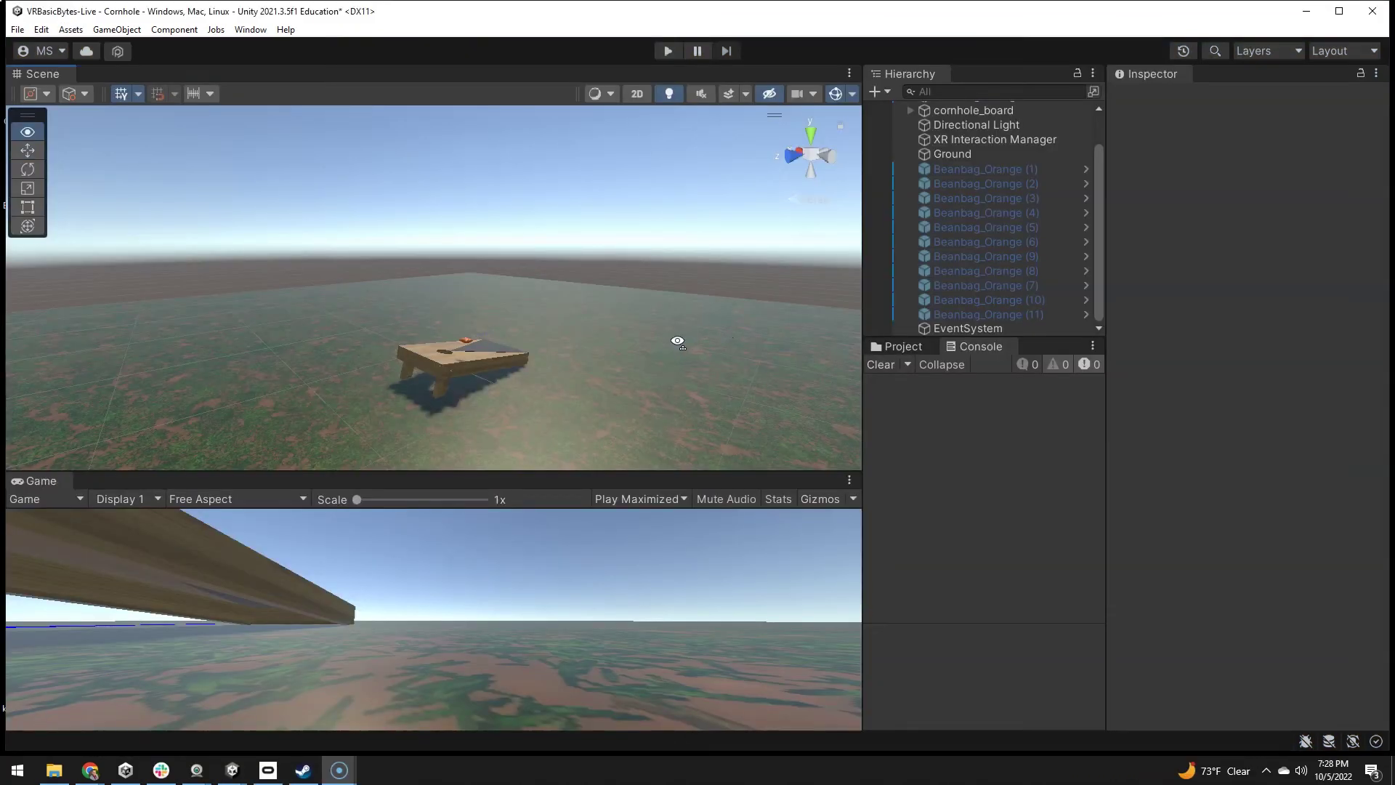
Add a UI Image on a new Canvas in the scene.
{"action": "right_click_drag", "start_coordinate": [717, 325], "coordinate": [631, 344]}
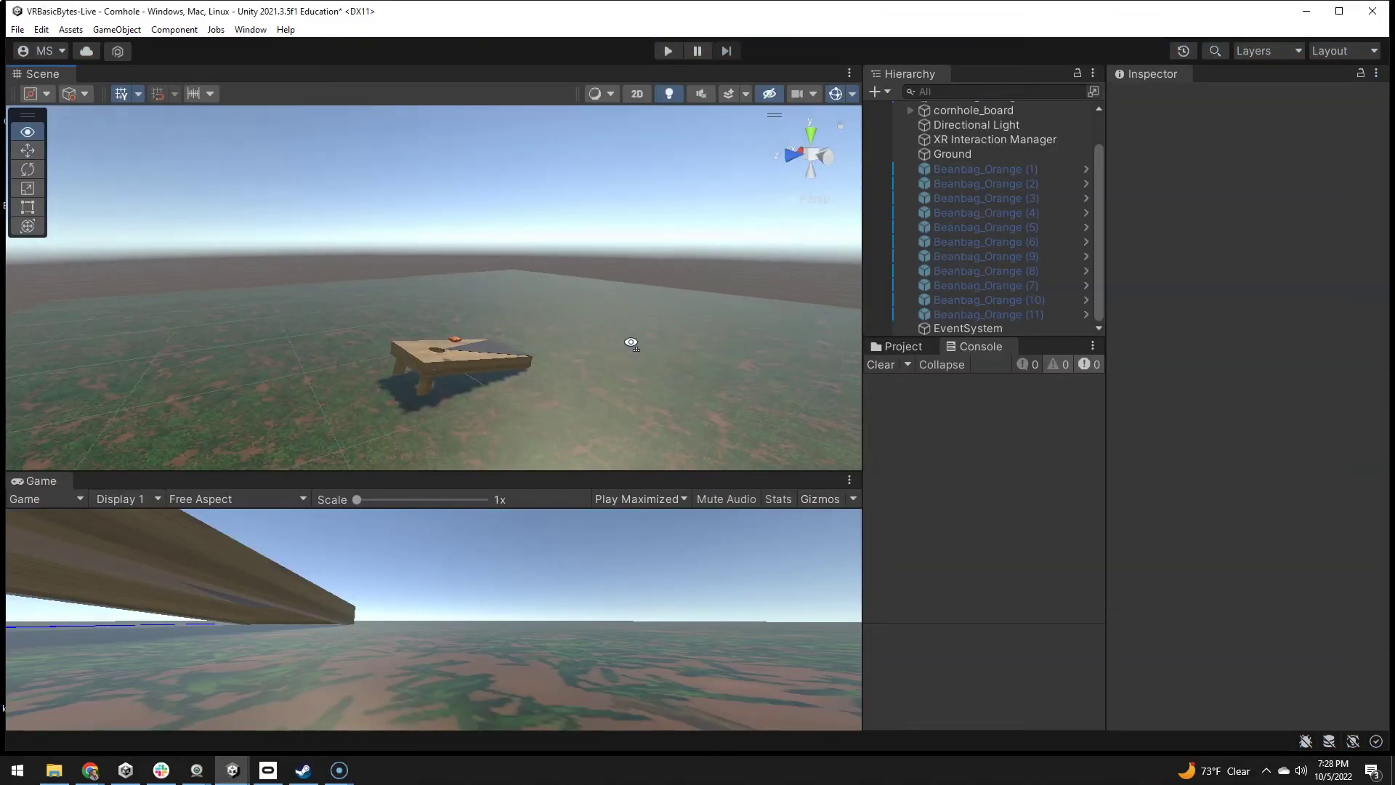
{"action": "left_click", "coordinate": [117, 29]}
{"action": "mouse_move", "coordinate": [224, 176]}
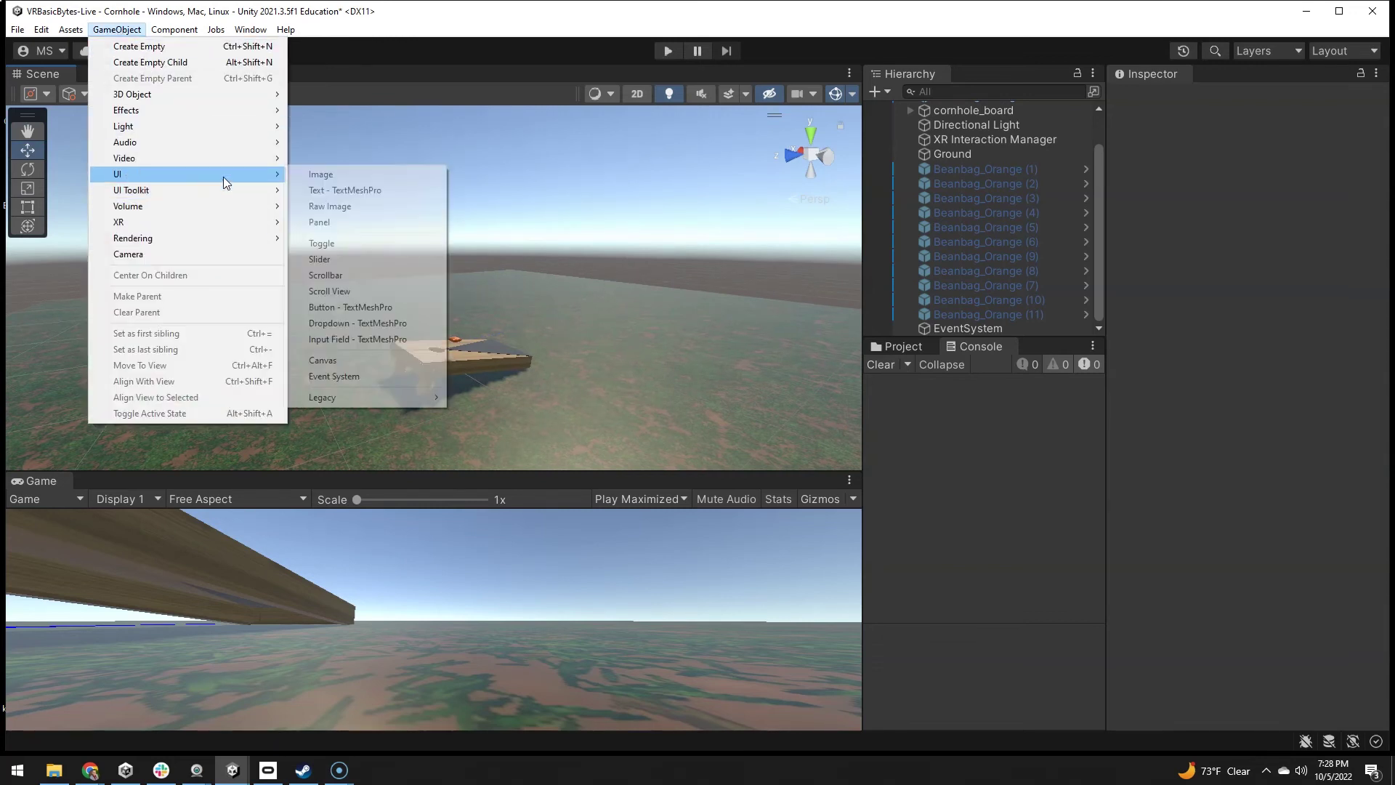
{"action": "left_click", "coordinate": [329, 181]}
{"action": "right_click_drag", "start_coordinate": [393, 280], "coordinate": [465, 327]}
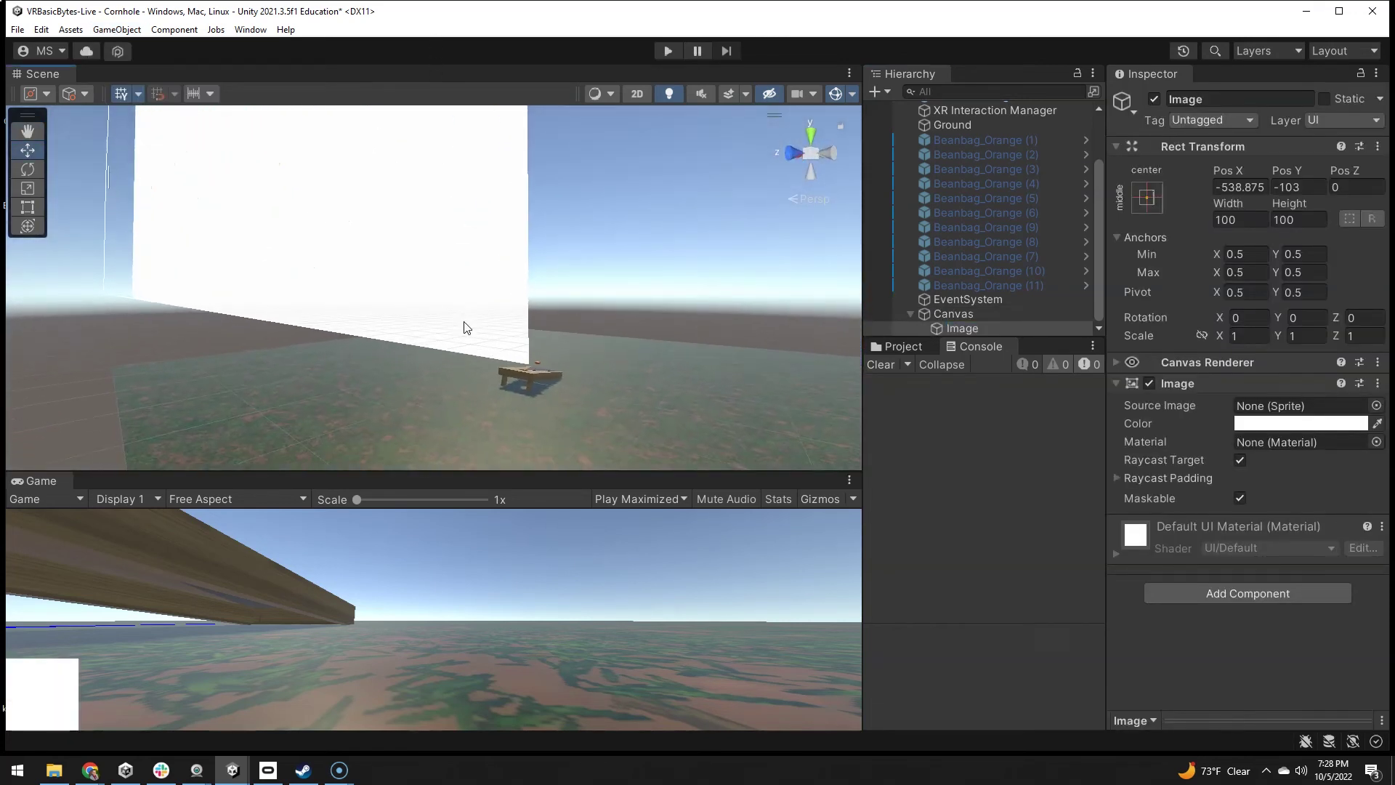
Set the Canvas render mode to World Space and its scale to 0.1 on X, Y and Z.
{"action": "left_click", "coordinate": [943, 313]}
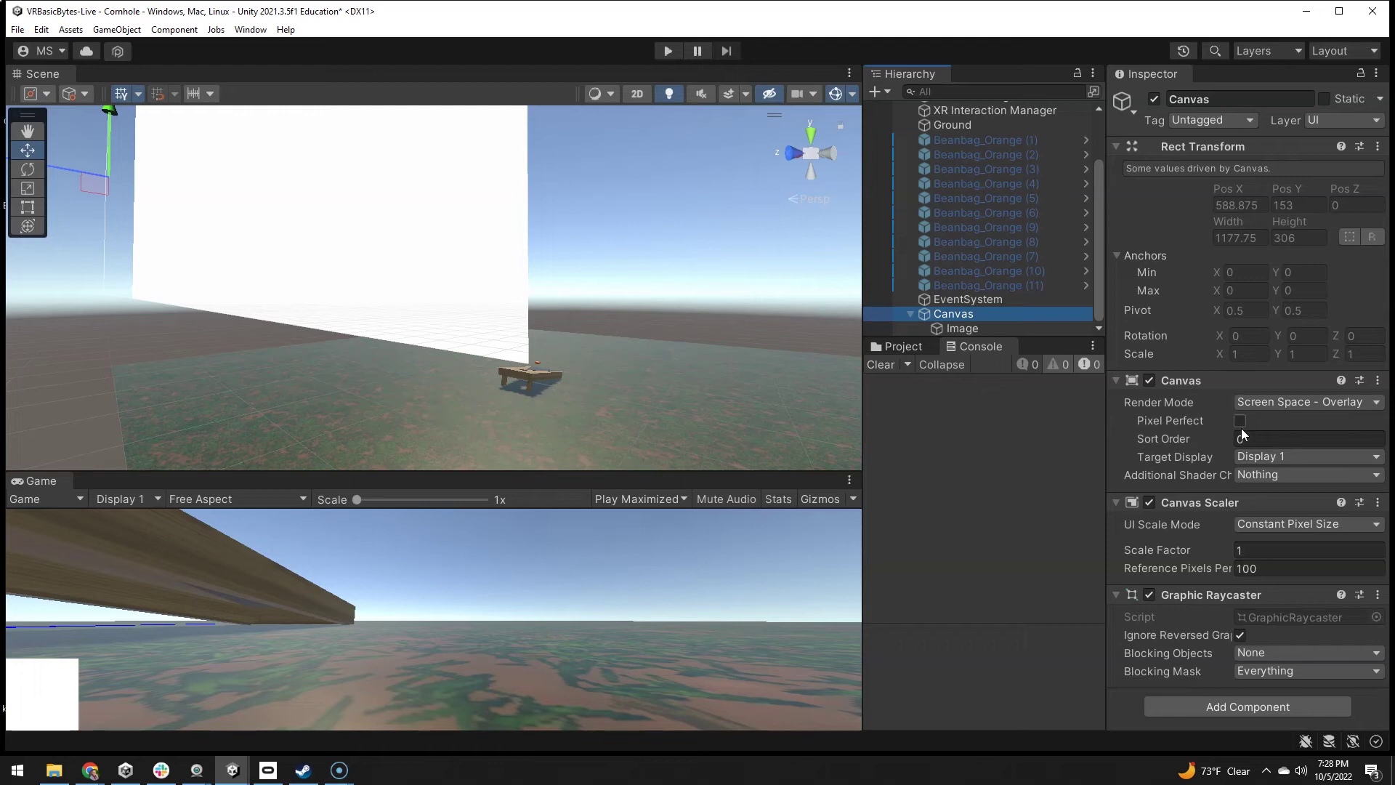
{"action": "left_click", "coordinate": [1272, 402]}
{"action": "left_click", "coordinate": [1266, 455]}
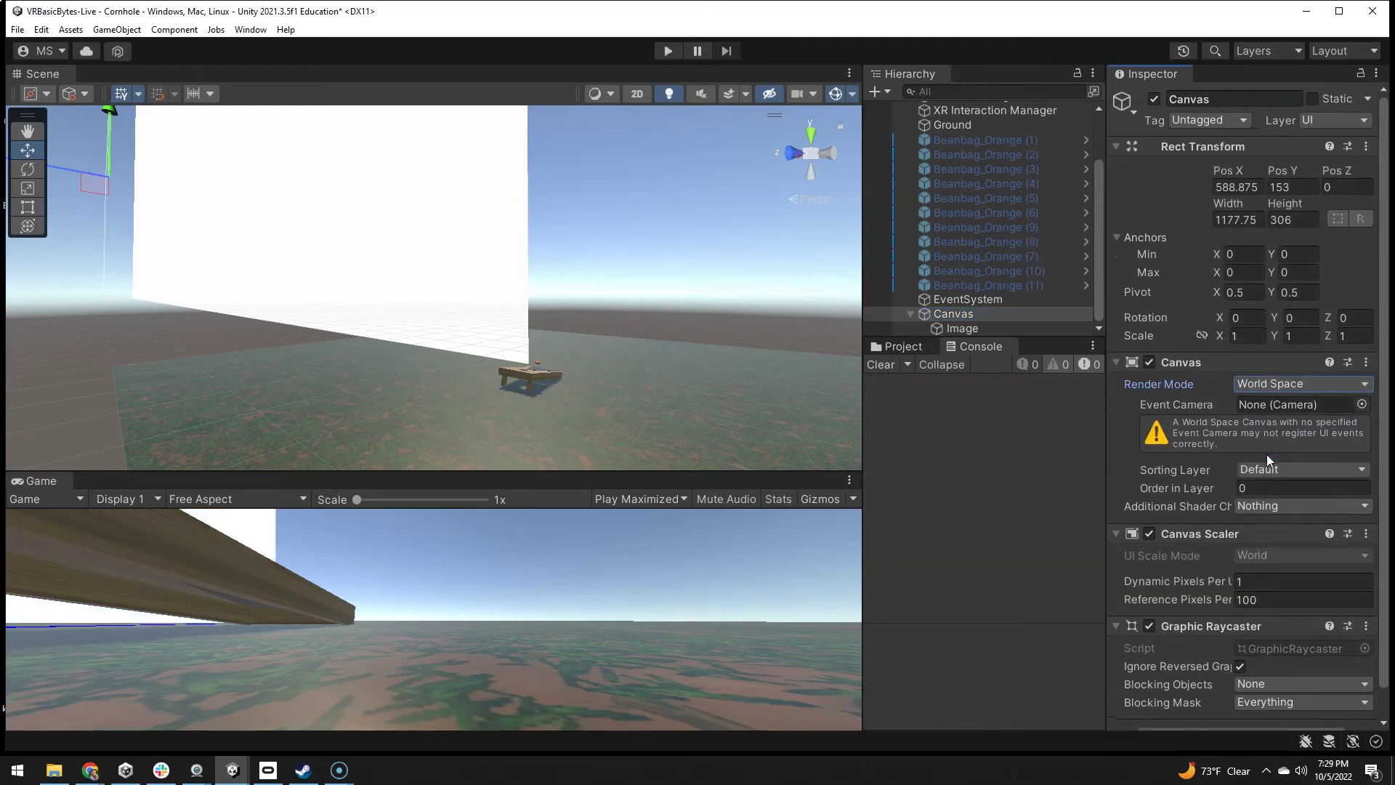
{"action": "left_click", "coordinate": [1229, 335]}
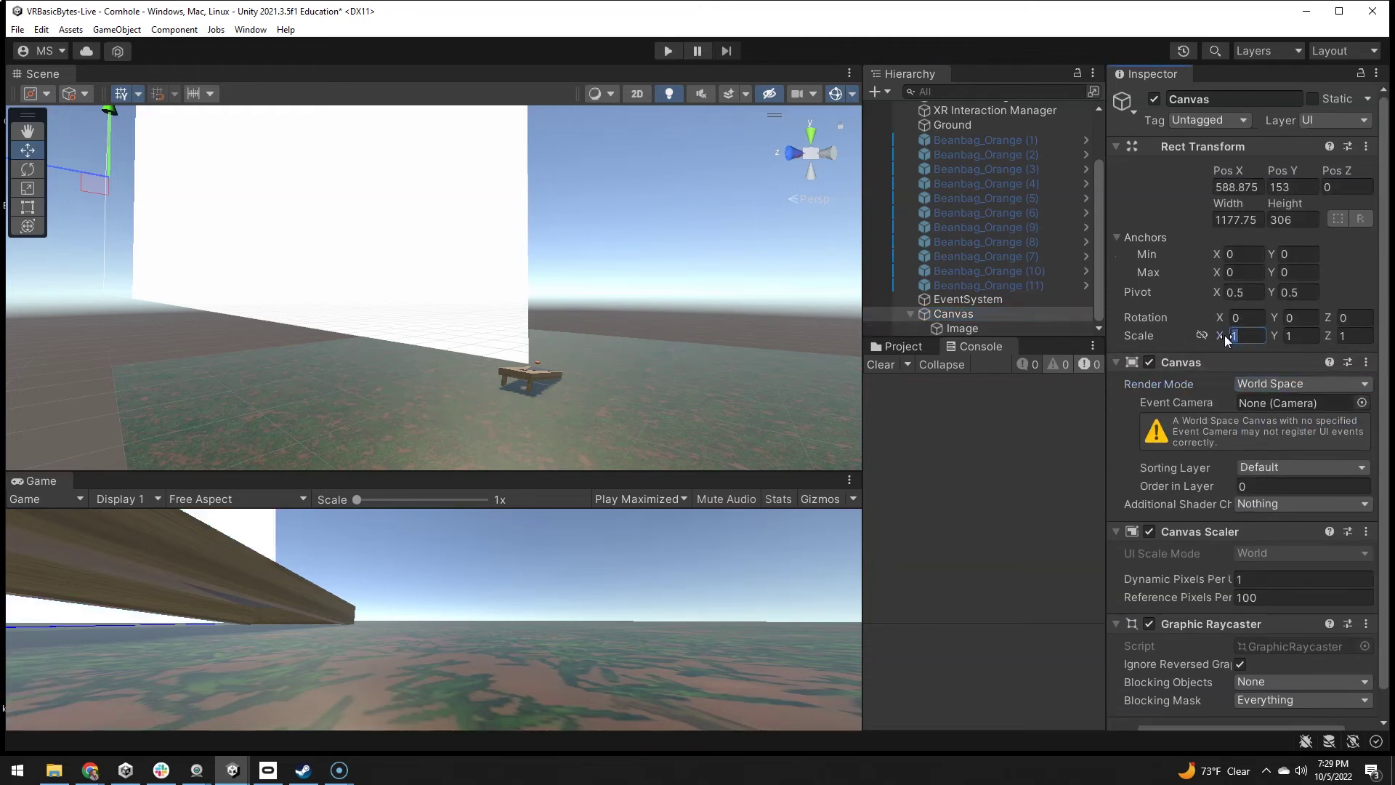
{"action": "type", "text": ".1"}
{"action": "key", "text": "Tab"}
{"action": "type", "text": ".1"}
{"action": "key", "text": "Tab"}
{"action": "type", "text": ".1"}
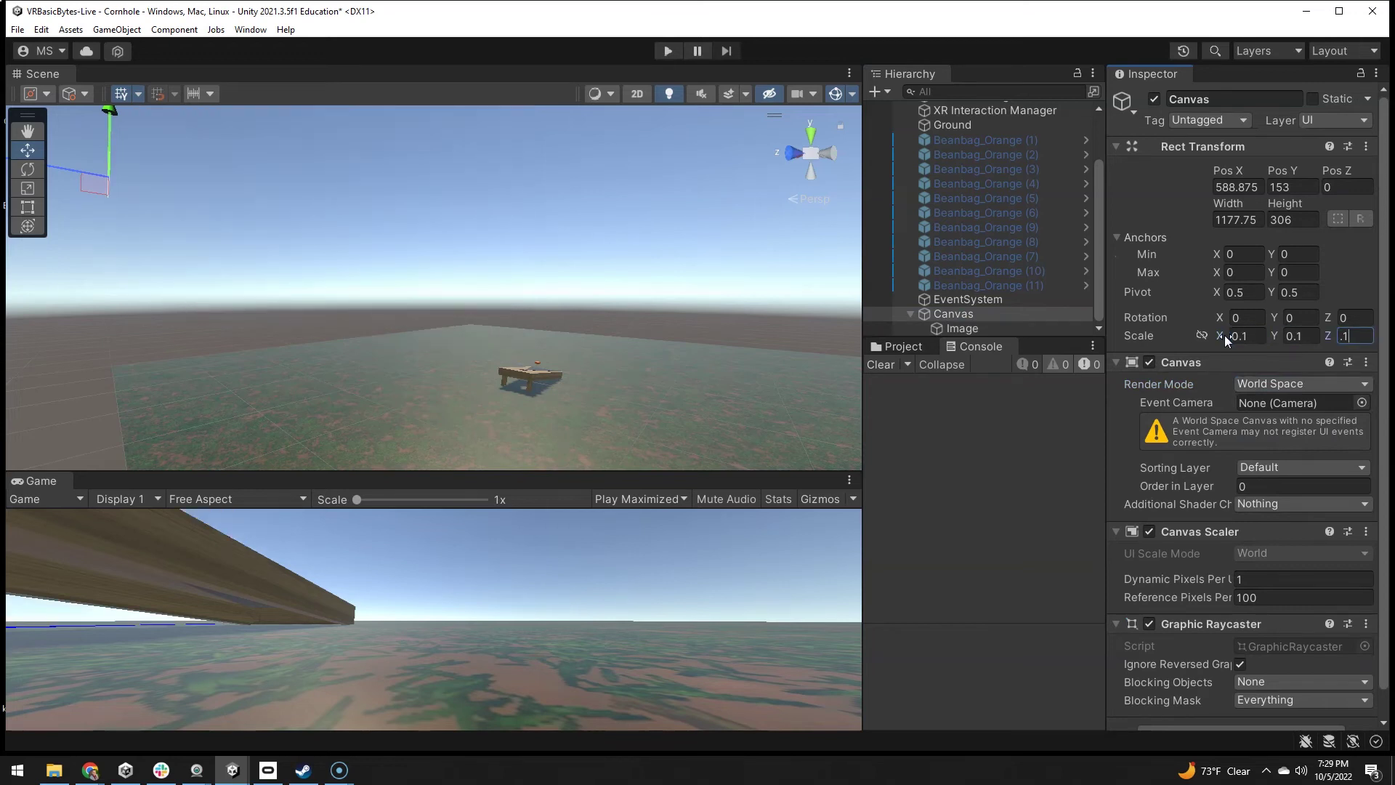
Set Pos X and Pos Y to 0 for both the Canvas and its child Image.
{"action": "left_click", "coordinate": [1244, 186]}
{"action": "type", "text": "0"}
{"action": "key", "text": "Tab"}
{"action": "type", "text": "0"}
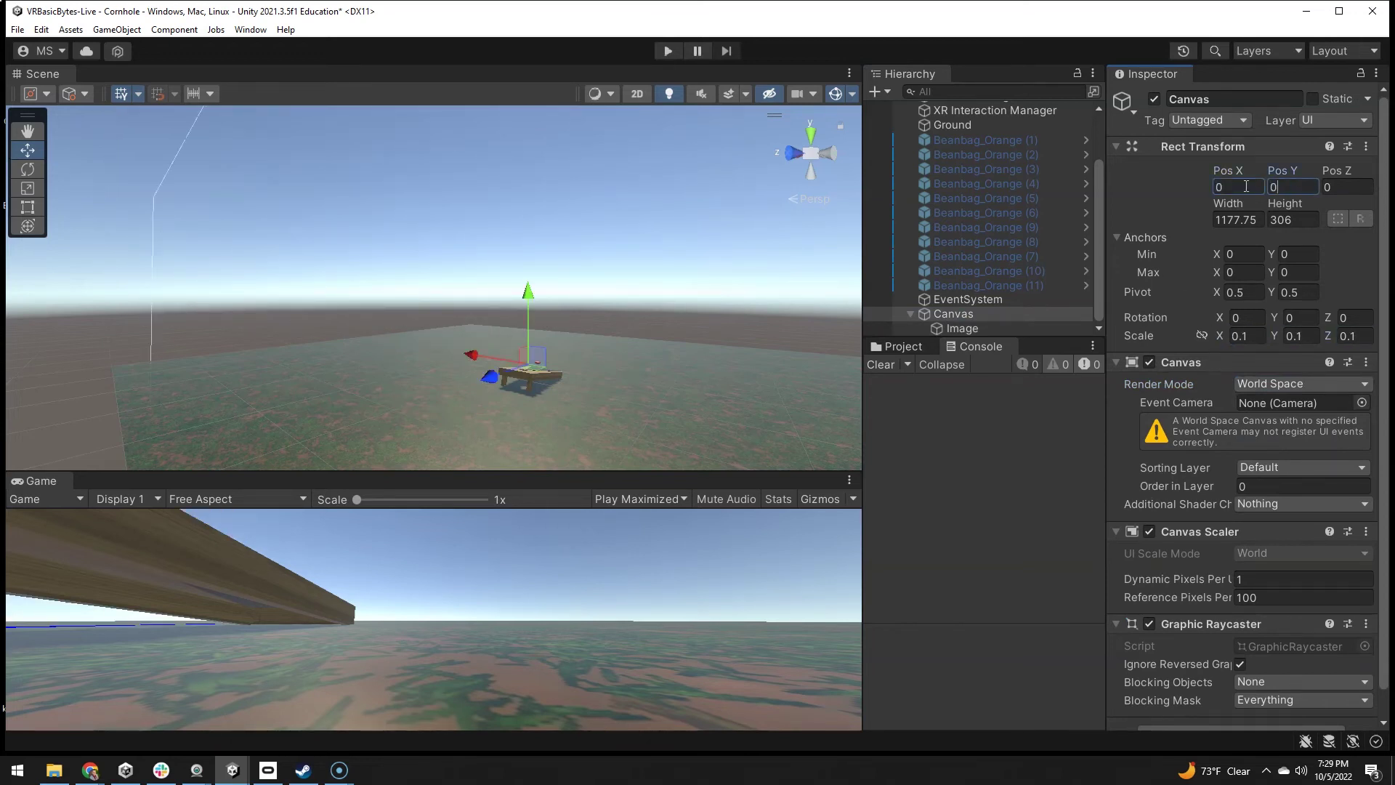
{"action": "left_click", "coordinate": [970, 329]}
{"action": "left_click", "coordinate": [1227, 187]}
{"action": "type", "text": "0"}
{"action": "key", "text": "Tab"}
{"action": "type", "text": "0"}
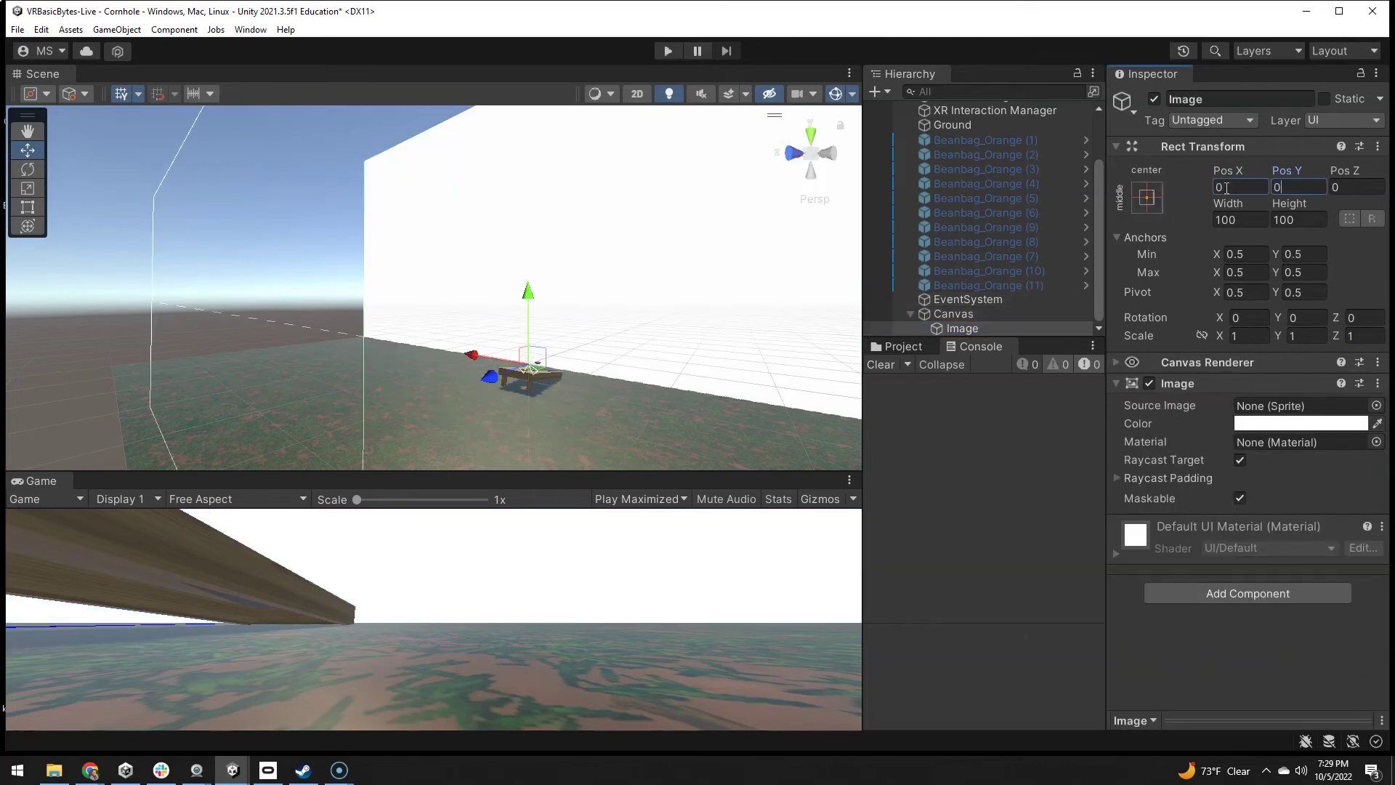
{"action": "left_click_drag", "start_coordinate": [610, 312], "coordinate": [649, 300], "text": "alt"}
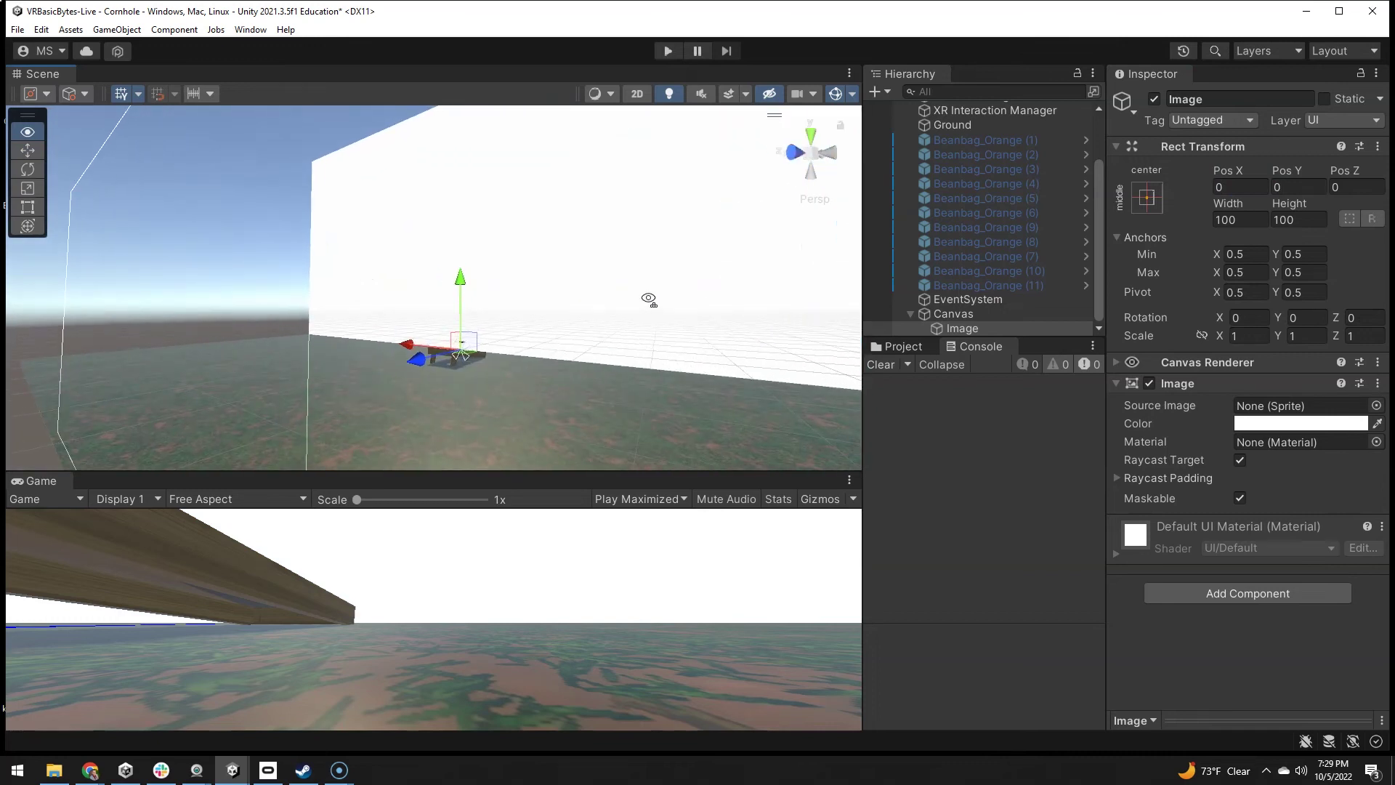
Set the Canvas width to 80 and height to 60.
{"action": "left_click", "coordinate": [969, 314]}
{"action": "left_click", "coordinate": [1242, 220]}
{"action": "type", "text": "80"}
{"action": "key", "text": "Tab"}
{"action": "type", "text": "60"}
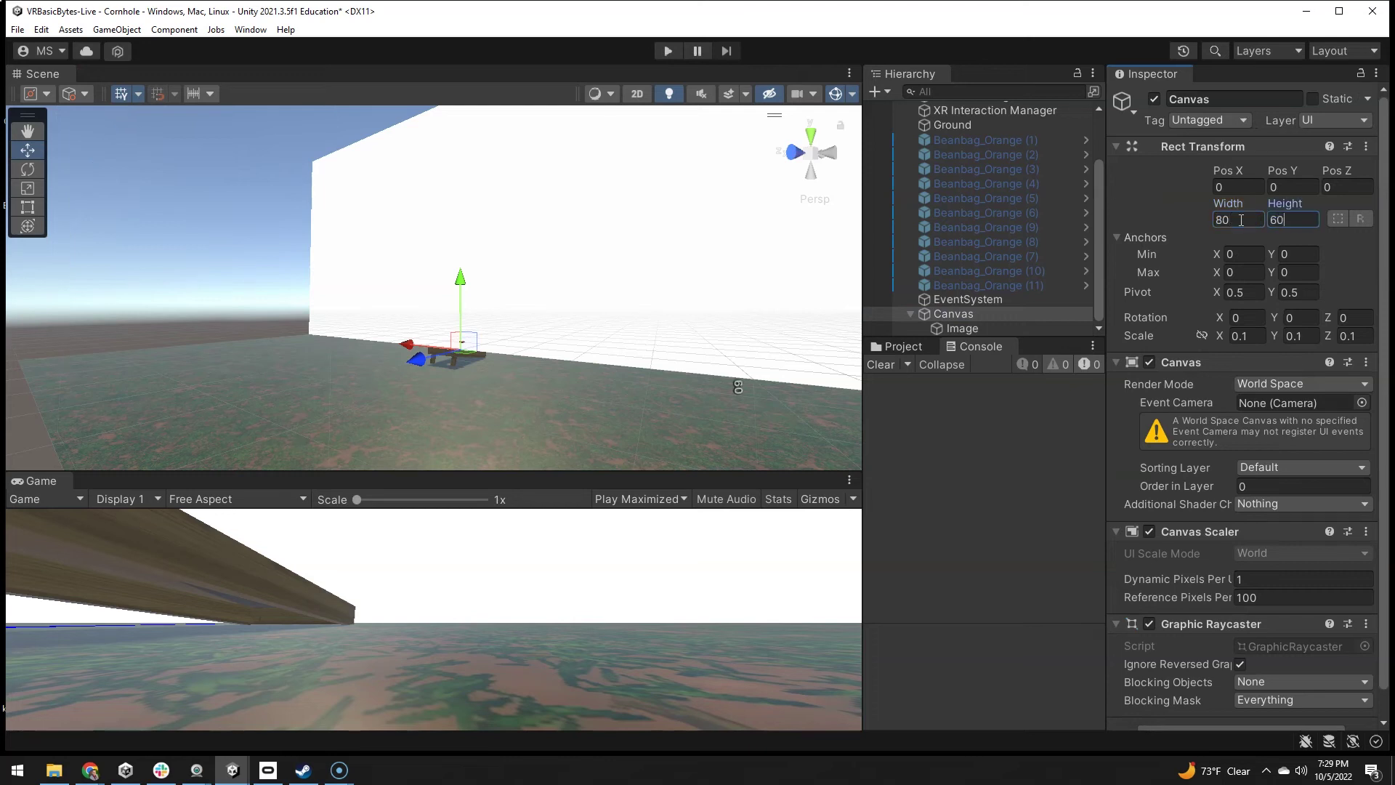
Set the Image's scale to 0.2 on X, Y and Z.
{"action": "left_click", "coordinate": [960, 327]}
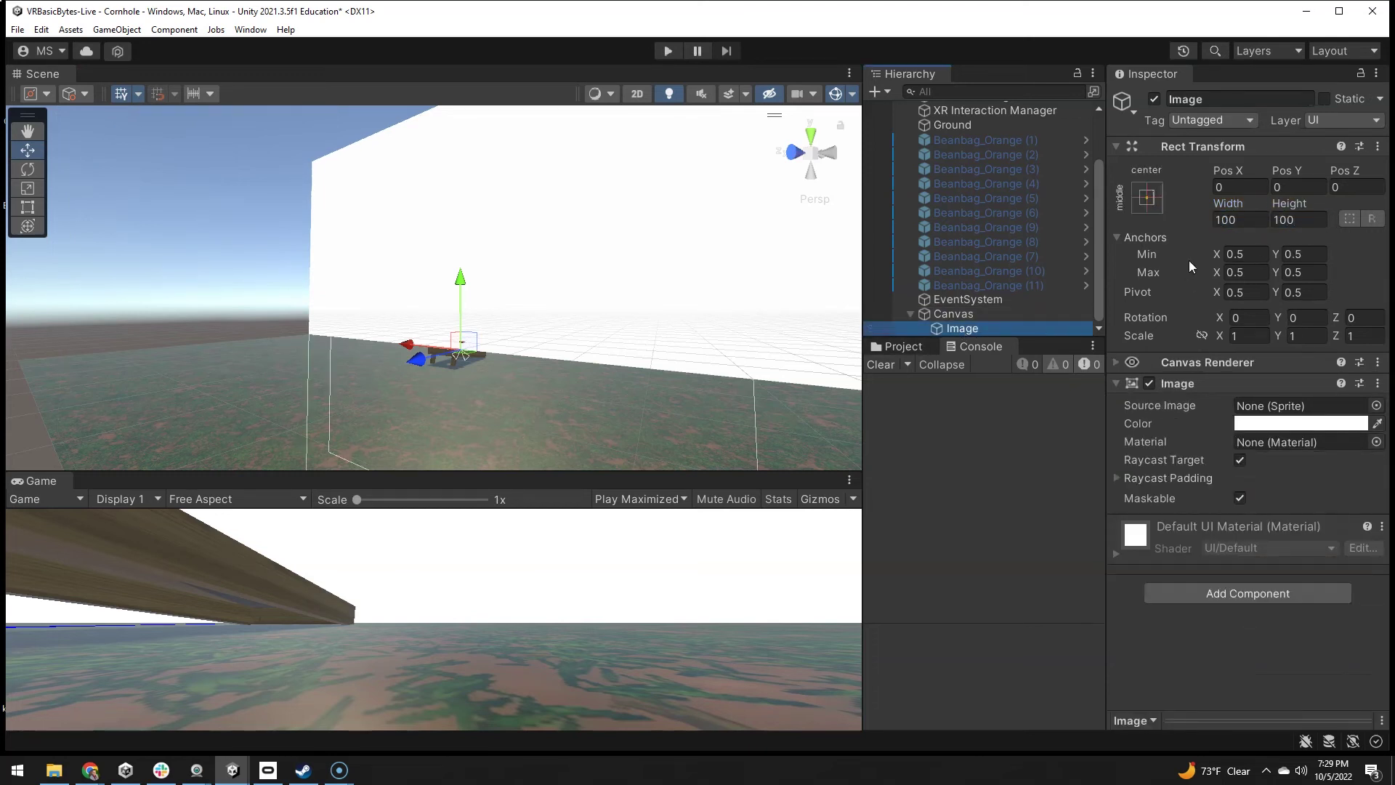
{"action": "left_click", "coordinate": [1256, 340]}
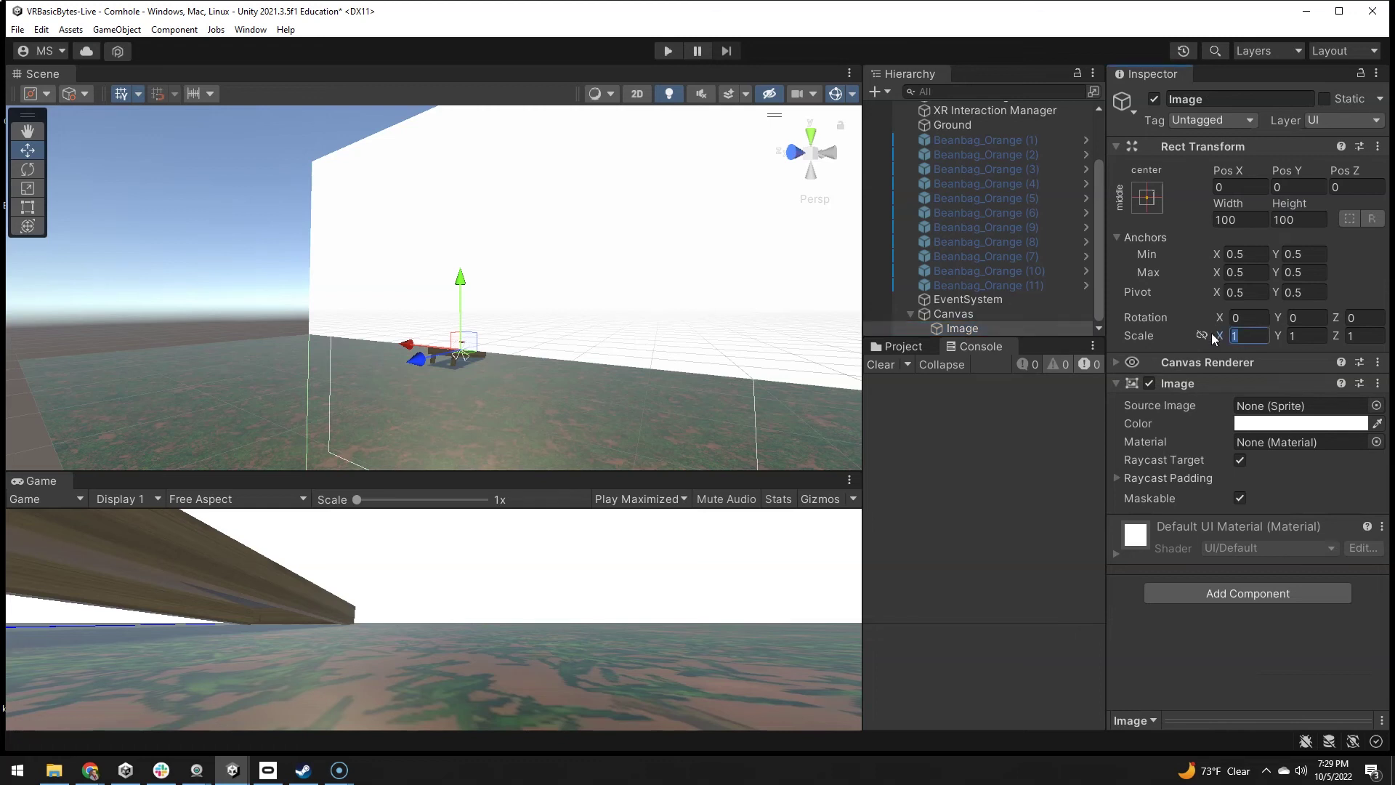
{"action": "type", "text": ".2"}
{"action": "key", "text": "Tab"}
{"action": "type", "text": ".2"}
{"action": "key", "text": "Tab"}
{"action": "type", "text": ".2"}
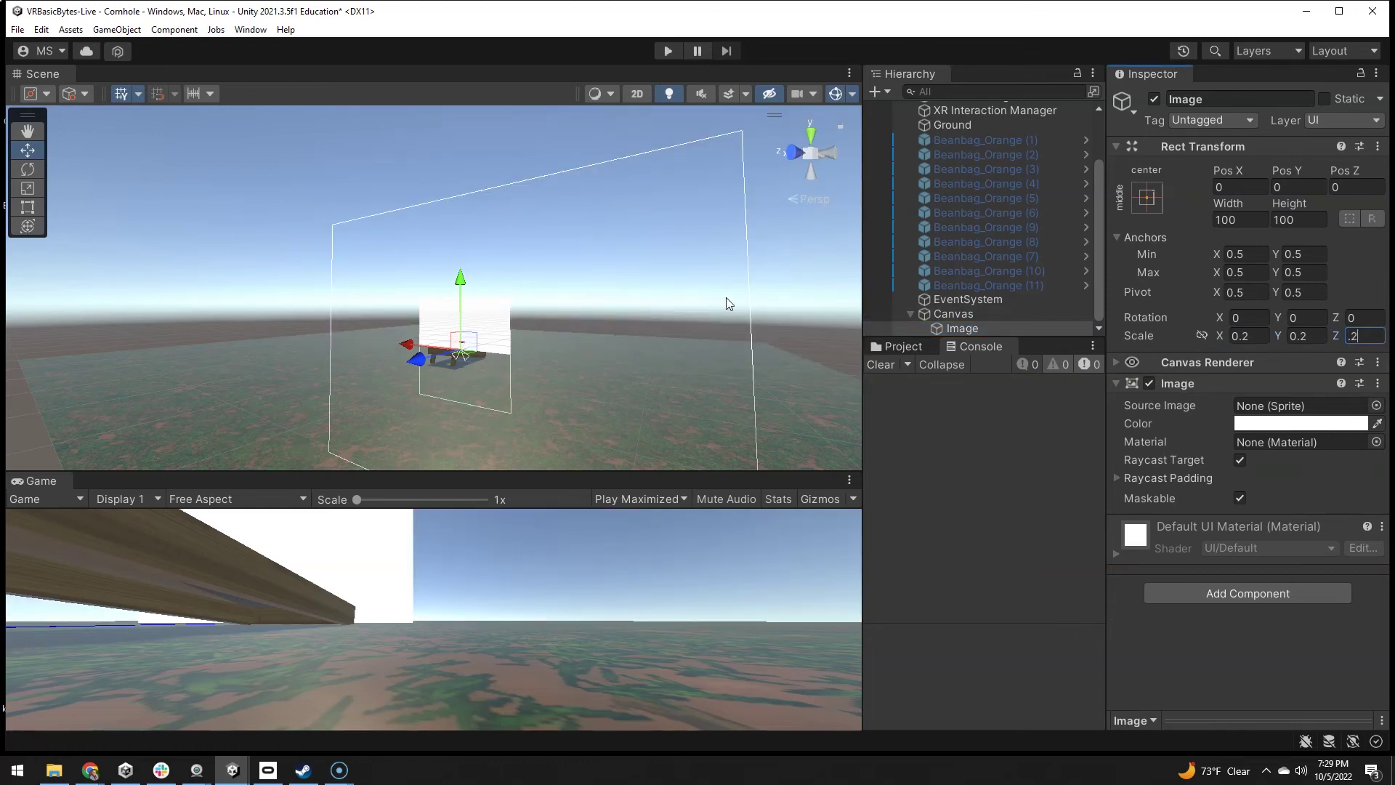
{"action": "key", "text": "Return"}
{"action": "scroll", "coordinate": [726, 303], "scroll_direction": "up", "scroll_amount": 6}
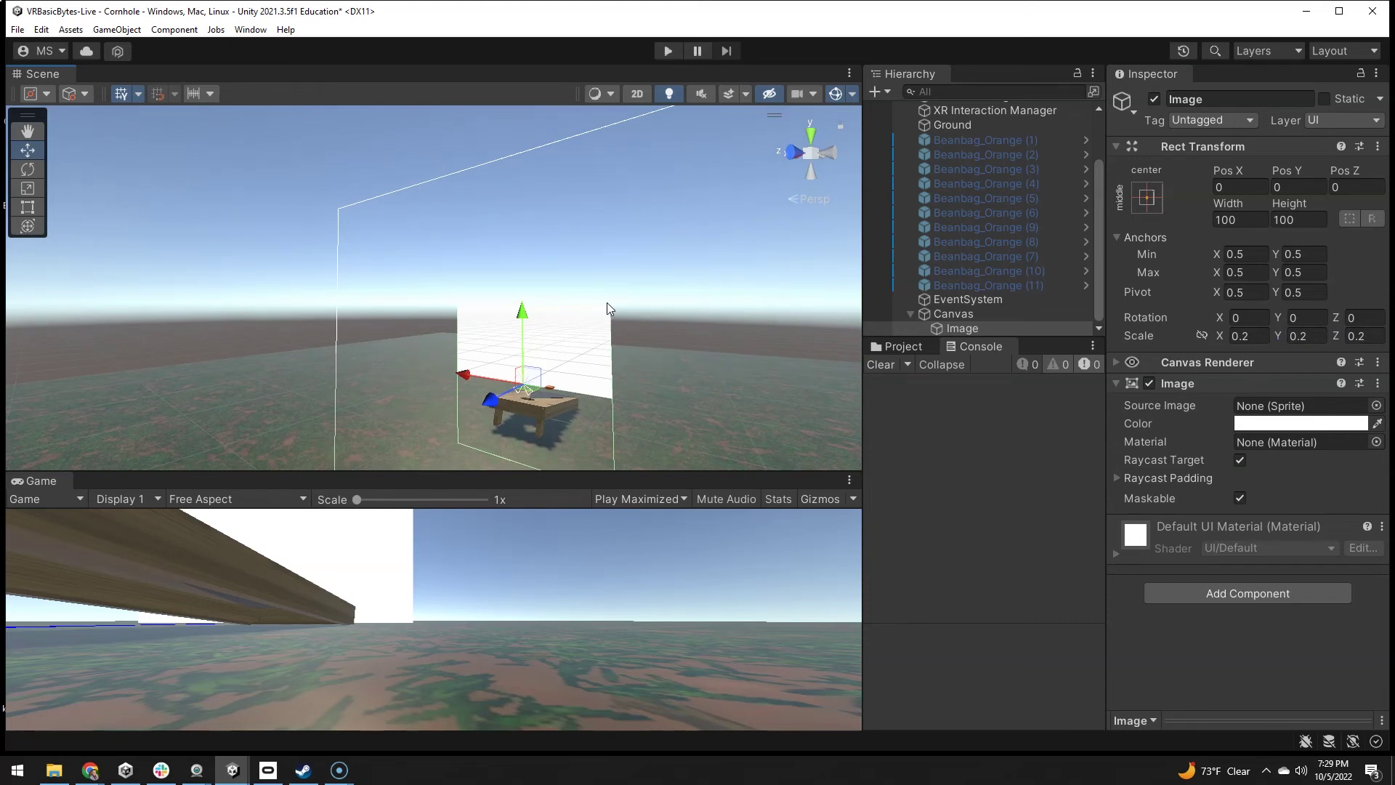
Try rotating and uniformly scaling the Image with the transform tools, undoing each change.
{"action": "key", "text": "q"}
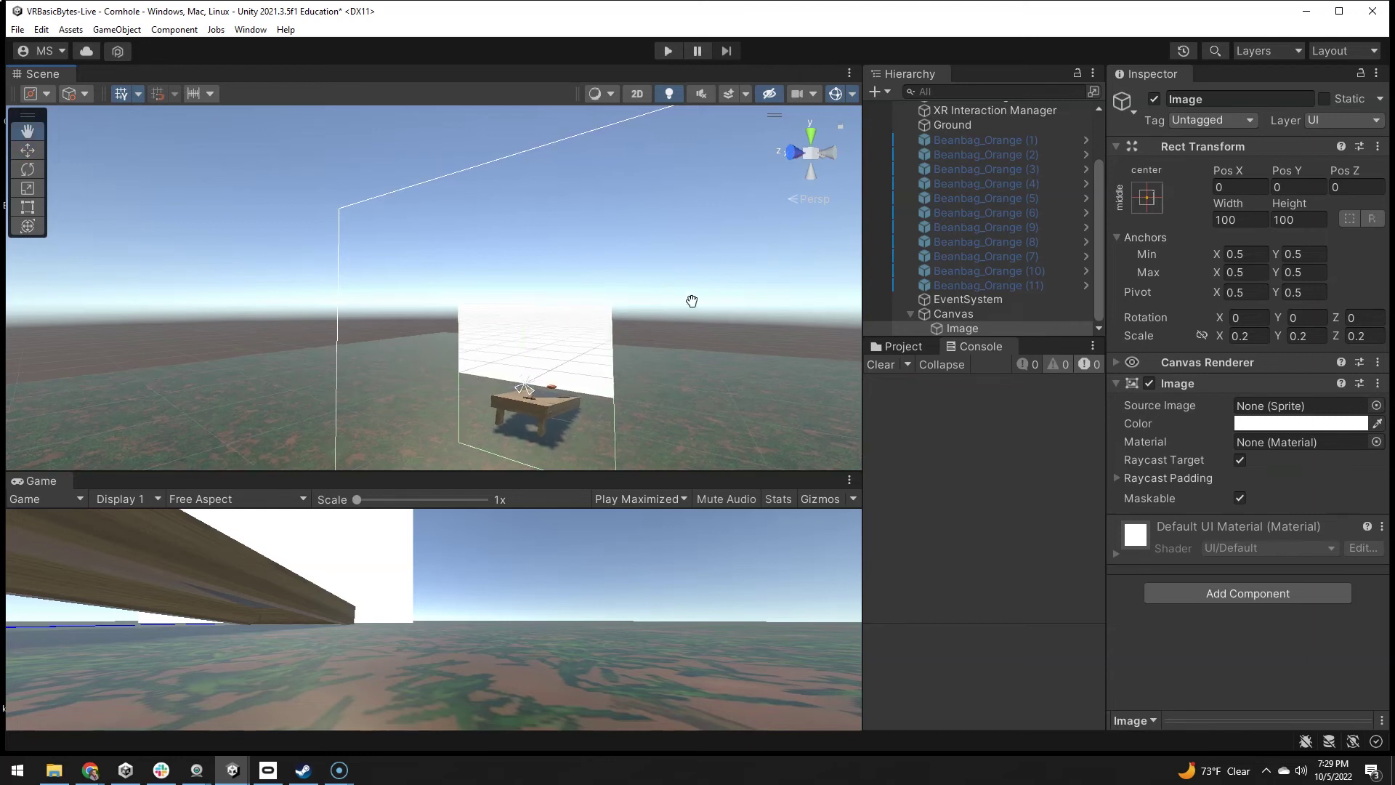
{"action": "left_click_drag", "start_coordinate": [691, 313], "coordinate": [682, 313]}
{"action": "key", "text": "w"}
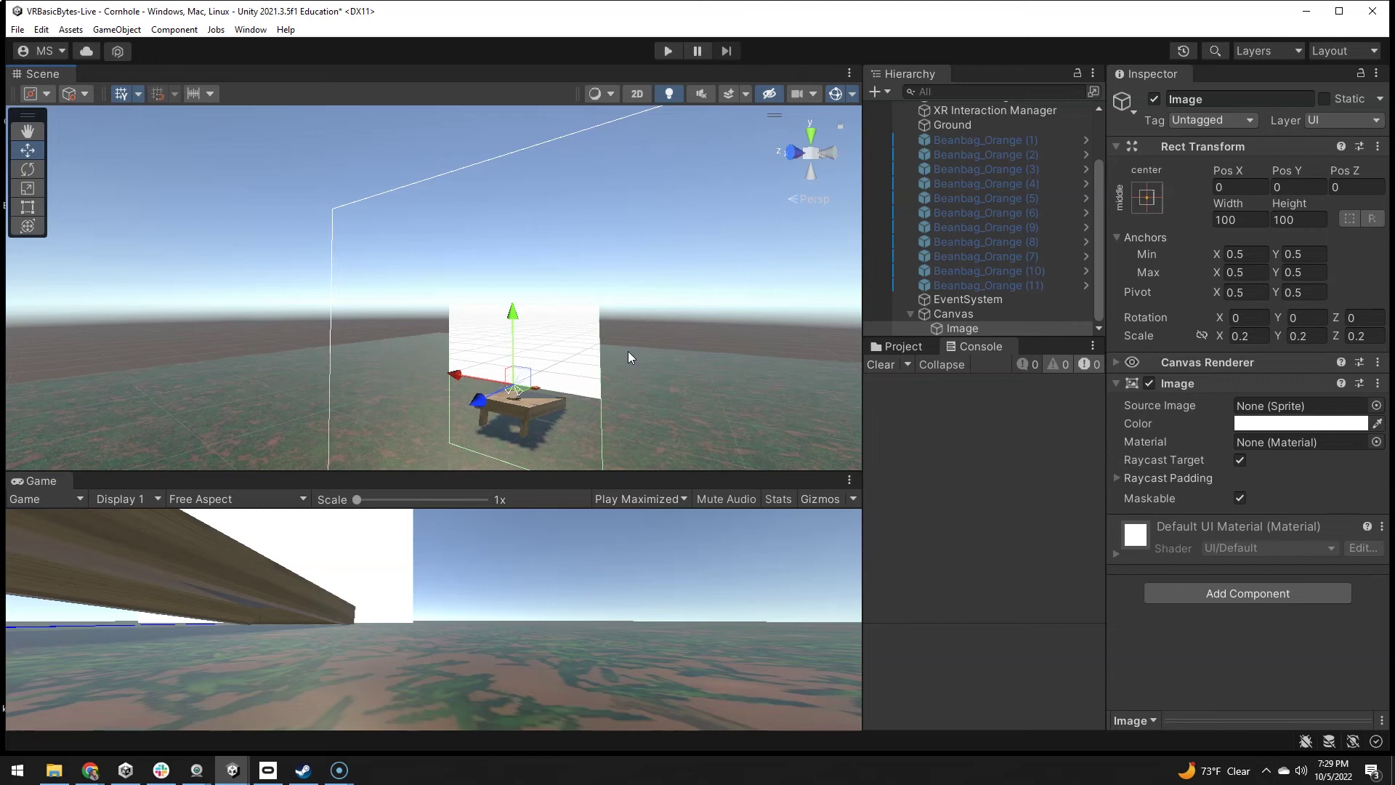
{"action": "key", "text": "e"}
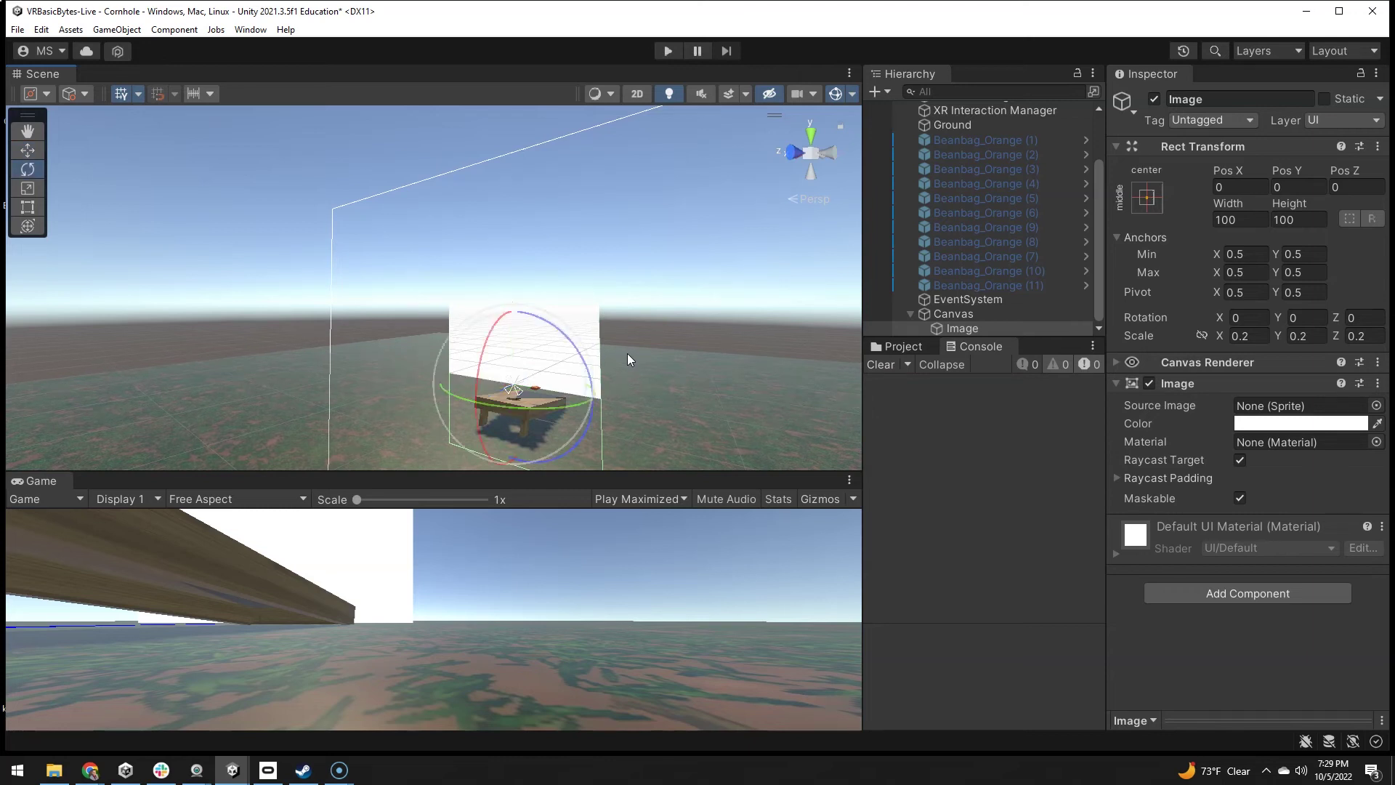
{"action": "left_click_drag", "start_coordinate": [482, 367], "coordinate": [534, 396]}
{"action": "key", "text": "ctrl+z"}
{"action": "key", "text": "r"}
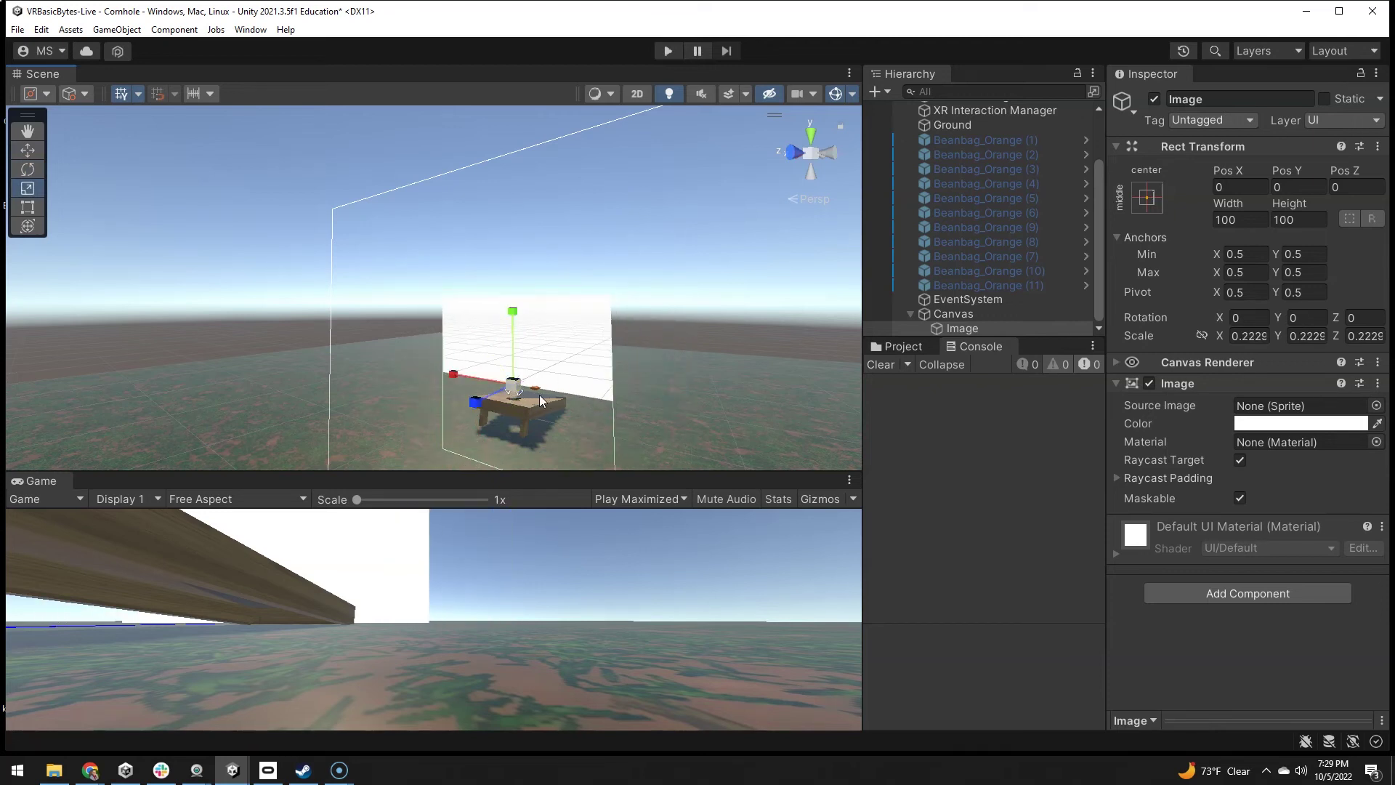
{"action": "key", "text": "ctrl+z"}
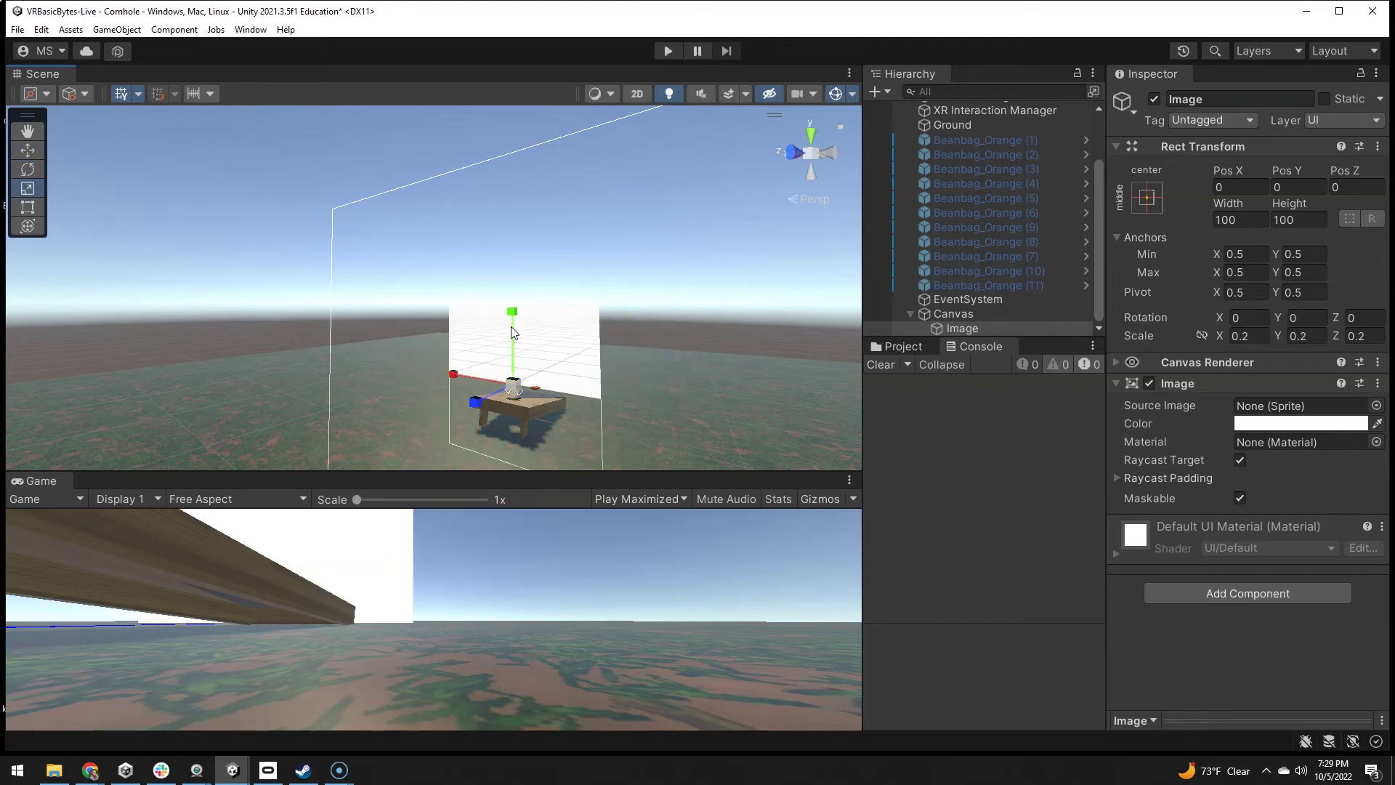
Shrink the Canvas uniformly to a scale of about 0.027 and raise it to Pos Y 0.75 above the board.
{"action": "left_click", "coordinate": [945, 314]}
{"action": "mouse_move", "coordinate": [618, 312]}
{"action": "right_mouse_down"}
{"action": "mouse_move", "coordinate": [613, 240]}
{"action": "mouse_move", "coordinate": [634, 312]}
{"action": "right_mouse_up"}
{"action": "left_click_drag", "start_coordinate": [465, 369], "coordinate": [410, 367]}
{"action": "key", "text": "w"}
{"action": "left_click_drag", "start_coordinate": [466, 298], "coordinate": [472, 232]}
{"action": "key", "text": "e"}
{"action": "key", "text": "r"}
{"action": "left_click_drag", "start_coordinate": [466, 298], "coordinate": [433, 306]}
{"action": "key", "text": "w"}
{"action": "left_click_drag", "start_coordinate": [466, 224], "coordinate": [424, 371]}
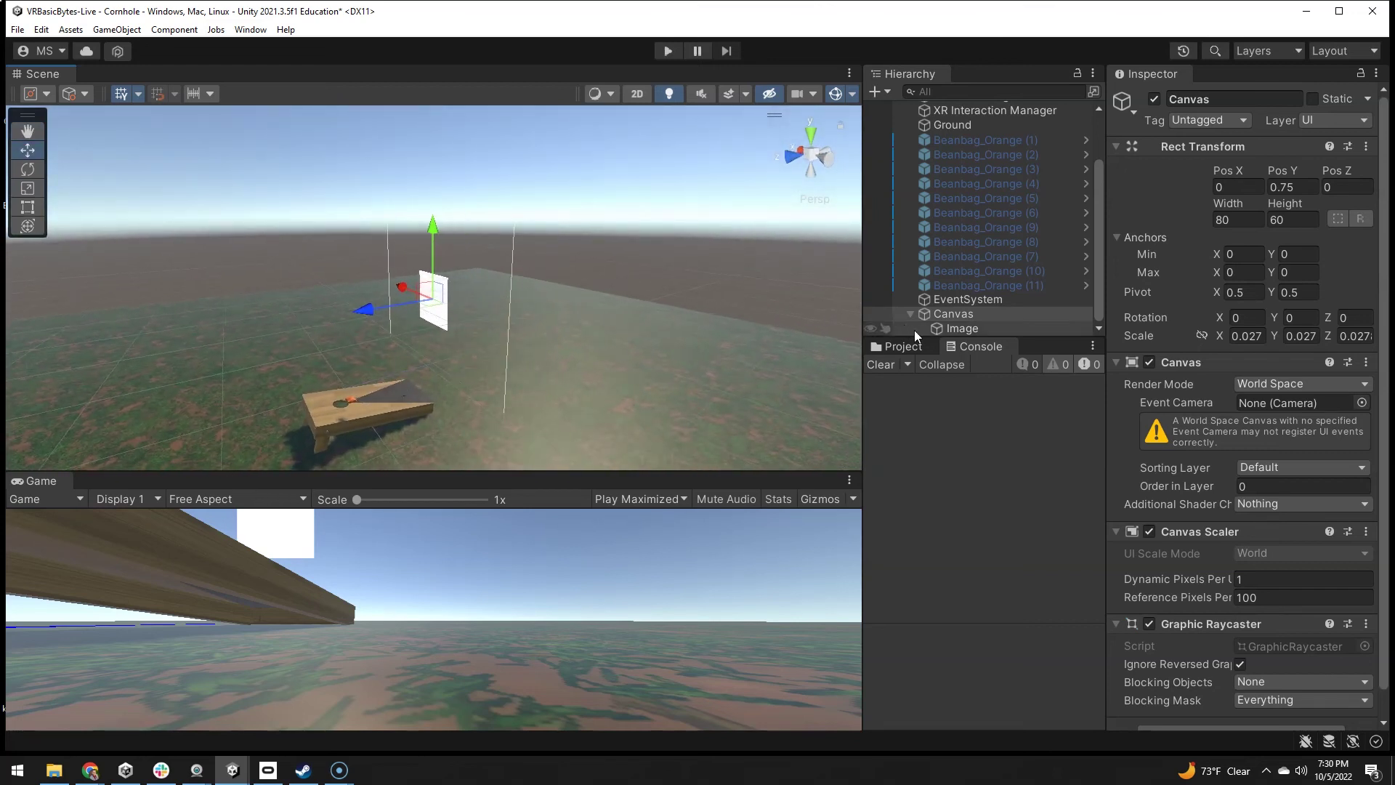
Stretch the Image horizontally to a scale of about 0.8 on X, with 0.283 on Y and Z.
{"action": "left_click", "coordinate": [952, 328]}
{"action": "key", "text": "e"}
{"action": "key", "text": "r"}
{"action": "left_click_drag", "start_coordinate": [442, 297], "coordinate": [353, 257]}
{"action": "left_click_drag", "start_coordinate": [410, 305], "coordinate": [442, 328], "text": "alt"}
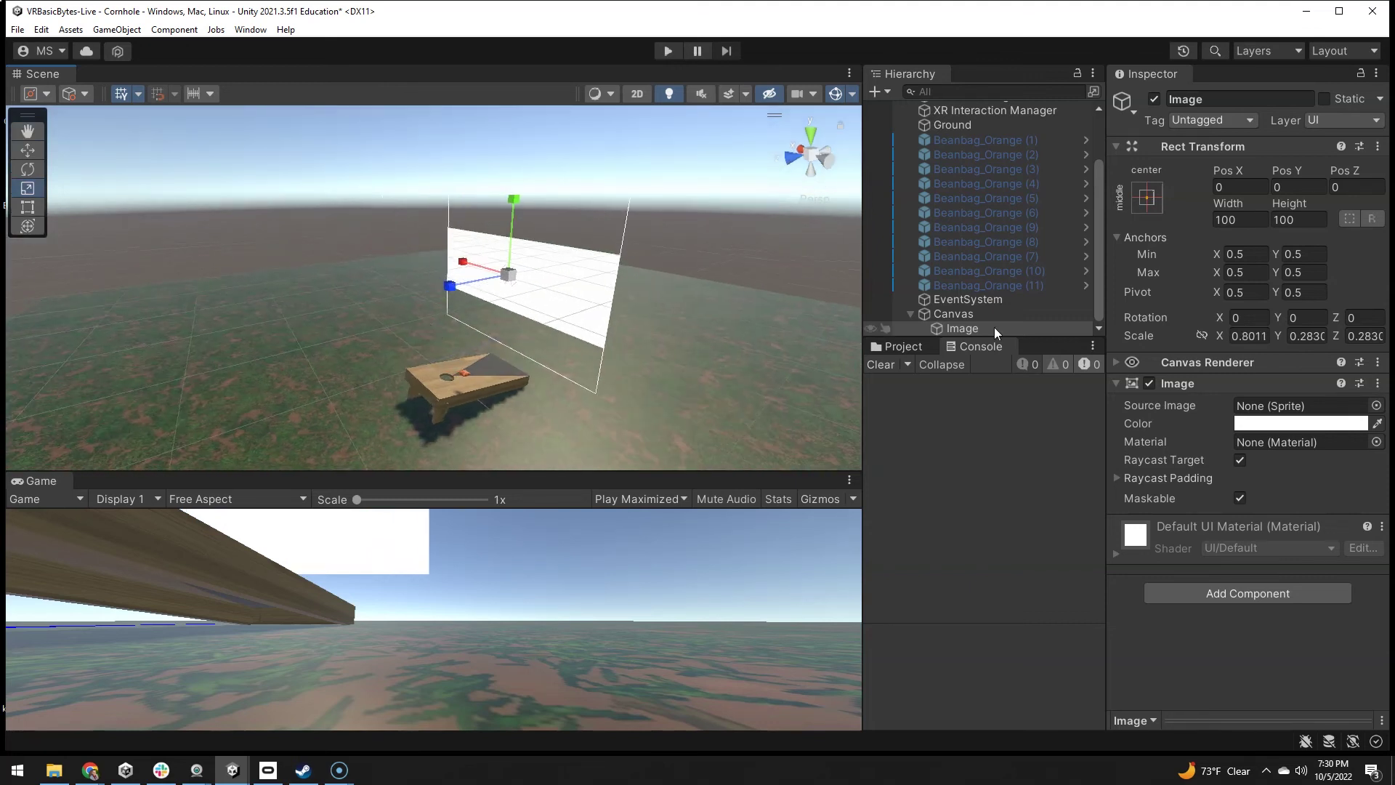
Set the Canvas's Y rotation to -90.
{"action": "left_click", "coordinate": [952, 314]}
{"action": "left_click", "coordinate": [1272, 318]}
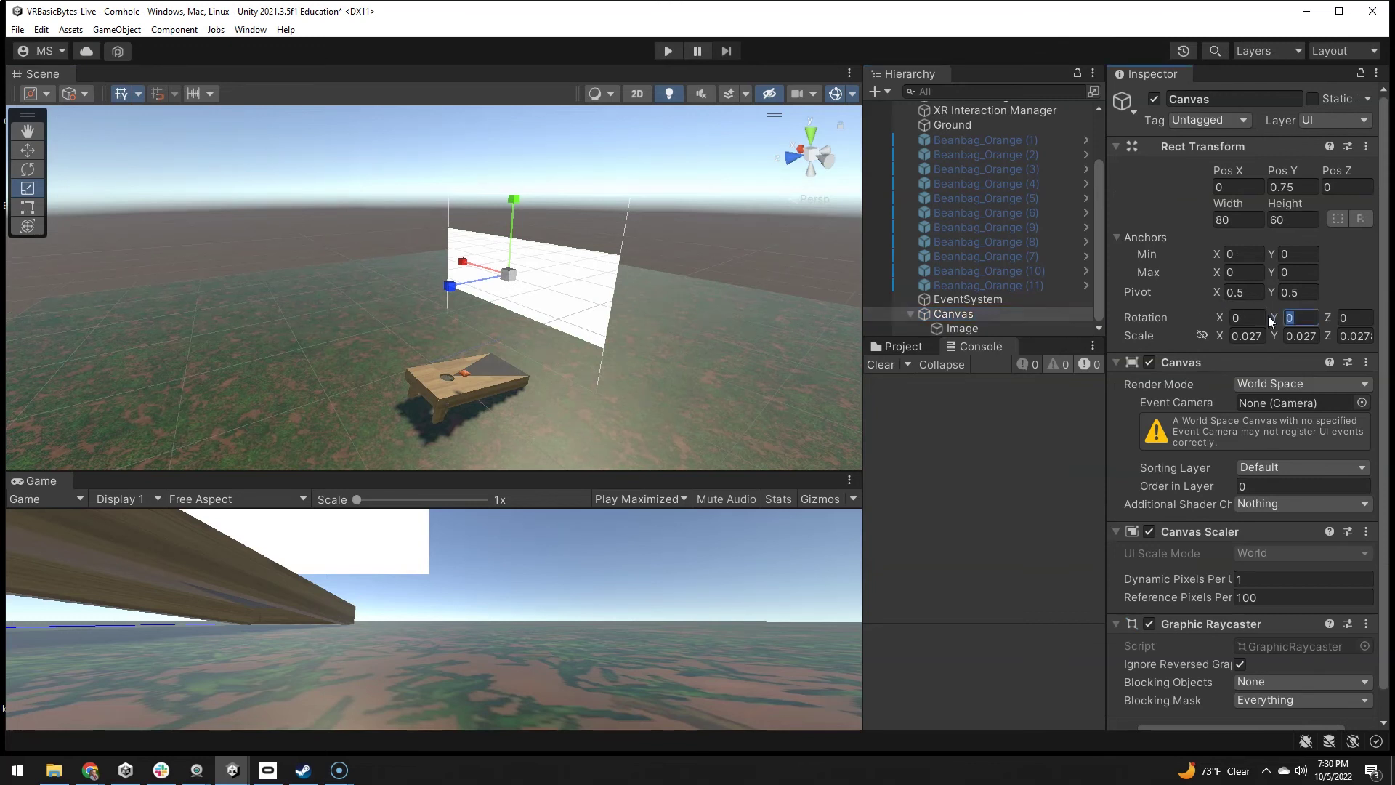
{"action": "type", "text": "-90"}
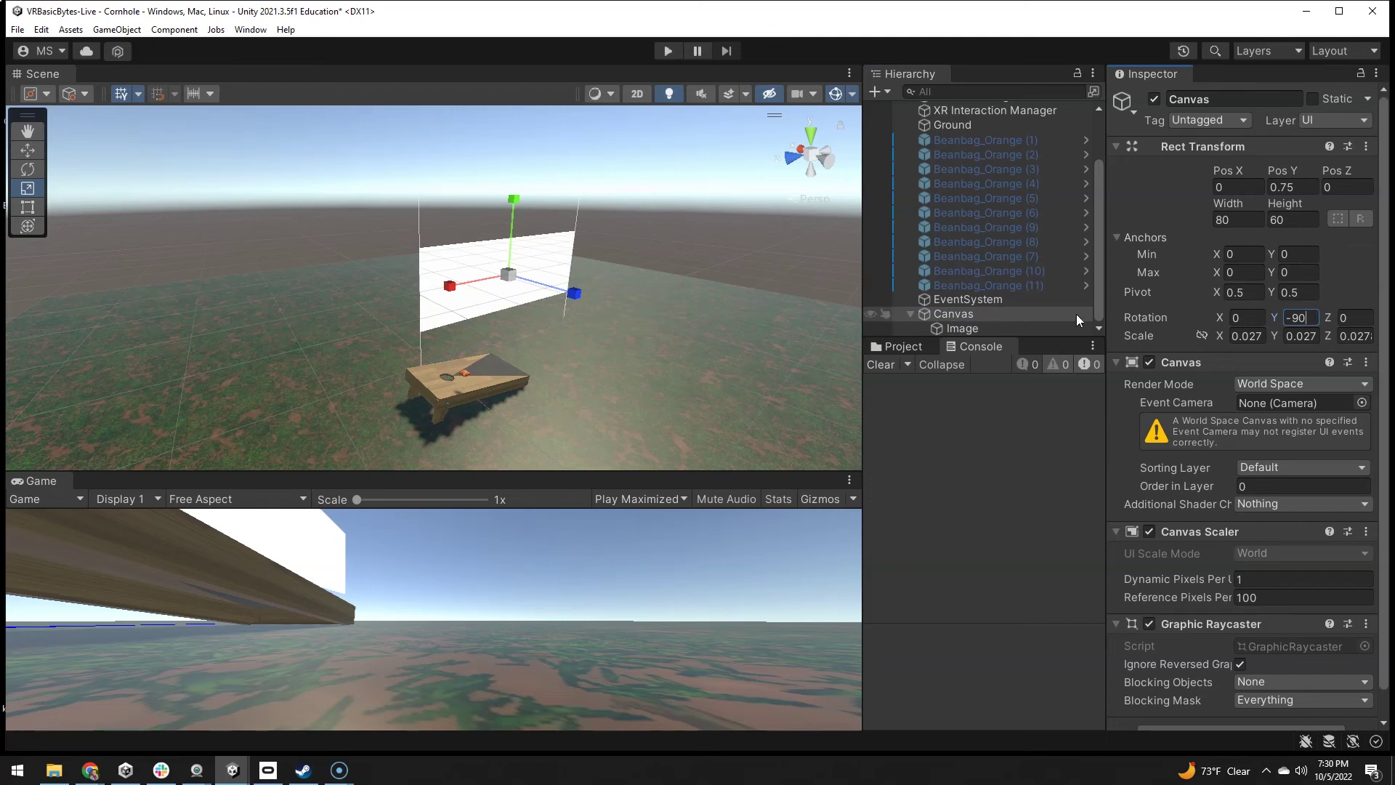
{"action": "left_click", "coordinate": [952, 313]}
Move the Canvas behind the cornhole board to about Pos Y 0.585 and Pos Z 0.658.
{"action": "key", "text": "w"}
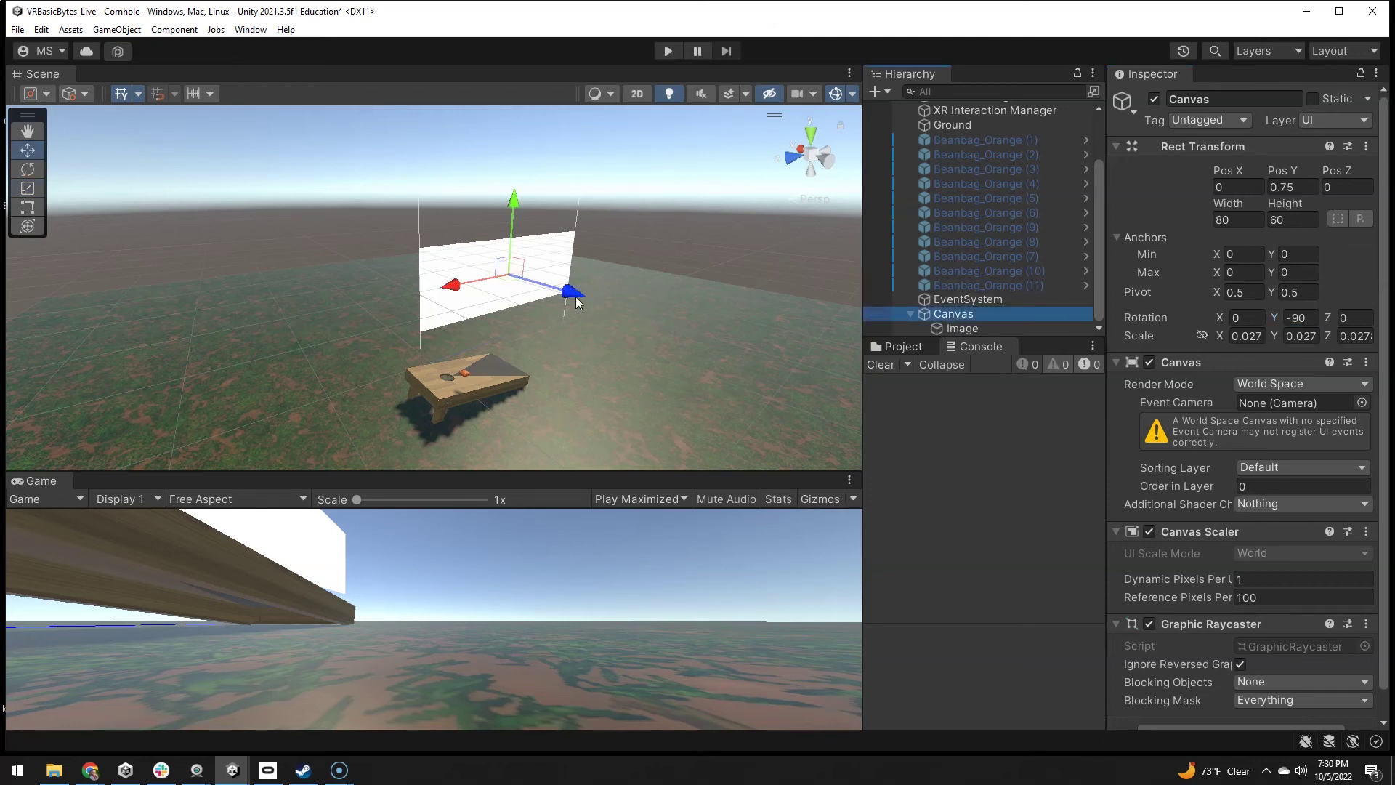
{"action": "left_click_drag", "start_coordinate": [455, 289], "coordinate": [369, 303]}
{"action": "left_click_drag", "start_coordinate": [577, 328], "coordinate": [362, 289], "text": "alt"}
{"action": "left_click_drag", "start_coordinate": [434, 202], "coordinate": [438, 221]}
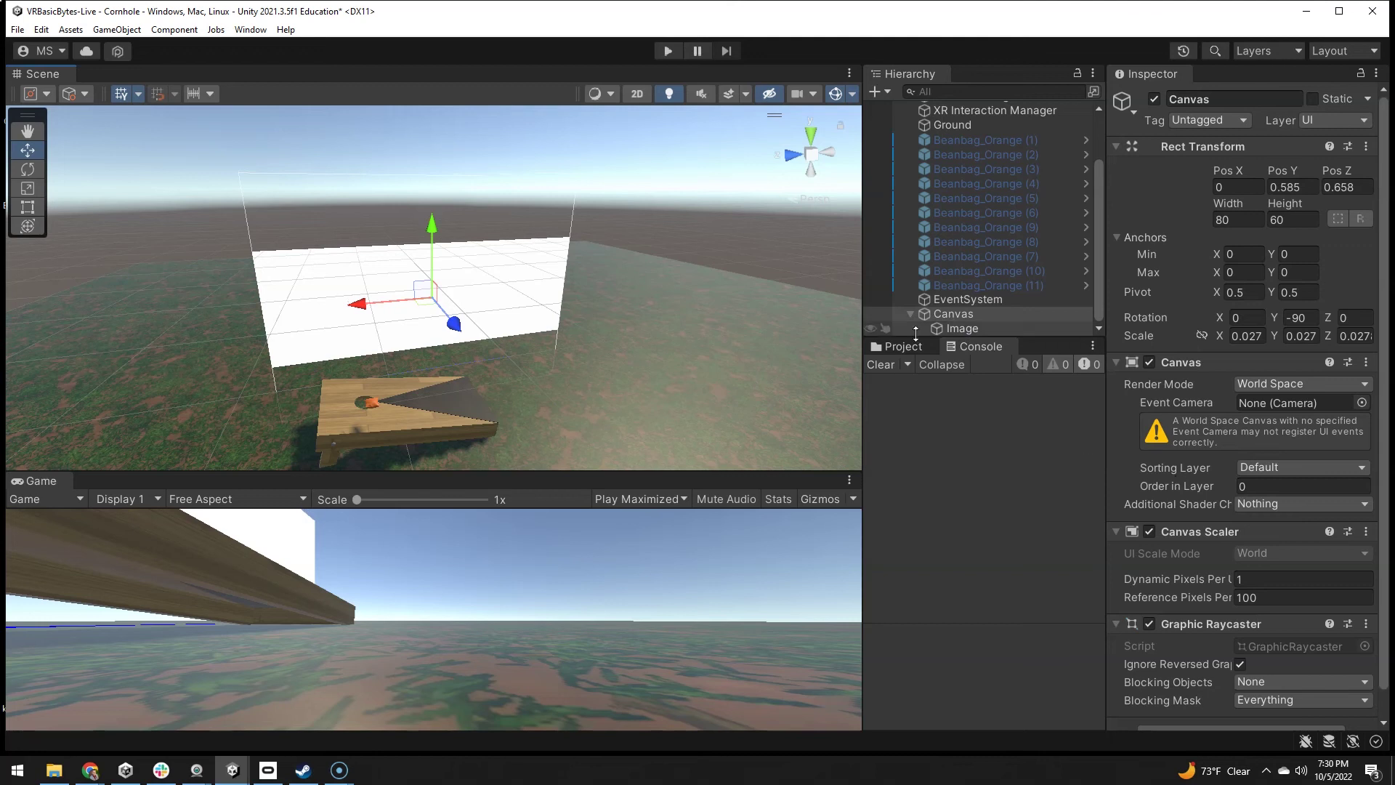
Change the Image's color to black with an alpha of about 205.
{"action": "left_click", "coordinate": [941, 325]}
{"action": "left_click", "coordinate": [1261, 434]}
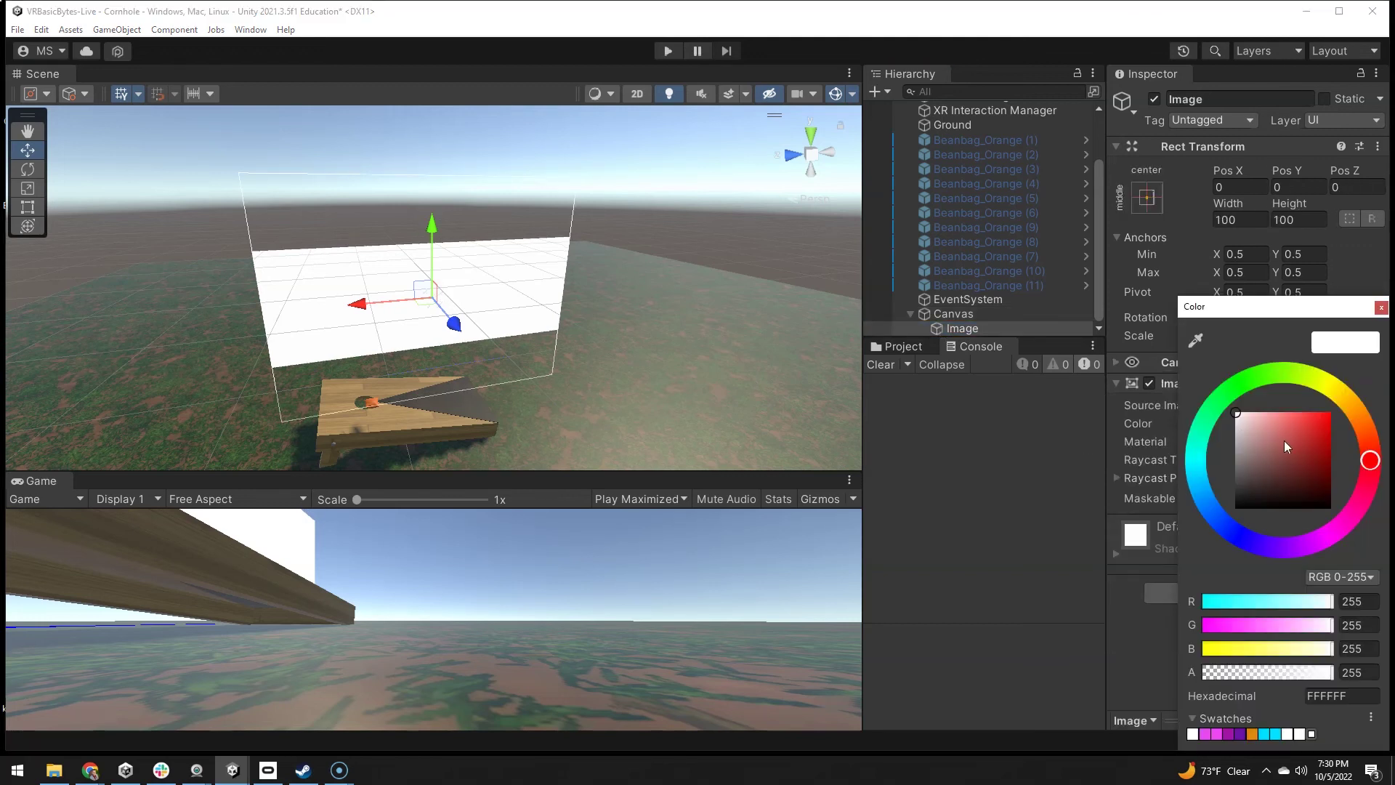
{"action": "left_click_drag", "start_coordinate": [1285, 441], "coordinate": [1346, 546]}
{"action": "left_click_drag", "start_coordinate": [1314, 674], "coordinate": [1306, 671]}
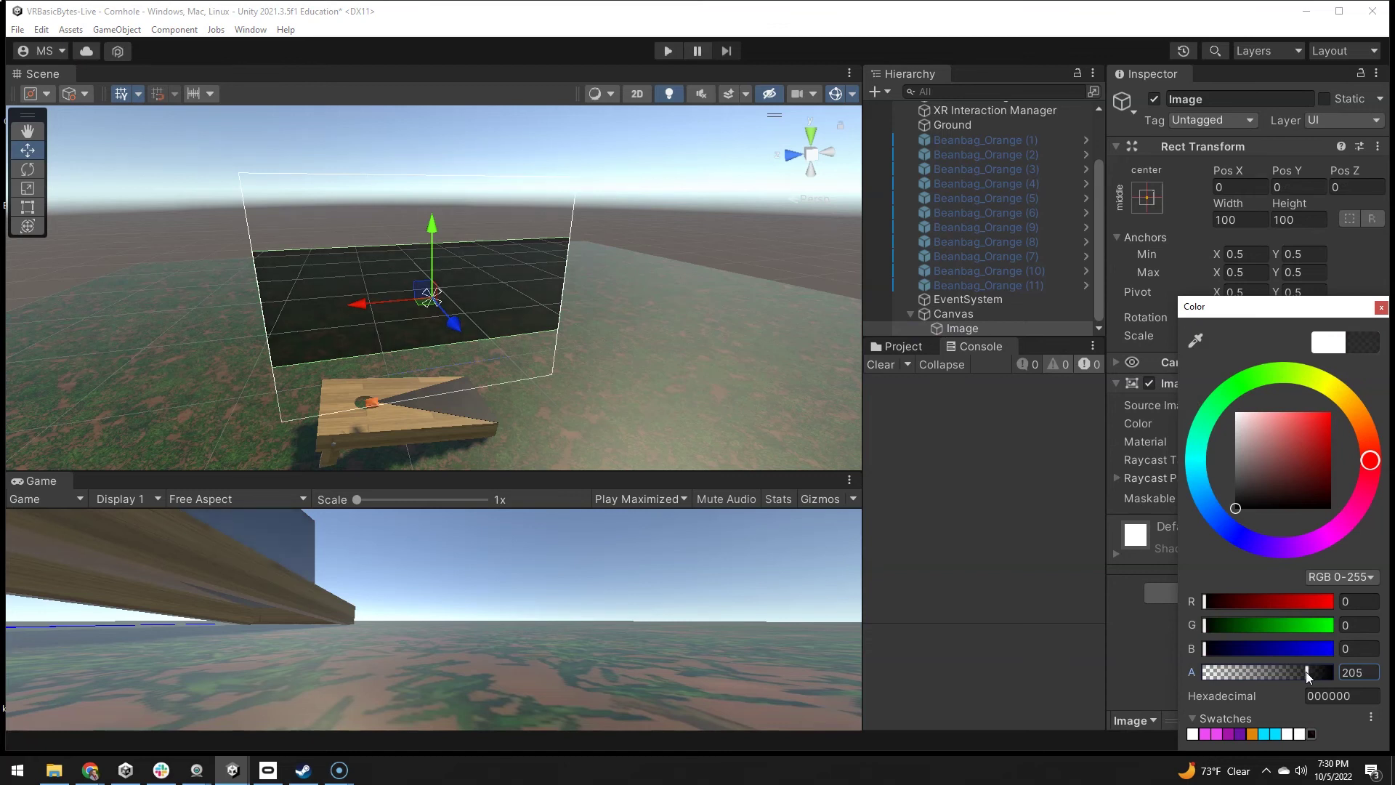
{"action": "left_click", "coordinate": [1381, 306]}
Add a TextMeshPro text object under the Canvas and name it OrangeLabel.
{"action": "left_click", "coordinate": [952, 314]}
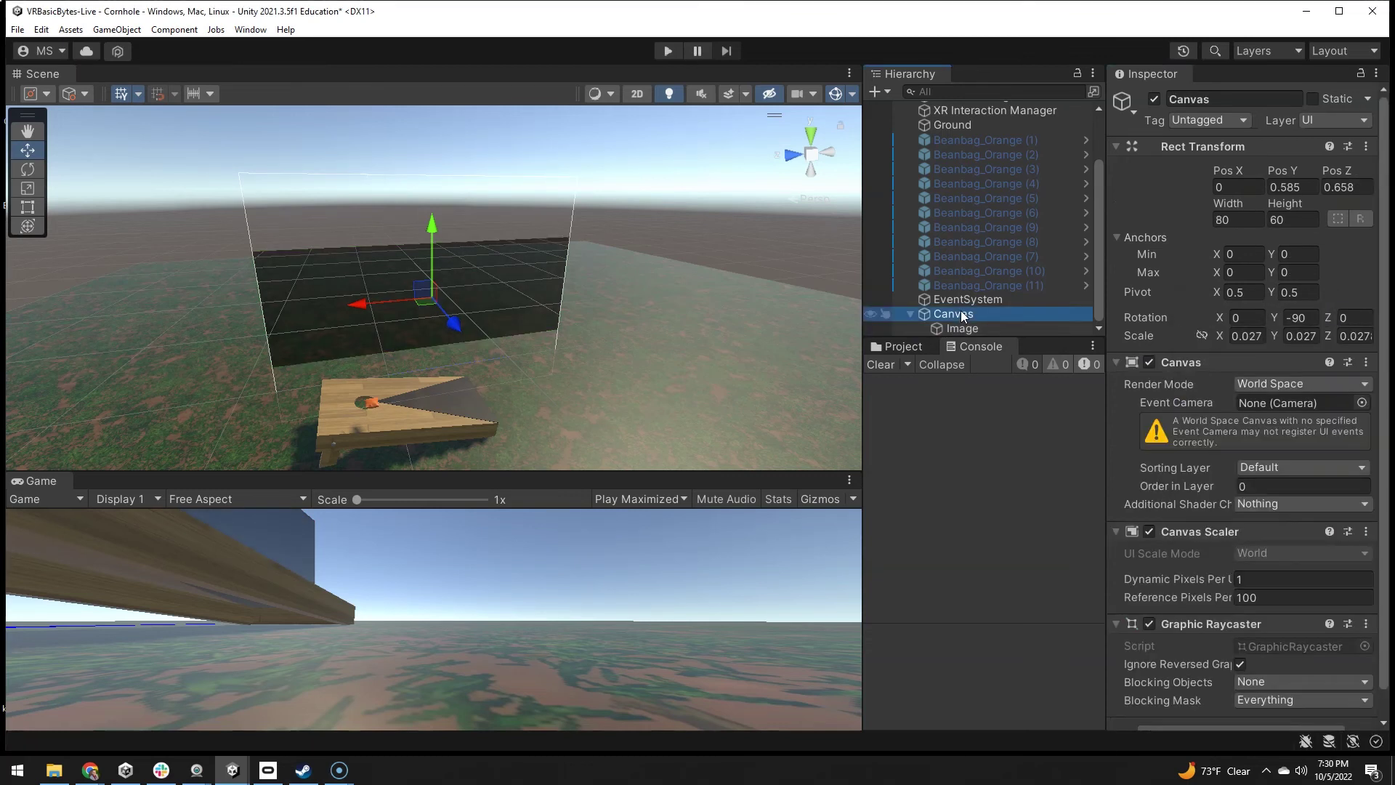
{"action": "right_click", "coordinate": [961, 313]}
{"action": "mouse_move", "coordinate": [1023, 578]}
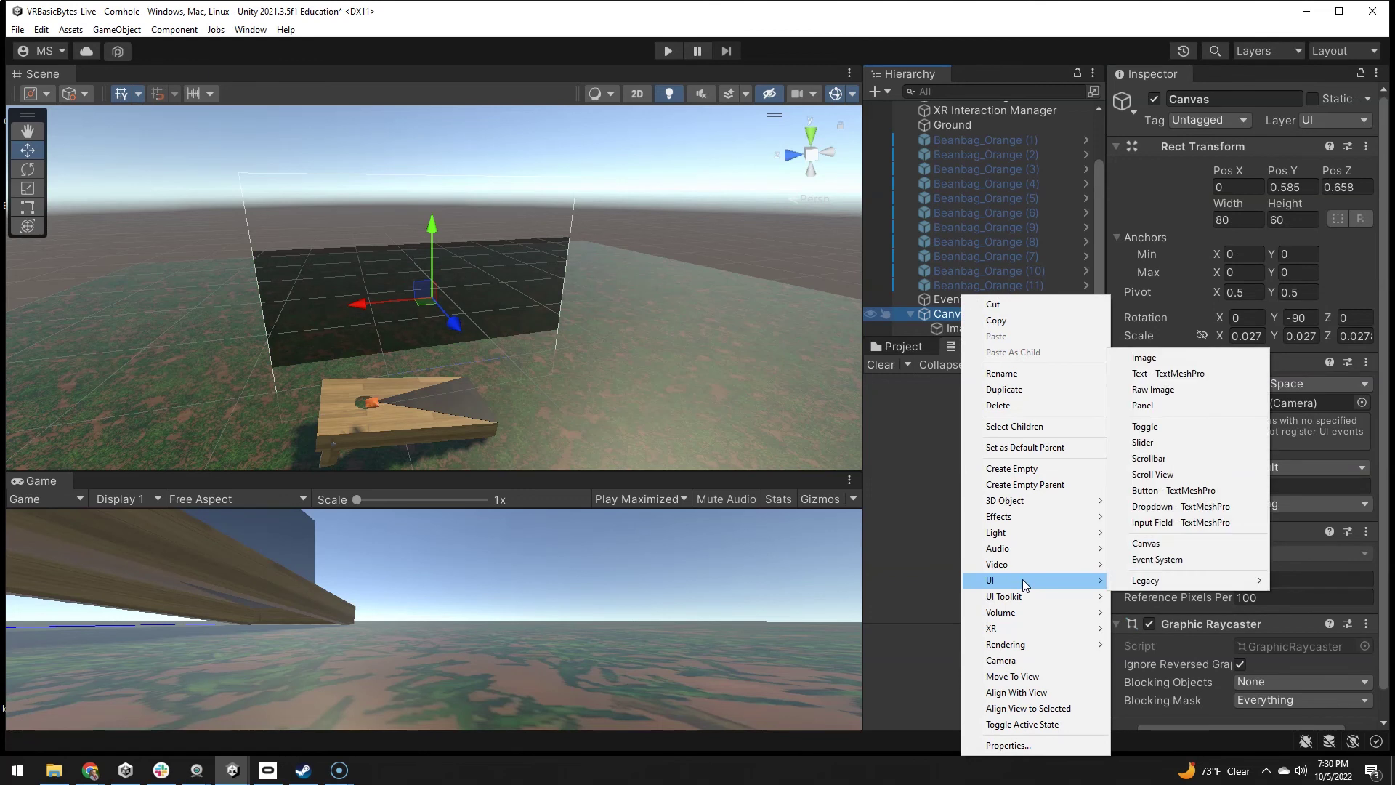
{"action": "left_click", "coordinate": [1165, 375]}
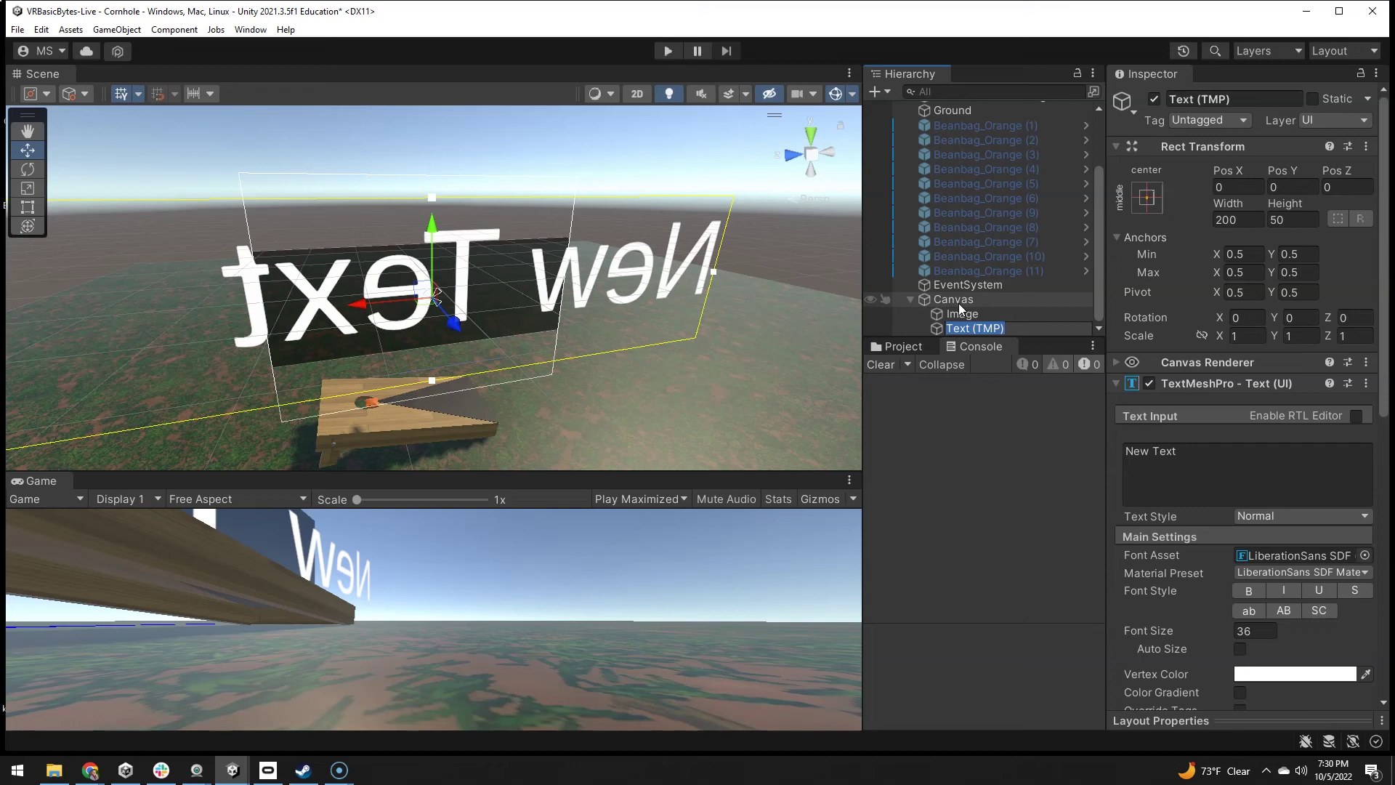
{"action": "type", "text": "OrangeLabel"}
{"action": "key", "text": "Return"}
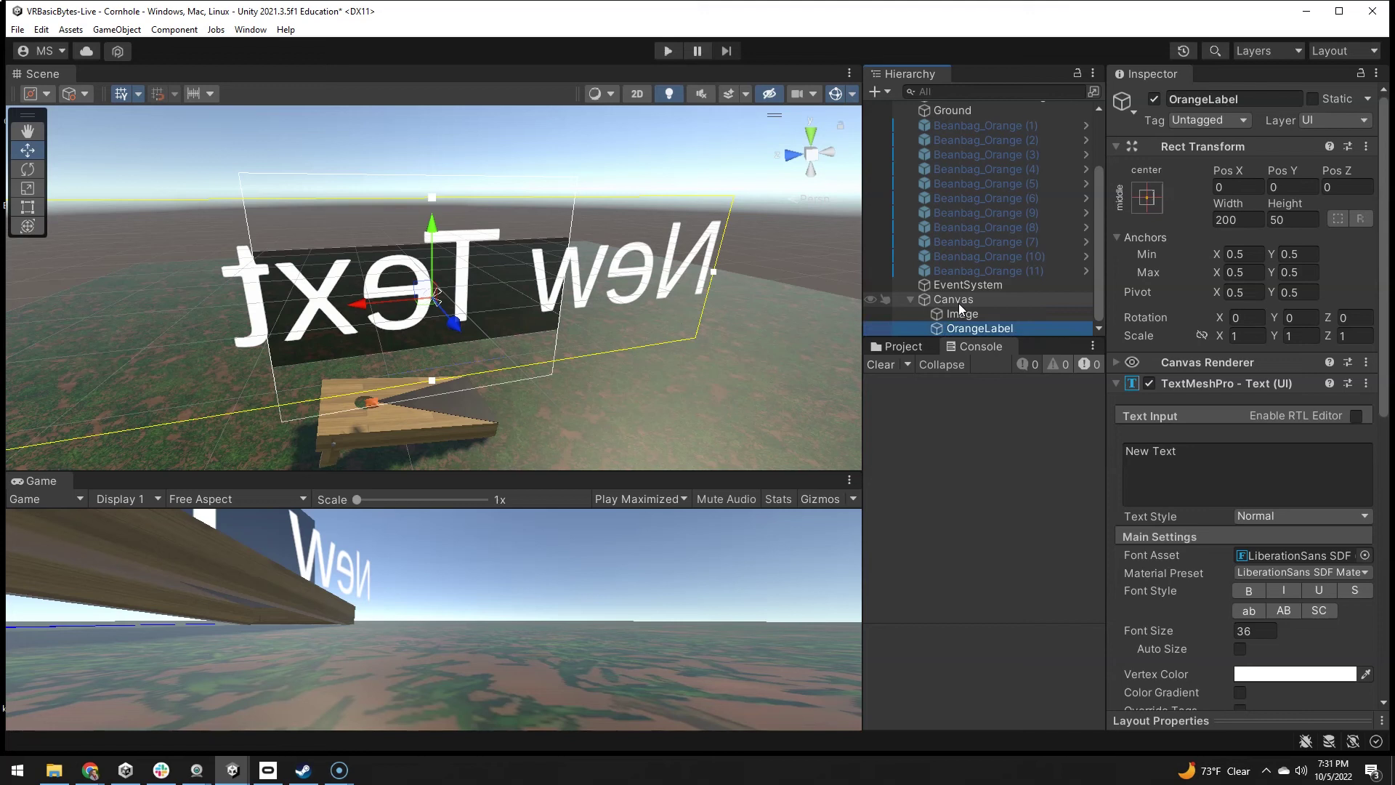
Set the Canvas's Y rotation to 90 so the text faces the board.
{"action": "left_click", "coordinate": [954, 299]}
{"action": "left_click", "coordinate": [1309, 319]}
{"action": "type", "text": "90"}
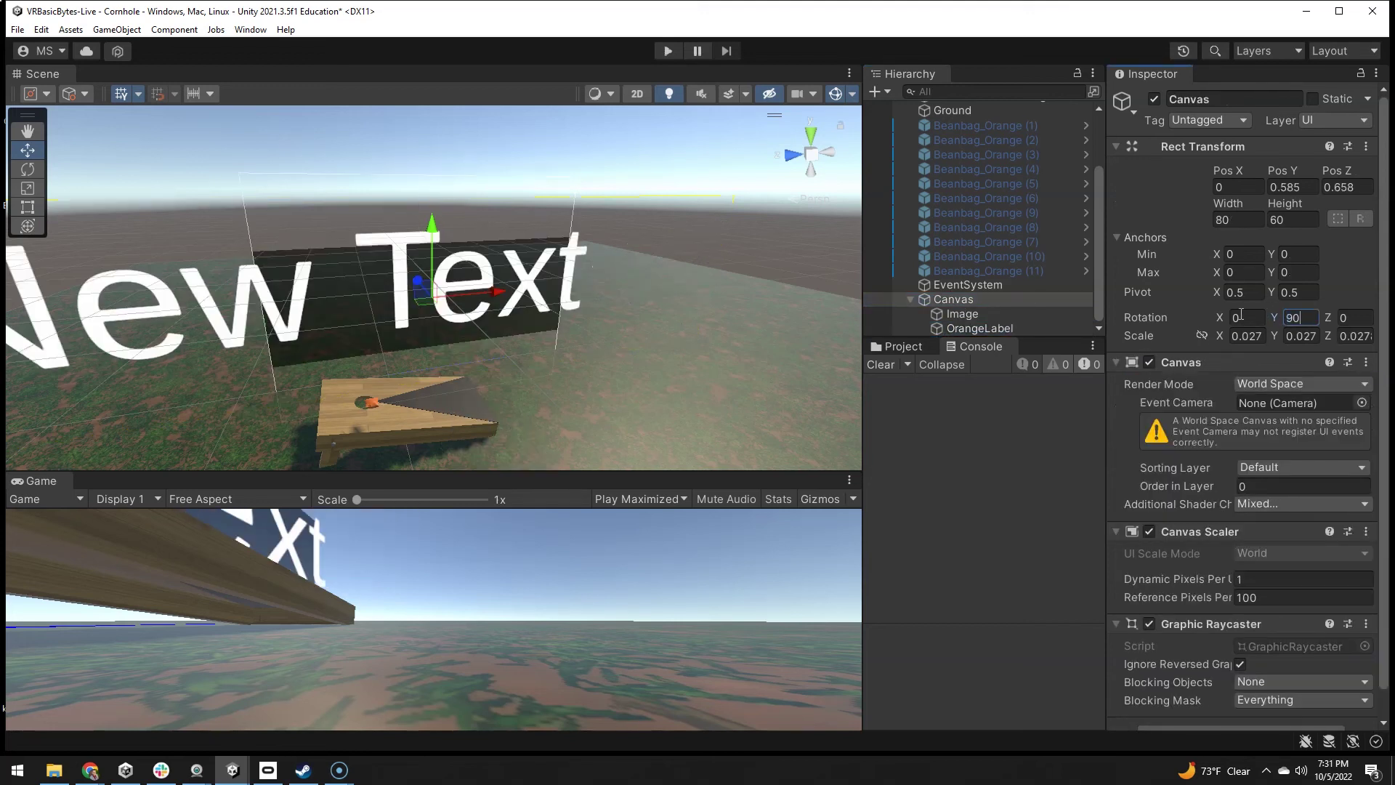
{"action": "left_click", "coordinate": [957, 298]}
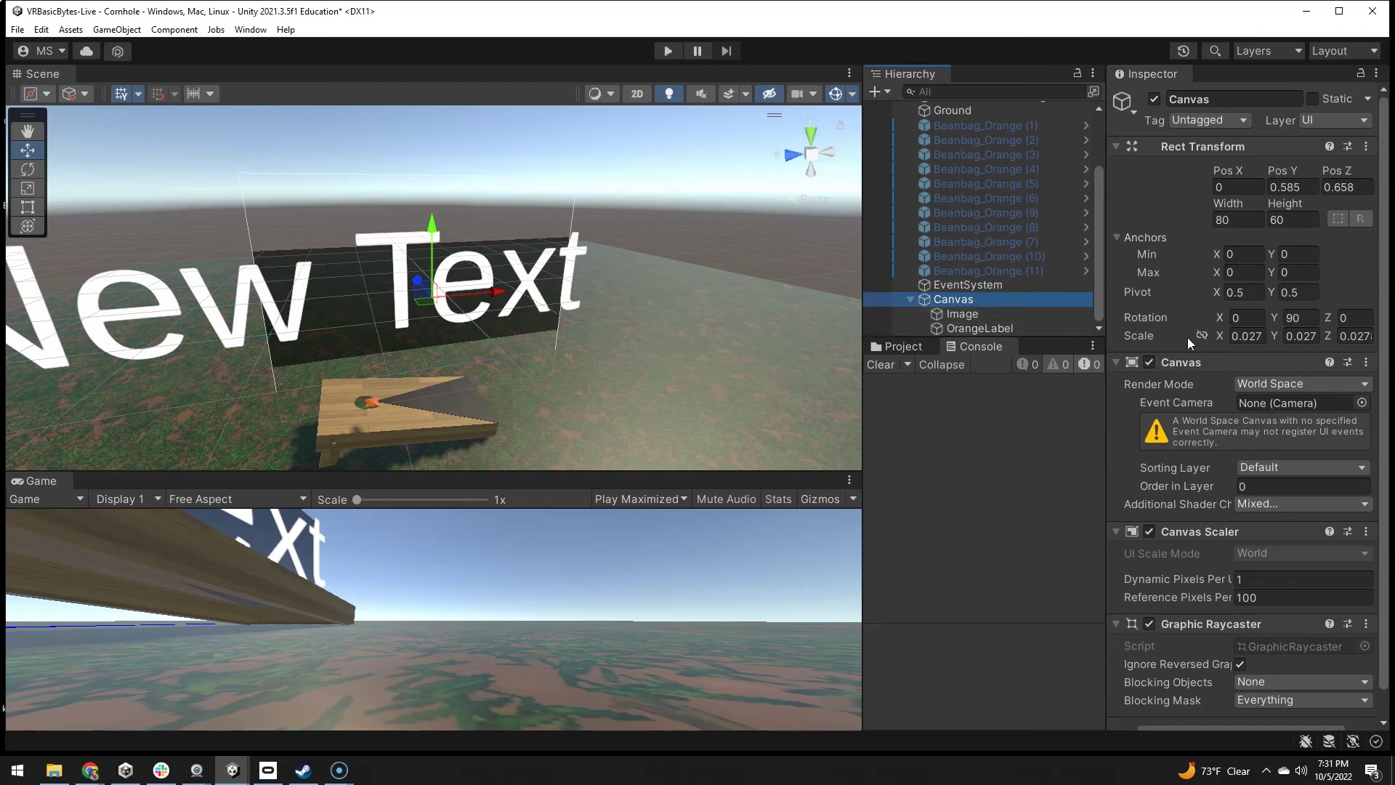
Set OrangeLabel's scale to 0.2 on all axes and move it to about Pos X -18.8, Pos Y -8.7.
{"action": "left_click", "coordinate": [968, 329]}
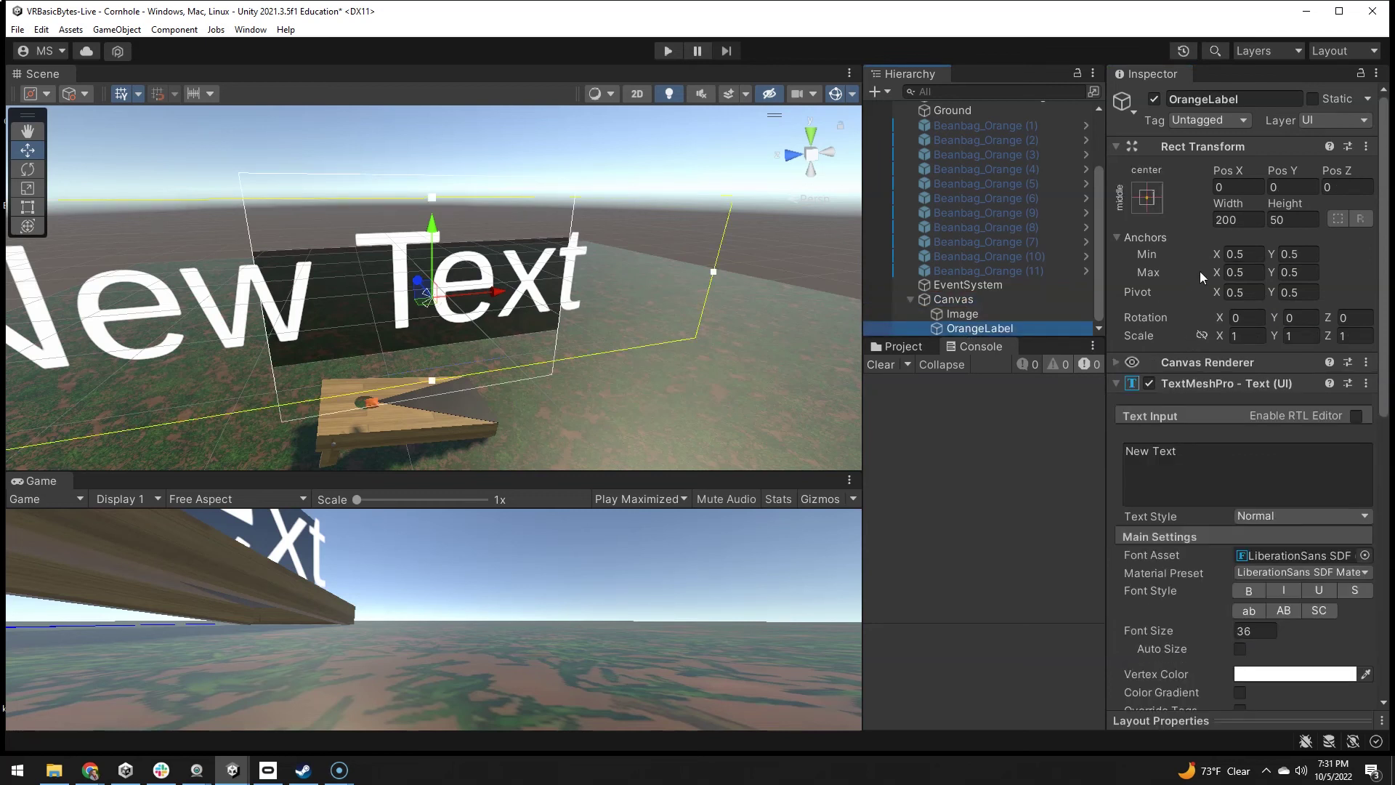
{"action": "left_click", "coordinate": [1242, 335]}
{"action": "type", "text": ".2"}
{"action": "key", "text": "Tab"}
{"action": "type", "text": ".2"}
{"action": "key", "text": "Tab"}
{"action": "type", "text": ".2"}
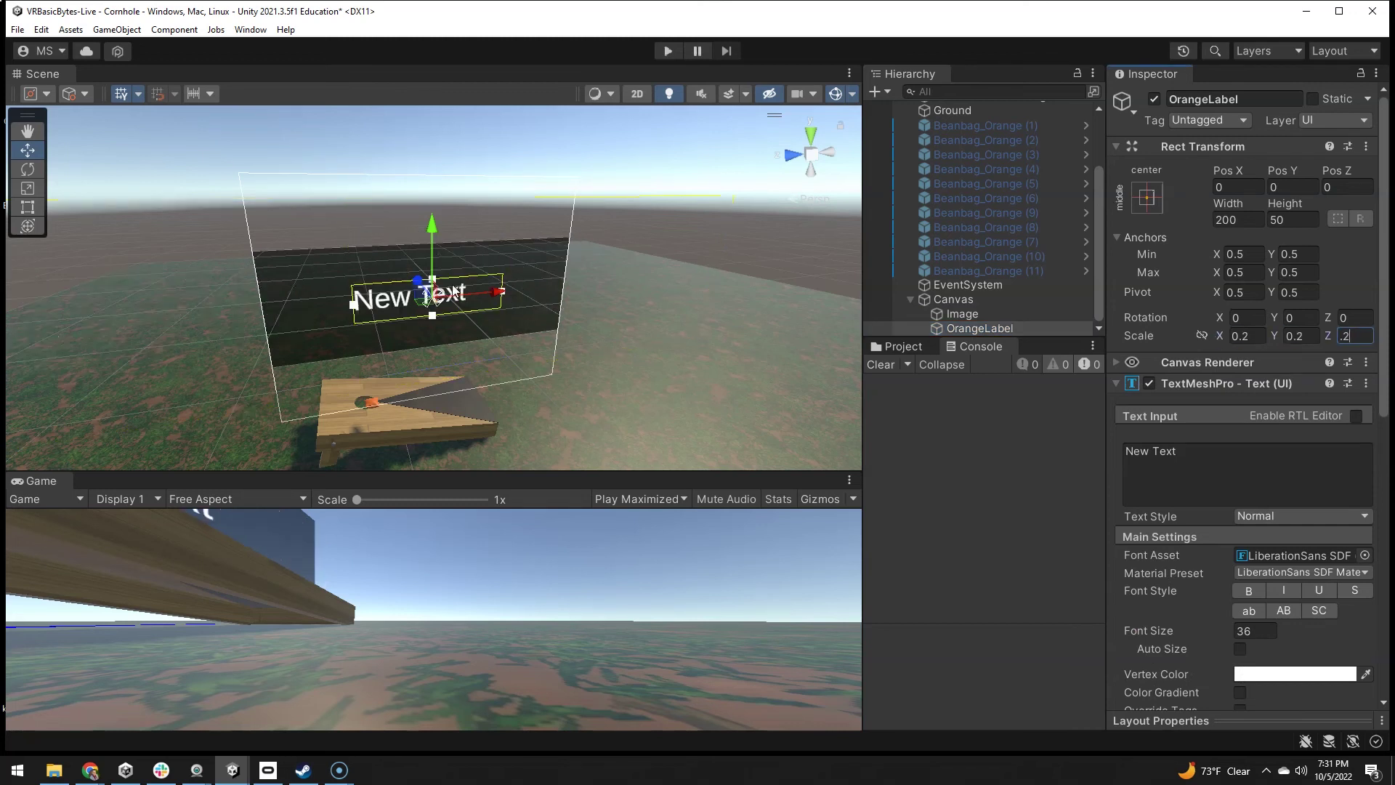
{"action": "left_click_drag", "start_coordinate": [498, 291], "coordinate": [431, 298]}
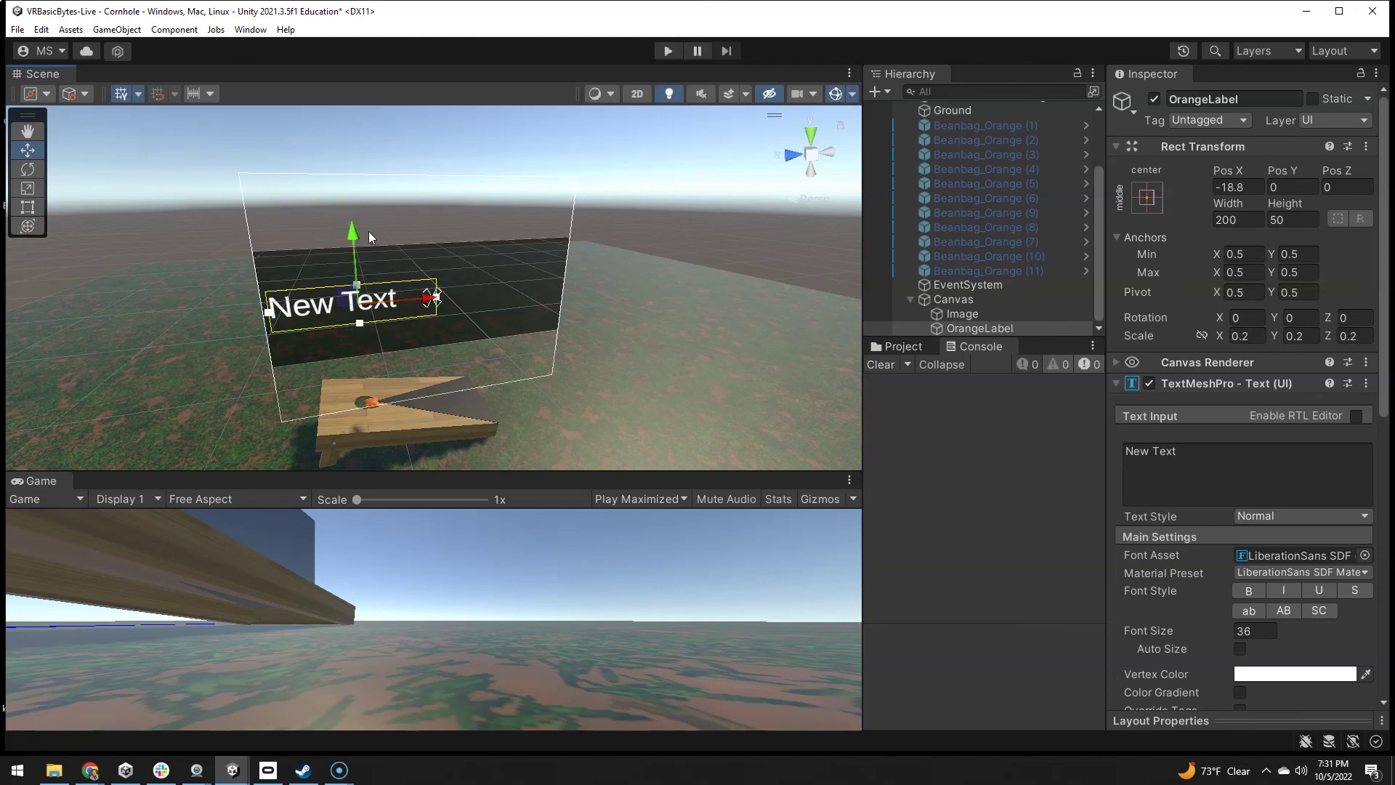
{"action": "left_click_drag", "start_coordinate": [352, 229], "coordinate": [357, 271]}
Change OrangeLabel's text to "Orange:" and shrink its text area's width to fit the word.
{"action": "left_click_drag", "start_coordinate": [1177, 451], "coordinate": [1136, 447]}
{"action": "type", "text": "O"}
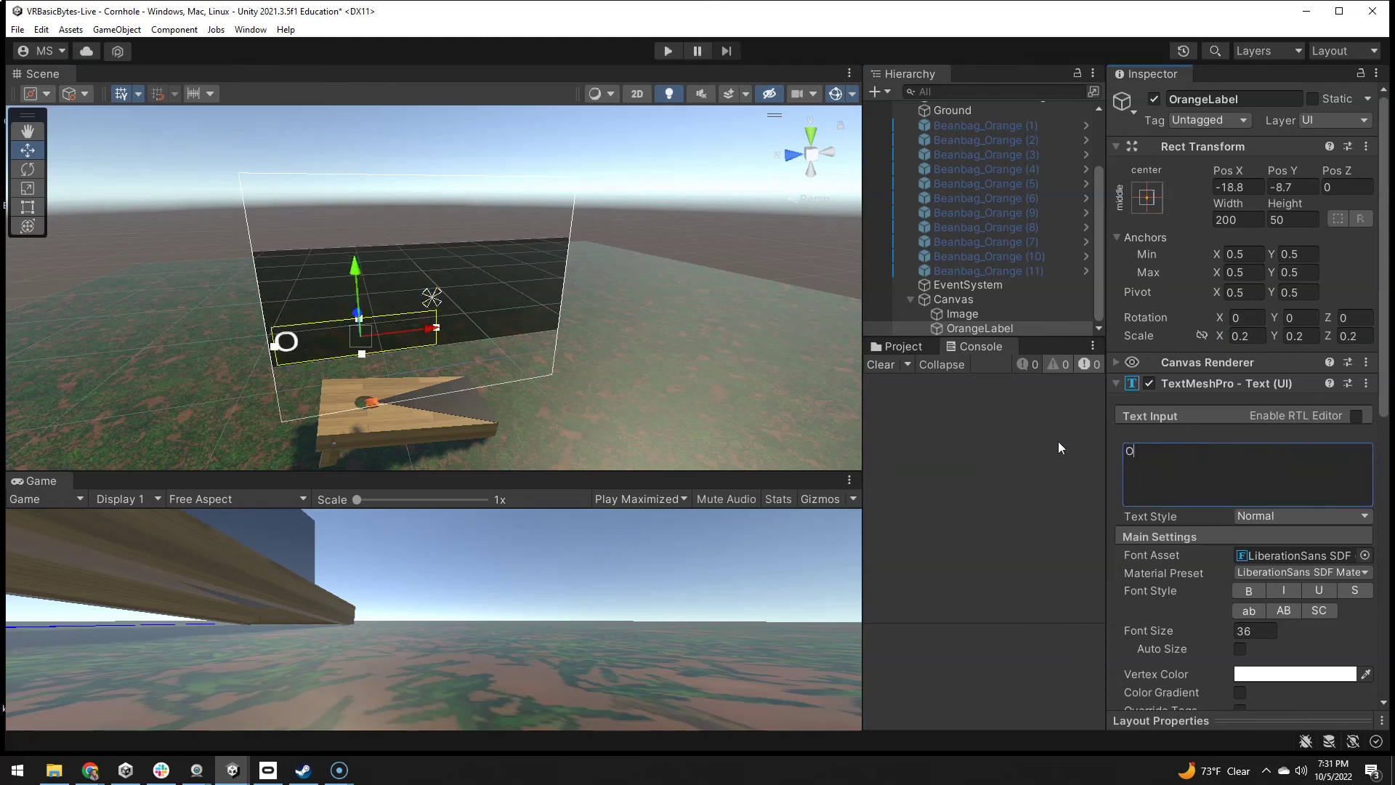
{"action": "type", "text": "range:"}
{"action": "key", "text": "BackSpace"}
{"action": "left_click_drag", "start_coordinate": [438, 329], "coordinate": [400, 335]}
Duplicate OrangeLabel and move the copy along X to about Pos X 22.4.
{"action": "left_click", "coordinate": [936, 328]}
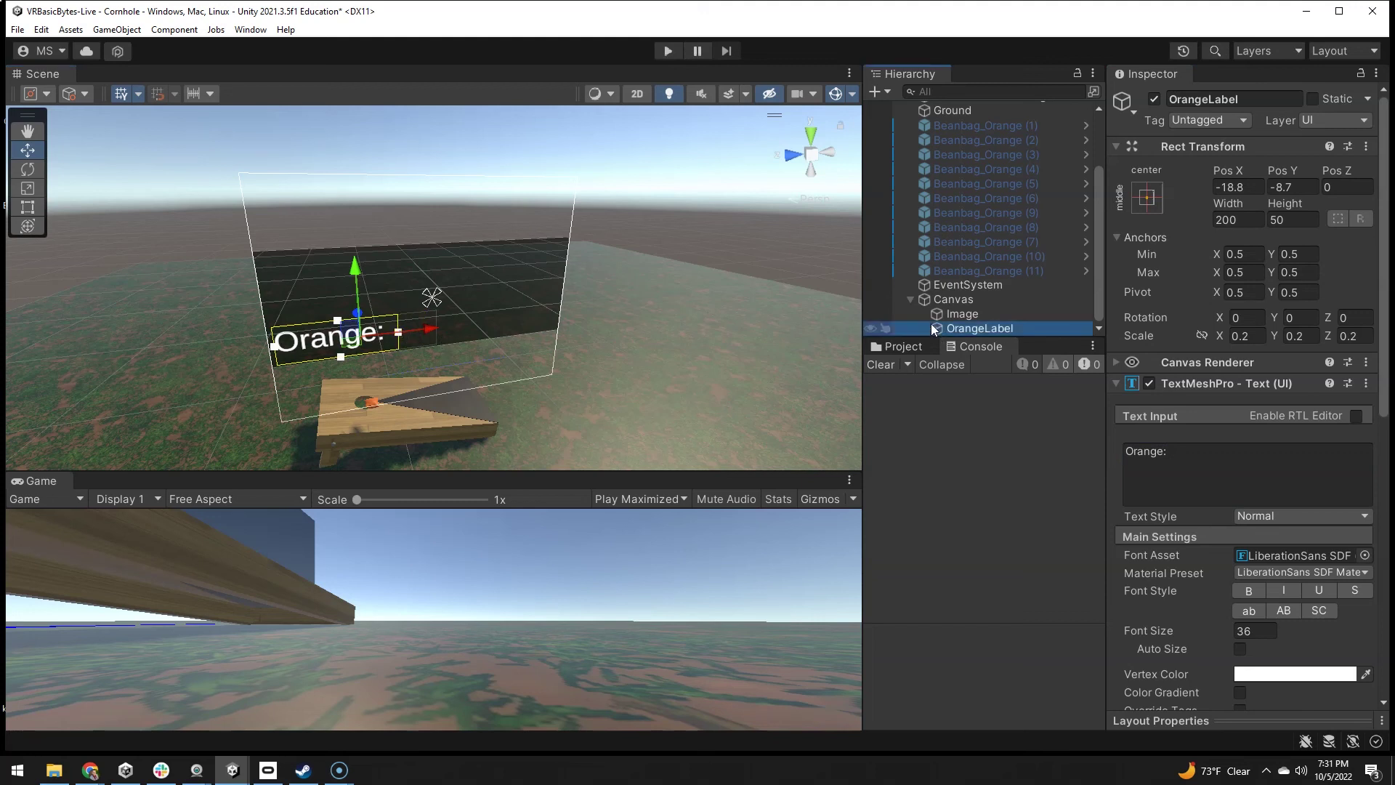
{"action": "key", "text": "ctrl+d"}
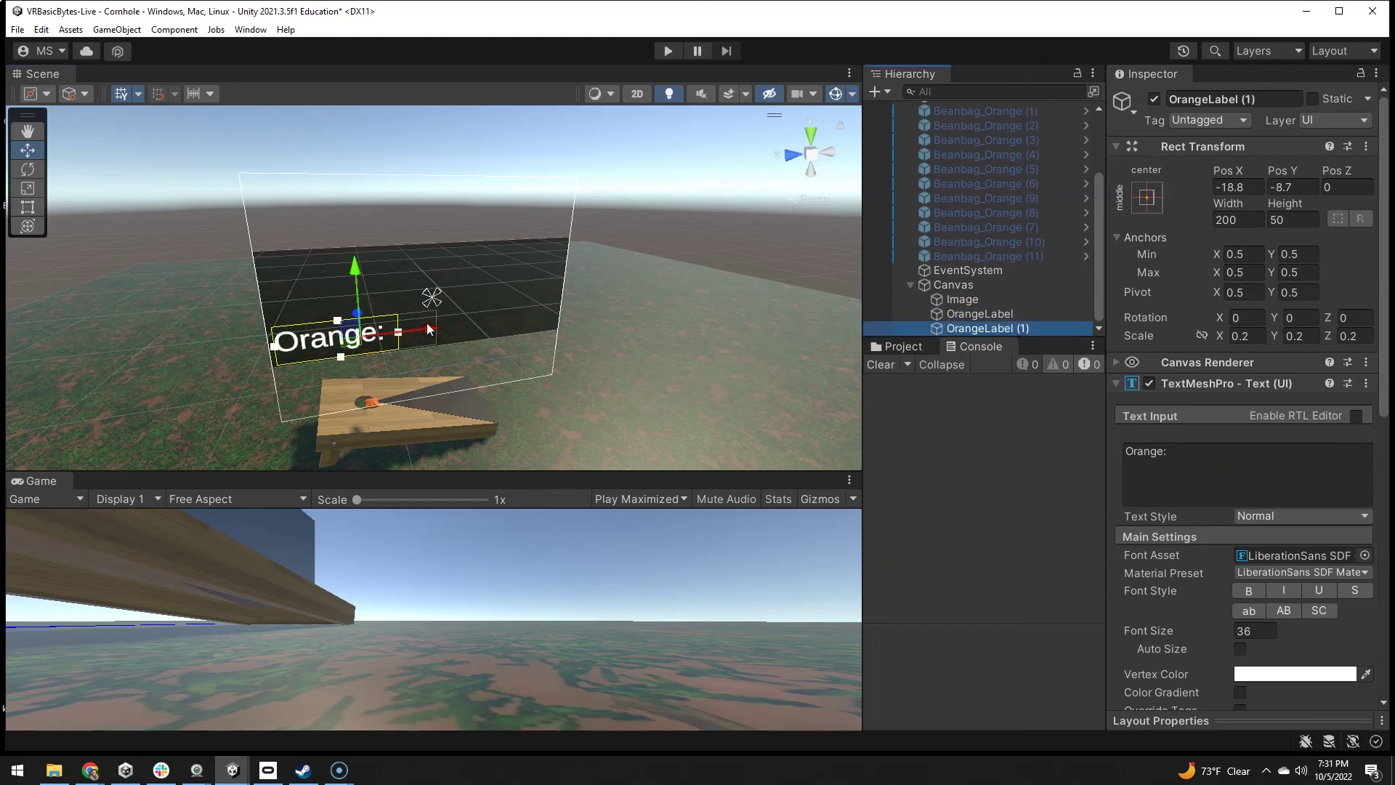
{"action": "left_click_drag", "start_coordinate": [430, 334], "coordinate": [569, 322]}
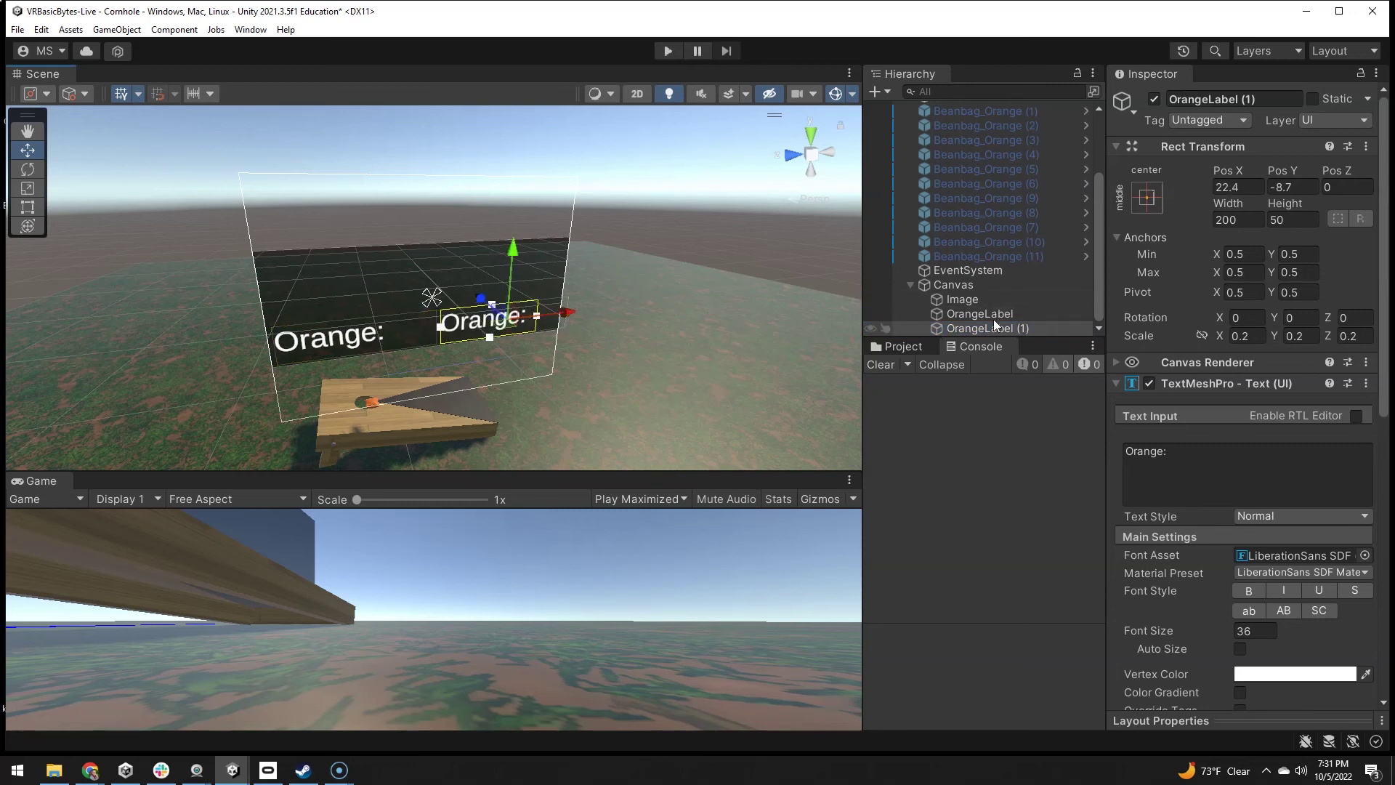
Rename the duplicated label to BlueLabel.
{"action": "left_click", "coordinate": [1264, 99]}
{"action": "key", "text": "Delete"}
{"action": "key", "text": "Delete"}
{"action": "key", "text": "Delete"}
{"action": "key", "text": "Delete"}
{"action": "key", "text": "Delete"}
{"action": "key", "text": "Delete"}
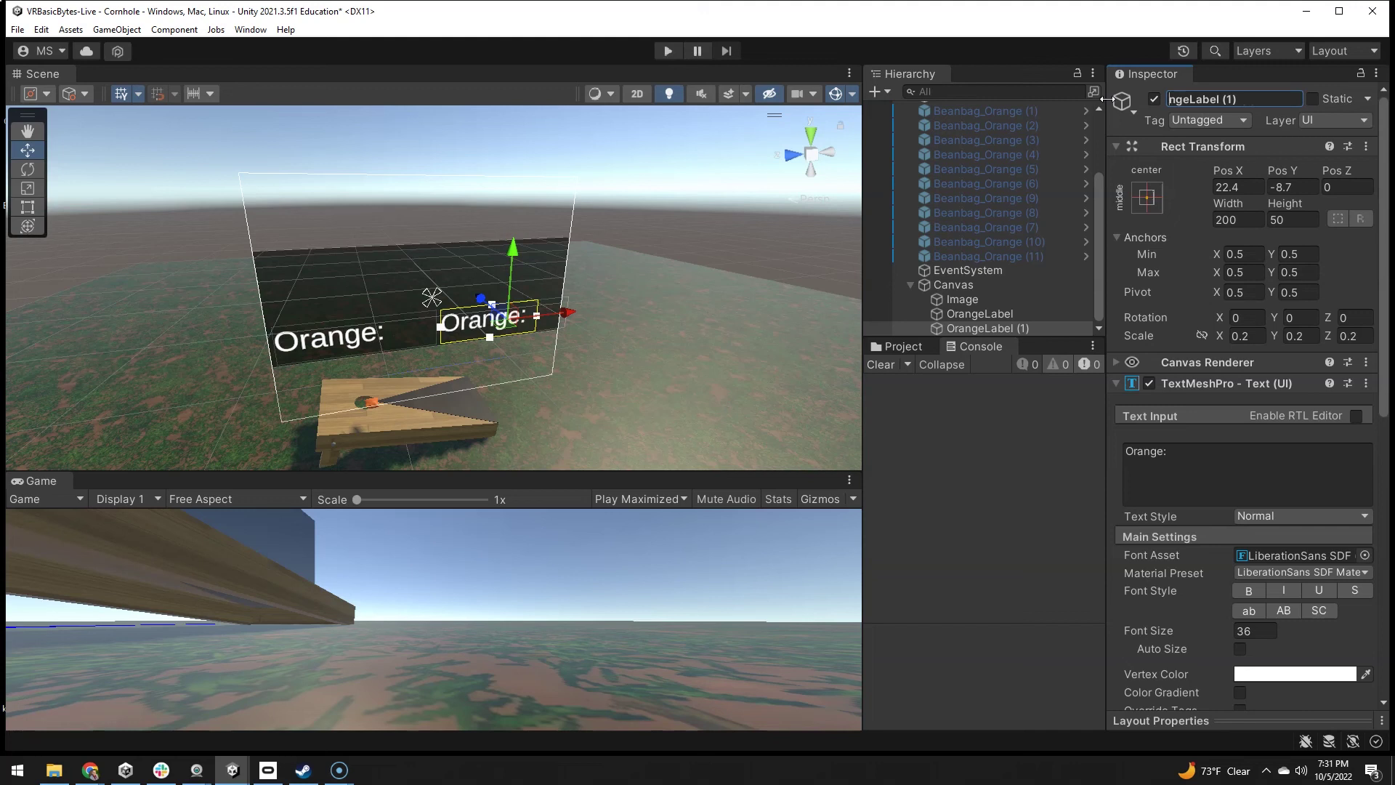
{"action": "type", "text": "BlueLabel"}
Change BlueLabel's text to "Blue:" and narrow its text area.
{"action": "left_click", "coordinate": [1163, 469]}
{"action": "type", "text": "Blue:"}
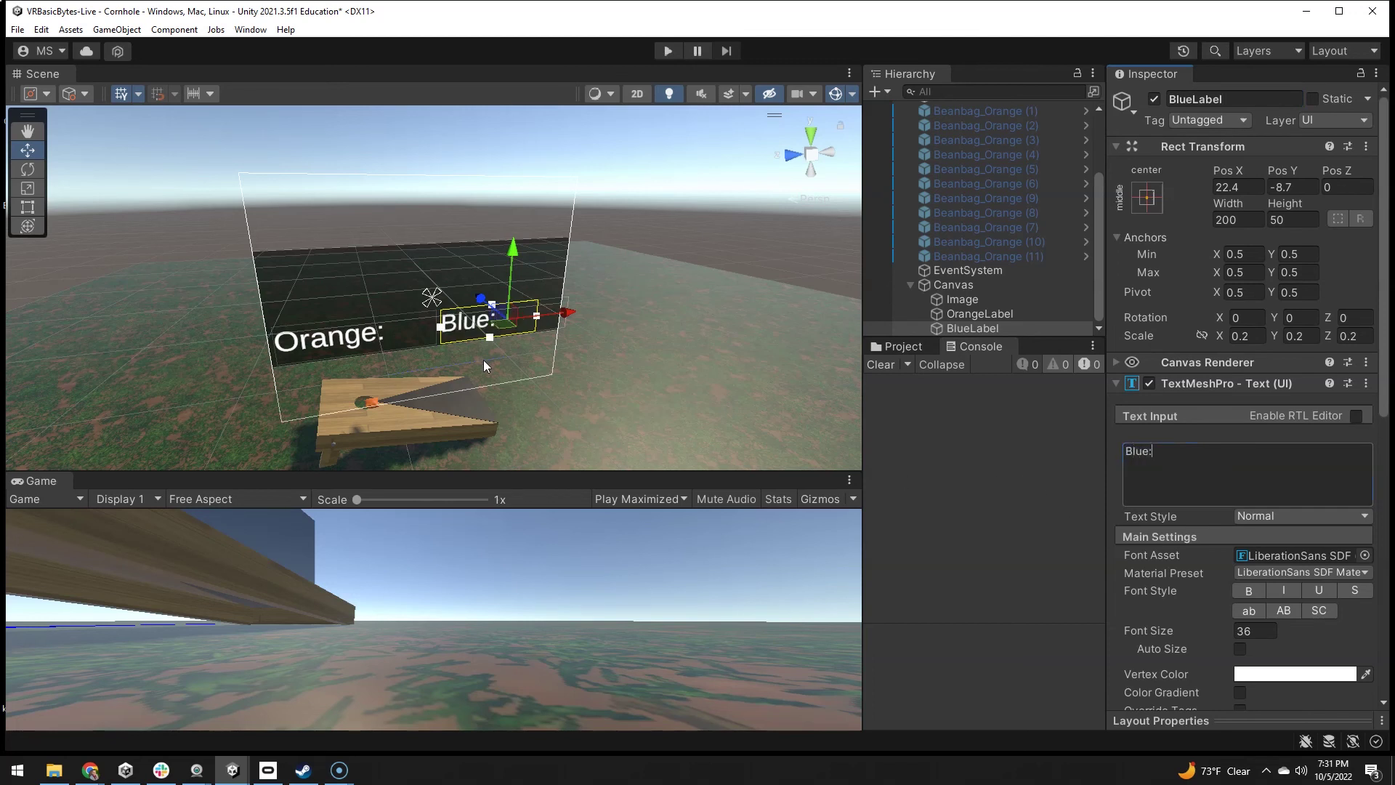
{"action": "left_click", "coordinate": [538, 321]}
{"action": "left_click_drag", "start_coordinate": [514, 321], "coordinate": [504, 322]}
Duplicate BlueLabel and rename the copy to BlueScore.
{"action": "left_click", "coordinate": [961, 327]}
{"action": "key", "text": "ctrl+d"}
{"action": "left_click", "coordinate": [961, 328]}
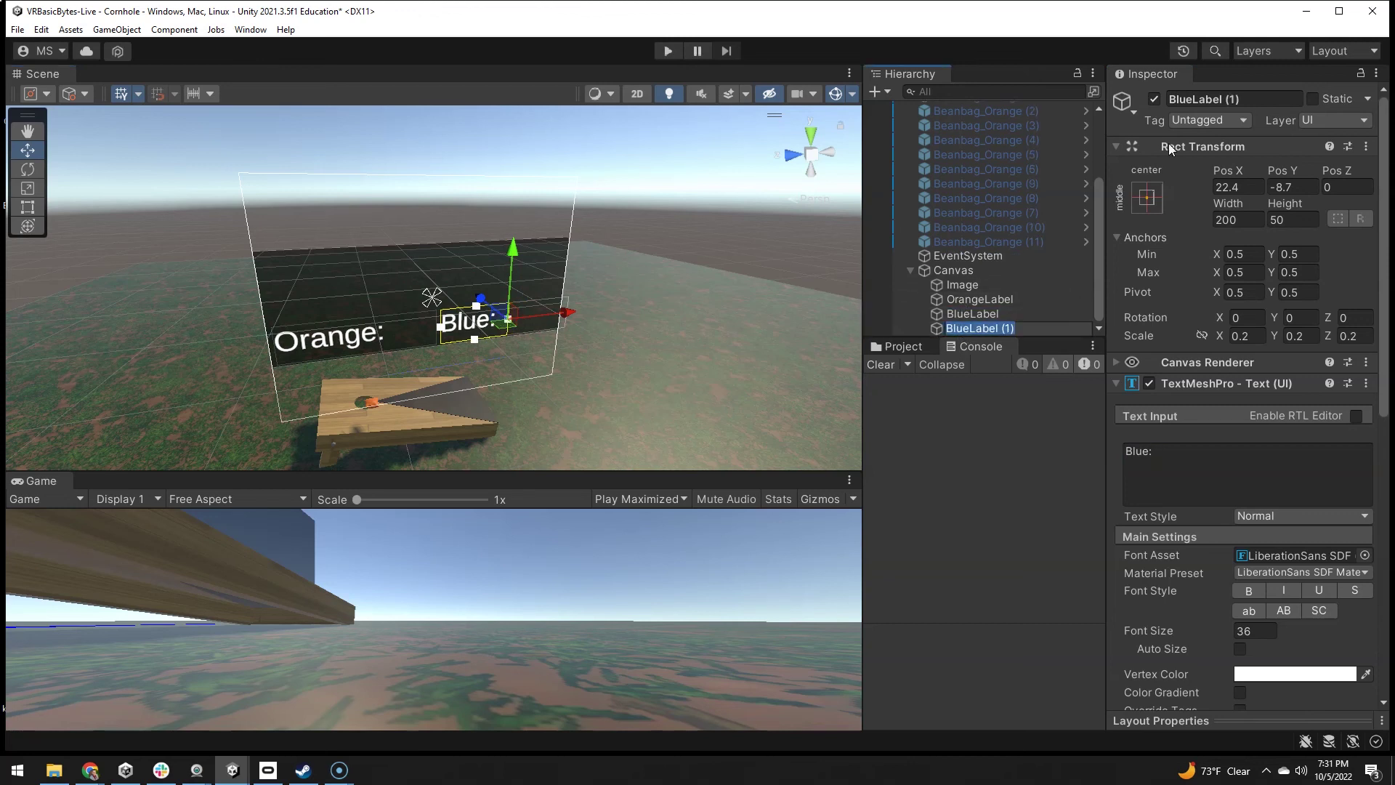
{"action": "left_click_drag", "start_coordinate": [1237, 97], "coordinate": [1221, 98]}
{"action": "type", "text": "Score"}
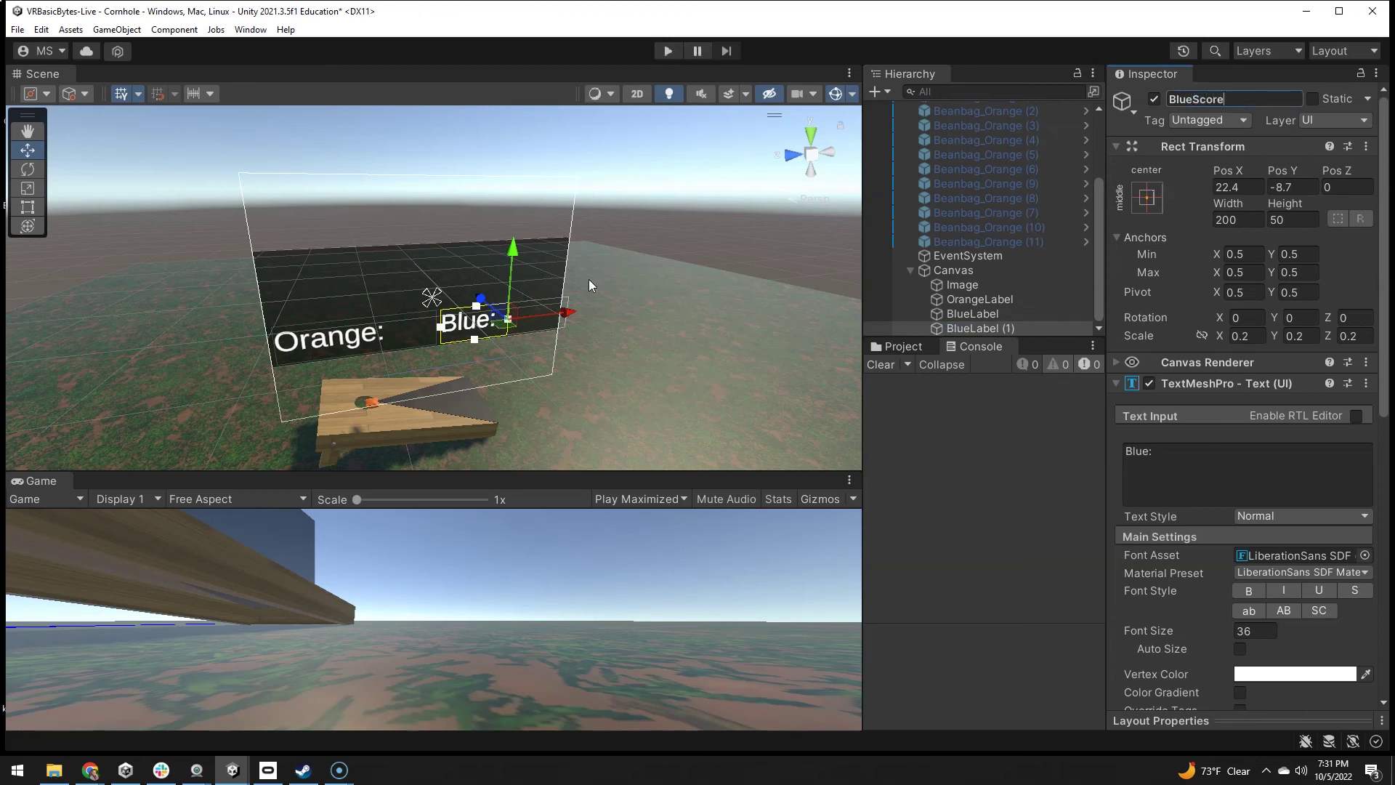
Set BlueScore's text to 0 and move it beside the "Blue:" label at about Pos X 41.7.
{"action": "left_click_drag", "start_coordinate": [569, 320], "coordinate": [597, 311]}
{"action": "left_click_drag", "start_coordinate": [1154, 450], "coordinate": [1143, 451]}
{"action": "type", "text": "0"}
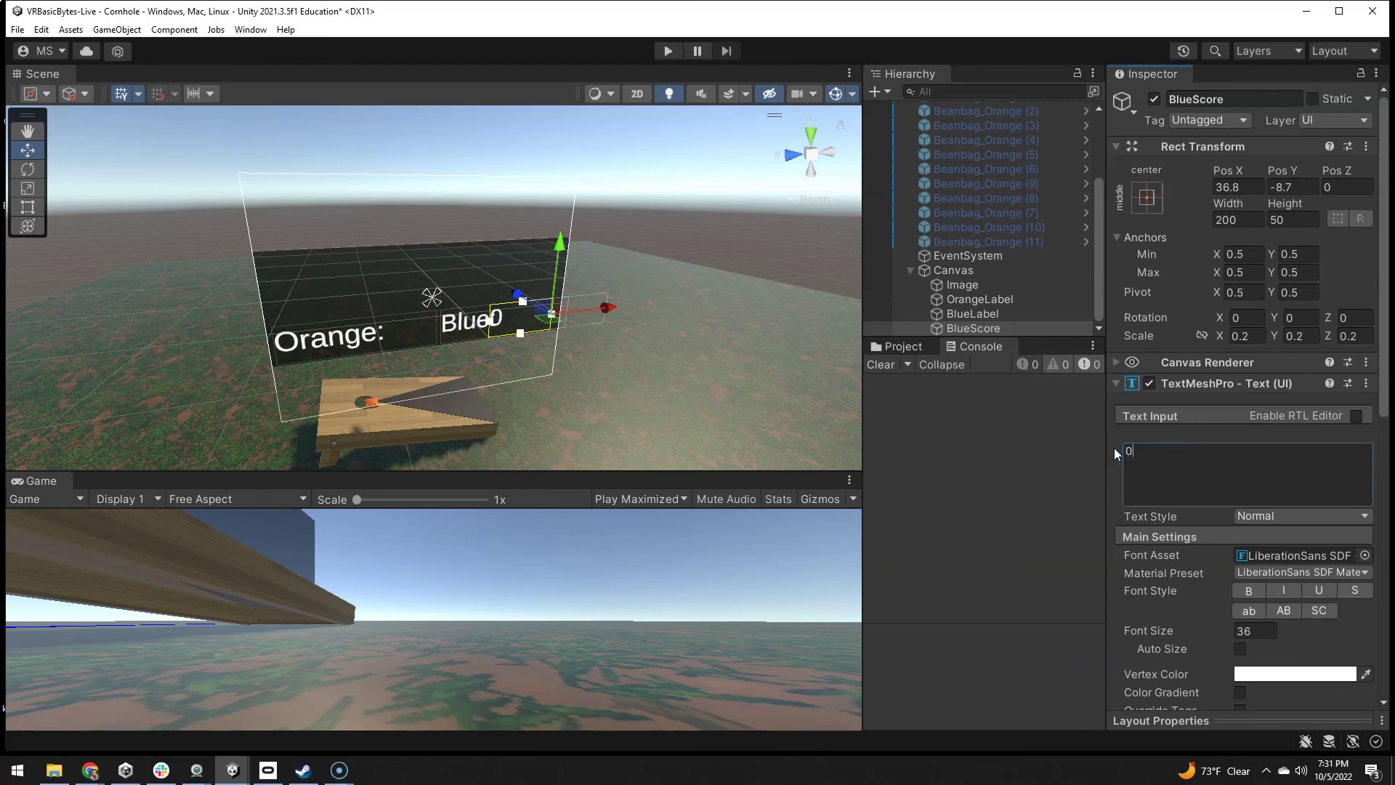
{"action": "left_click_drag", "start_coordinate": [607, 309], "coordinate": [620, 307]}
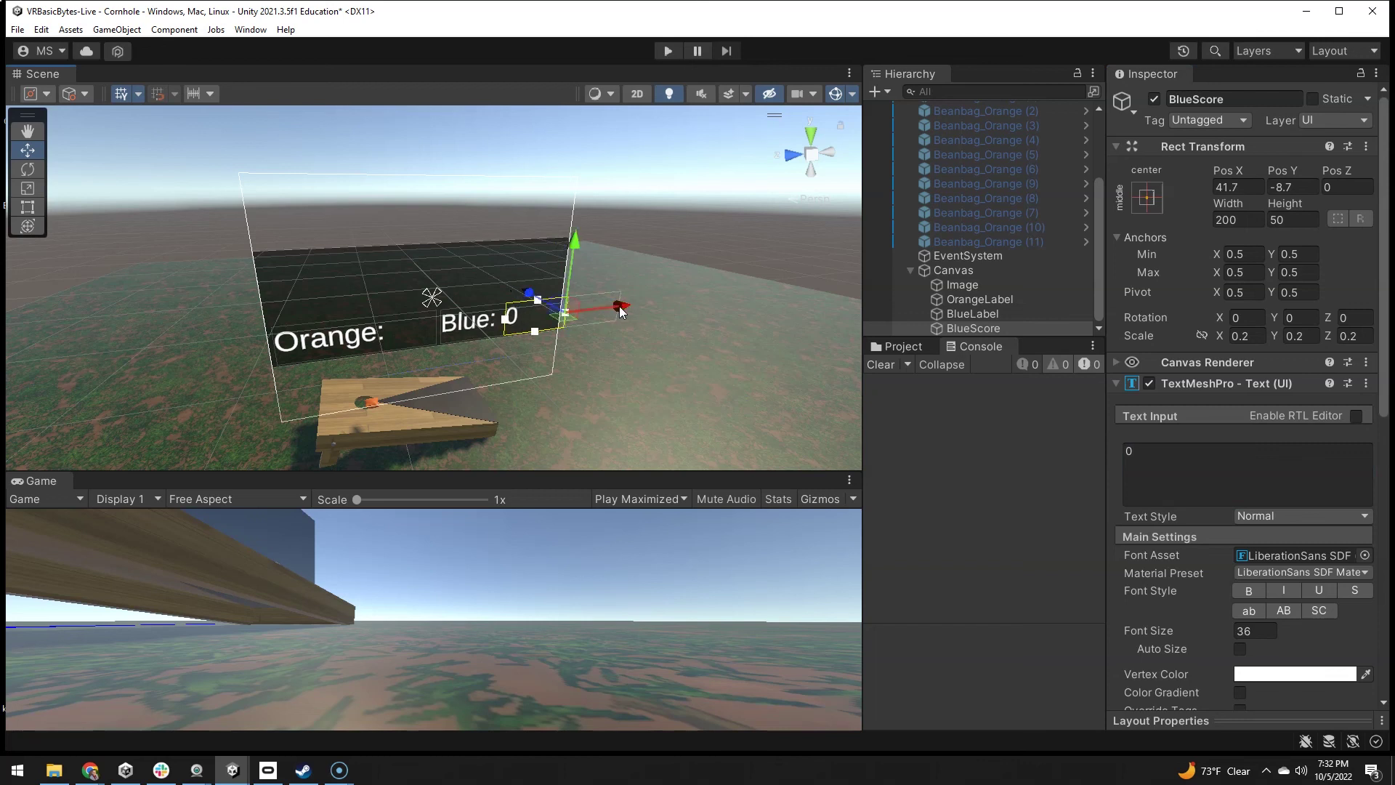
Duplicate BlueScore, rename the copy to OrangeScore, and move it beside the "Orange:" label.
{"action": "left_click", "coordinate": [939, 329]}
{"action": "key", "text": "ctrl+d"}
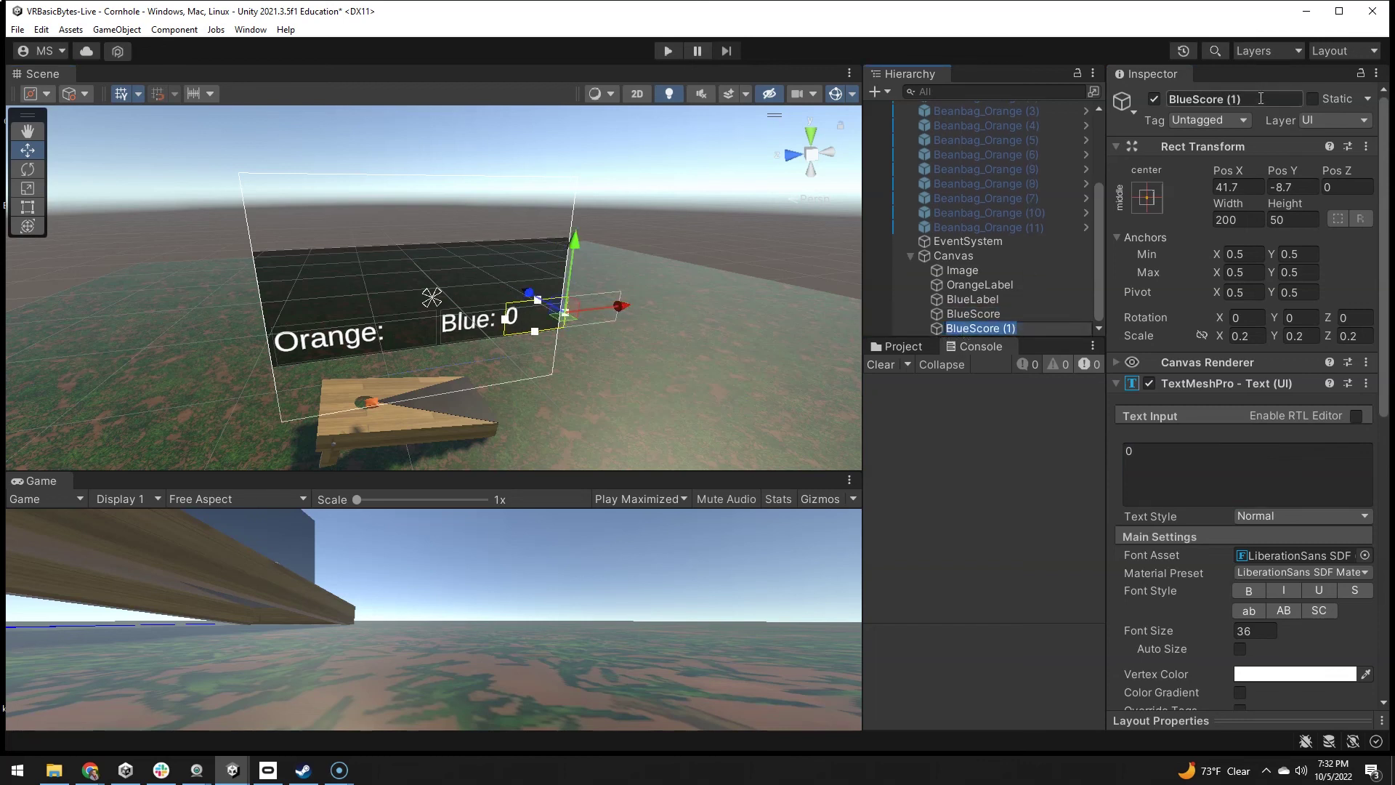
{"action": "left_click", "coordinate": [1181, 99]}
{"action": "type", "text": "OrangeScore"}
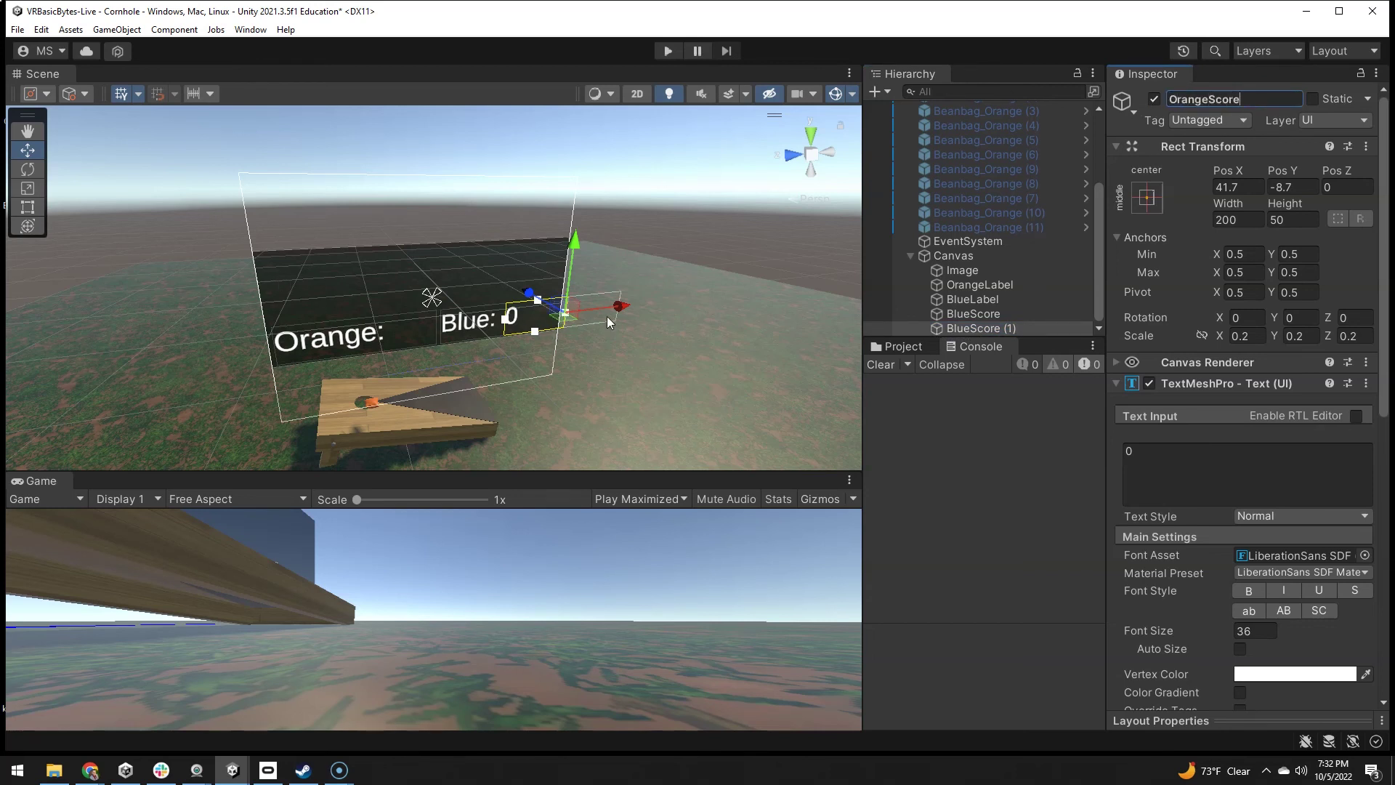
{"action": "left_click_drag", "start_coordinate": [619, 306], "coordinate": [523, 321]}
Shift OrangeLabel, BlueLabel, BlueScore and OrangeScore together slightly in the positive X direction on the Canvas.
{"action": "right_click_drag", "start_coordinate": [254, 317], "coordinate": [587, 378]}
{"action": "left_click", "coordinate": [173, 373]}
{"action": "scroll", "coordinate": [966, 312], "scroll_direction": "down", "scroll_amount": 3}
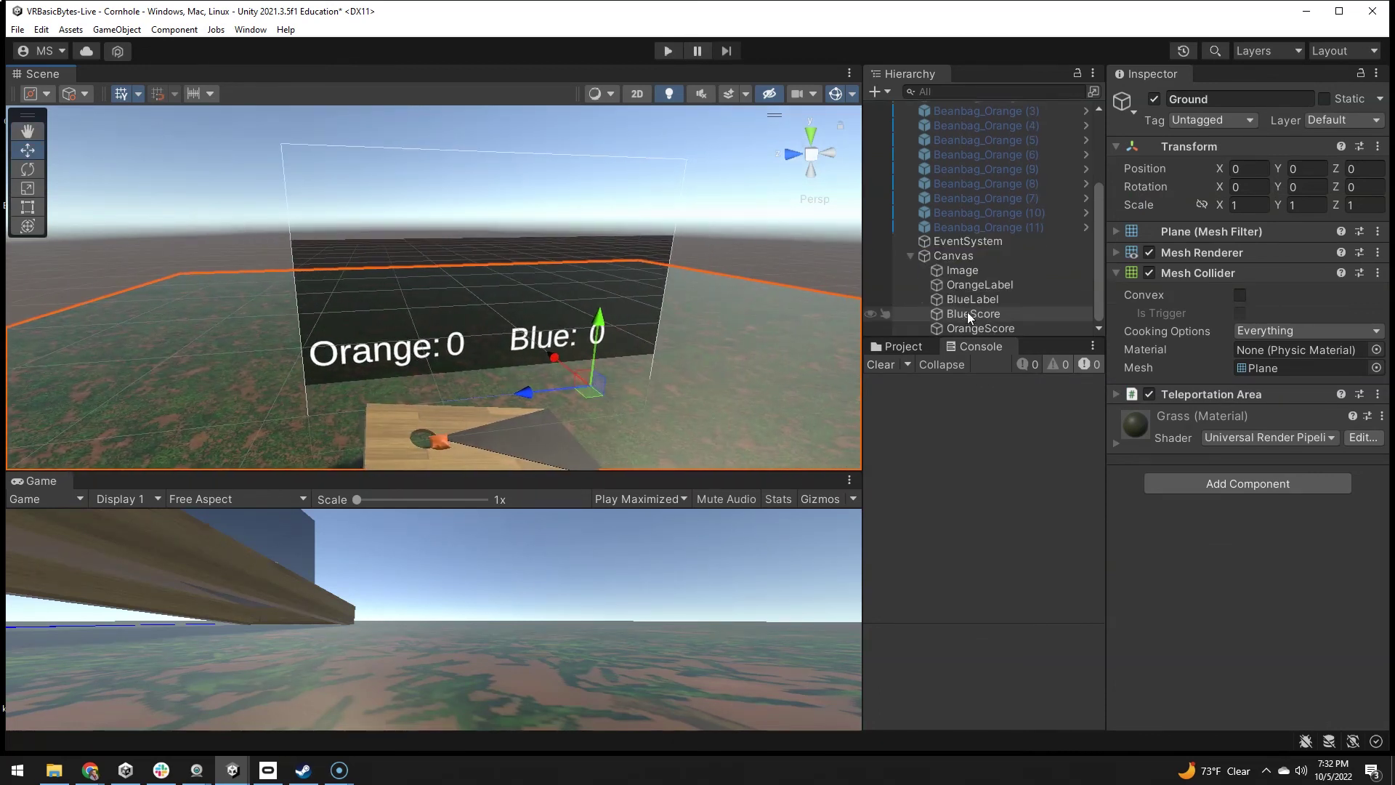
{"action": "left_click", "coordinate": [967, 286]}
{"action": "left_click", "coordinate": [968, 329], "text": "shift"}
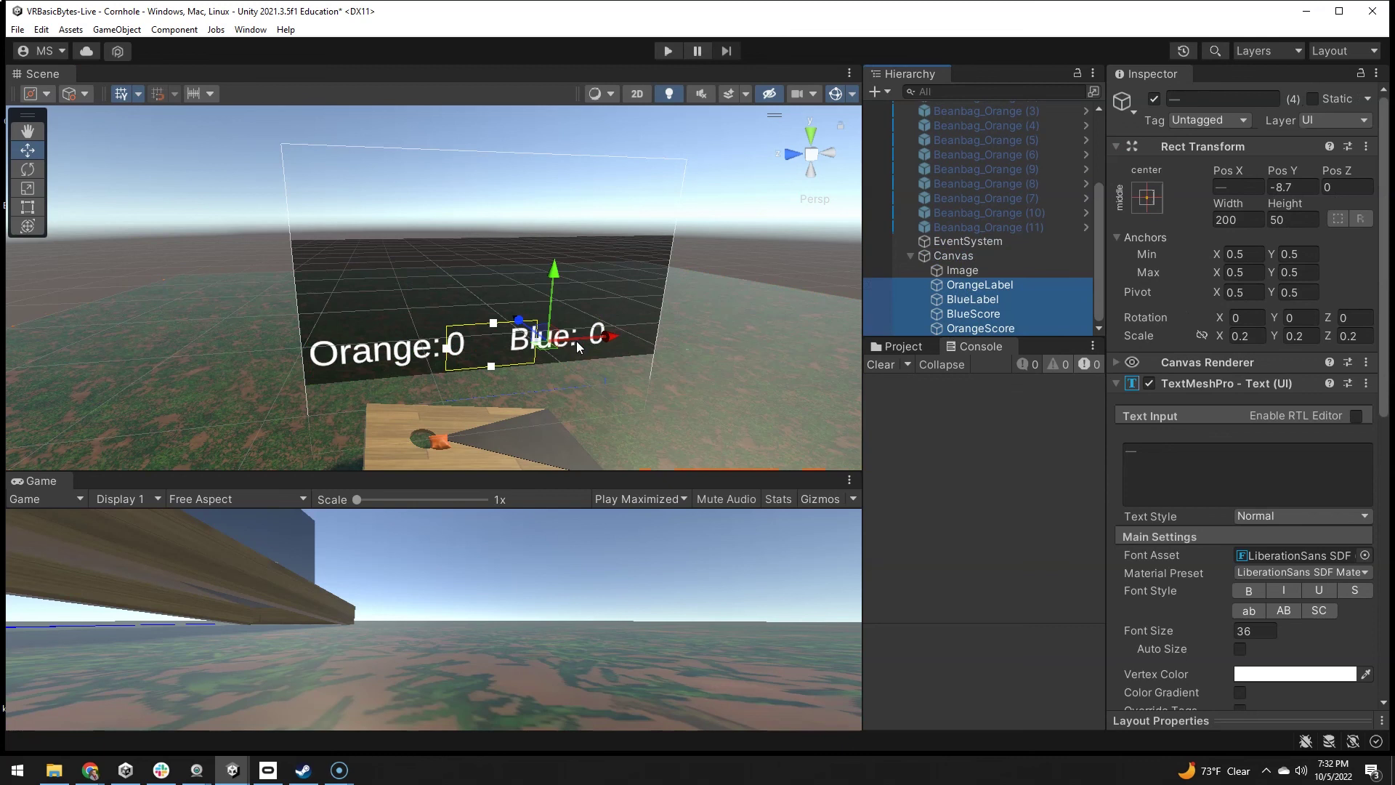
{"action": "left_click_drag", "start_coordinate": [614, 338], "coordinate": [626, 334]}
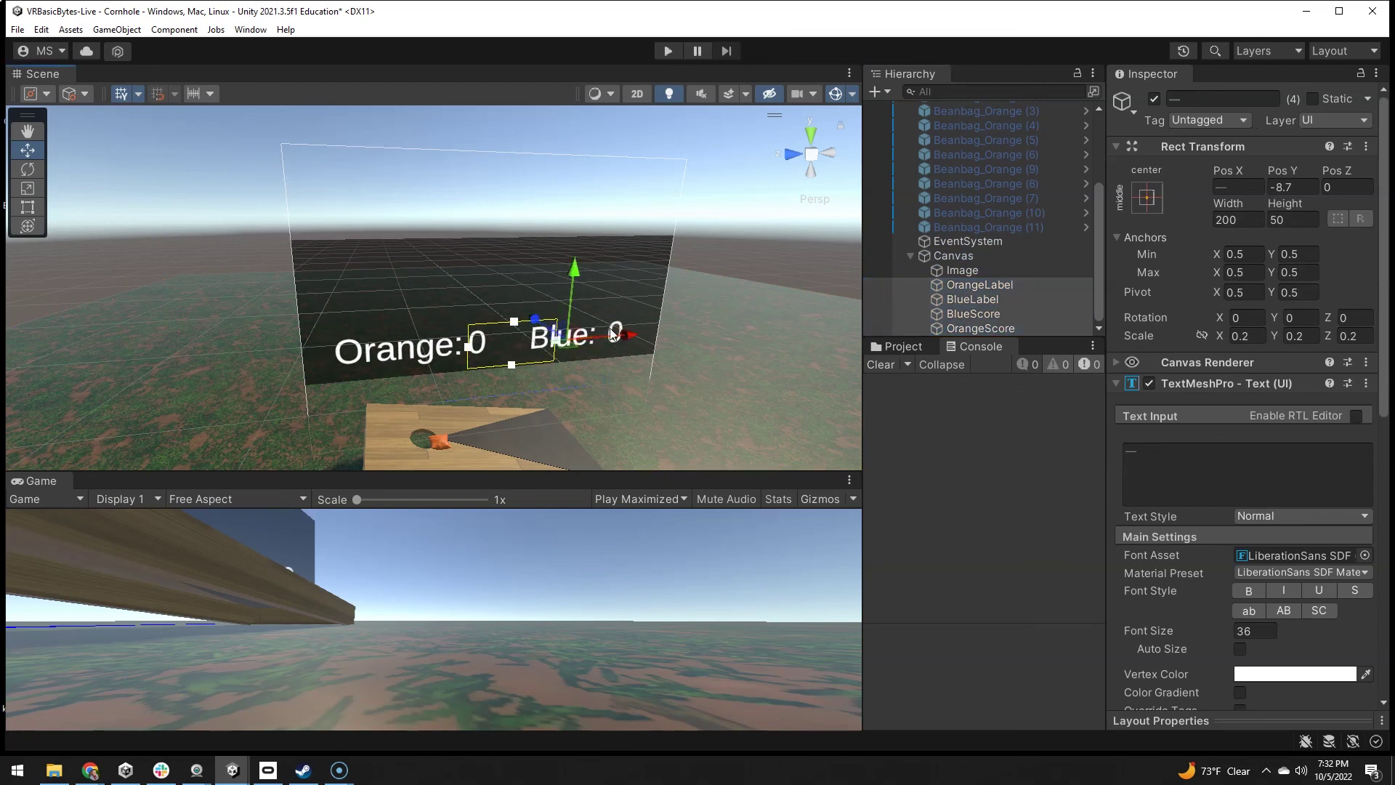
Inspect the finished scoreboard above the board and bring up the asset folders of 02 - Cornhole.
{"action": "left_click", "coordinate": [961, 285]}
{"action": "left_click", "coordinate": [951, 256]}
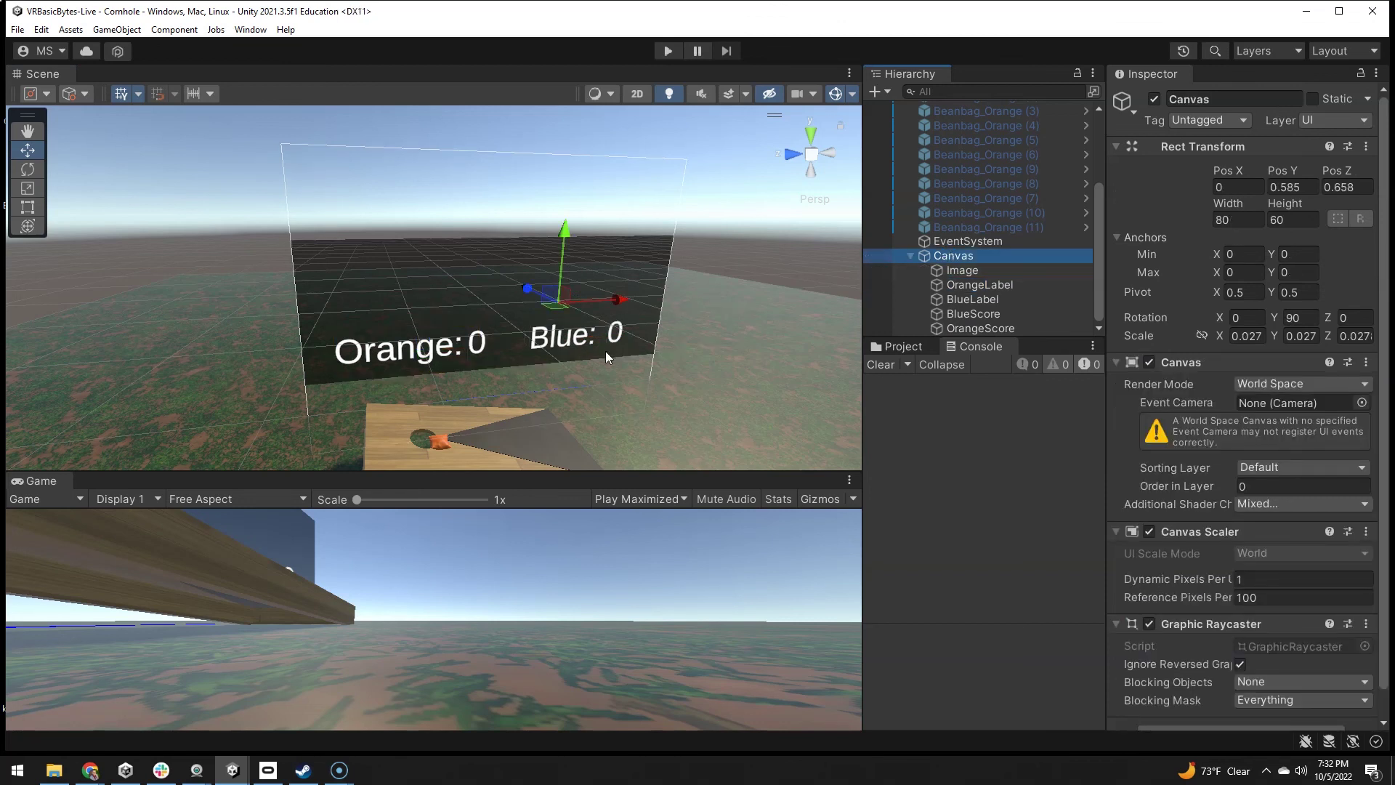
{"action": "left_click_drag", "start_coordinate": [605, 351], "coordinate": [604, 415], "text": "alt"}
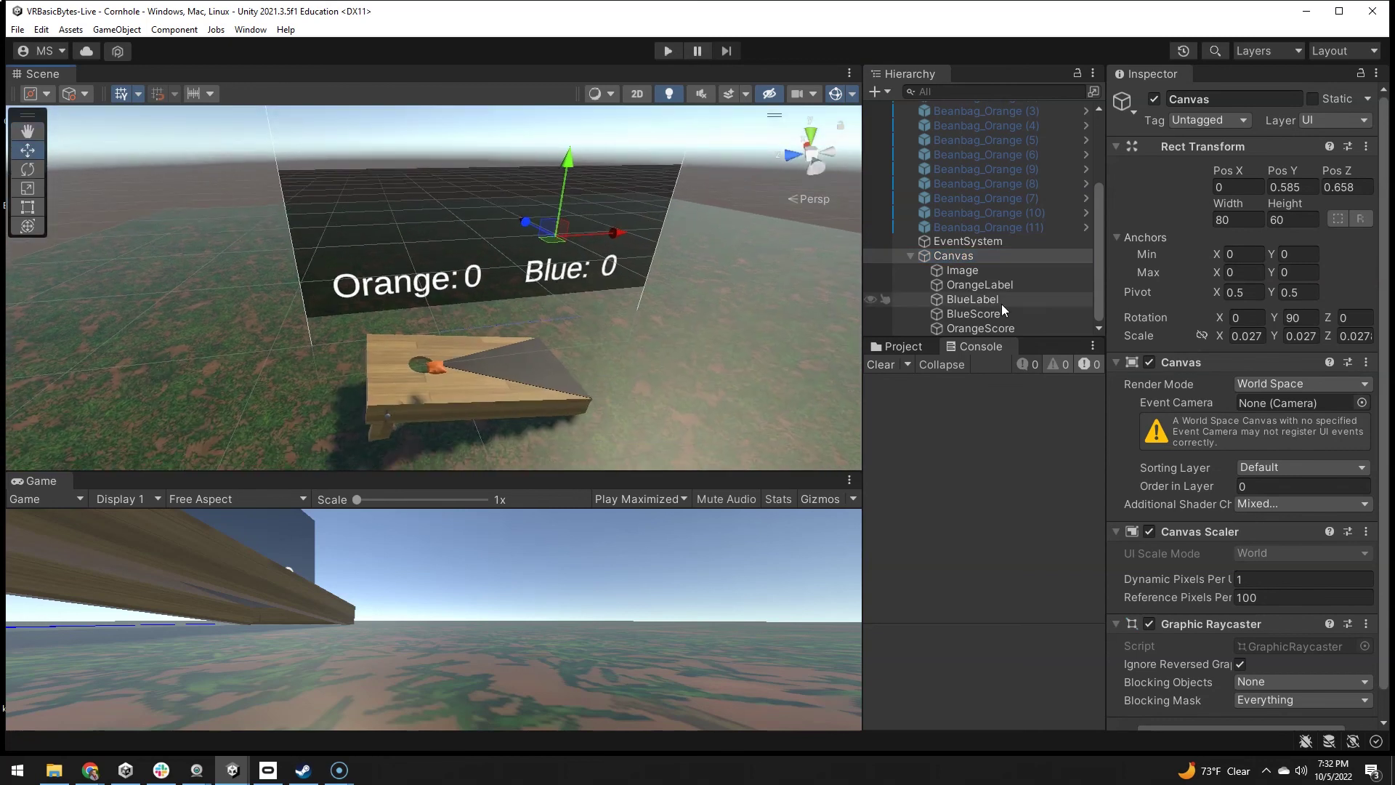
{"action": "left_click", "coordinate": [1100, 275]}
{"action": "left_click_drag", "start_coordinate": [1100, 274], "coordinate": [1101, 163]}
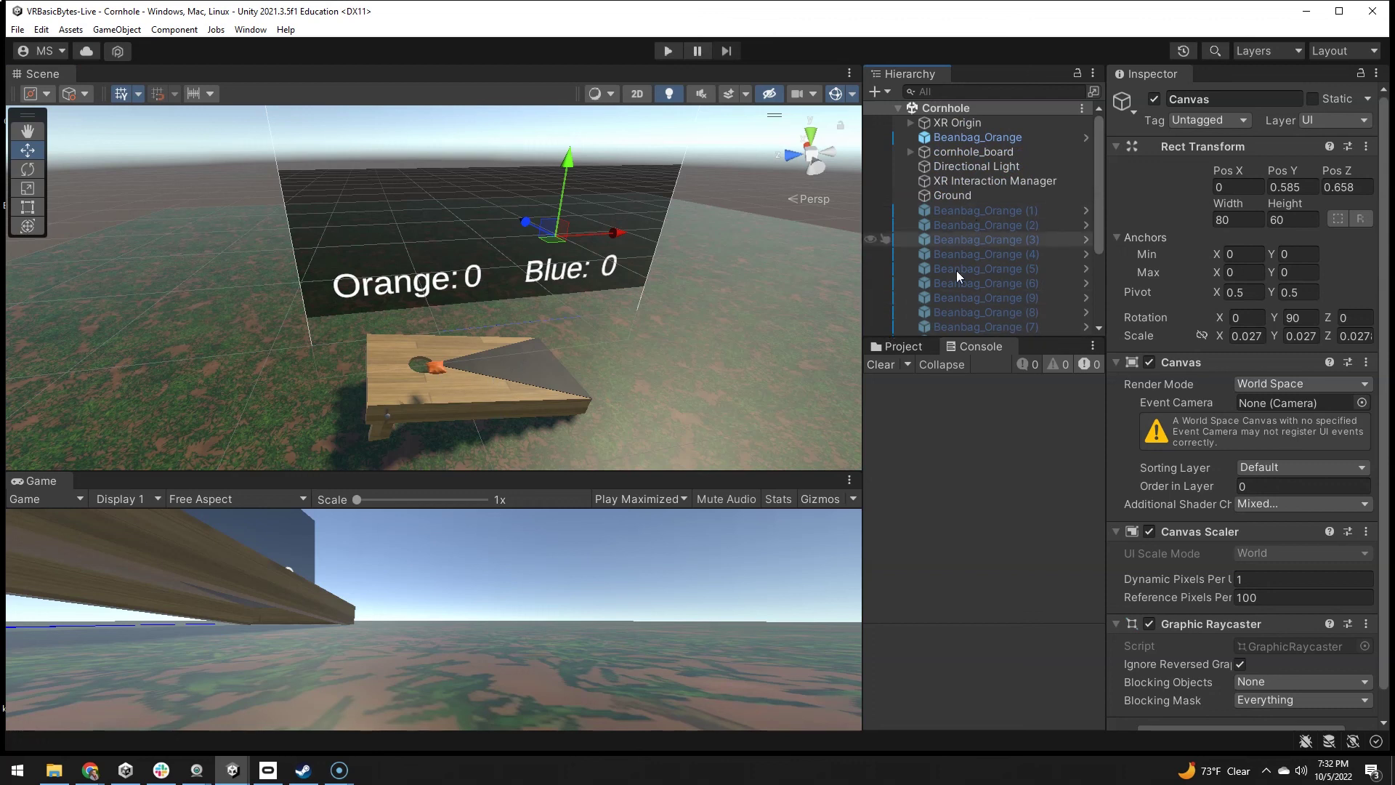
{"action": "left_click", "coordinate": [904, 347]}
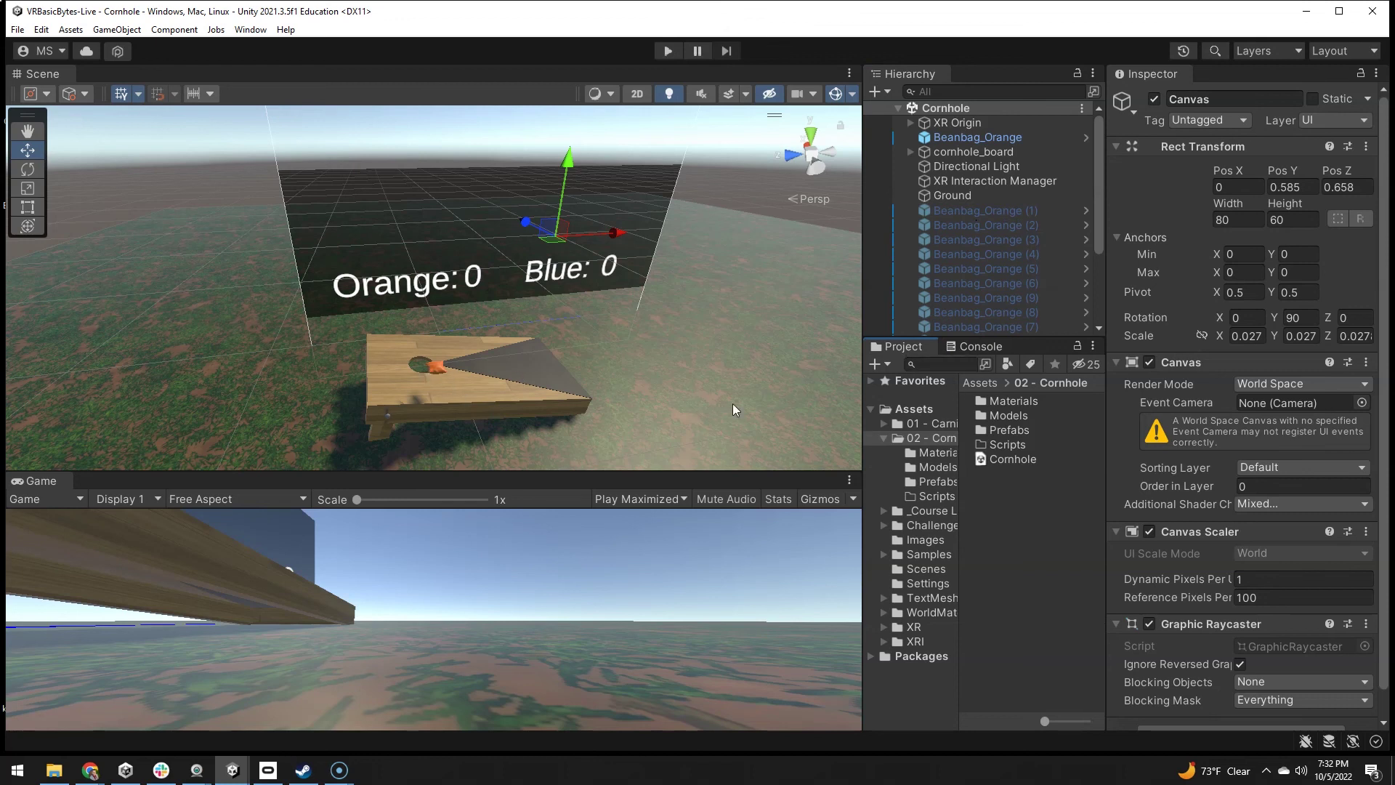
Duplicate the Beanbag_Orange prefab in the 02 - Cornhole prefabs and rename the copy Beanbag_Blue.
{"action": "left_click", "coordinate": [930, 482]}
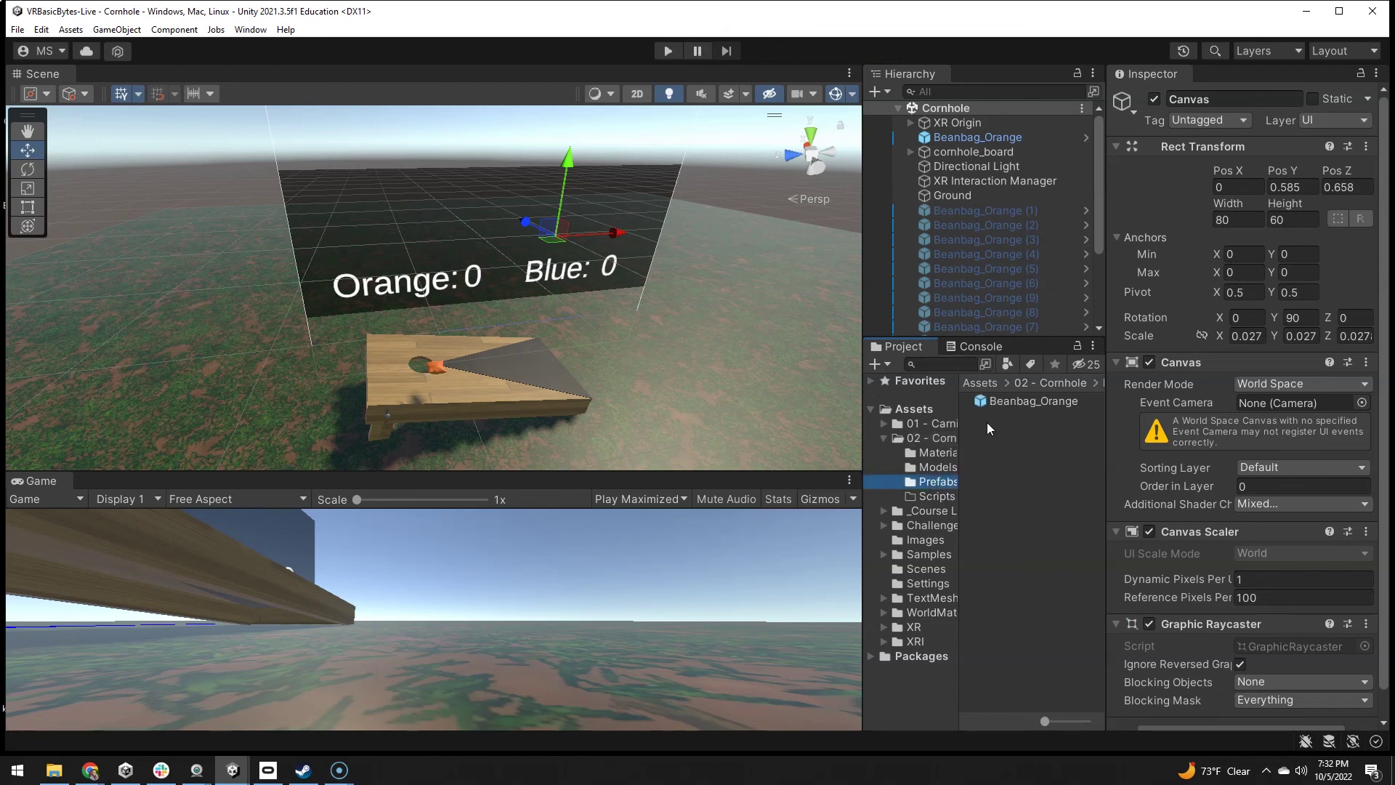
{"action": "left_click", "coordinate": [995, 403]}
{"action": "key", "text": "ctrl+d"}
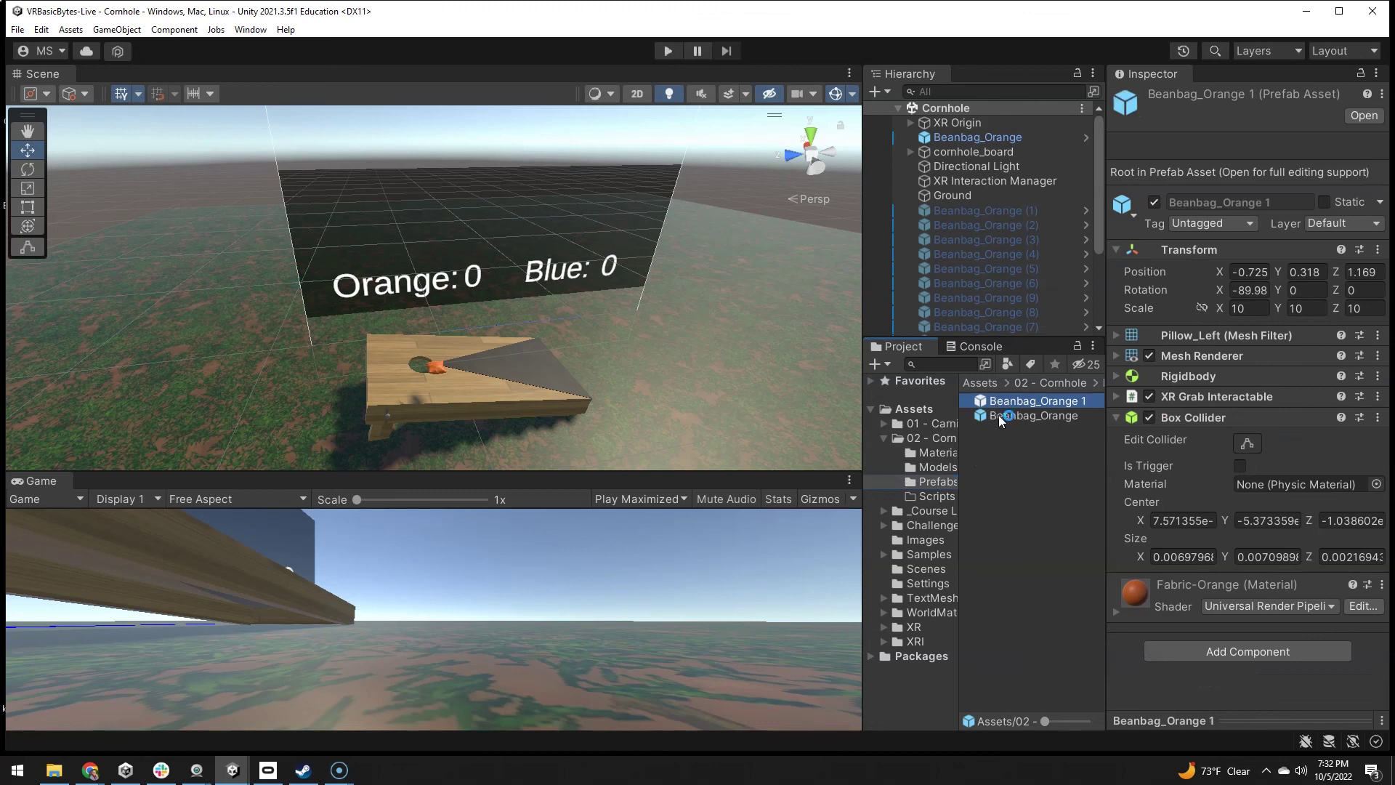
{"action": "left_click", "coordinate": [1032, 410]}
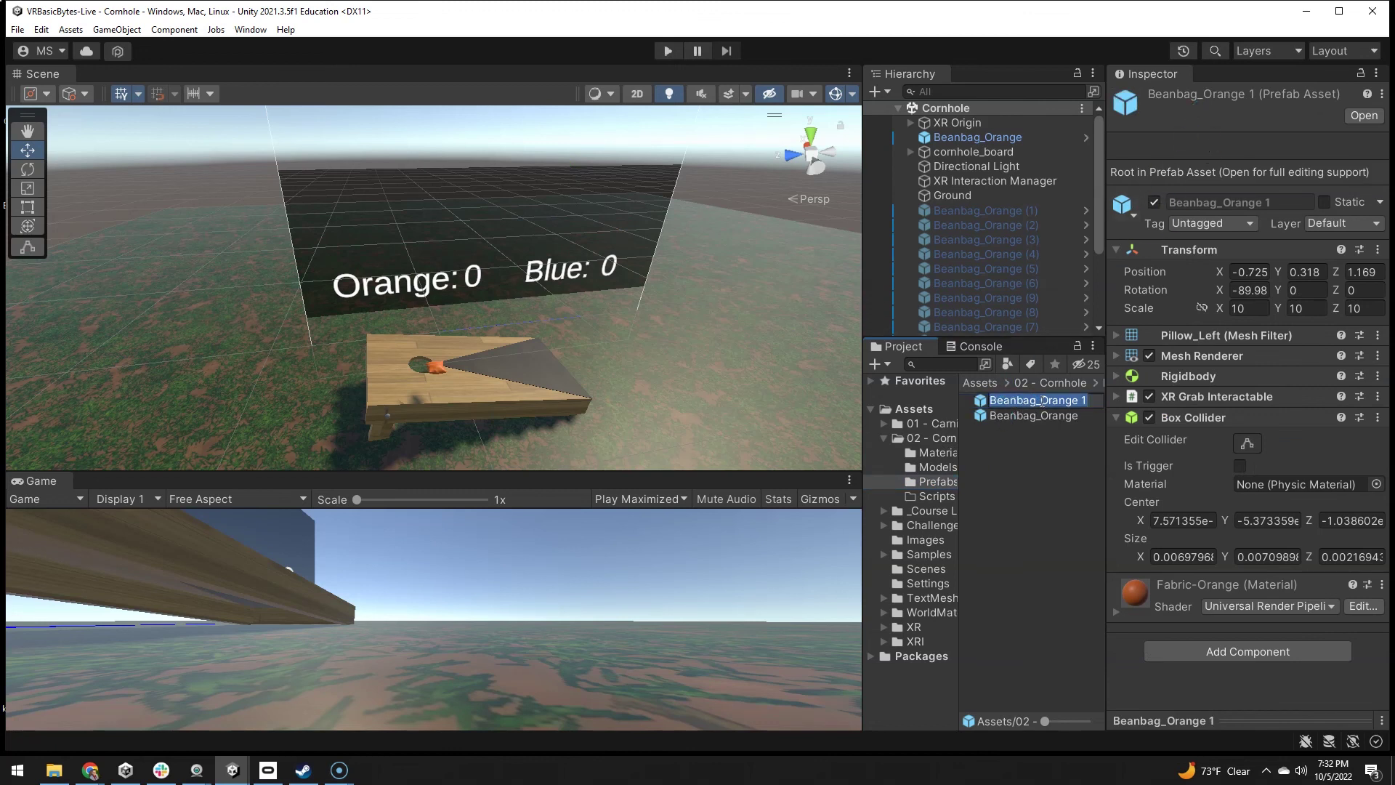
{"action": "left_click_drag", "start_coordinate": [1045, 401], "coordinate": [1091, 402]}
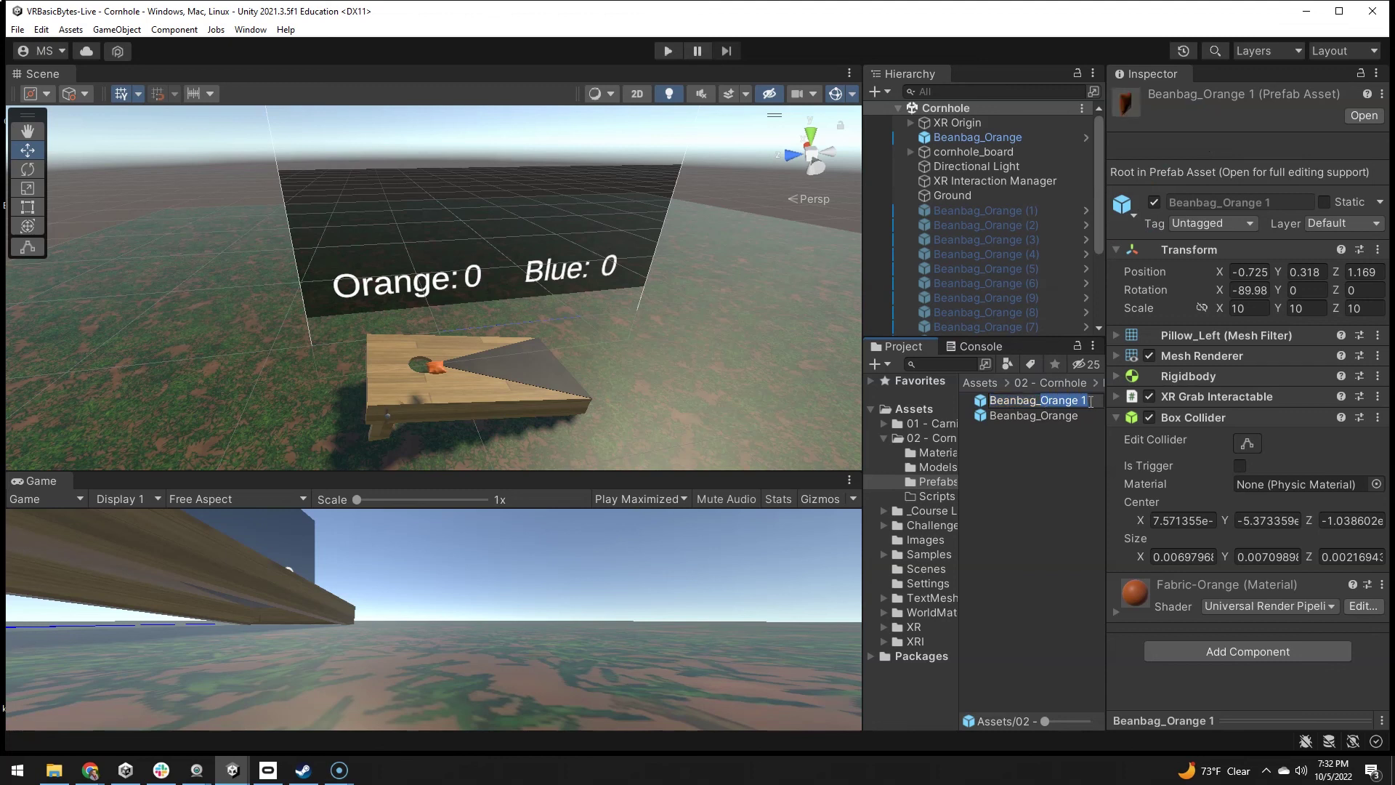
{"action": "type", "text": "Blue"}
{"action": "key", "text": "Return"}
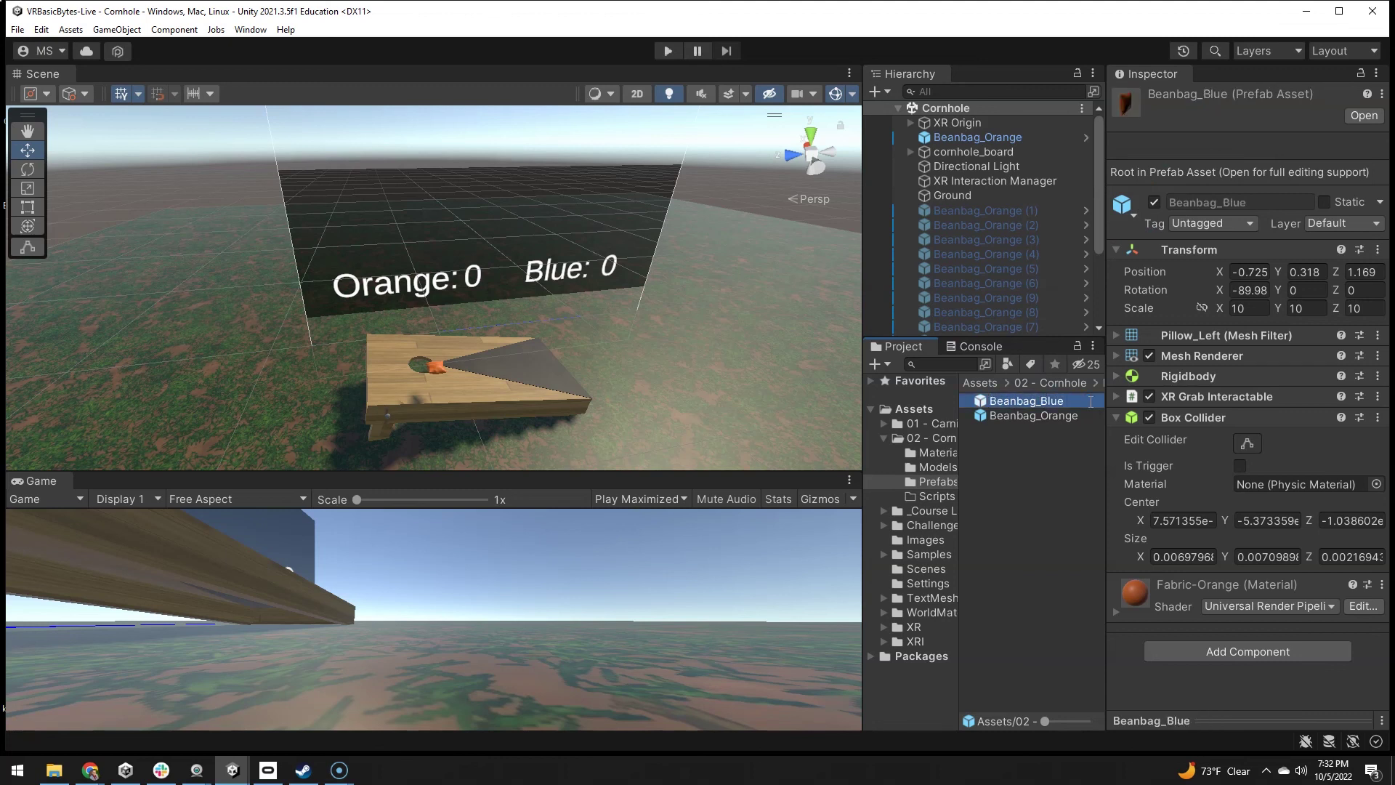
Place a Beanbag_Blue instance on the dark triangle of the cornhole board and apply the Fabric-Blue material to it.
{"action": "left_click_drag", "start_coordinate": [980, 399], "coordinate": [576, 365]}
{"action": "left_click", "coordinate": [928, 453]}
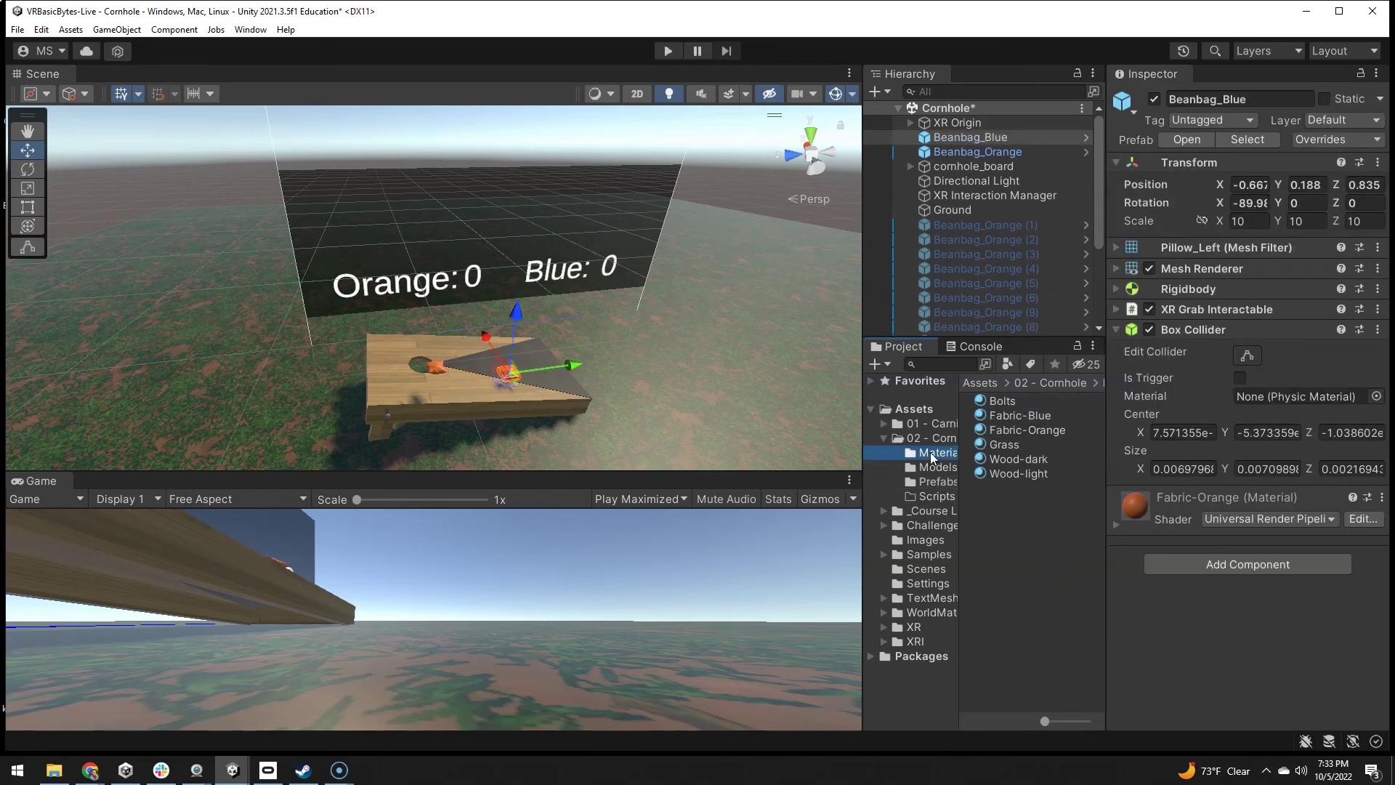
{"action": "left_click_drag", "start_coordinate": [1002, 417], "coordinate": [513, 378]}
Set Fabric-Blue's base map colour to pure blue (RGB 0, 0, 255), then soften it to a slightly less saturated blue.
{"action": "left_click", "coordinate": [1115, 523]}
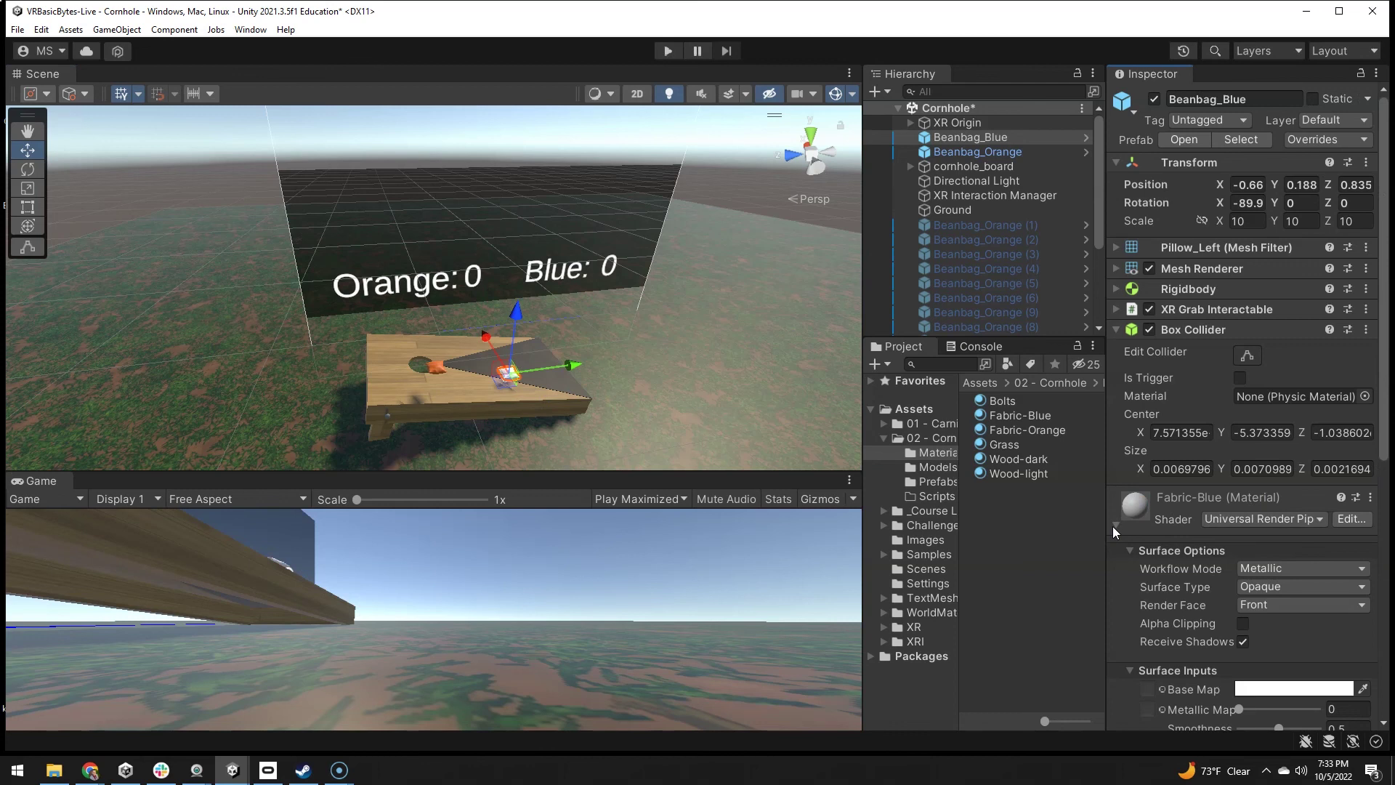
{"action": "scroll", "coordinate": [1197, 596], "scroll_direction": "down", "scroll_amount": 3}
{"action": "left_click", "coordinate": [1251, 542]}
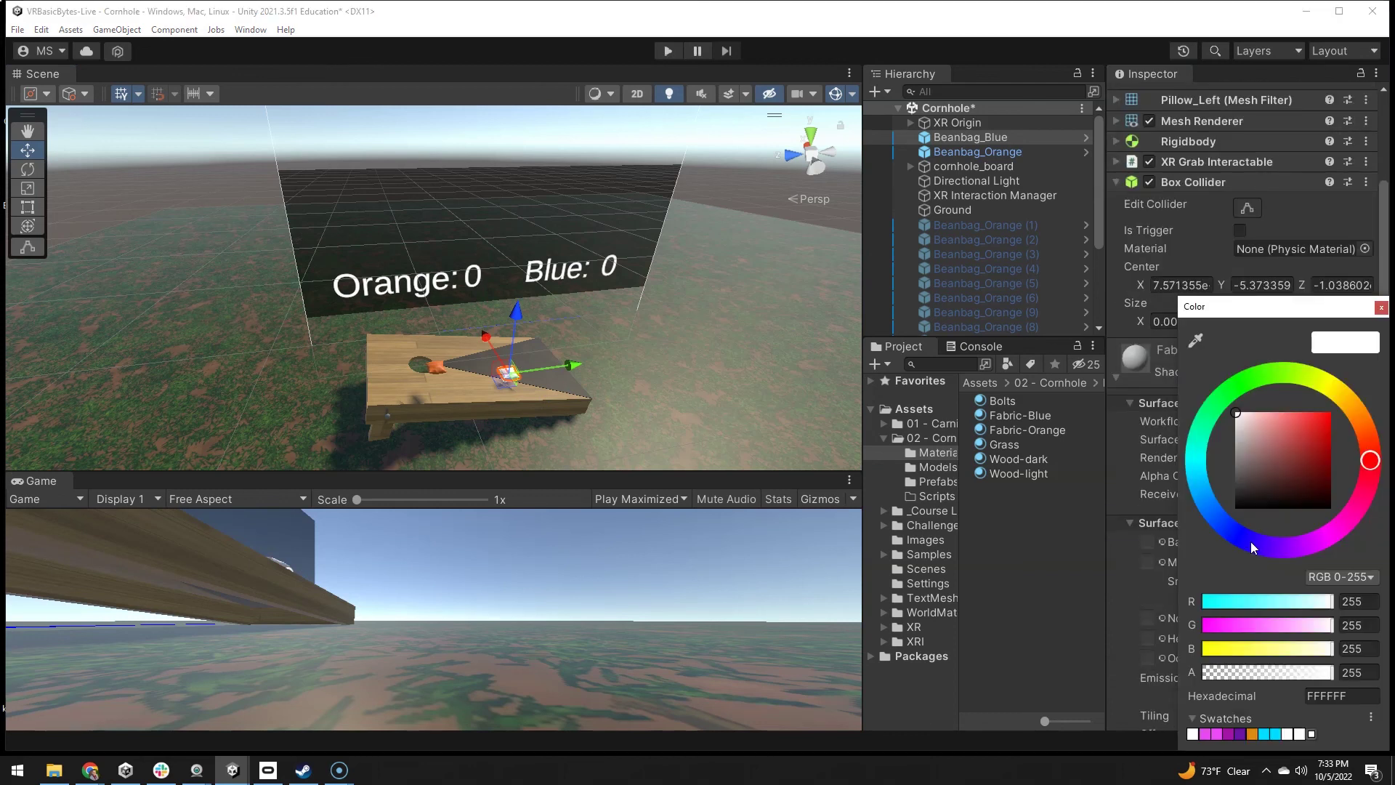
{"action": "left_click_drag", "start_coordinate": [1240, 649], "coordinate": [1205, 625]}
{"action": "left_click_drag", "start_coordinate": [1332, 601], "coordinate": [1195, 601]}
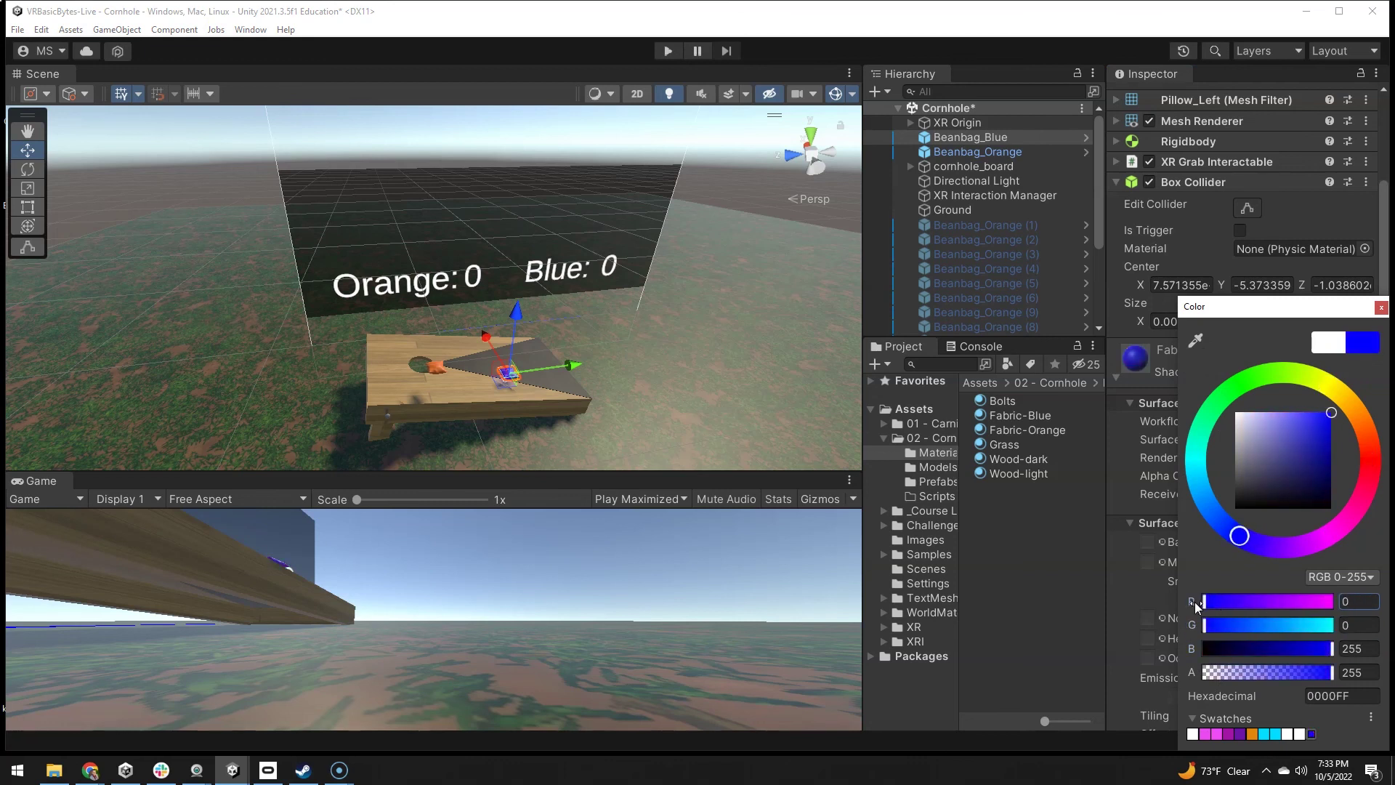
{"action": "left_click_drag", "start_coordinate": [1332, 413], "coordinate": [1316, 417]}
Save the scene and raise Beanbag_Blue slightly above the surface of the cornhole board.
{"action": "scroll", "coordinate": [652, 459], "scroll_direction": "up", "scroll_amount": 5}
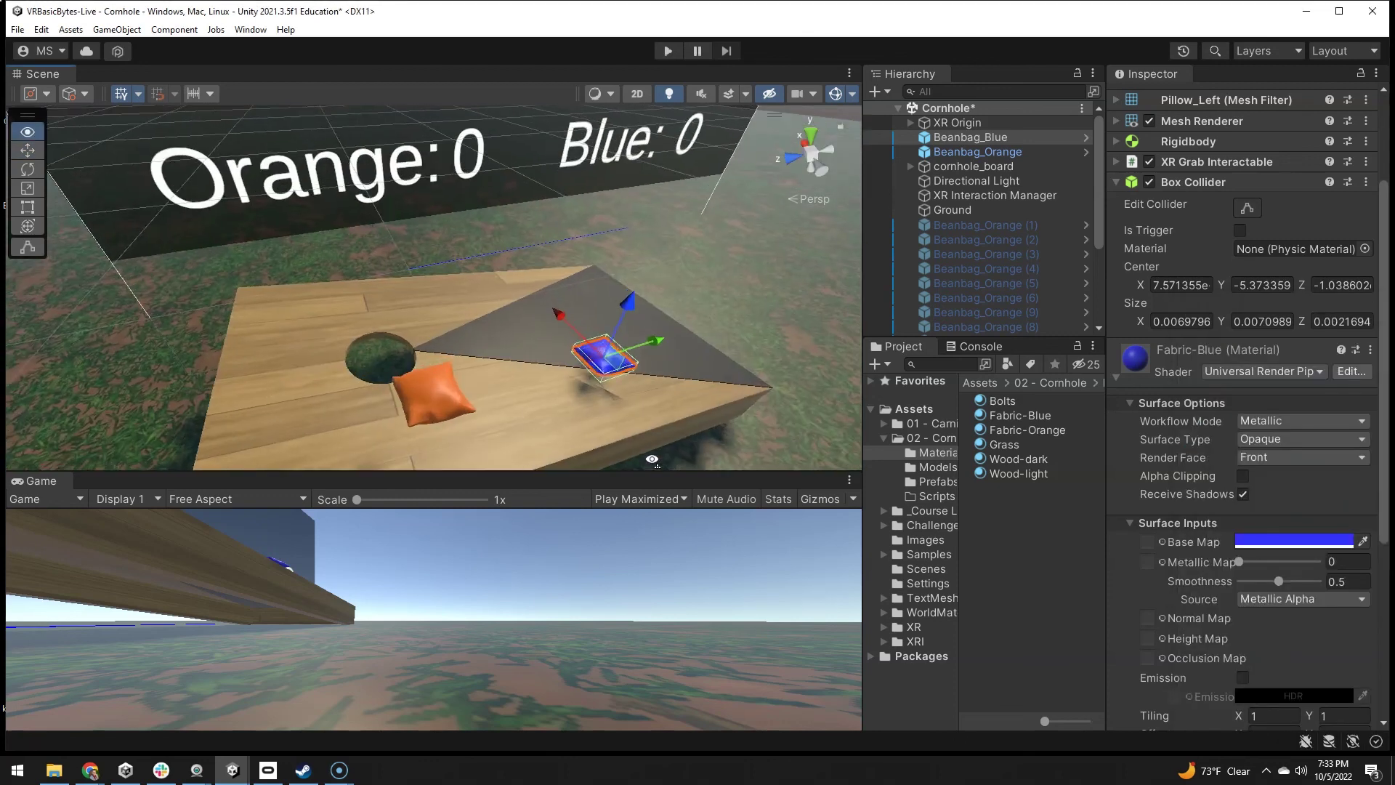
{"action": "scroll", "coordinate": [652, 459], "scroll_direction": "up", "scroll_amount": 5}
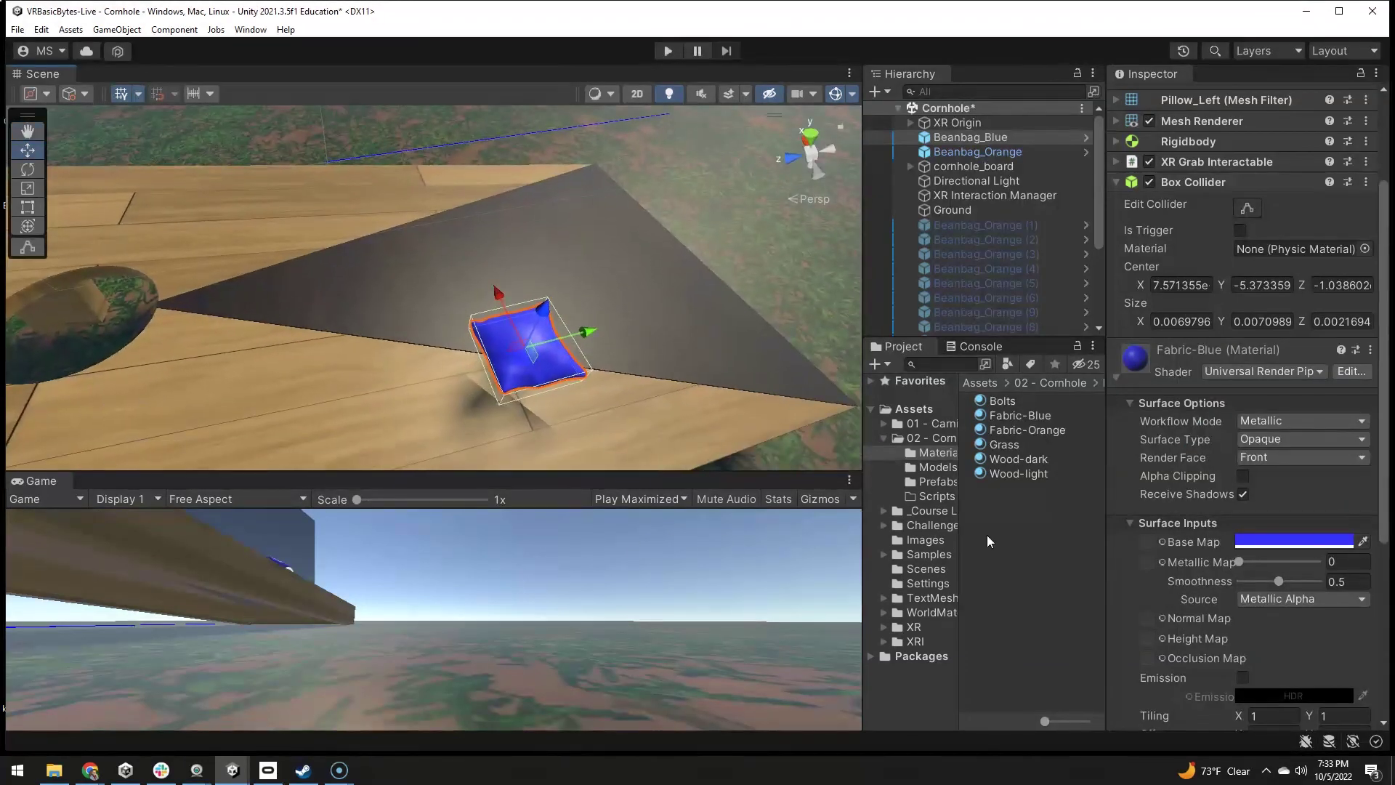
{"action": "right_click_drag", "start_coordinate": [552, 437], "coordinate": [693, 404]}
{"action": "scroll", "coordinate": [693, 404], "scroll_direction": "down", "scroll_amount": 3}
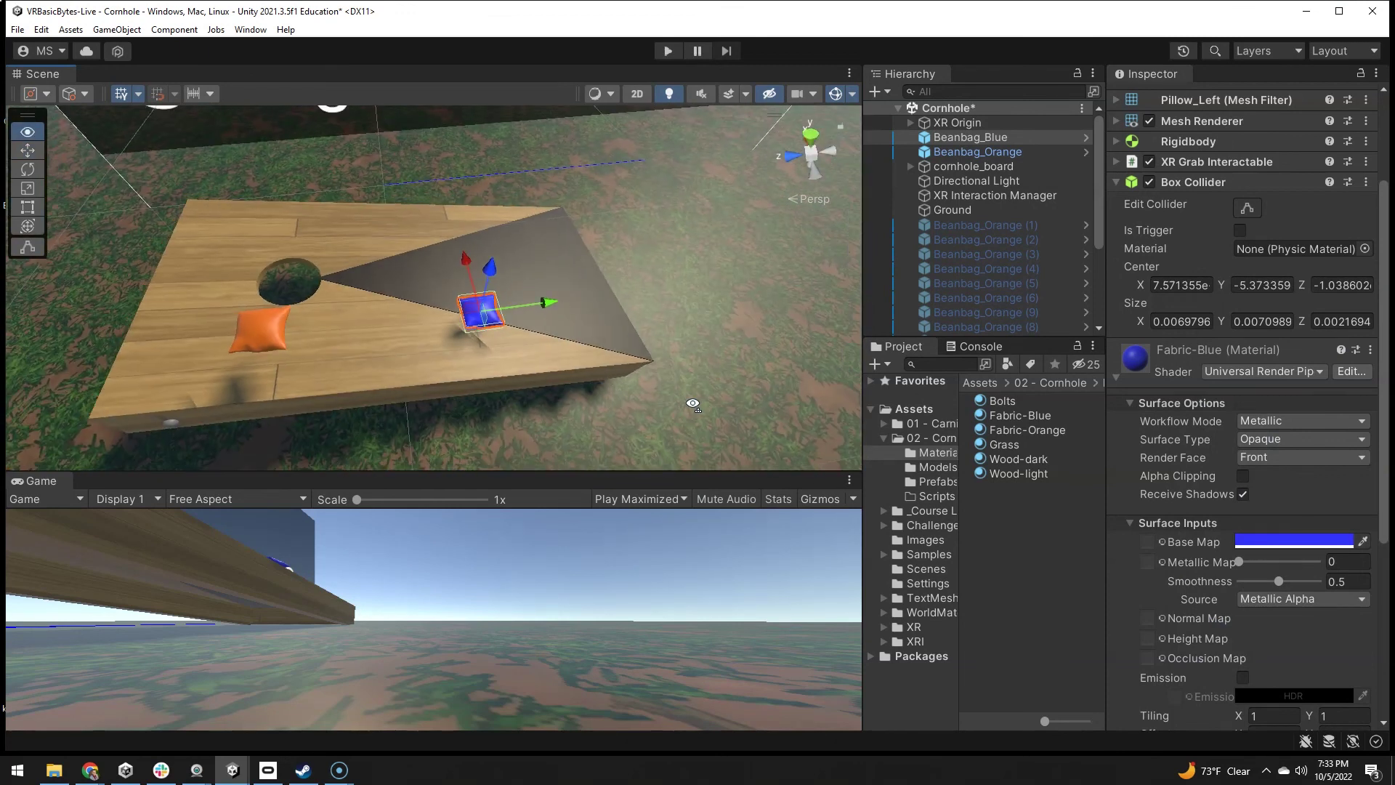
{"action": "key", "text": "ctrl+s"}
{"action": "left_click_drag", "start_coordinate": [486, 274], "coordinate": [491, 242]}
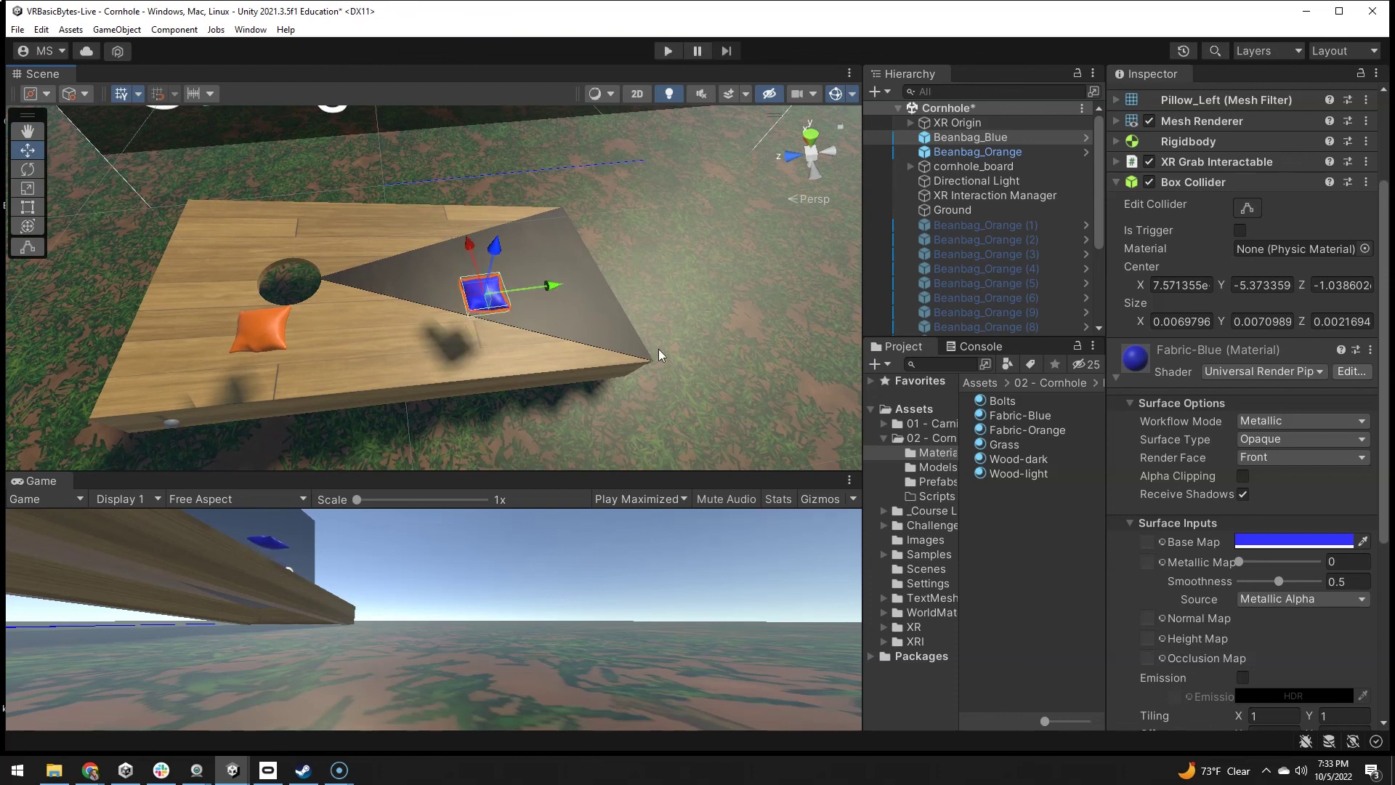